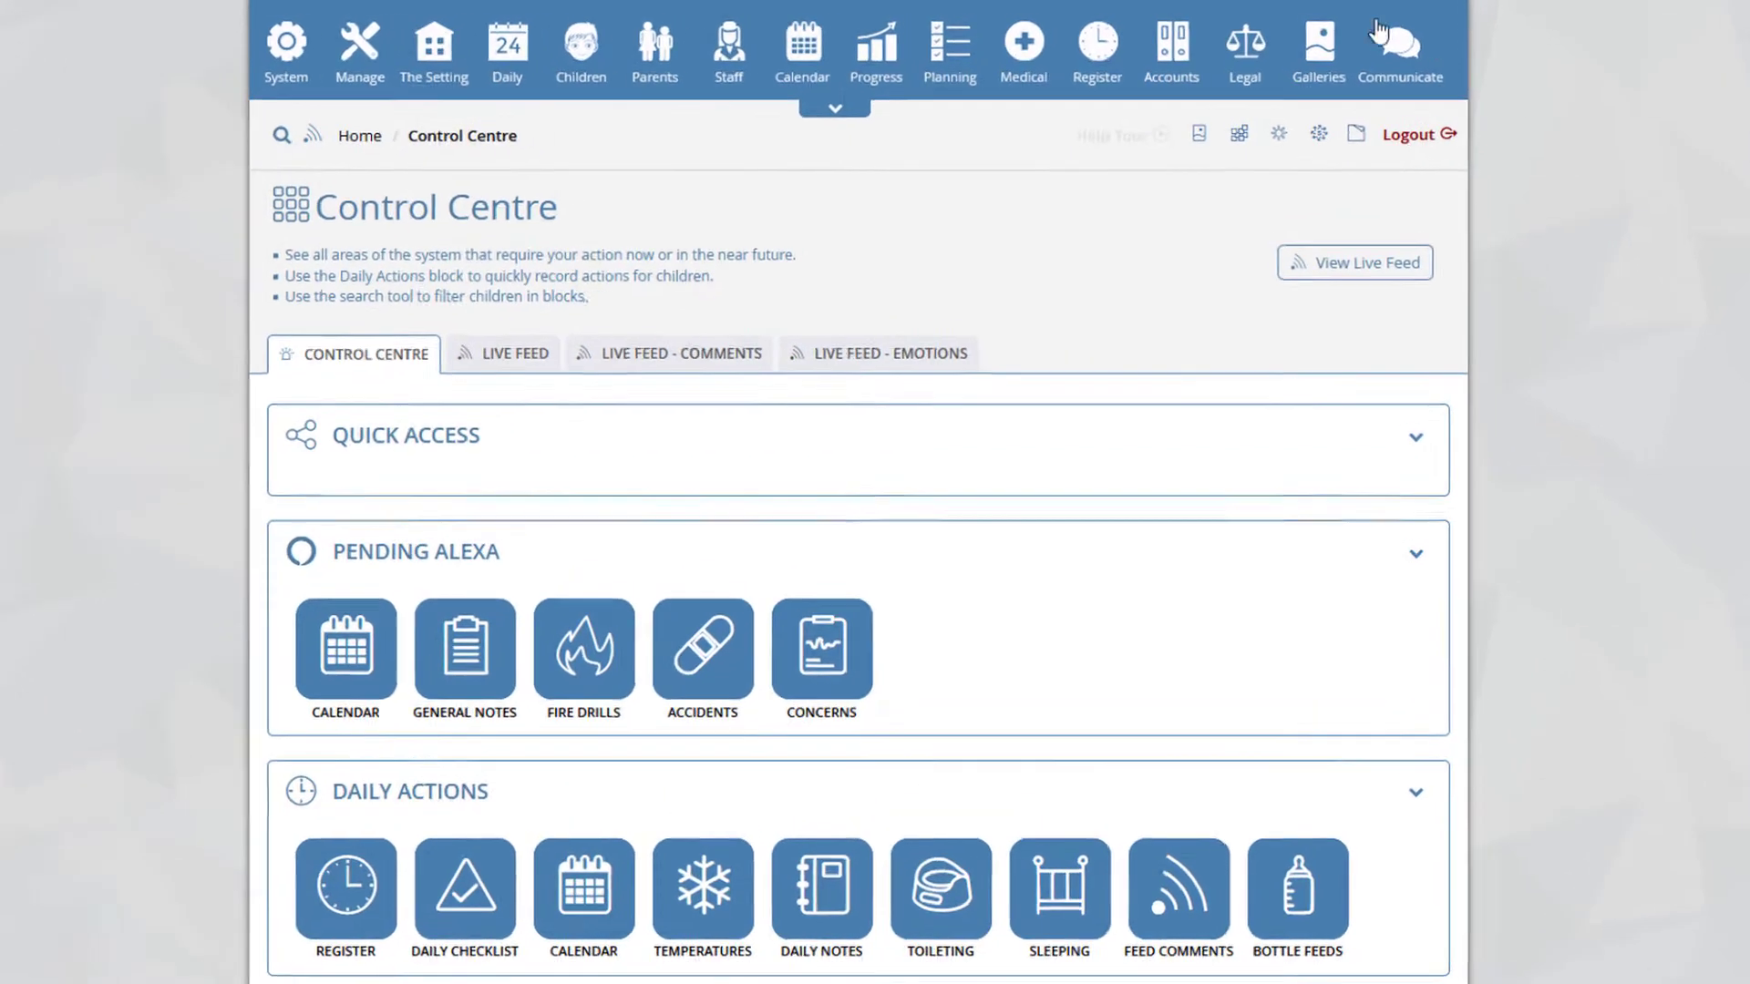
# - Open the accounts' General Setup page and set the default working hours per week to 40 Hours
pyautogui.click(1172, 46)
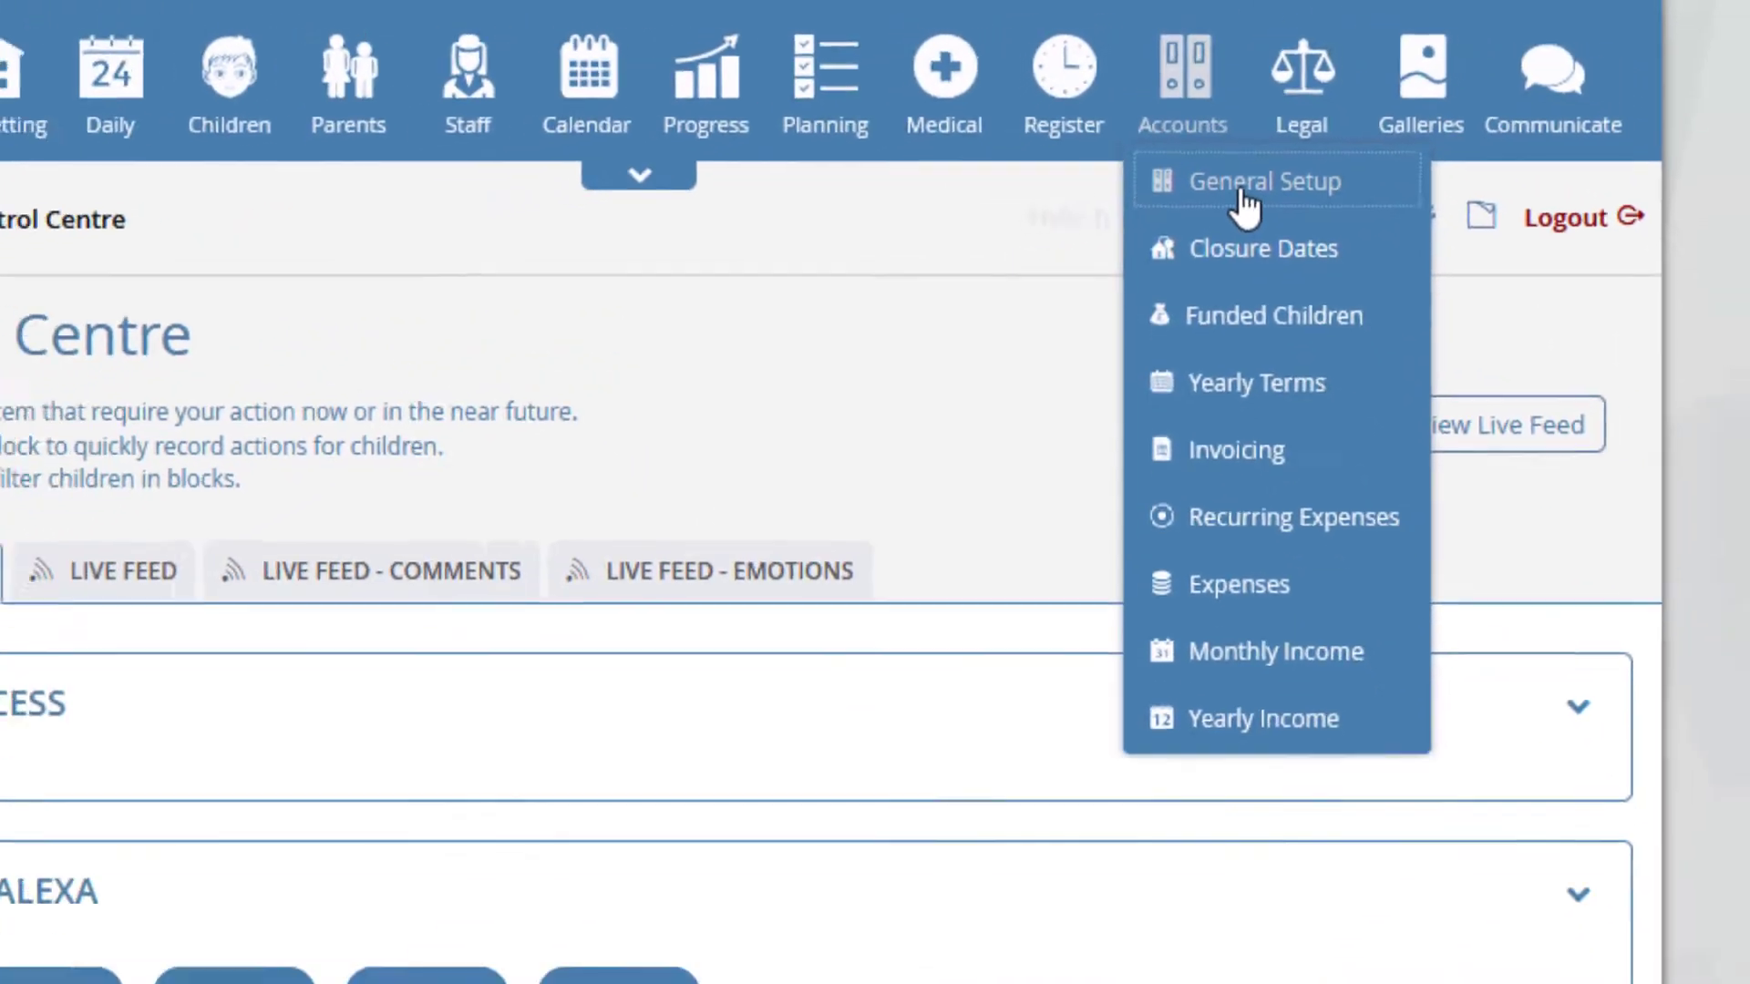
pyautogui.click(1261, 235)
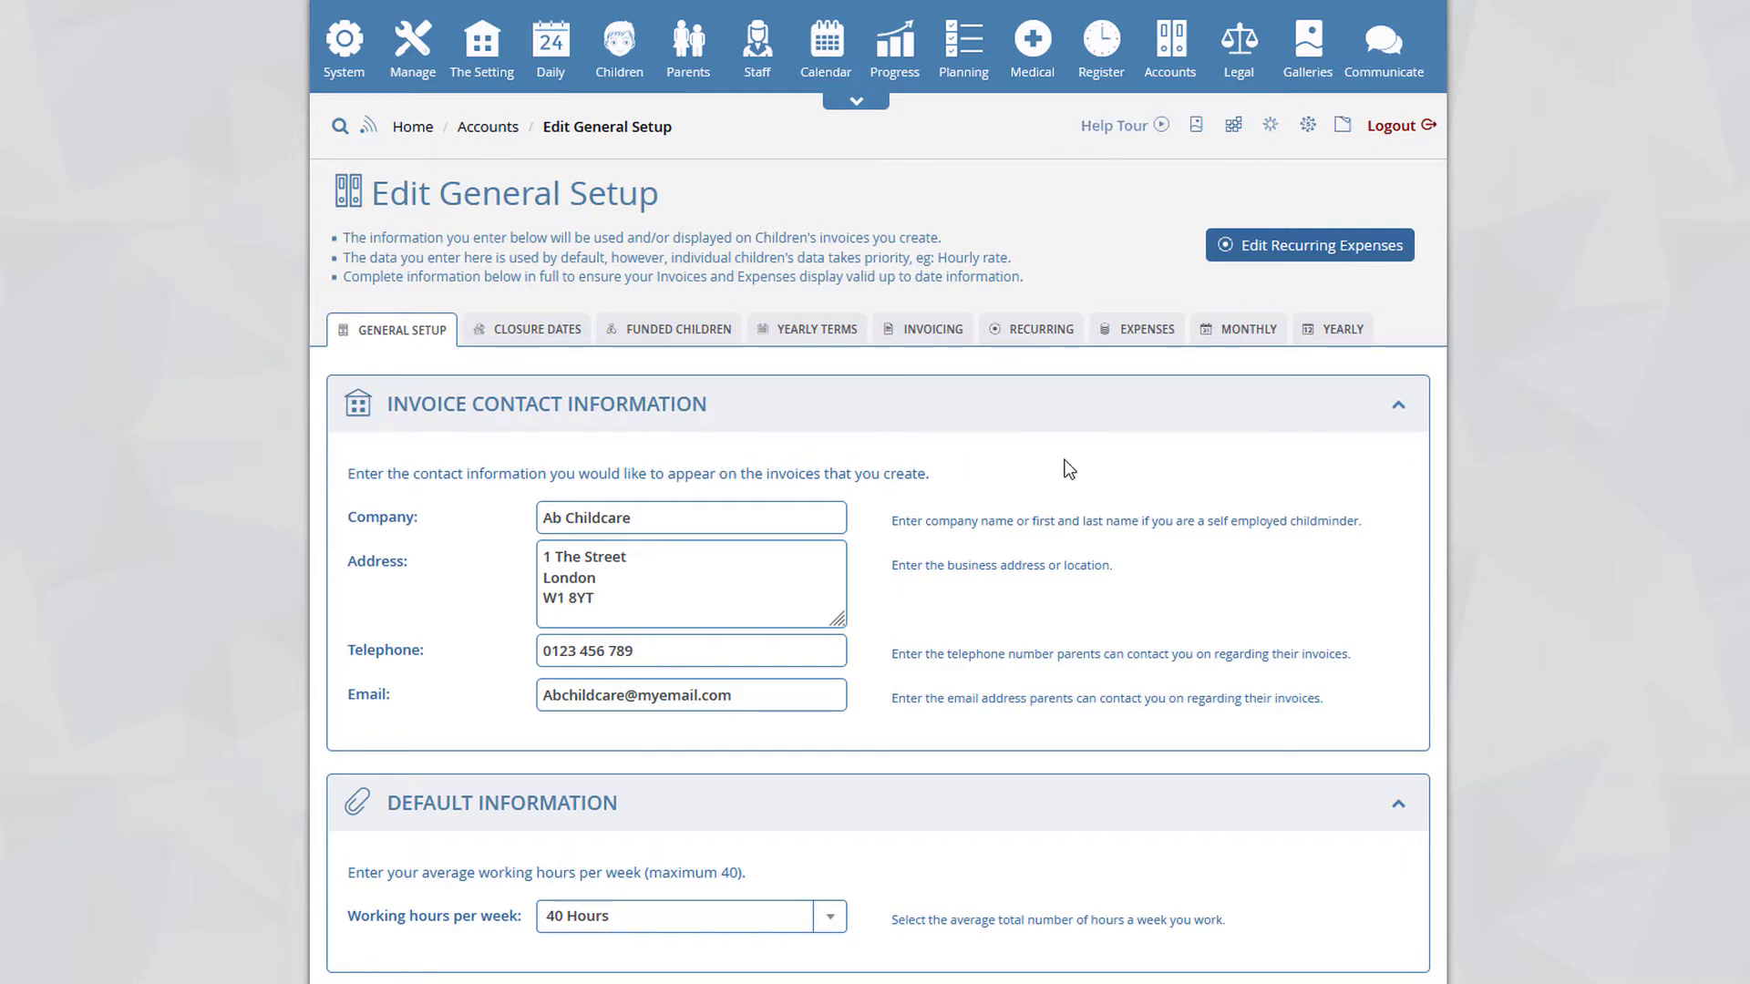
pyautogui.scroll(-3, 1076, 483)
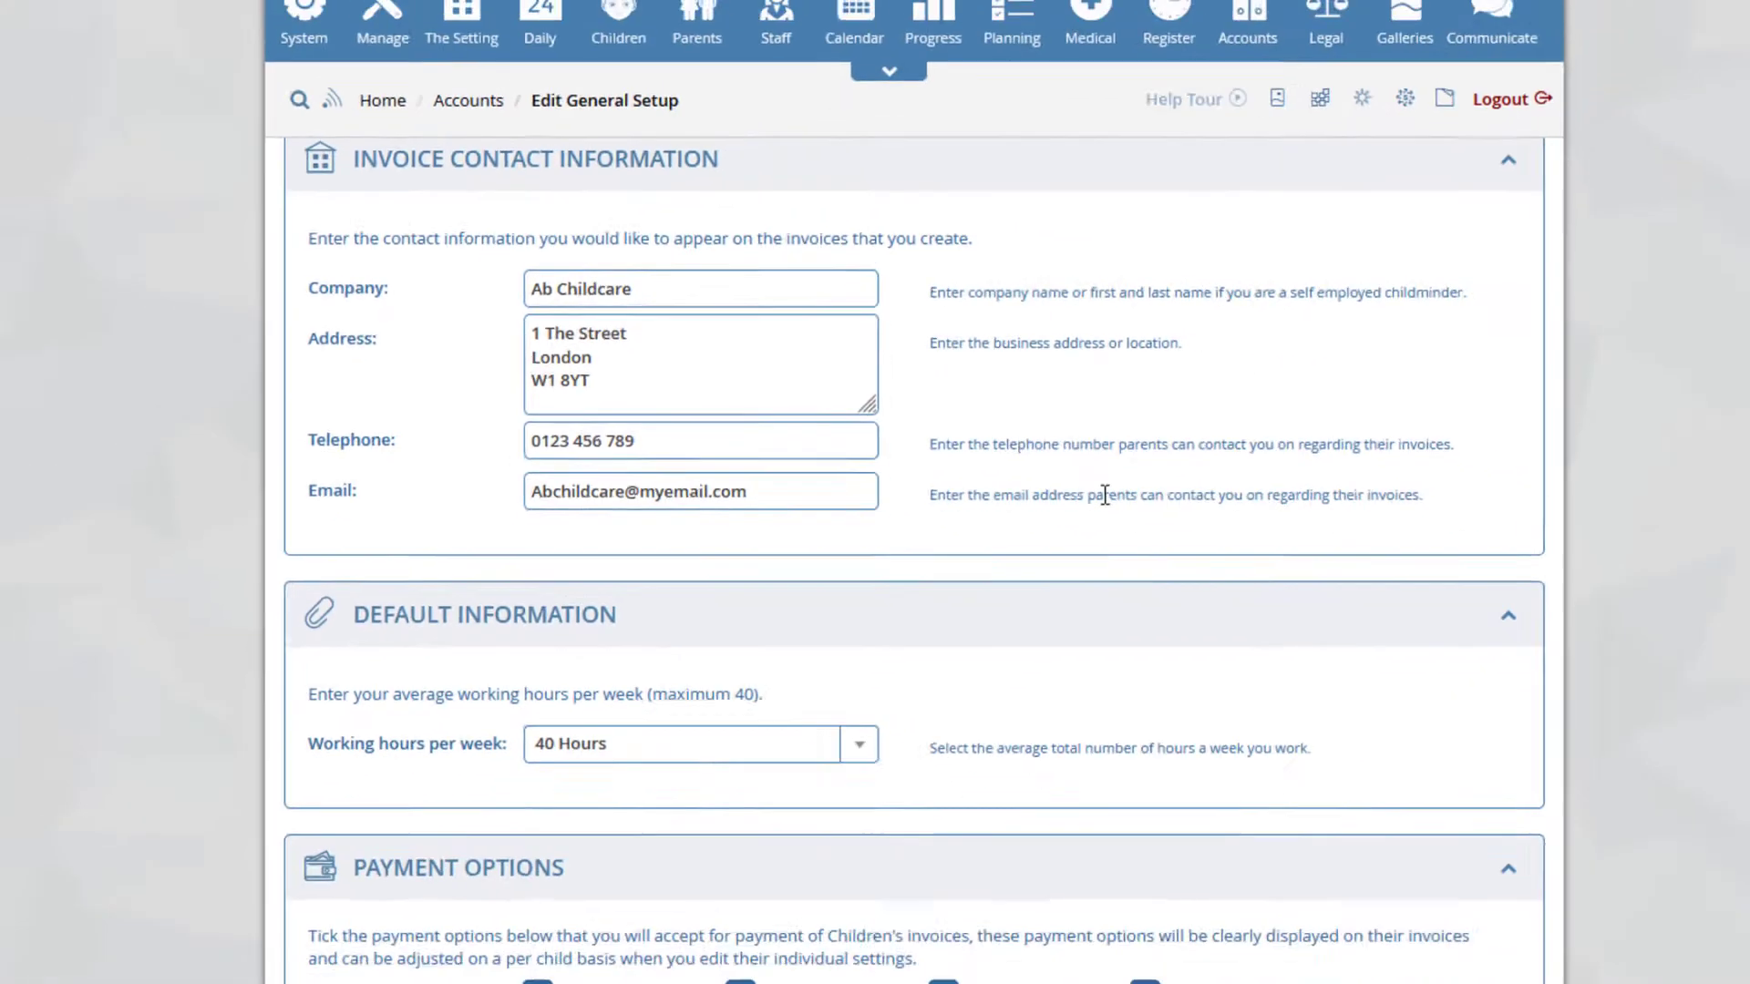
pyautogui.scroll(-5, 1043, 473)
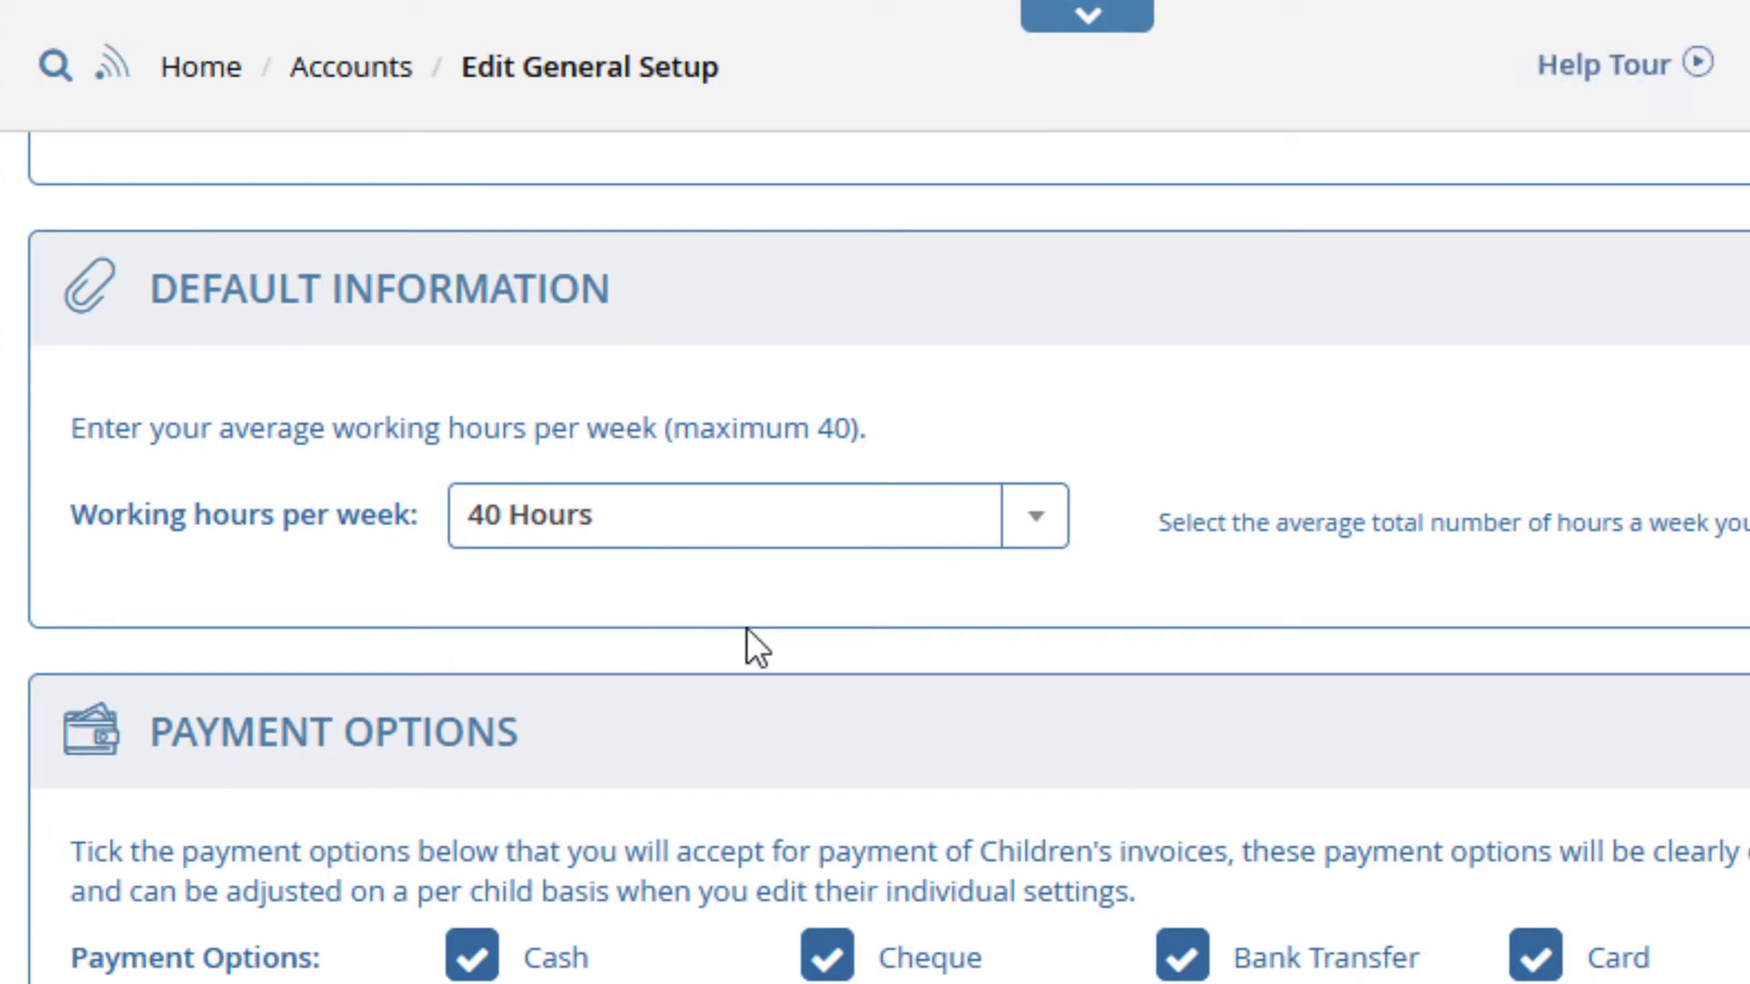
pyautogui.click(1035, 516)
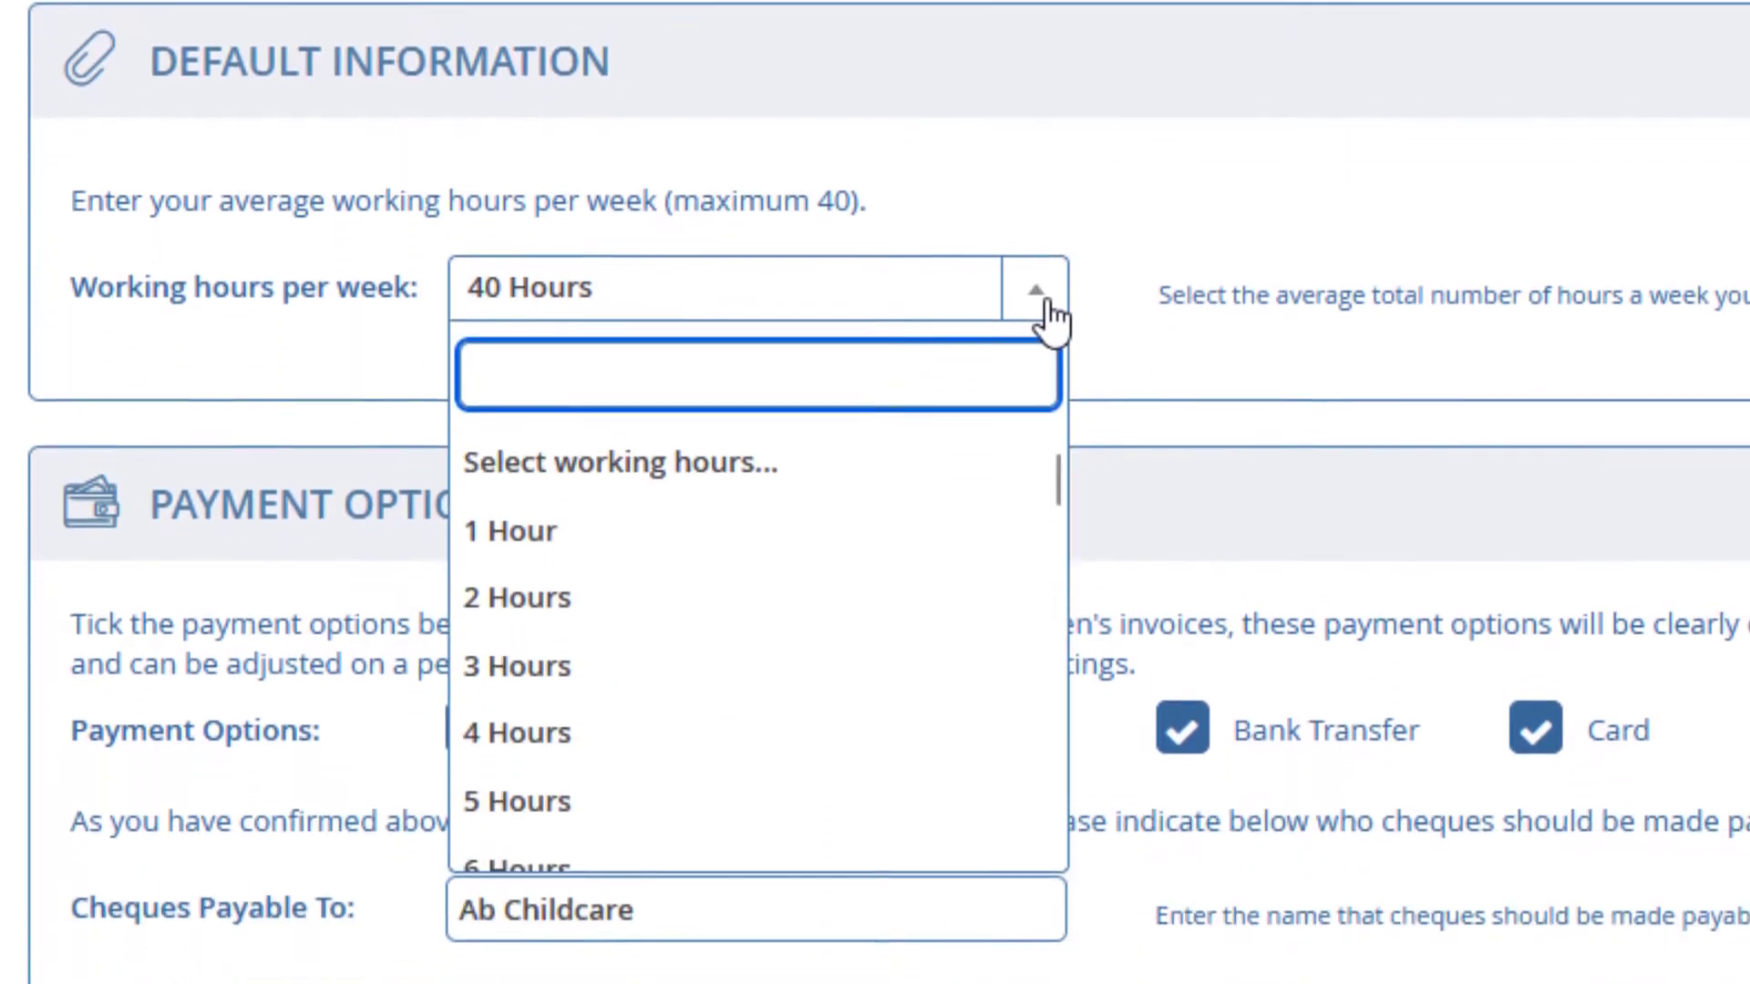
pyautogui.scroll(-10, 815, 615)
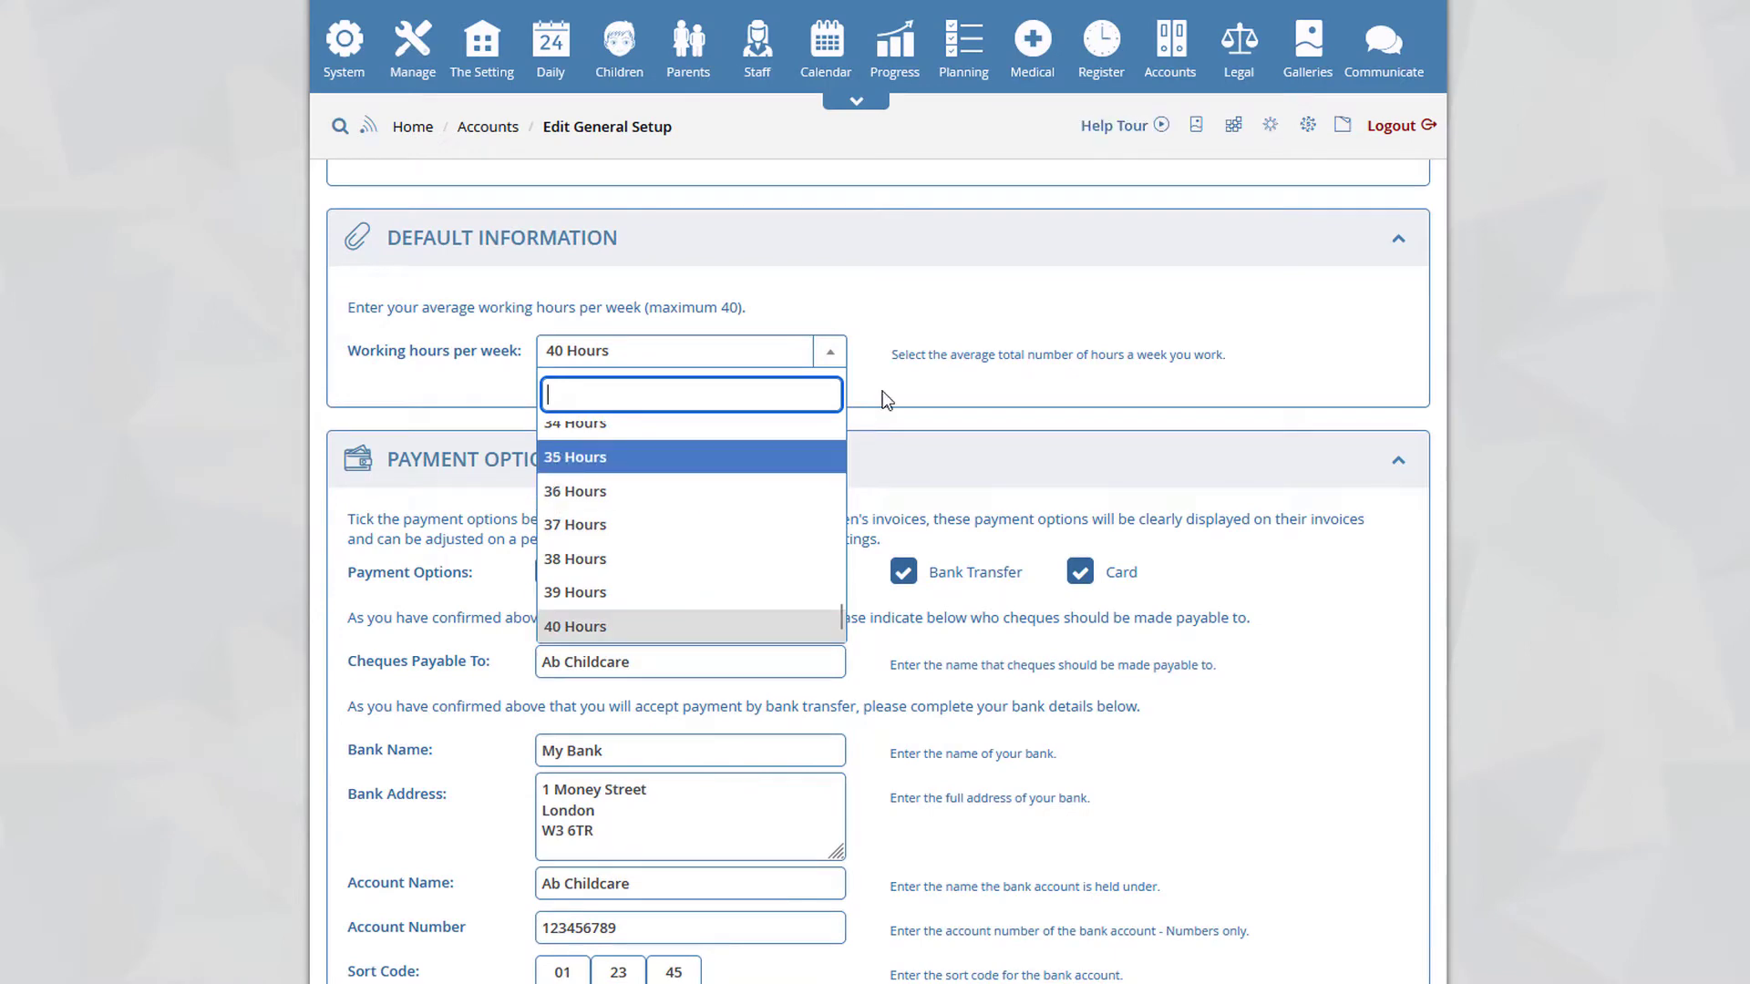
pyautogui.click(651, 628)
# - Untick and re-tick the Card and Bank Transfer payment options
pyautogui.scroll(-2, 978, 471)
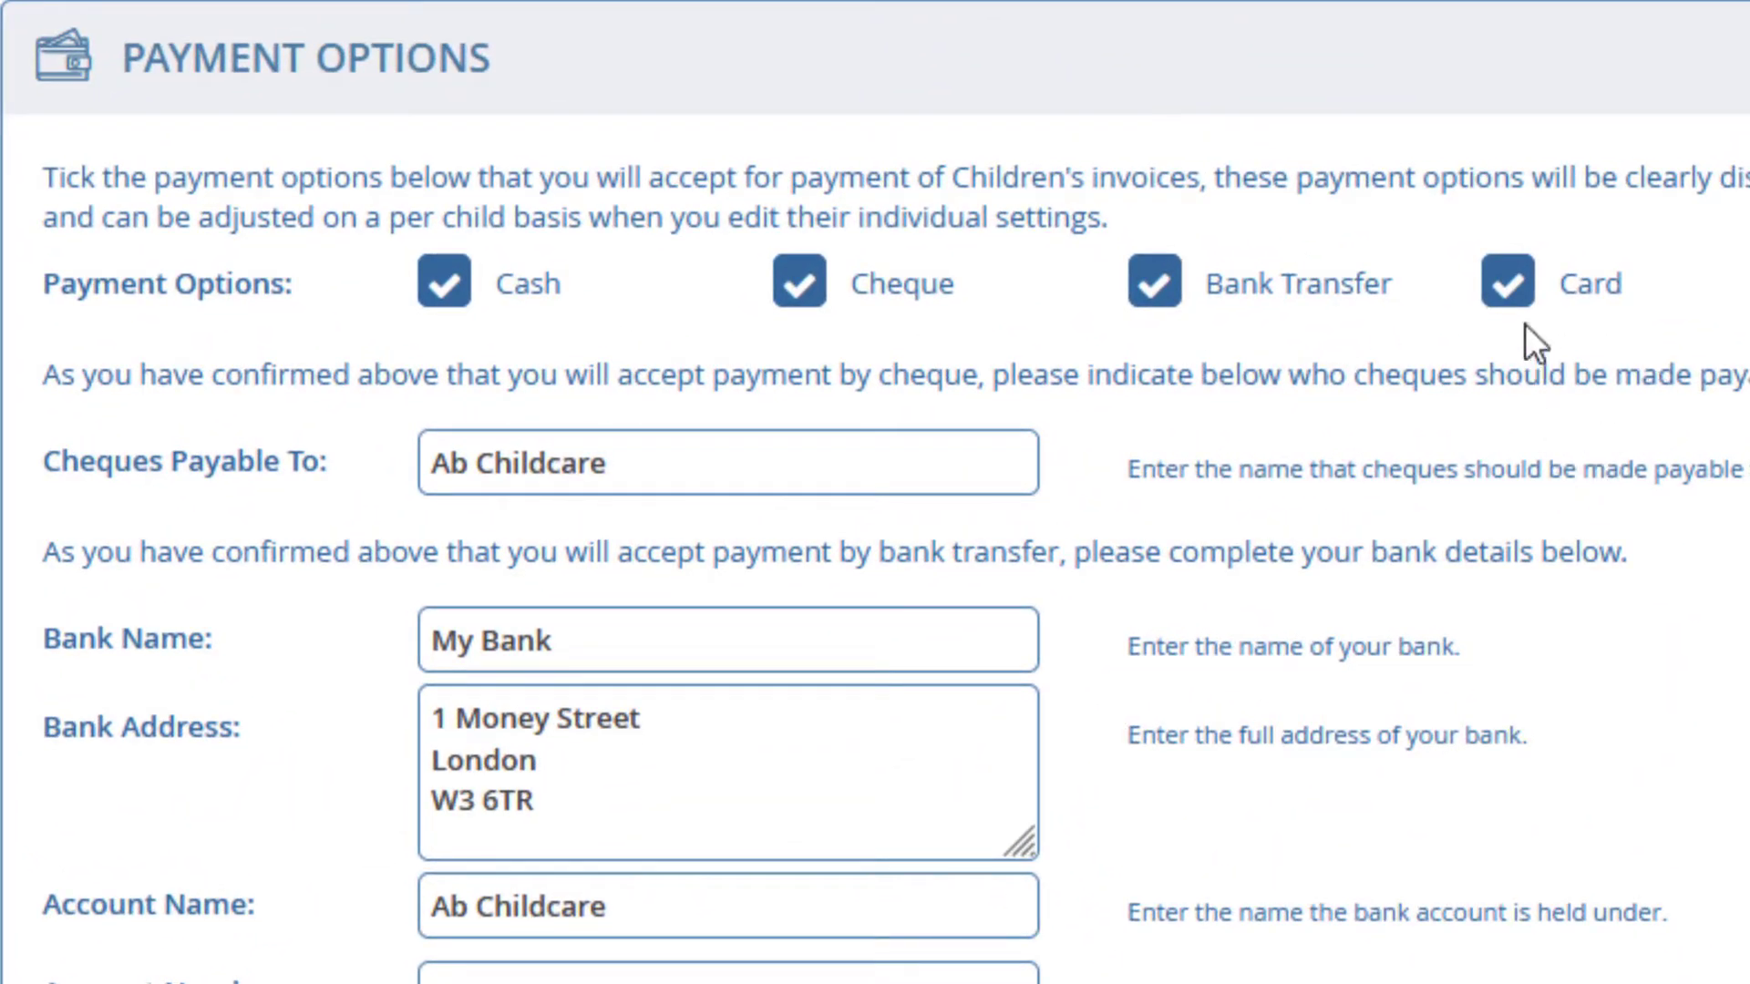
pyautogui.click(1508, 288)
pyautogui.click(1508, 288)
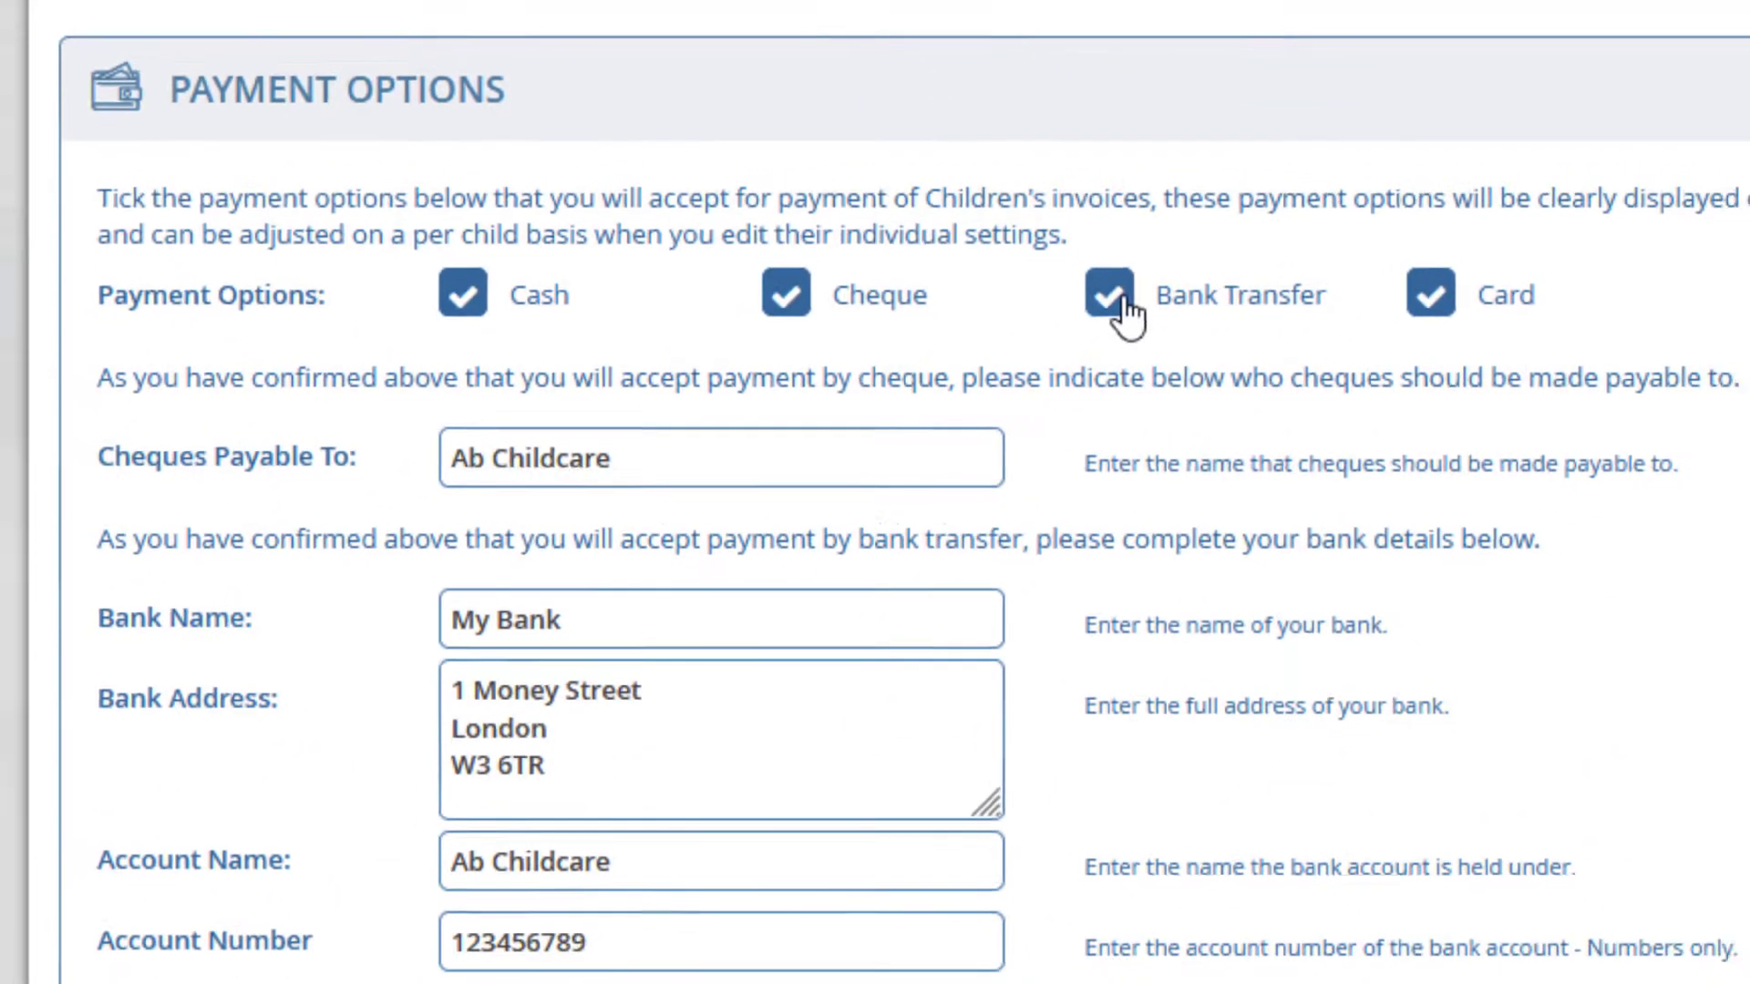
pyautogui.click(1150, 278)
pyautogui.click(1150, 278)
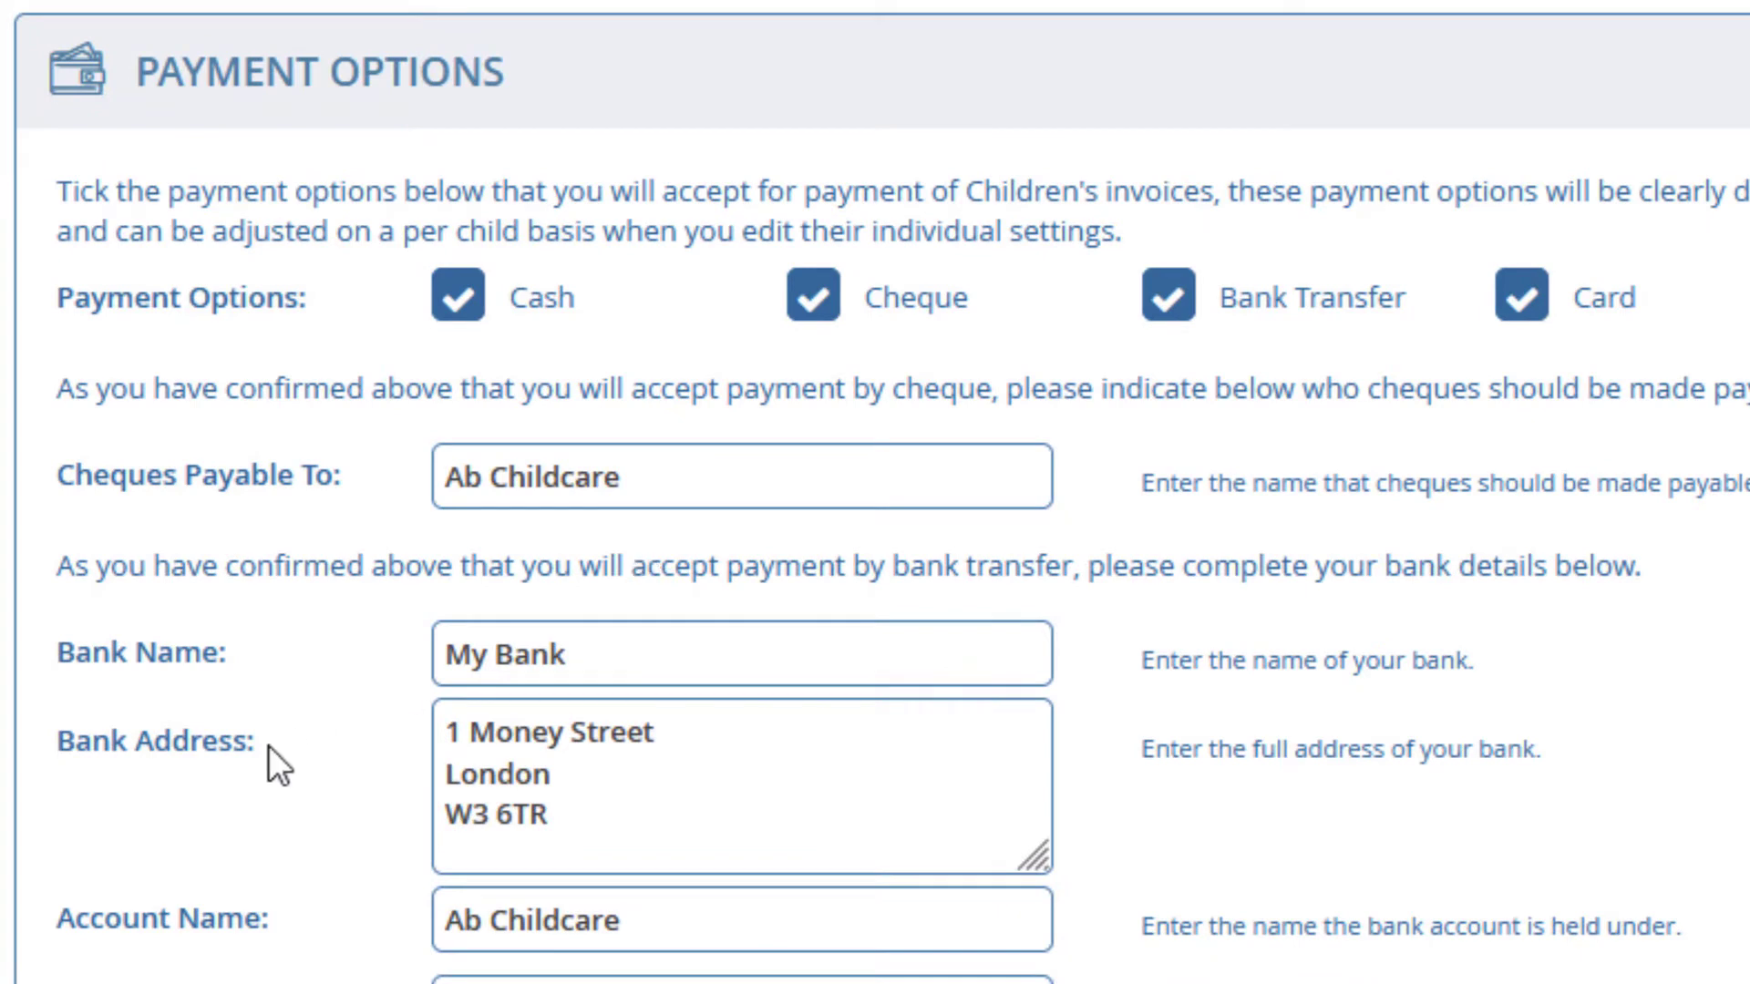
# - Set the closed hourly Rate 1 in the contracted hourly rates to £0.00
pyautogui.scroll(-3, 229, 758)
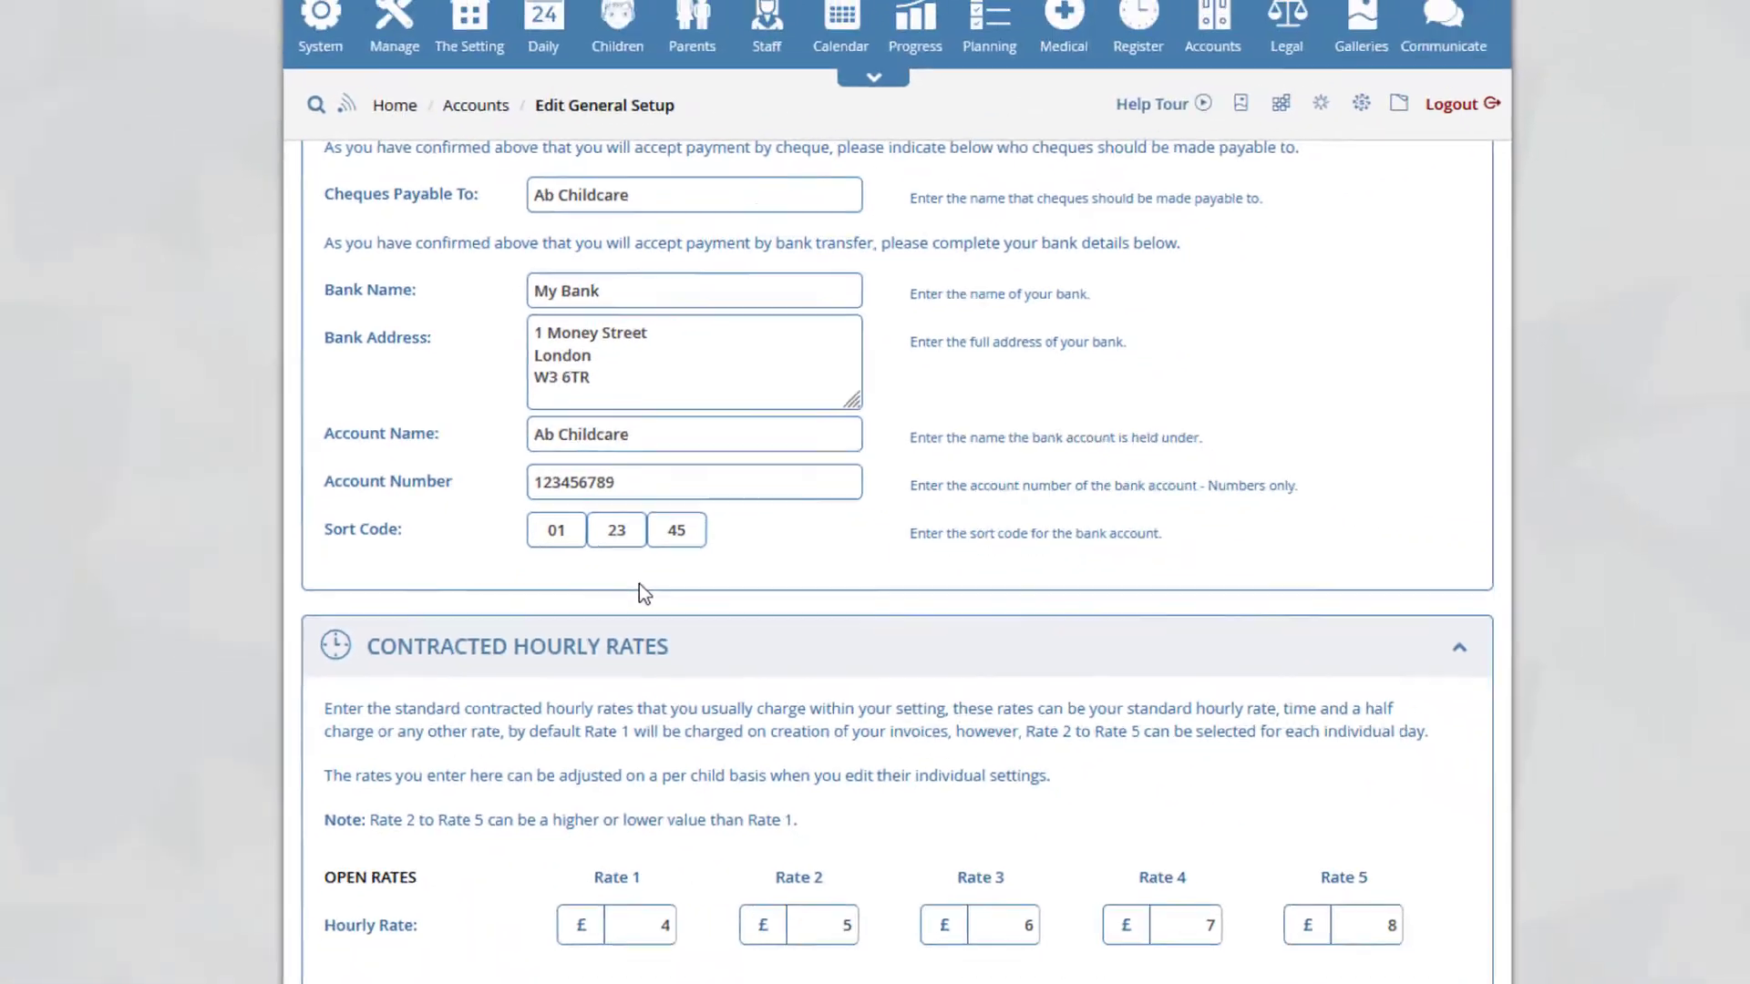
pyautogui.scroll(-5, 836, 508)
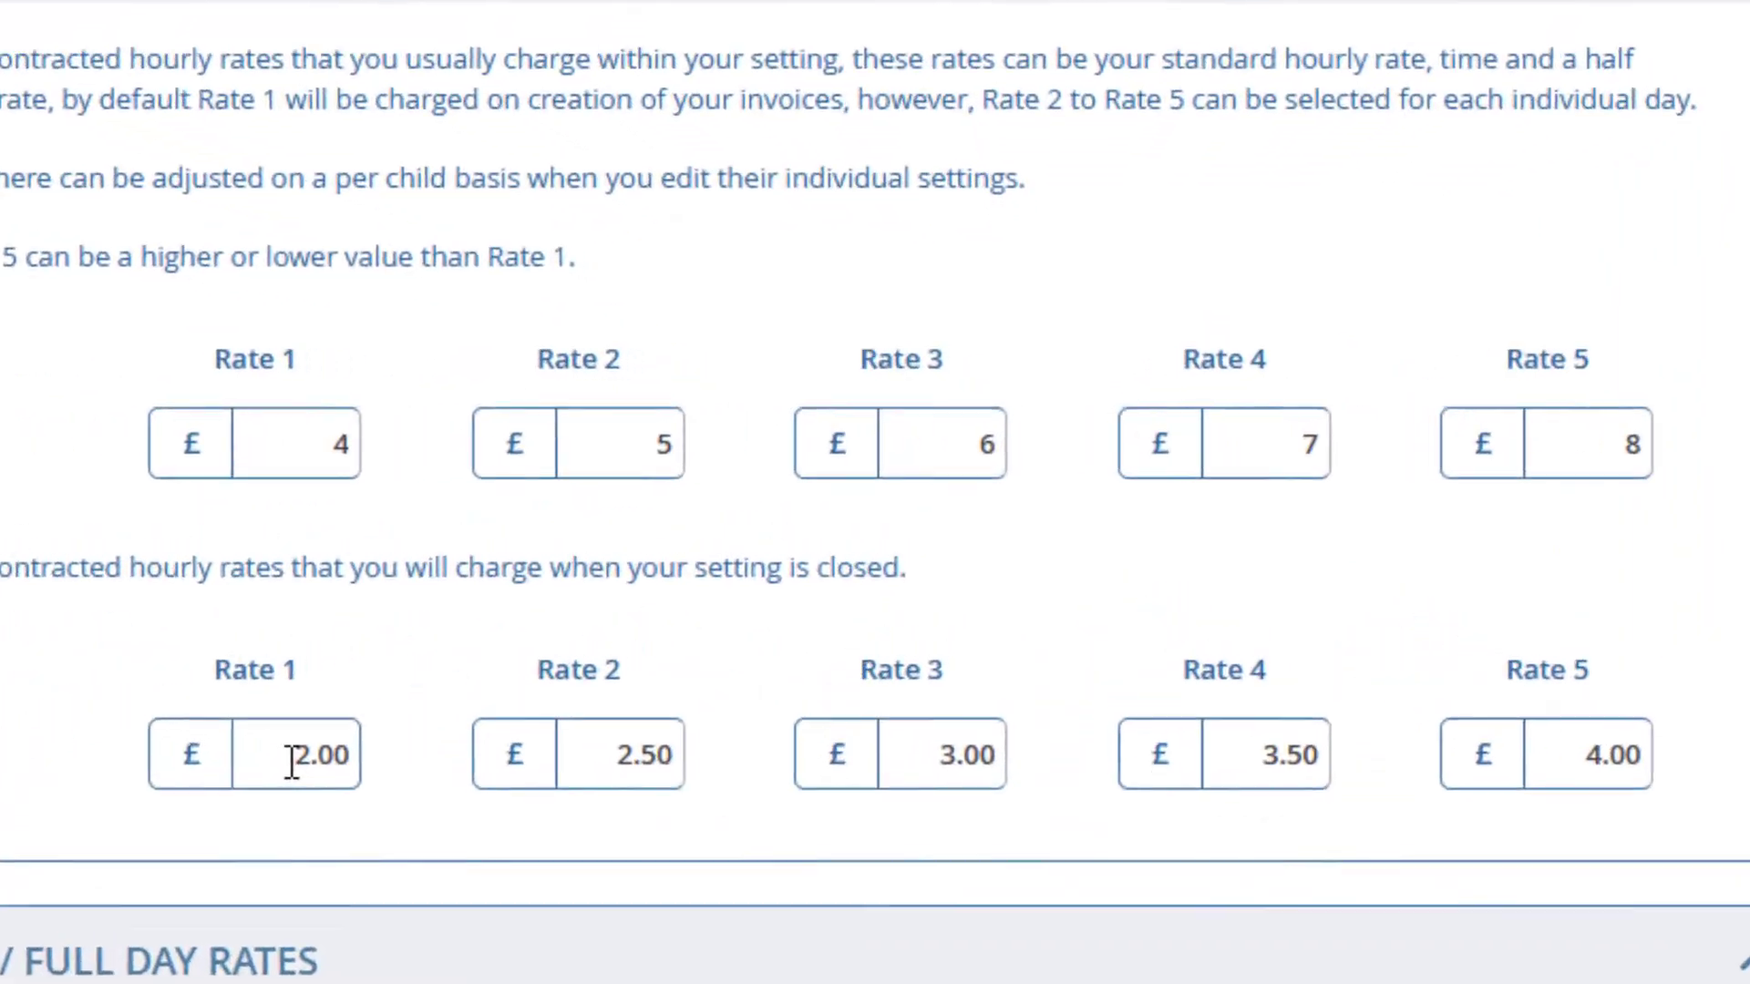
pyautogui.moveTo(638, 599); pyautogui.dragTo(777, 593)
pyautogui.write('0.00')
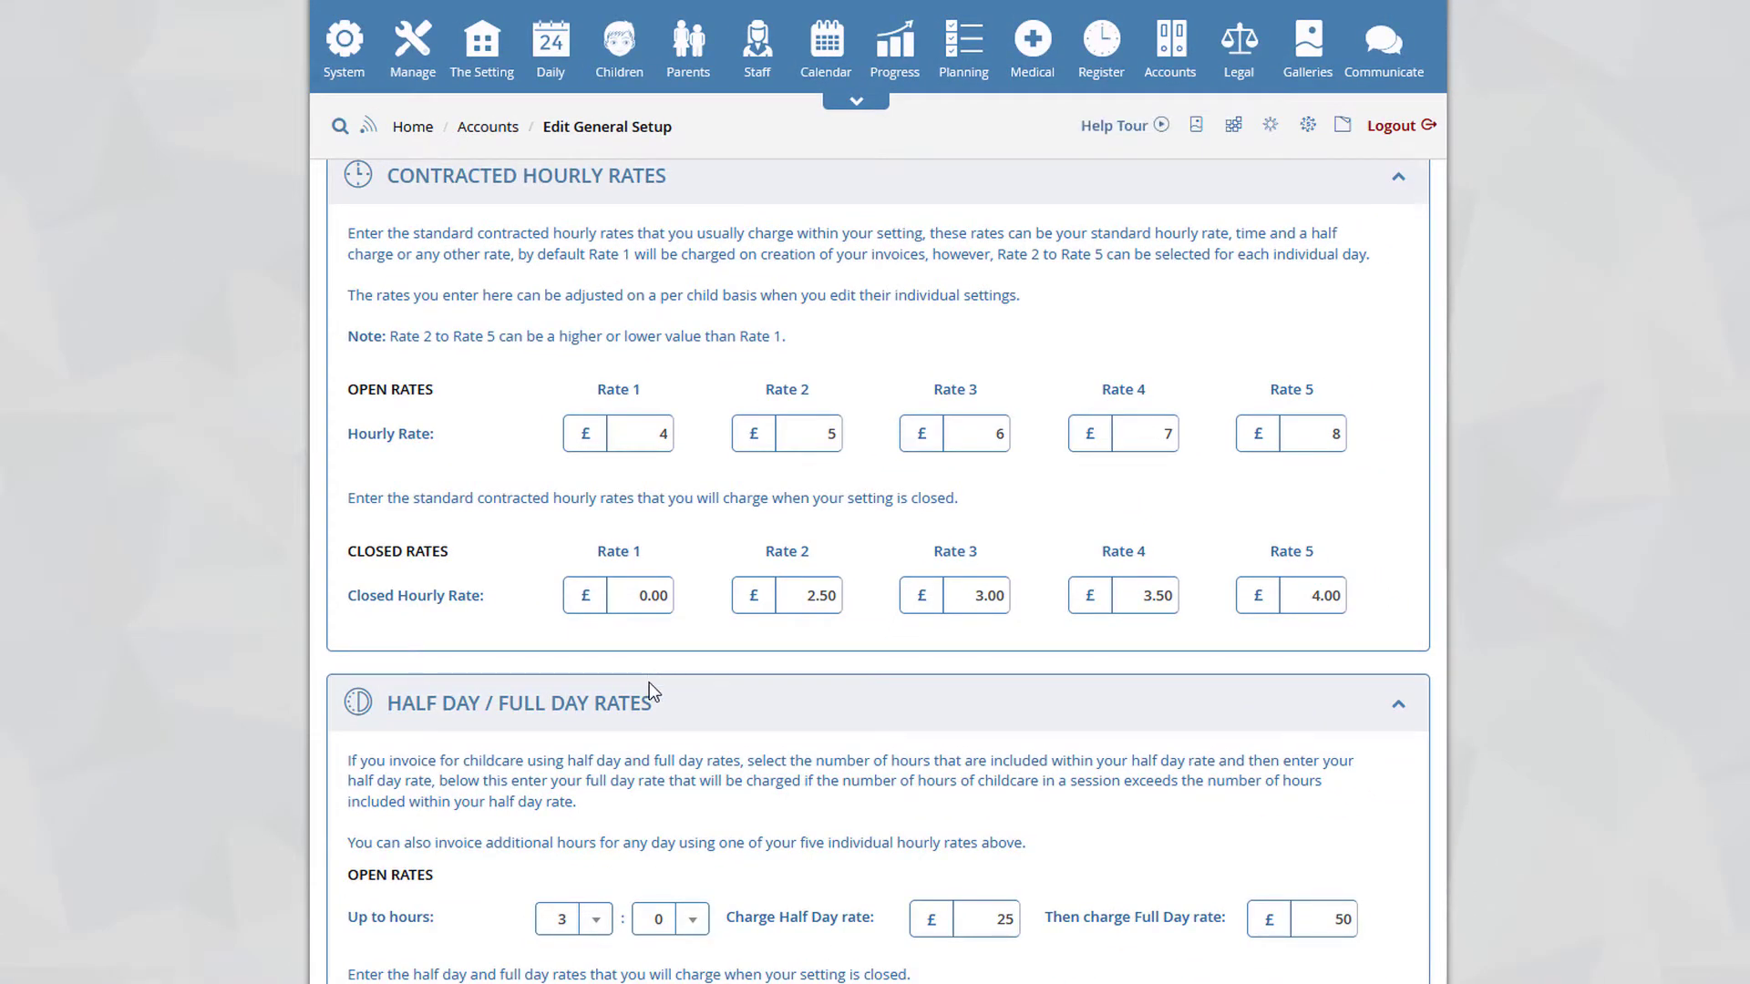
# - Select 3 hours as the half-day limit under the half day / full day open rates
pyautogui.scroll(-5, 649, 682)
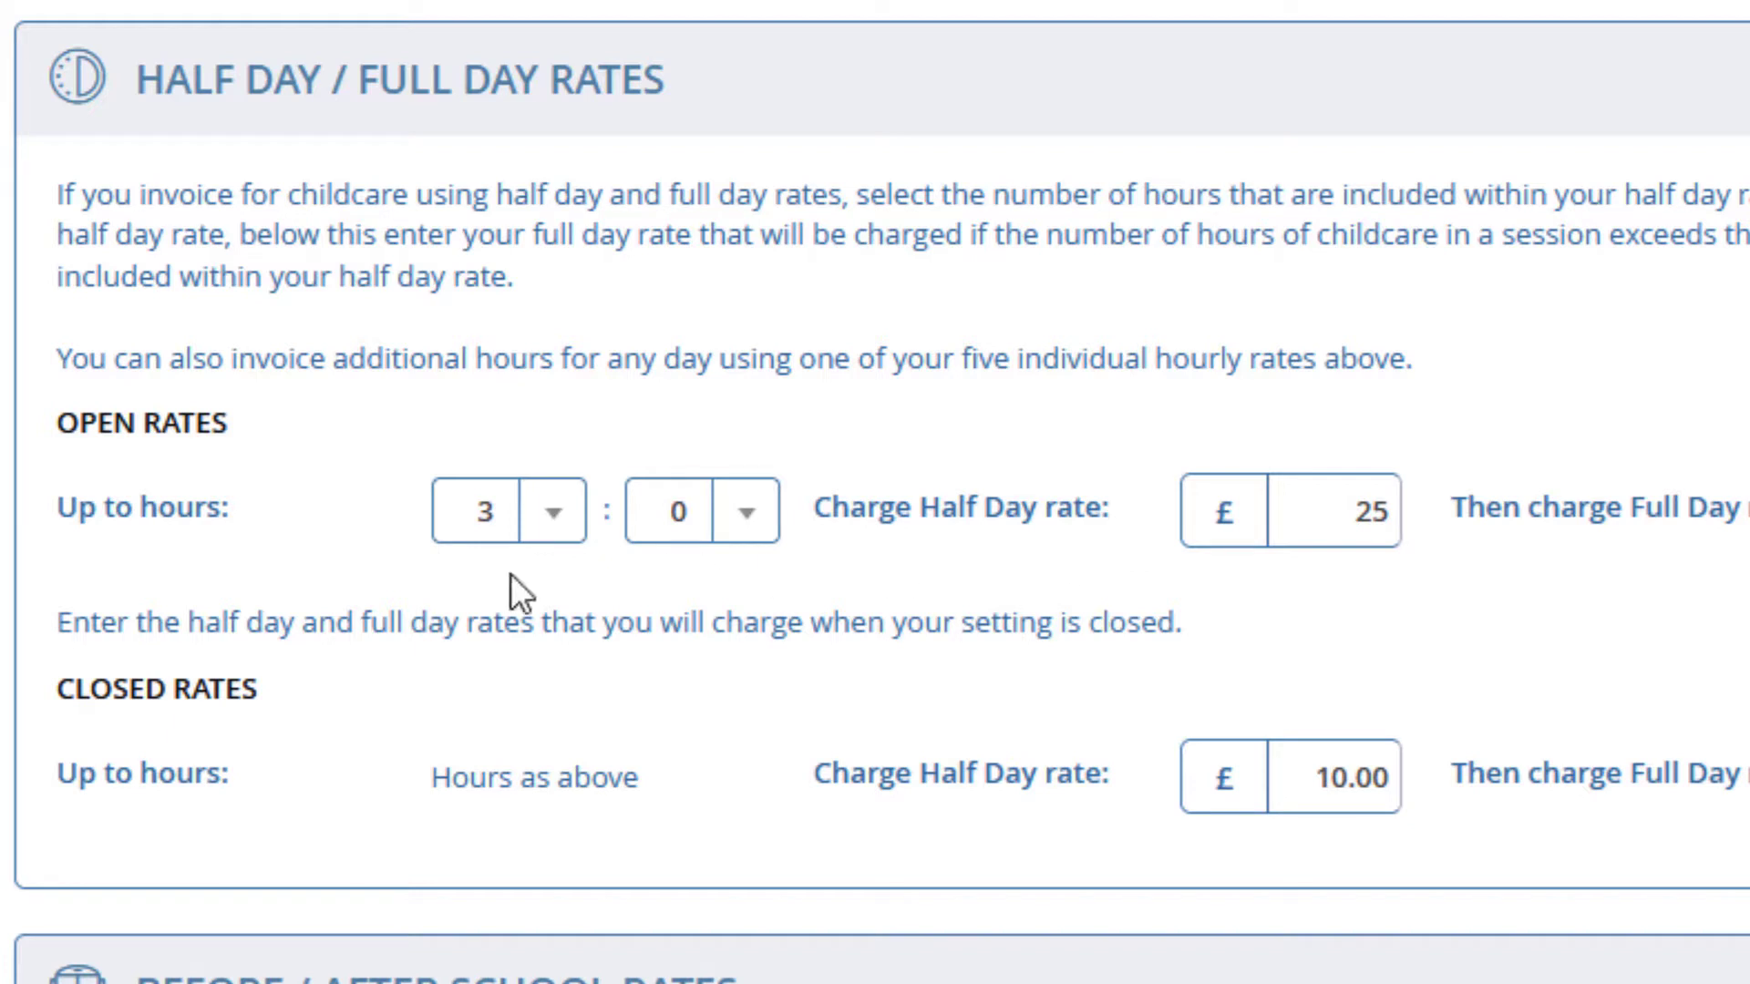
pyautogui.click(554, 513)
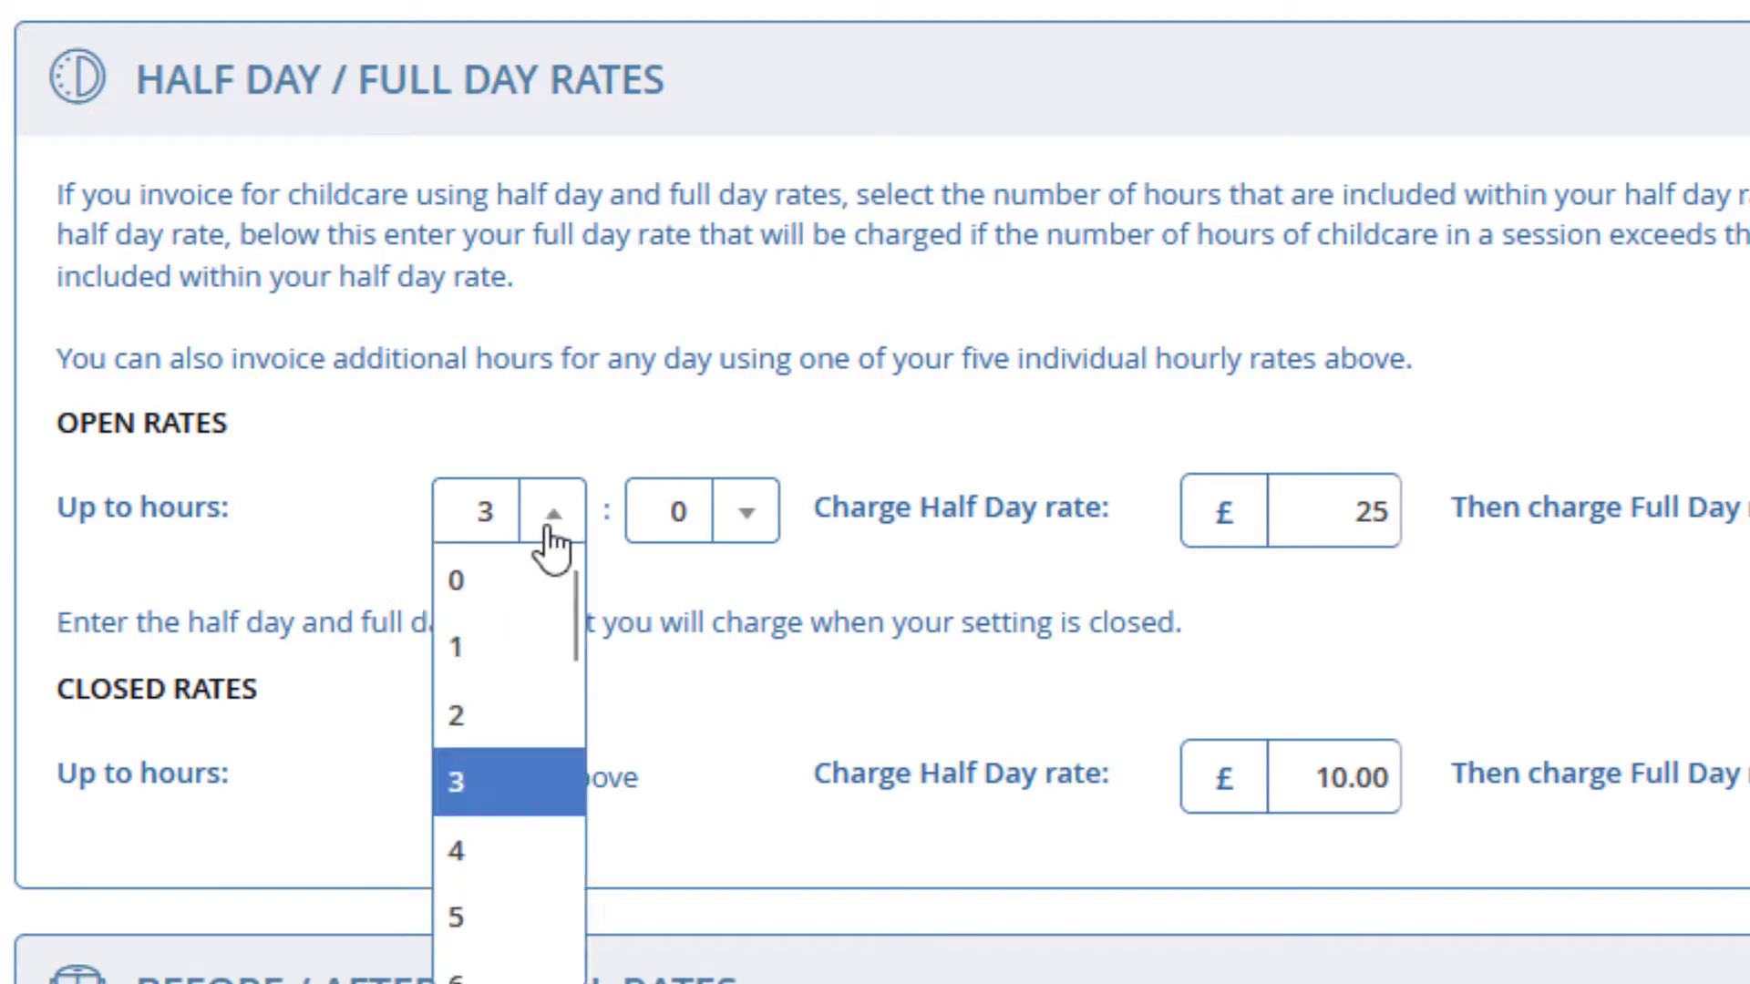
pyautogui.click(476, 782)
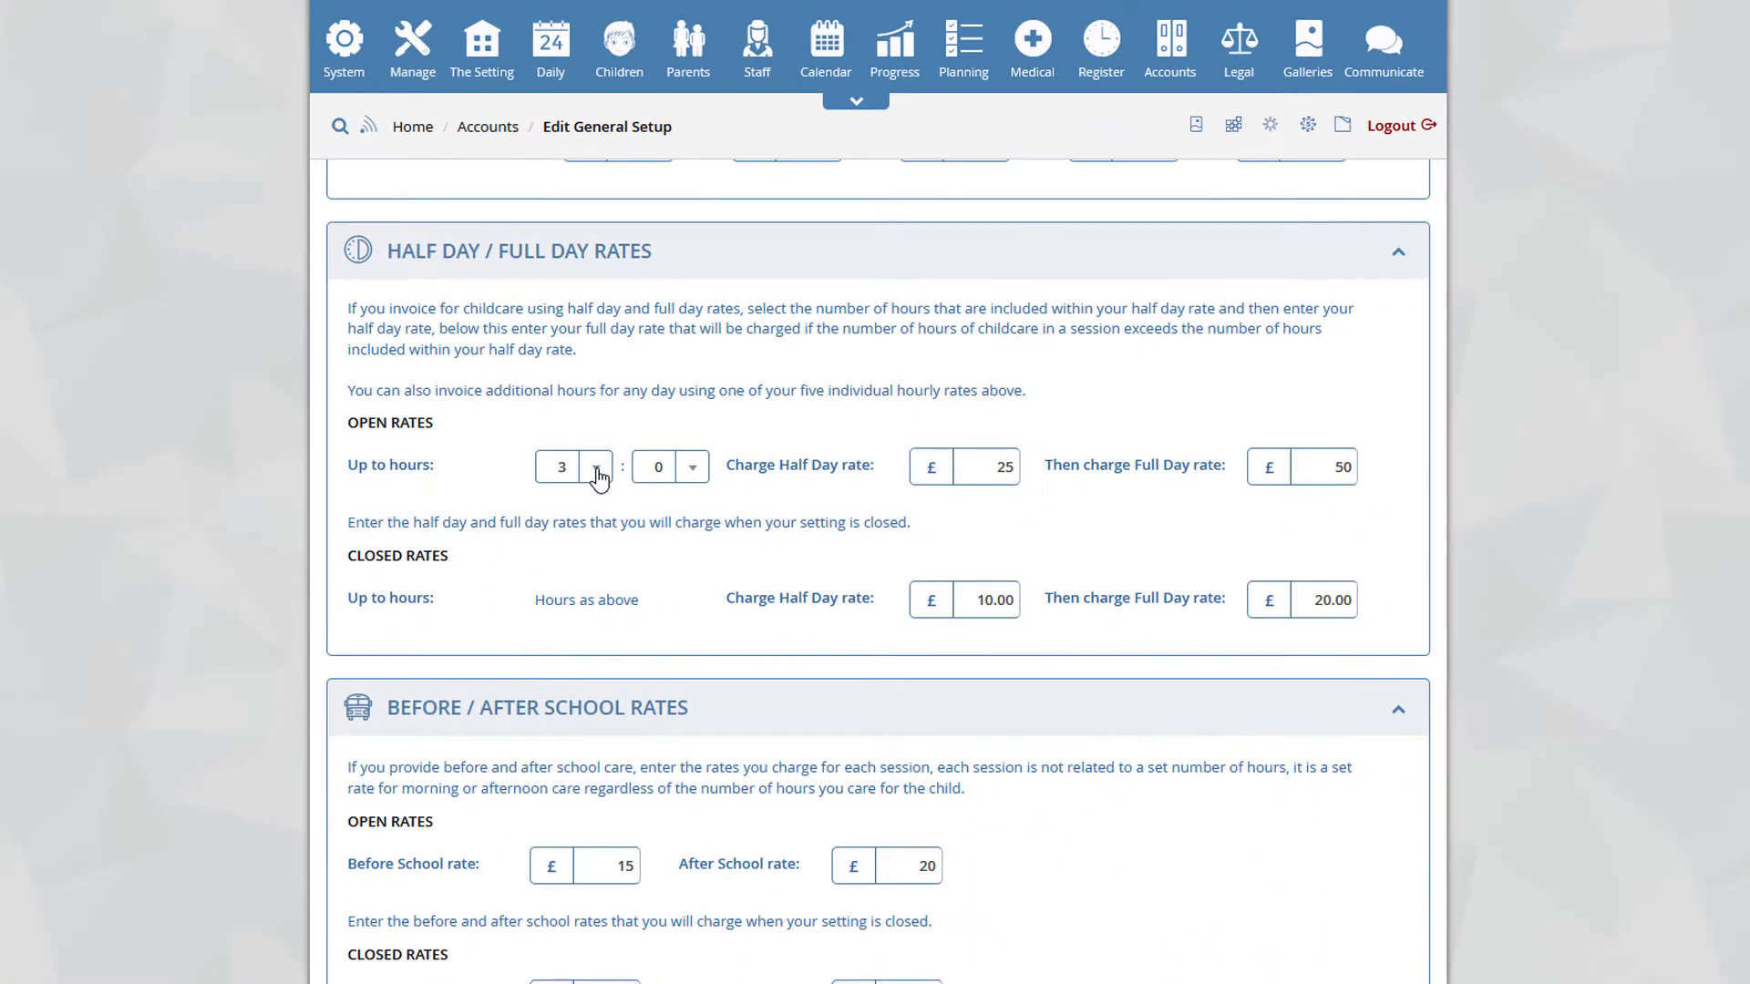
# - Switch the half-day hour limit of the open rates to 10 and back to 3
pyautogui.click(597, 471)
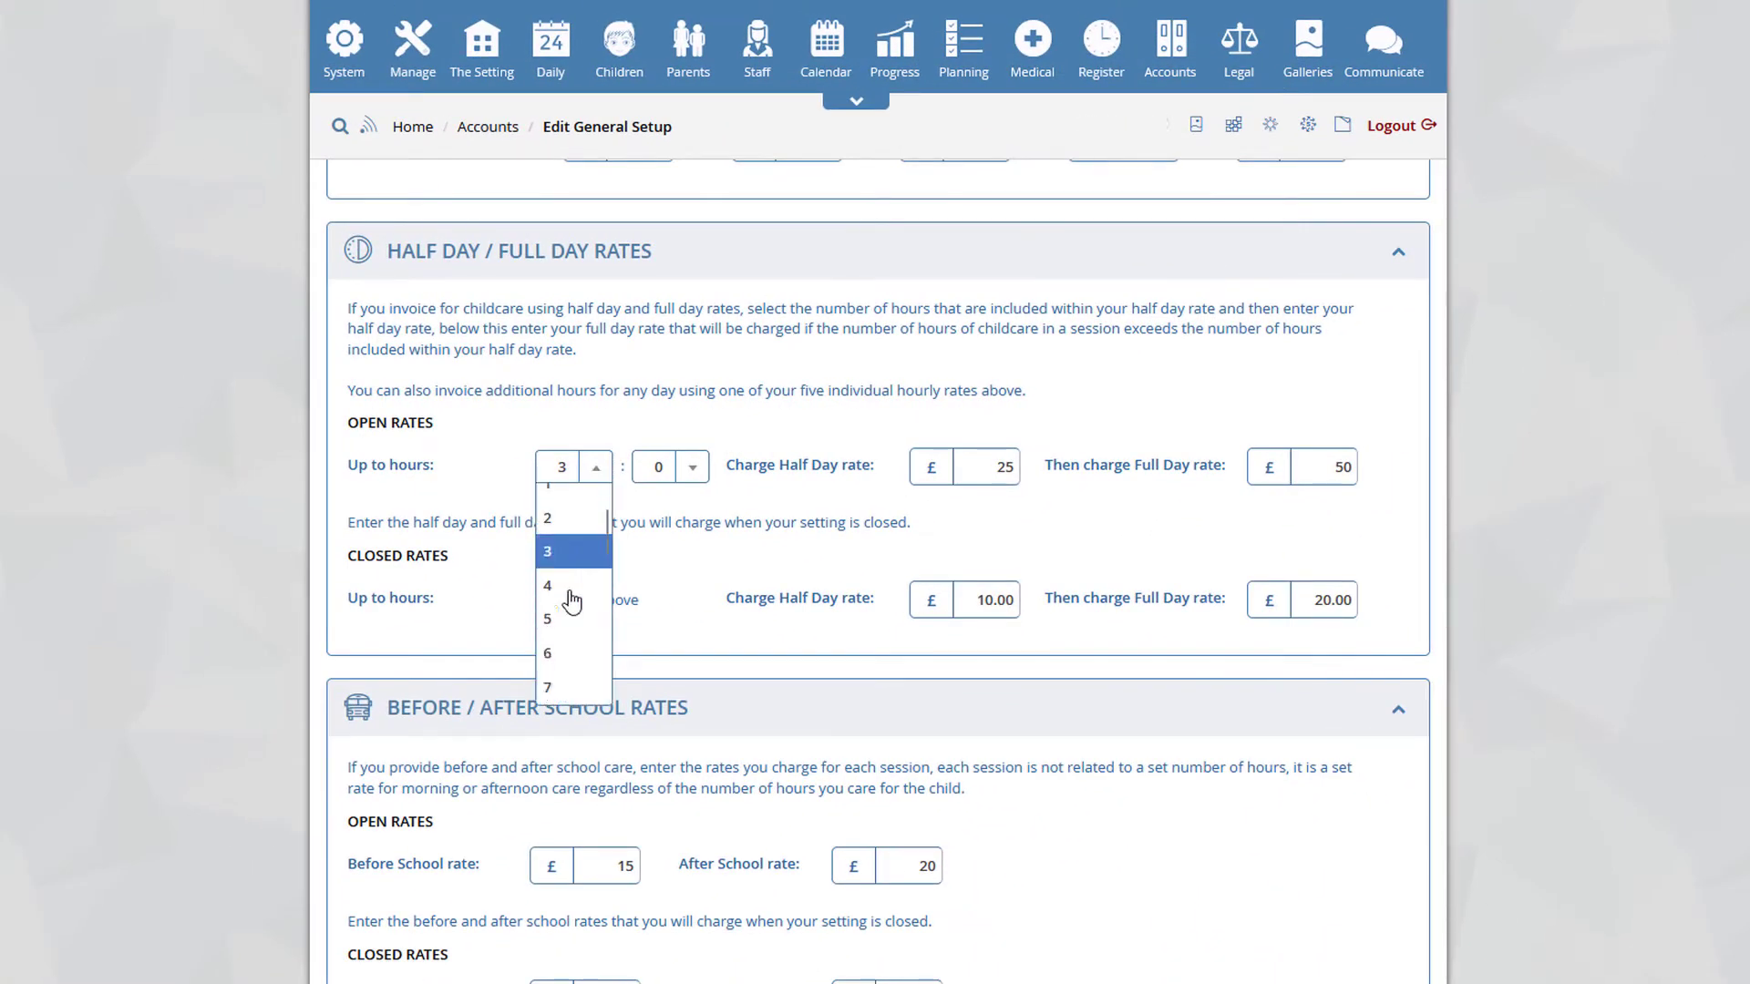
pyautogui.scroll(-2, 570, 606)
pyautogui.click(570, 601)
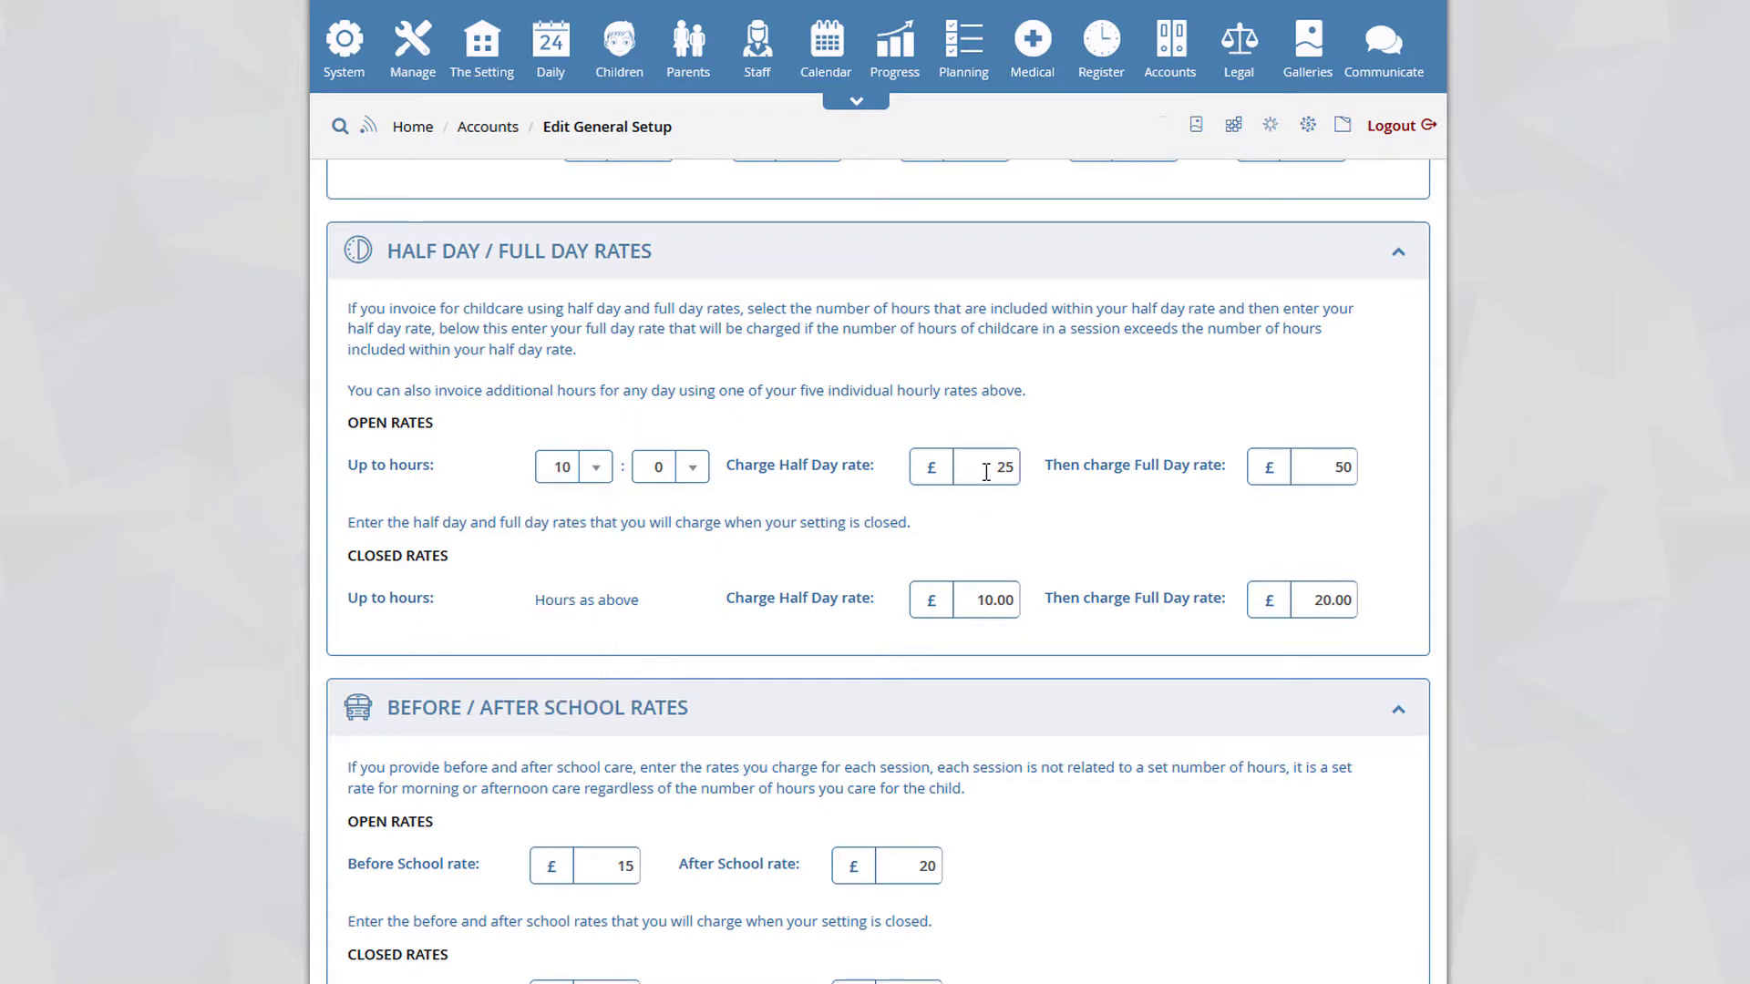
pyautogui.click(599, 471)
pyautogui.scroll(3, 572, 574)
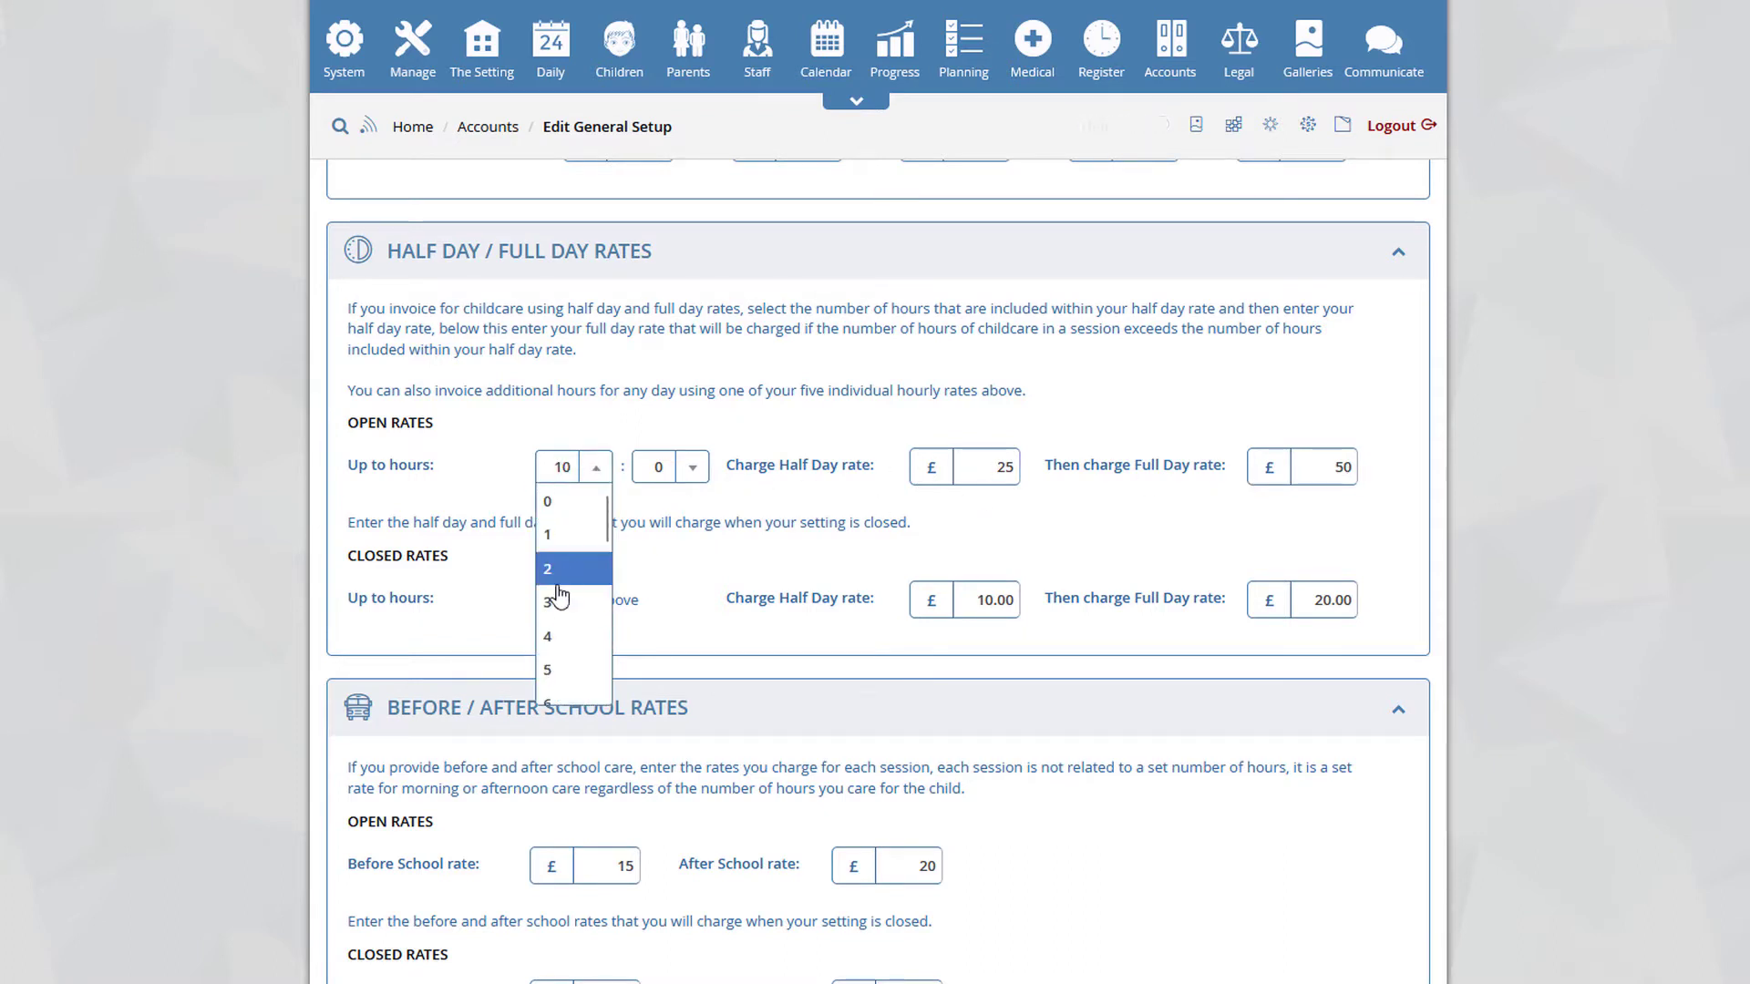
pyautogui.click(557, 601)
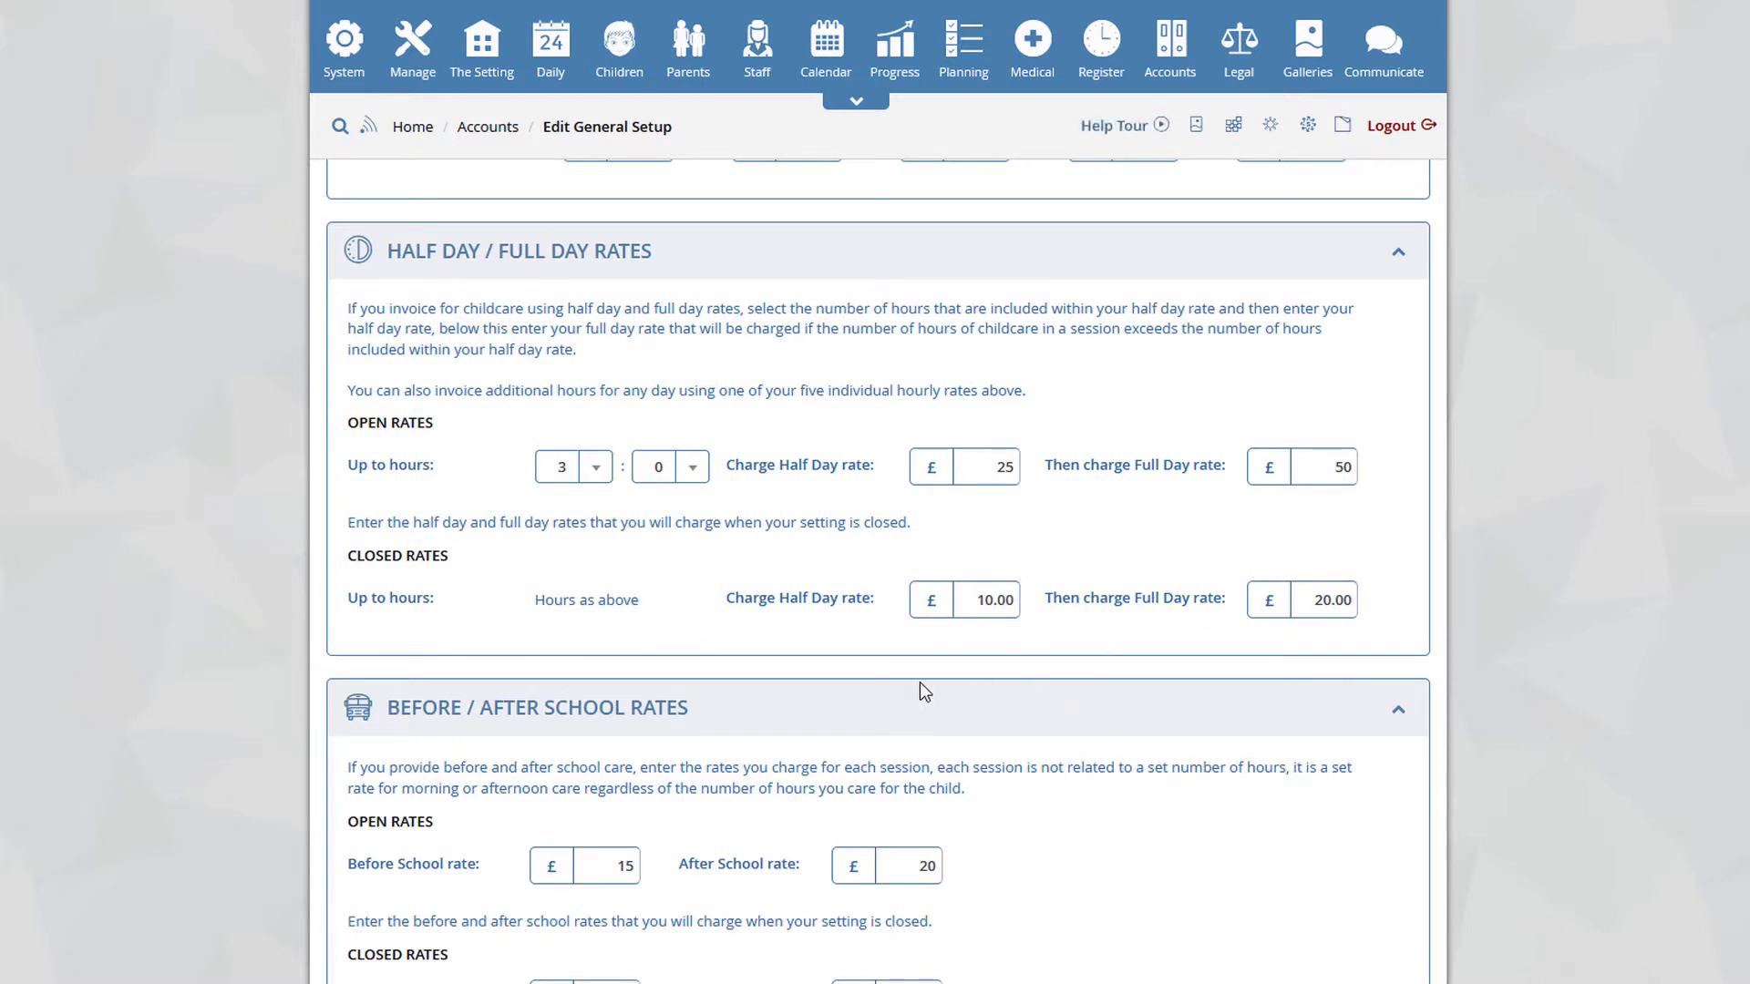
# - Start a new session rate entry in the Session Rates section and cancel it
pyautogui.scroll(-5, 920, 672)
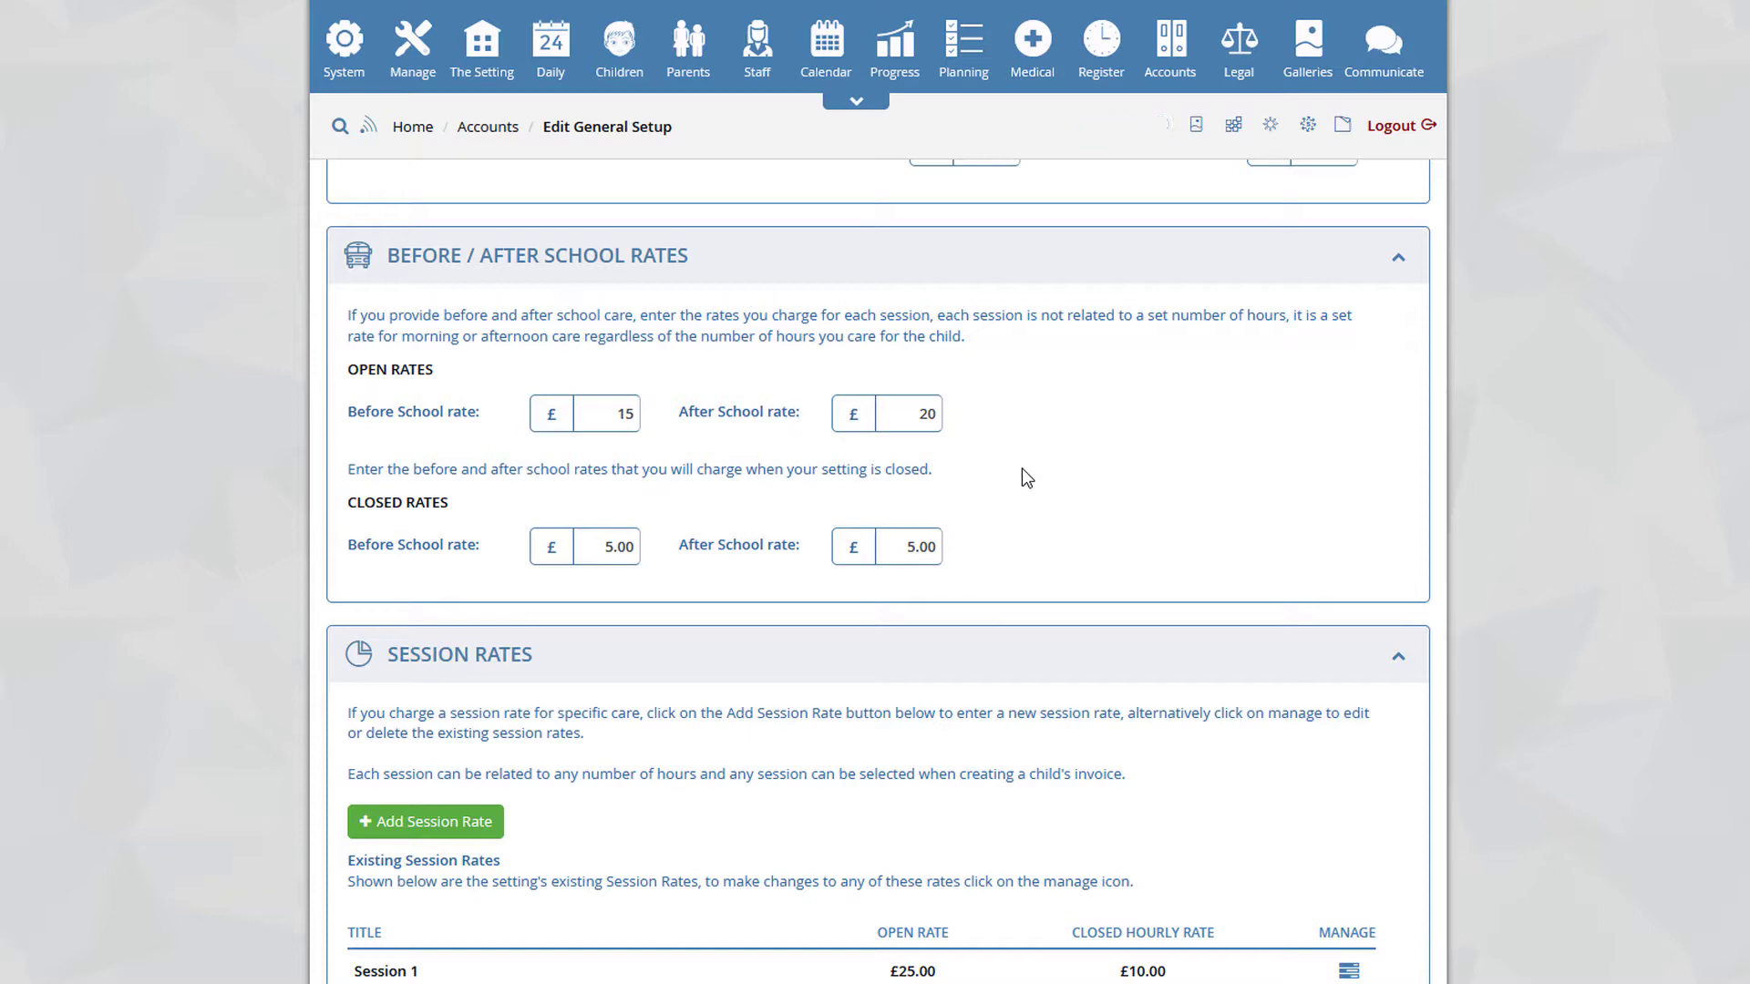
pyautogui.scroll(-4, 1021, 478)
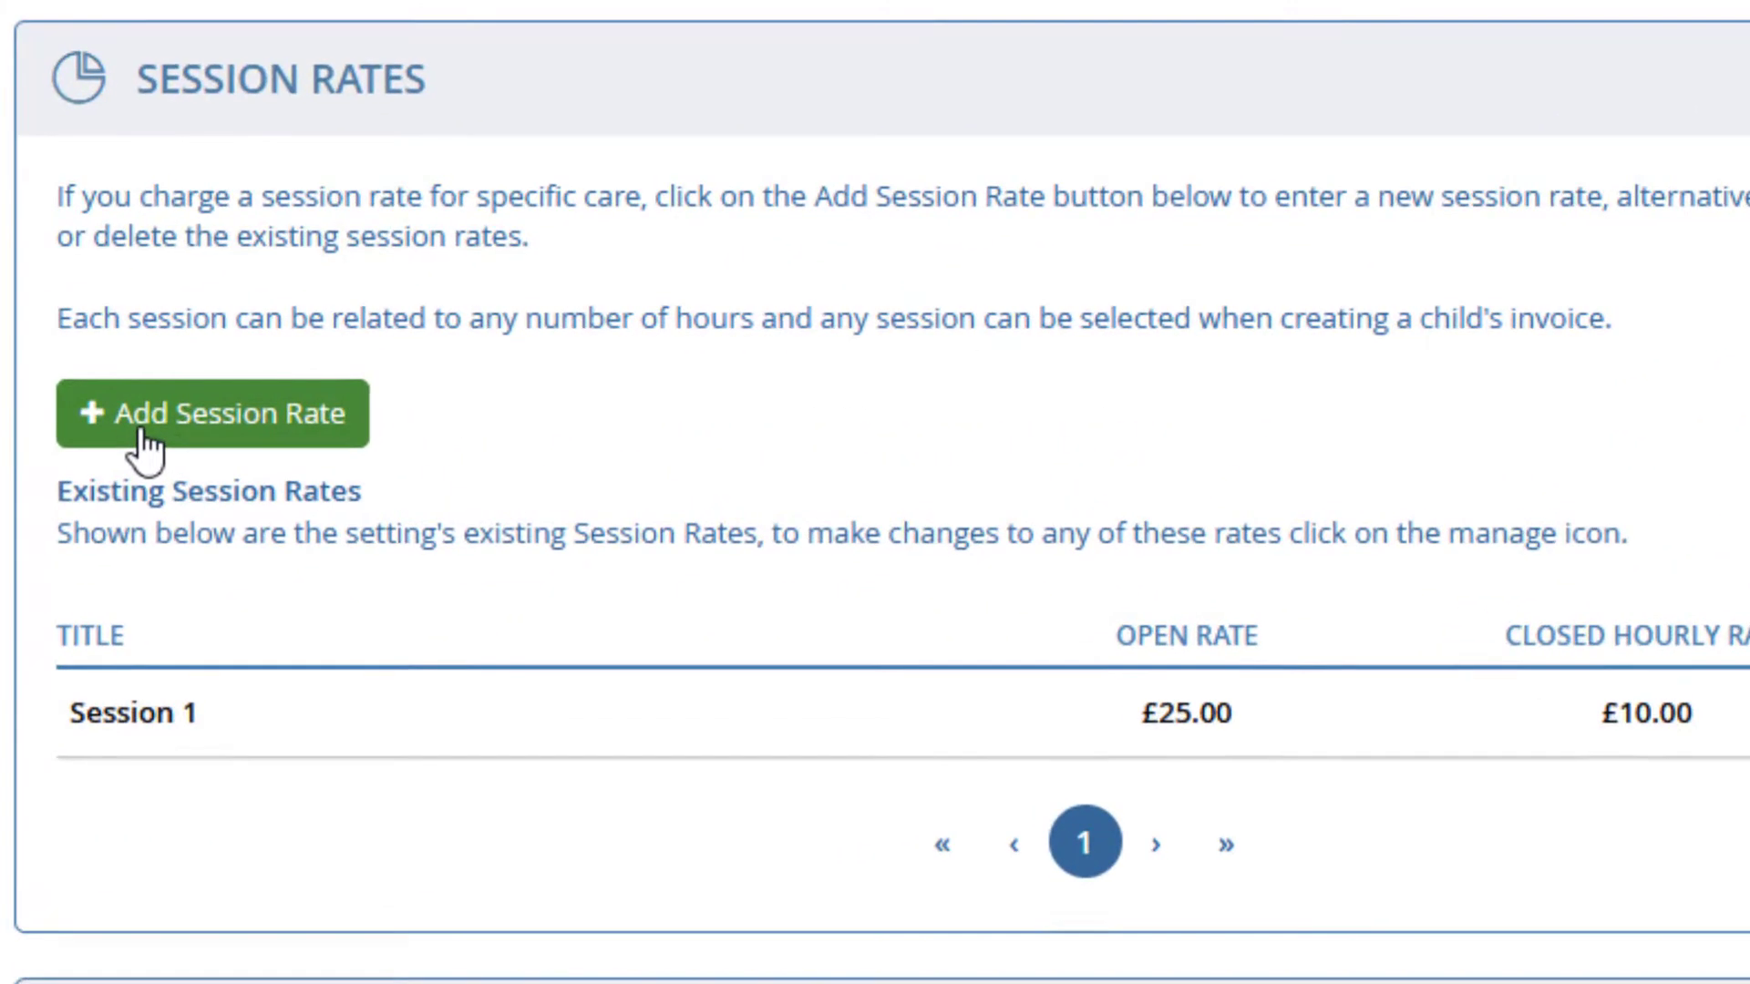
pyautogui.click(391, 376)
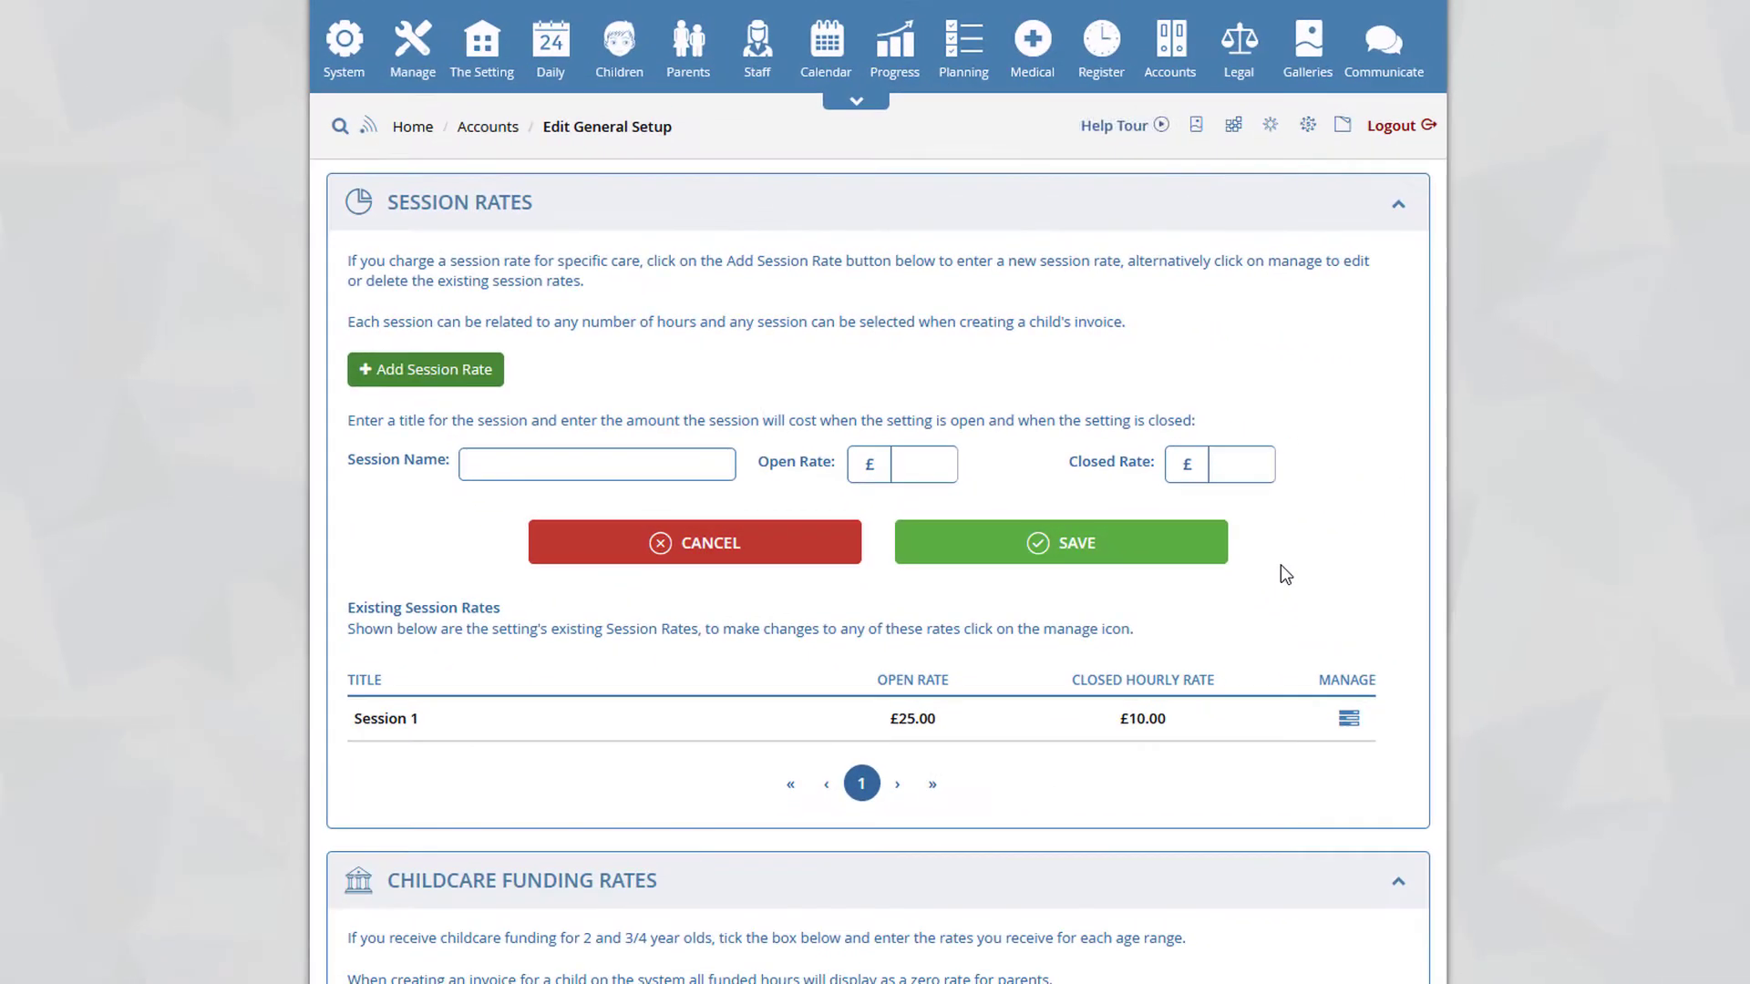
pyautogui.click(716, 543)
# - Switch the use of childcare funding rates off and back on
pyautogui.scroll(-4, 715, 538)
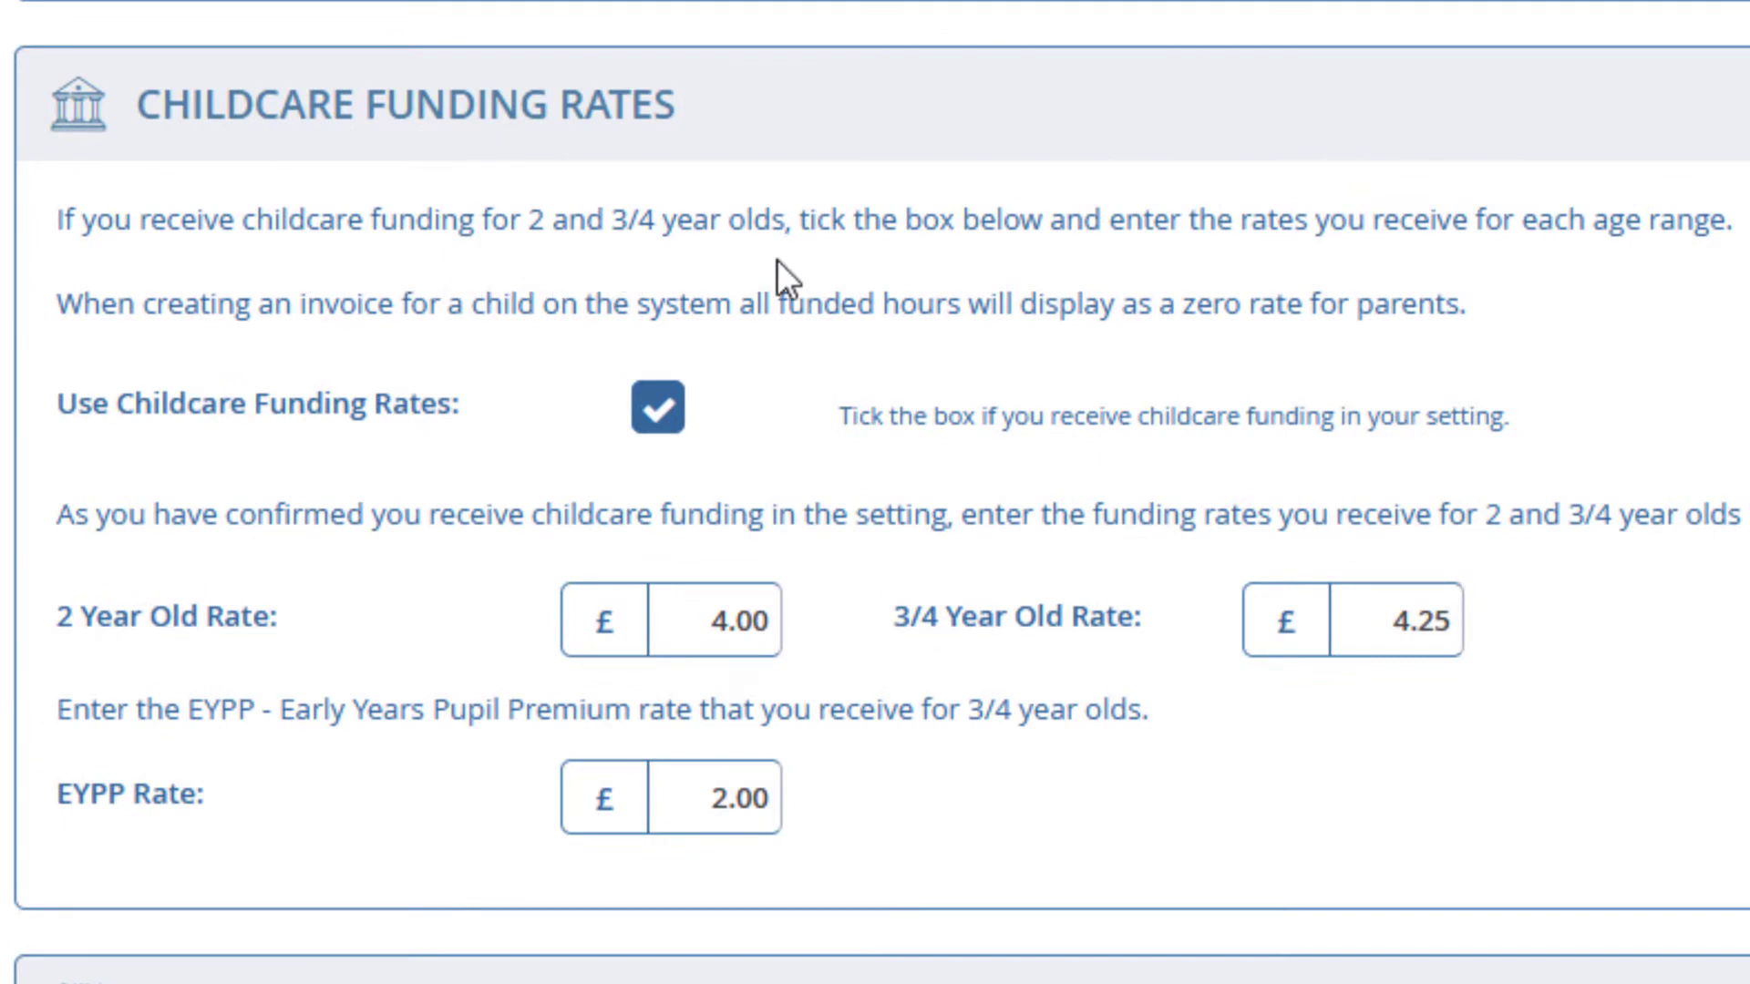
pyautogui.click(658, 410)
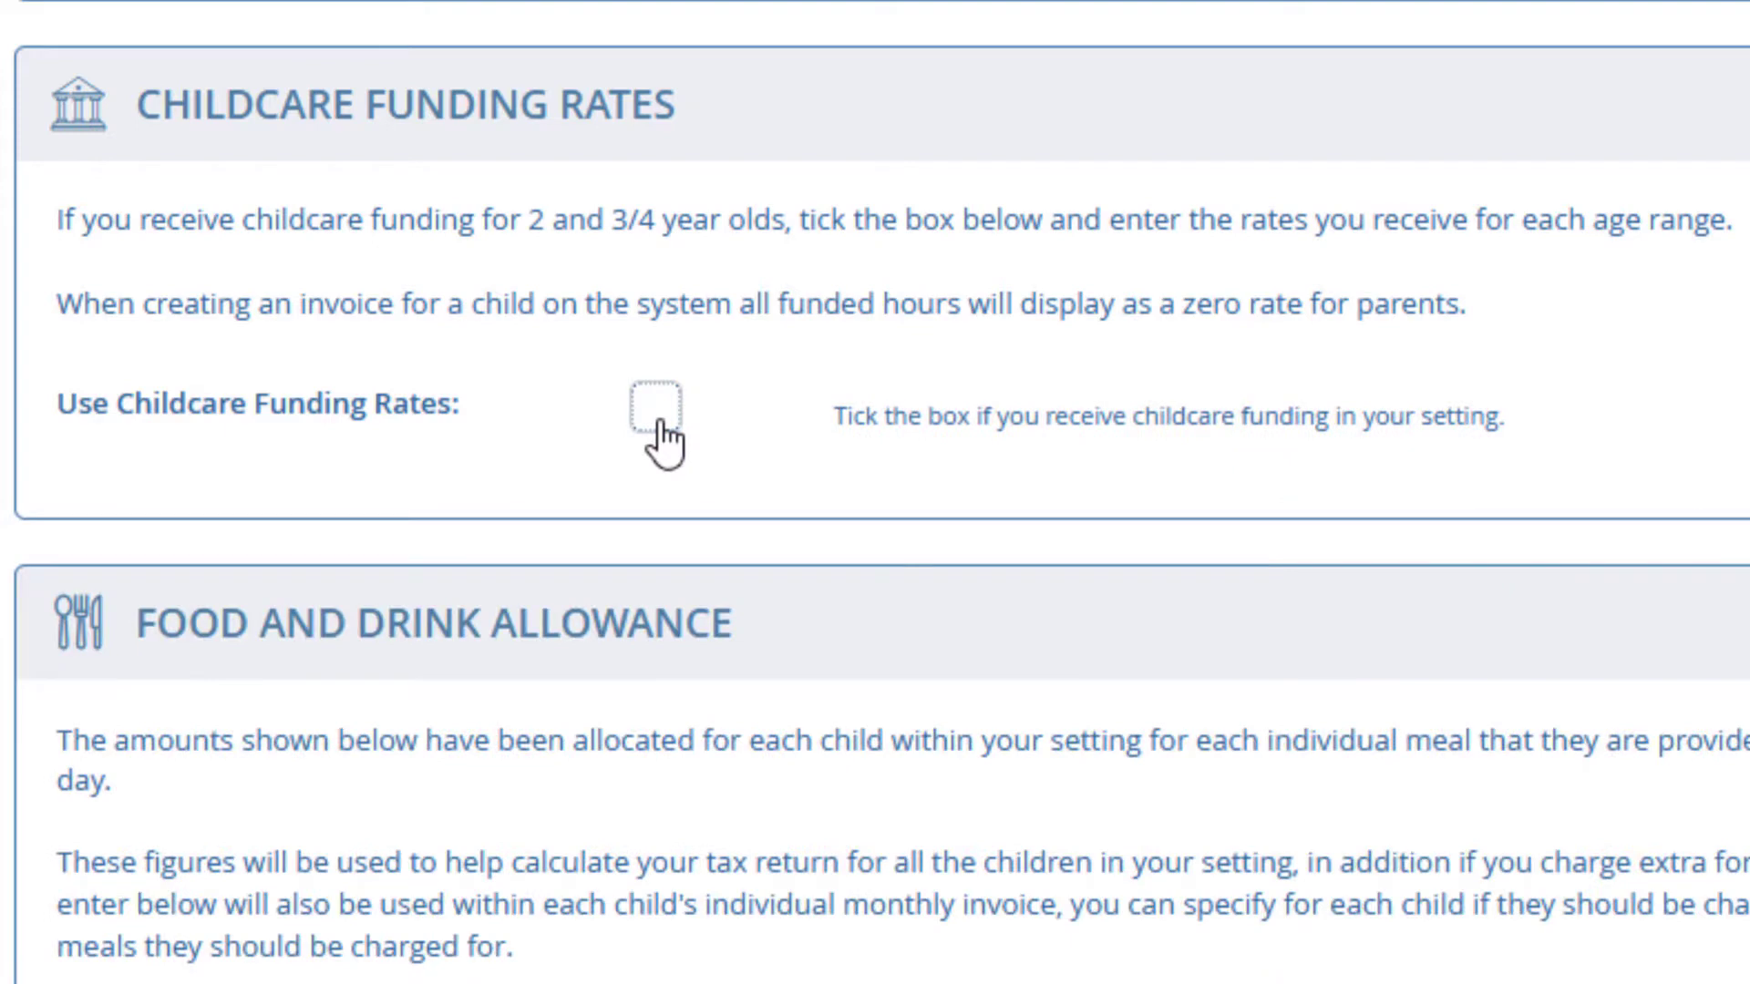
pyautogui.click(656, 410)
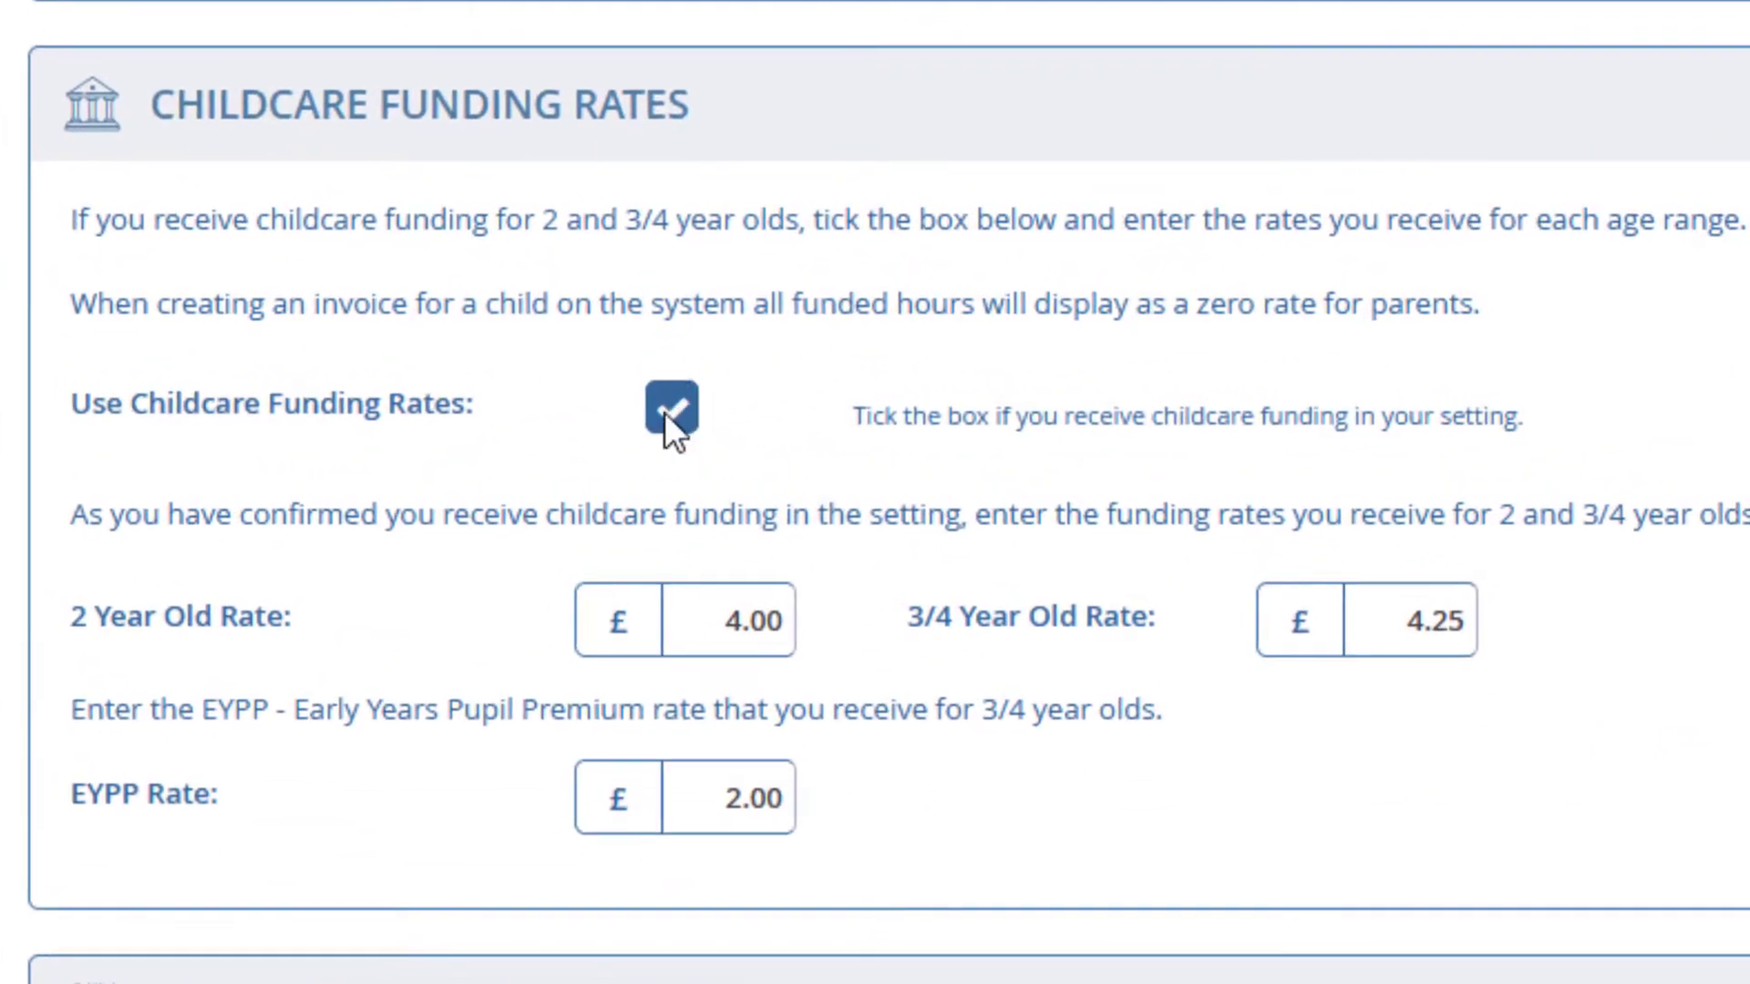
pyautogui.click(672, 410)
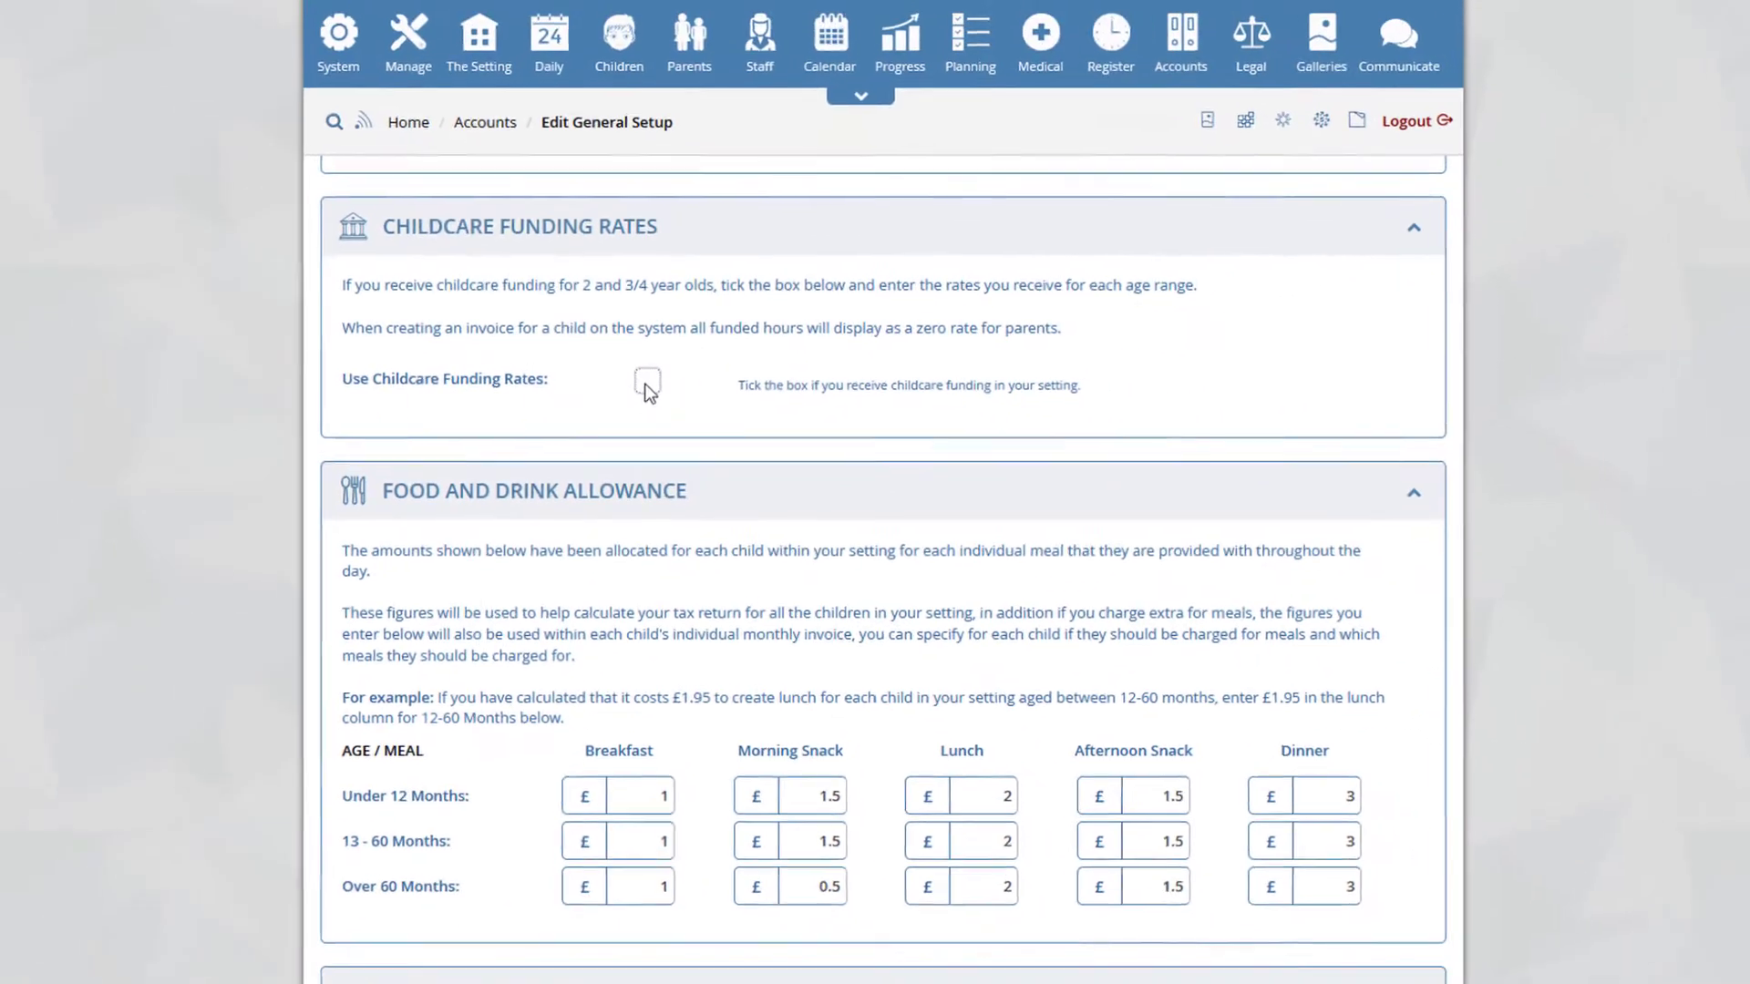
pyautogui.click(672, 409)
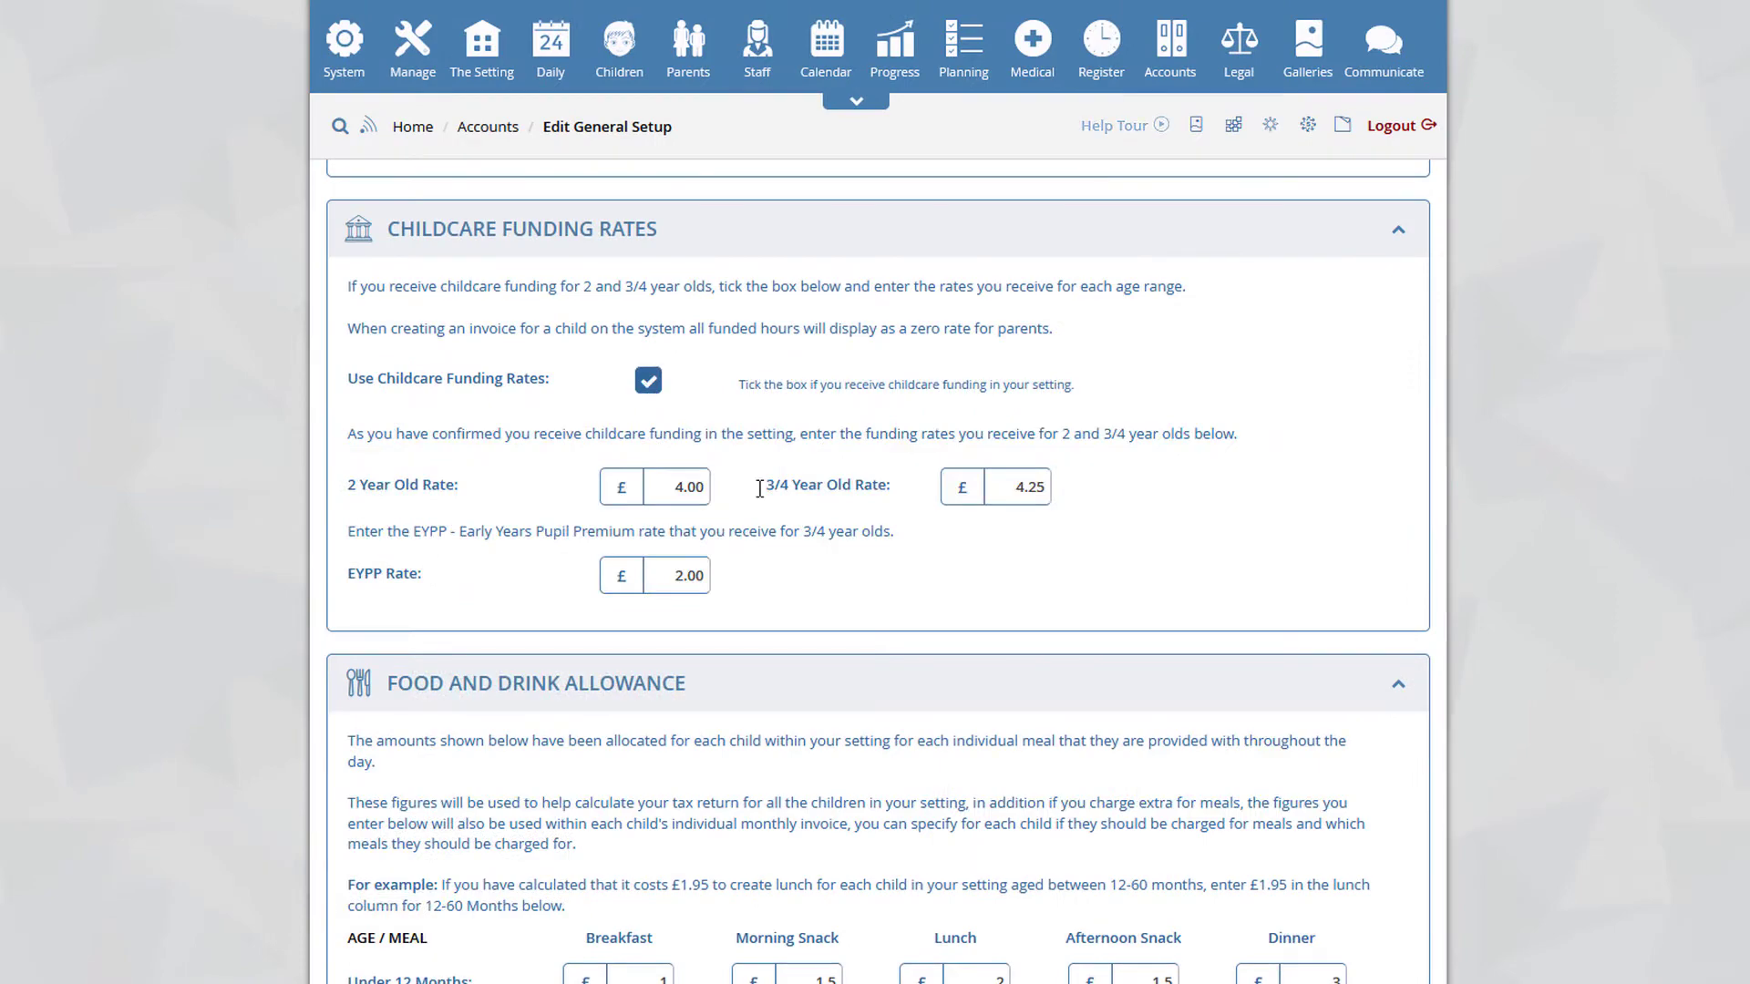
# - Save the accounts' general setup
pyautogui.scroll(-5, 873, 587)
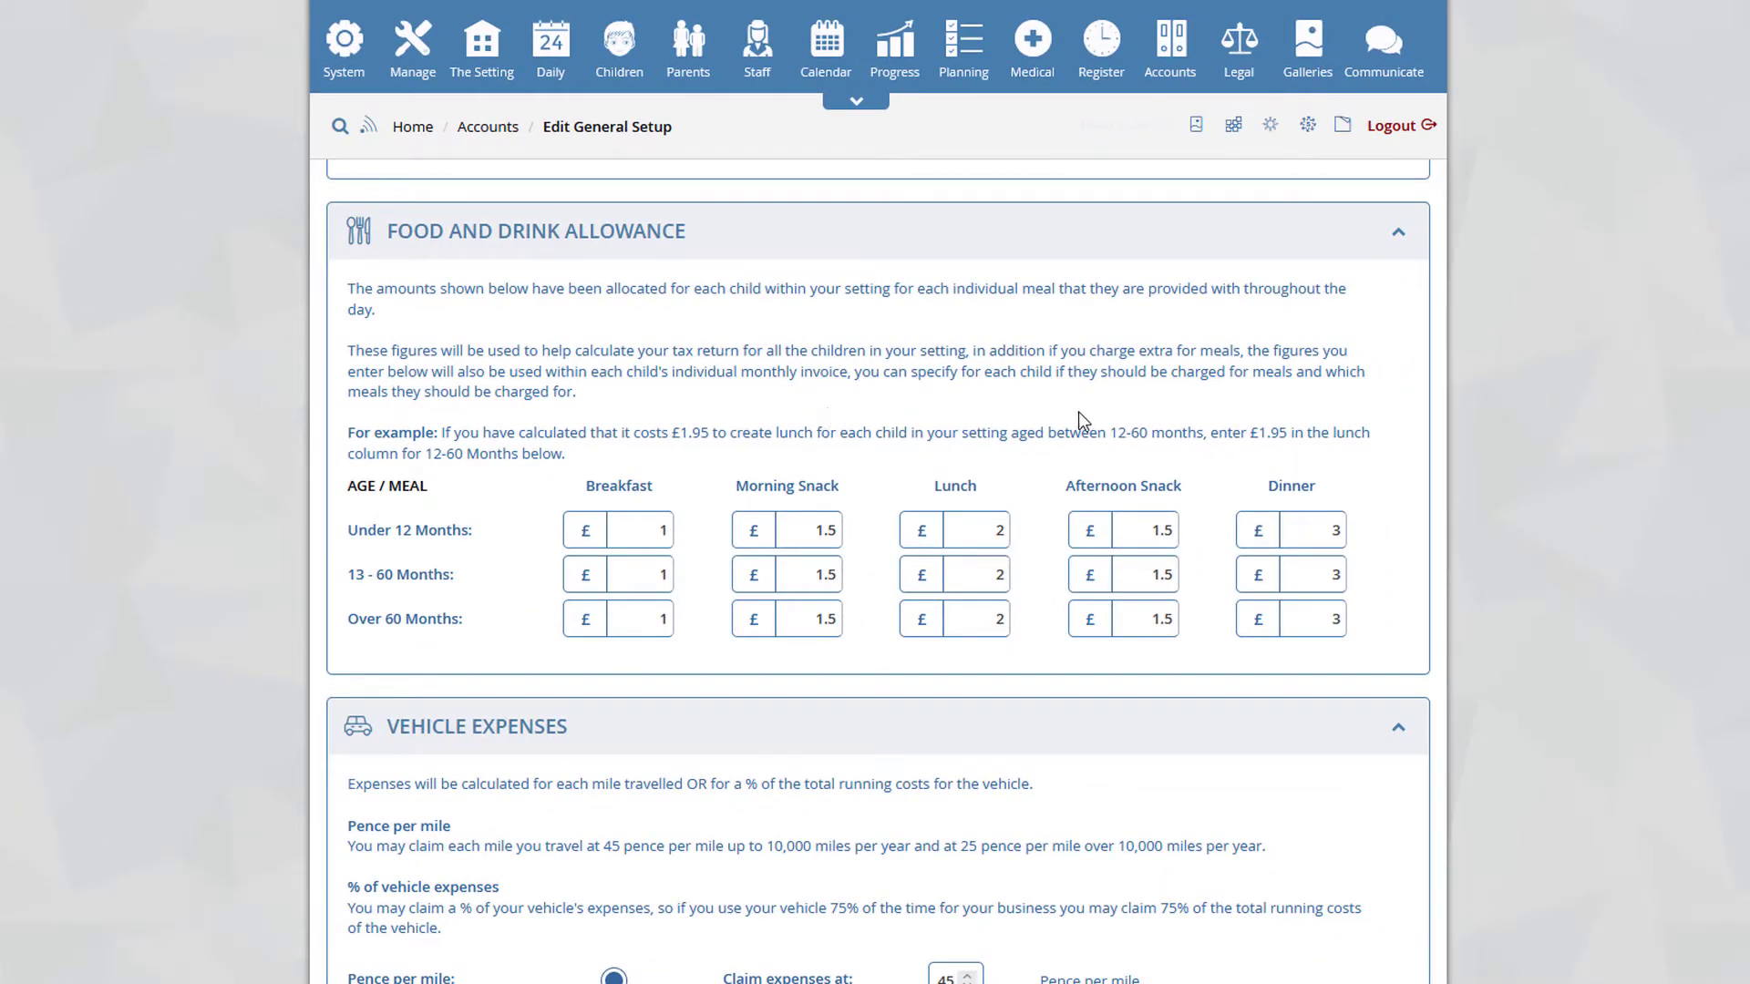
pyautogui.scroll(-3, 789, 364)
pyautogui.scroll(-3, 786, 357)
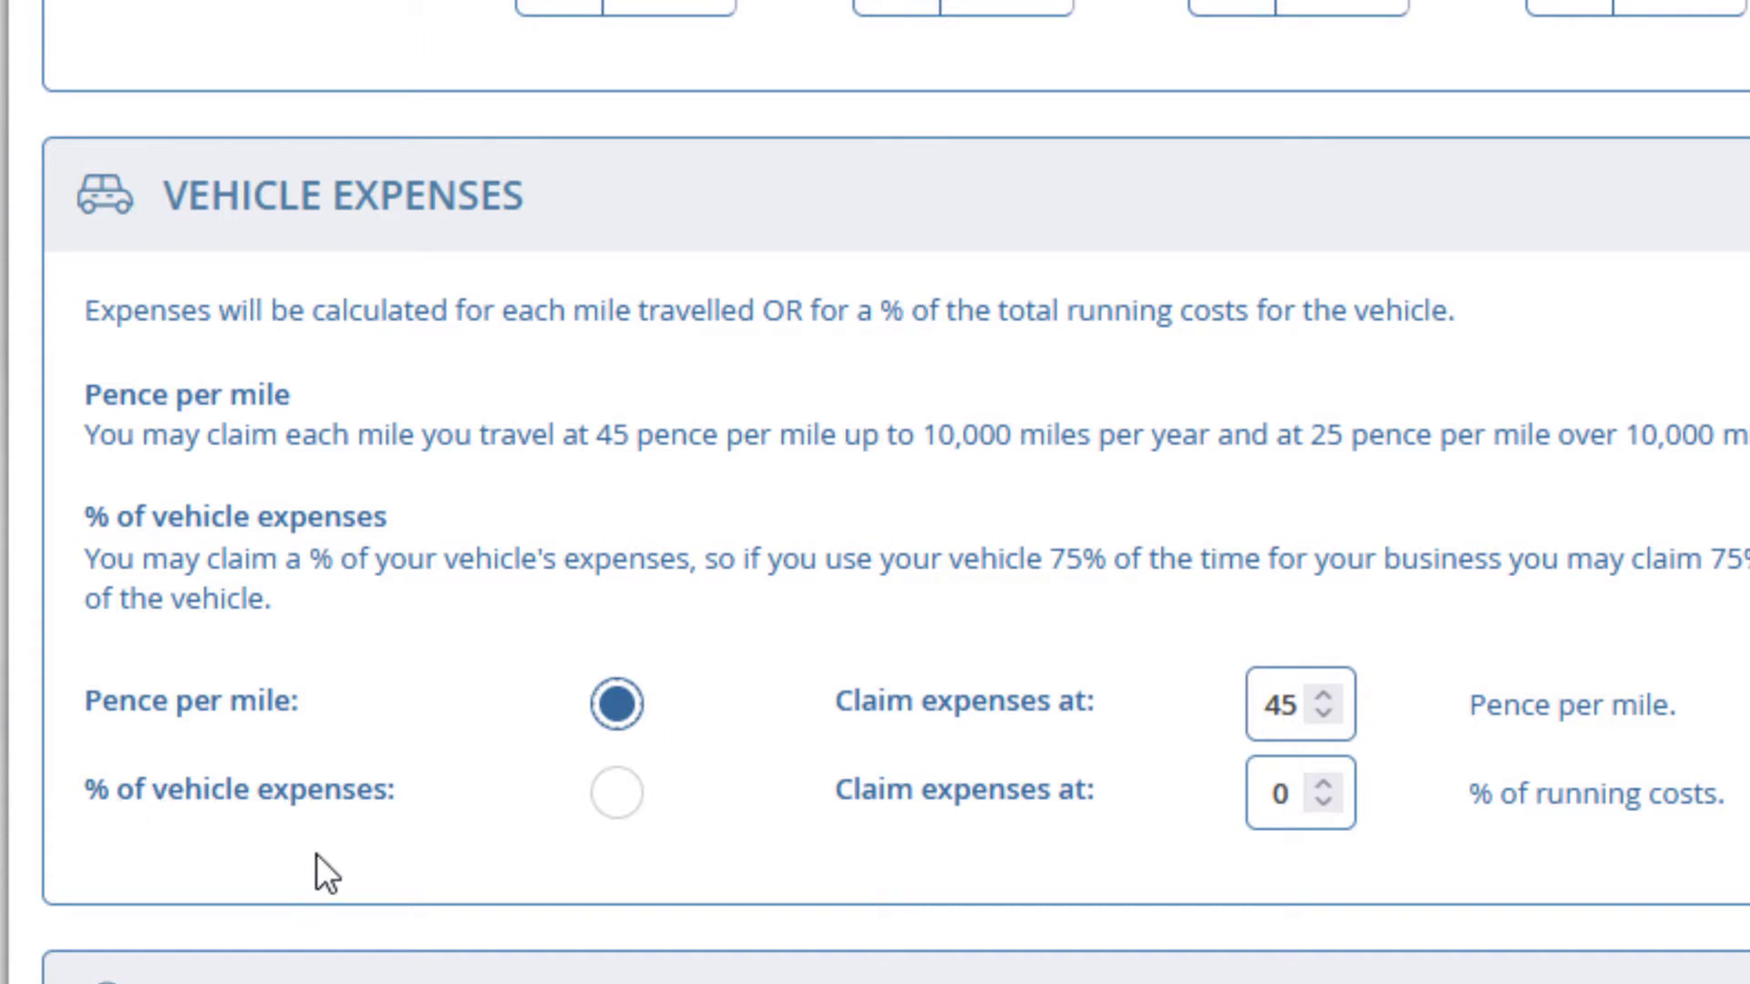
pyautogui.click(608, 802)
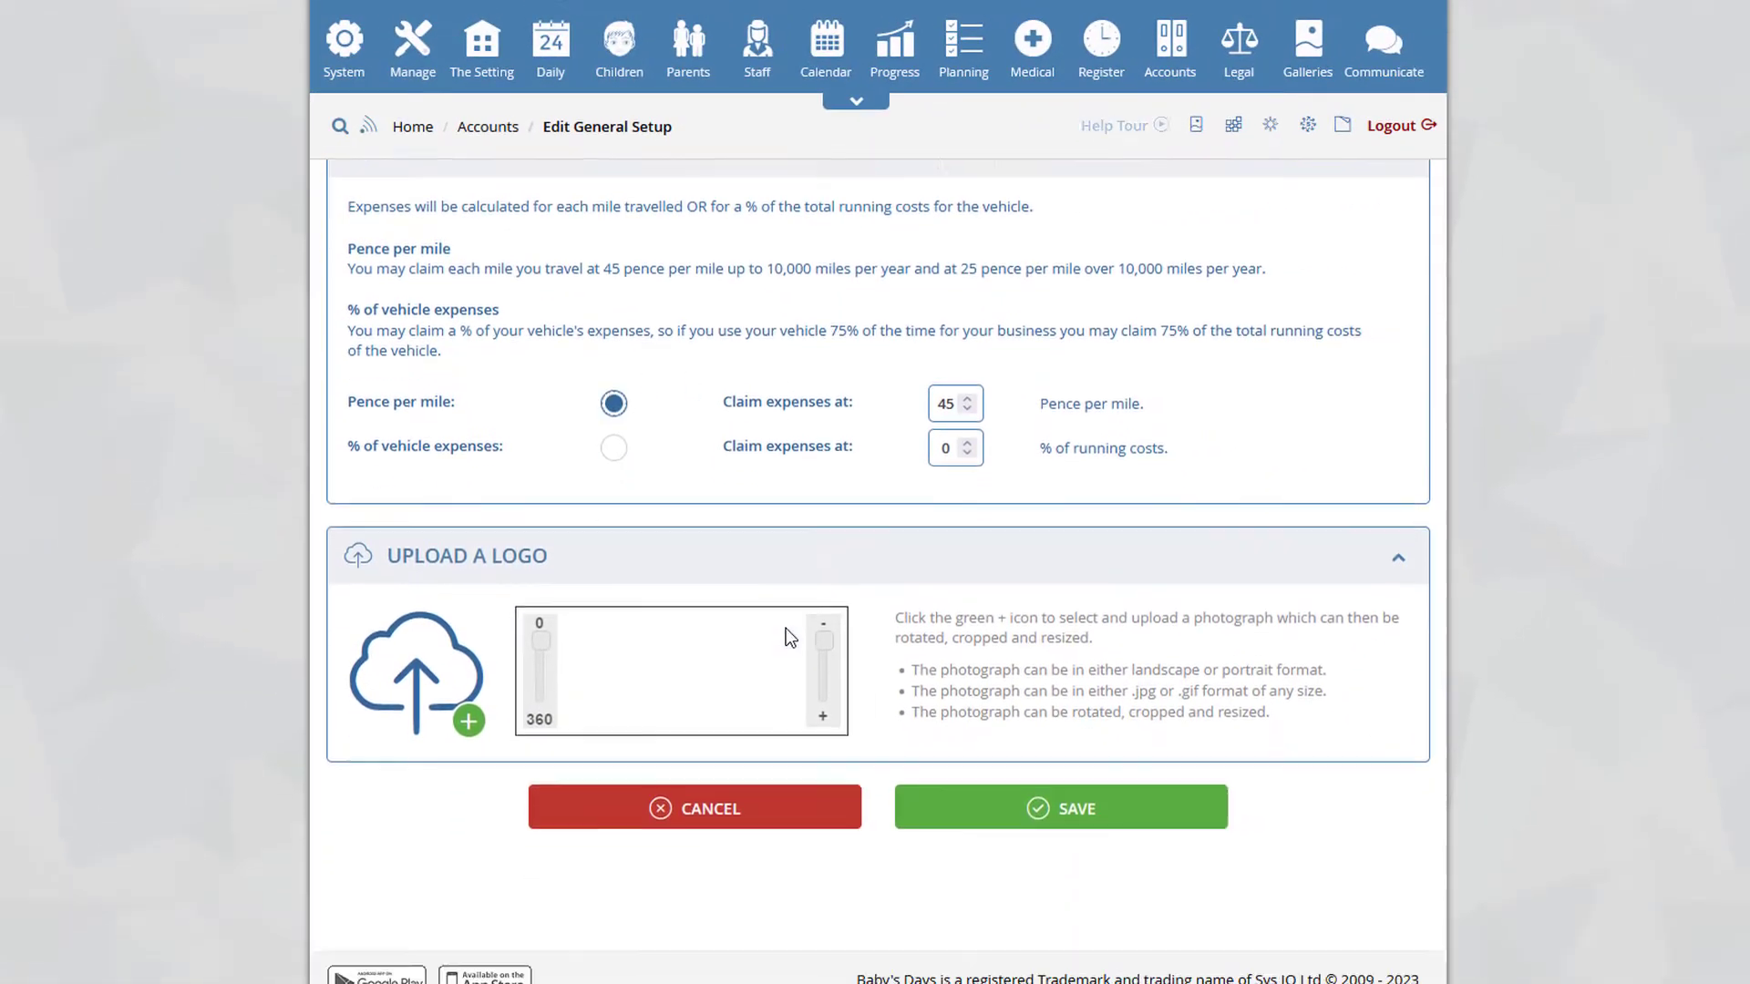
pyautogui.scroll(-1, 786, 627)
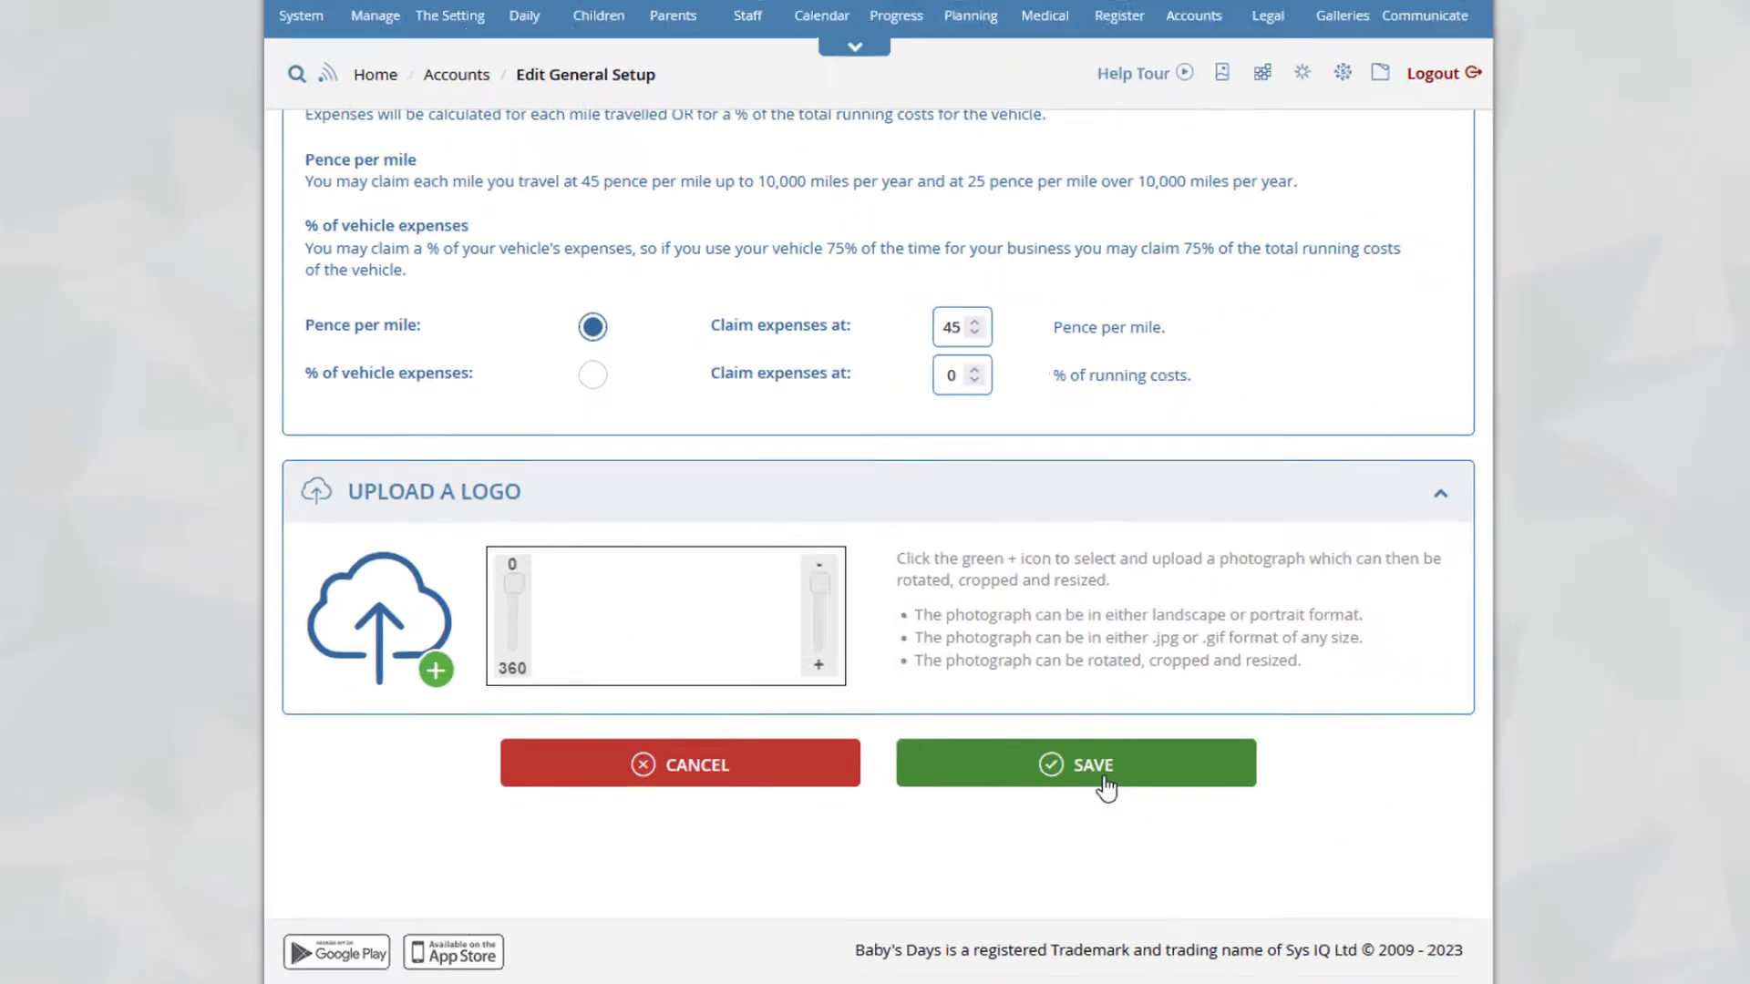
pyautogui.click(1395, 789)
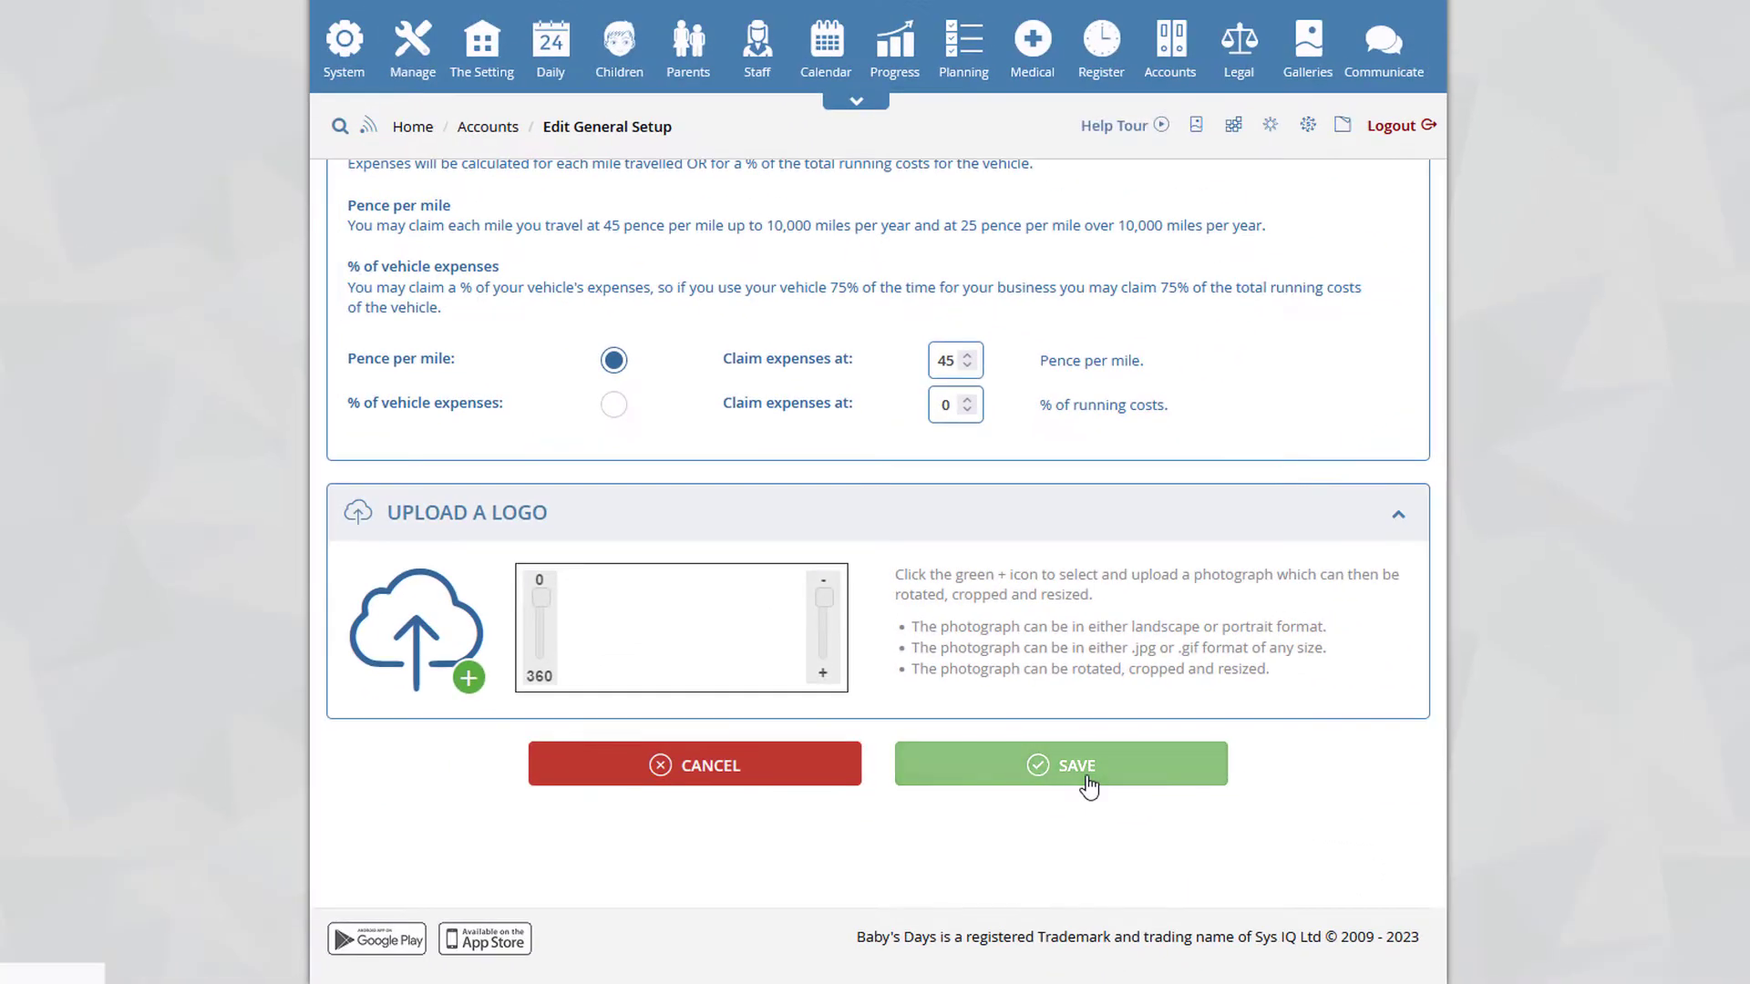
# - Open the Invoicing section of the accounts, listing the children for setup
pyautogui.moveTo(1170, 50)
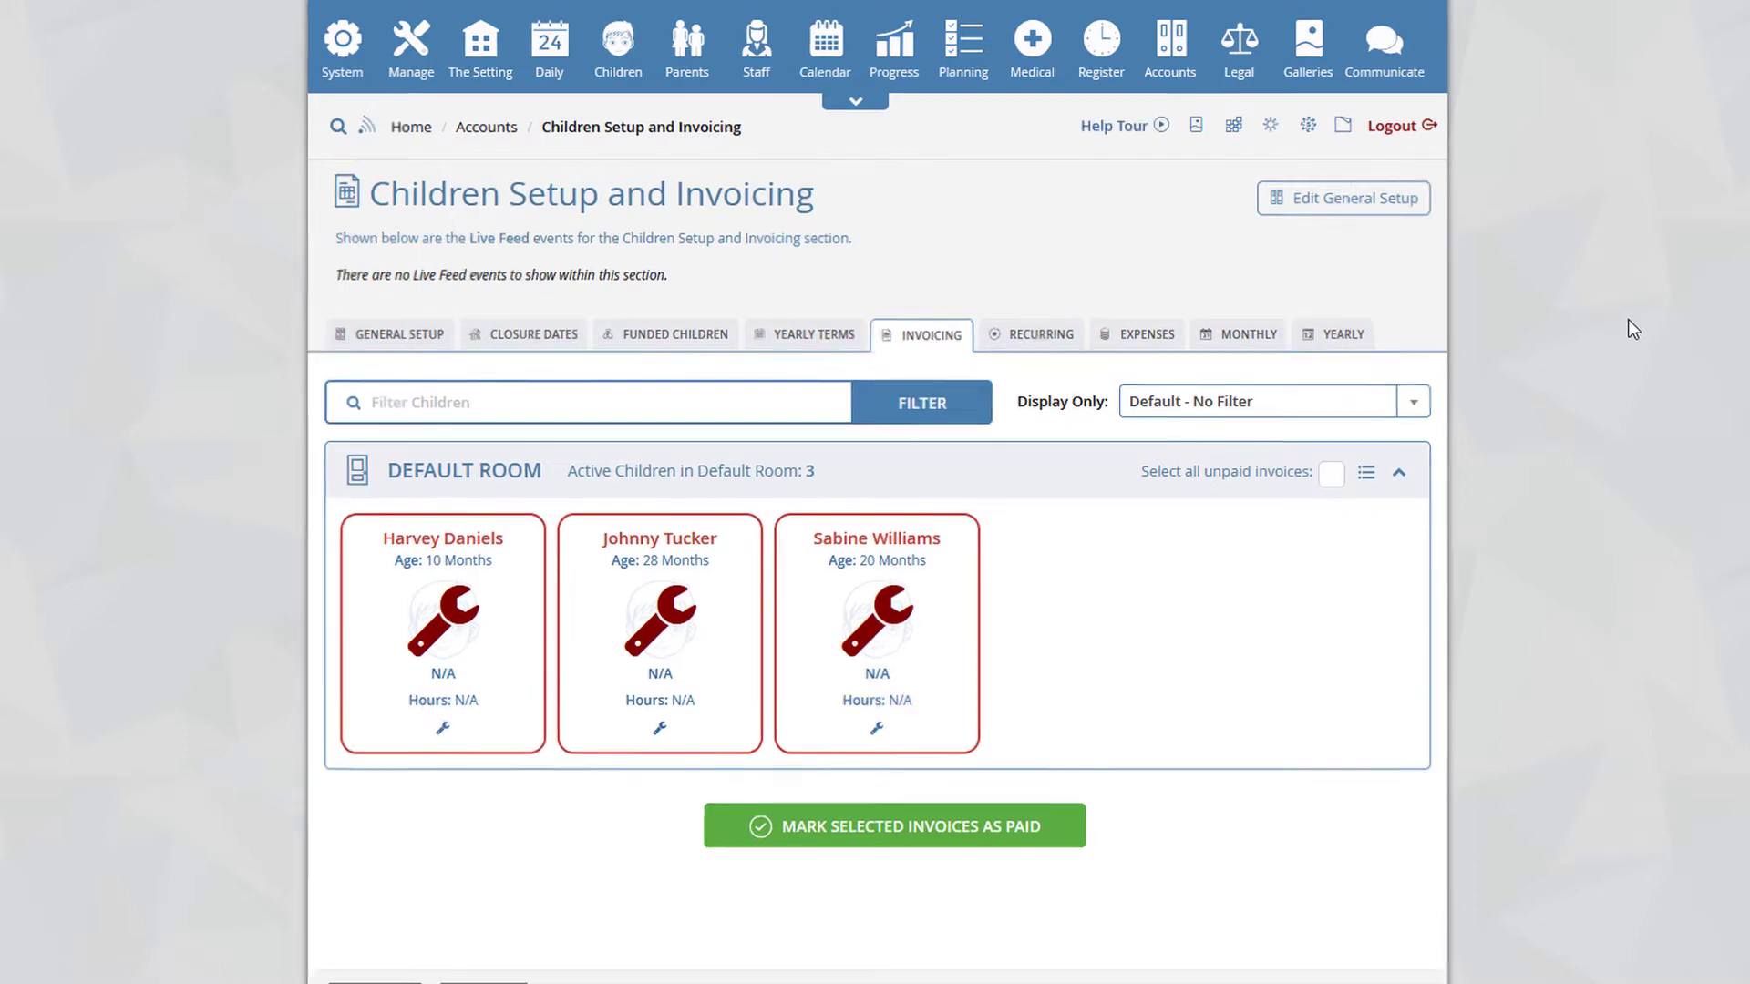
pyautogui.moveTo(1185, 63)
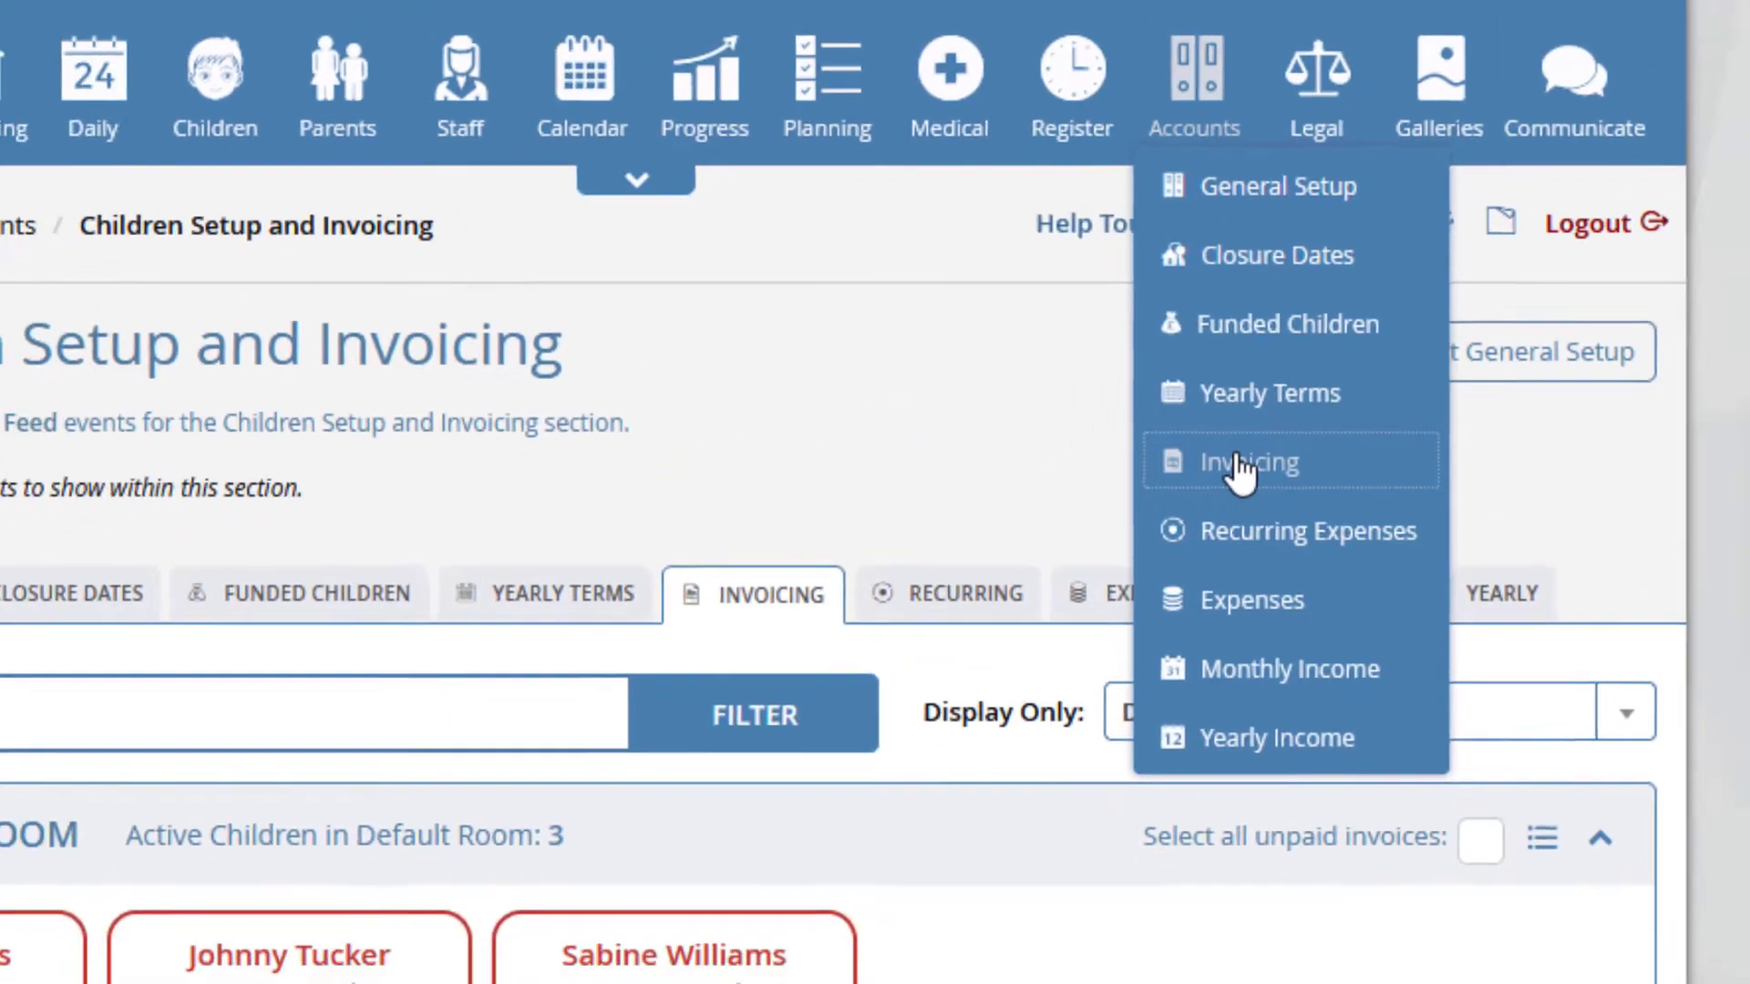
pyautogui.click(1250, 520)
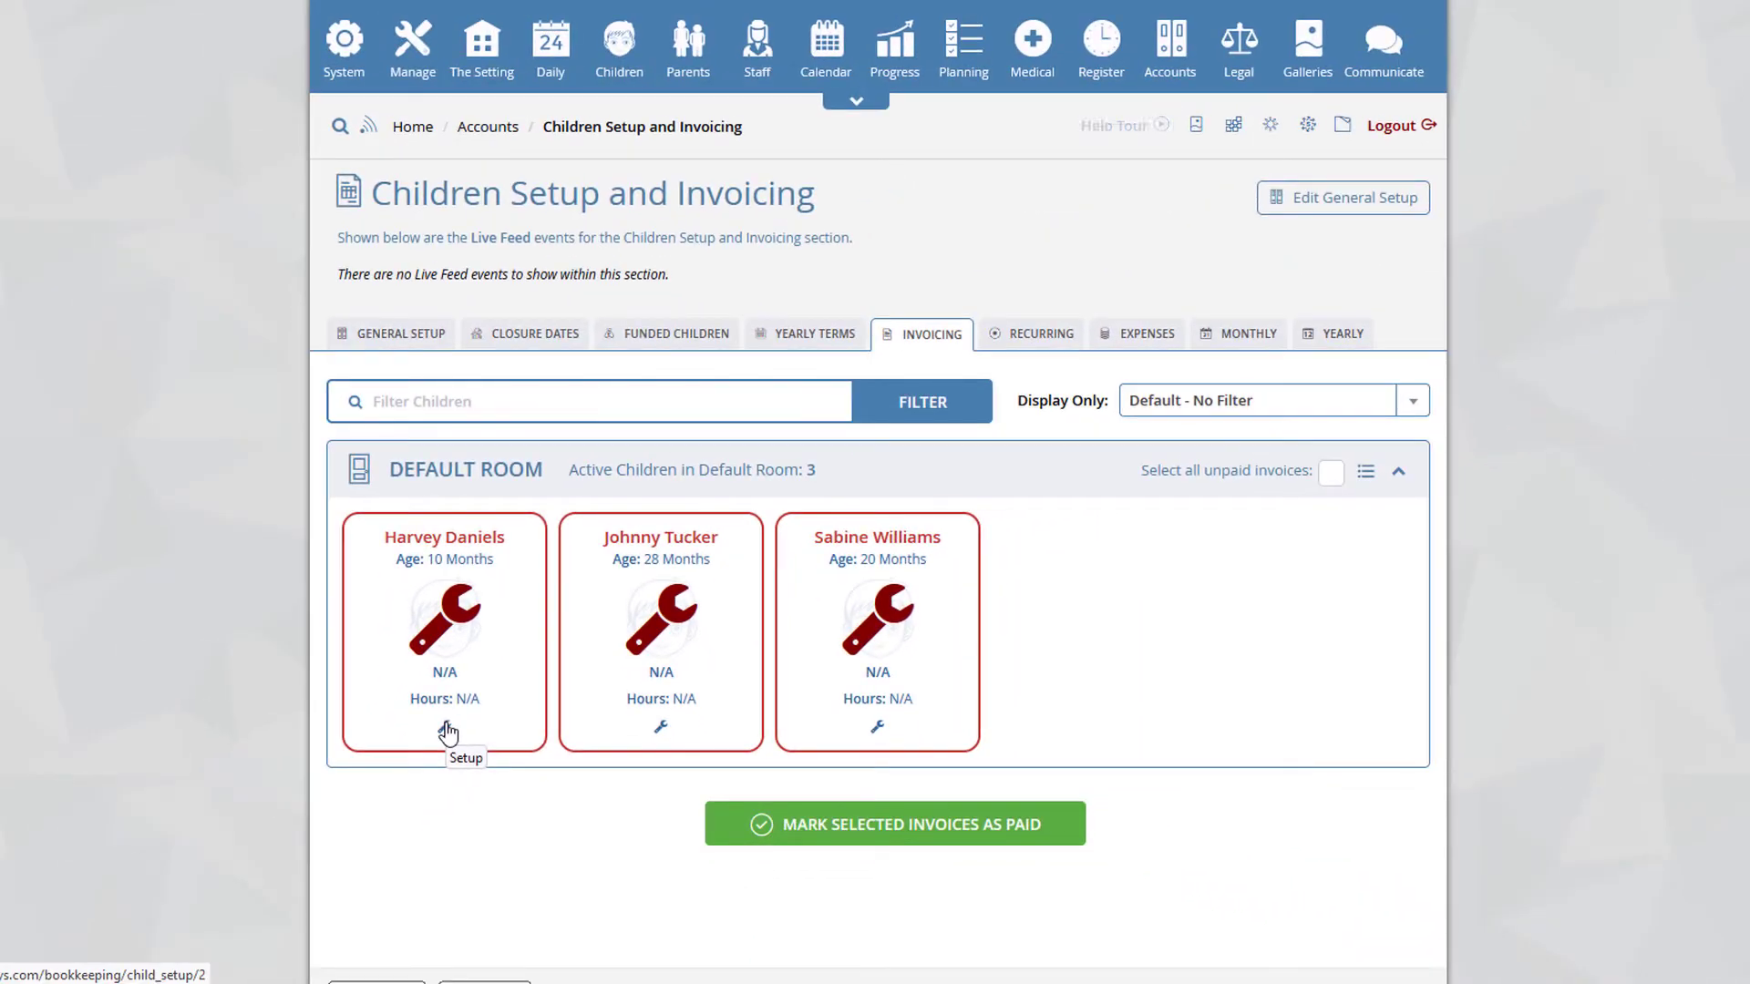
# - Open the accounts settings of the 10-month-old child in the Default Room and review the invoice address and frequency sections
pyautogui.click(446, 729)
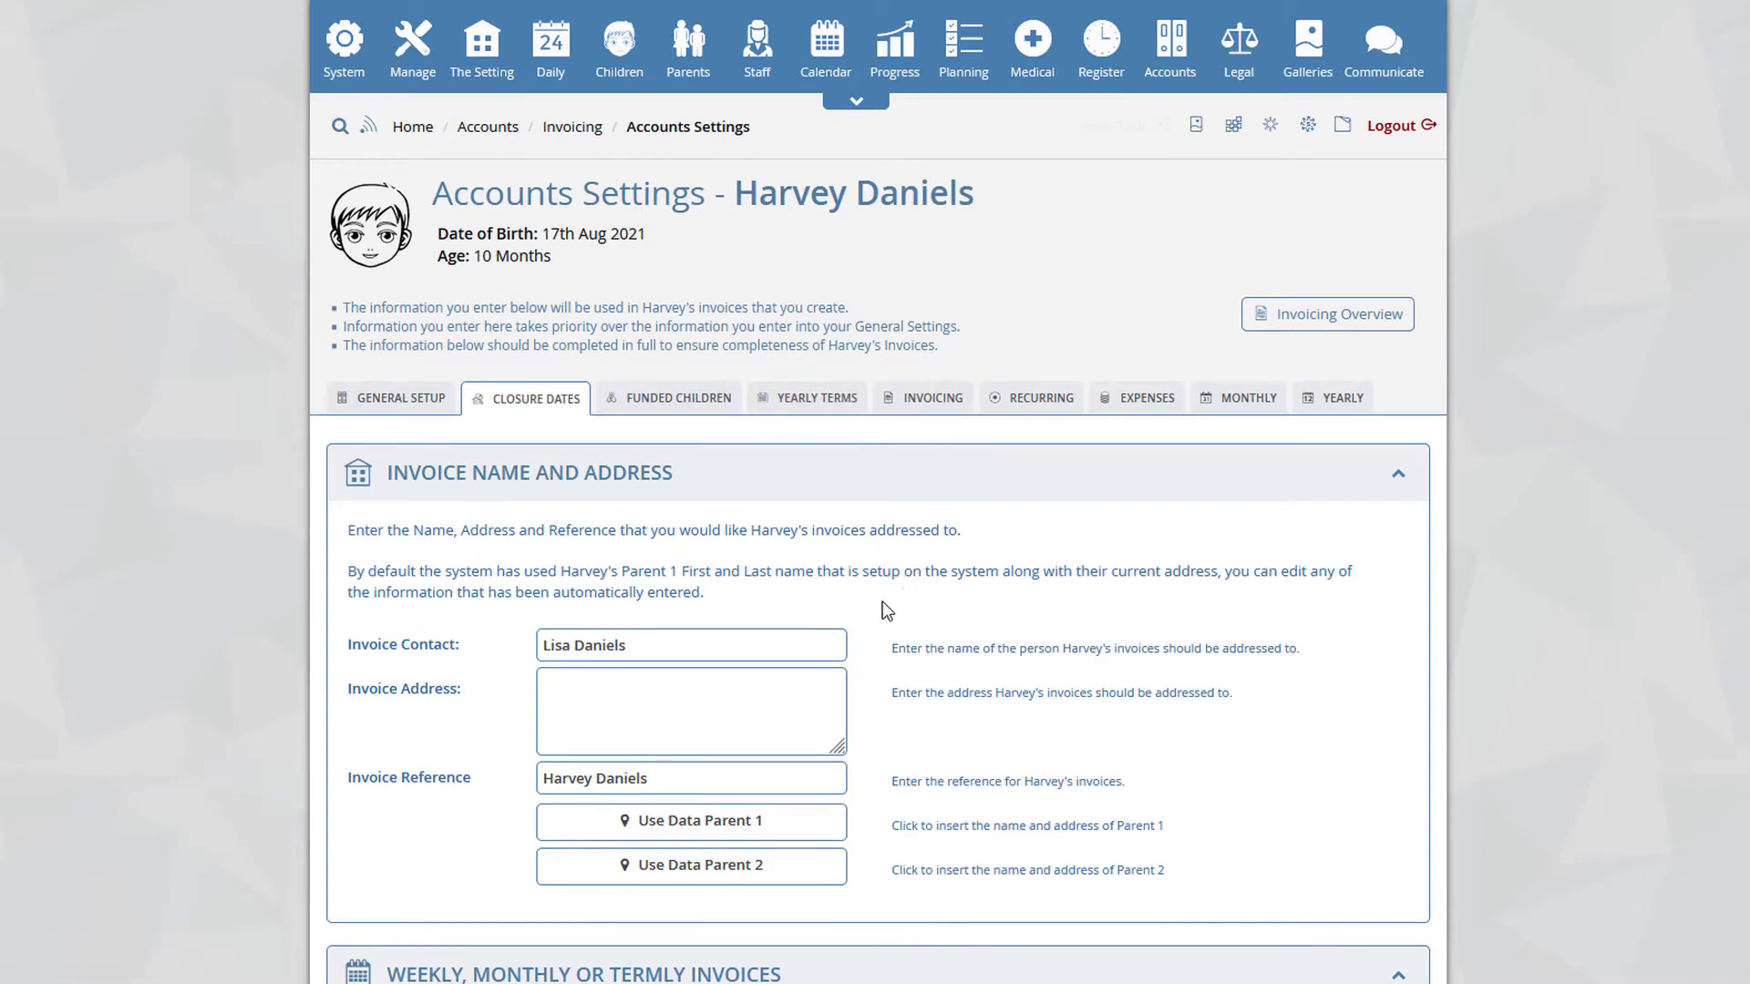
pyautogui.scroll(-2, 888, 611)
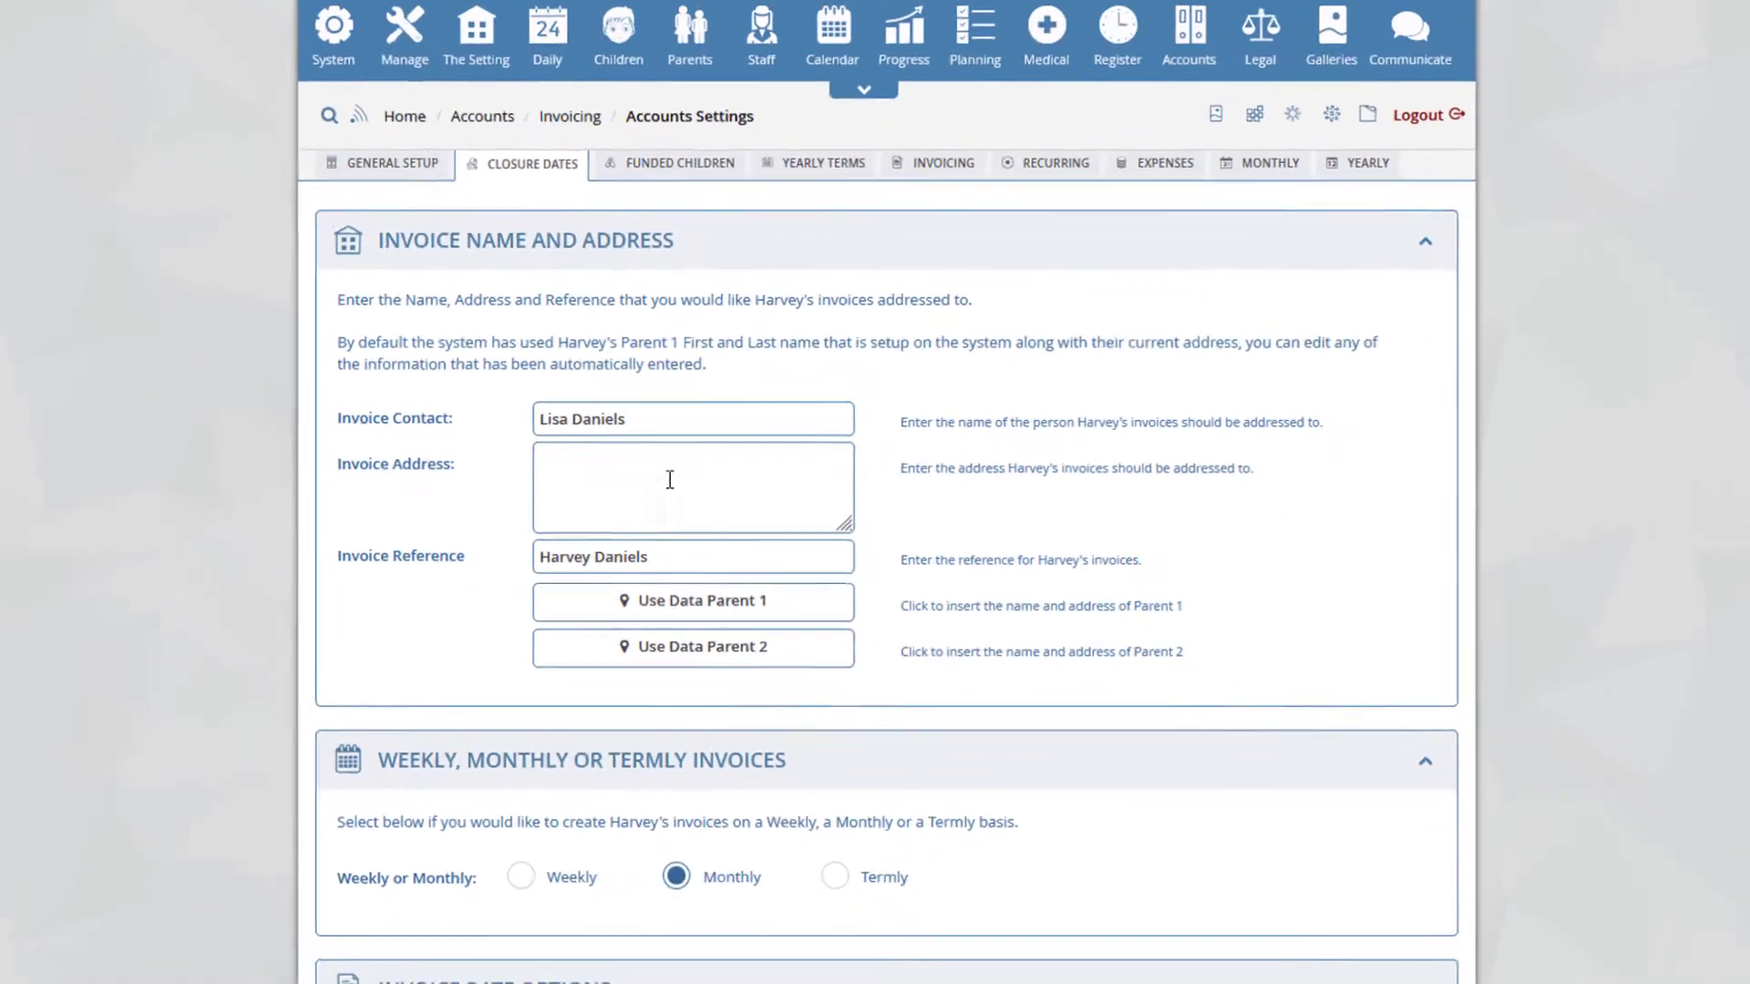
pyautogui.scroll(-5, 670, 479)
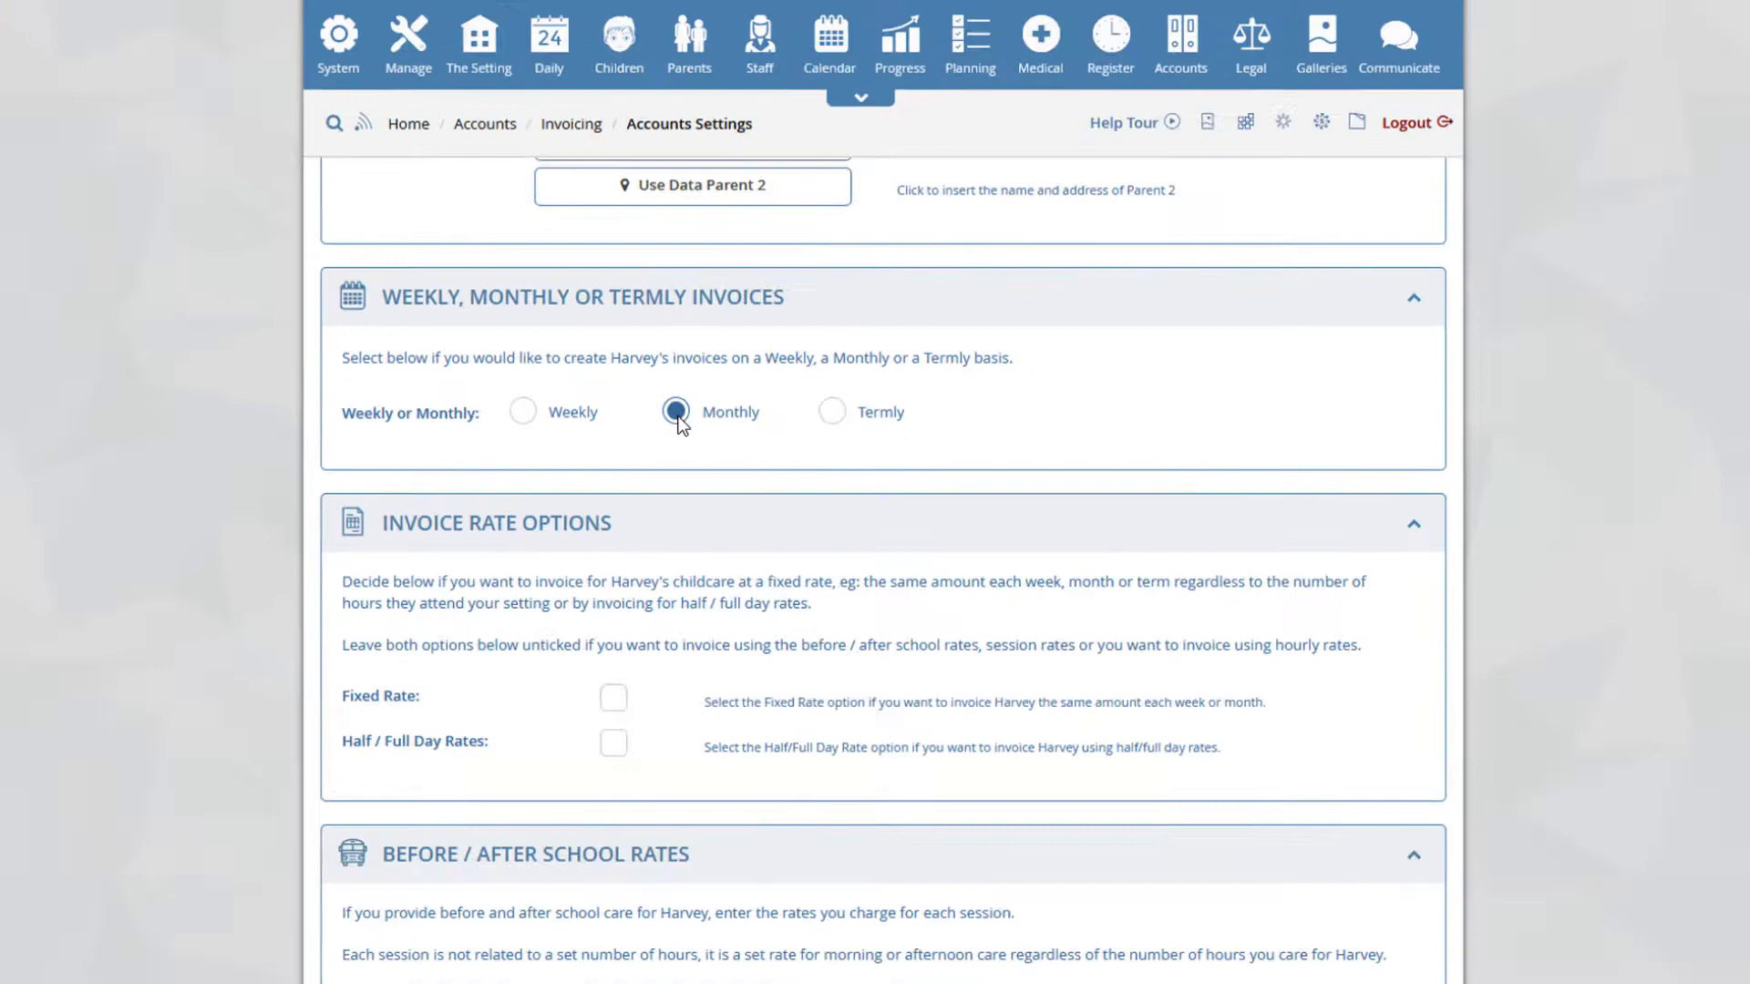
pyautogui.scroll(-4, 968, 806)
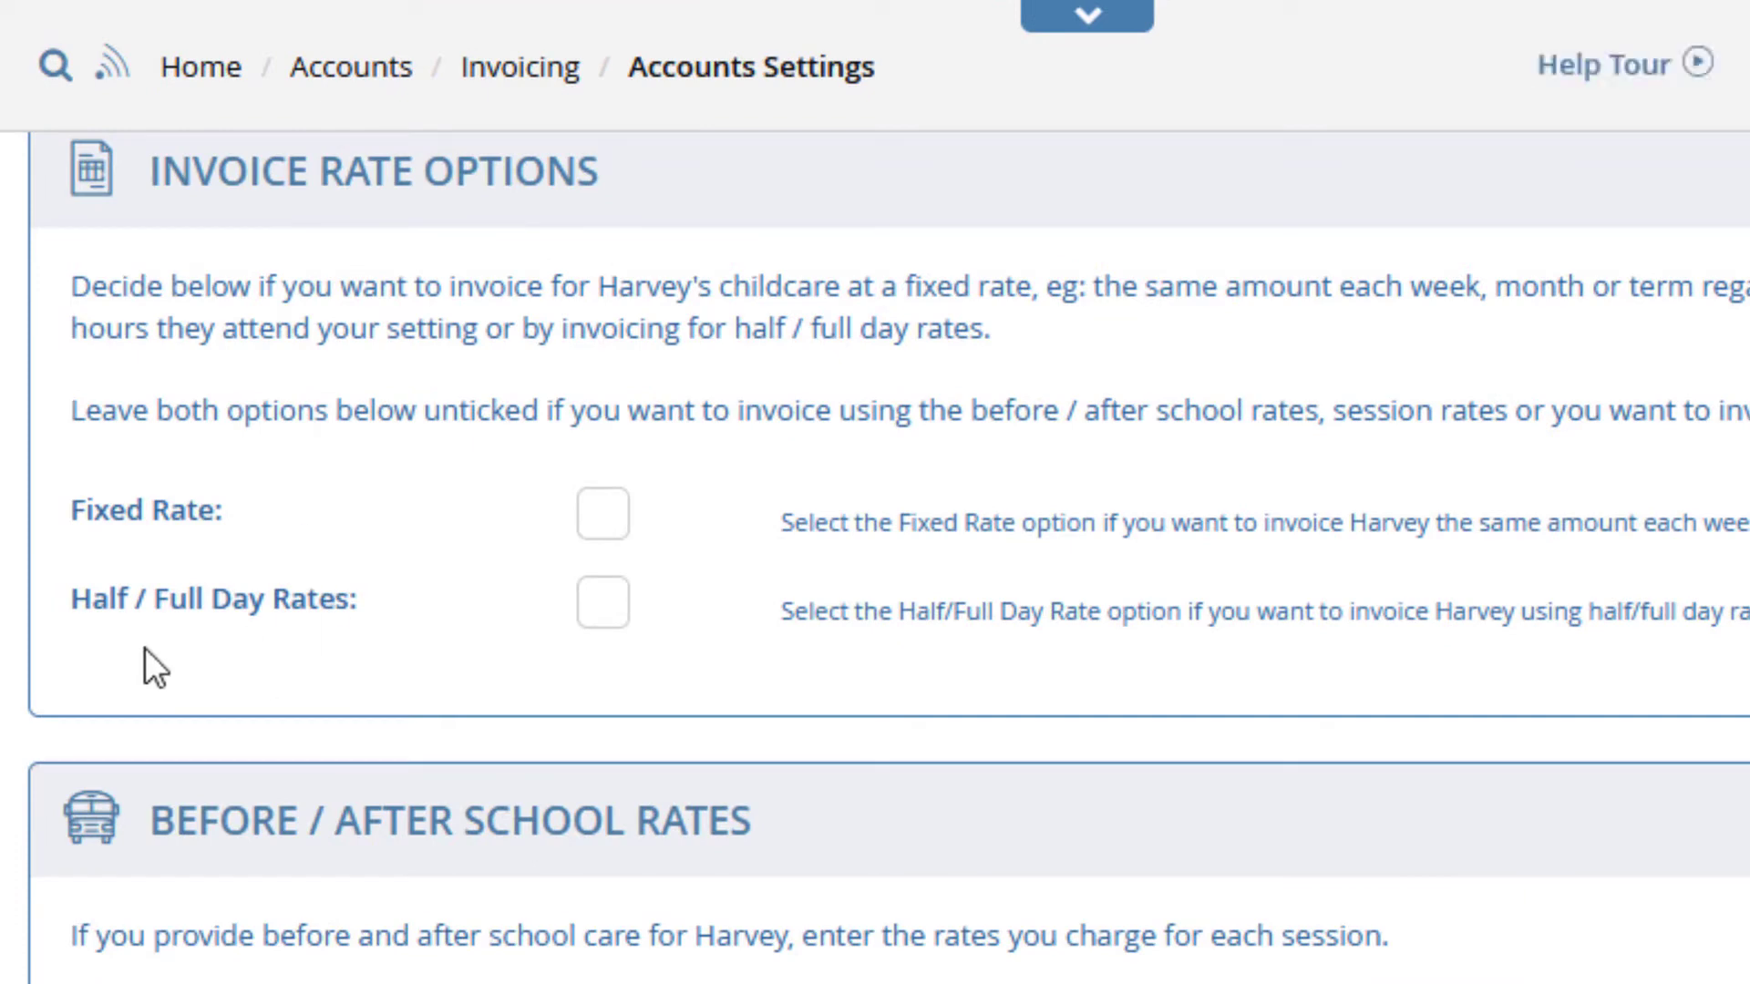
# - Turn on the Fixed Rate invoice option, enter a fixed rate of £500, and turn the option off again
pyautogui.click(599, 515)
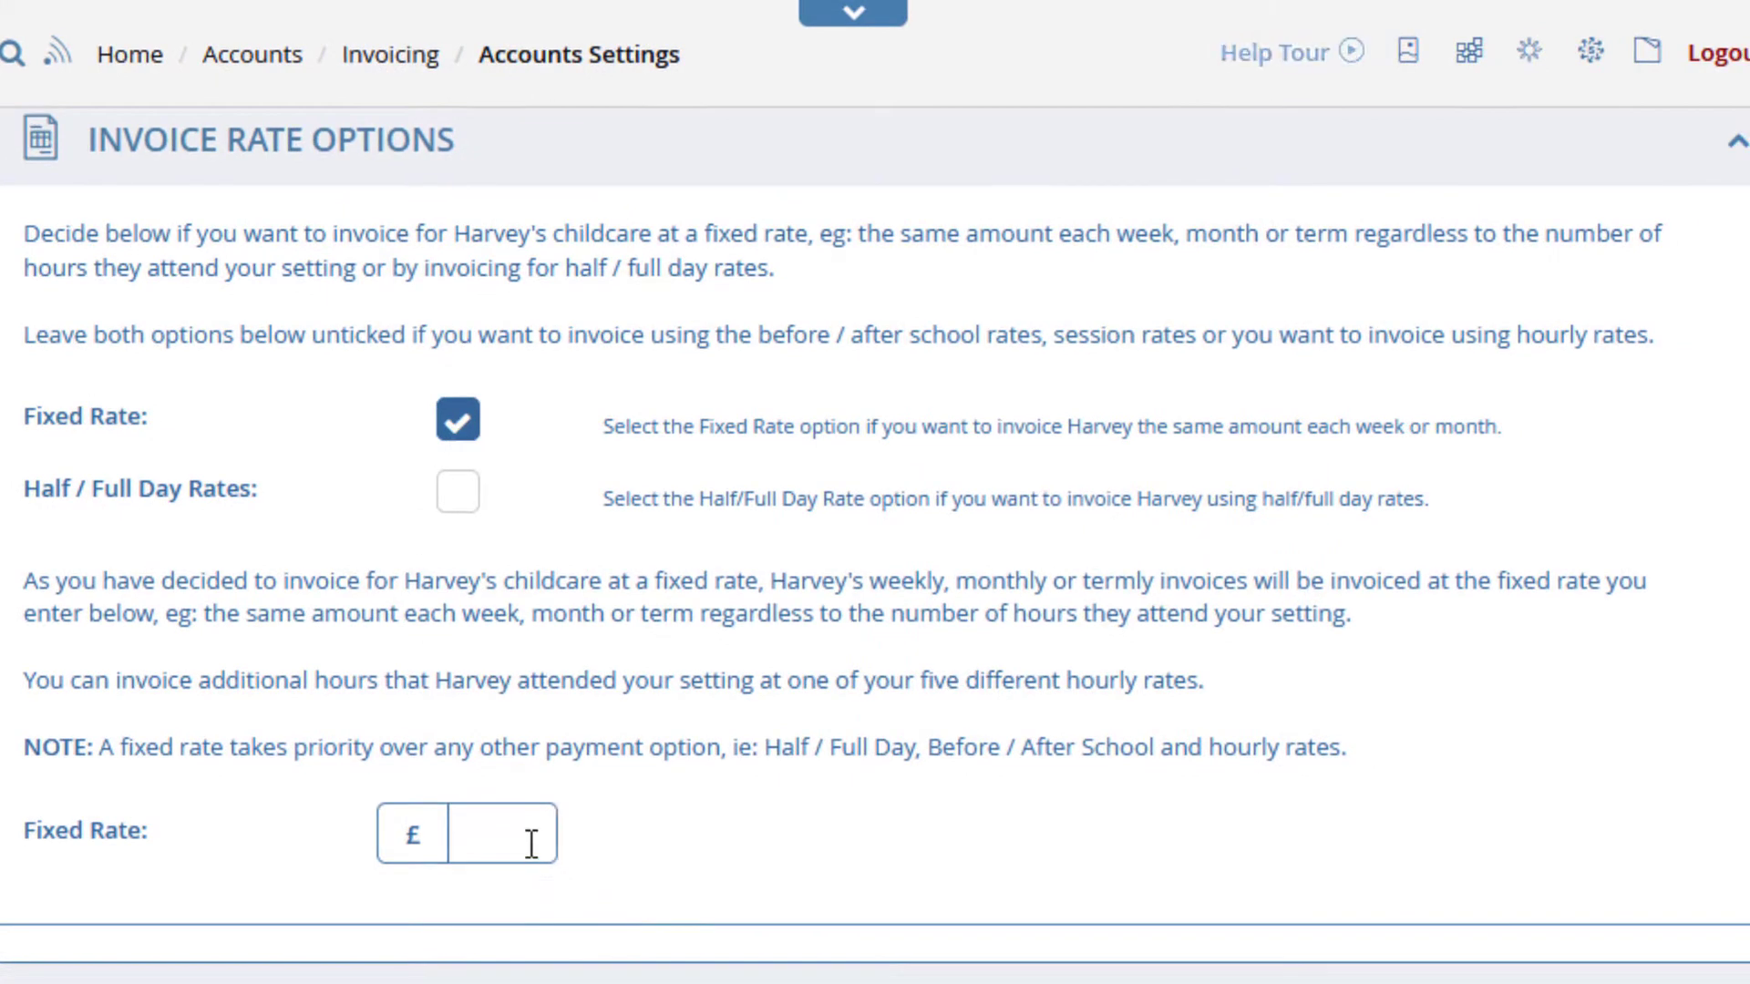
pyautogui.click(531, 843)
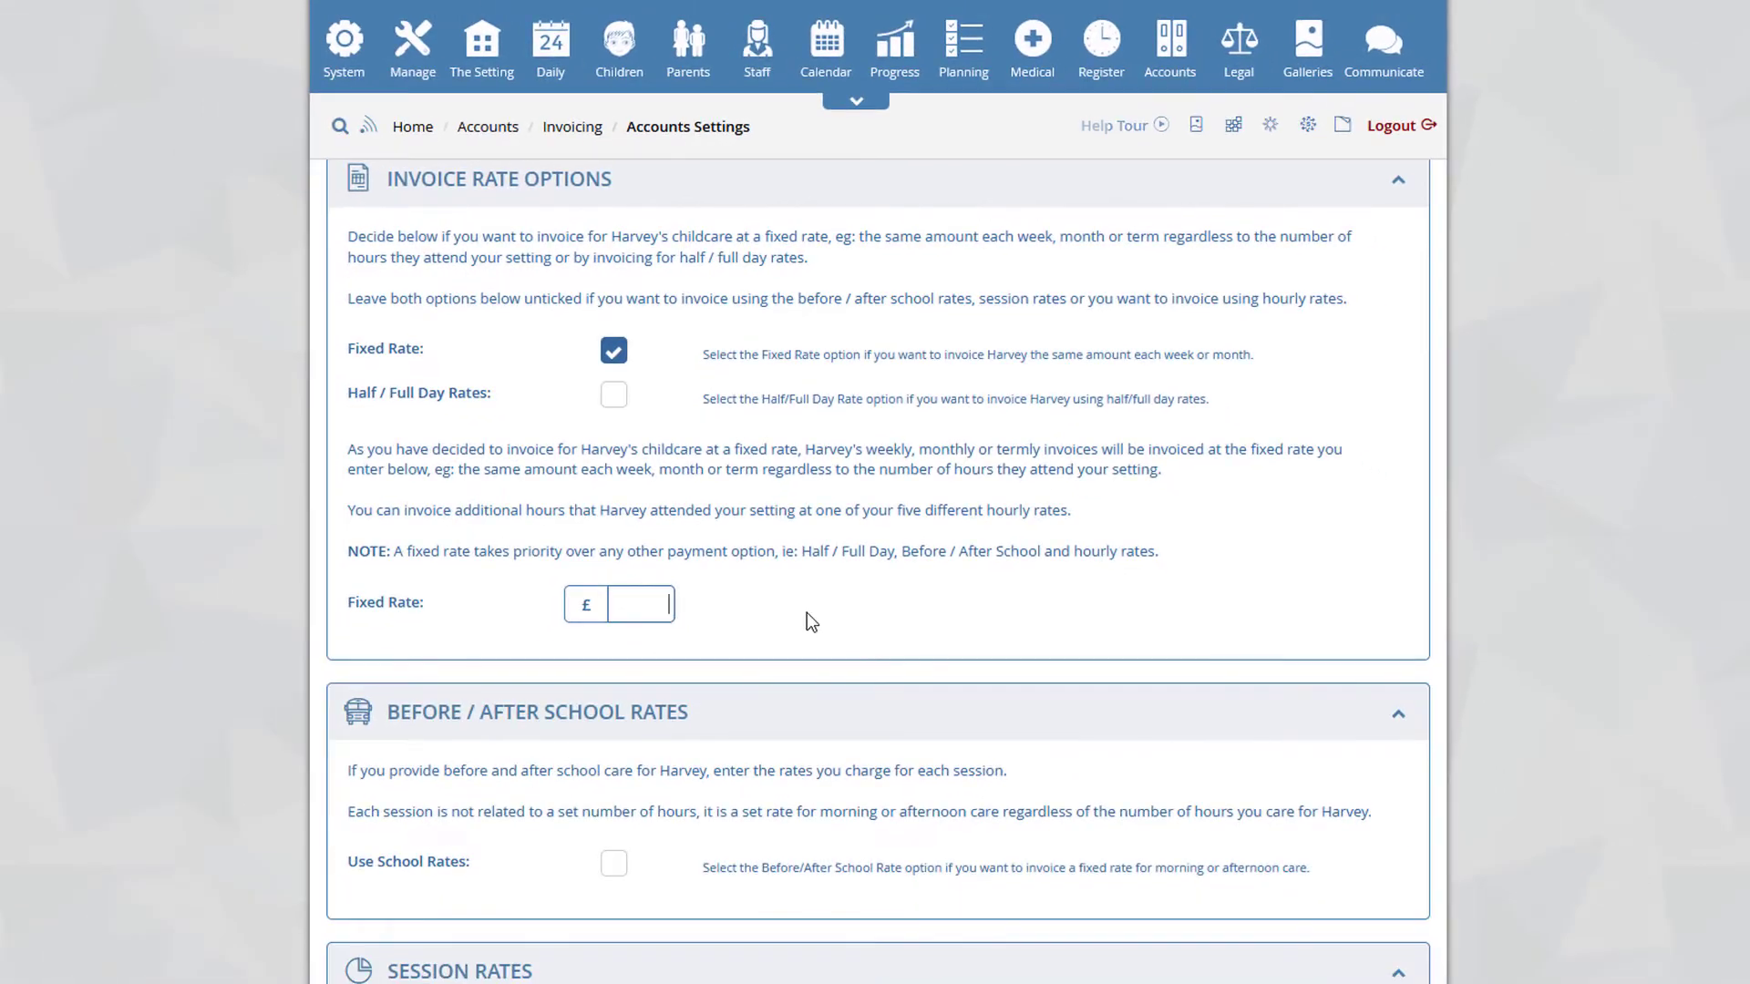
pyautogui.write('500')
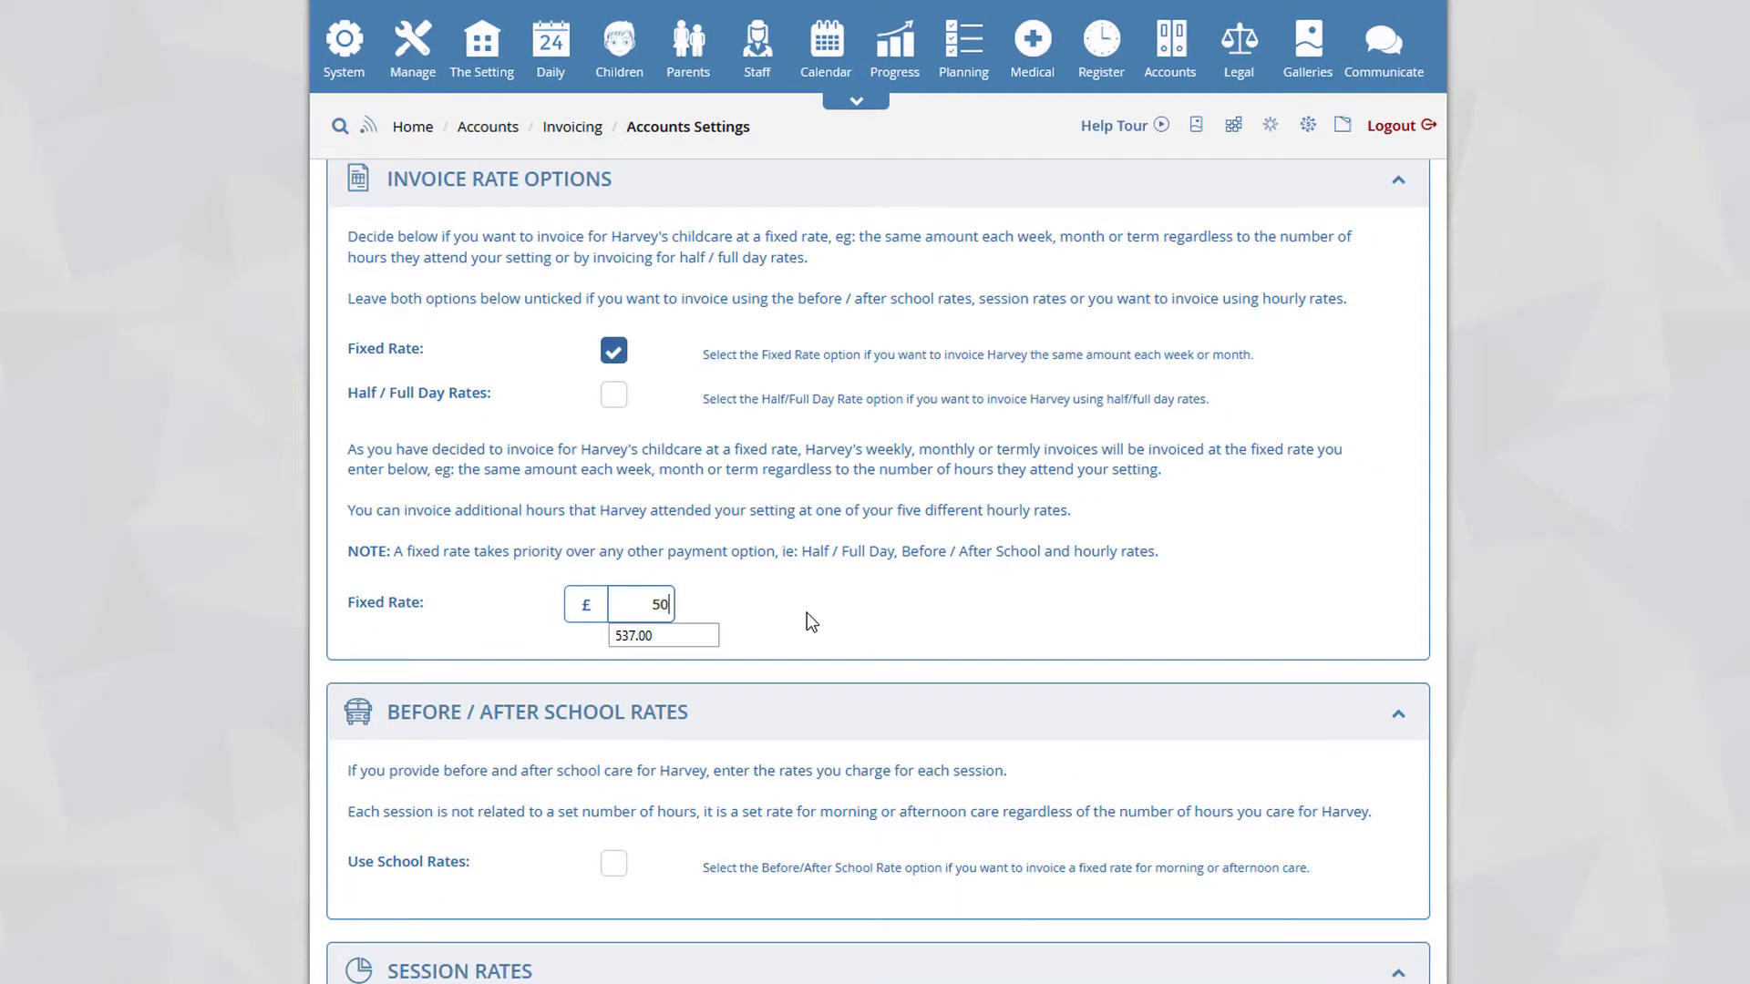
pyautogui.click(850, 602)
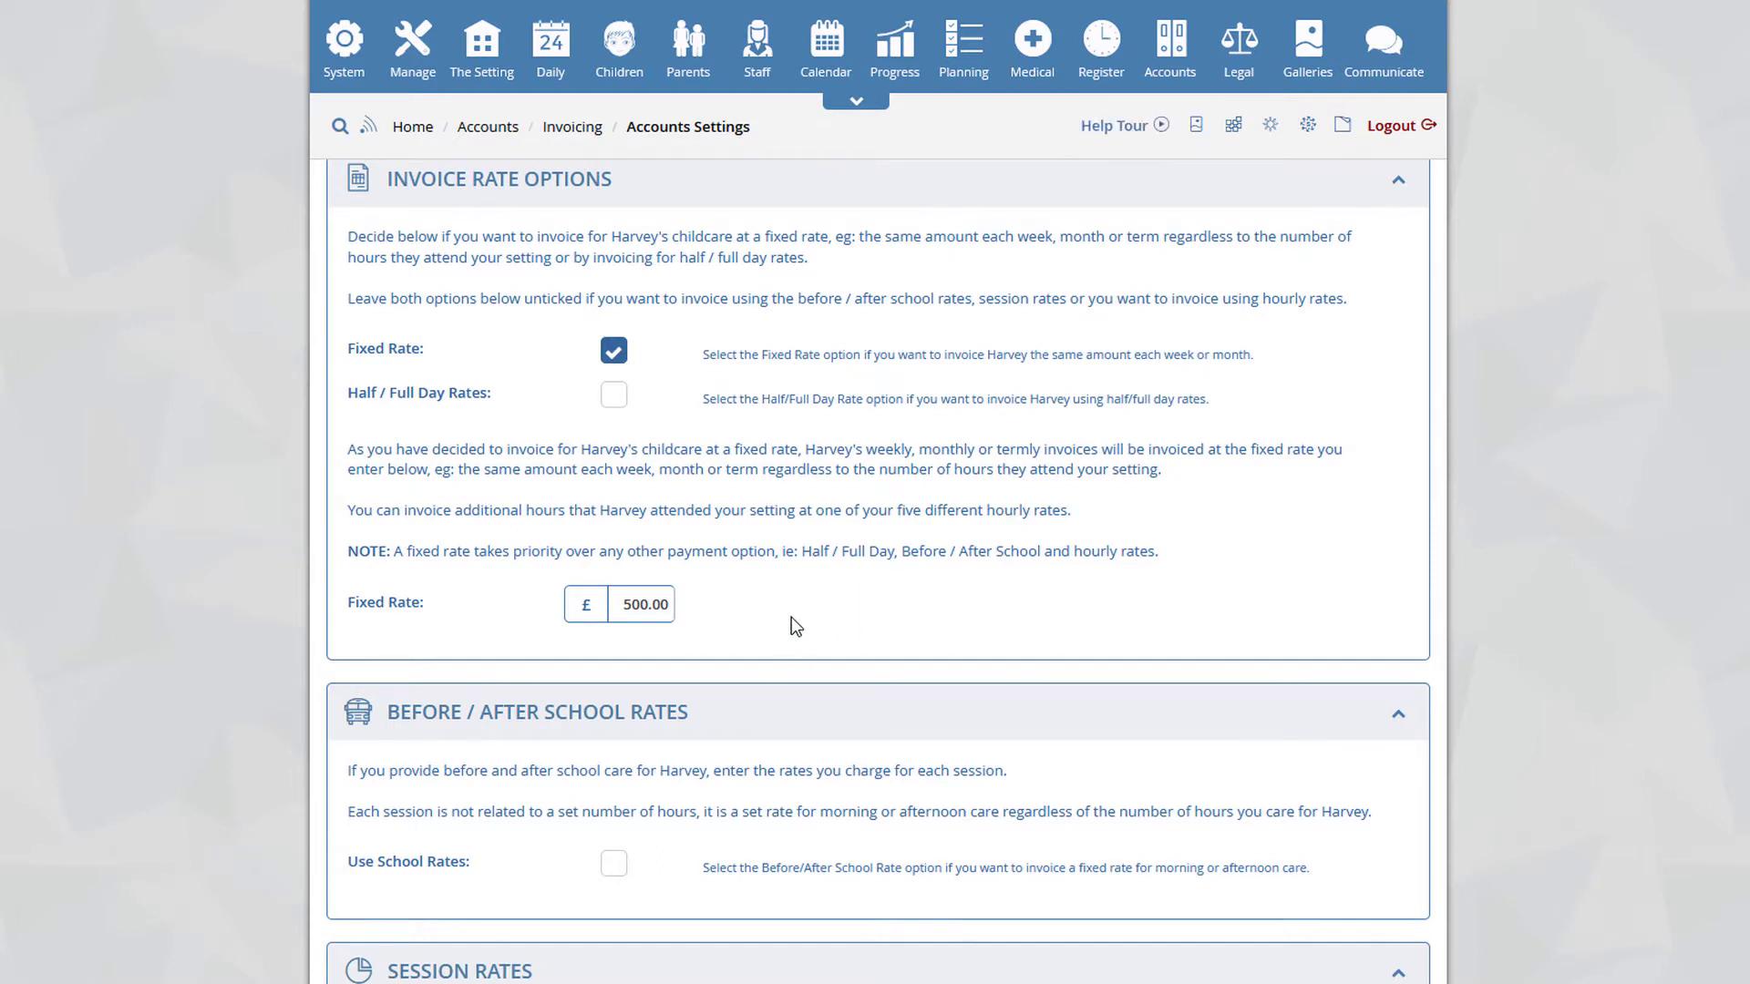
pyautogui.click(613, 351)
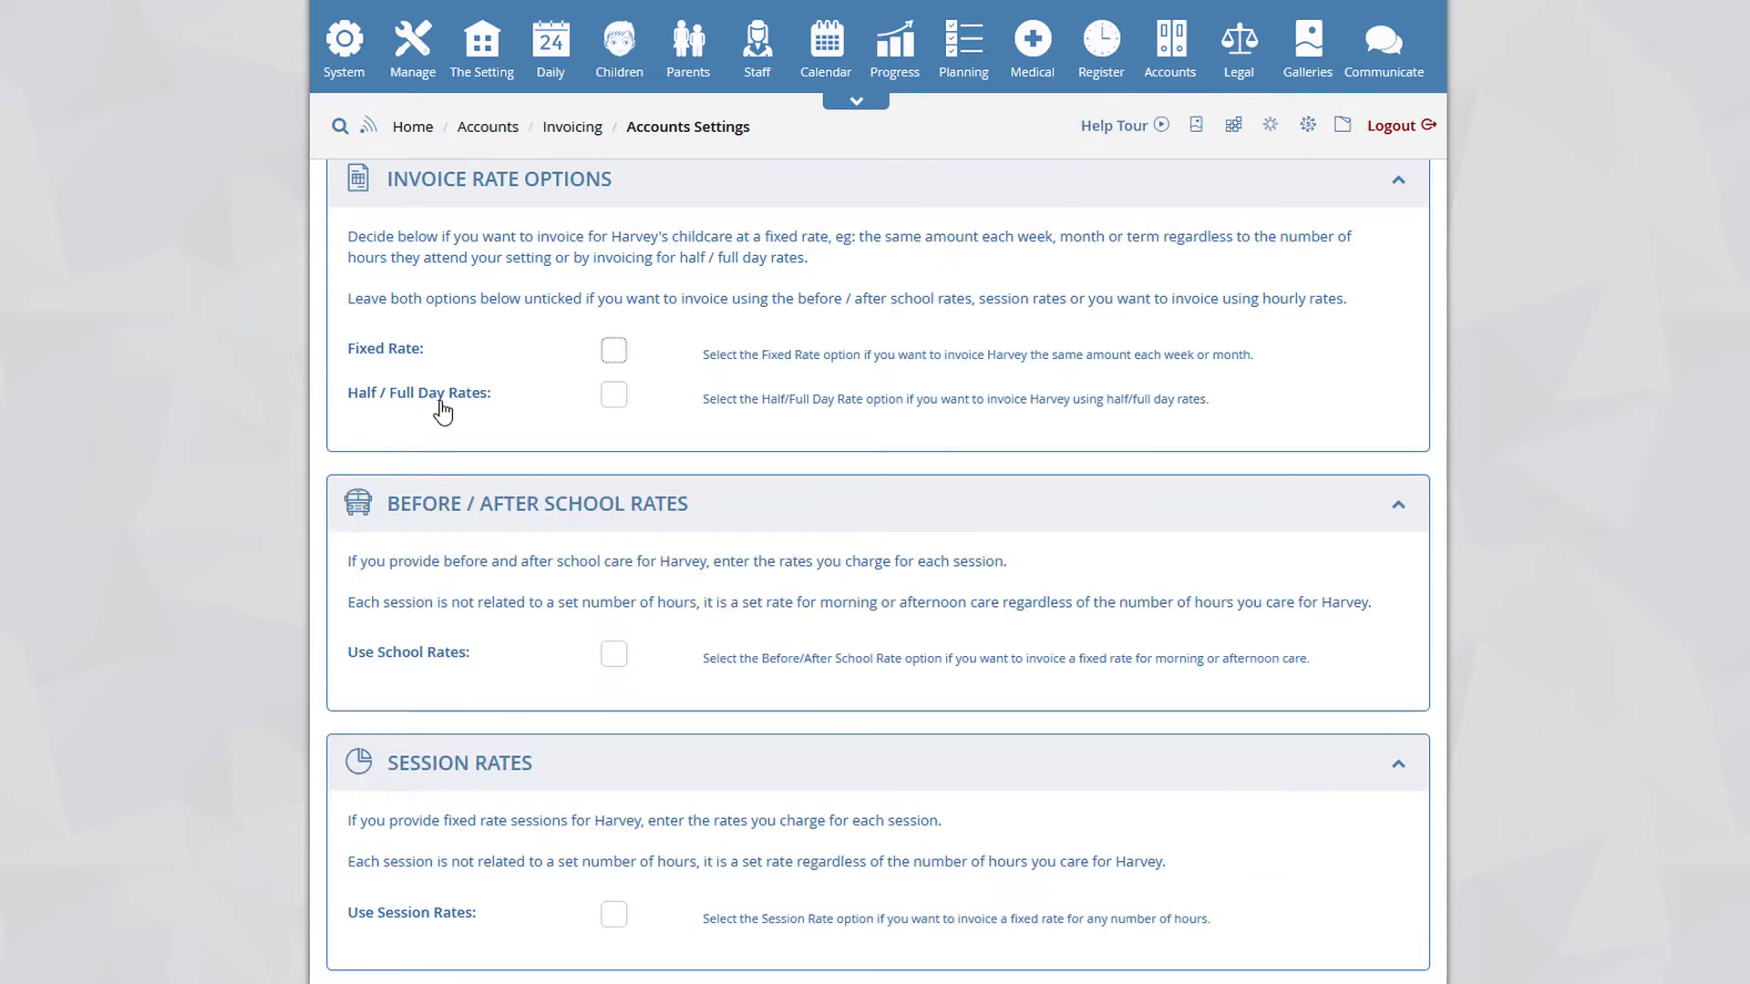
# - Turn on Half / Full Day Rates, set the open half-day limit to 4 hours, and turn the option off again
pyautogui.click(613, 394)
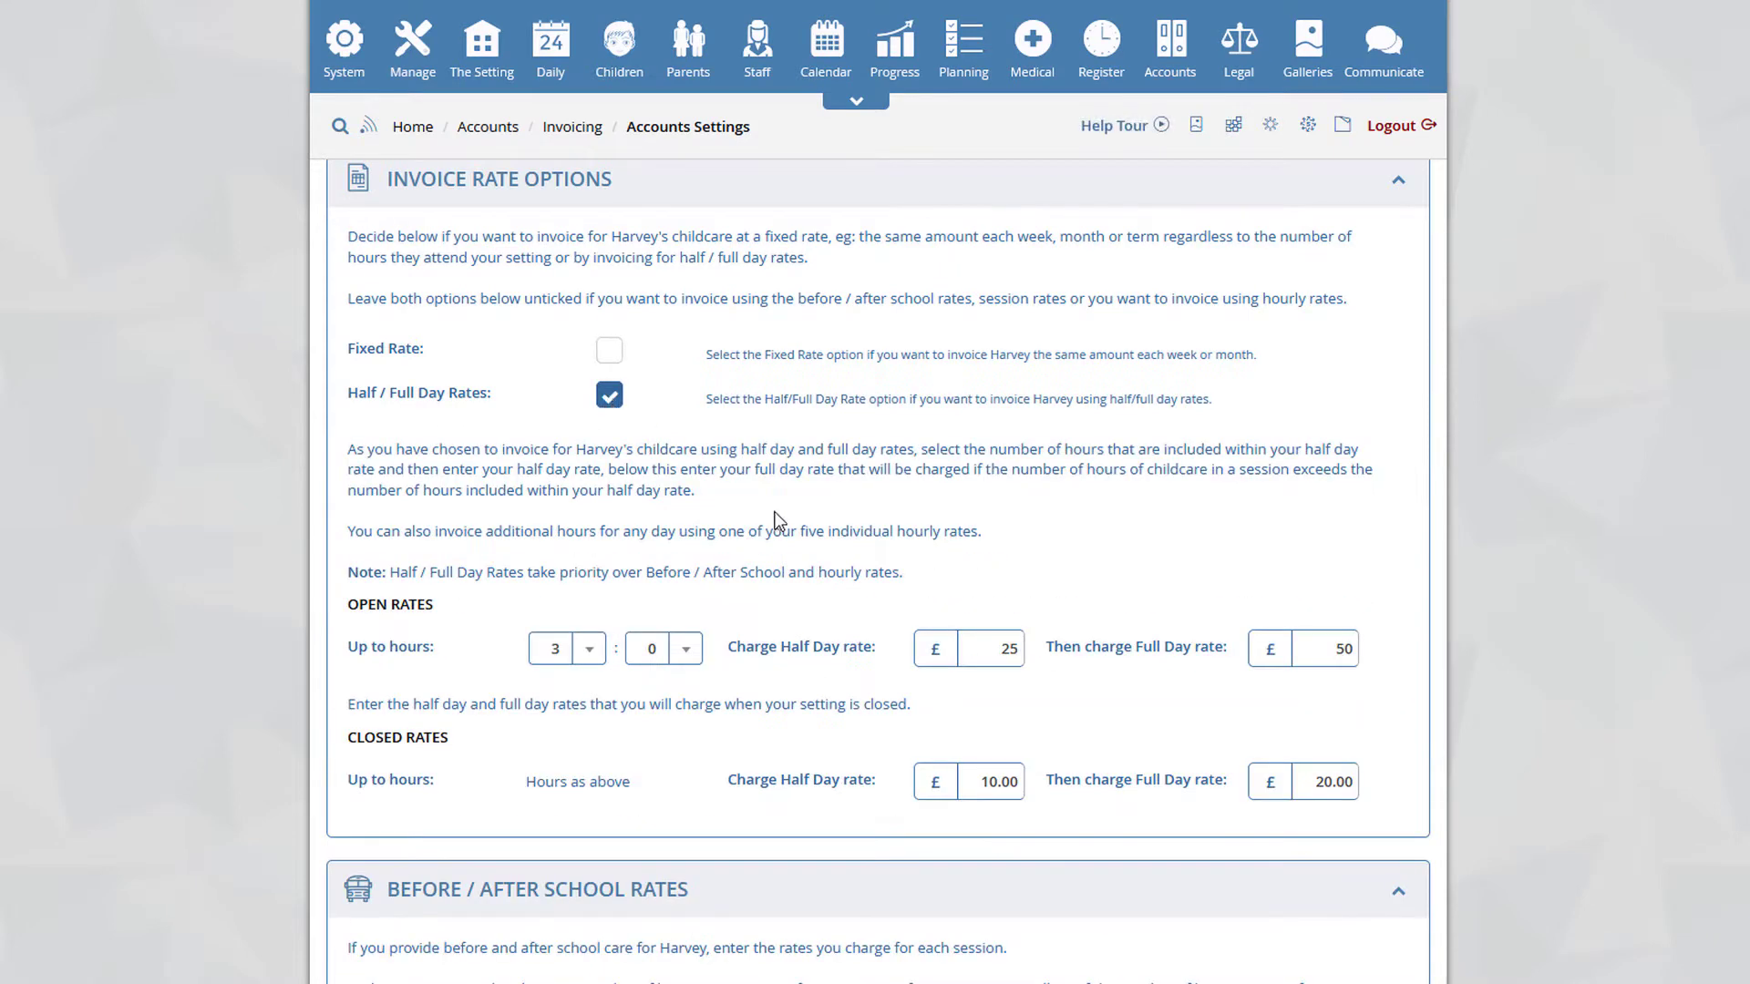
pyautogui.scroll(-2, 778, 520)
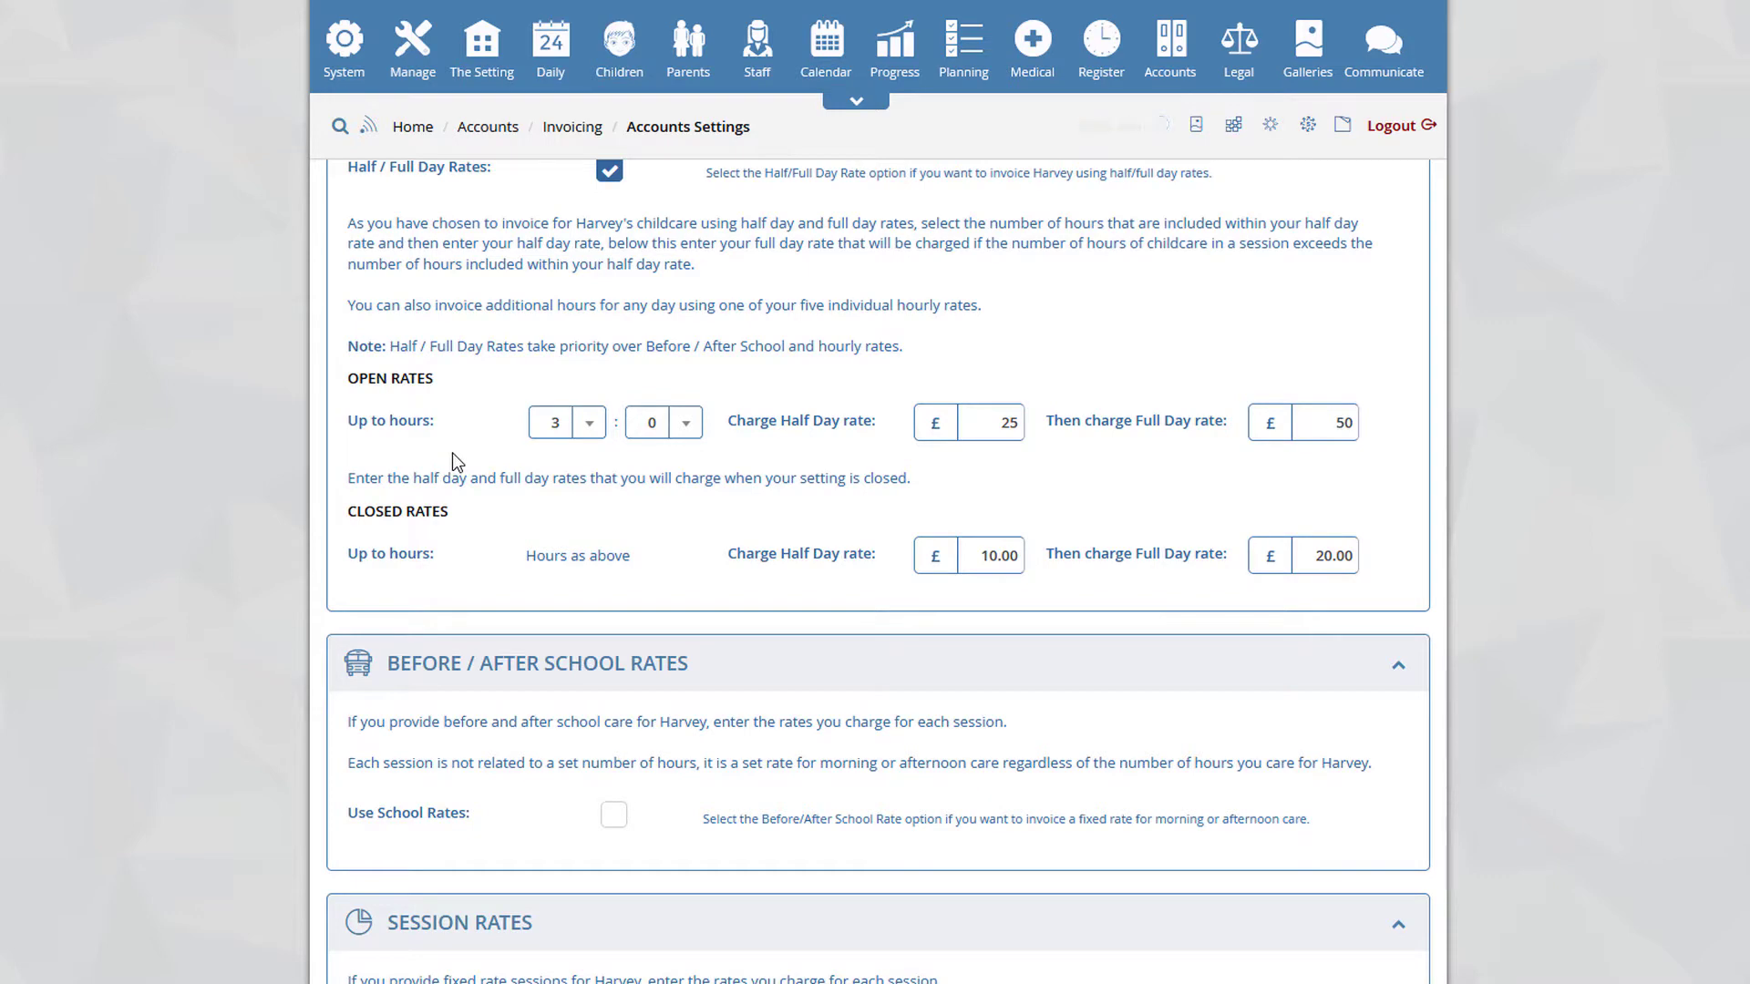
pyautogui.click(586, 423)
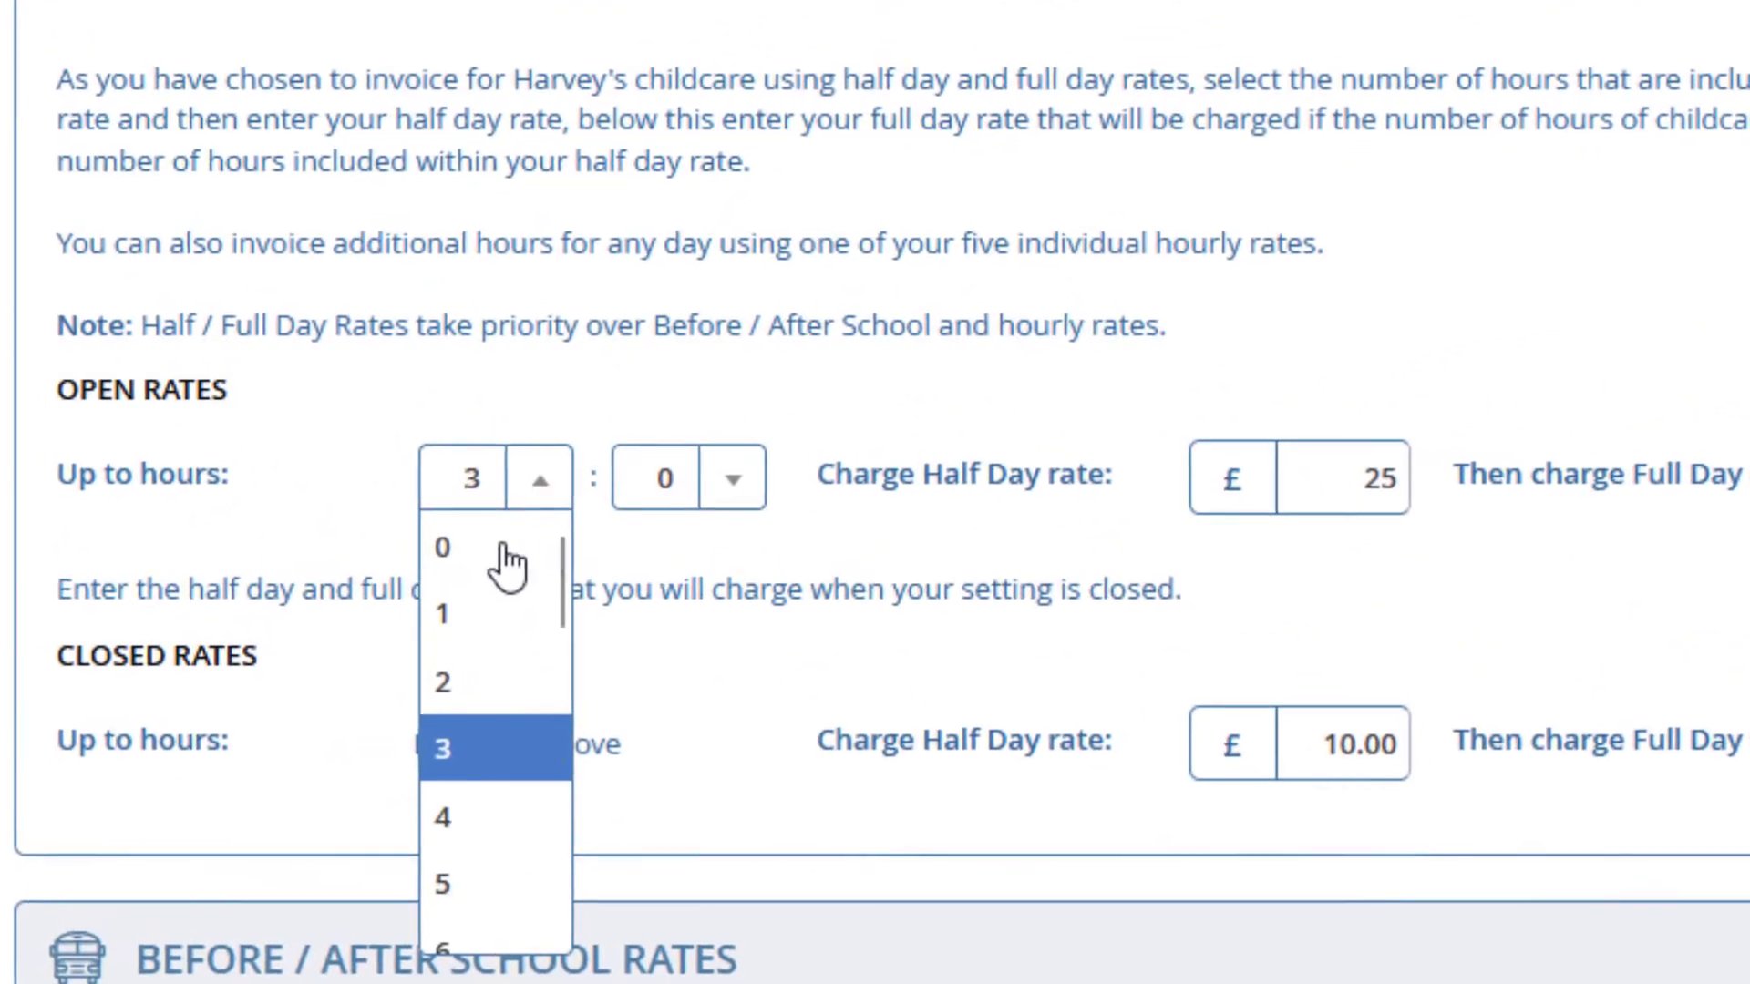
pyautogui.click(499, 834)
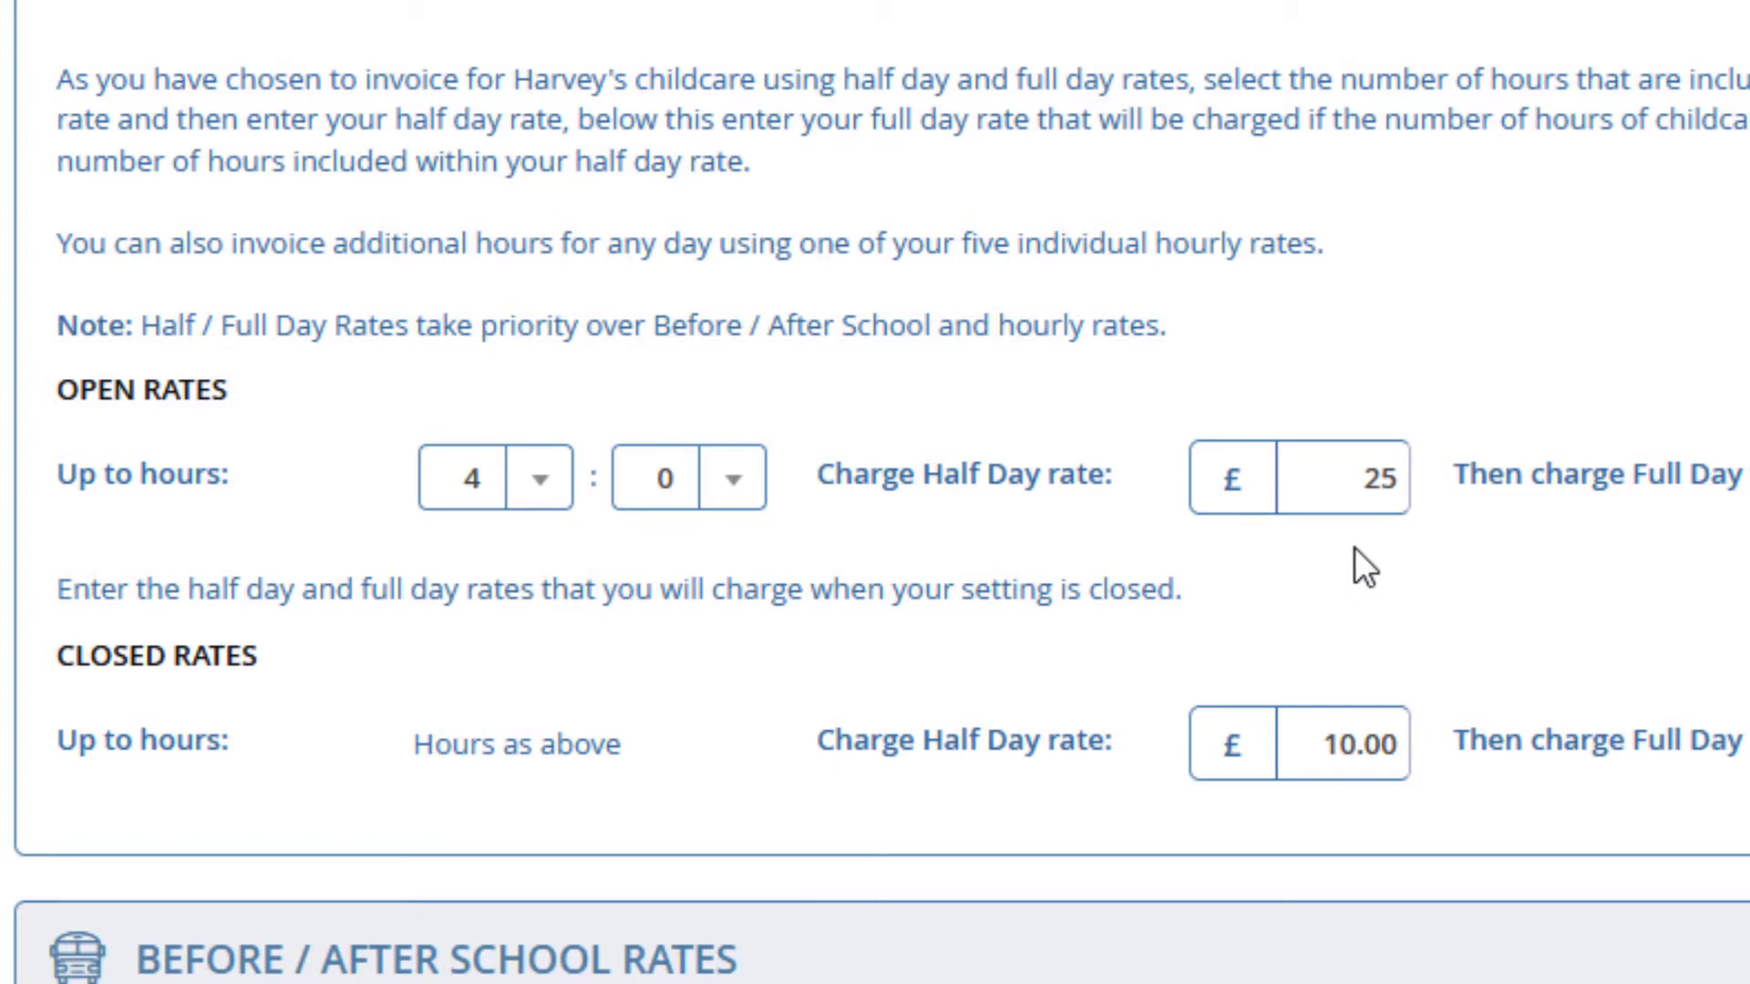
pyautogui.moveTo(1355, 497); pyautogui.dragTo(1425, 489)
pyautogui.click(1407, 594)
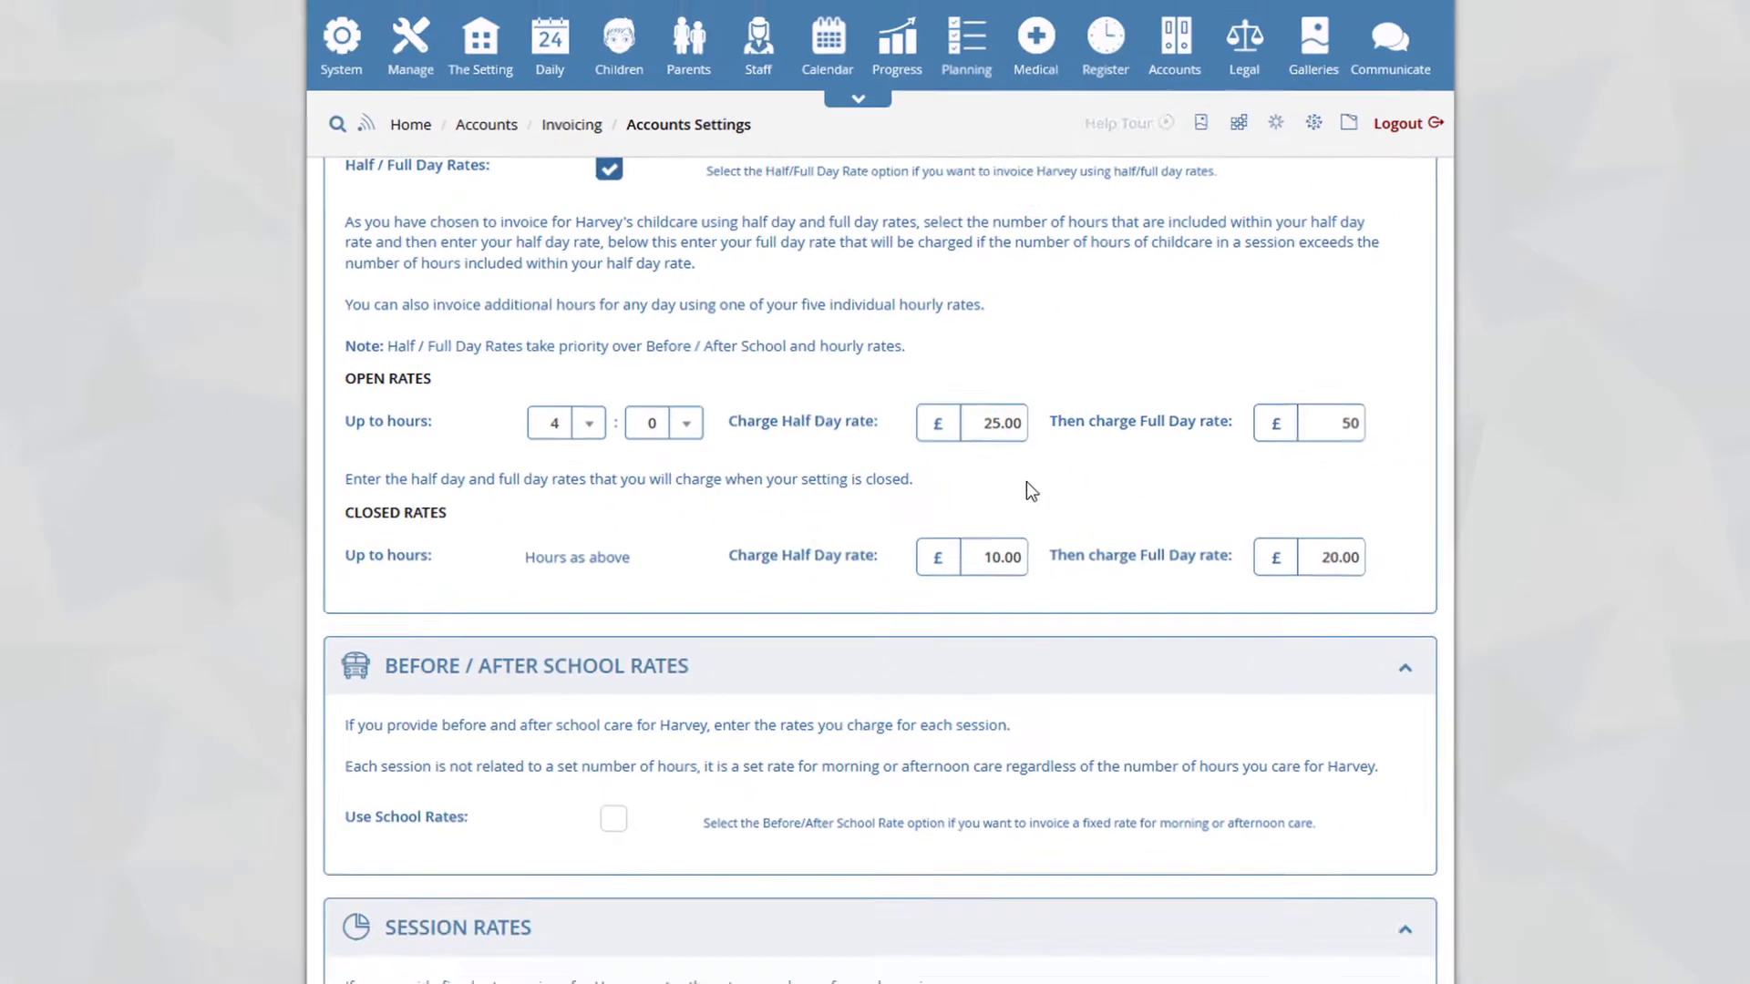
pyautogui.scroll(3, 1146, 602)
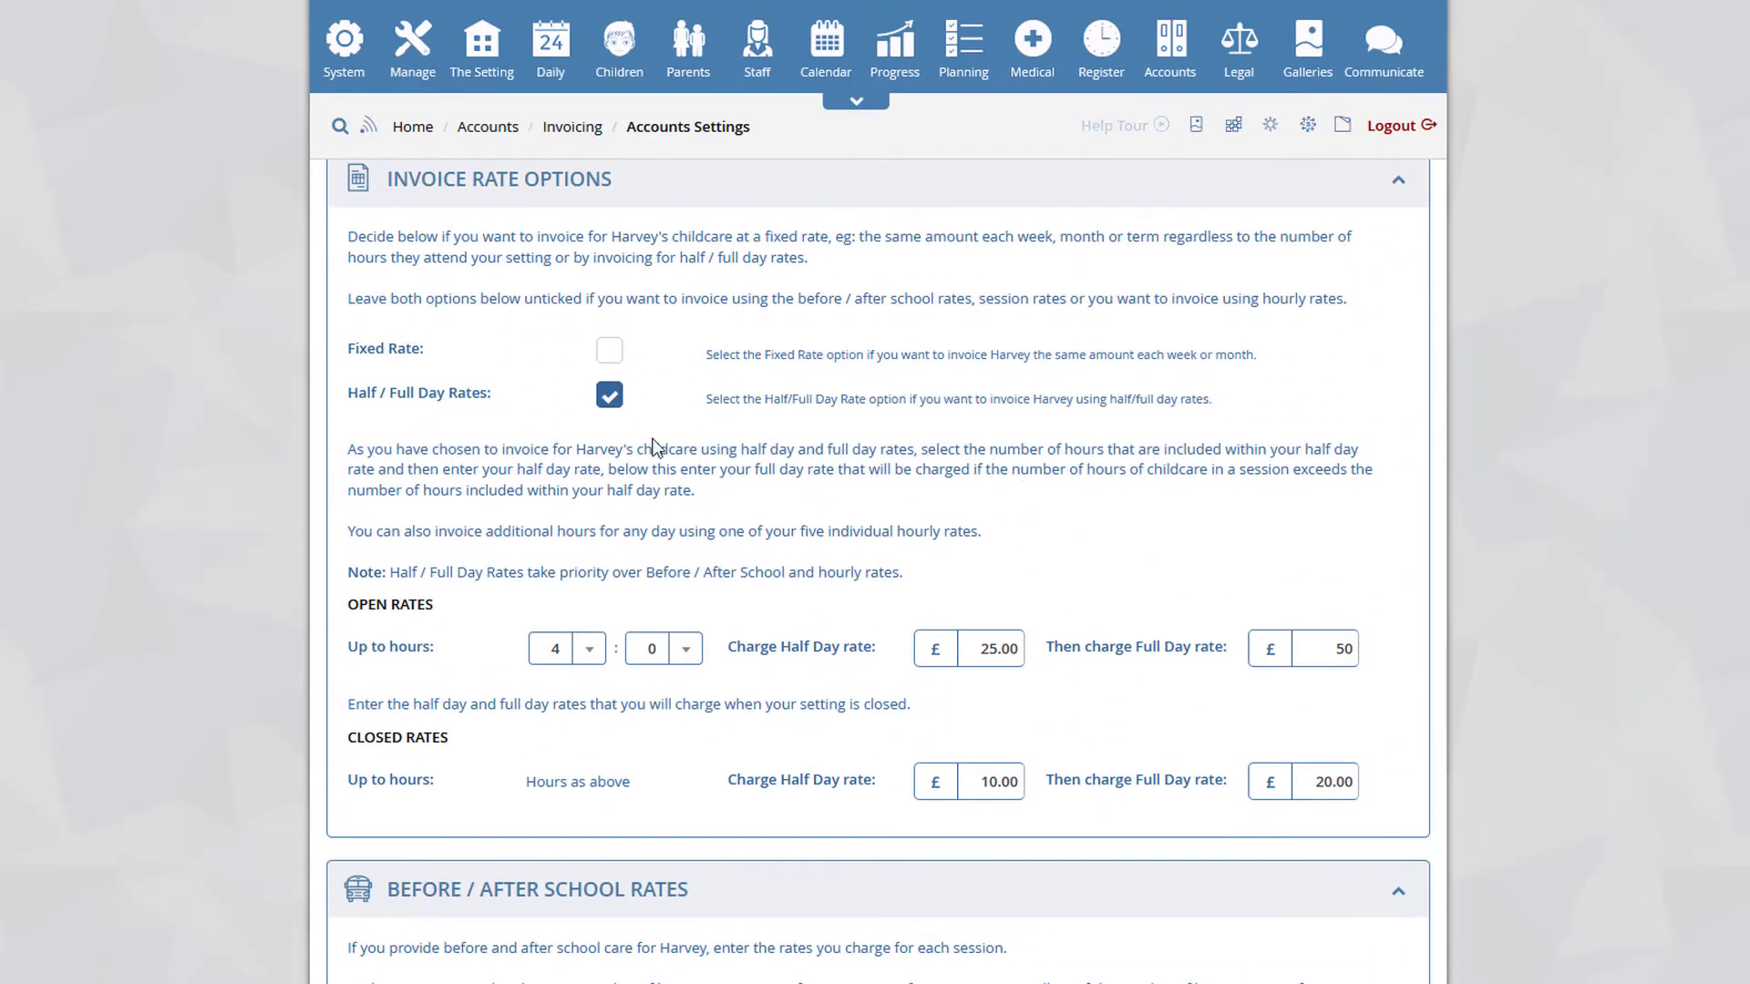
pyautogui.click(610, 401)
# - Switch the before/after school rates on and off, and do the same with the session rates
pyautogui.scroll(-2, 736, 476)
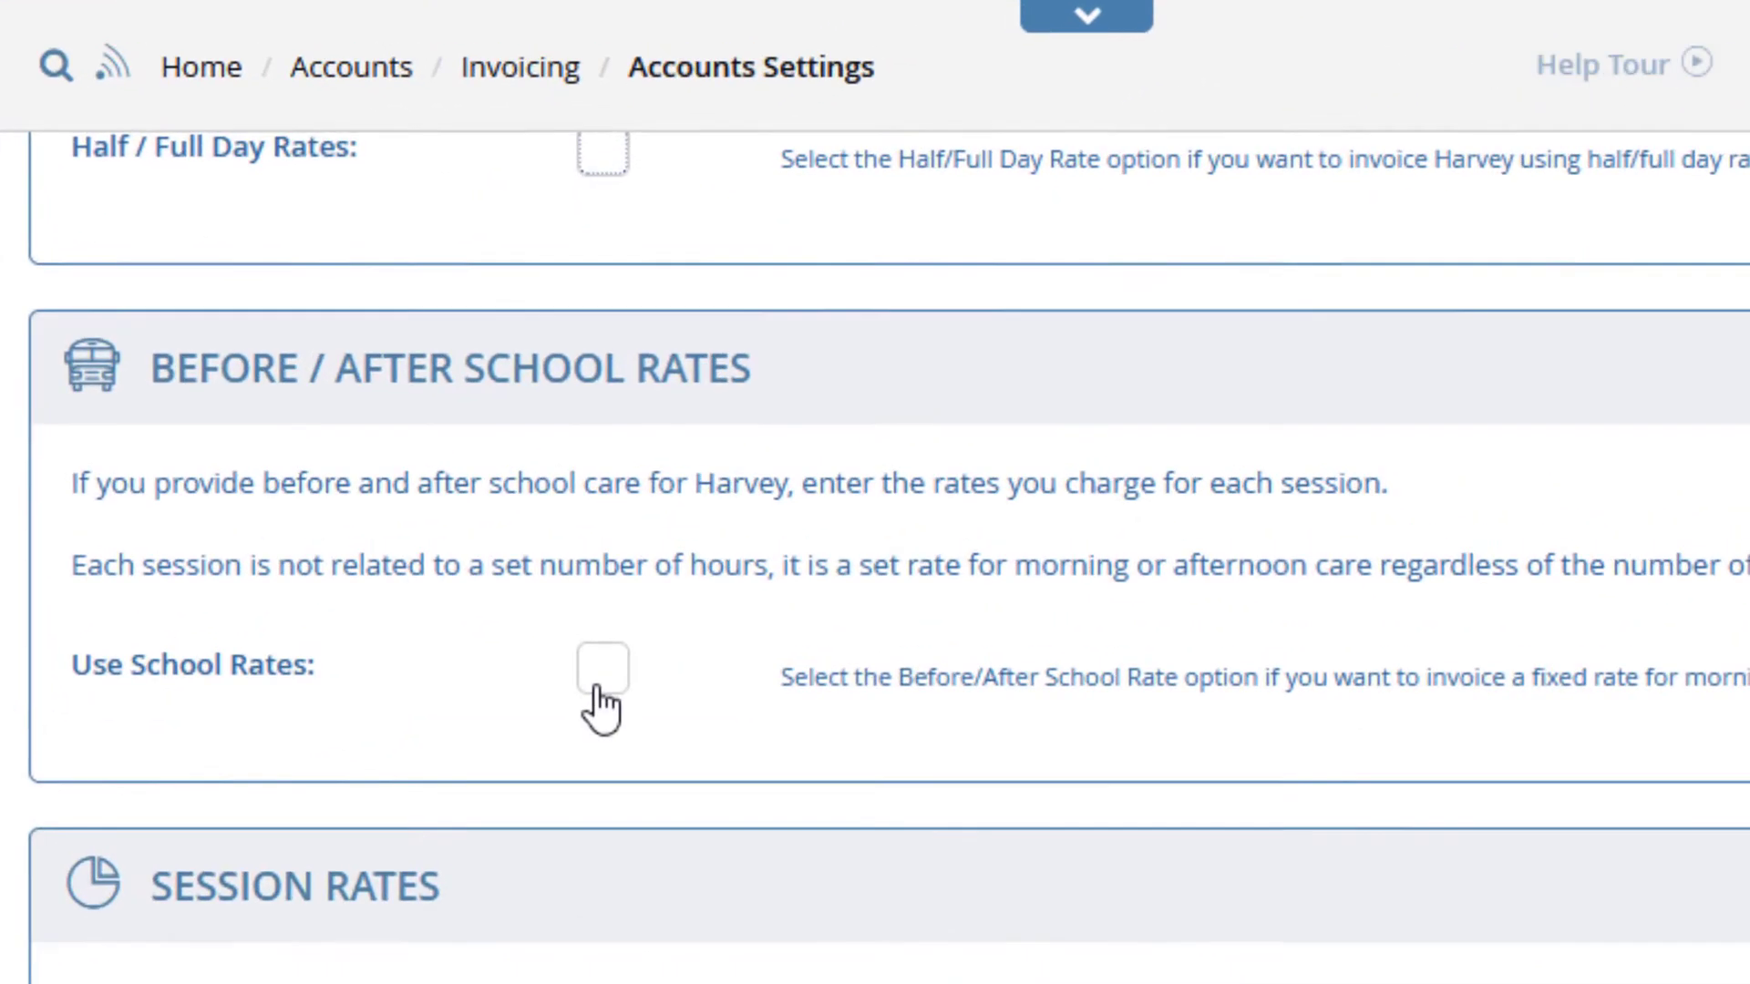
pyautogui.click(613, 428)
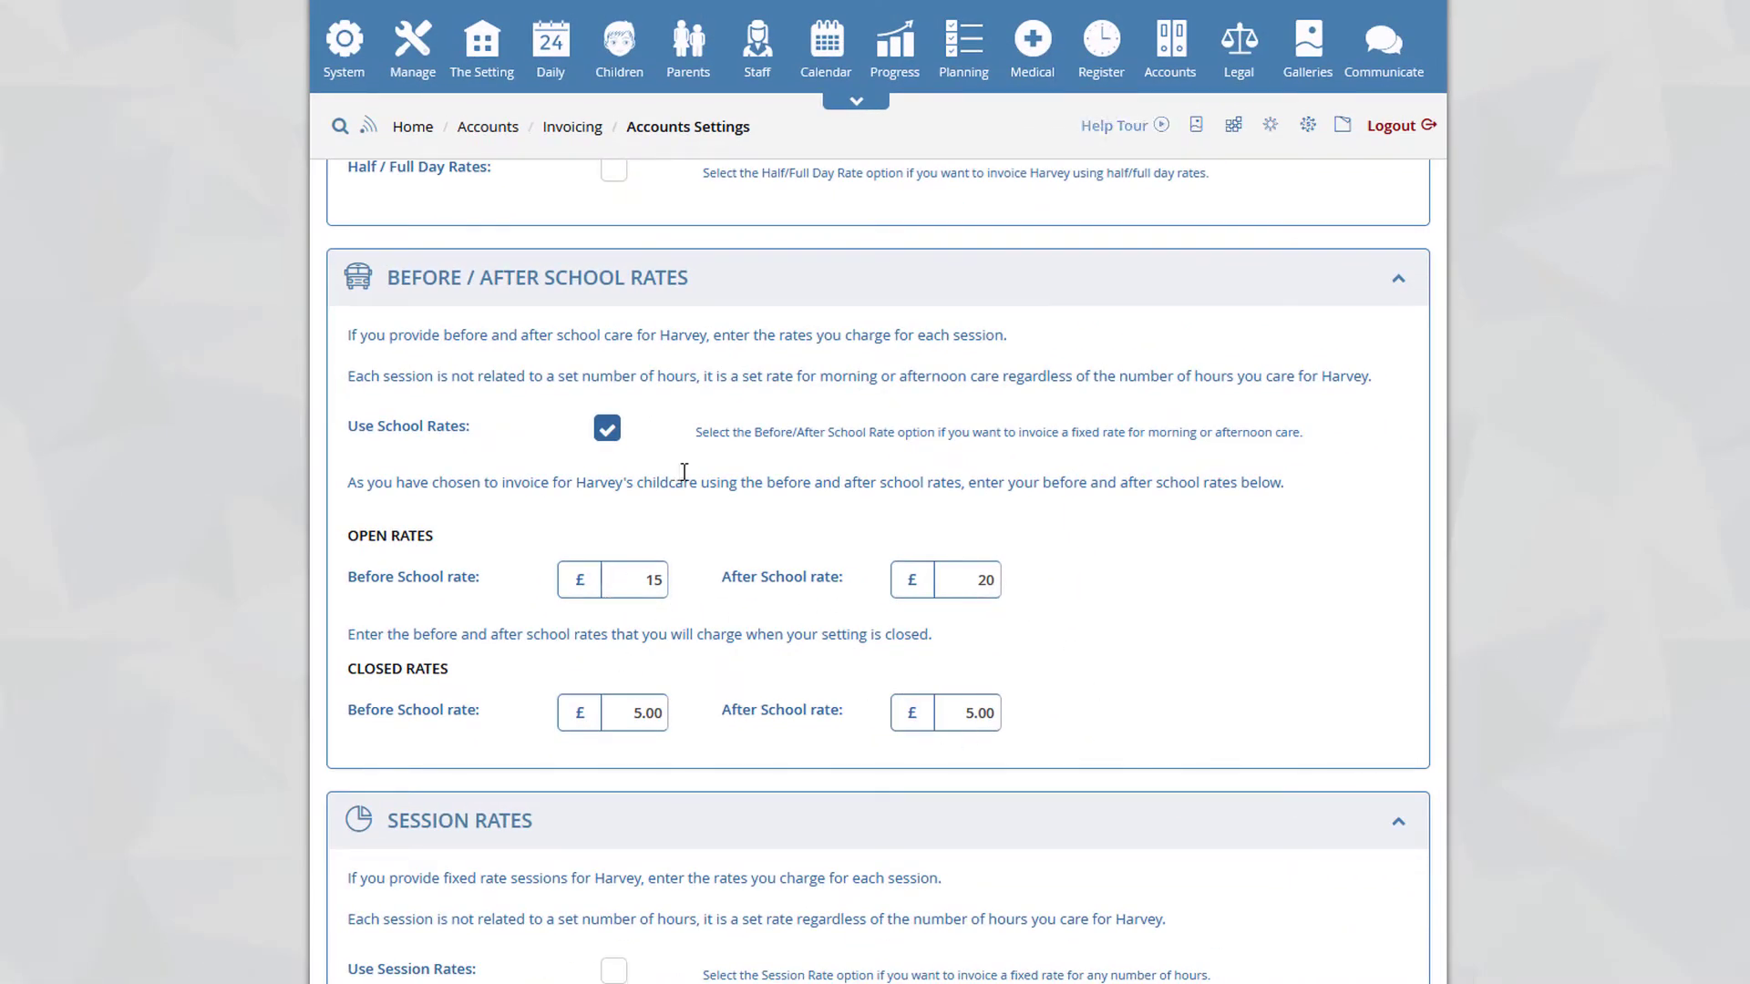
pyautogui.click(607, 428)
pyautogui.scroll(-3, 715, 545)
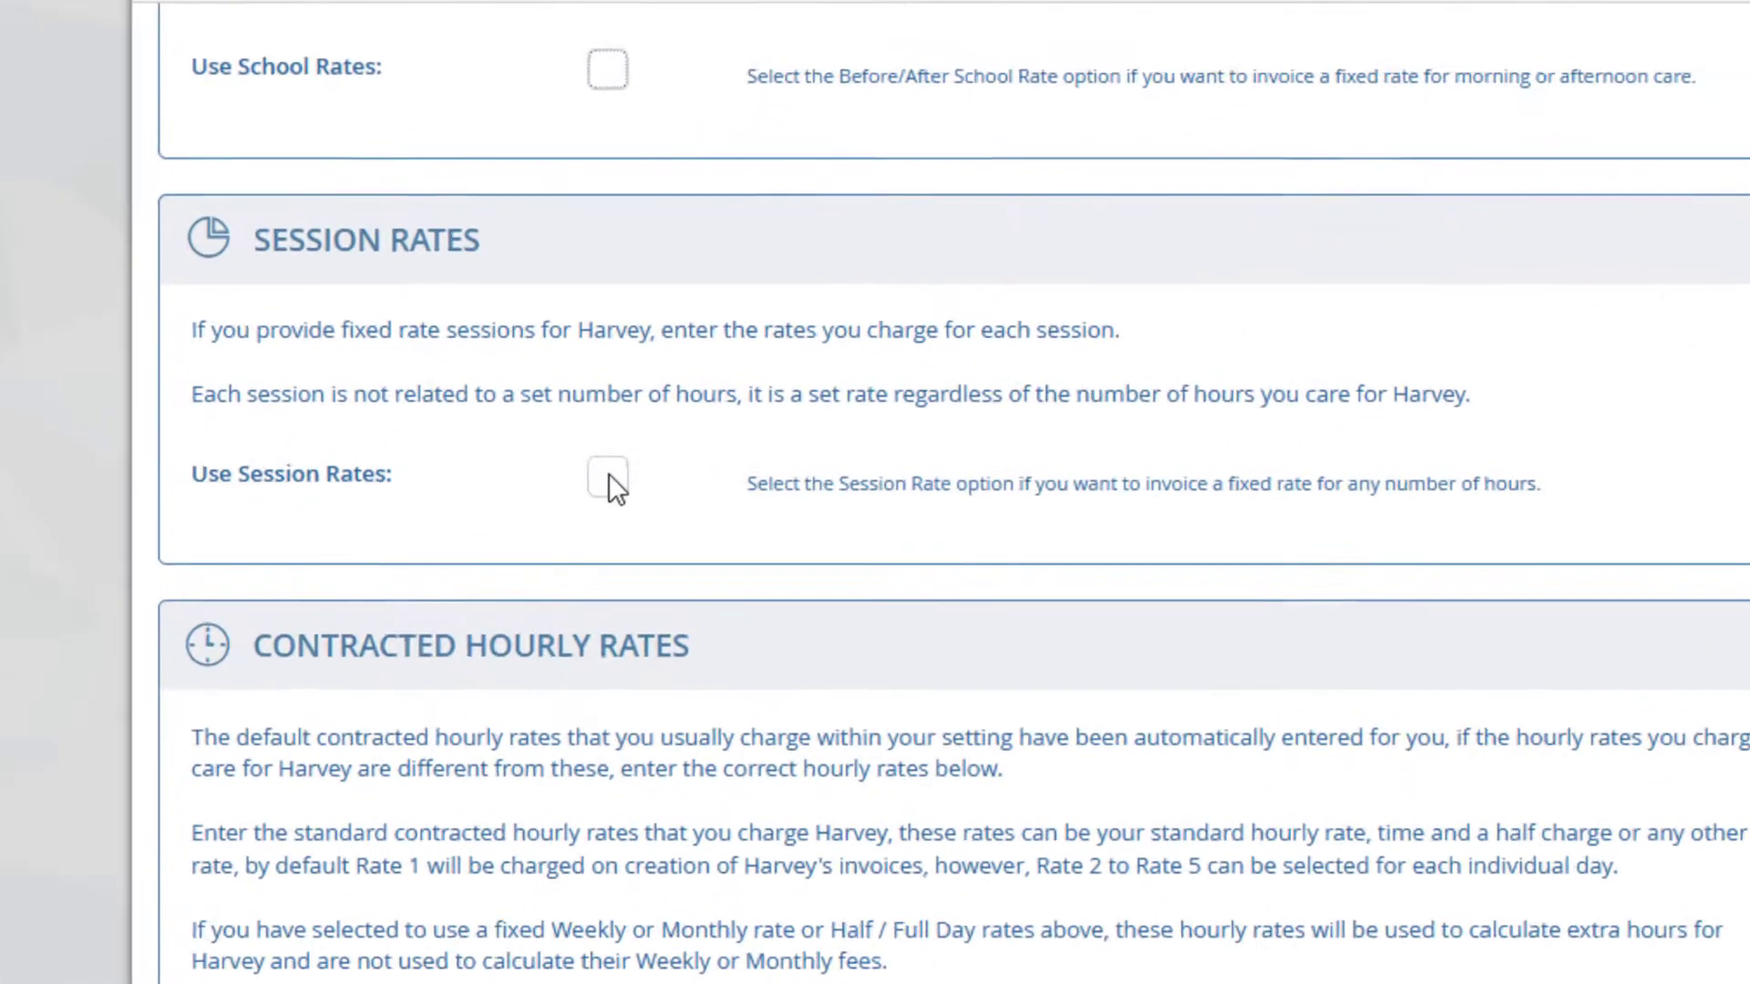
pyautogui.click(614, 470)
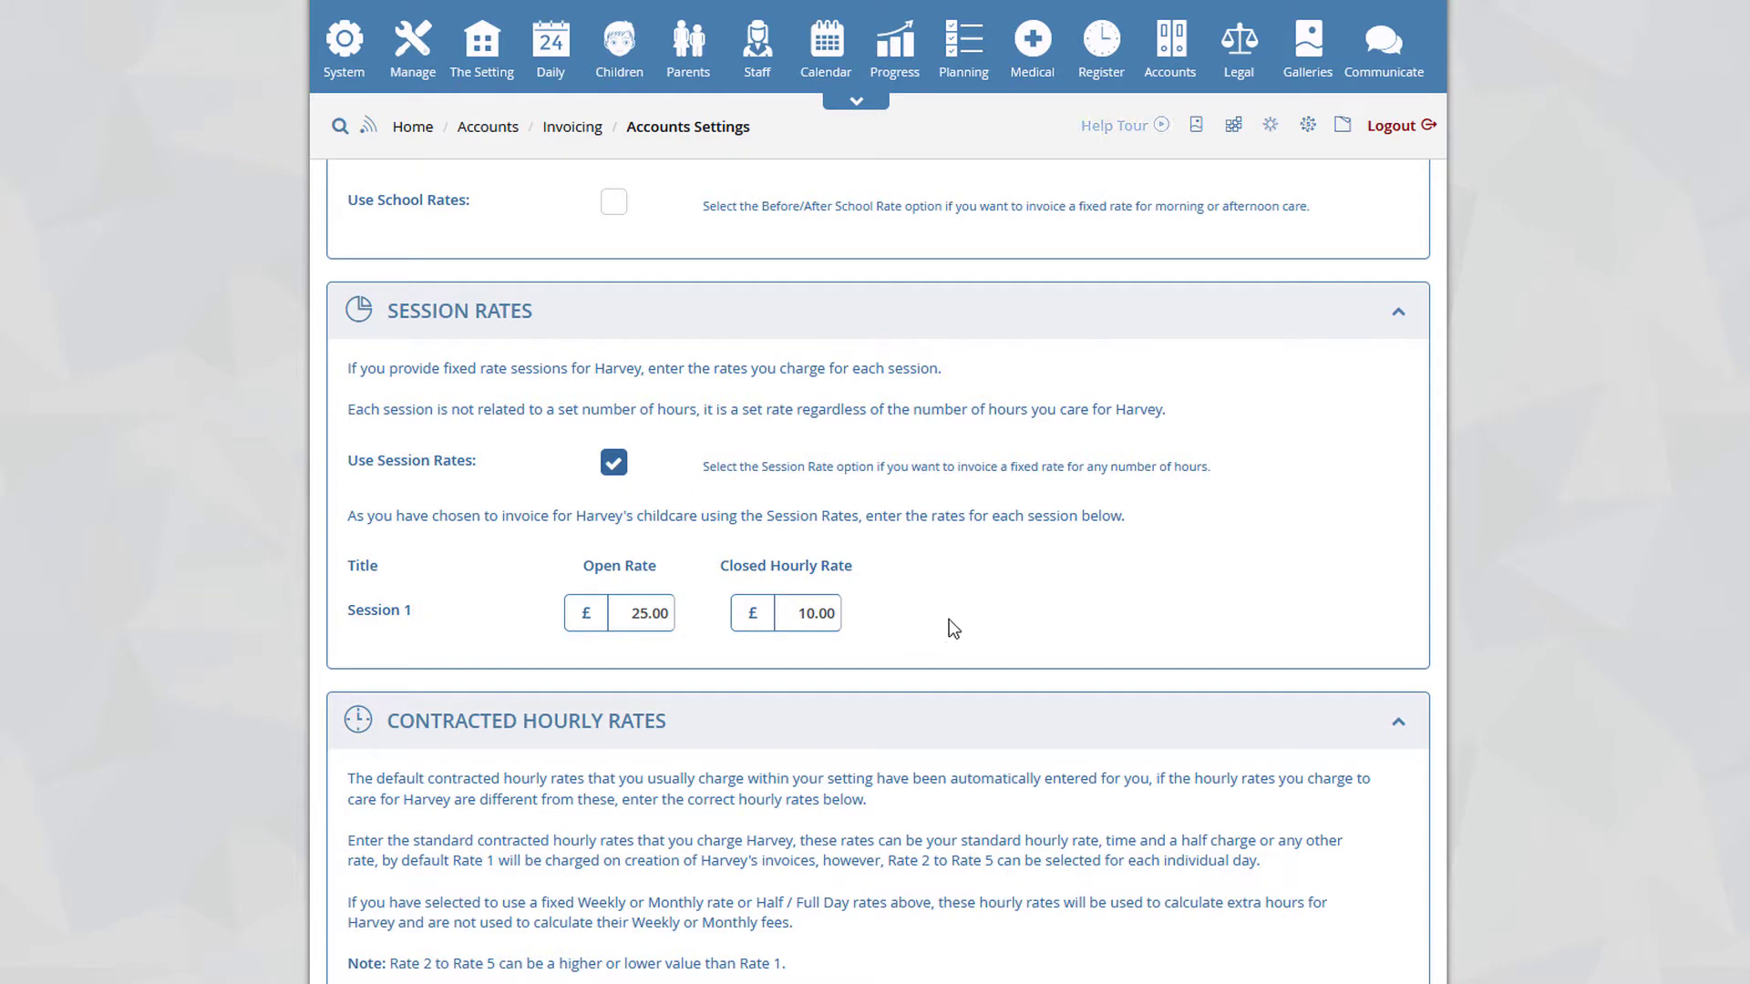
pyautogui.click(613, 462)
# - Examine the contracted hourly rates together with the invoice rate, school rate and session rate options that precede them
pyautogui.scroll(-2, 814, 553)
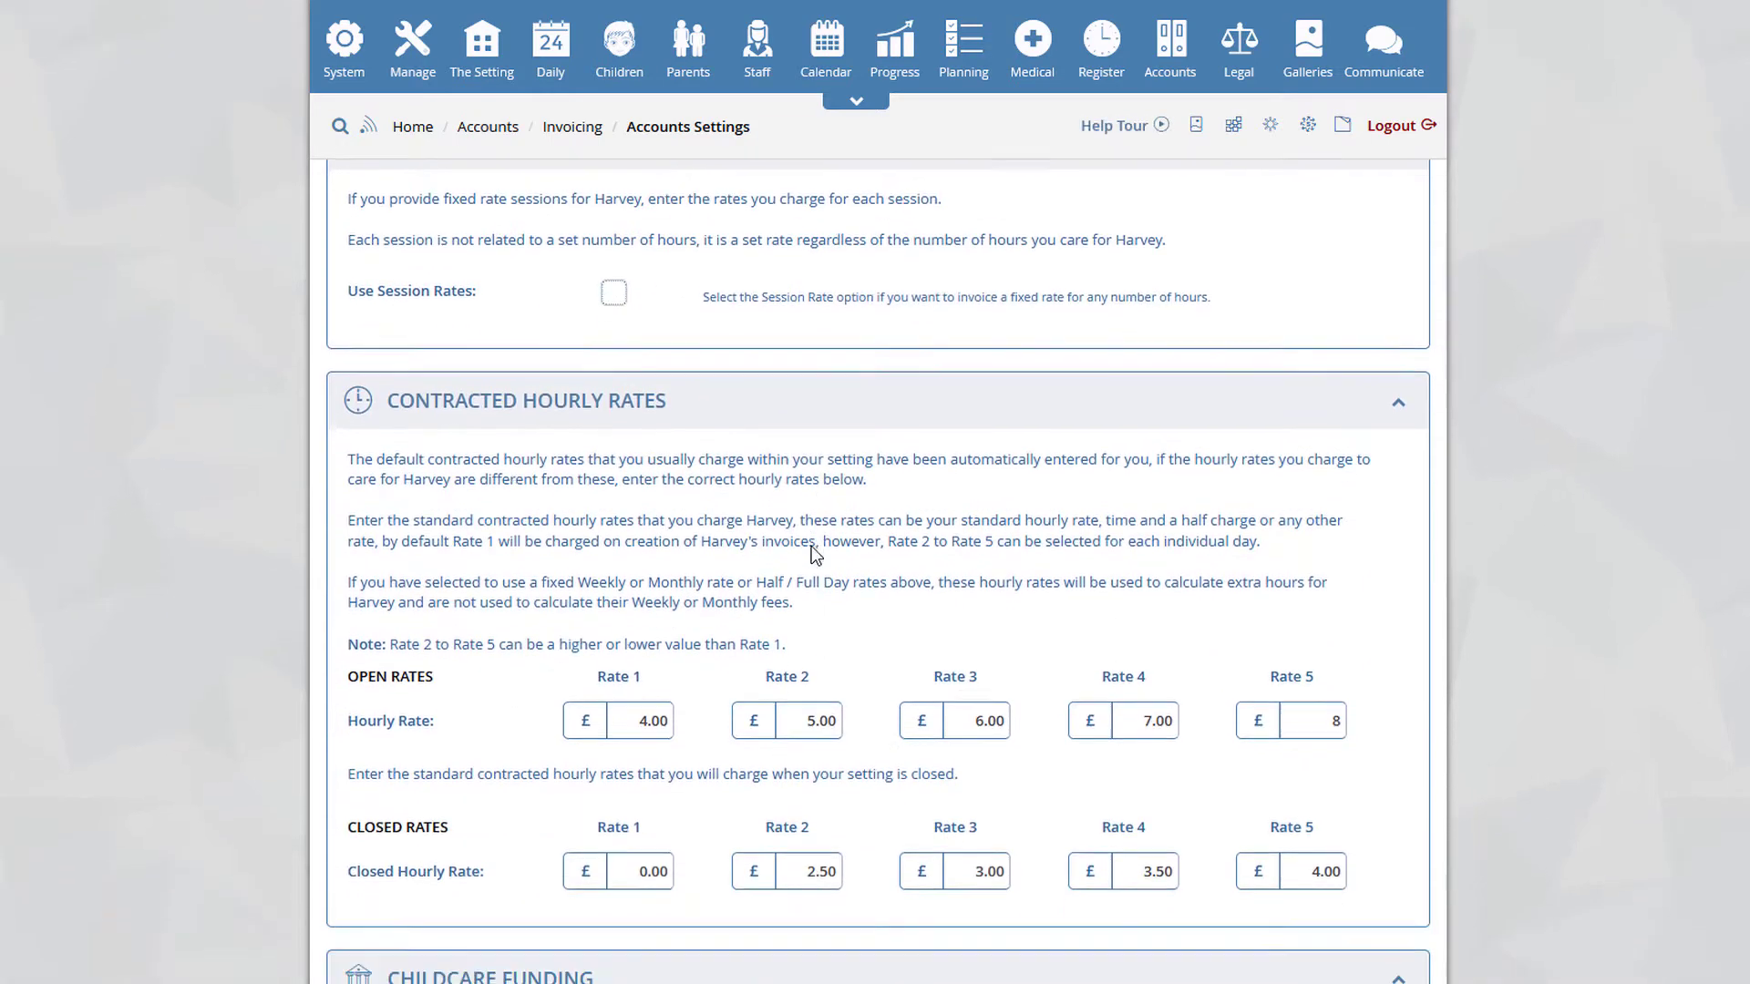
pyautogui.scroll(-2, 814, 553)
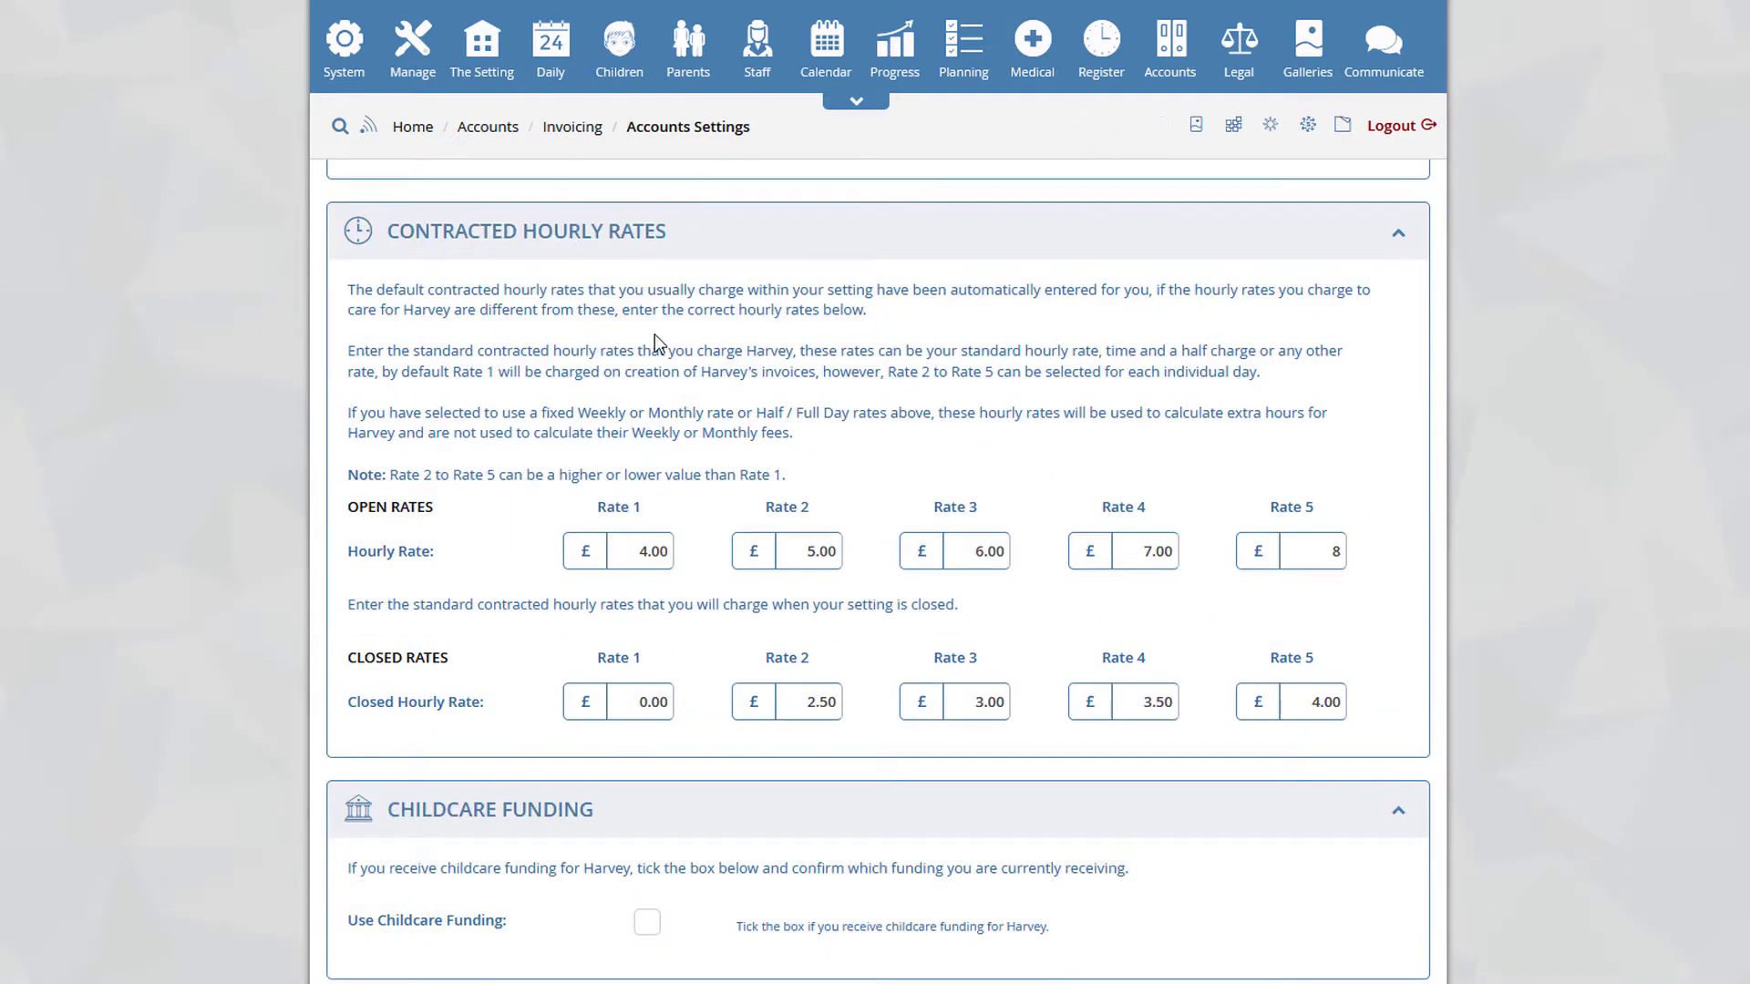
pyautogui.scroll(5, 673, 415)
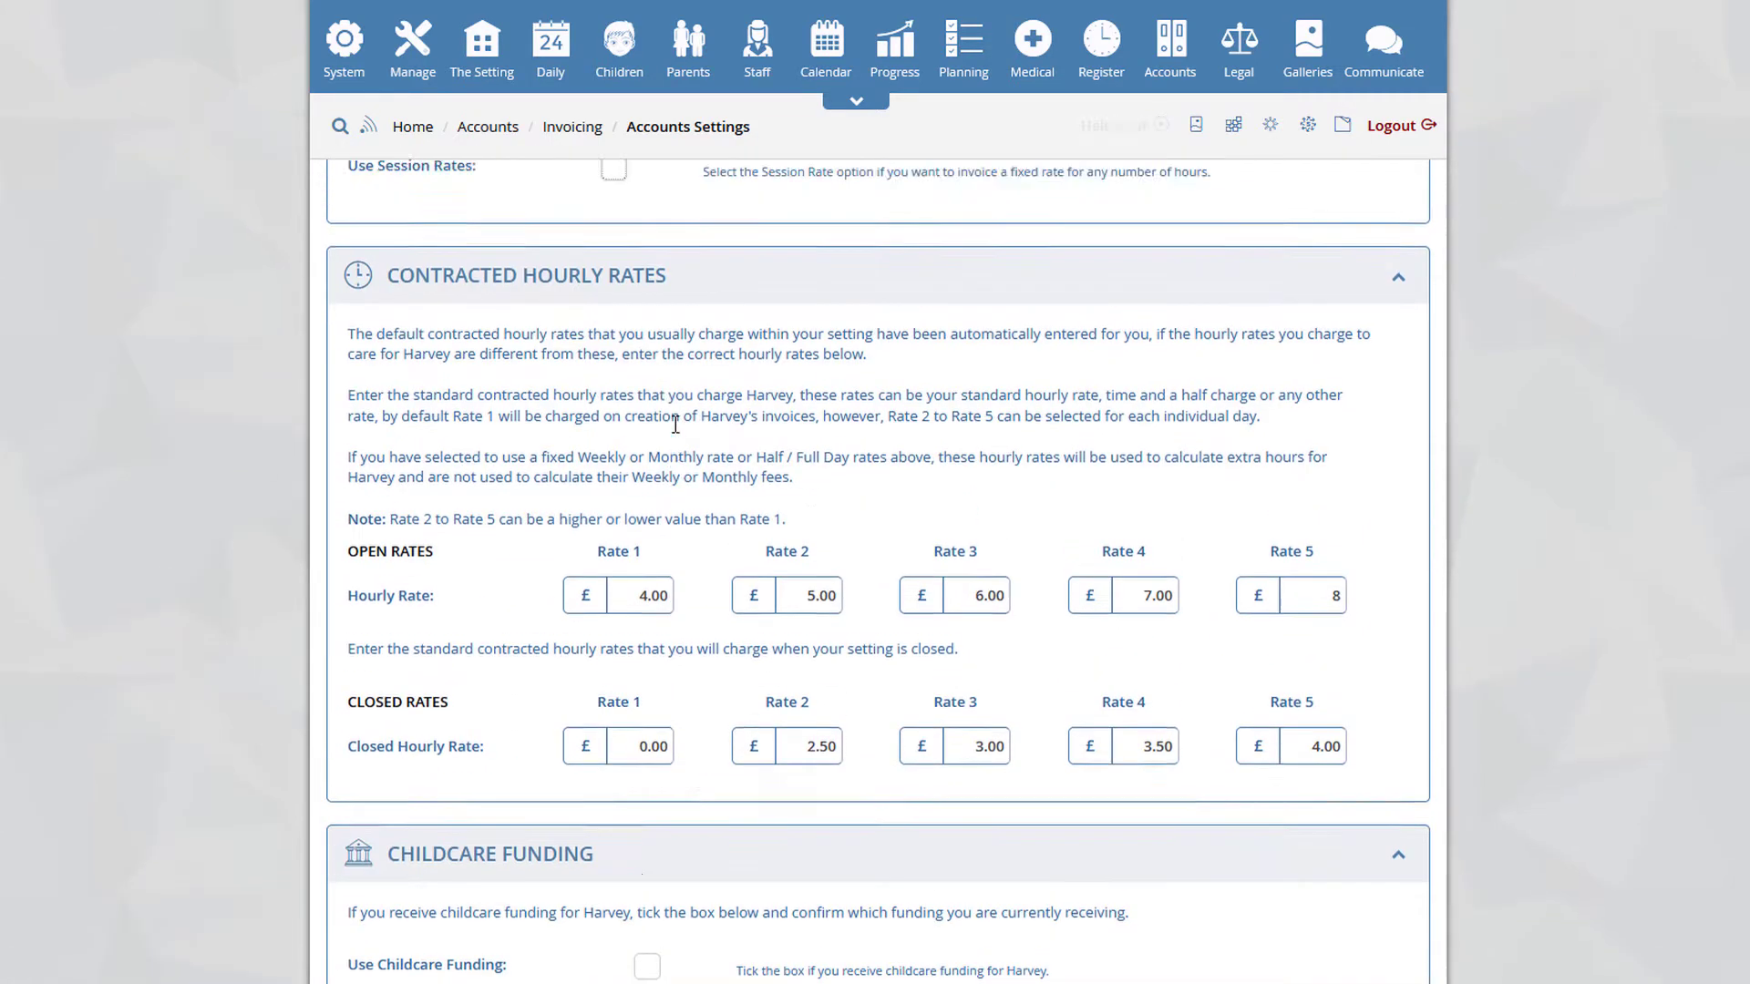
pyautogui.scroll(2, 638, 538)
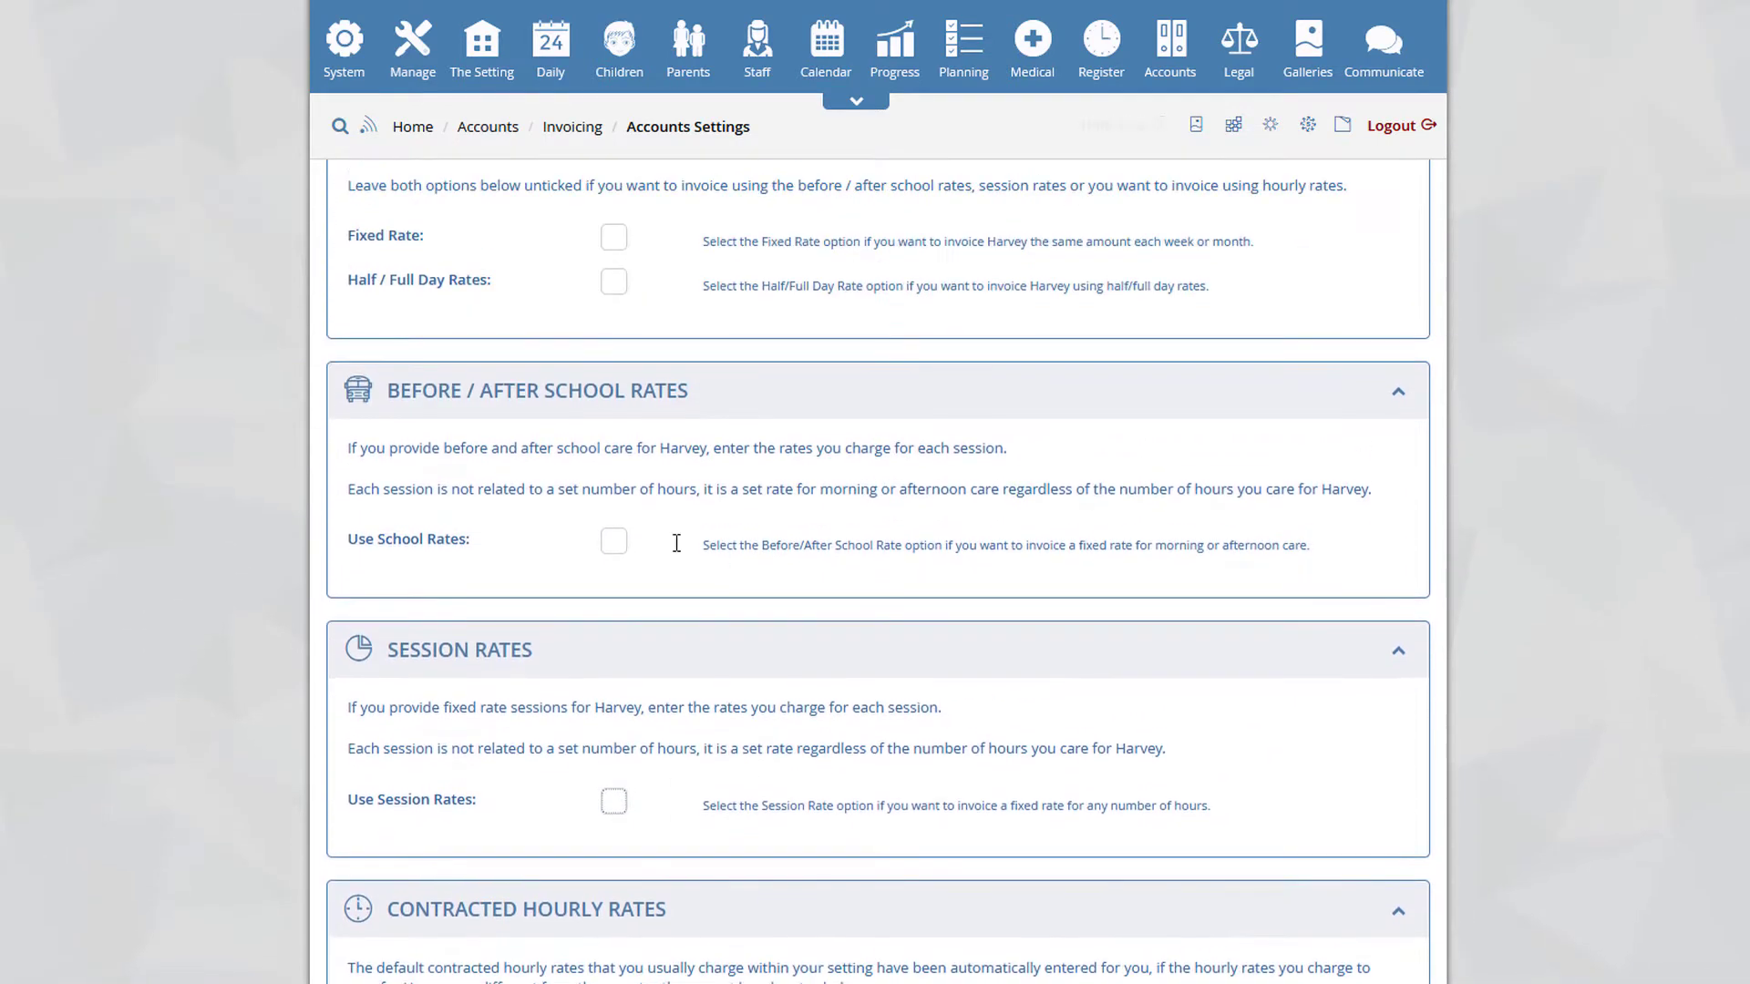
pyautogui.scroll(1, 620, 524)
pyautogui.scroll(3, 625, 546)
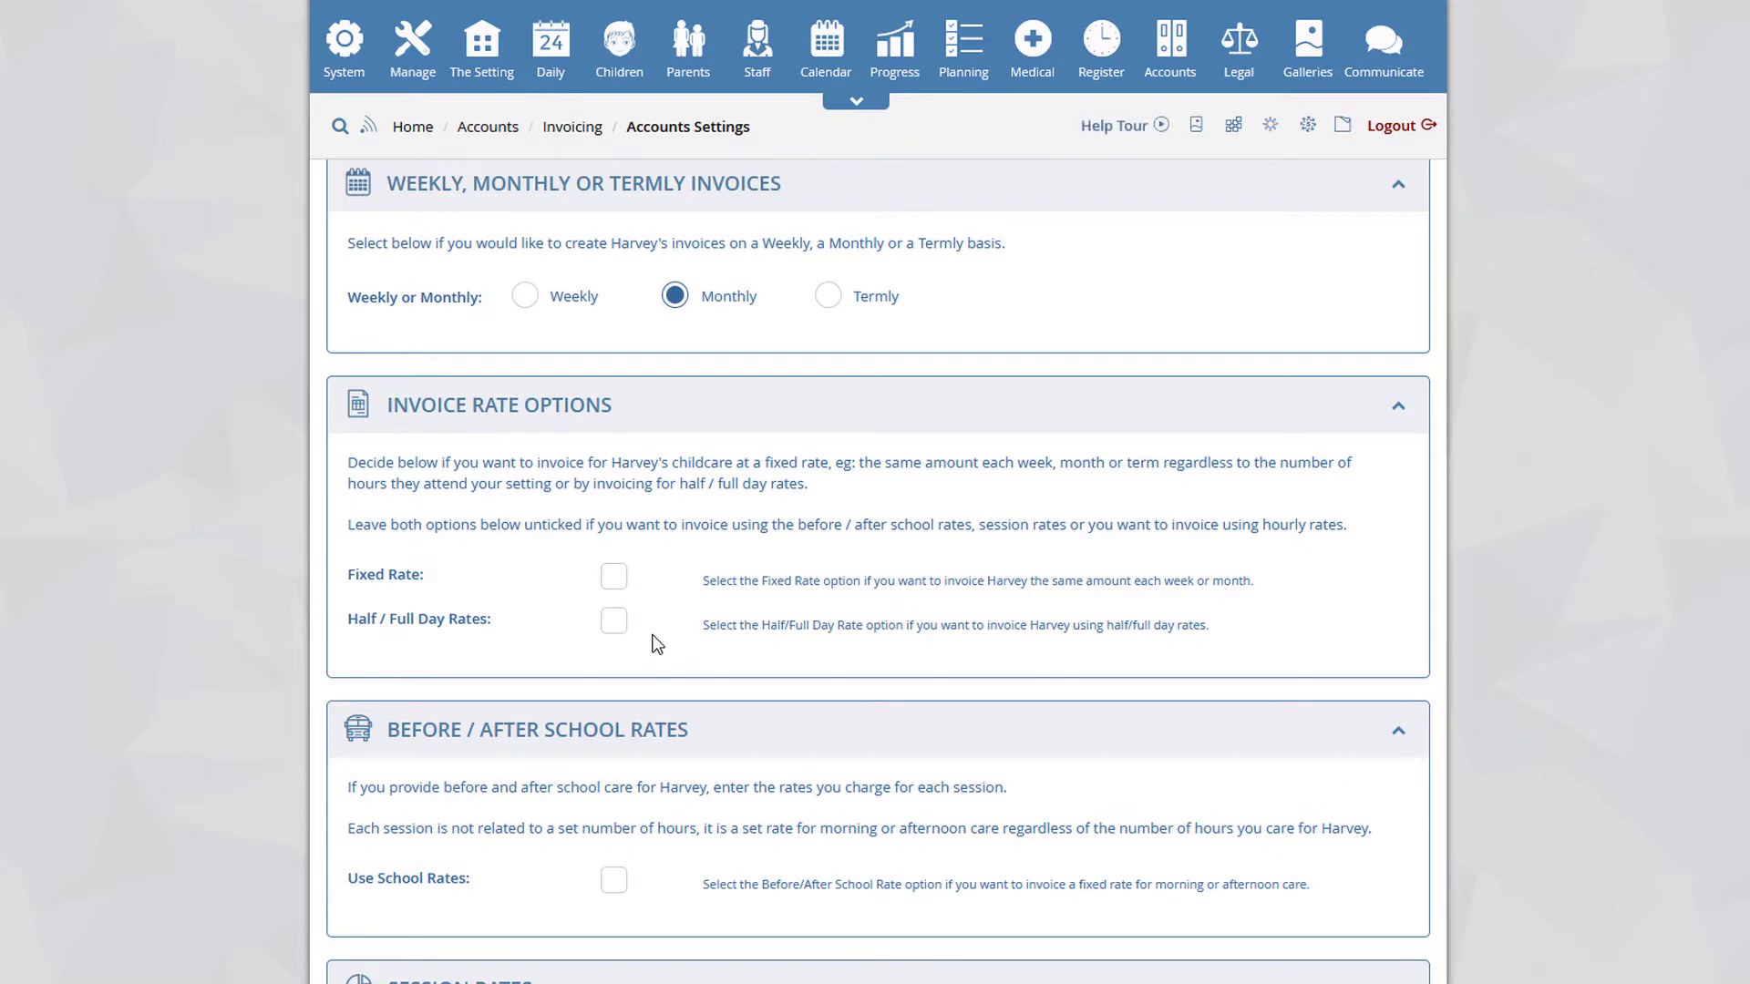
pyautogui.scroll(-12, 661, 635)
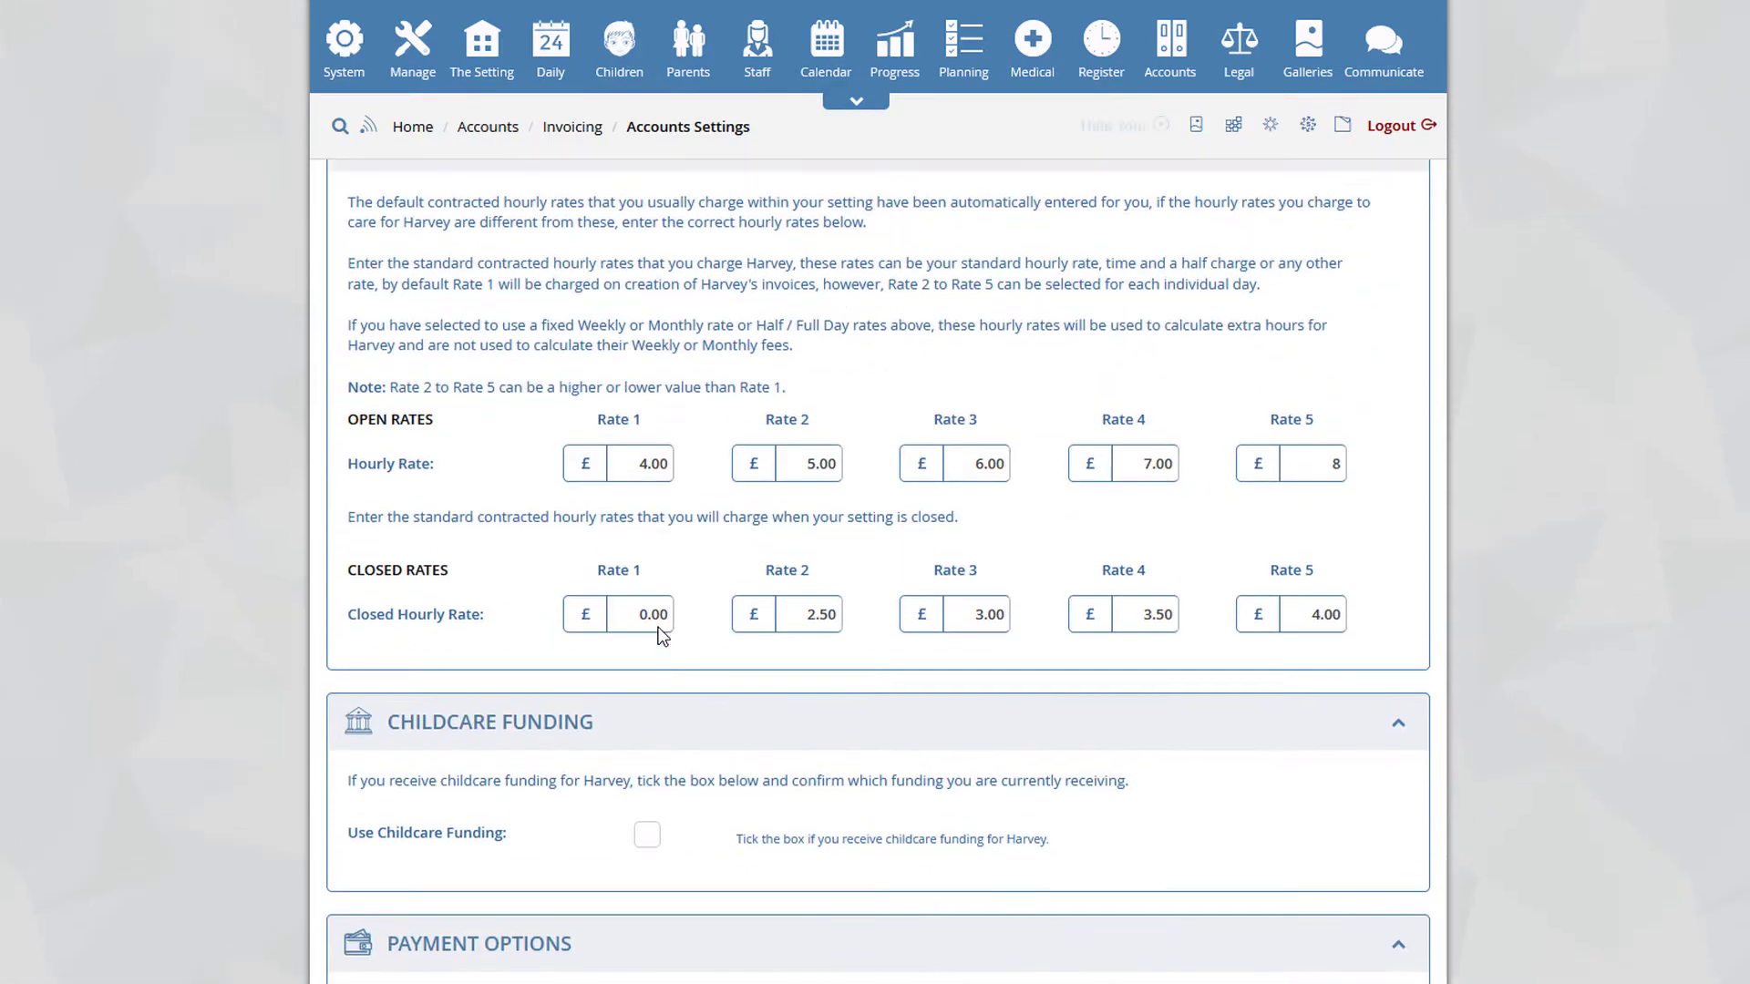
pyautogui.scroll(2, 662, 635)
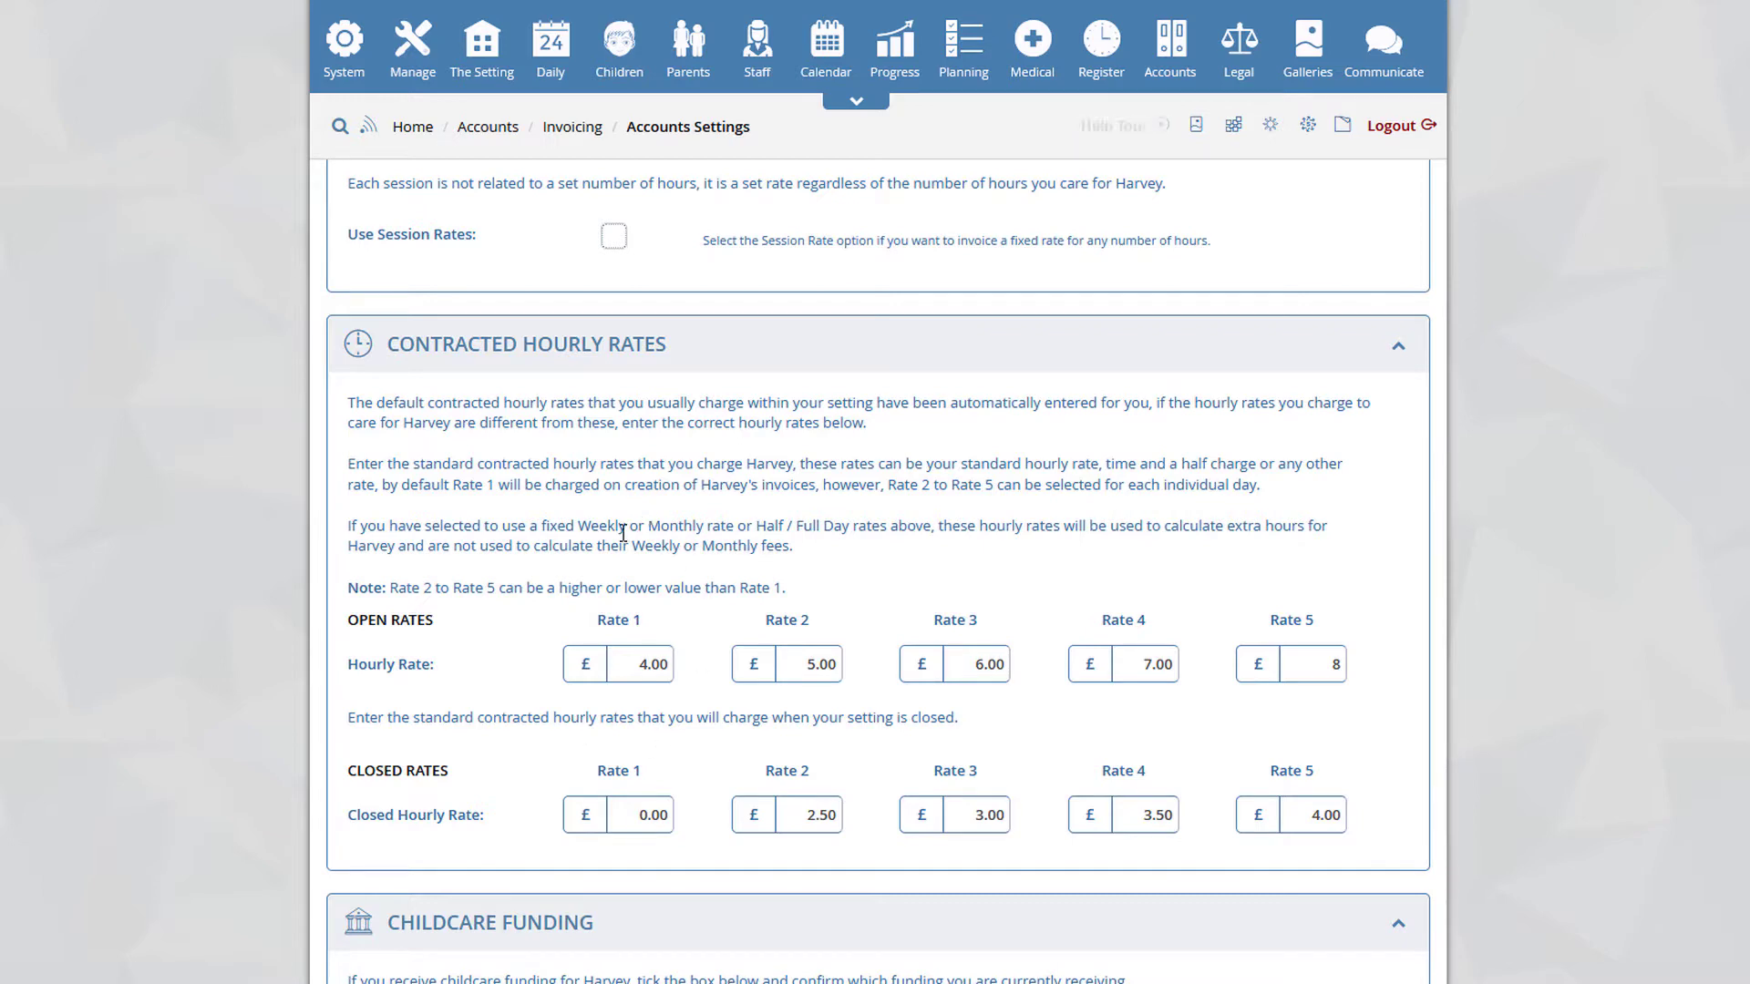
pyautogui.scroll(2, 623, 532)
pyautogui.scroll(1, 623, 533)
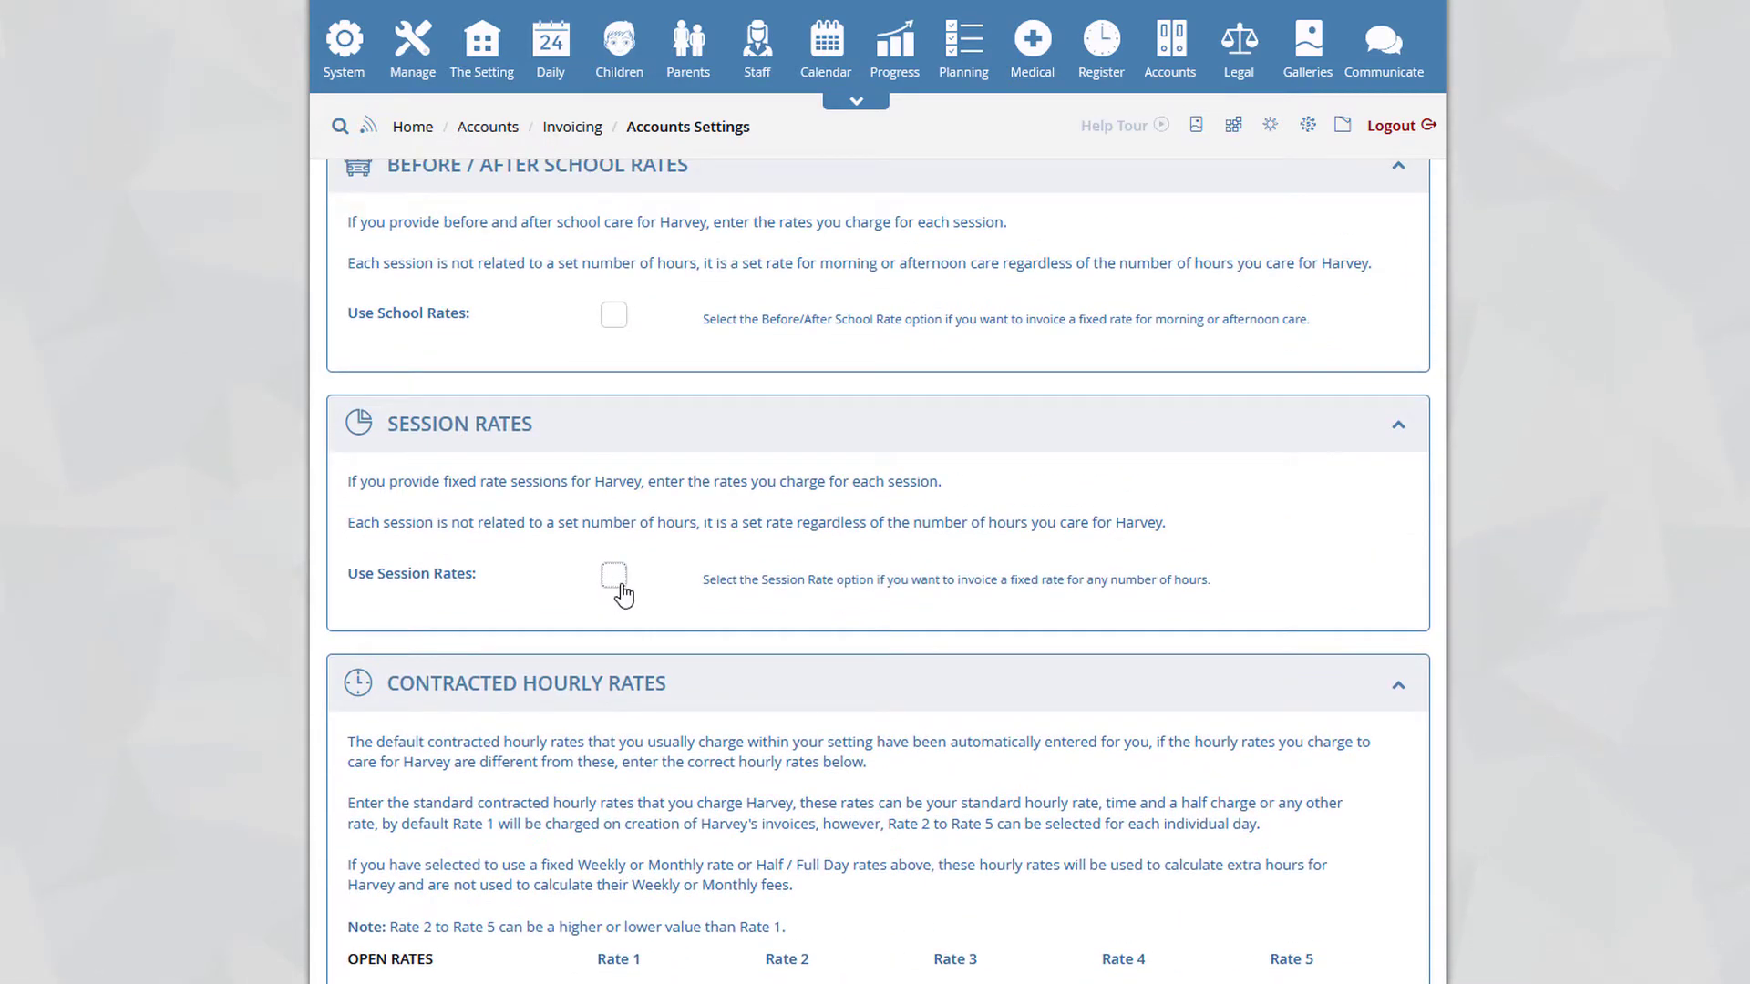
pyautogui.scroll(2, 617, 565)
pyautogui.scroll(2, 615, 567)
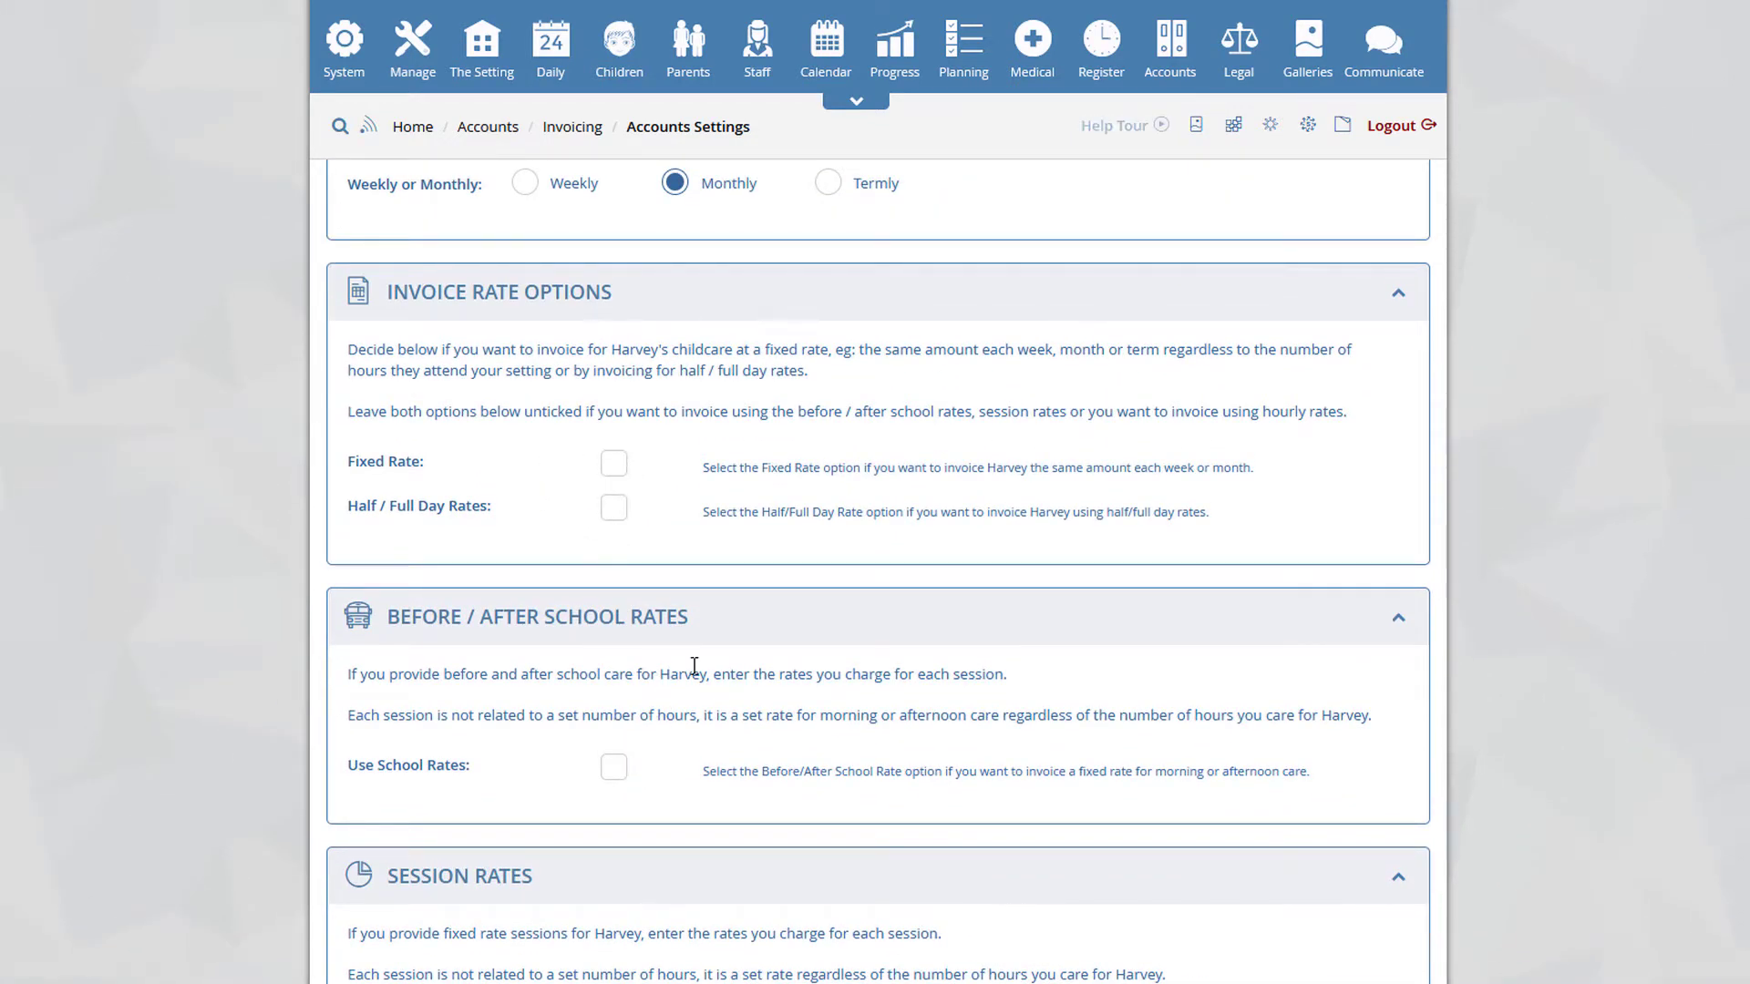
# - Set the closed hourly Rate 1 to £1 in the child's contracted hourly rates
pyautogui.scroll(-8, 663, 718)
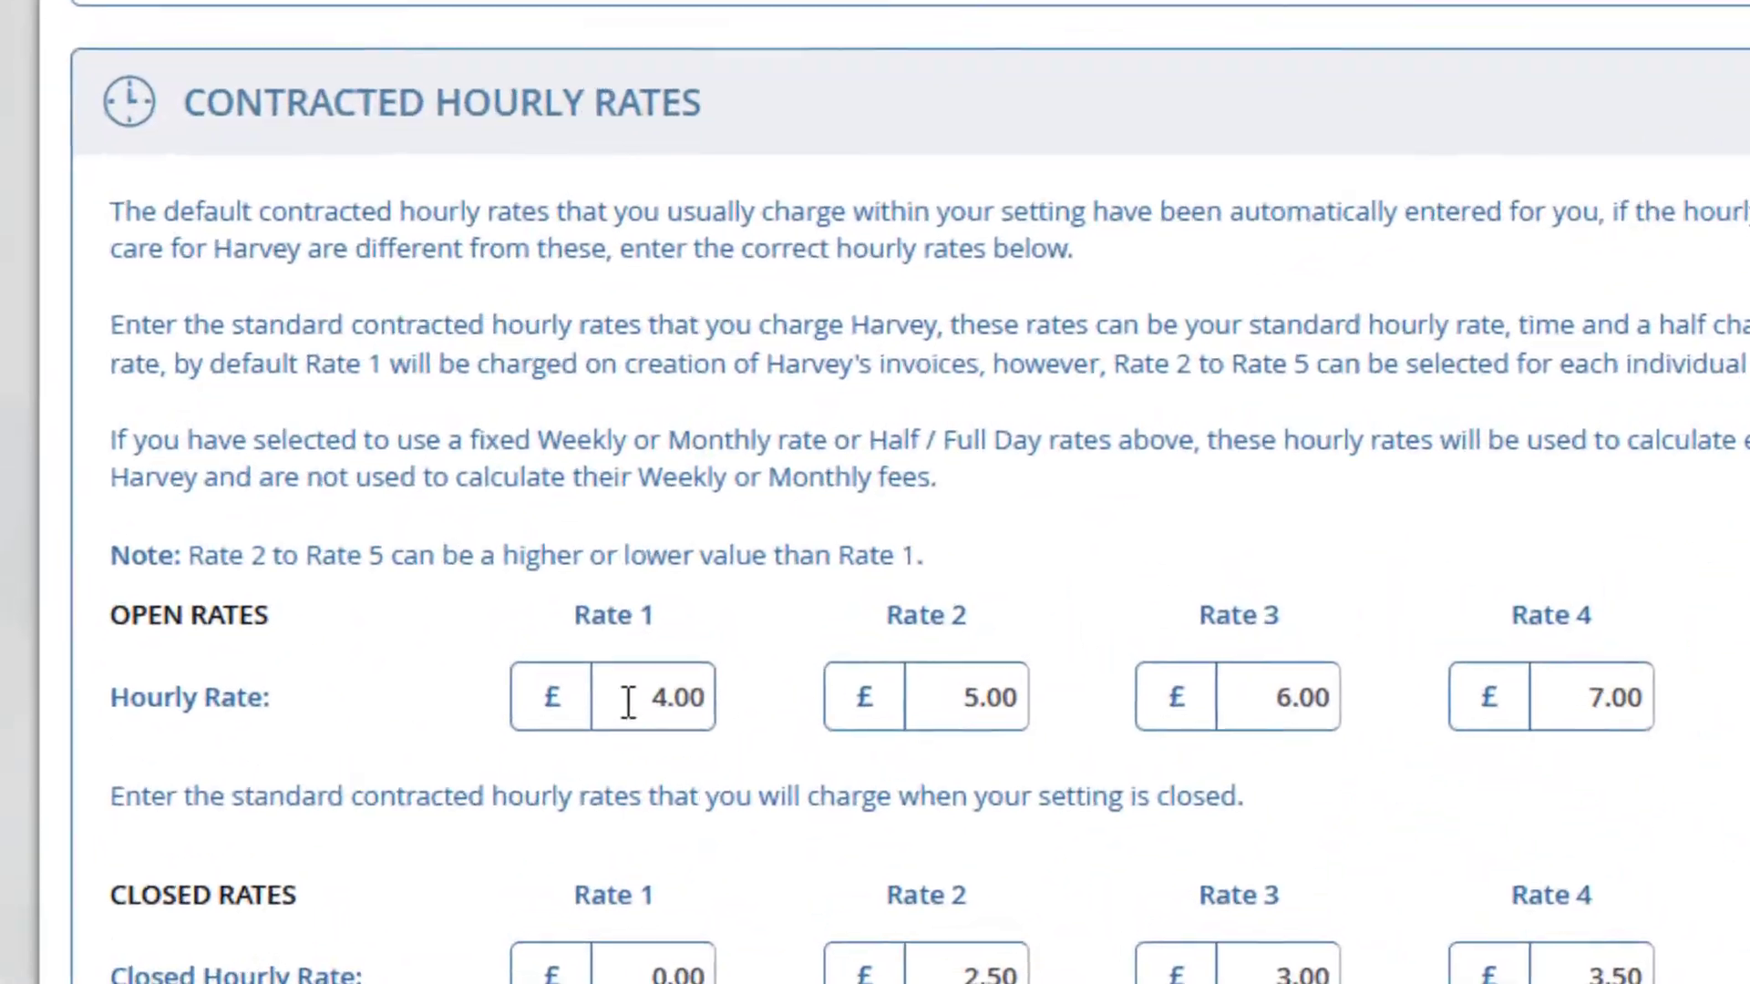
pyautogui.moveTo(628, 558); pyautogui.dragTo(697, 557)
pyautogui.click(676, 606)
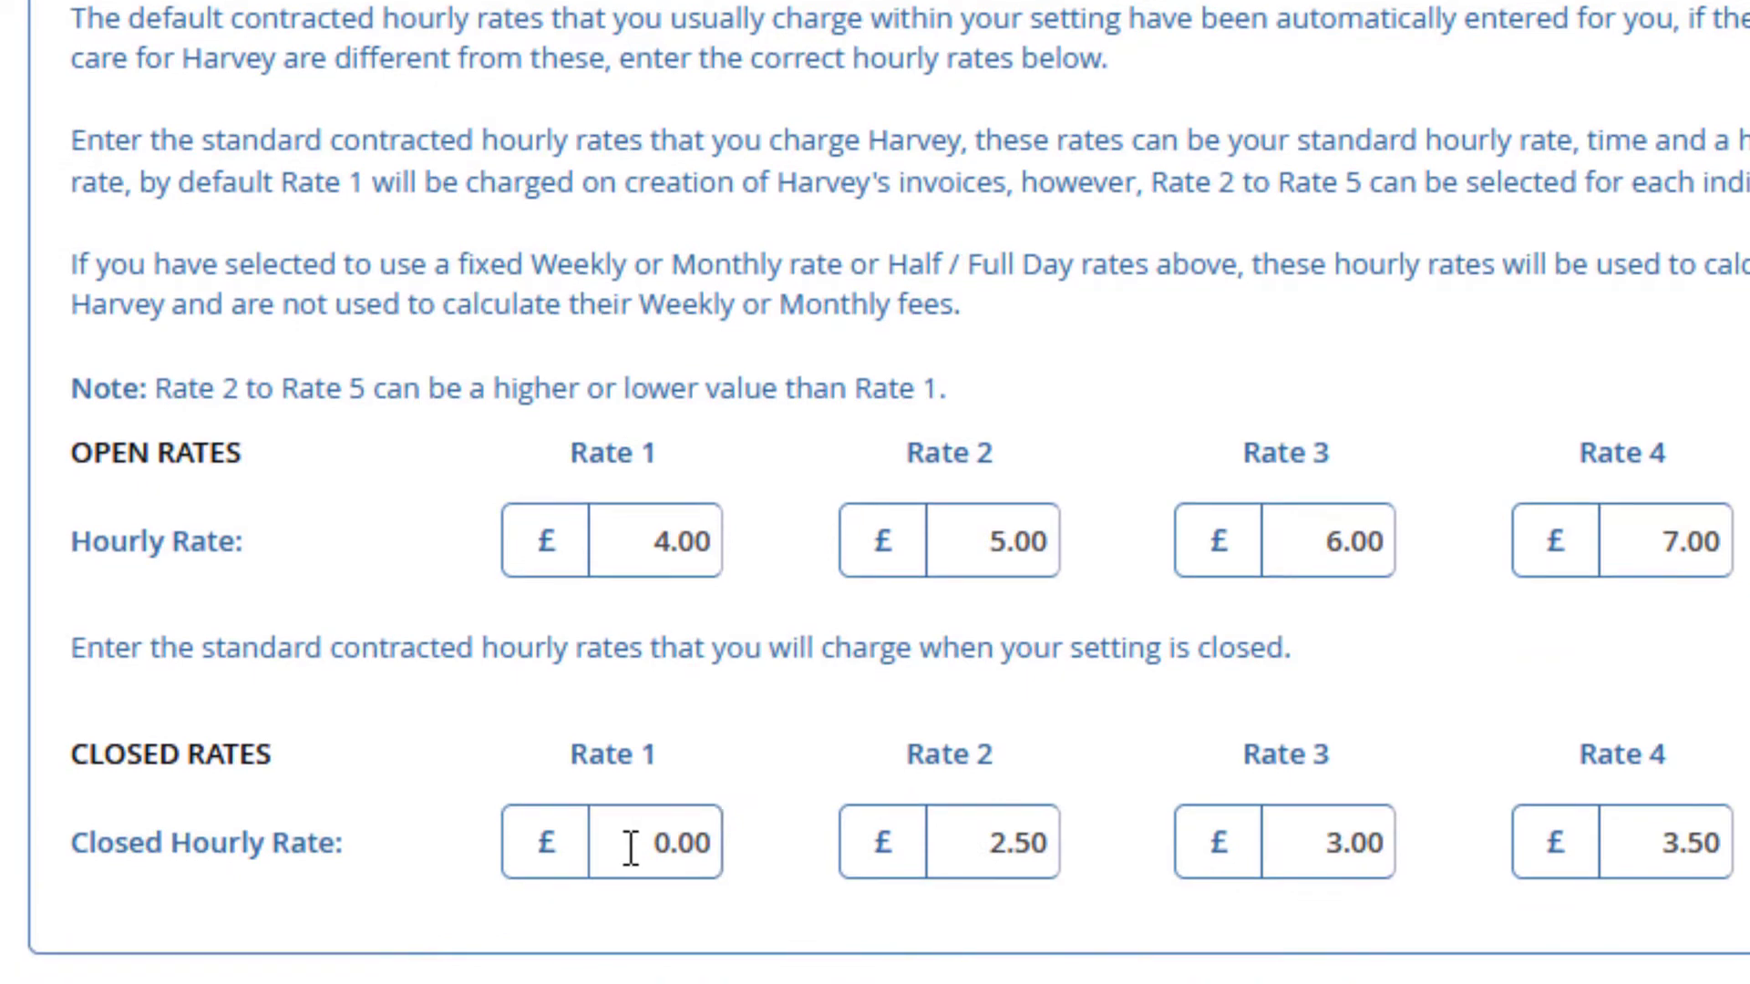
pyautogui.moveTo(610, 861); pyautogui.dragTo(715, 849)
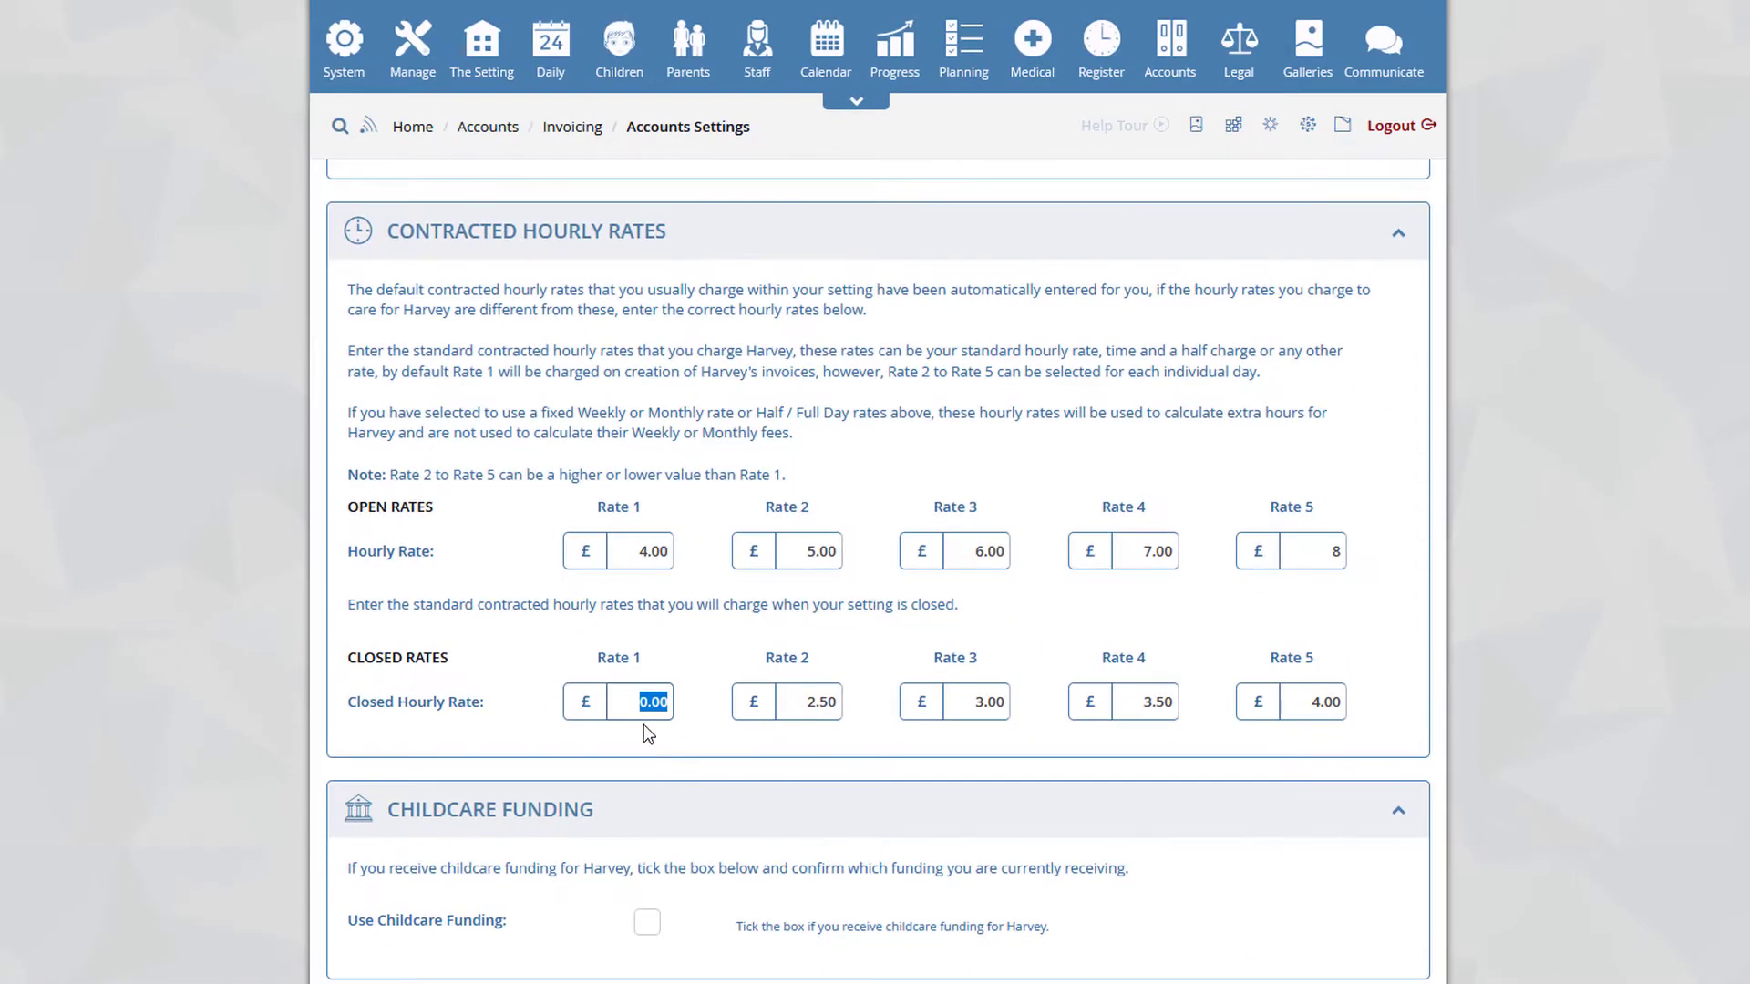
pyautogui.click(630, 704)
pyautogui.moveTo(630, 703); pyautogui.dragTo(712, 703)
pyautogui.write('1')
pyautogui.click(626, 756)
# - Turn on childcare funding for the child and choose 2 Year Old as the funding received
pyautogui.scroll(-5, 665, 778)
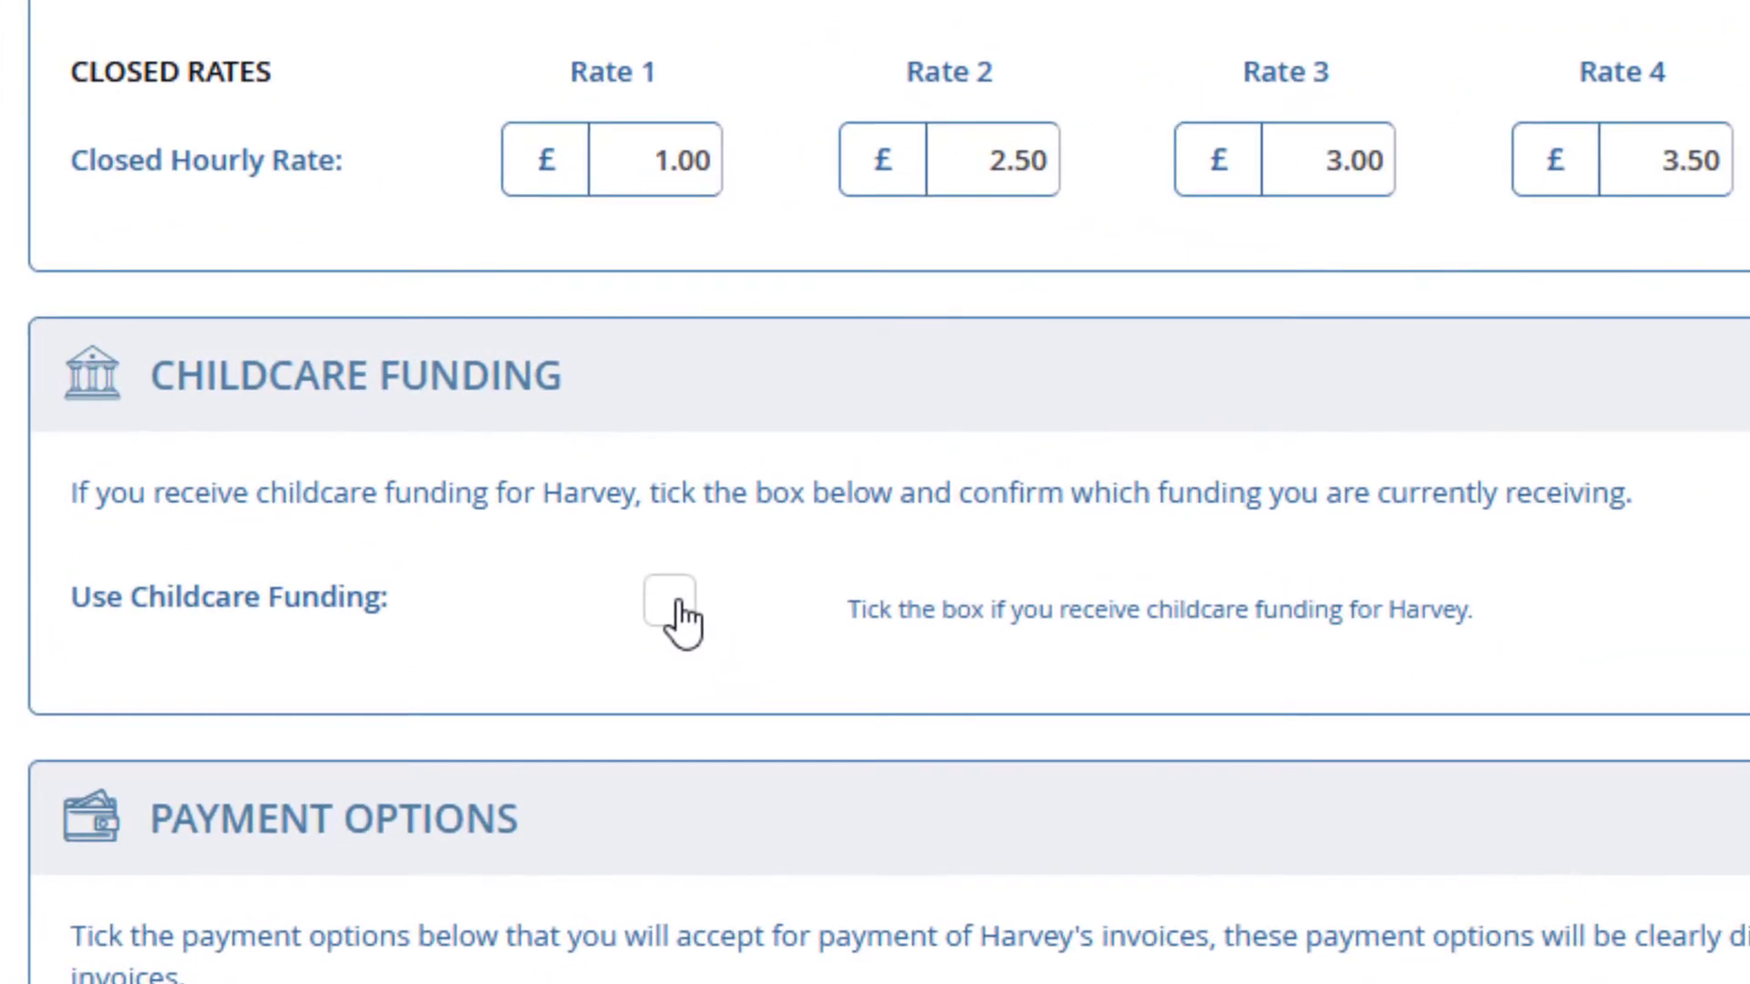
pyautogui.click(649, 472)
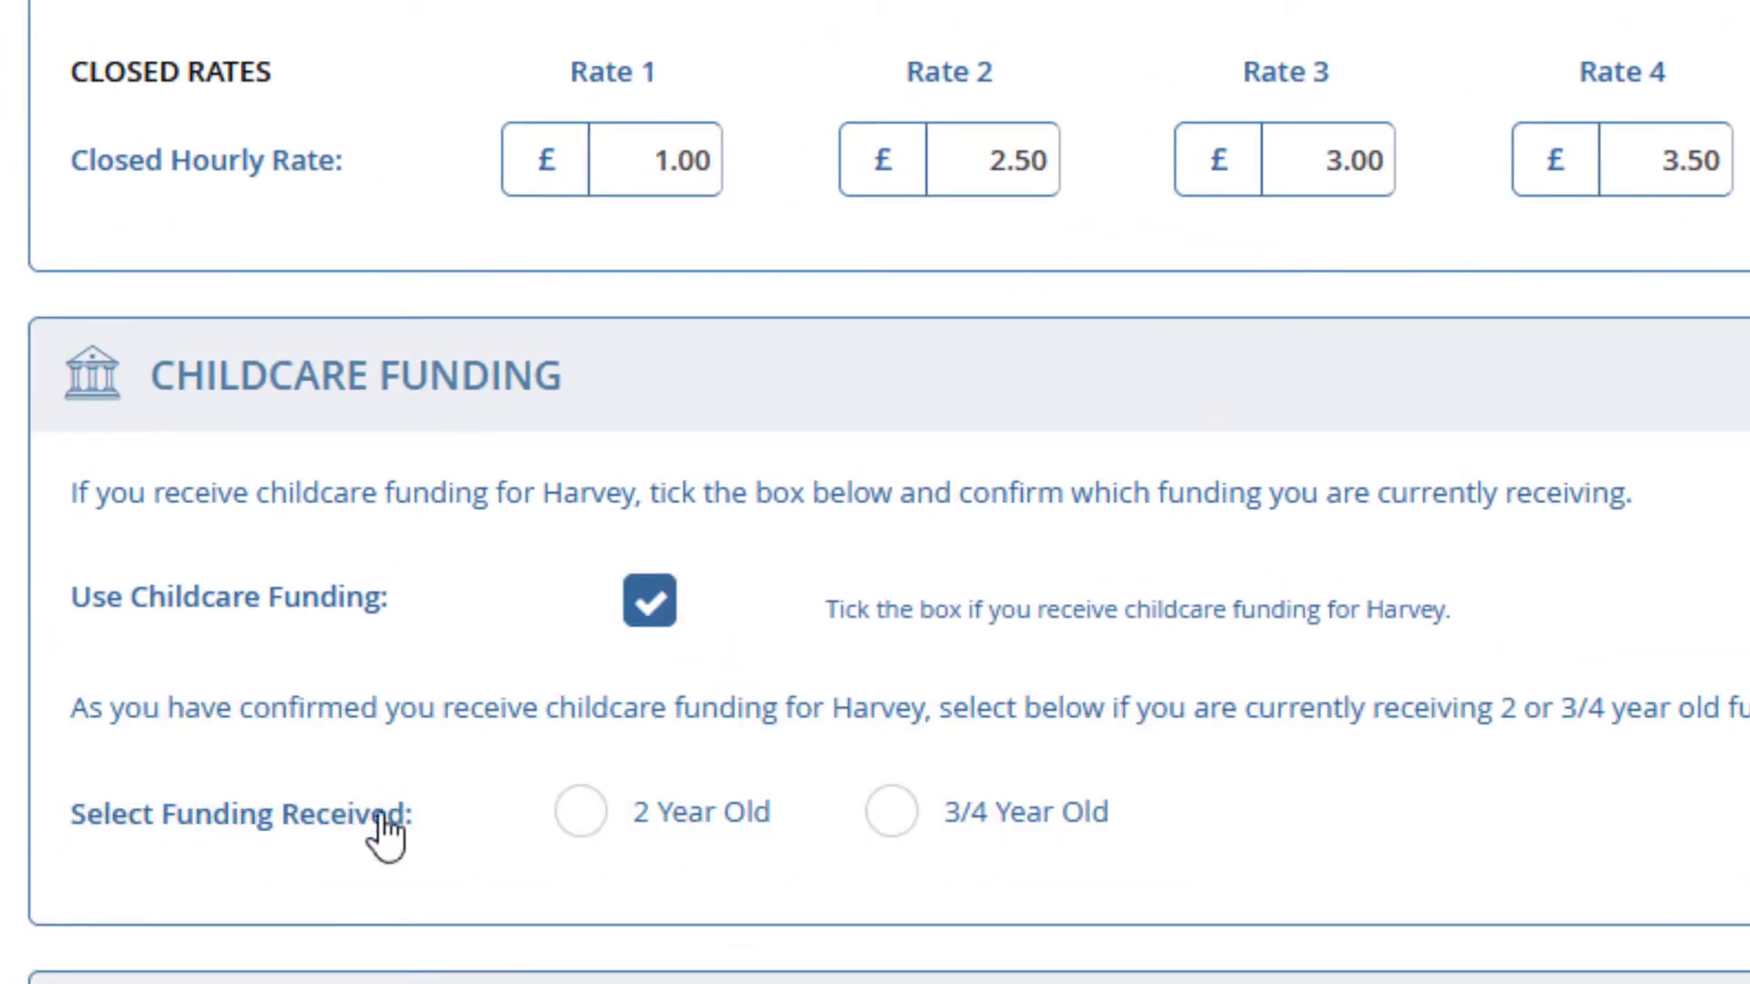
pyautogui.click(582, 812)
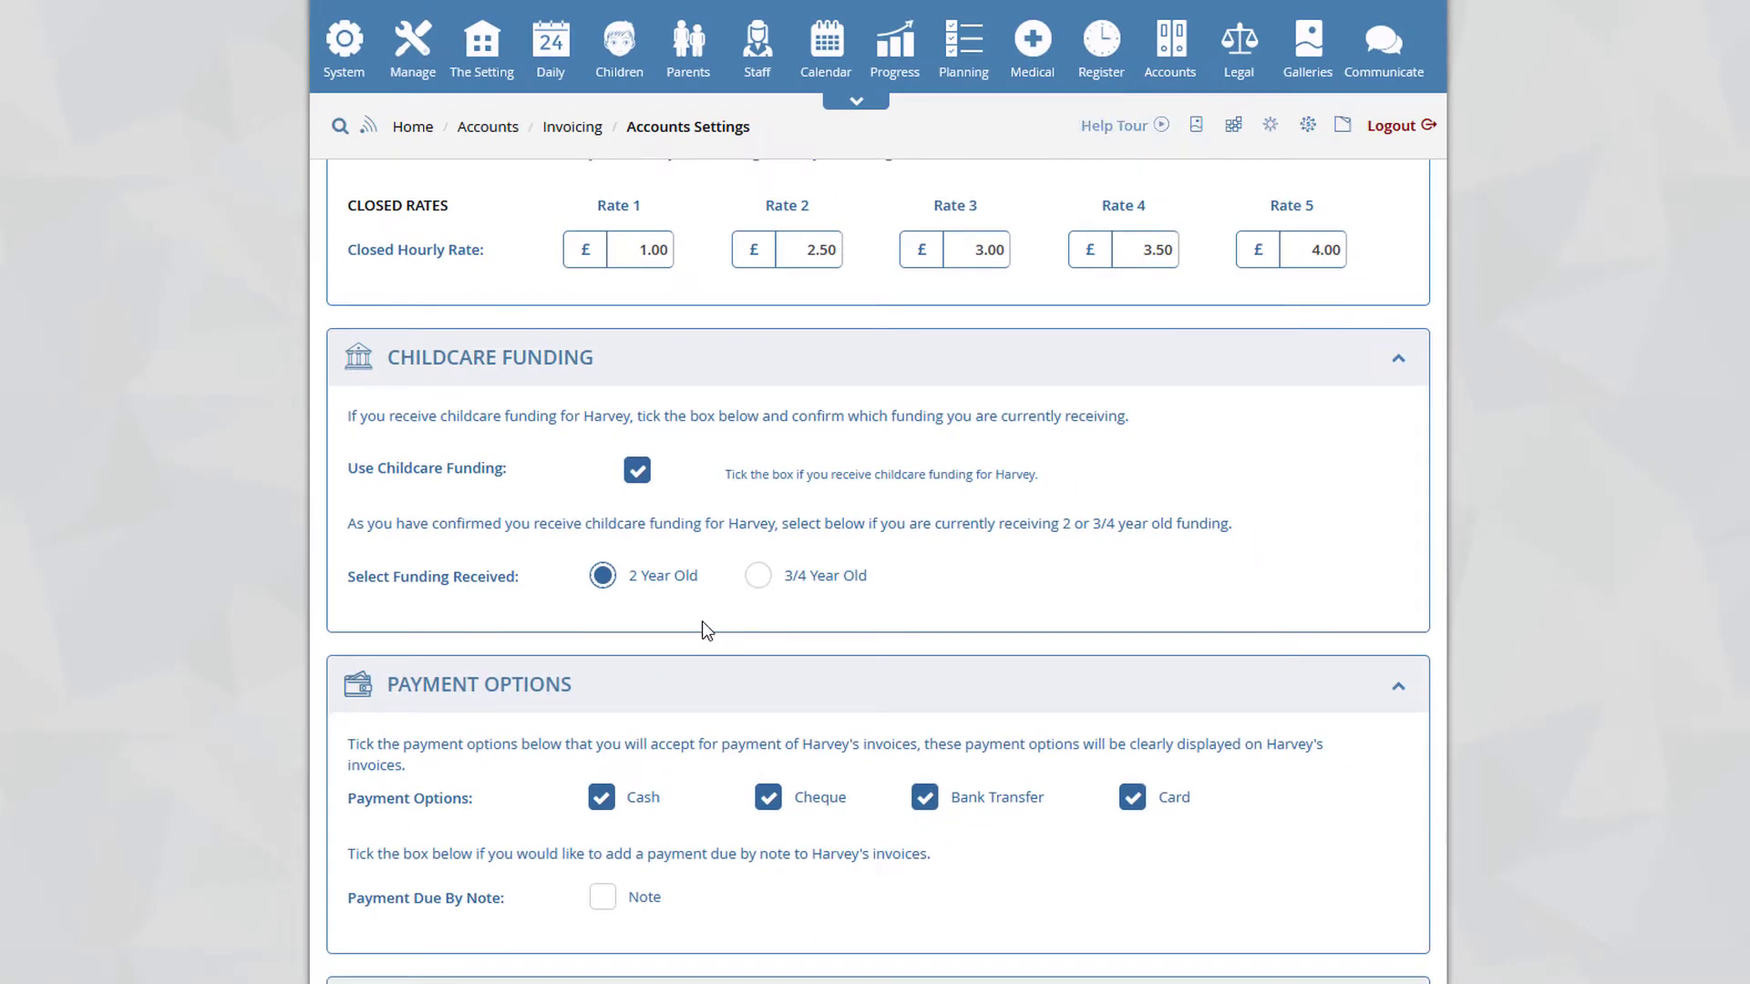
pyautogui.scroll(-4, 706, 628)
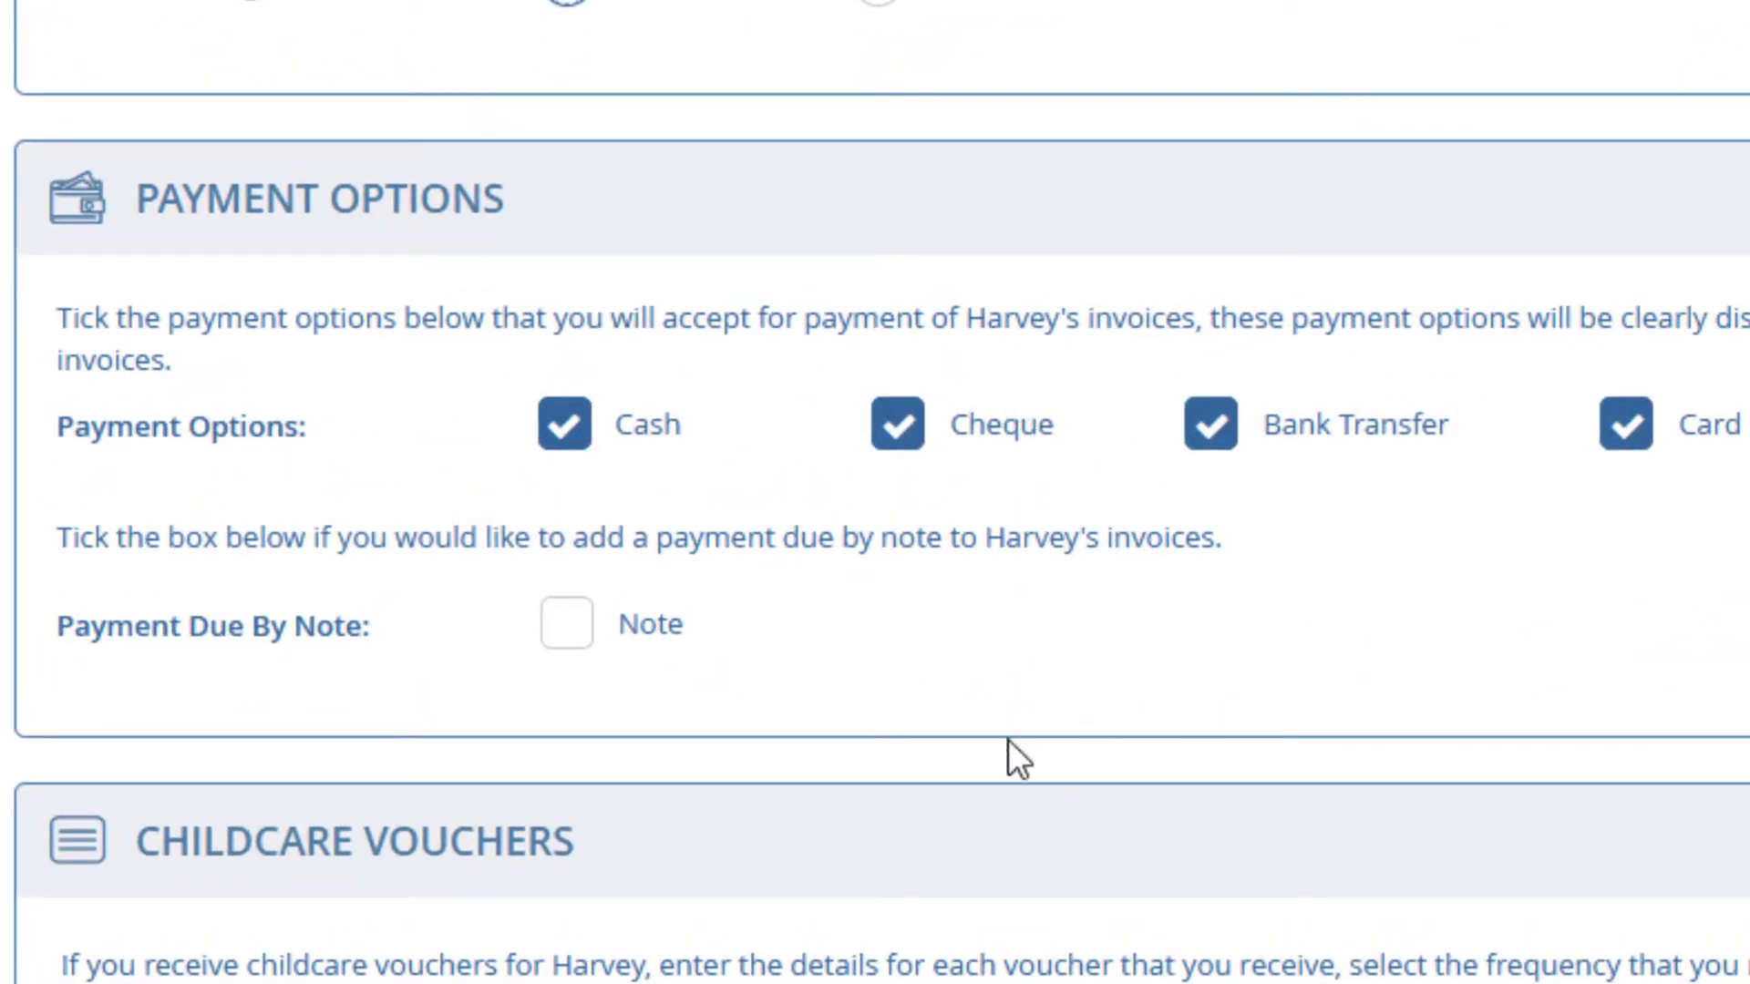
# - Switch the payment due by note on and off for the child's invoices
pyautogui.click(579, 656)
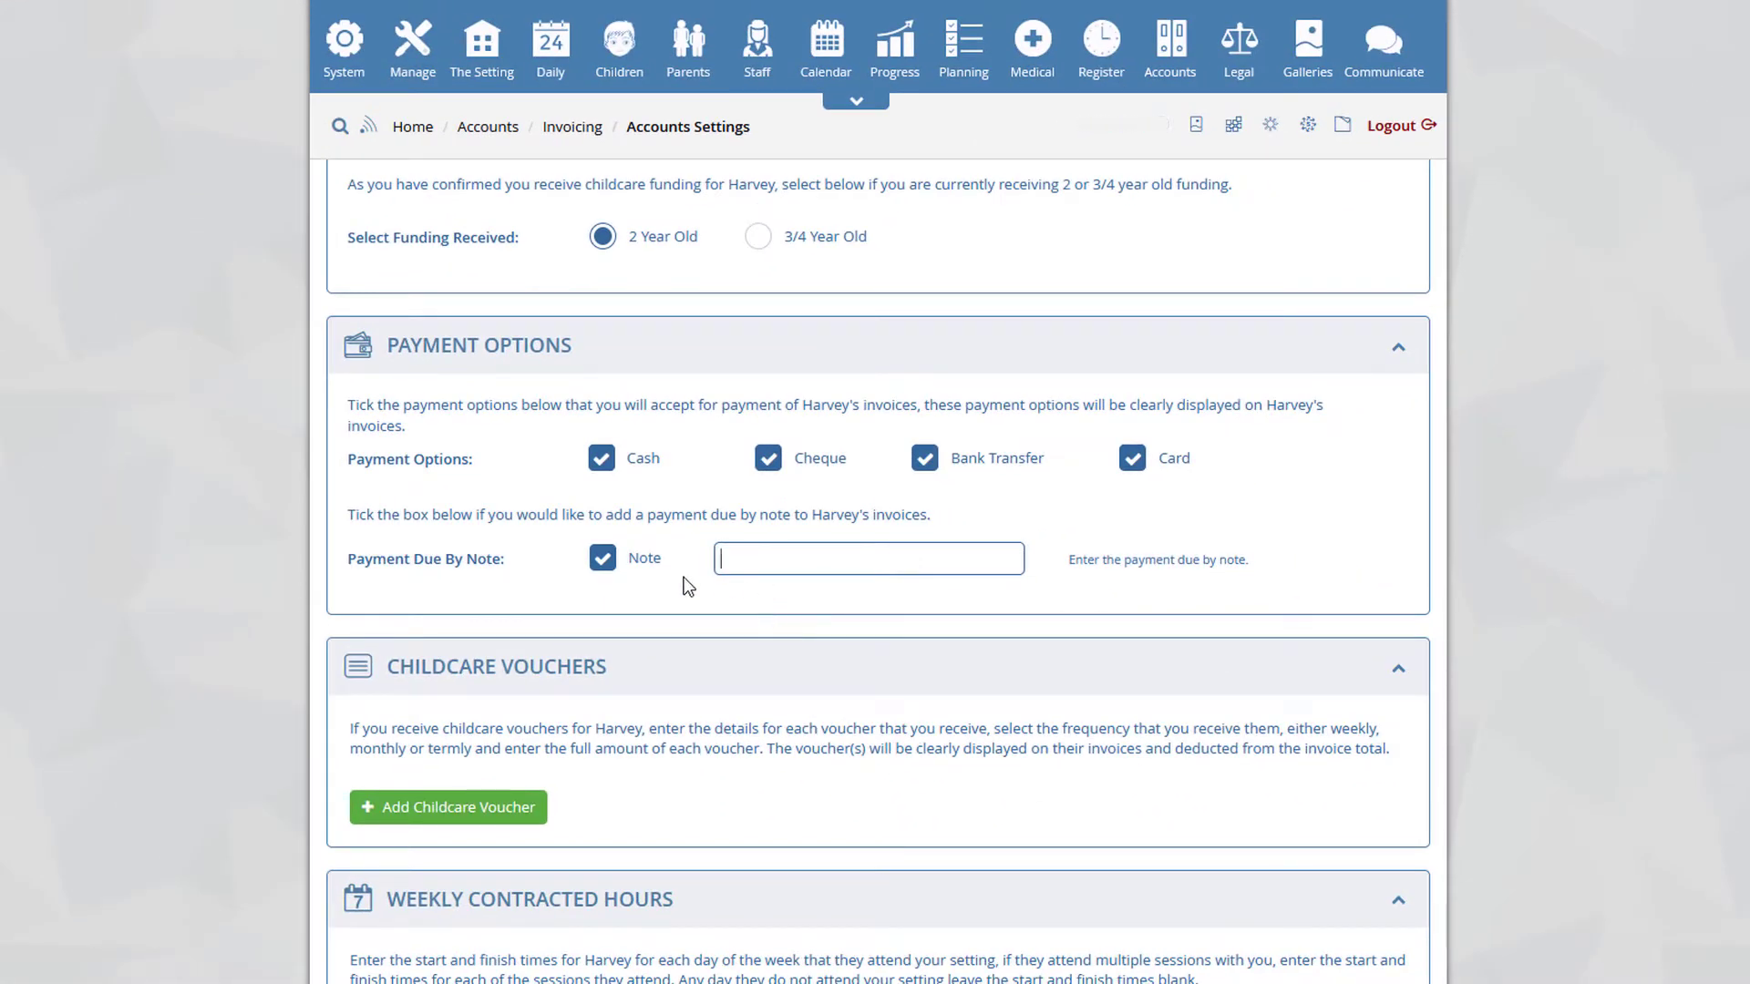
pyautogui.click(605, 561)
# - Add a childcare voucher entry for the child and check the frequency options it offers
pyautogui.scroll(-3, 845, 670)
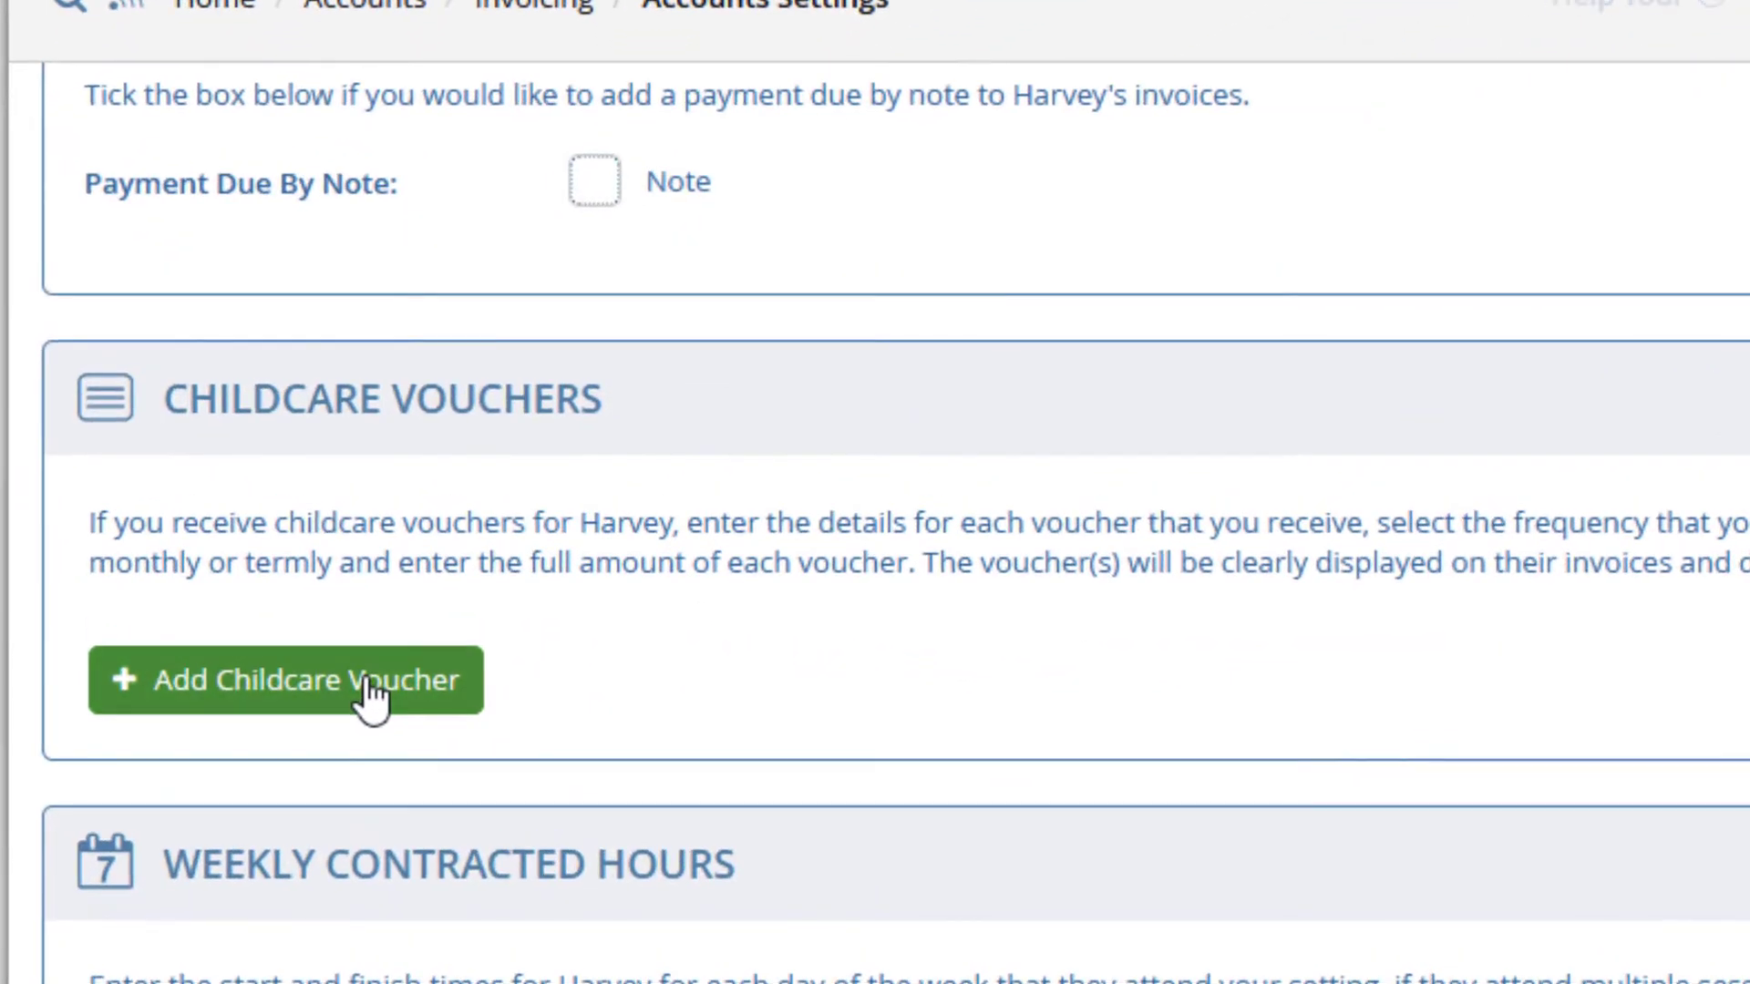
pyautogui.click(371, 697)
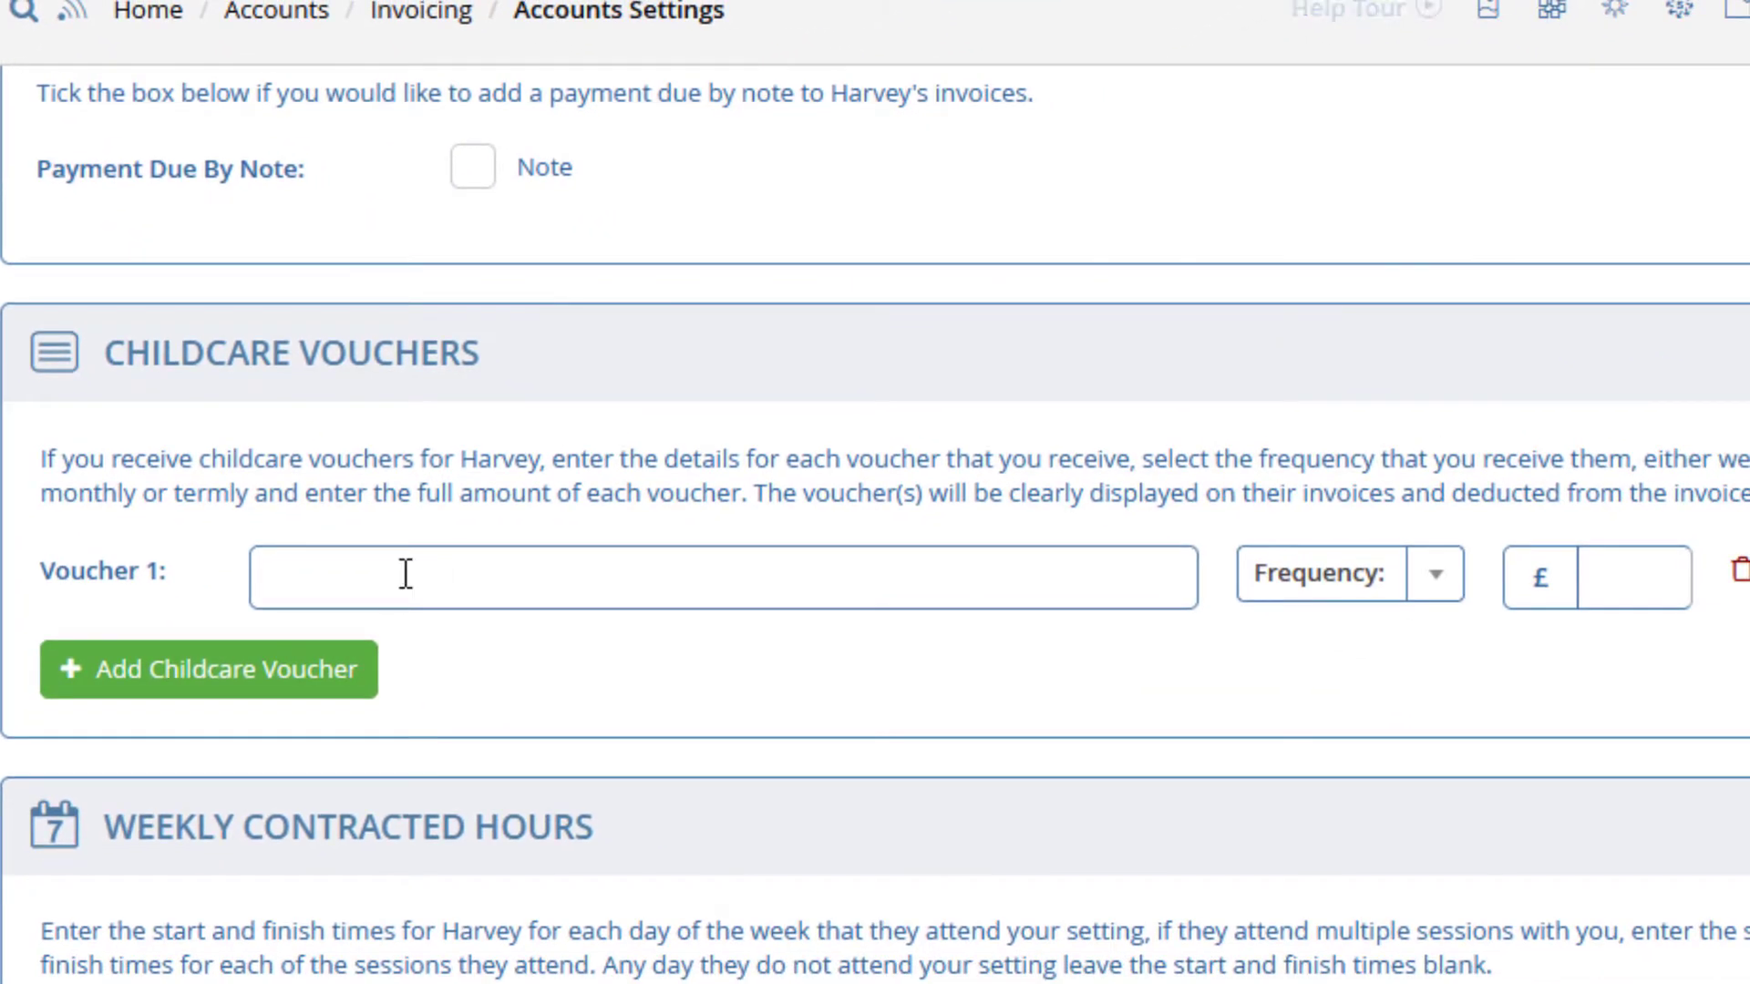
pyautogui.click(1435, 584)
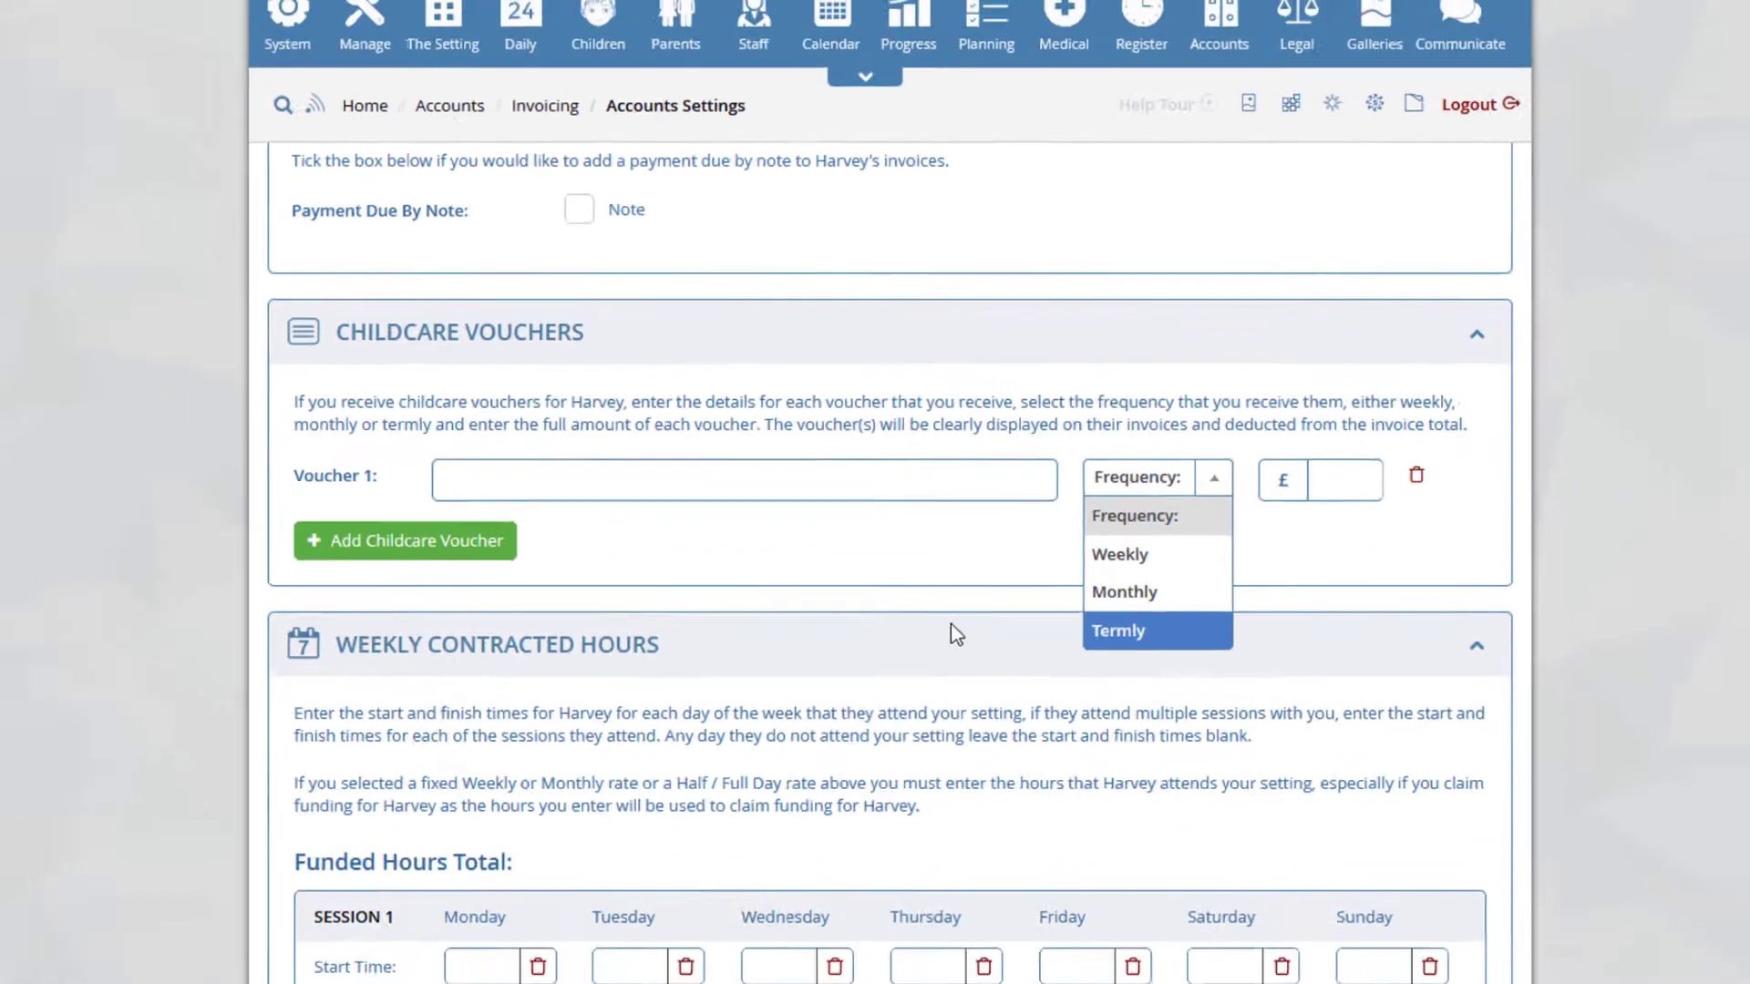
pyautogui.click(1036, 796)
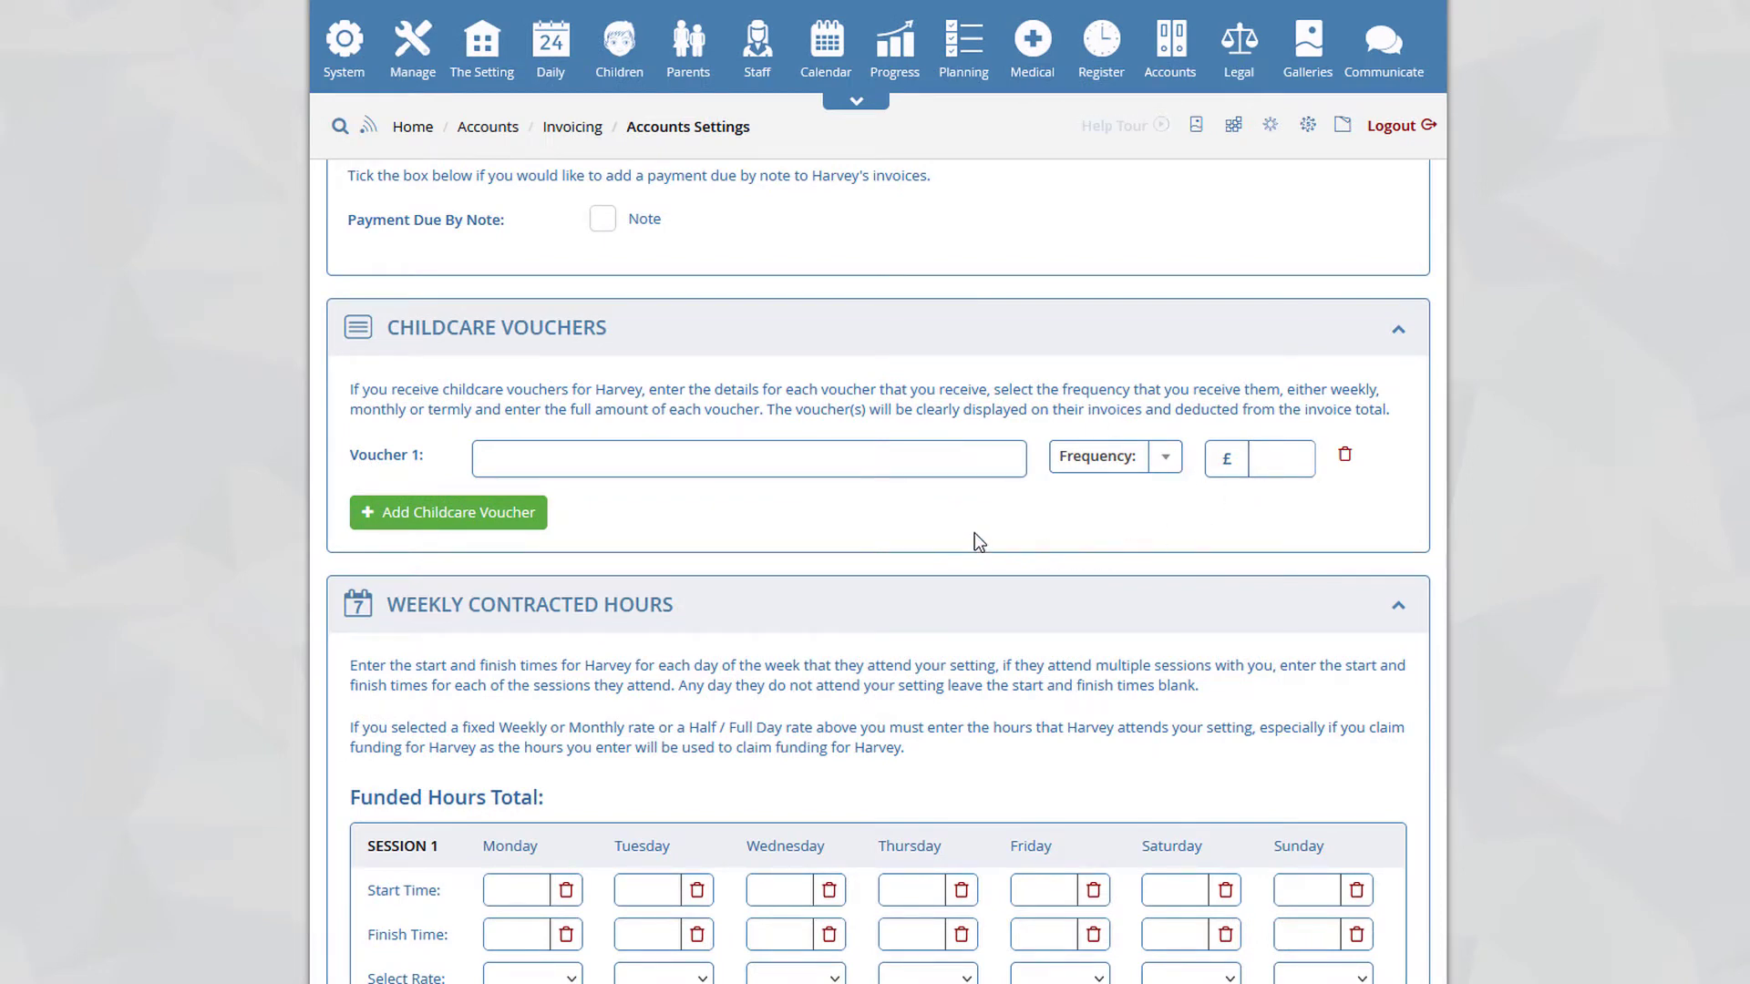
# - Set Monday's Session 1 in the weekly contracted hours to 08:30 start, 15:30 finish and Rate 1
pyautogui.scroll(-3, 944, 534)
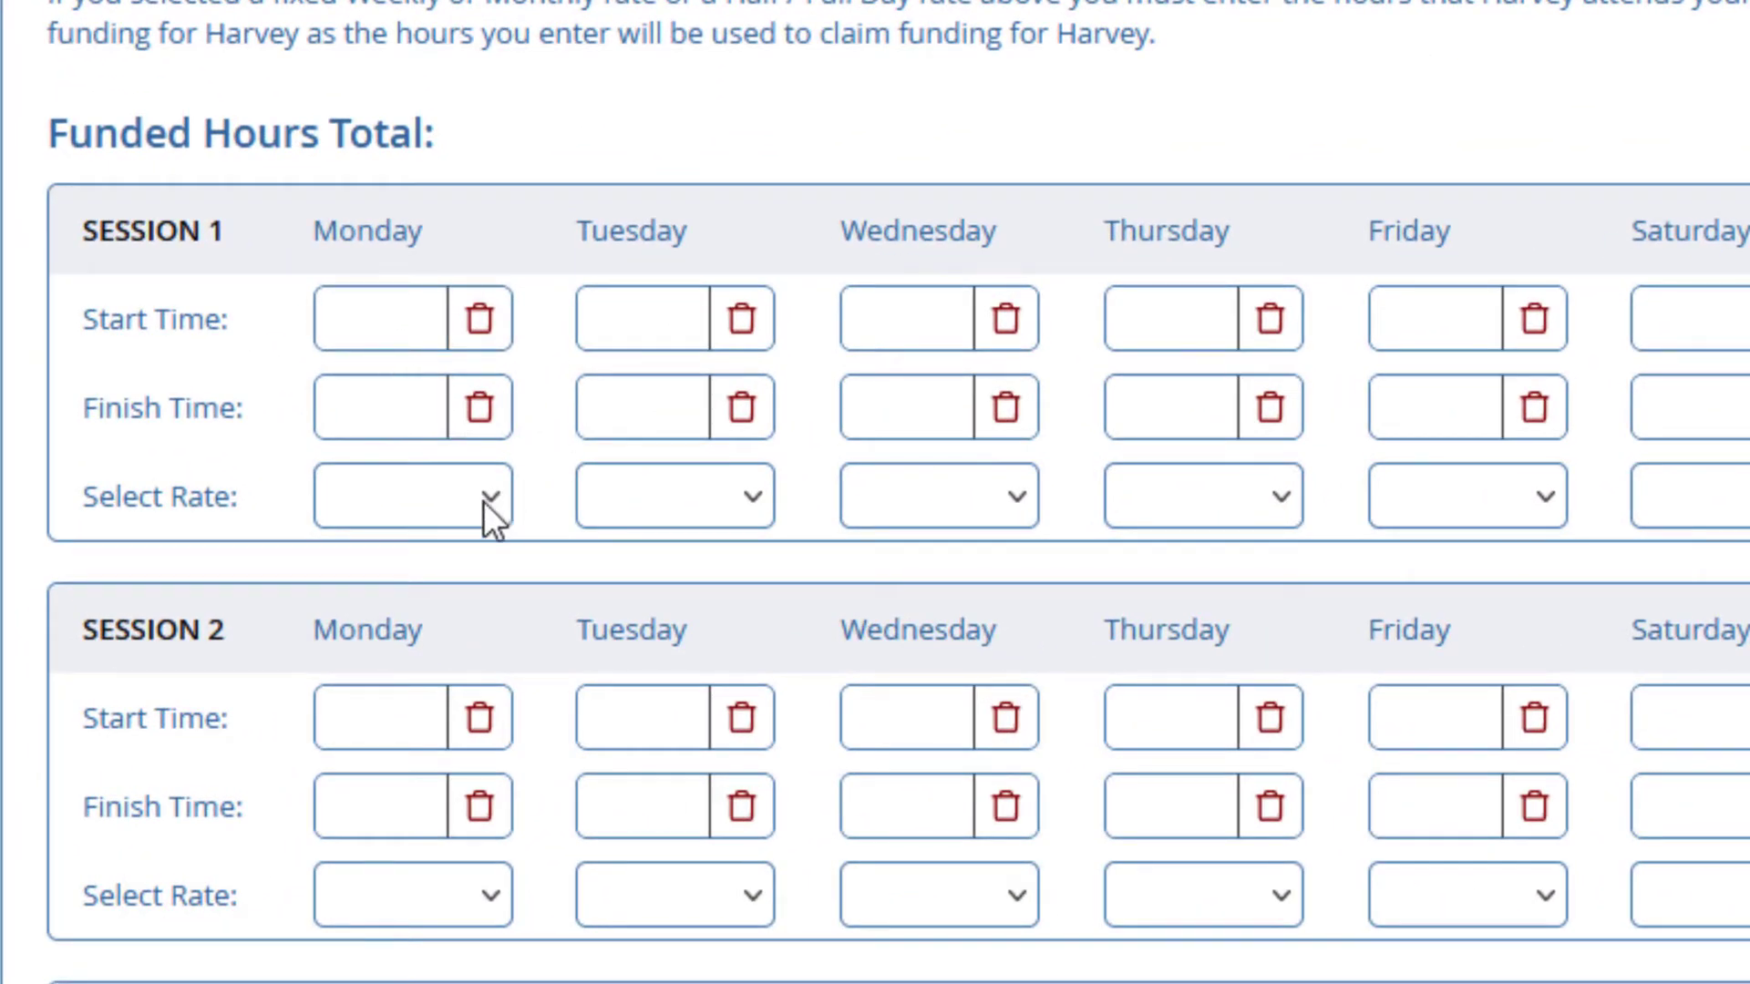
pyautogui.click(375, 318)
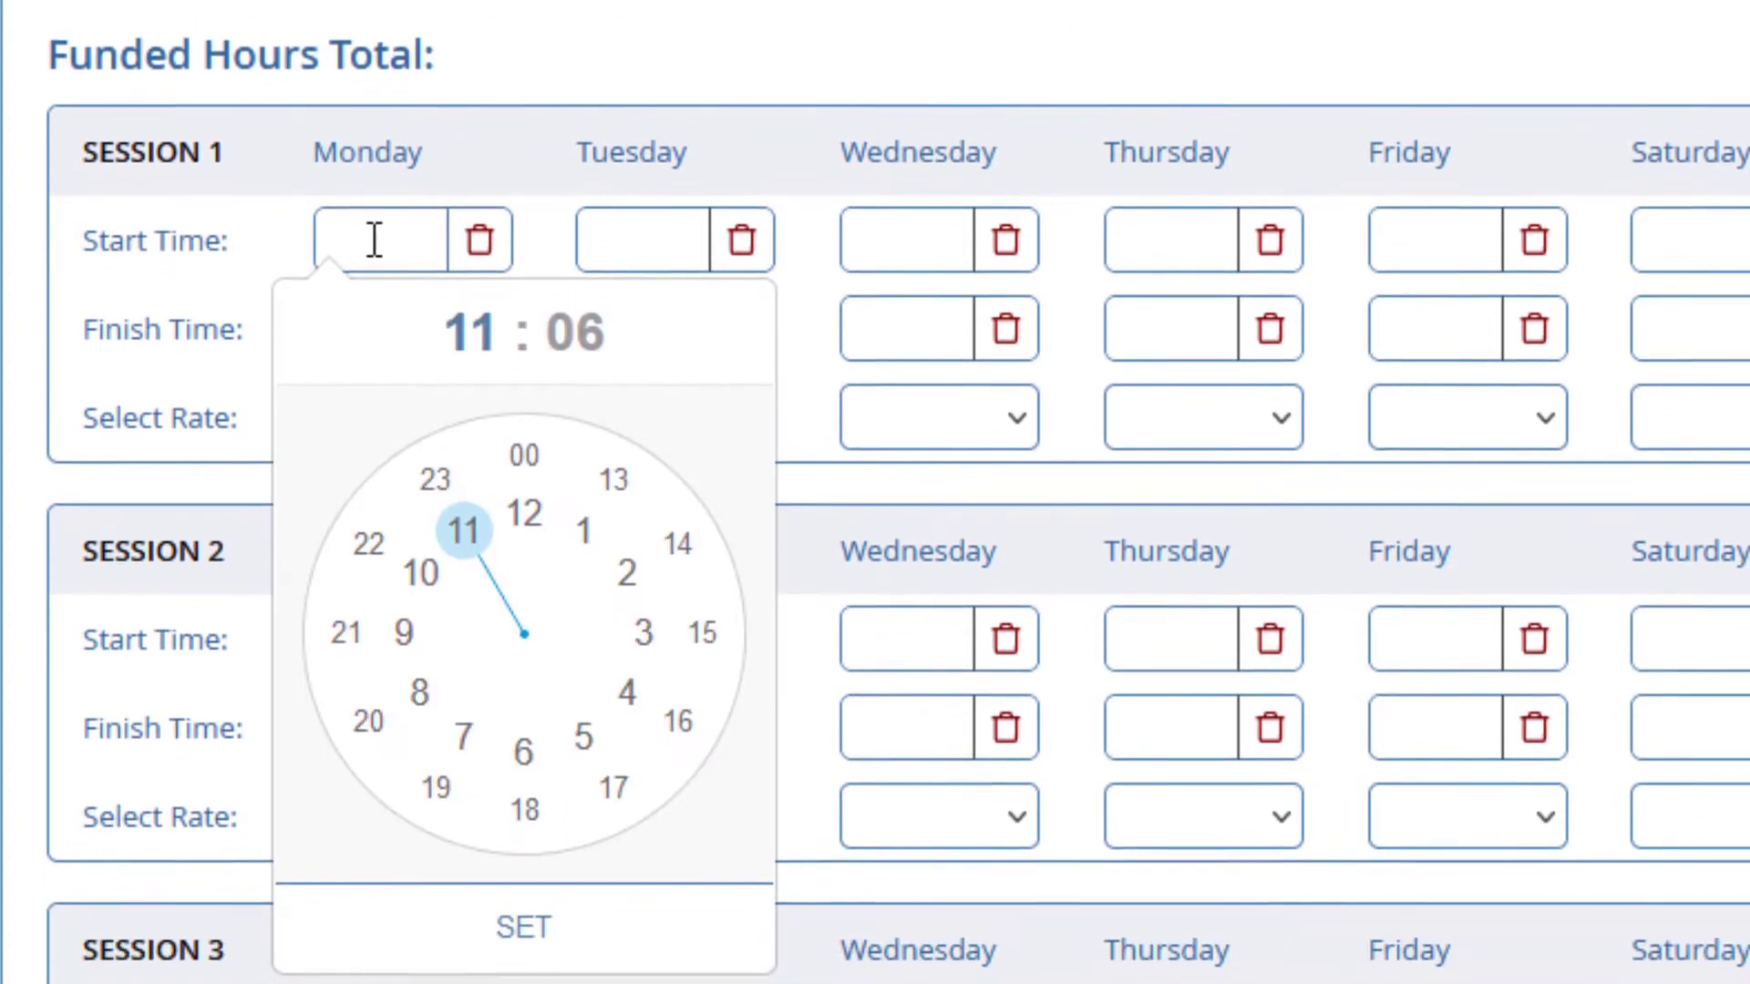
pyautogui.click(436, 703)
pyautogui.click(527, 806)
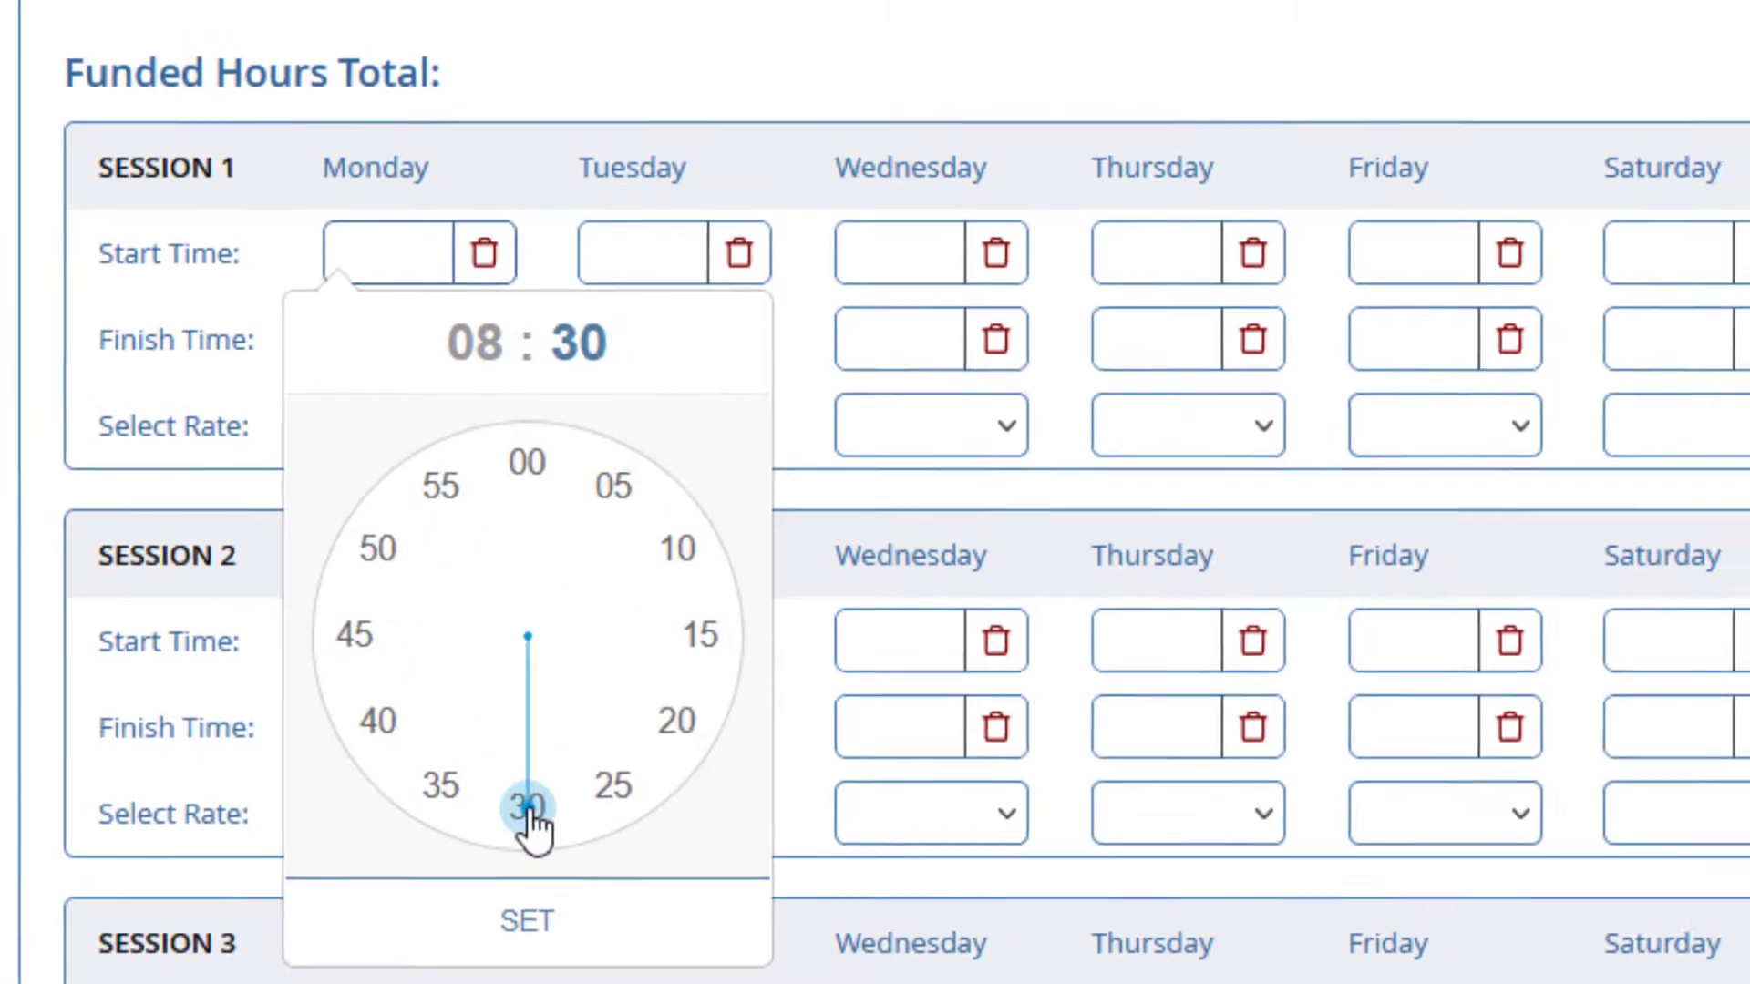
pyautogui.click(524, 922)
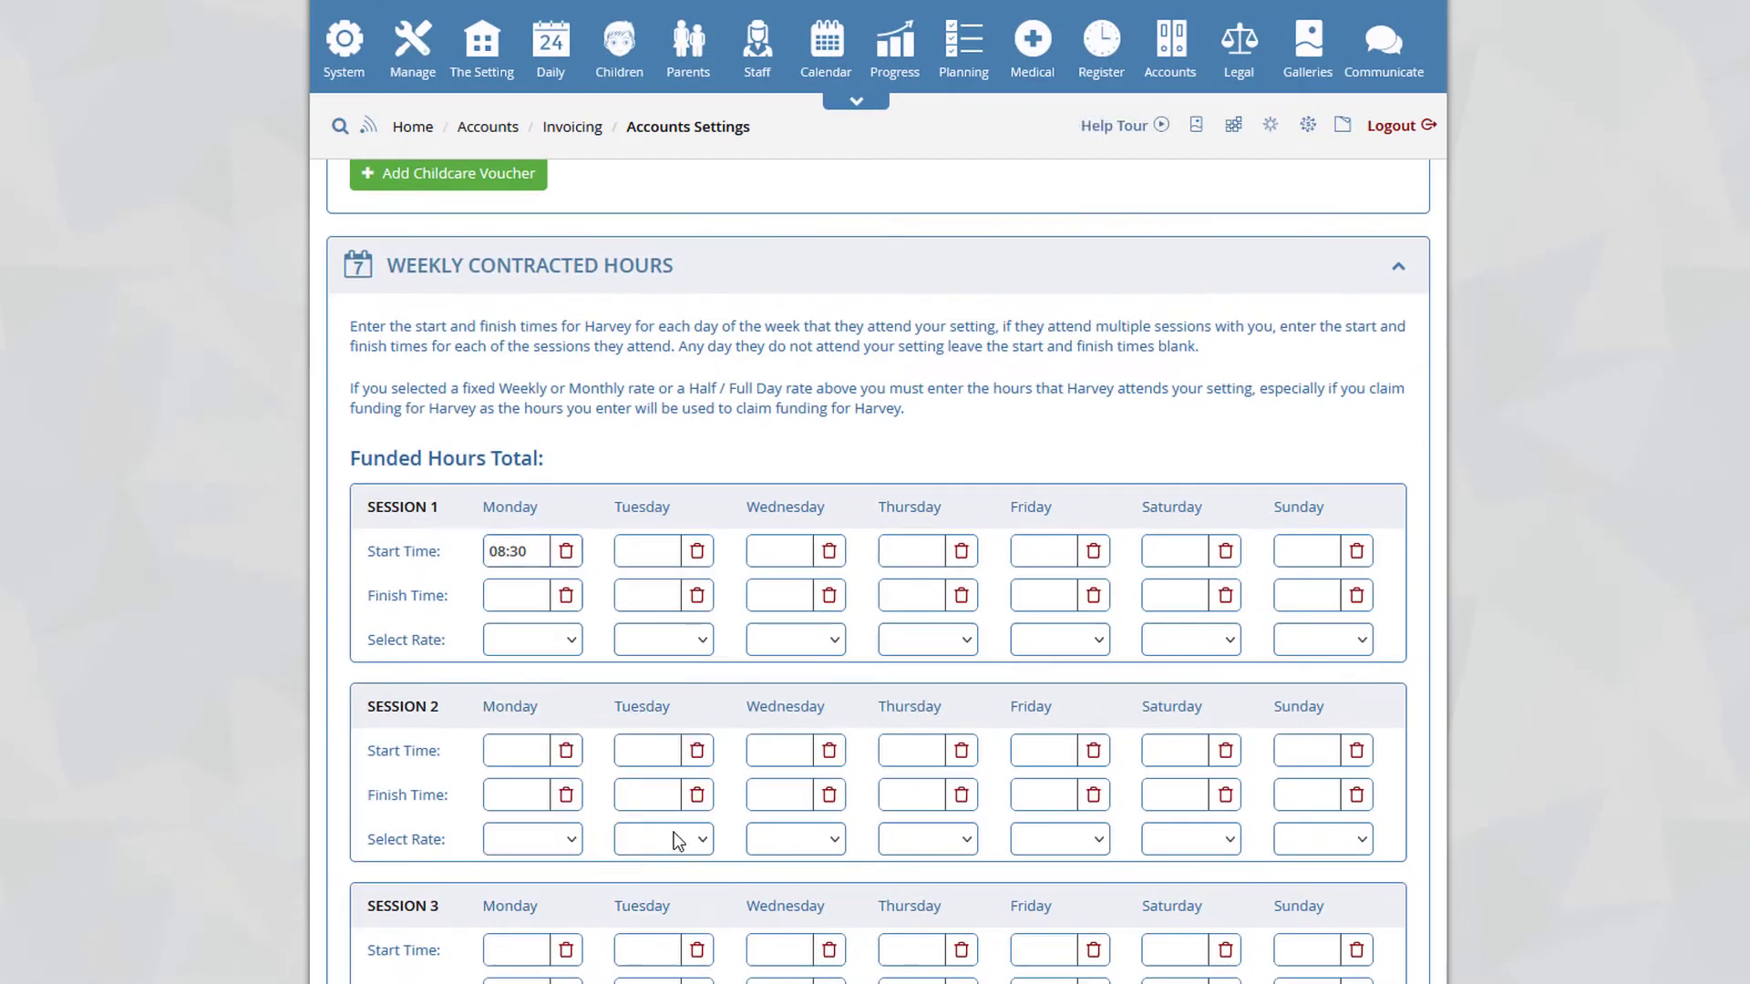
pyautogui.click(510, 597)
pyautogui.click(677, 795)
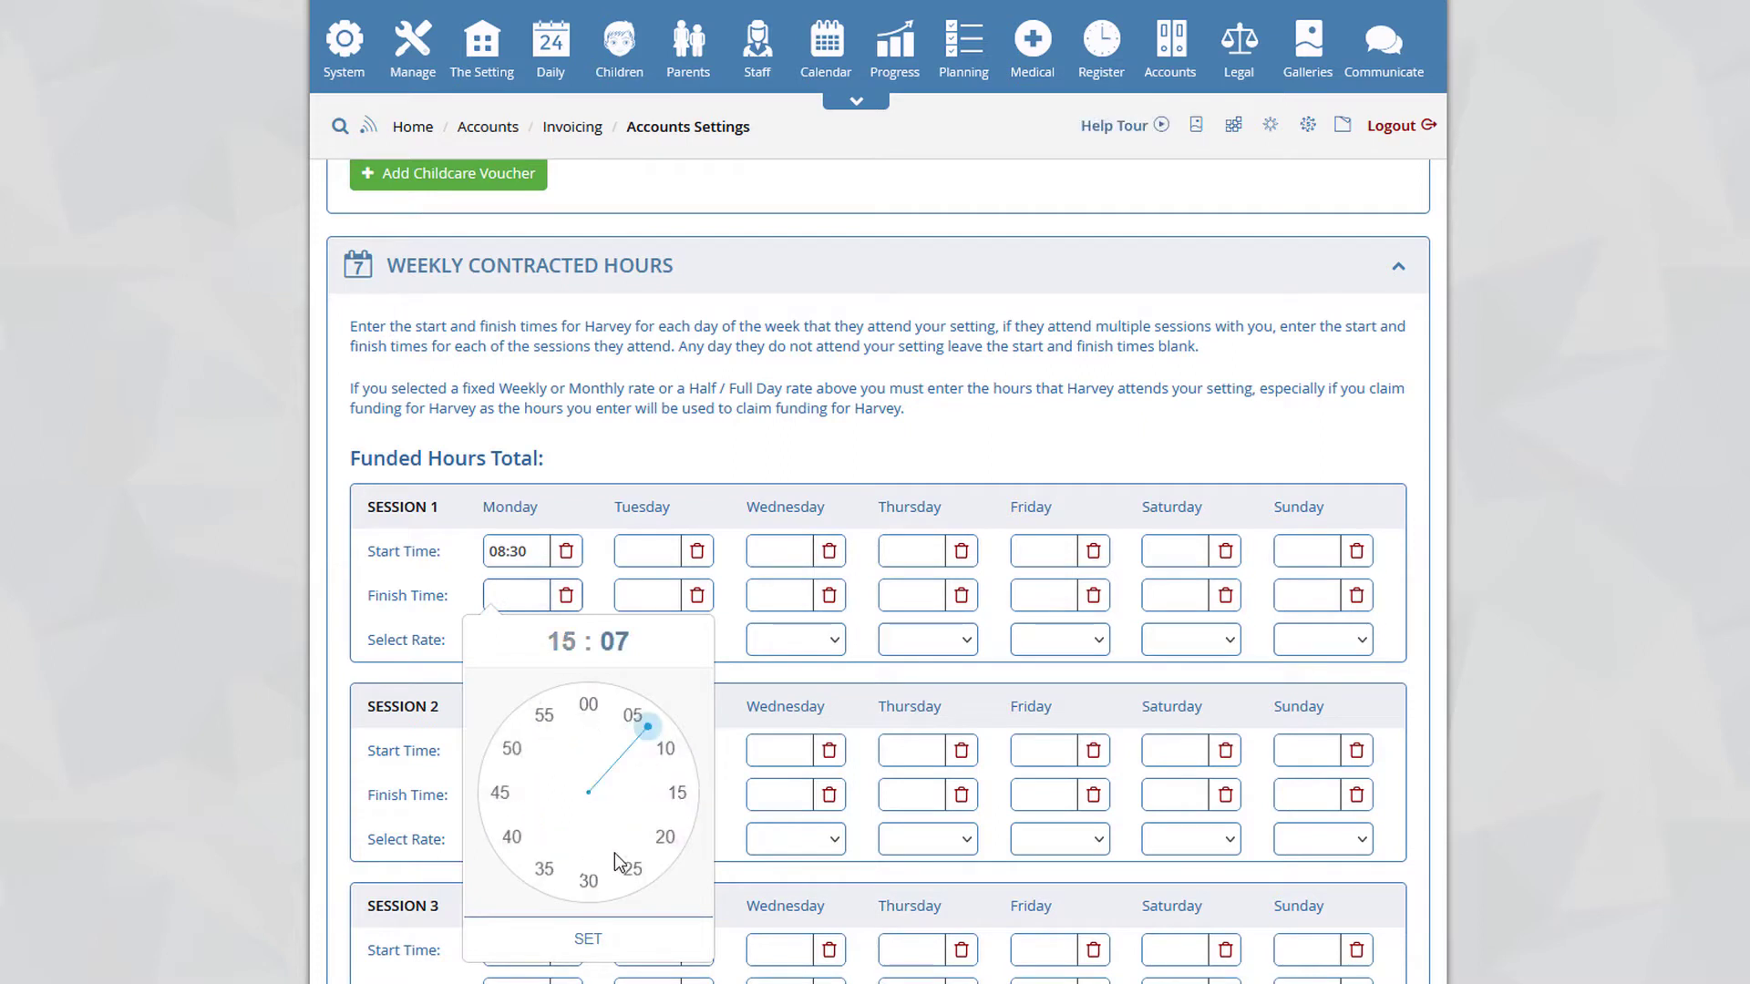
pyautogui.click(588, 879)
pyautogui.click(602, 939)
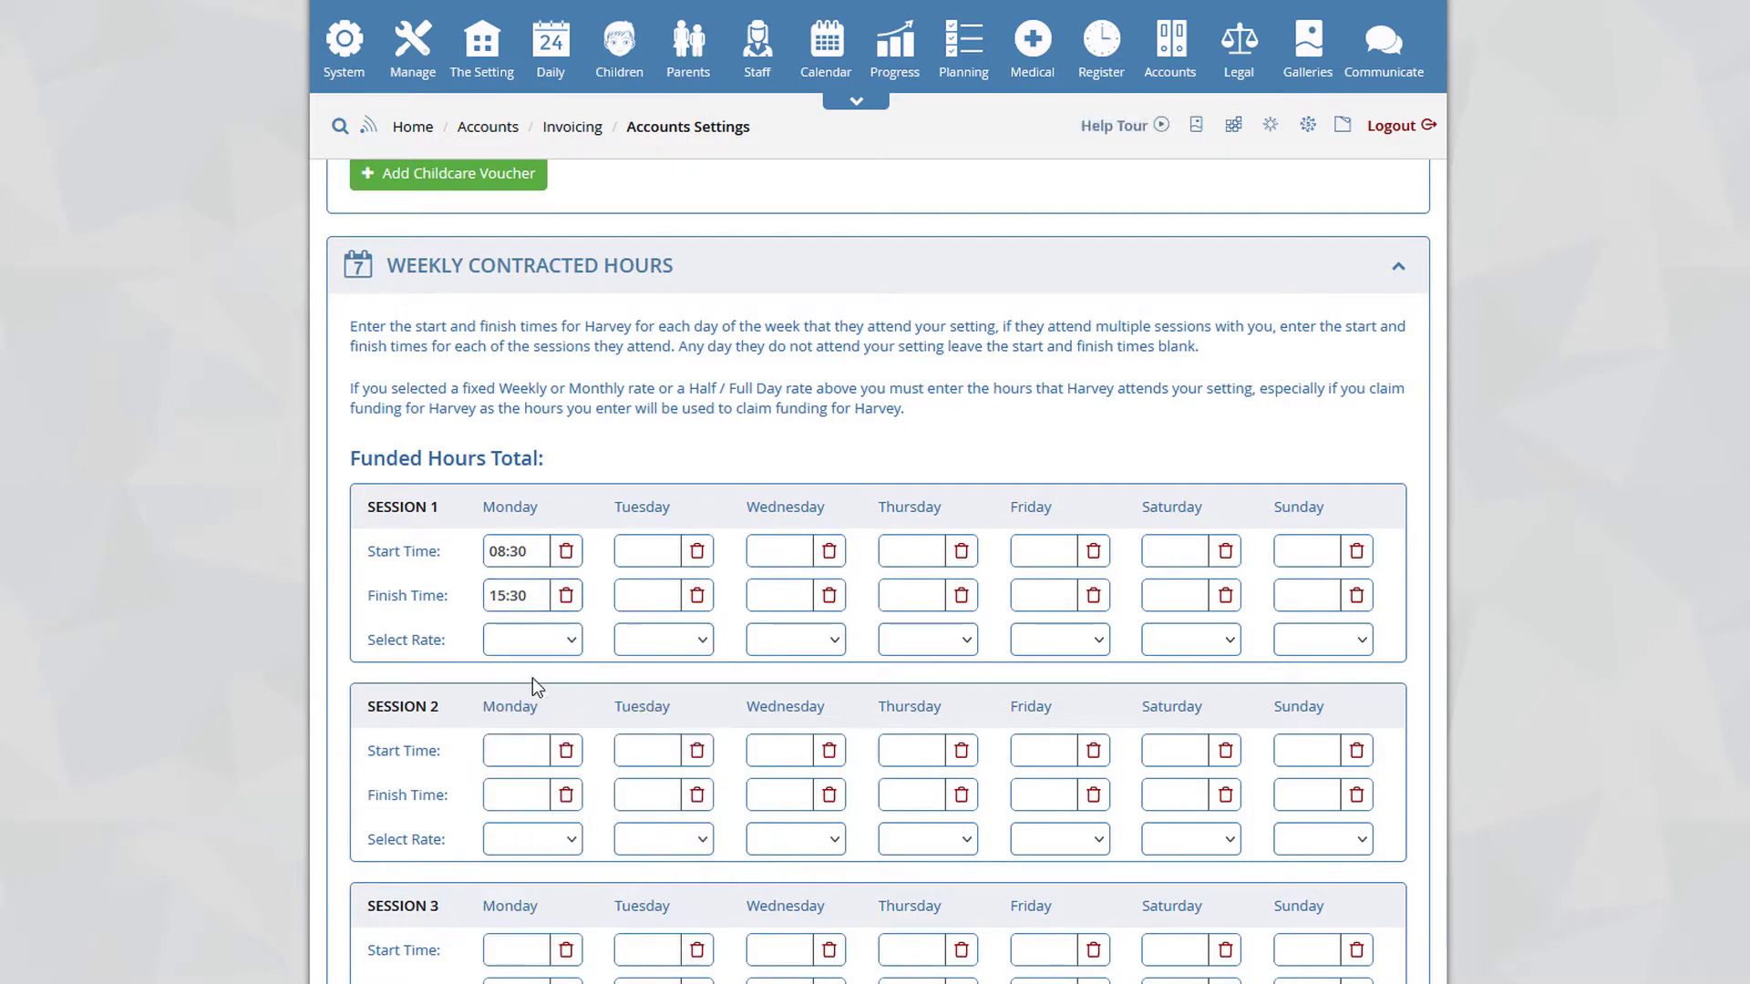
pyautogui.click(570, 642)
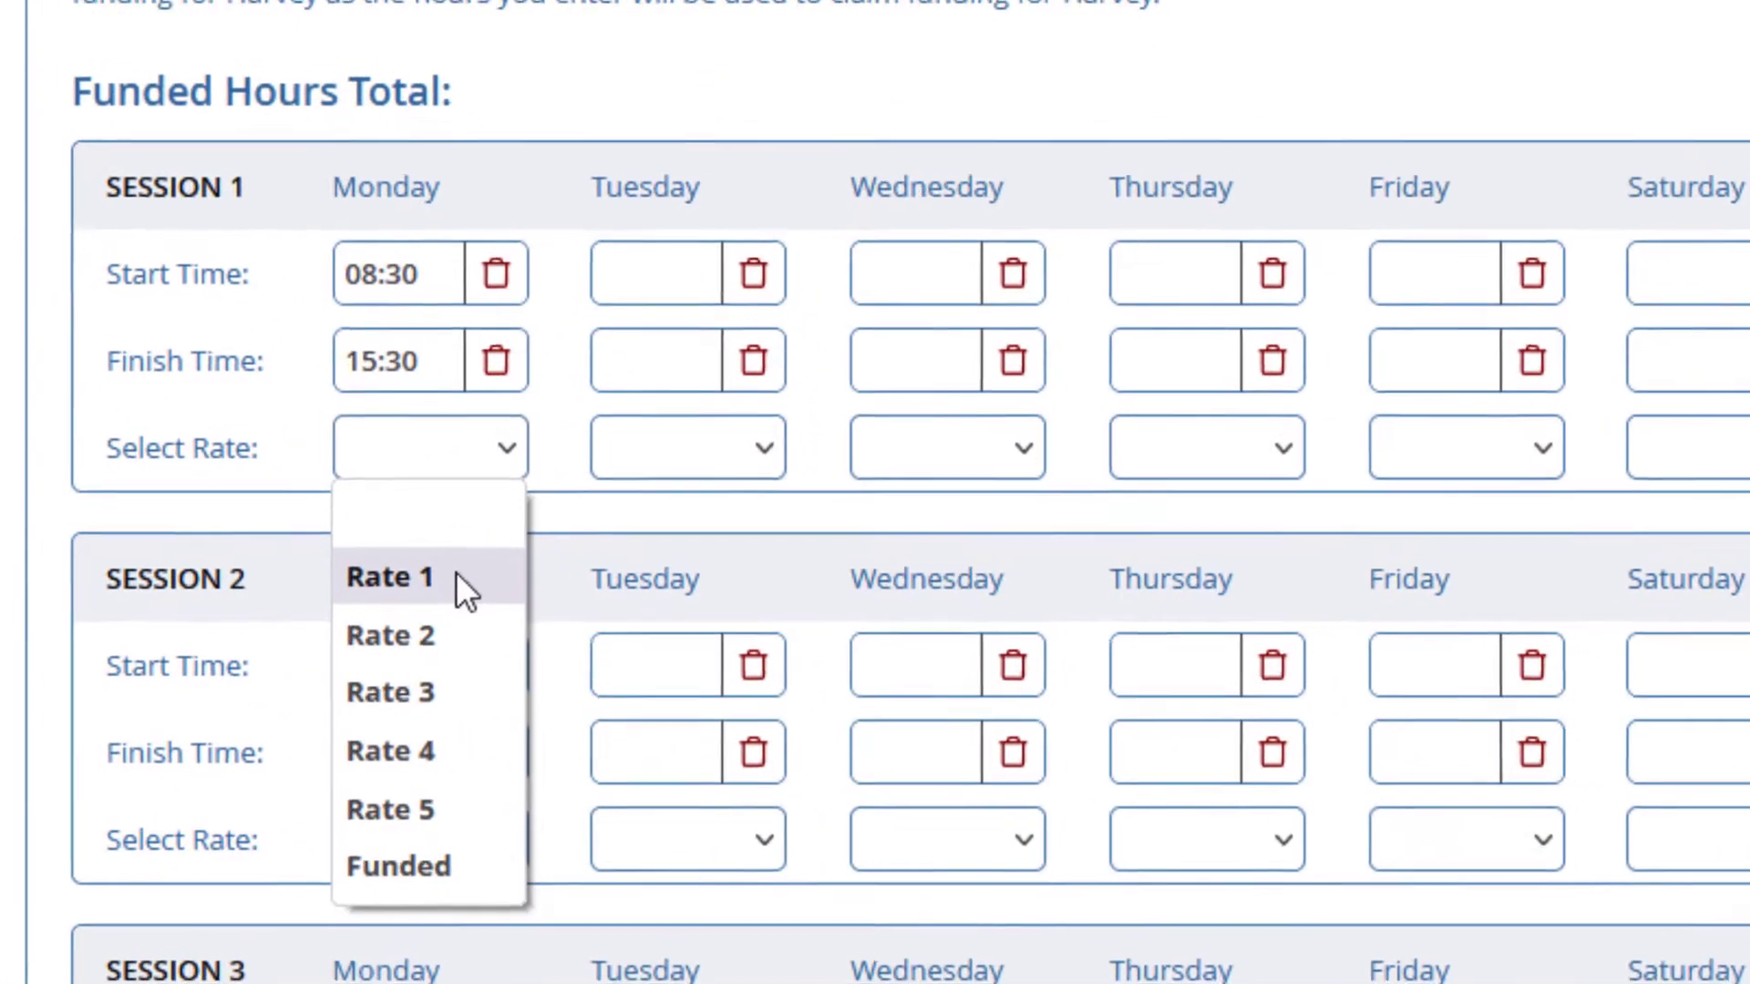
pyautogui.click(454, 574)
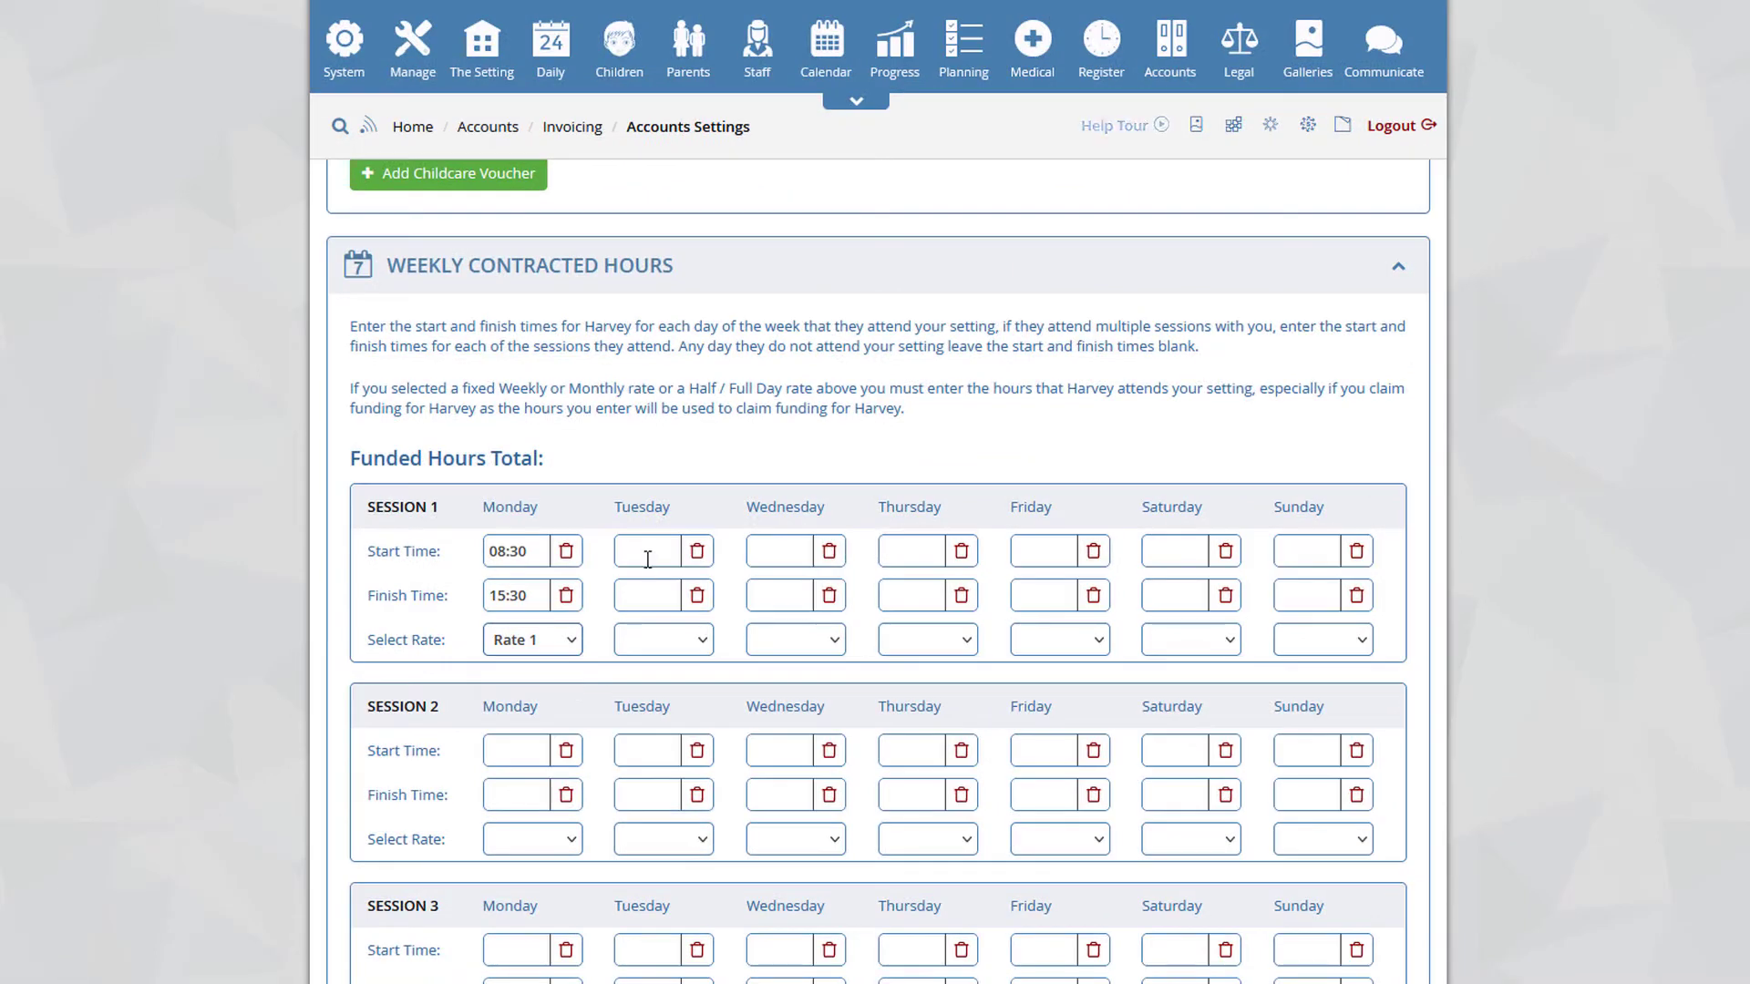
# - Set Tuesday's Session 1 to start at 08:30 and finish at 16:30, with the Funded rate
pyautogui.click(652, 390)
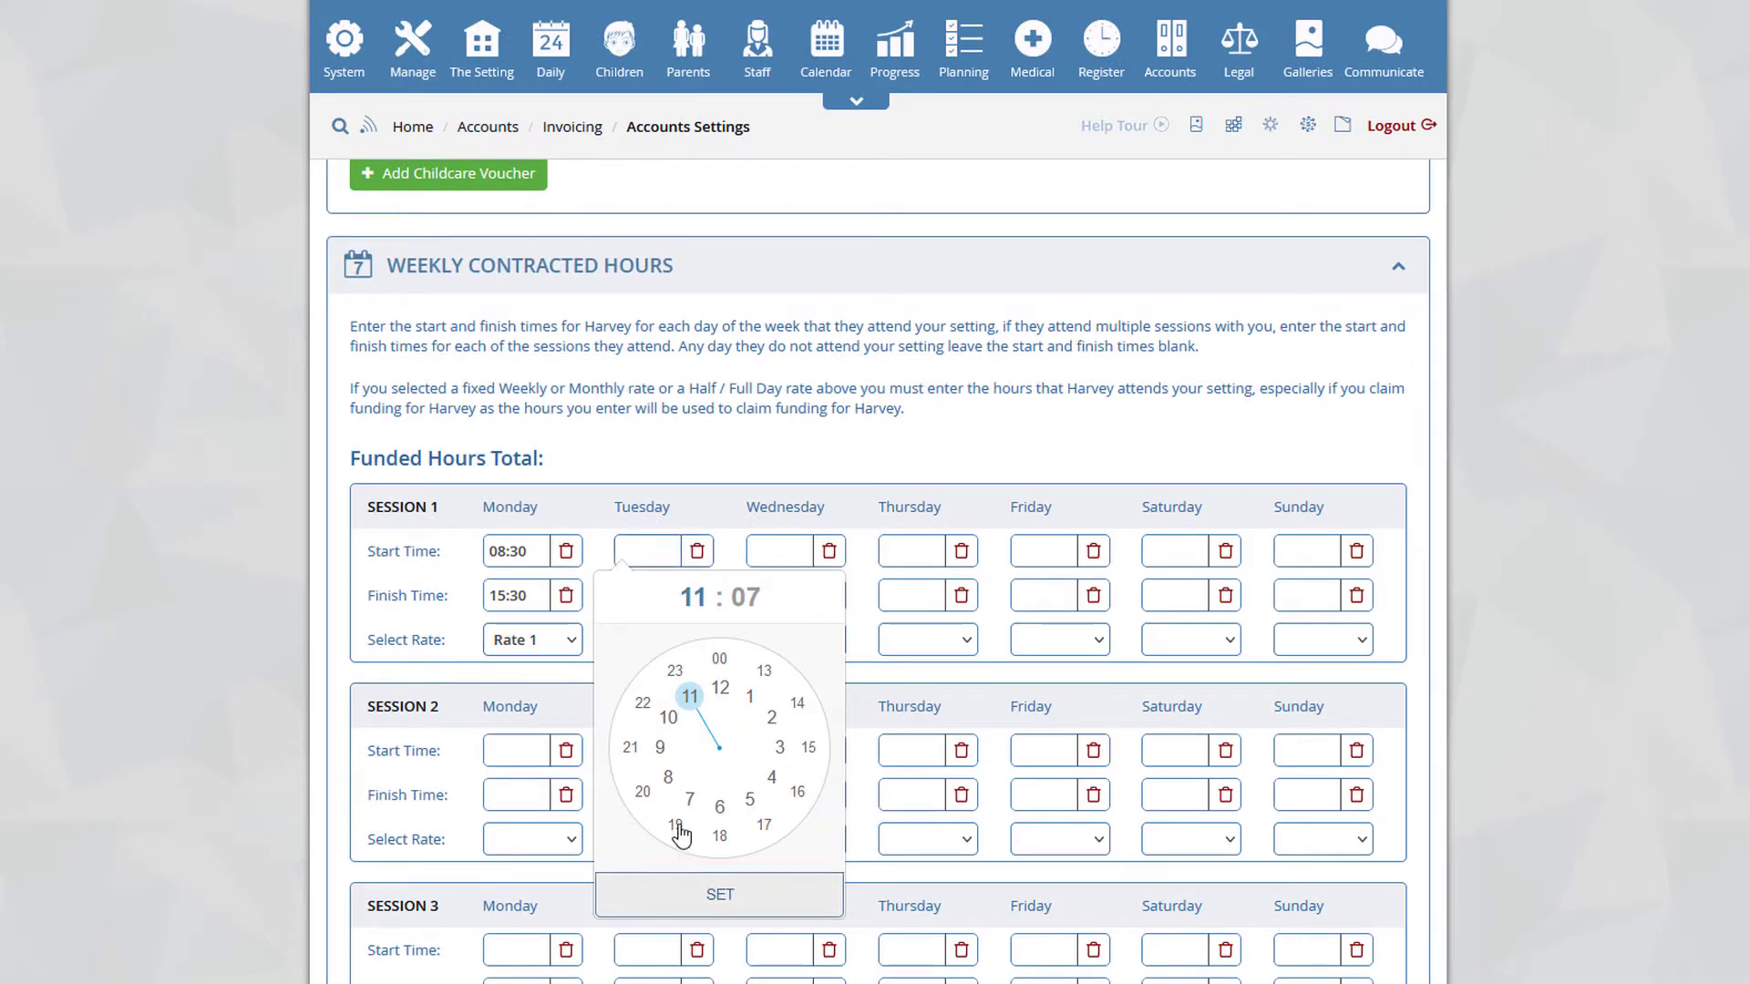
pyautogui.click(668, 777)
pyautogui.click(720, 834)
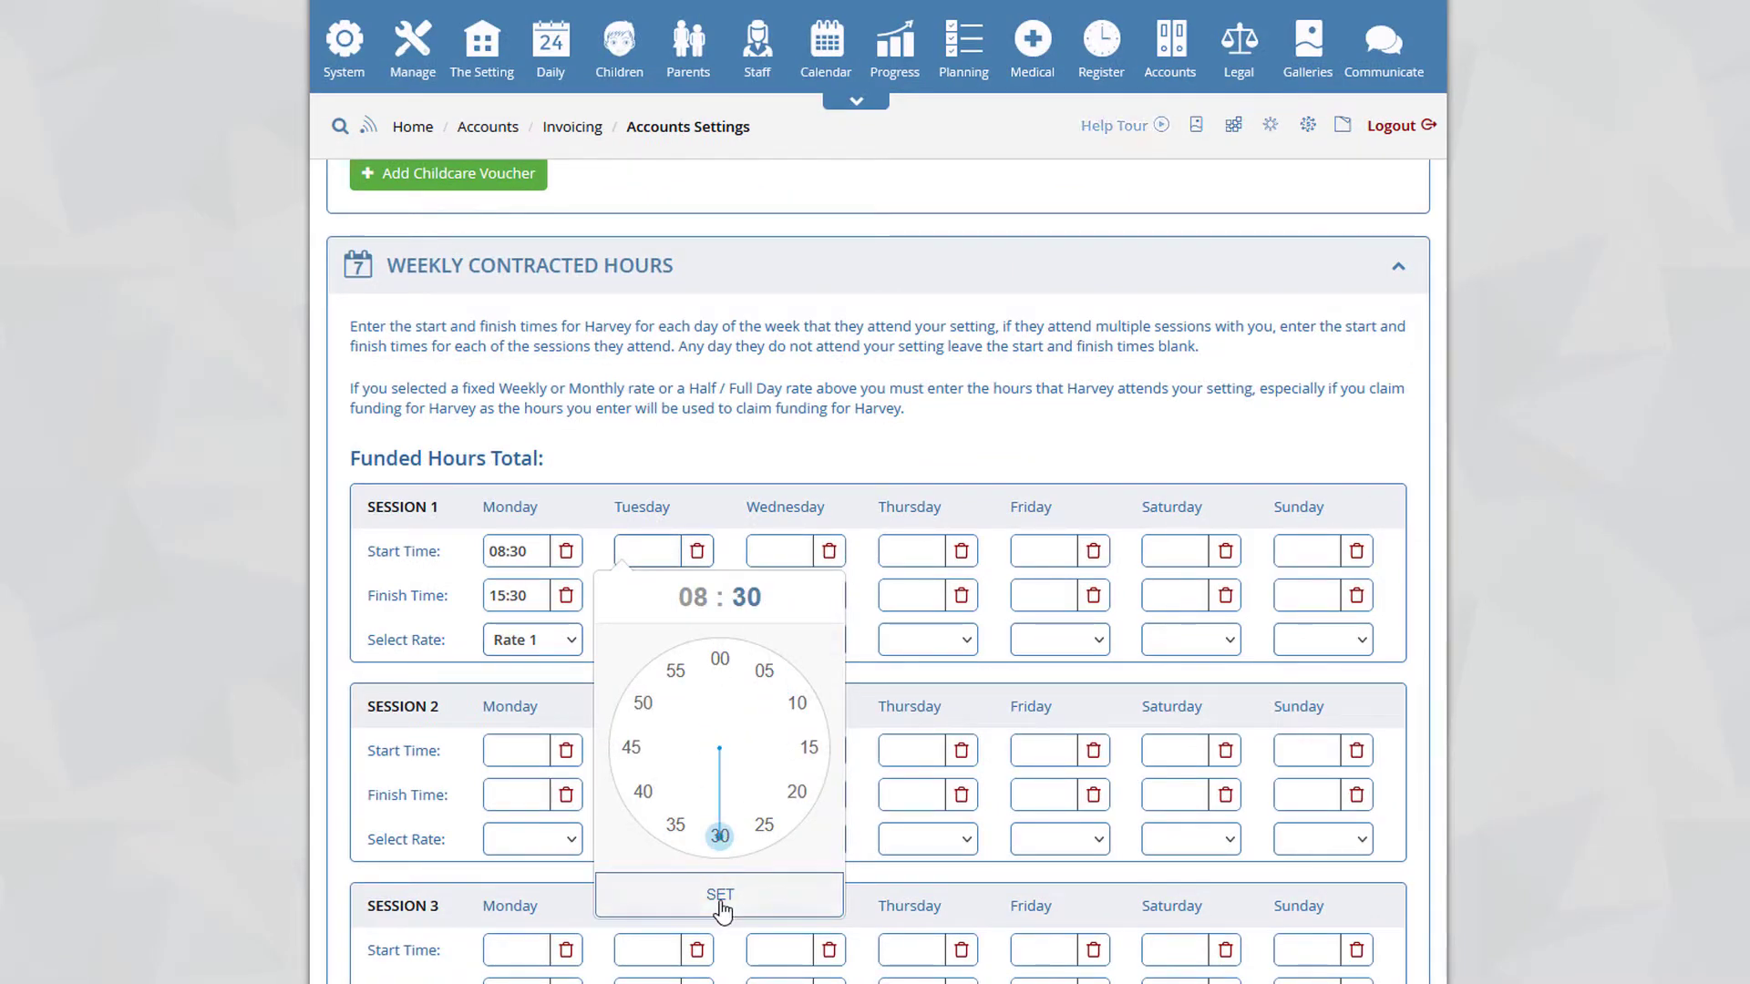
pyautogui.click(720, 895)
pyautogui.click(658, 599)
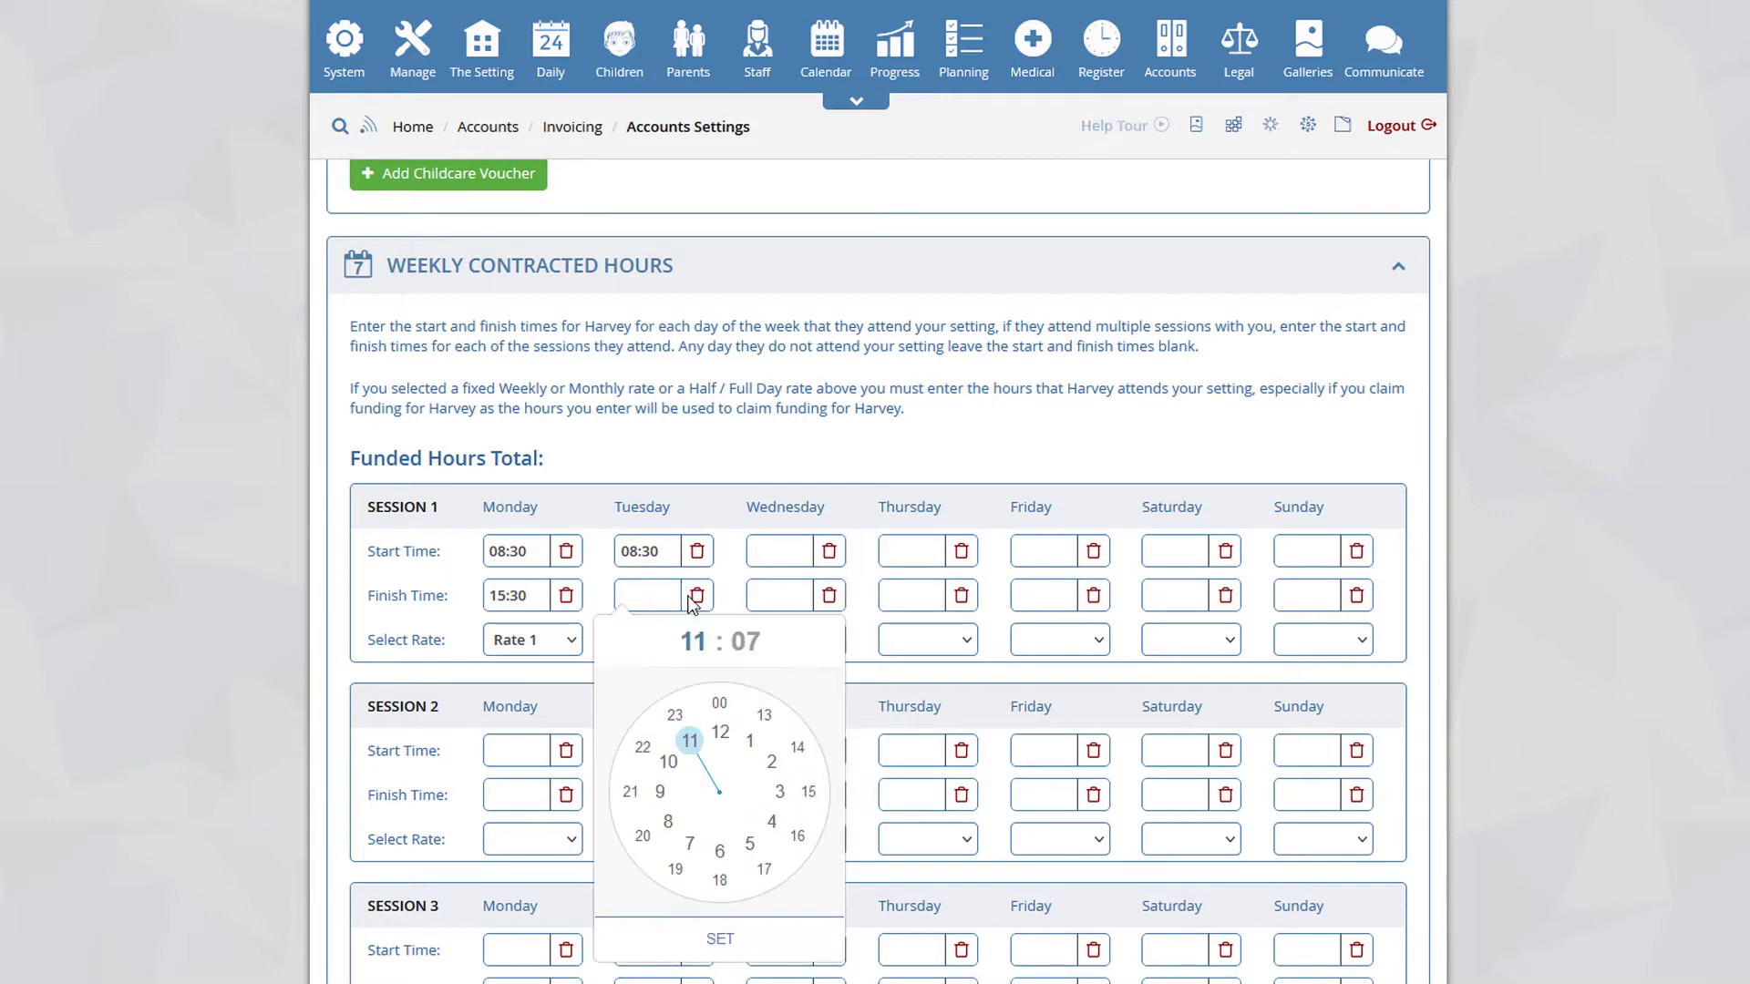
pyautogui.click(798, 837)
pyautogui.click(720, 880)
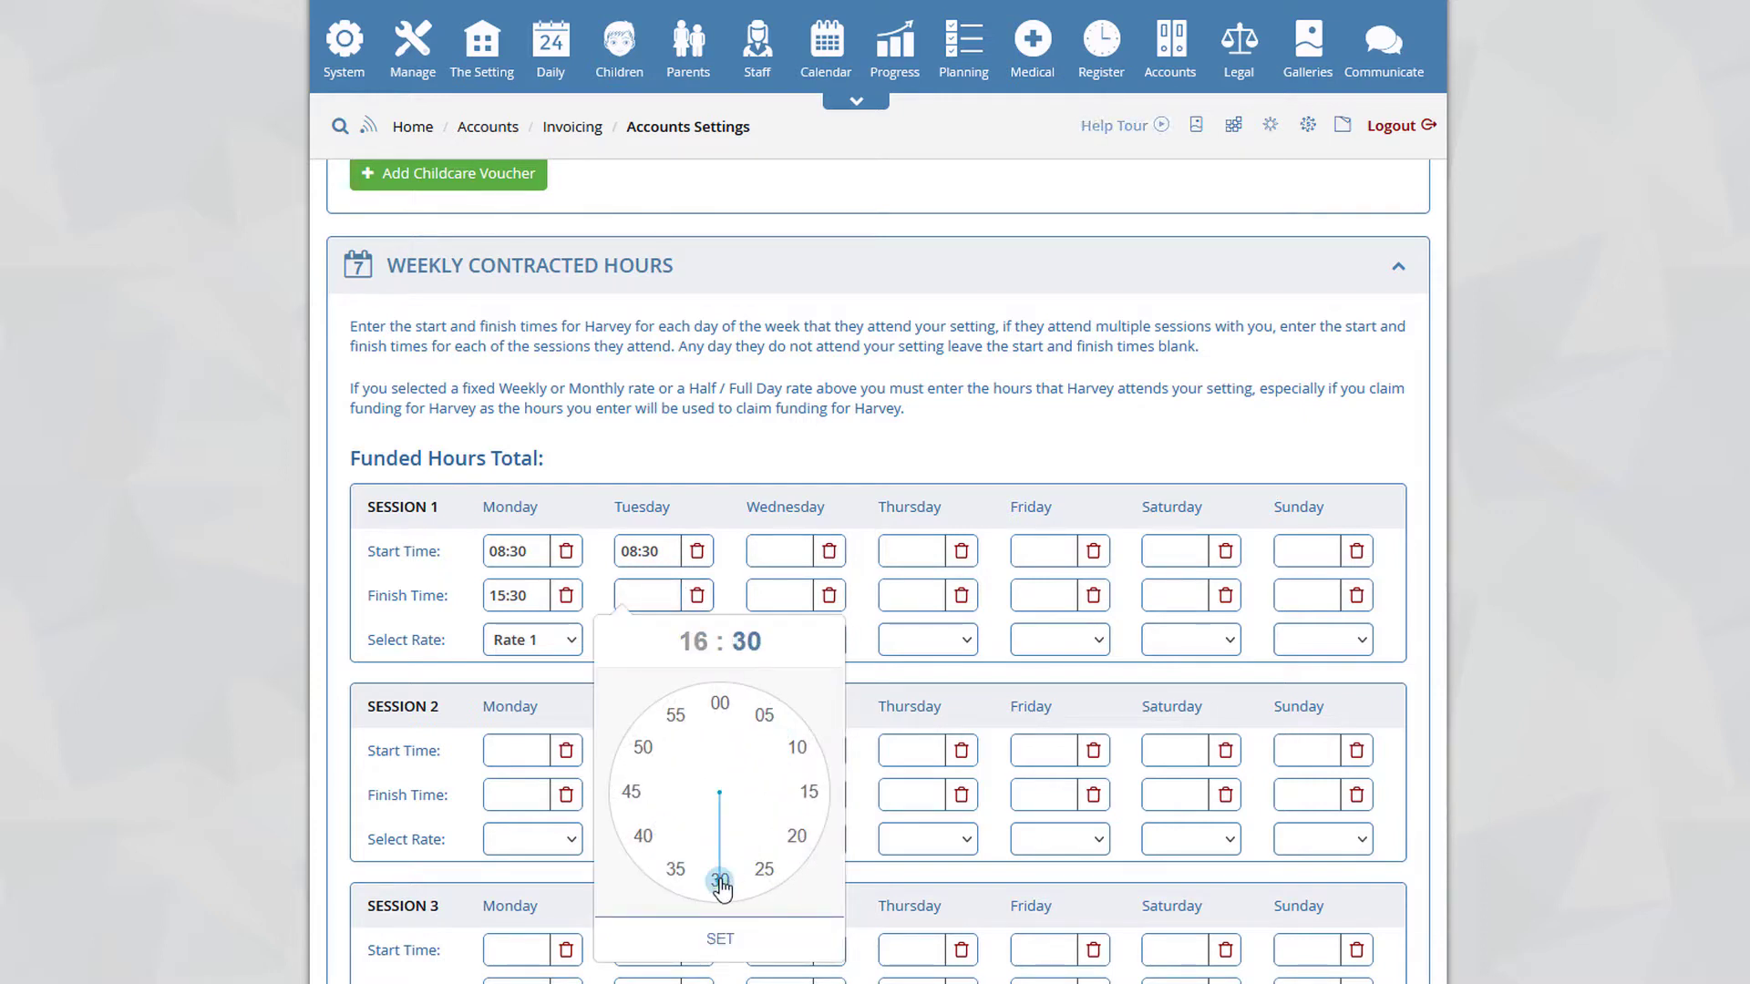
pyautogui.click(719, 939)
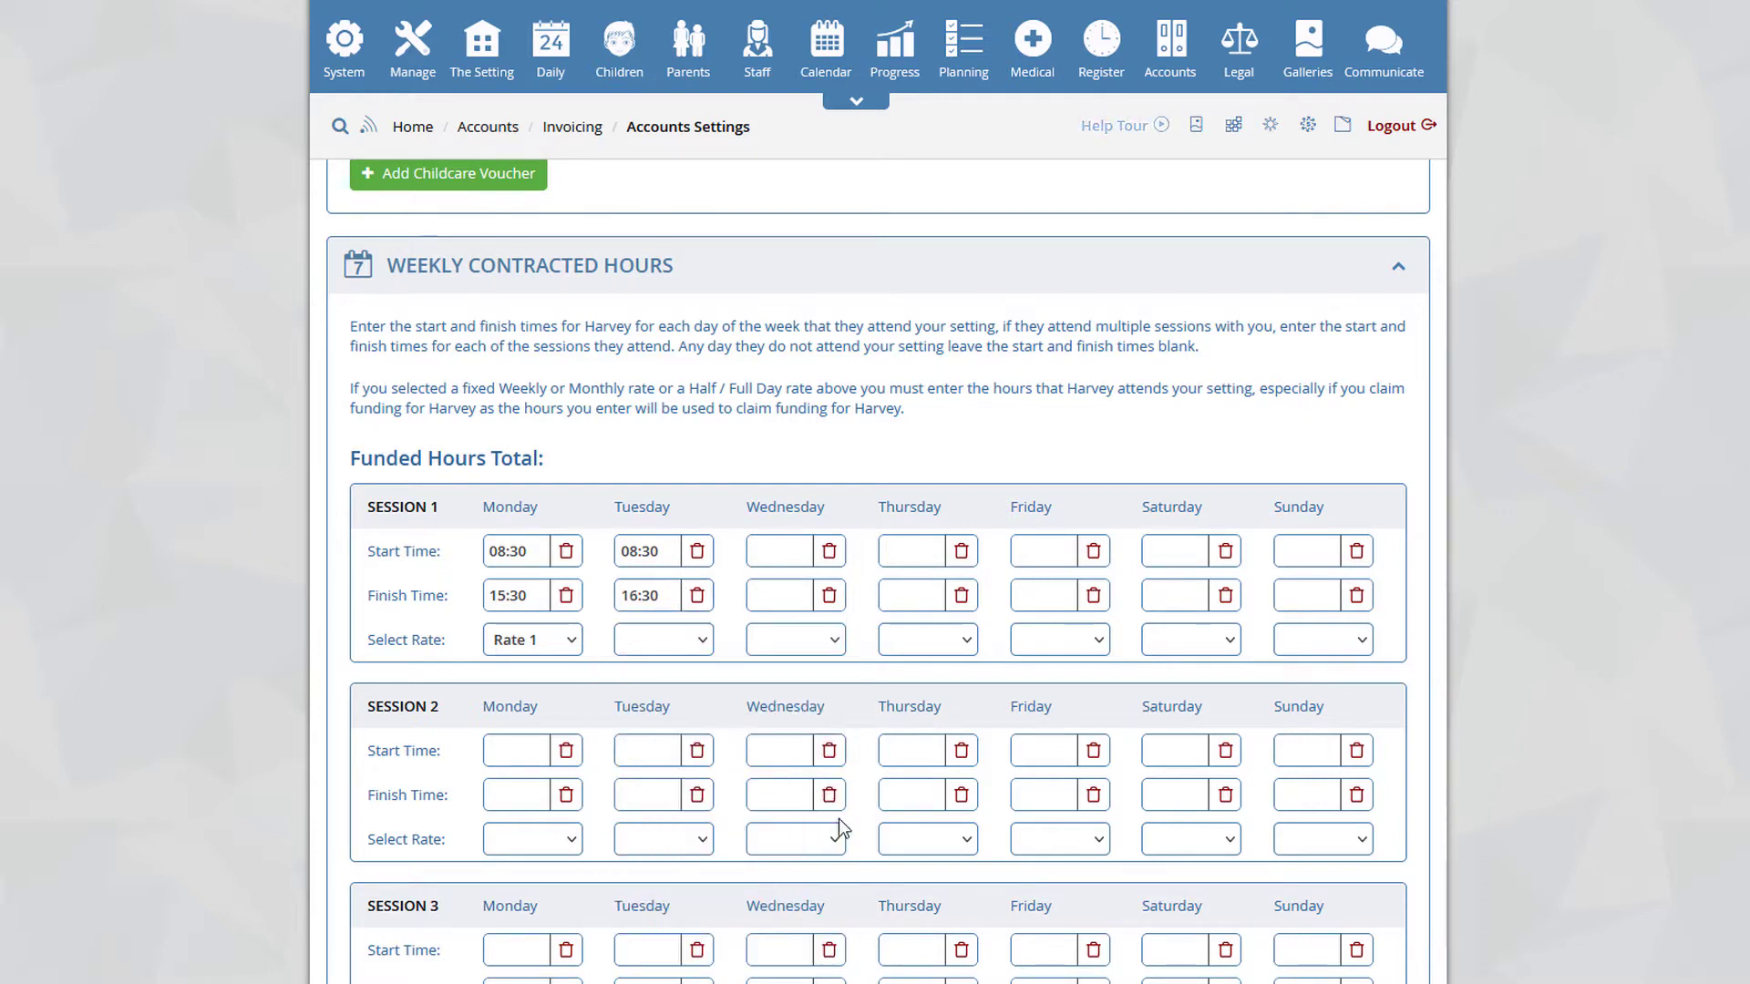
pyautogui.click(679, 640)
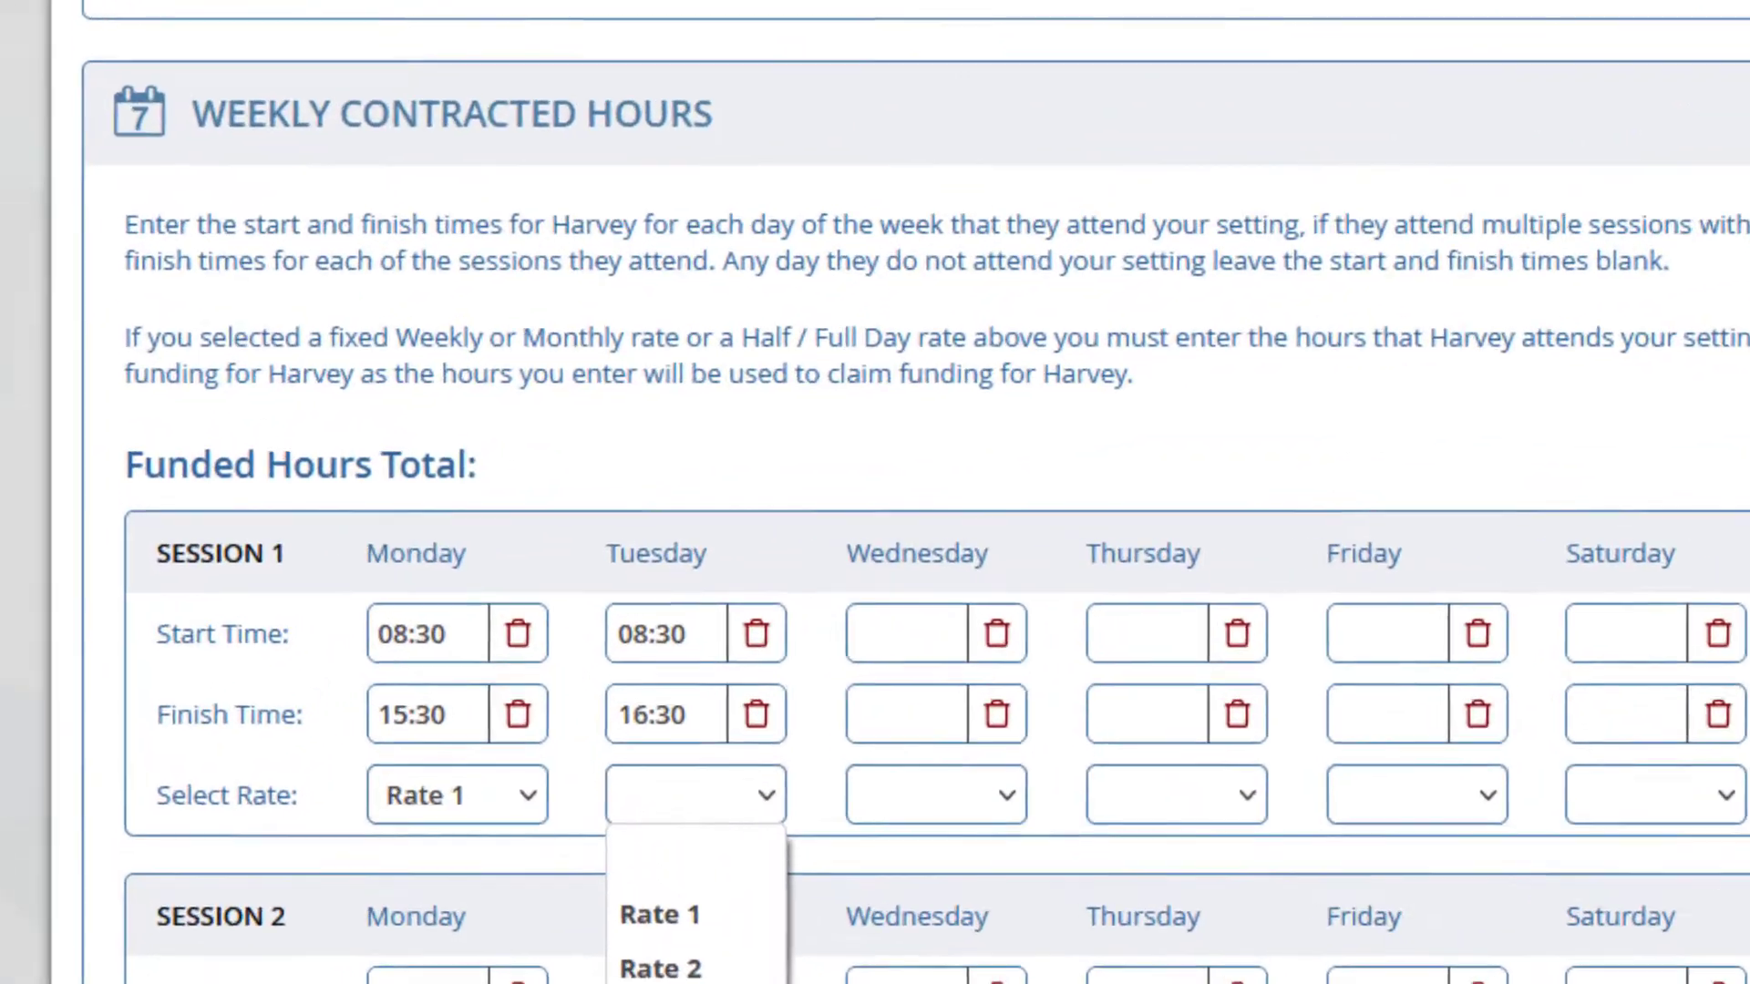
pyautogui.click(666, 982)
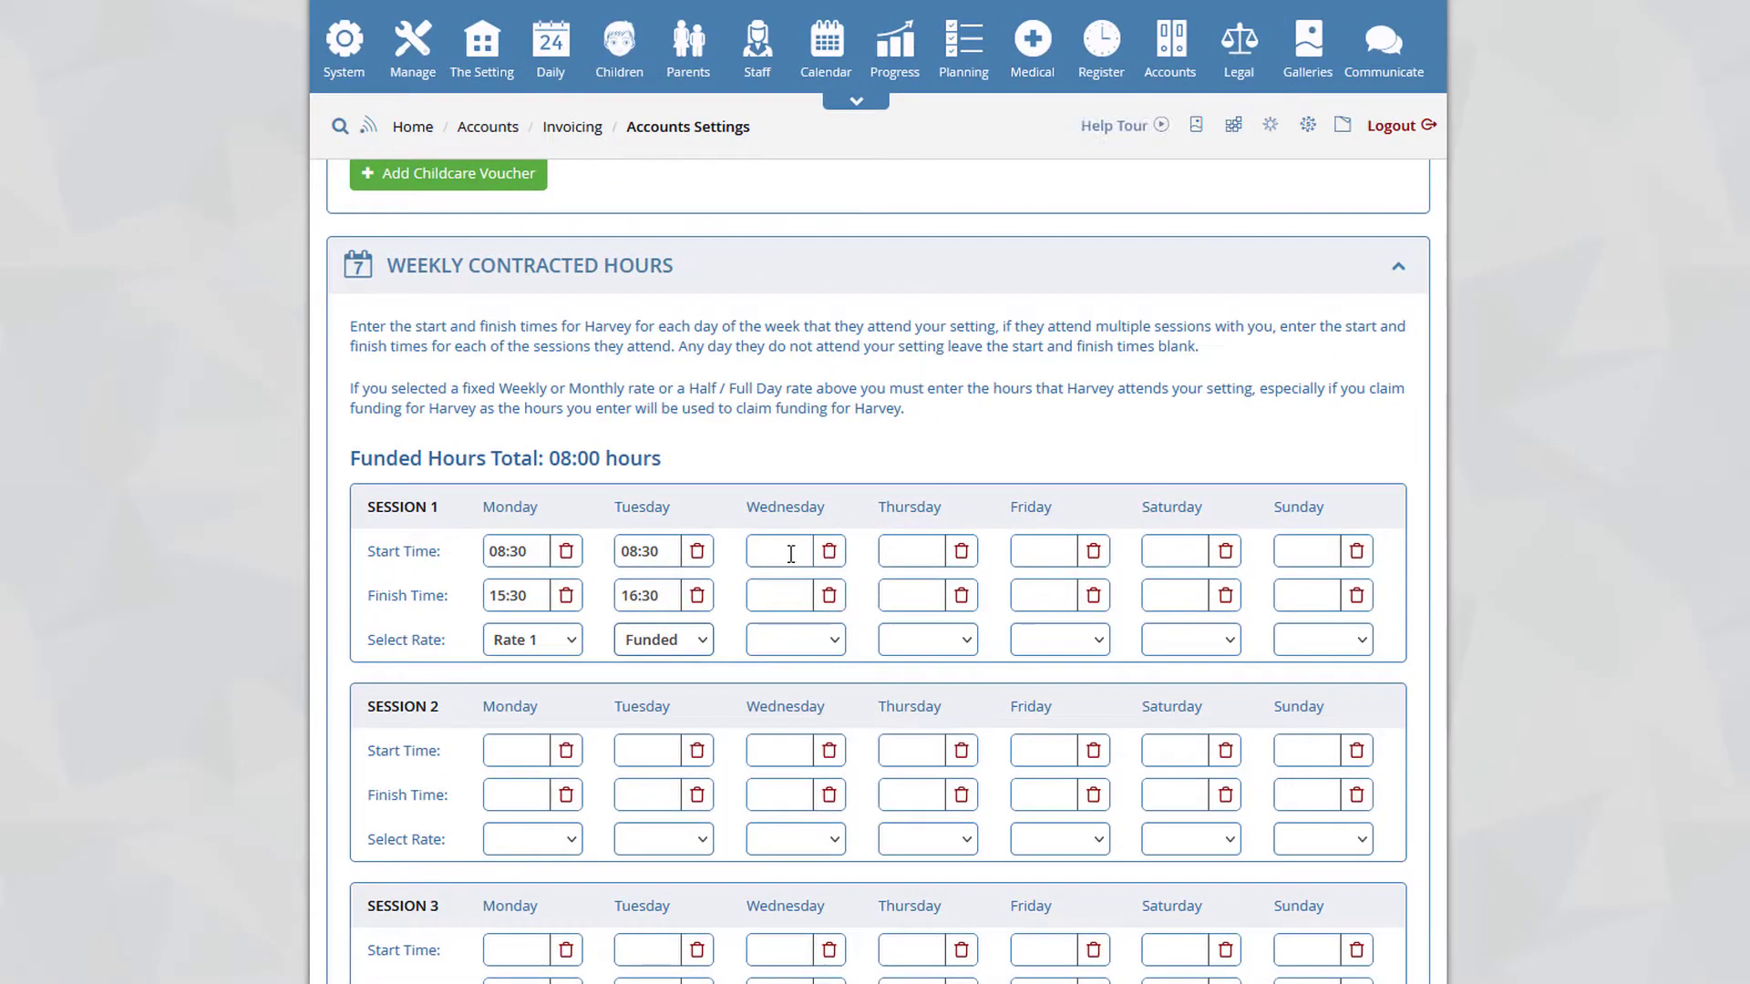
# - Set Wednesday's Session 1 to start at 07:30 and finish at 16:30, with the Funded rate
pyautogui.click(790, 554)
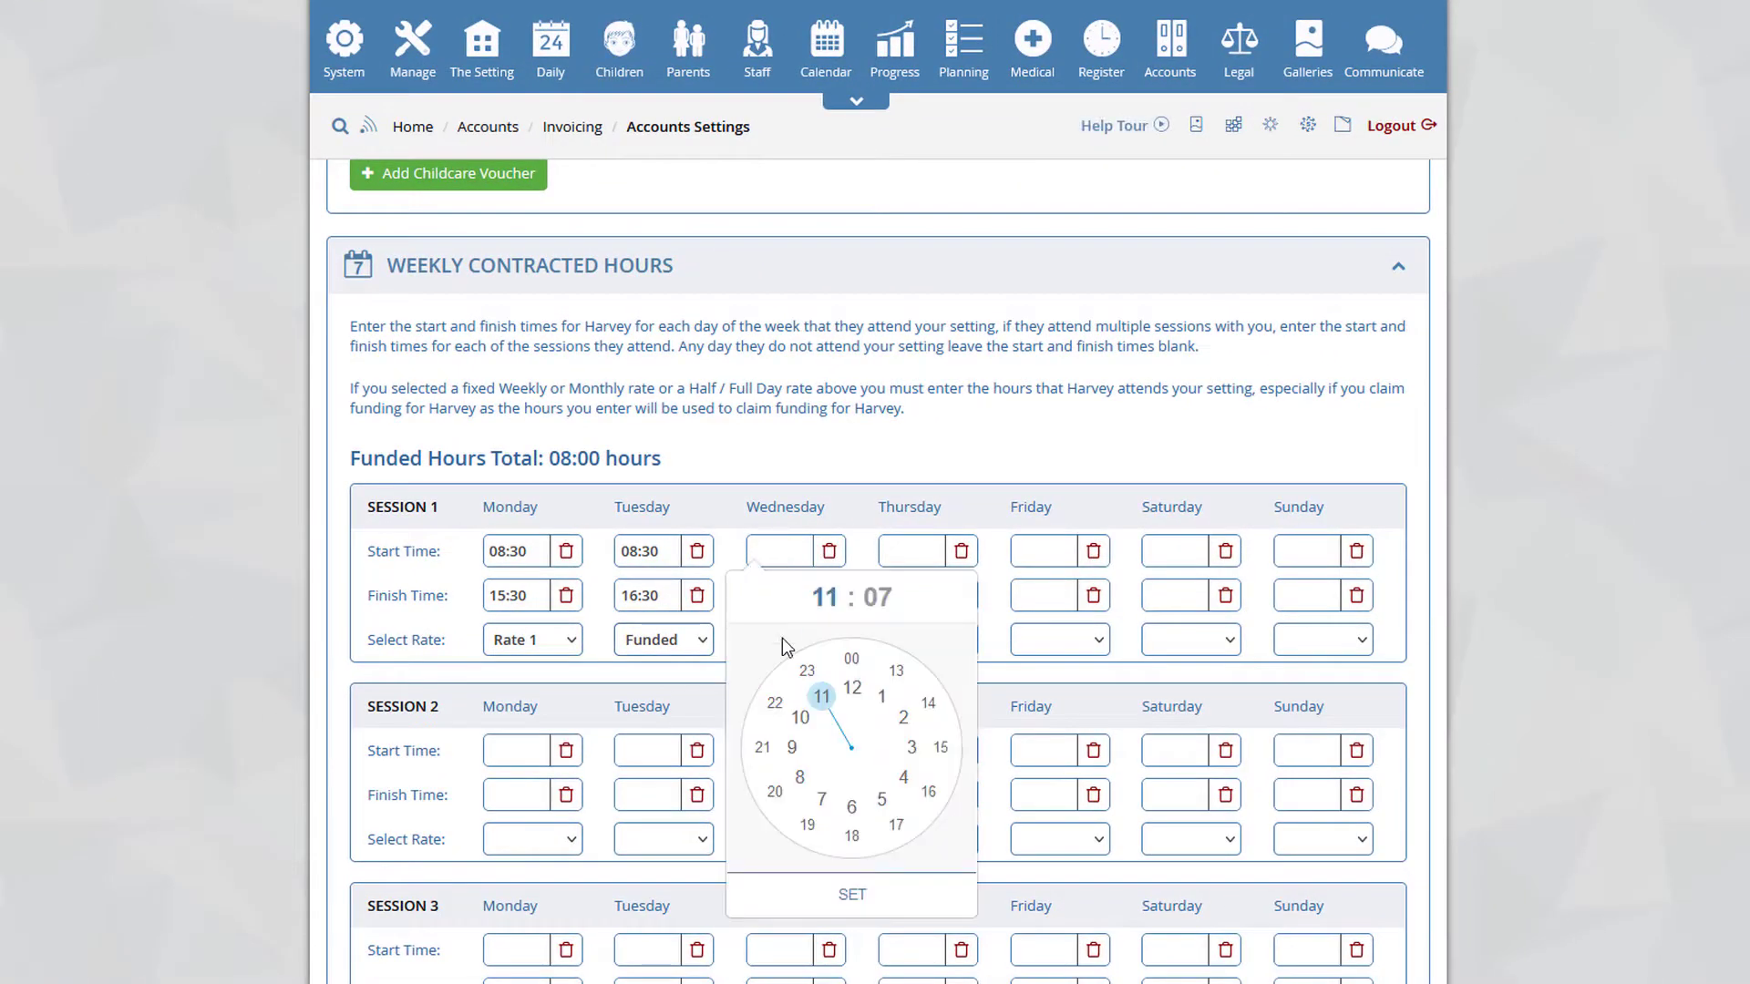
pyautogui.click(821, 802)
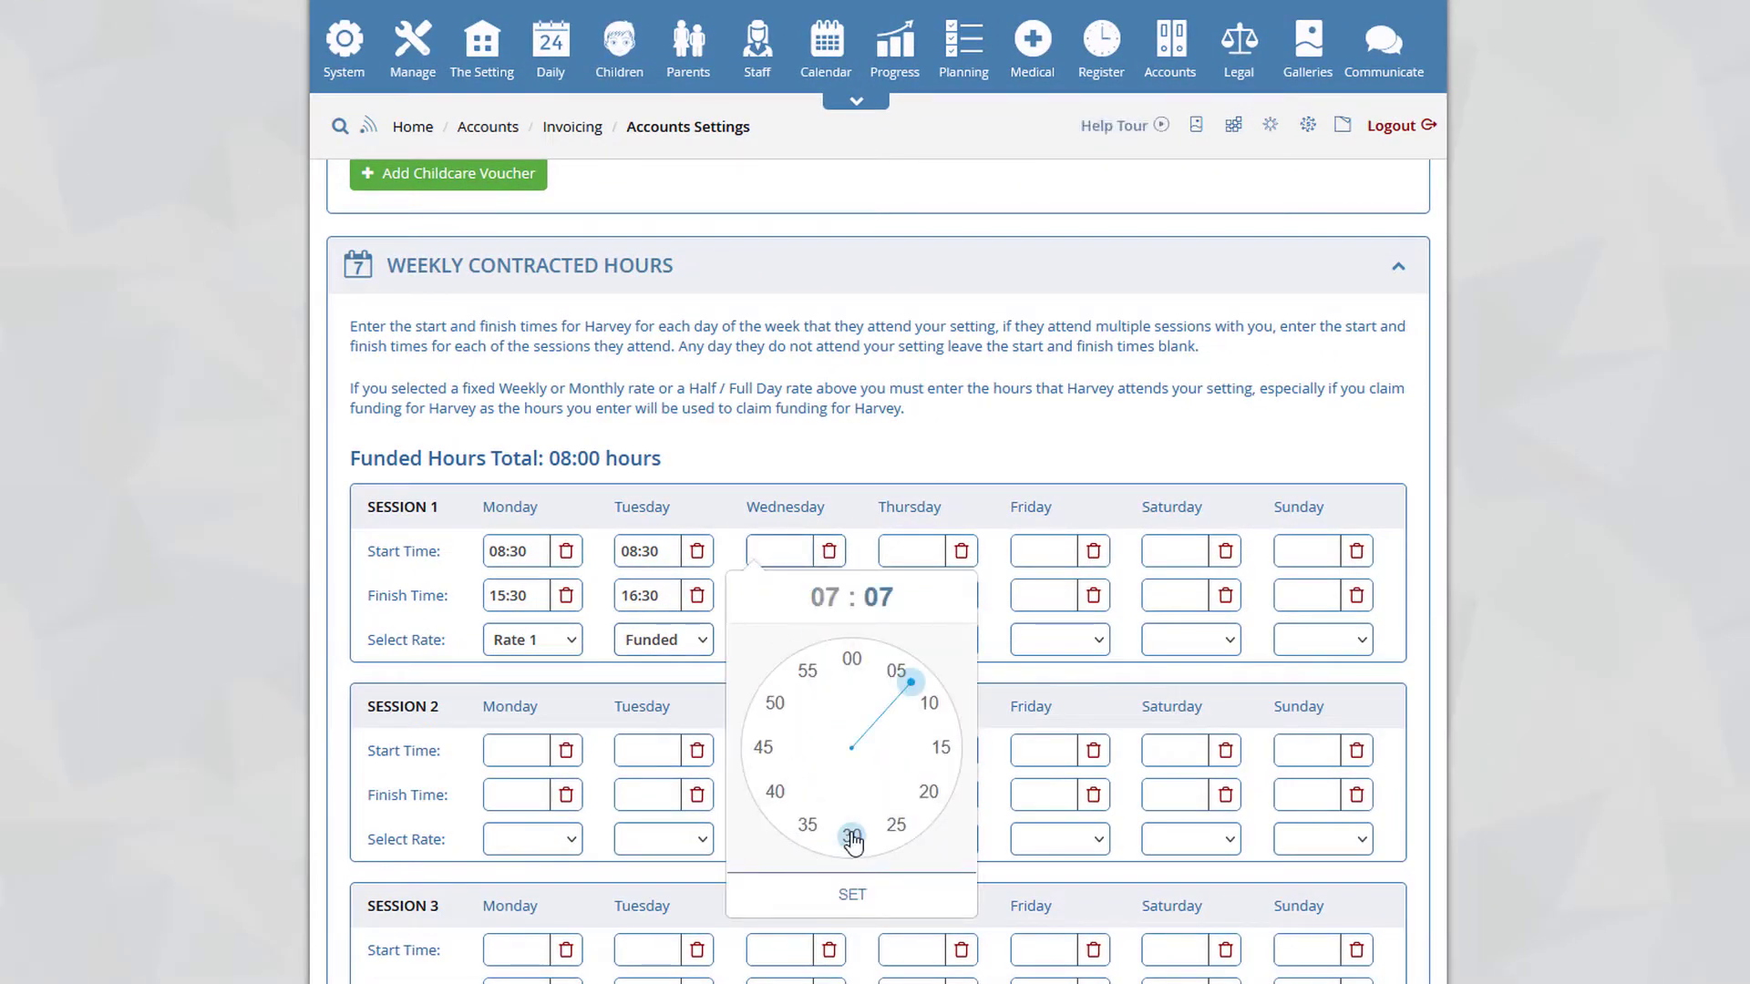
pyautogui.click(852, 838)
pyautogui.click(850, 894)
pyautogui.click(773, 597)
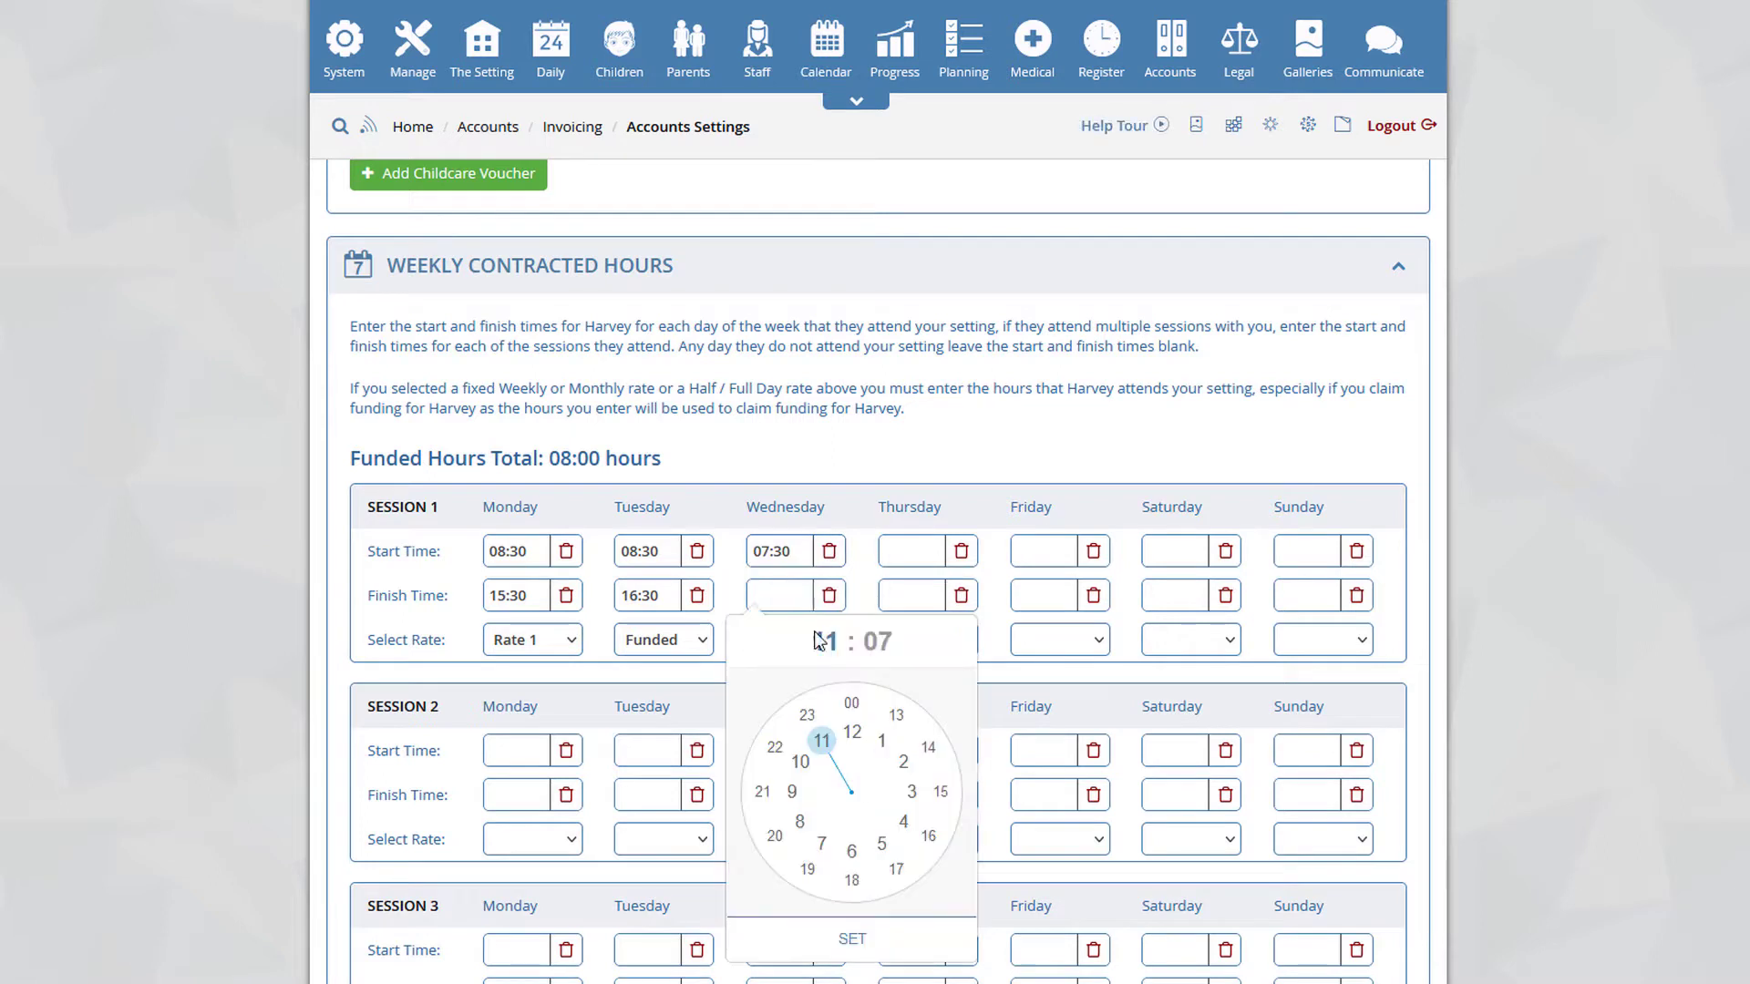
pyautogui.click(927, 840)
pyautogui.click(853, 878)
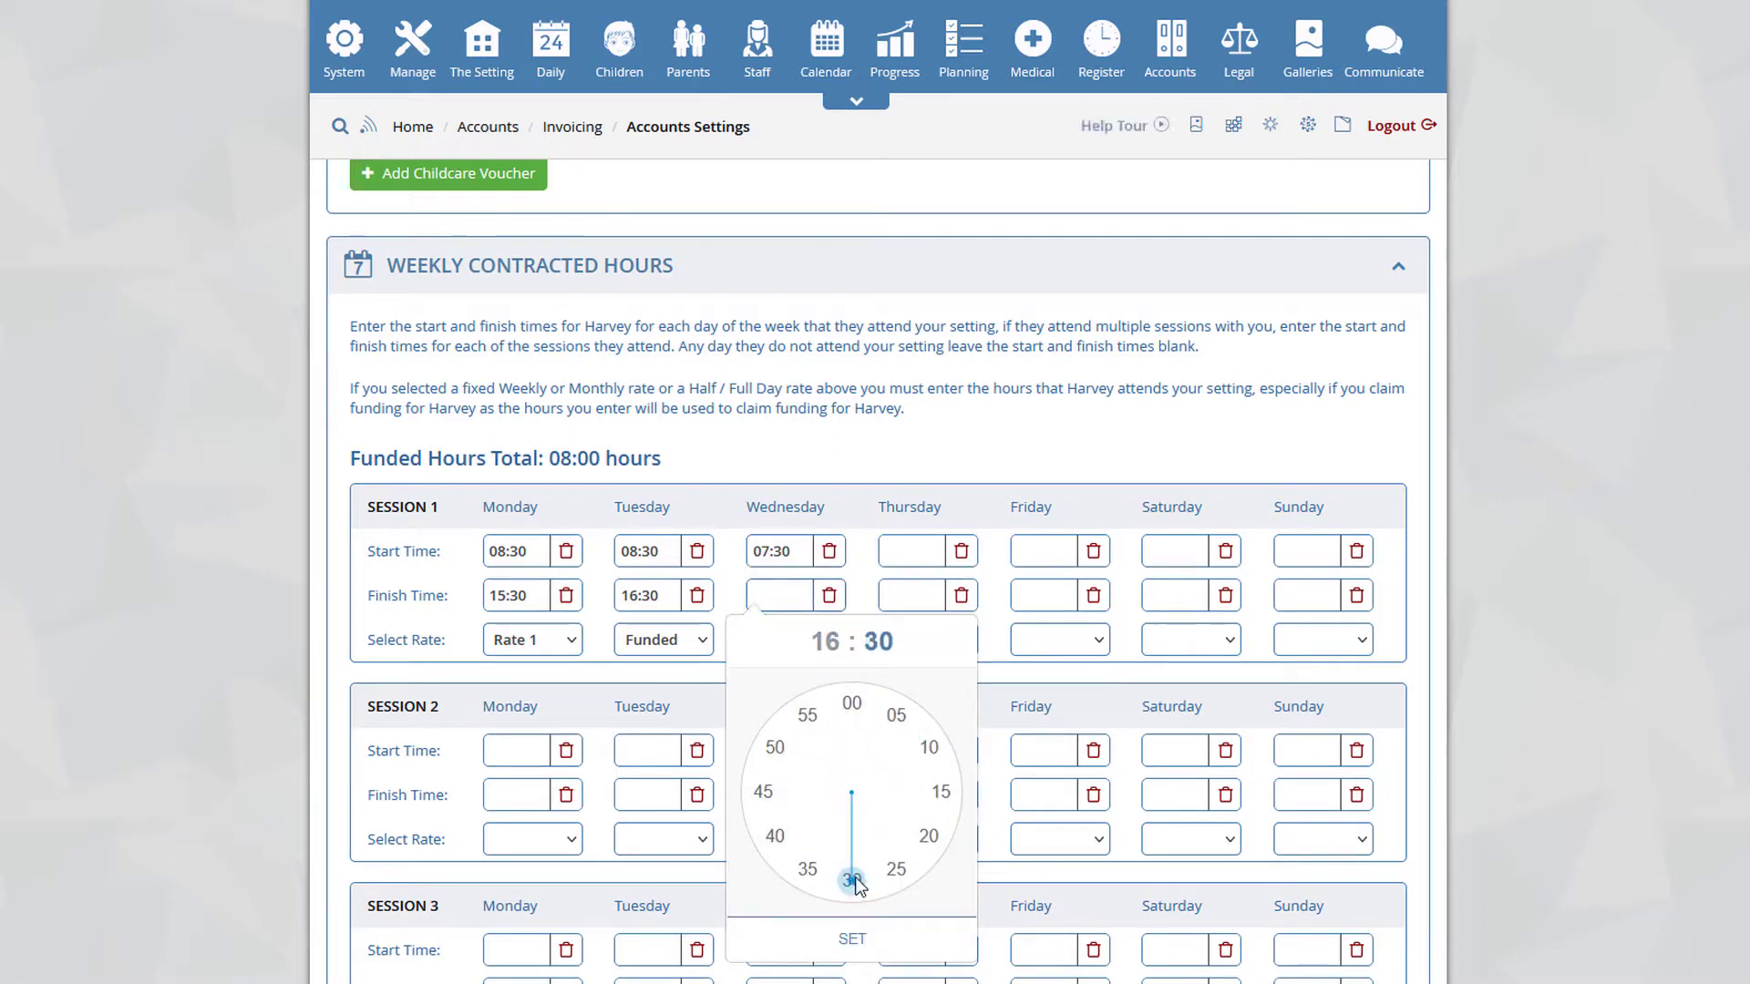
pyautogui.click(852, 938)
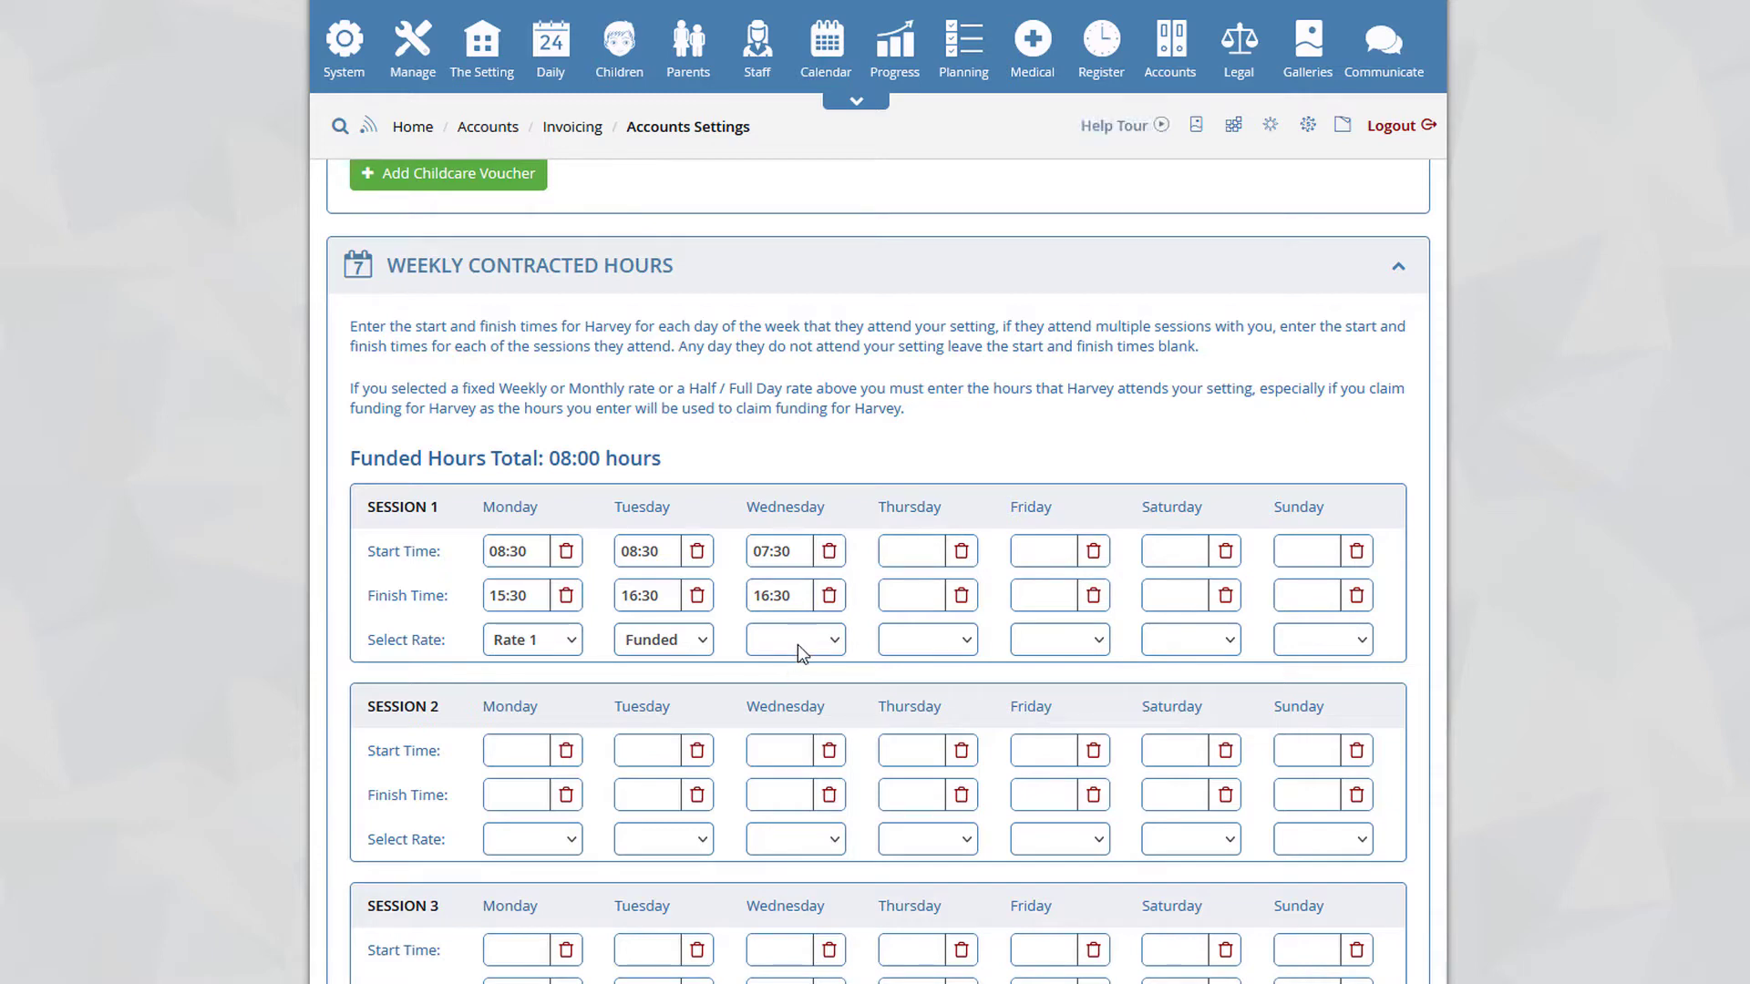
pyautogui.click(820, 641)
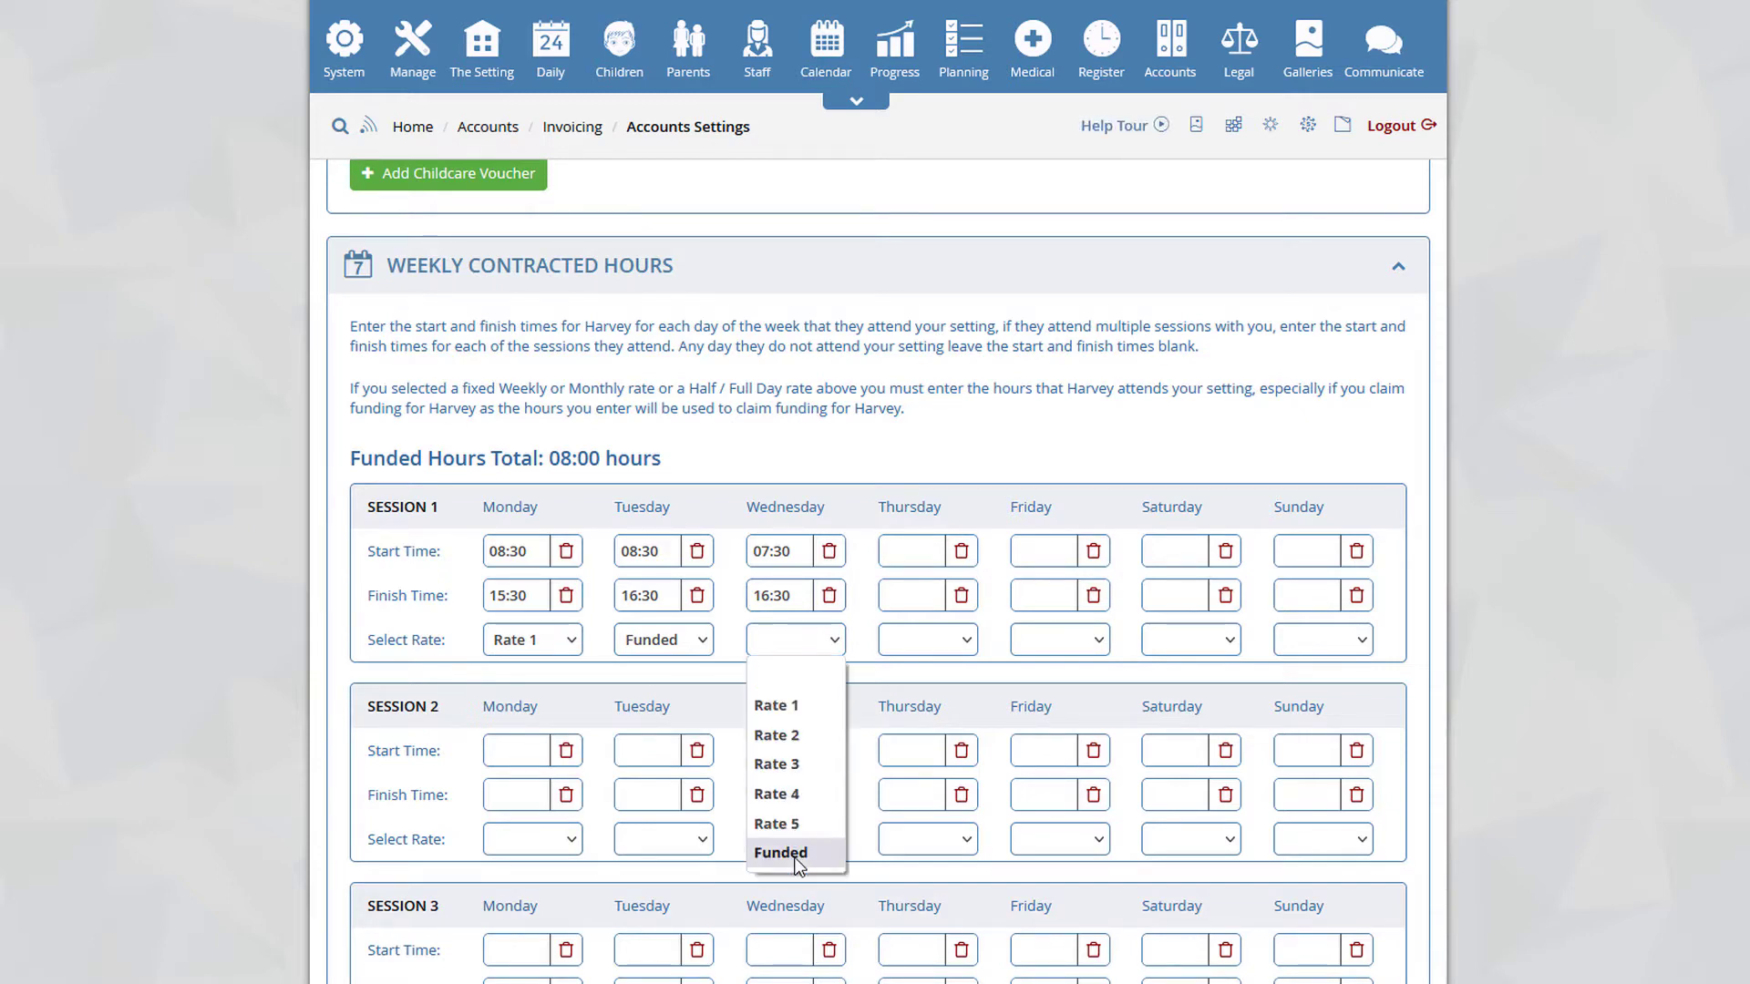
pyautogui.click(793, 855)
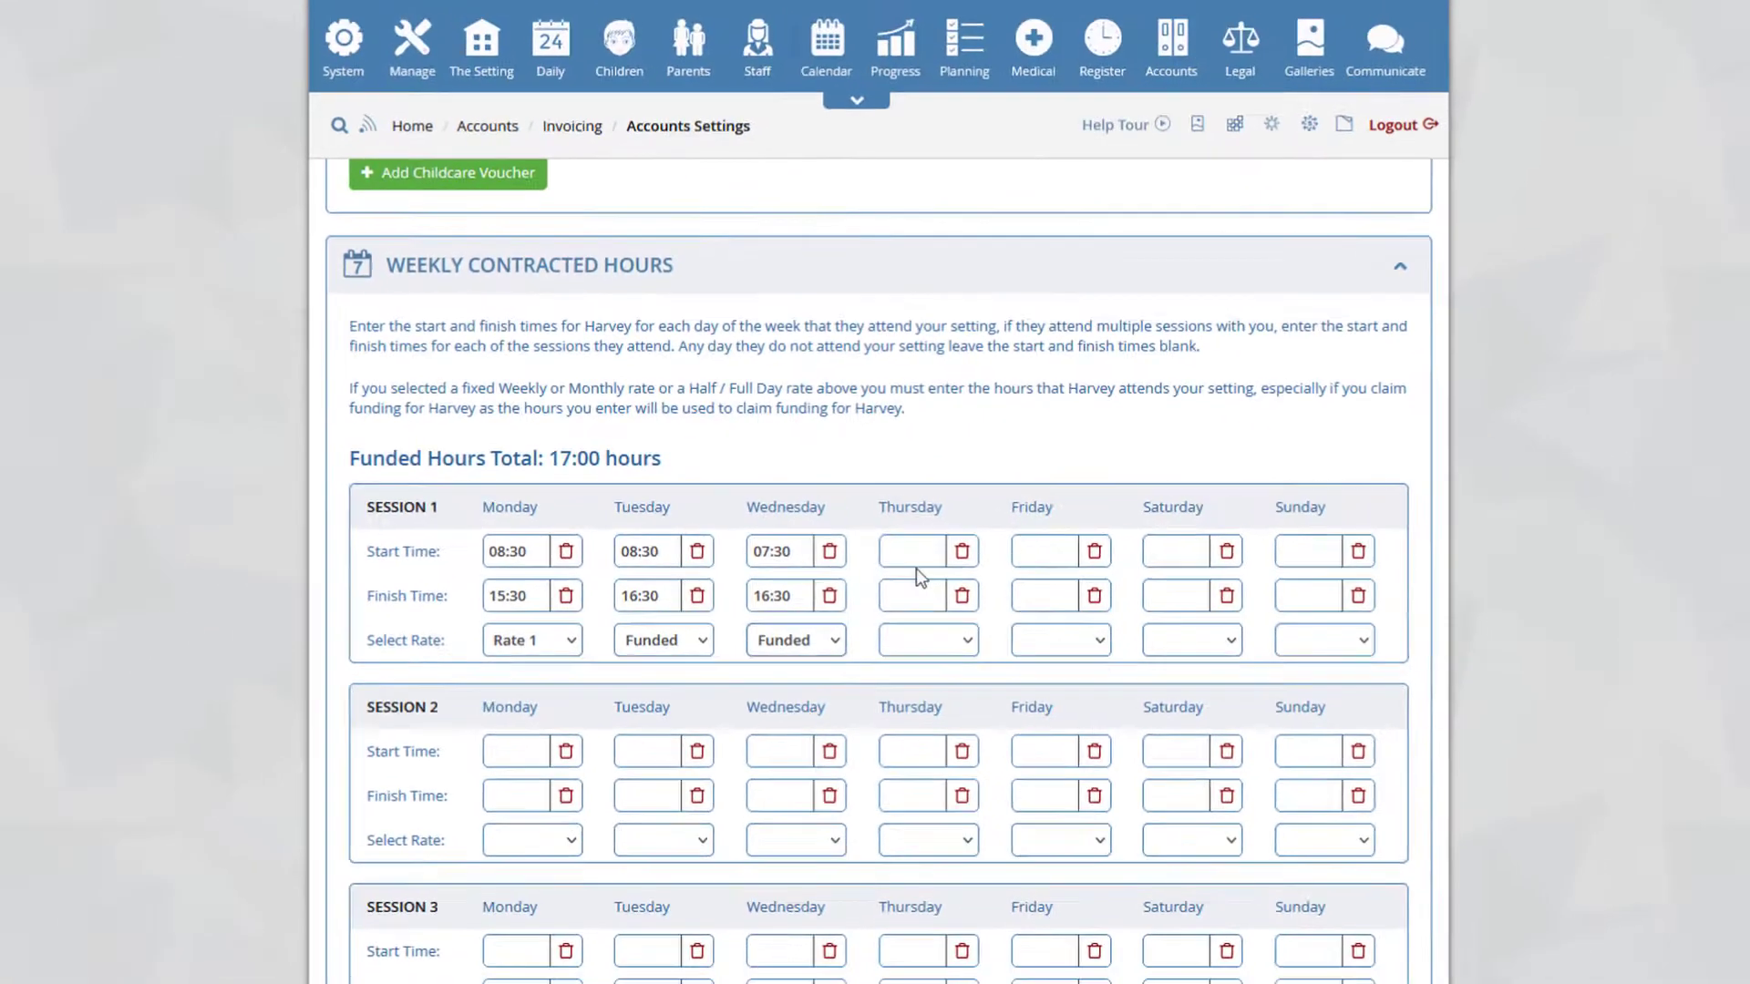
# - Set Thursday's Session 1 to start at 07:00 and finish at 18:00, with the Funded rate
pyautogui.click(1200, 674)
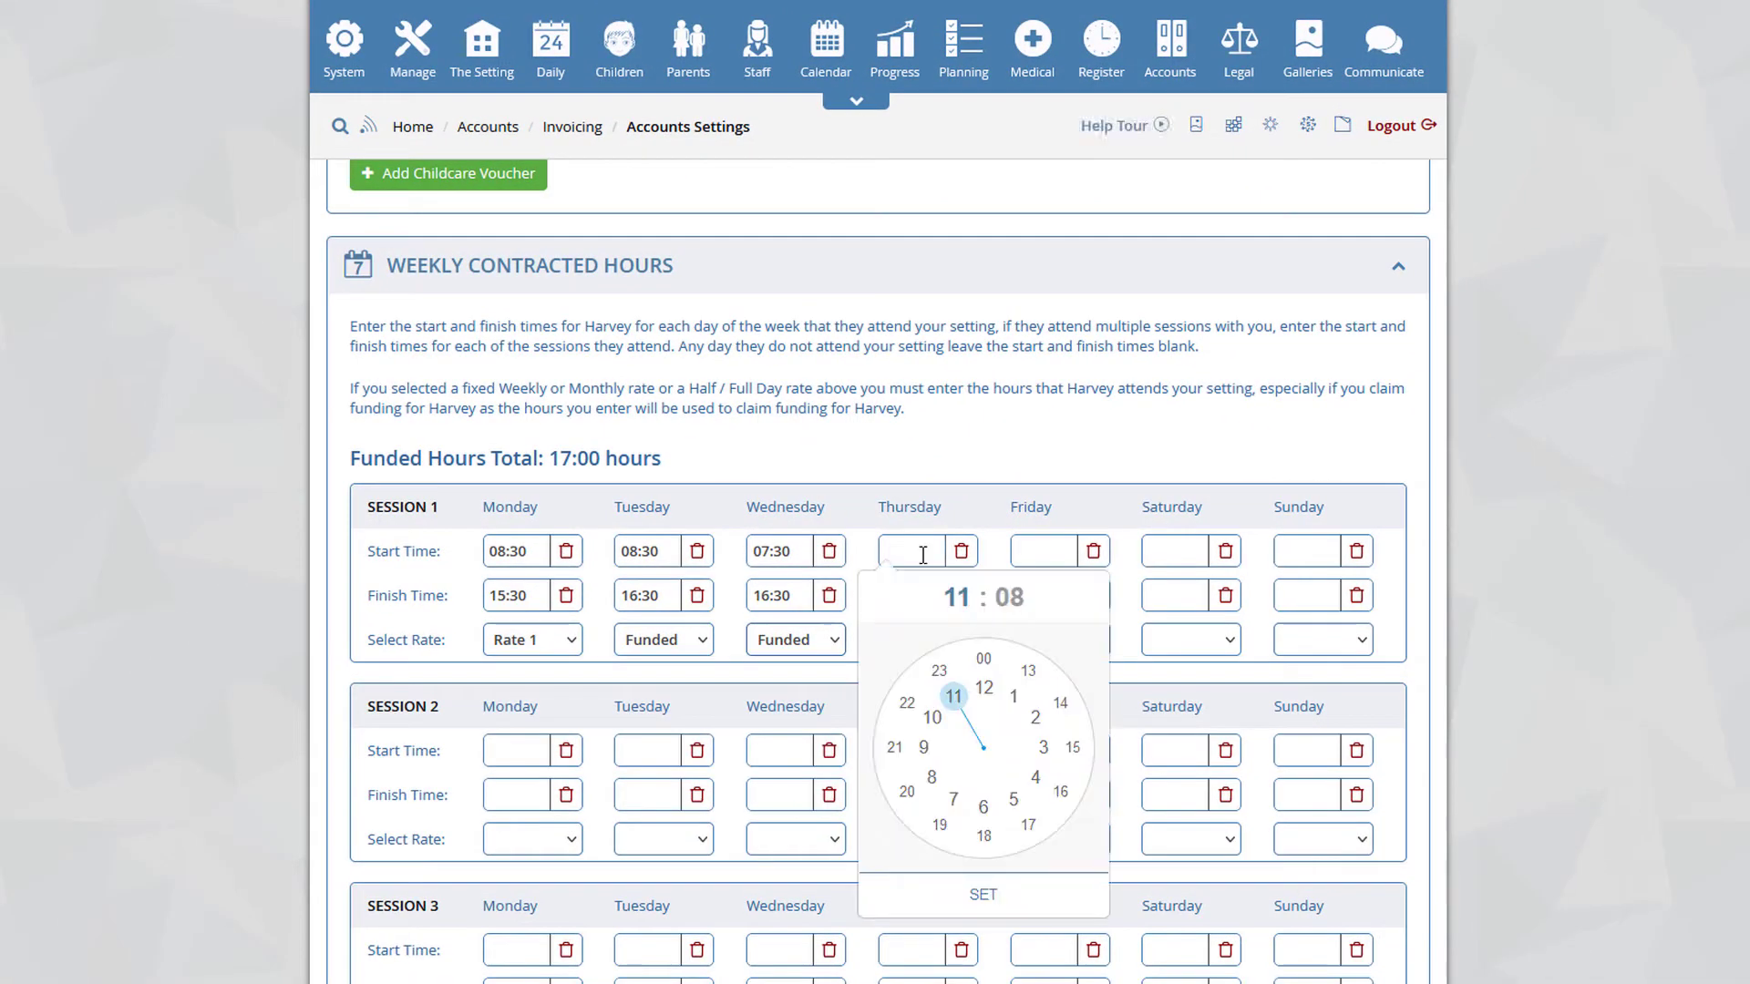
pyautogui.click(953, 799)
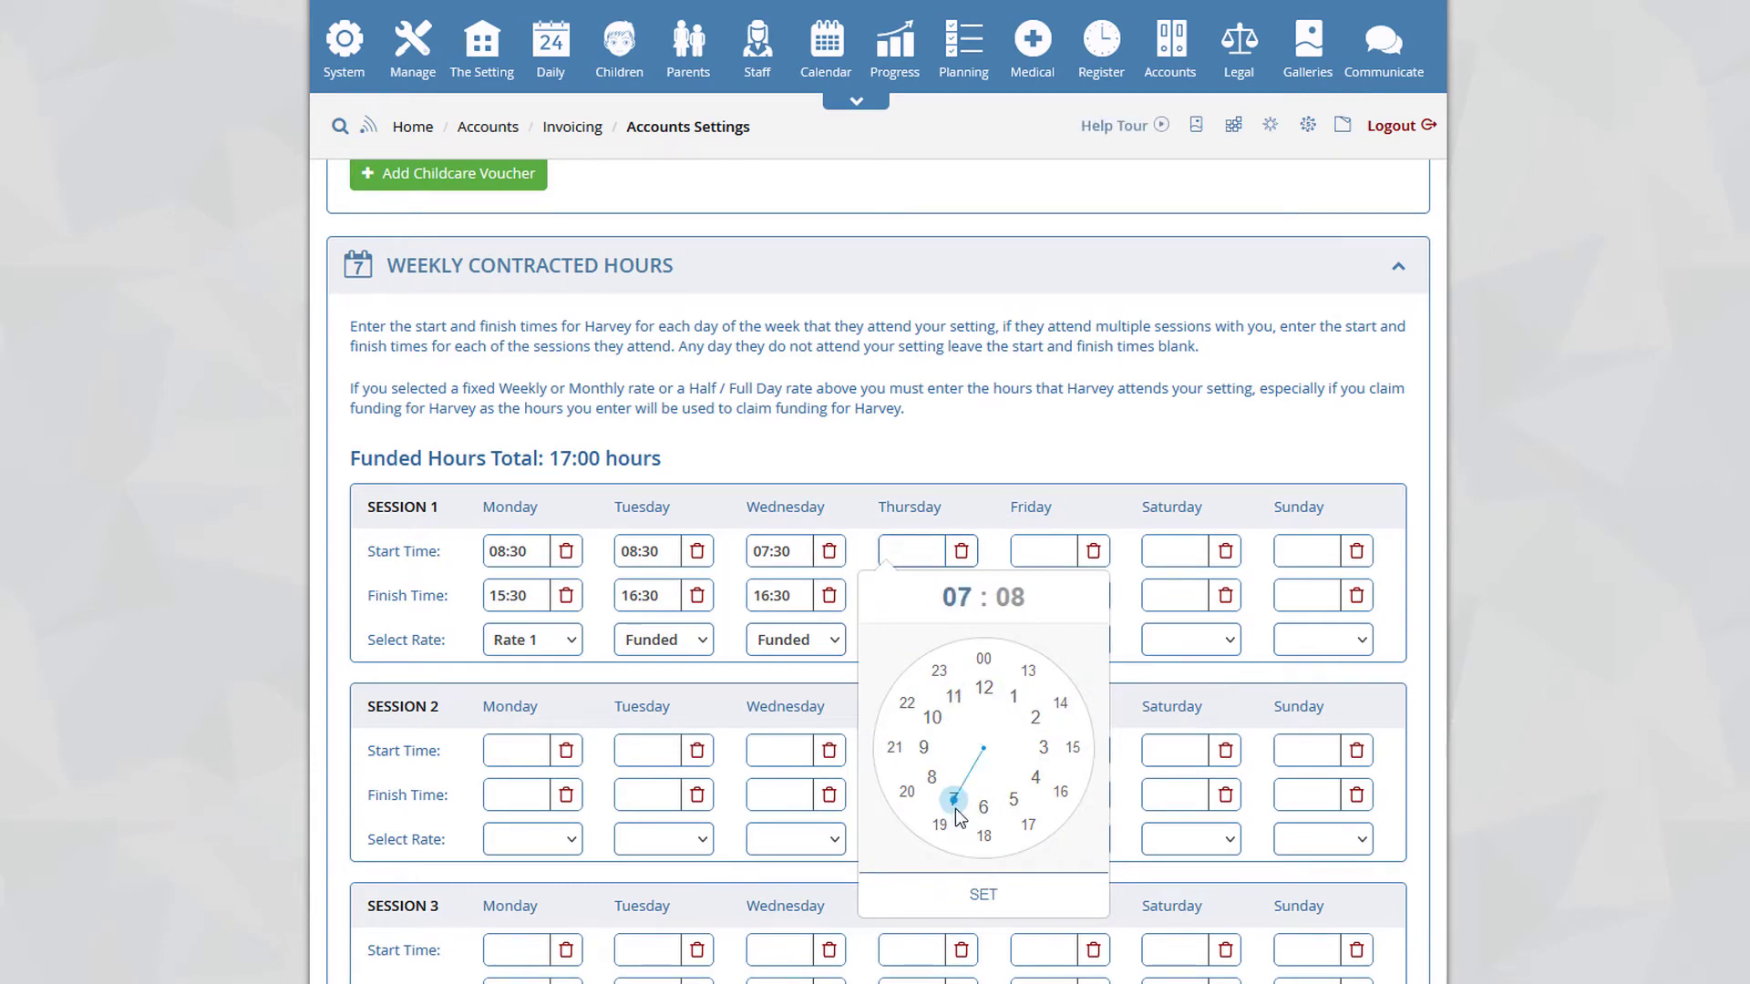
pyautogui.click(984, 663)
pyautogui.click(984, 891)
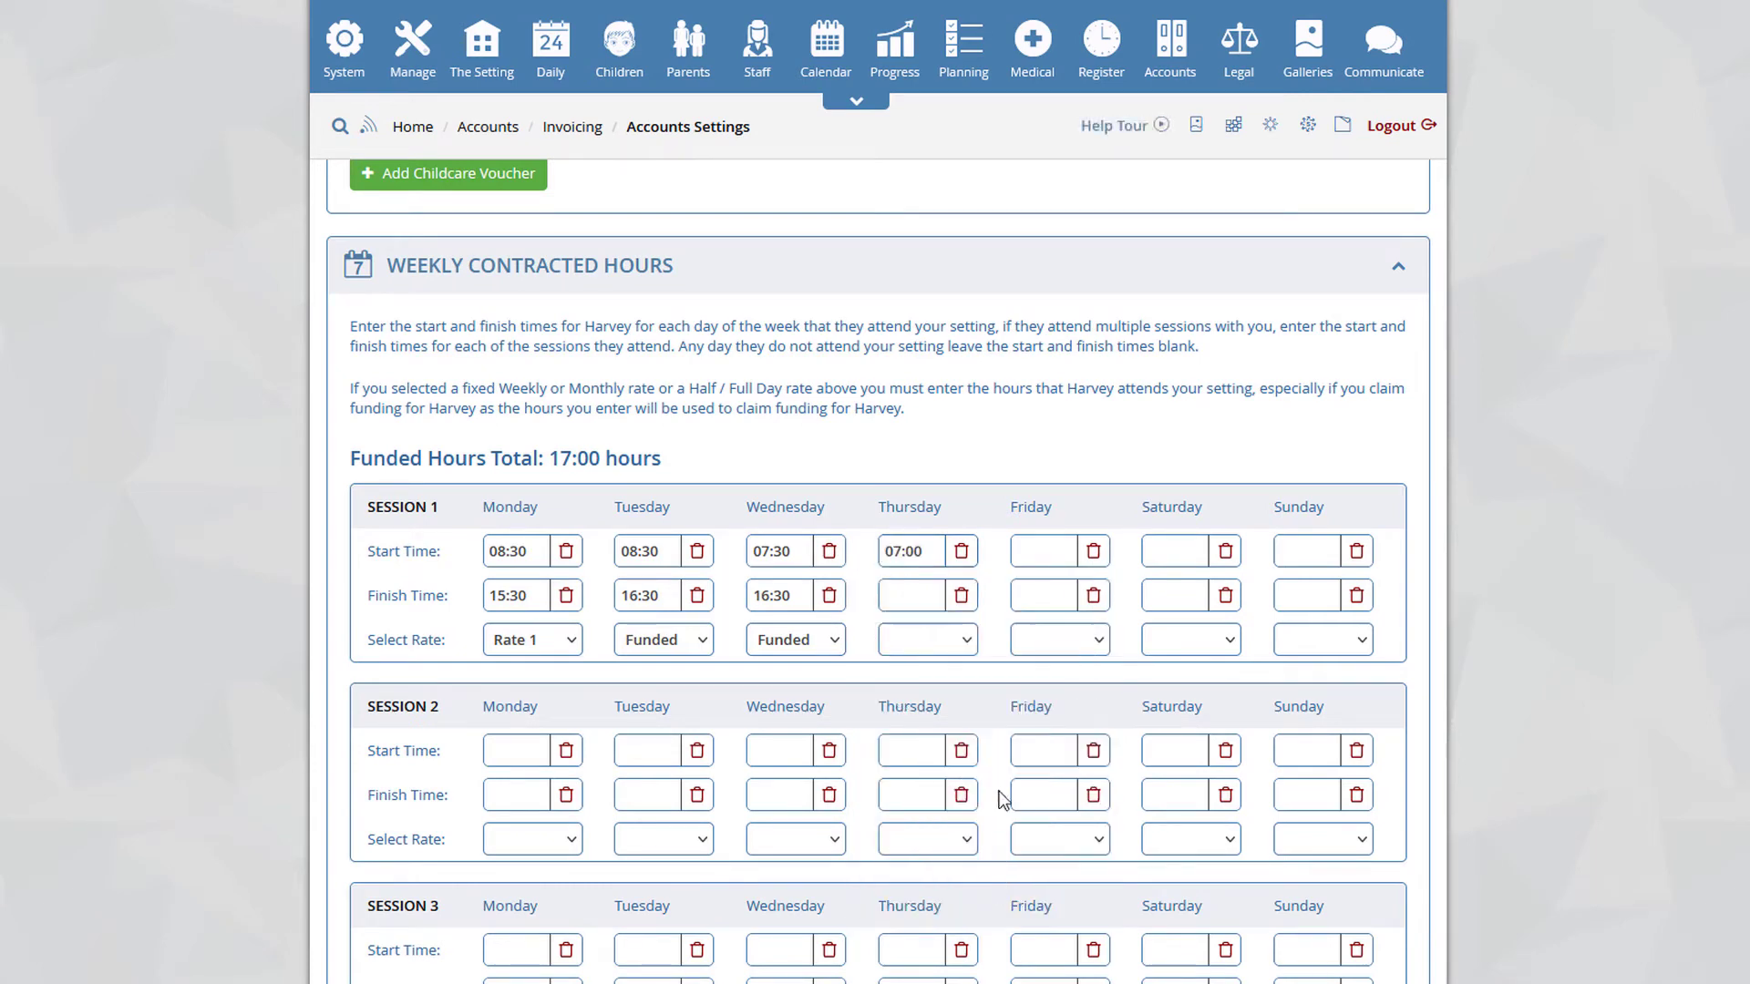
pyautogui.click(927, 601)
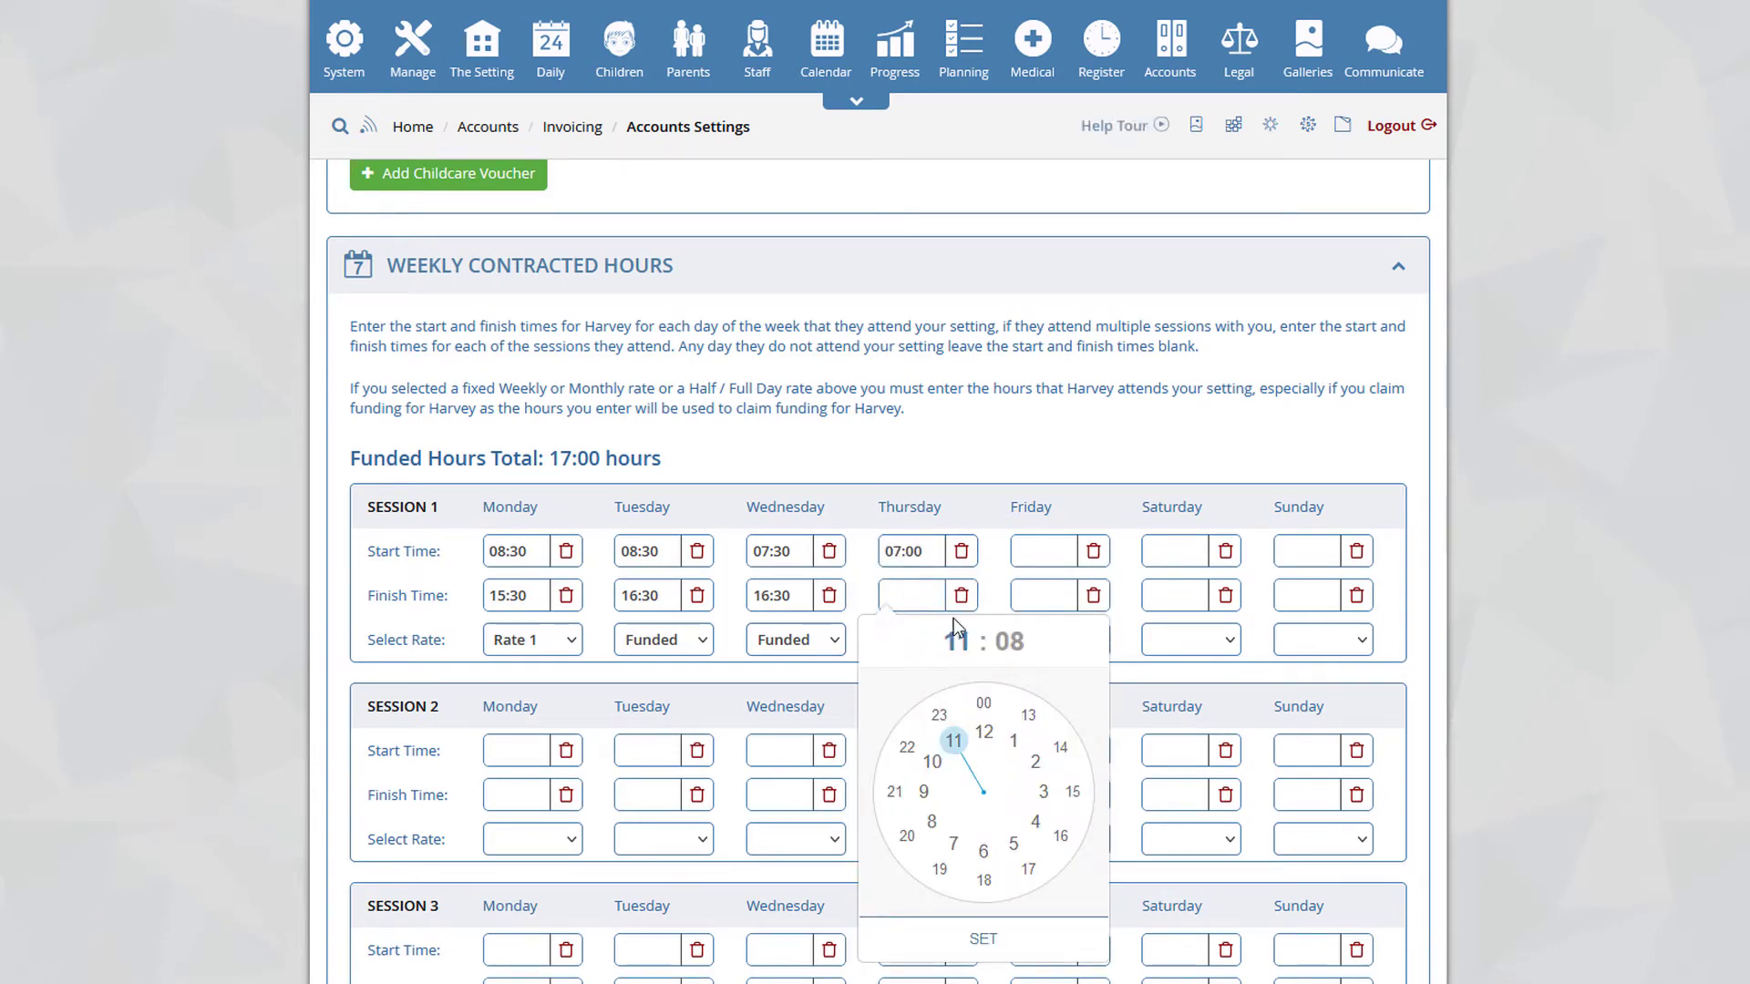
pyautogui.click(984, 882)
pyautogui.click(984, 706)
pyautogui.click(982, 939)
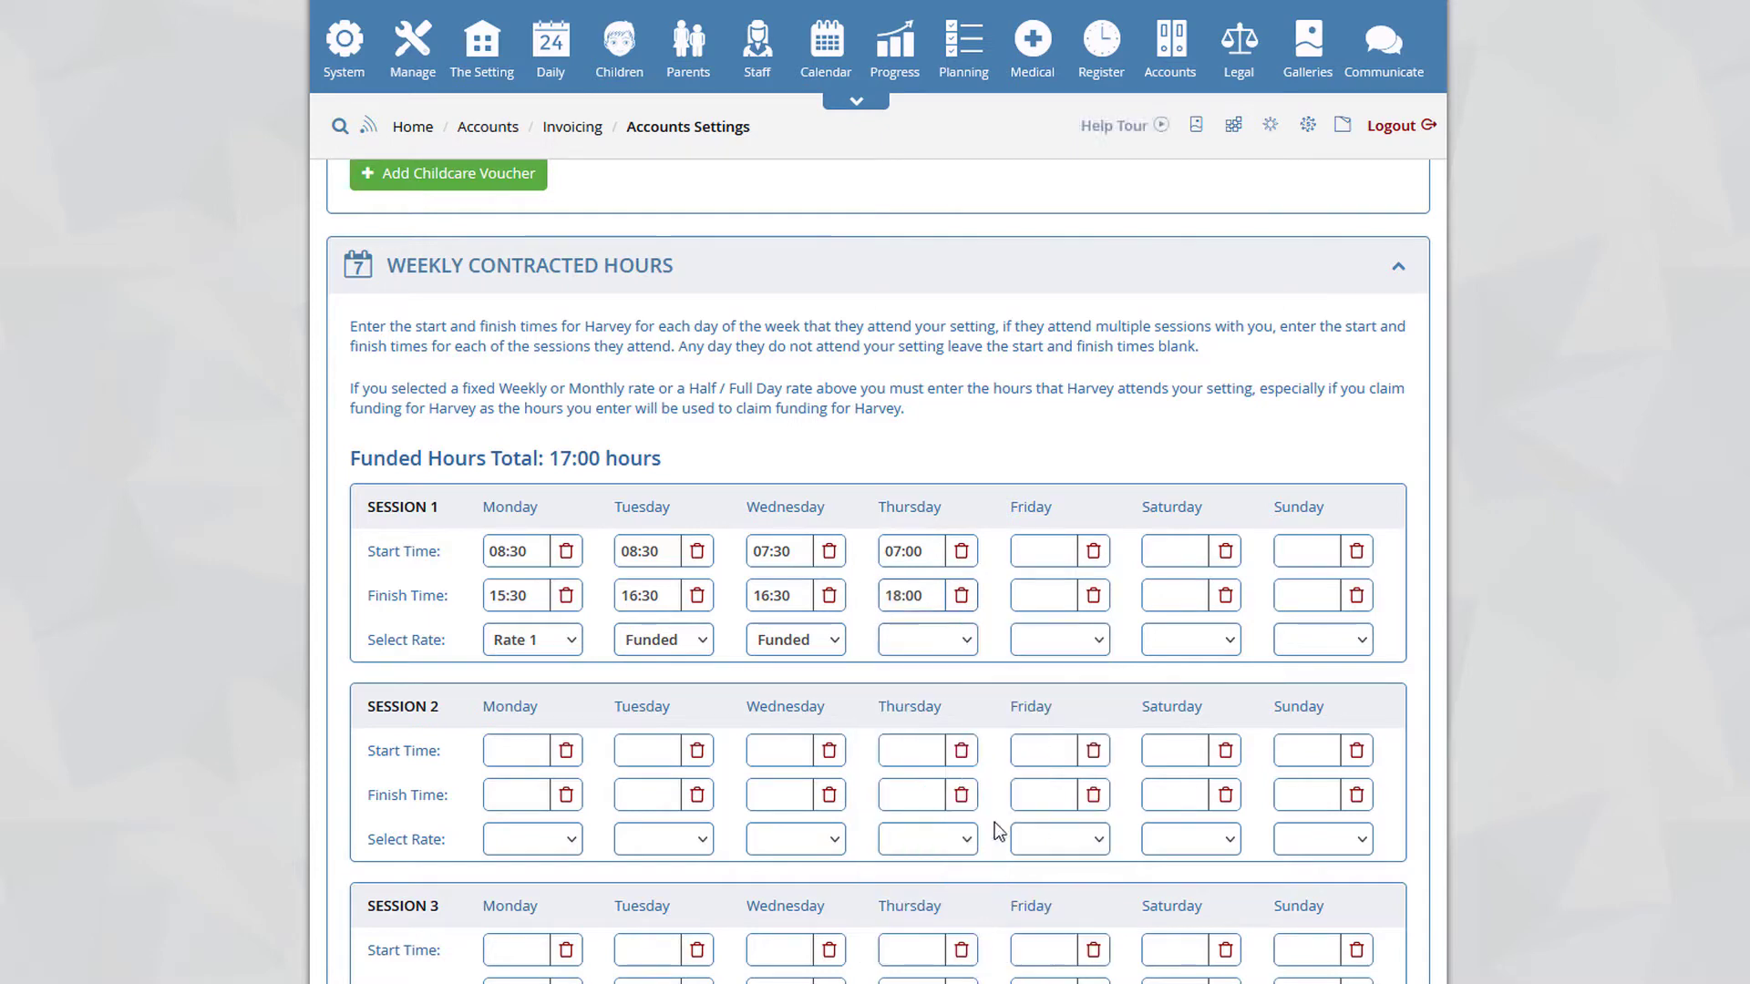
pyautogui.click(964, 646)
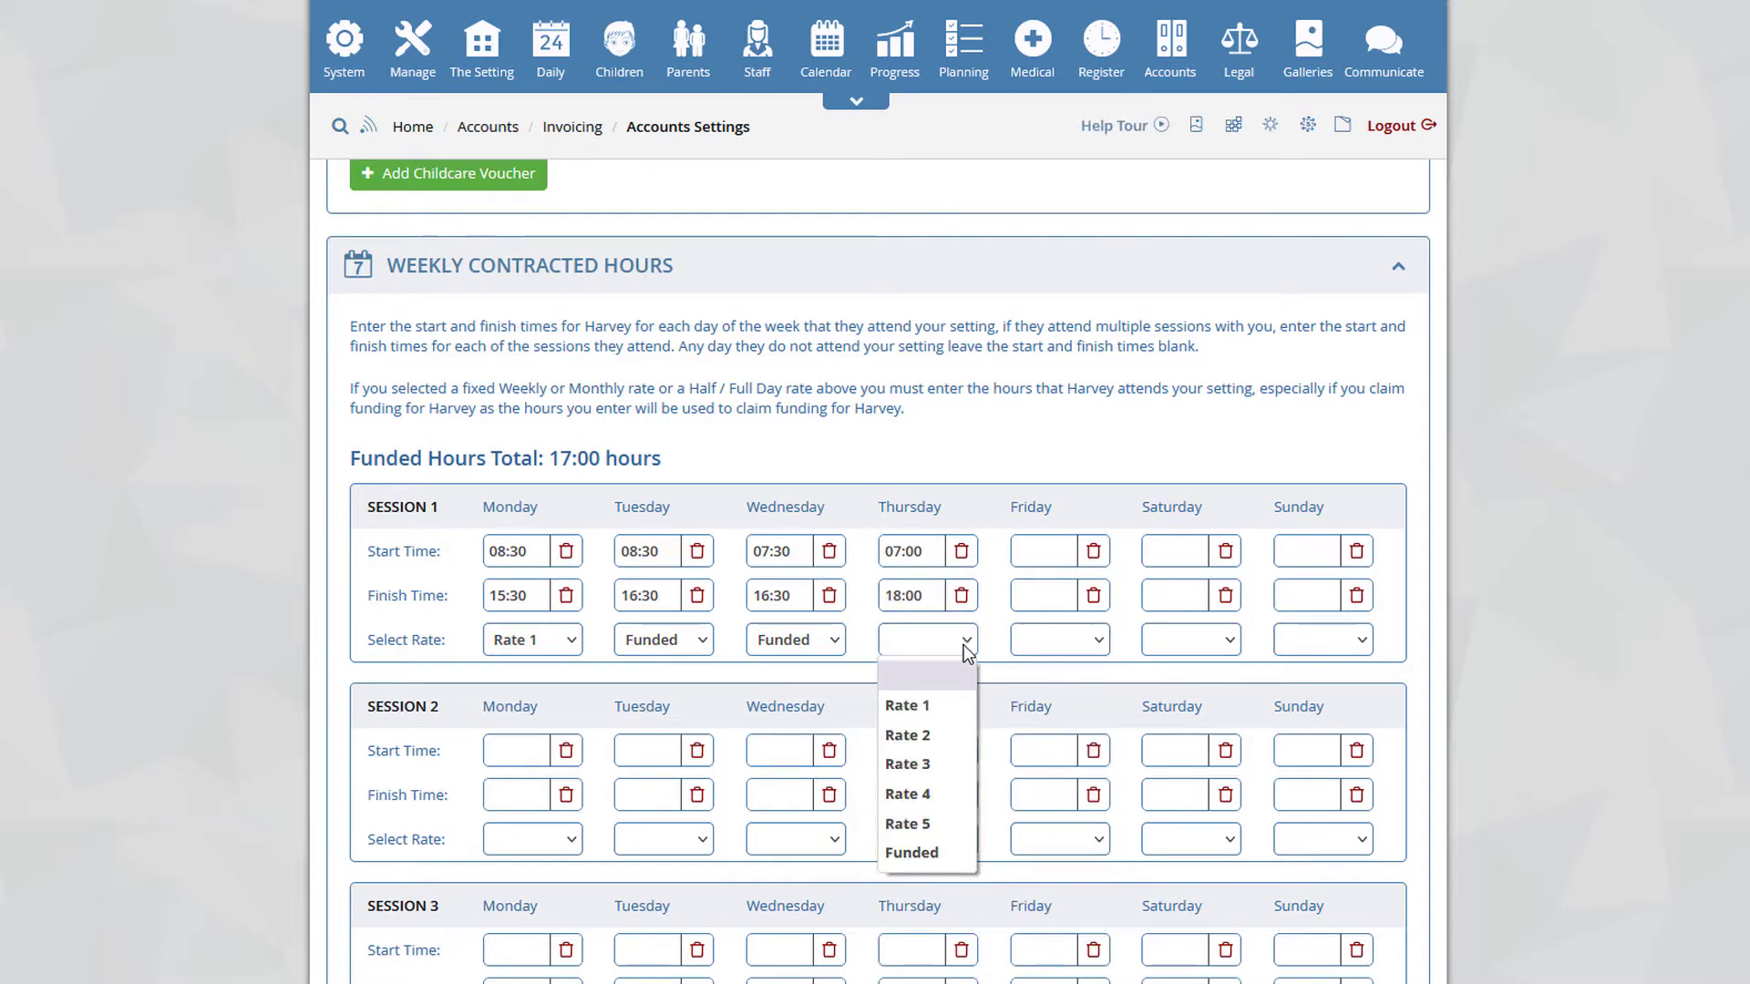
pyautogui.click(925, 851)
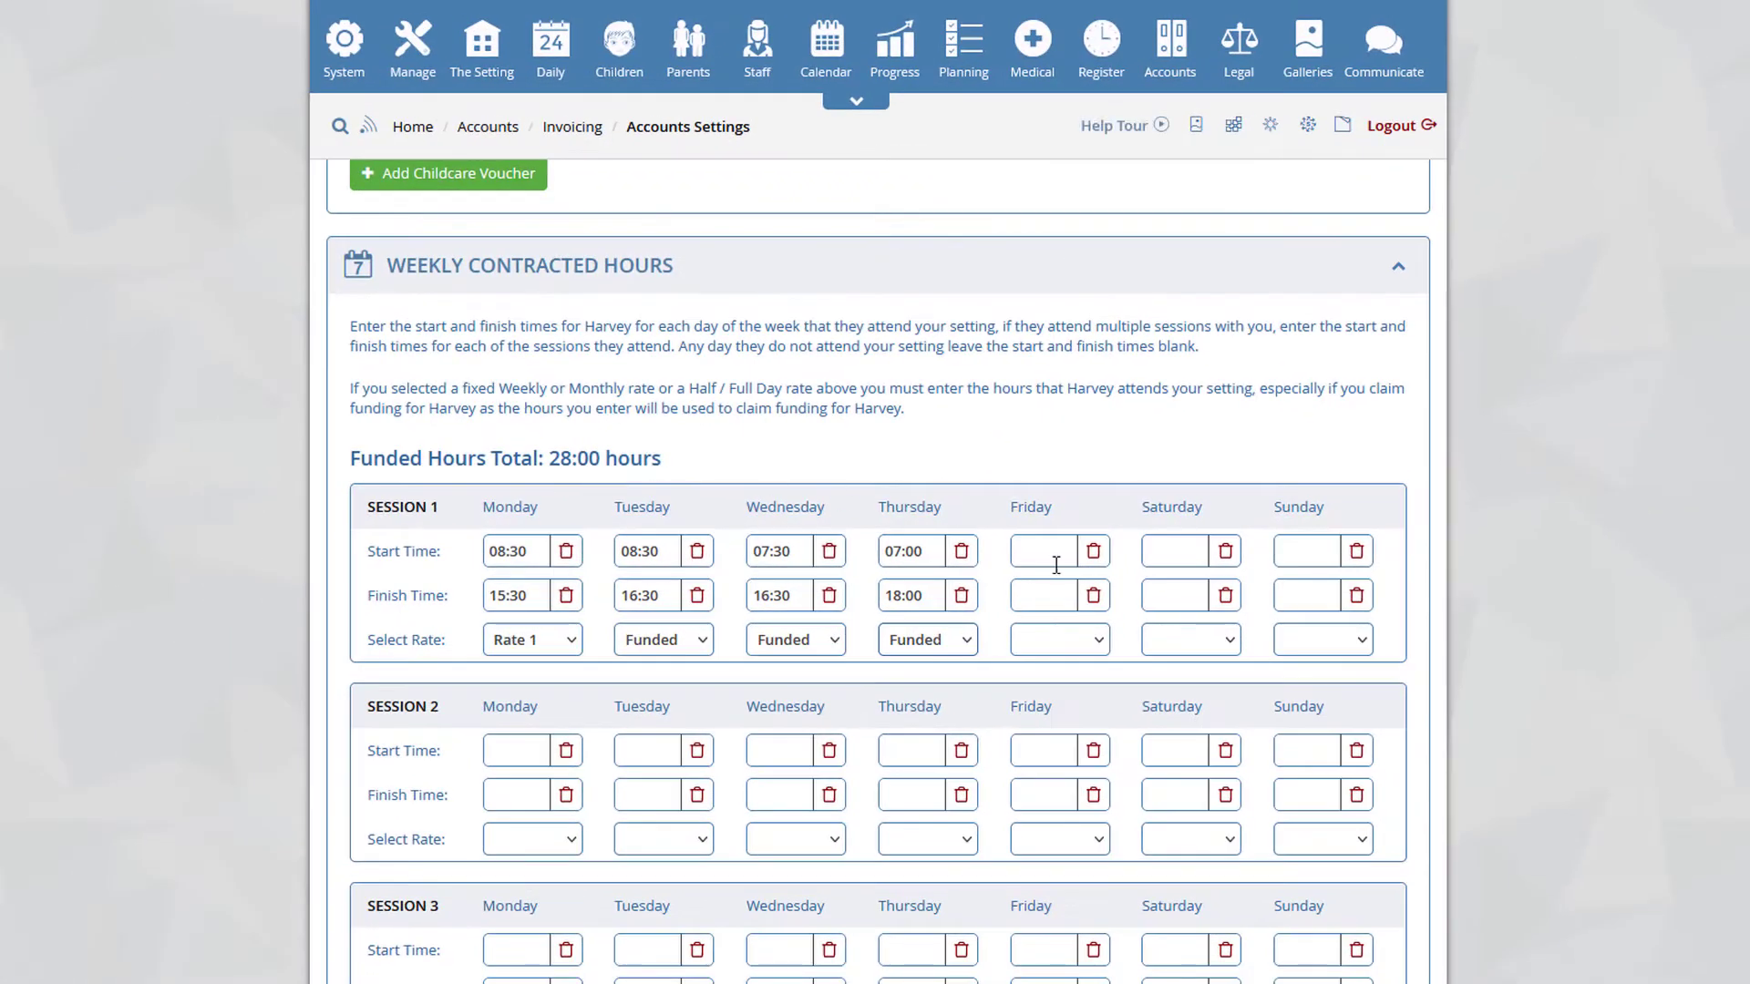
# - Set Friday's Session 1 to start at 08:00 and finish at 10:00, with the Funded rate
pyautogui.click(1054, 552)
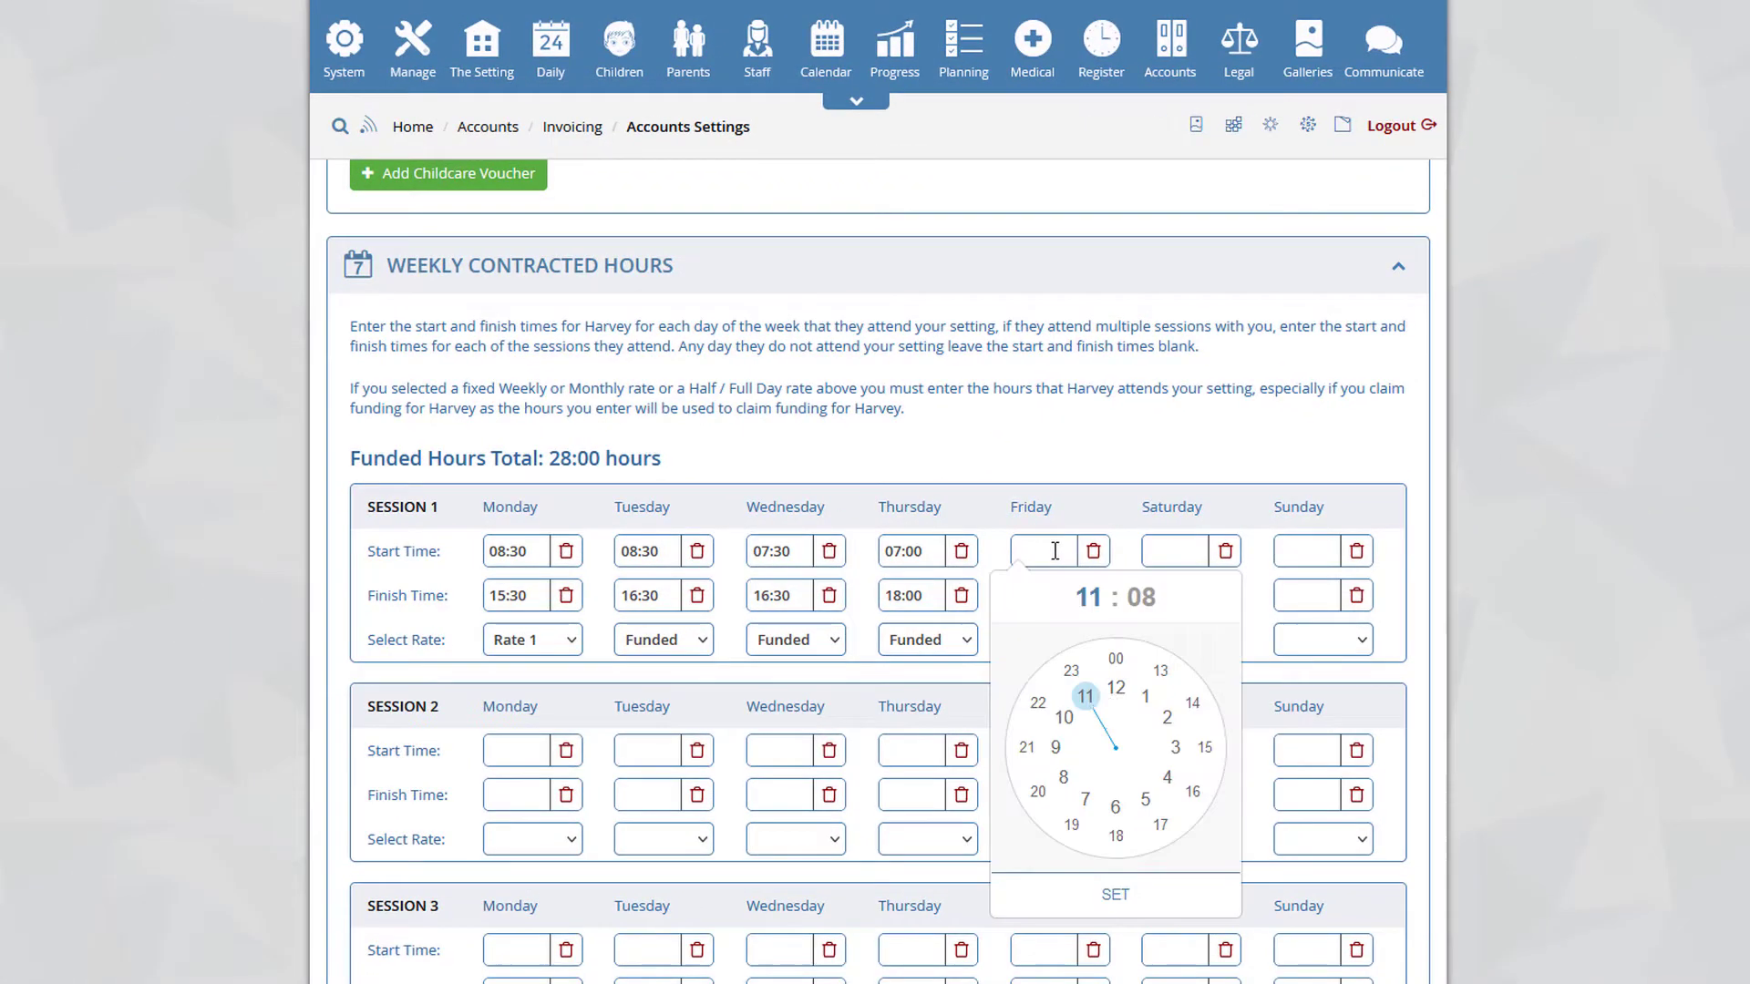
pyautogui.click(1063, 779)
pyautogui.click(1116, 659)
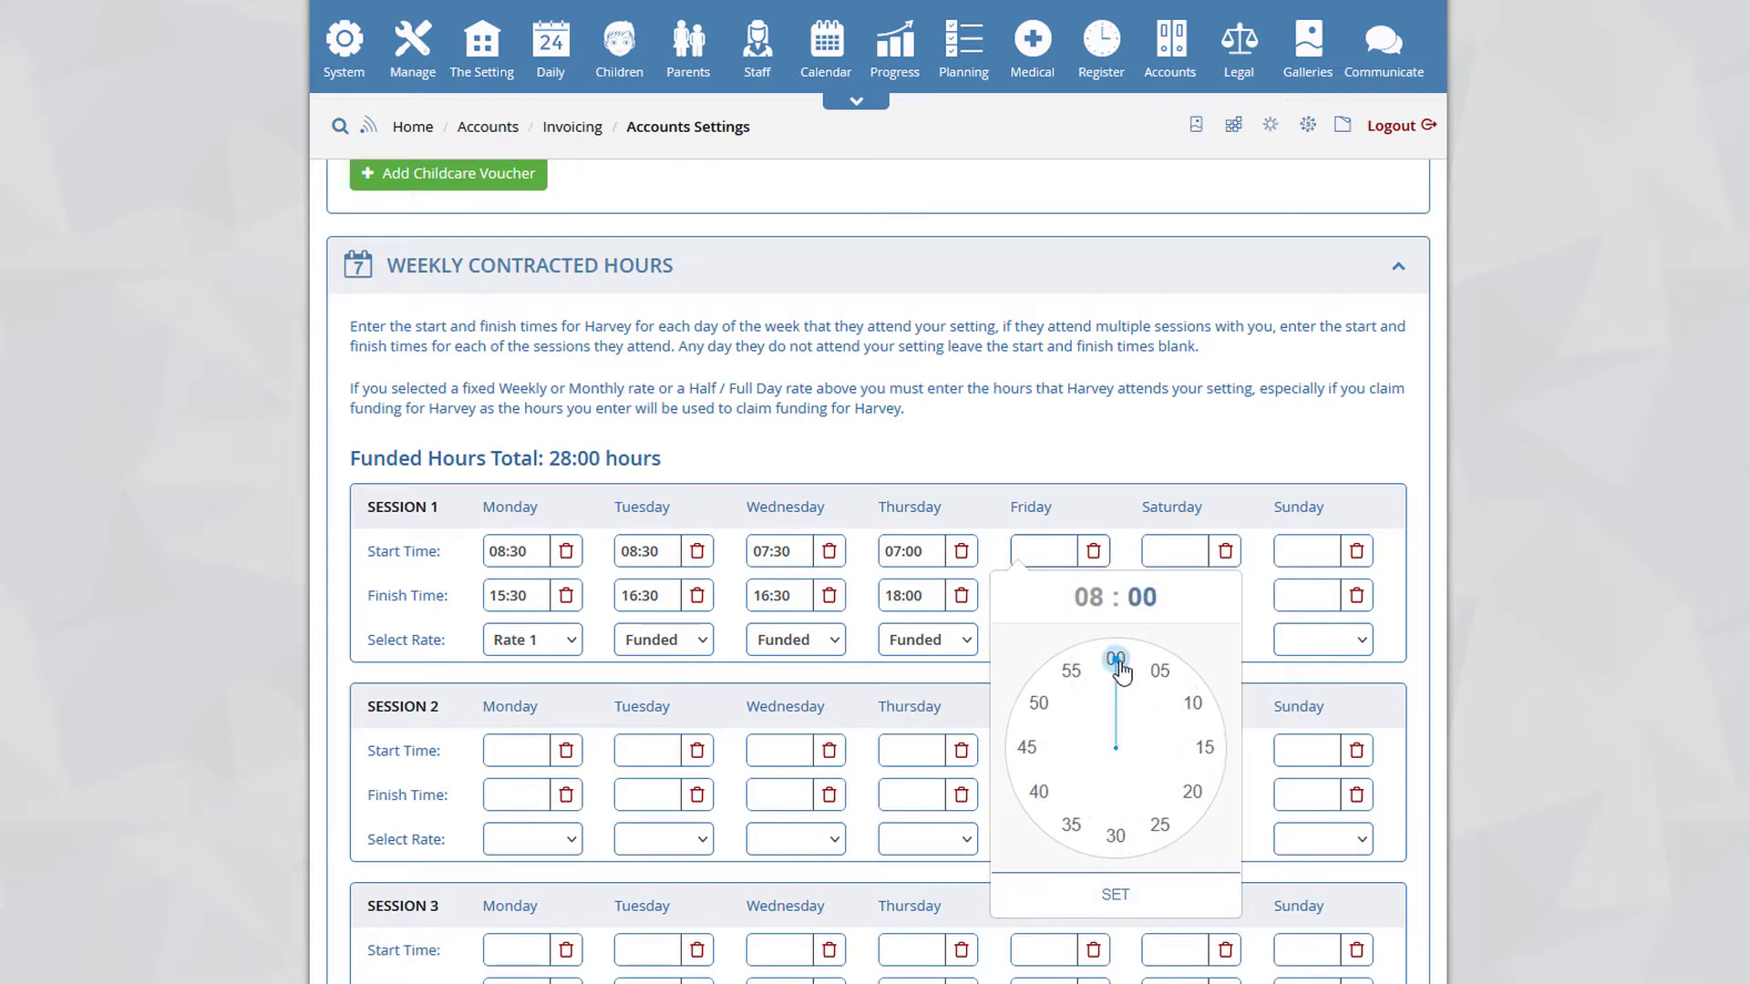
pyautogui.click(1116, 898)
pyautogui.click(1060, 591)
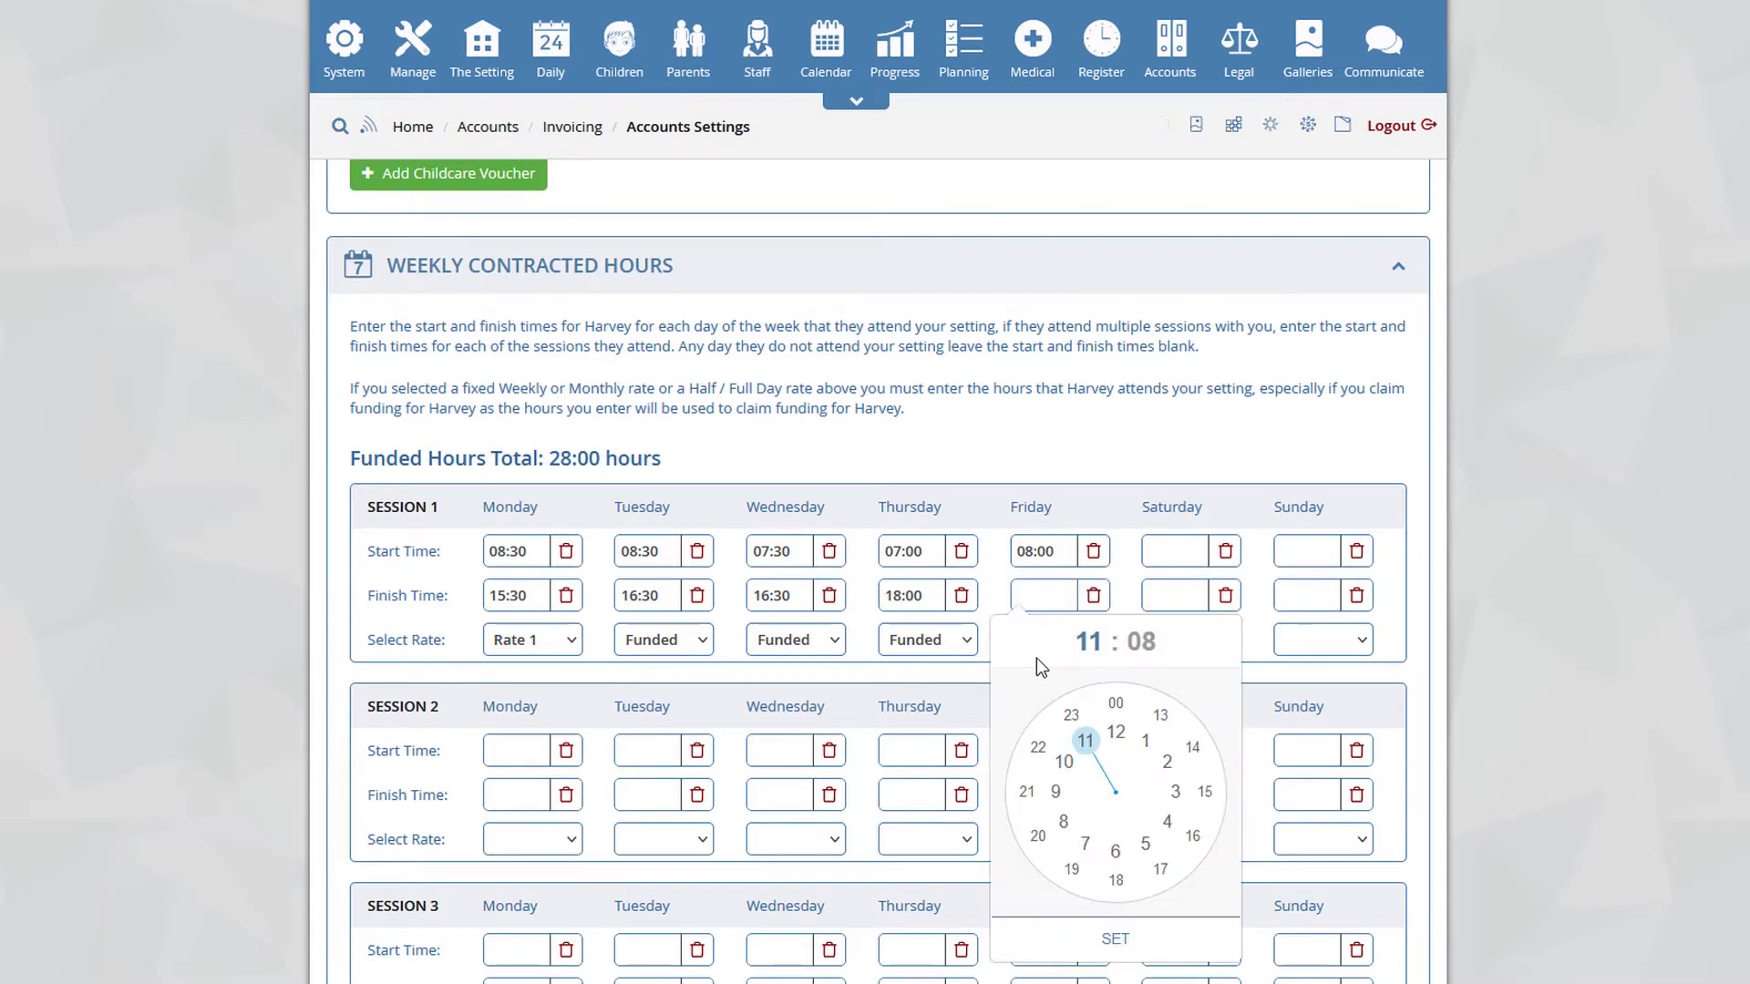
pyautogui.click(1073, 768)
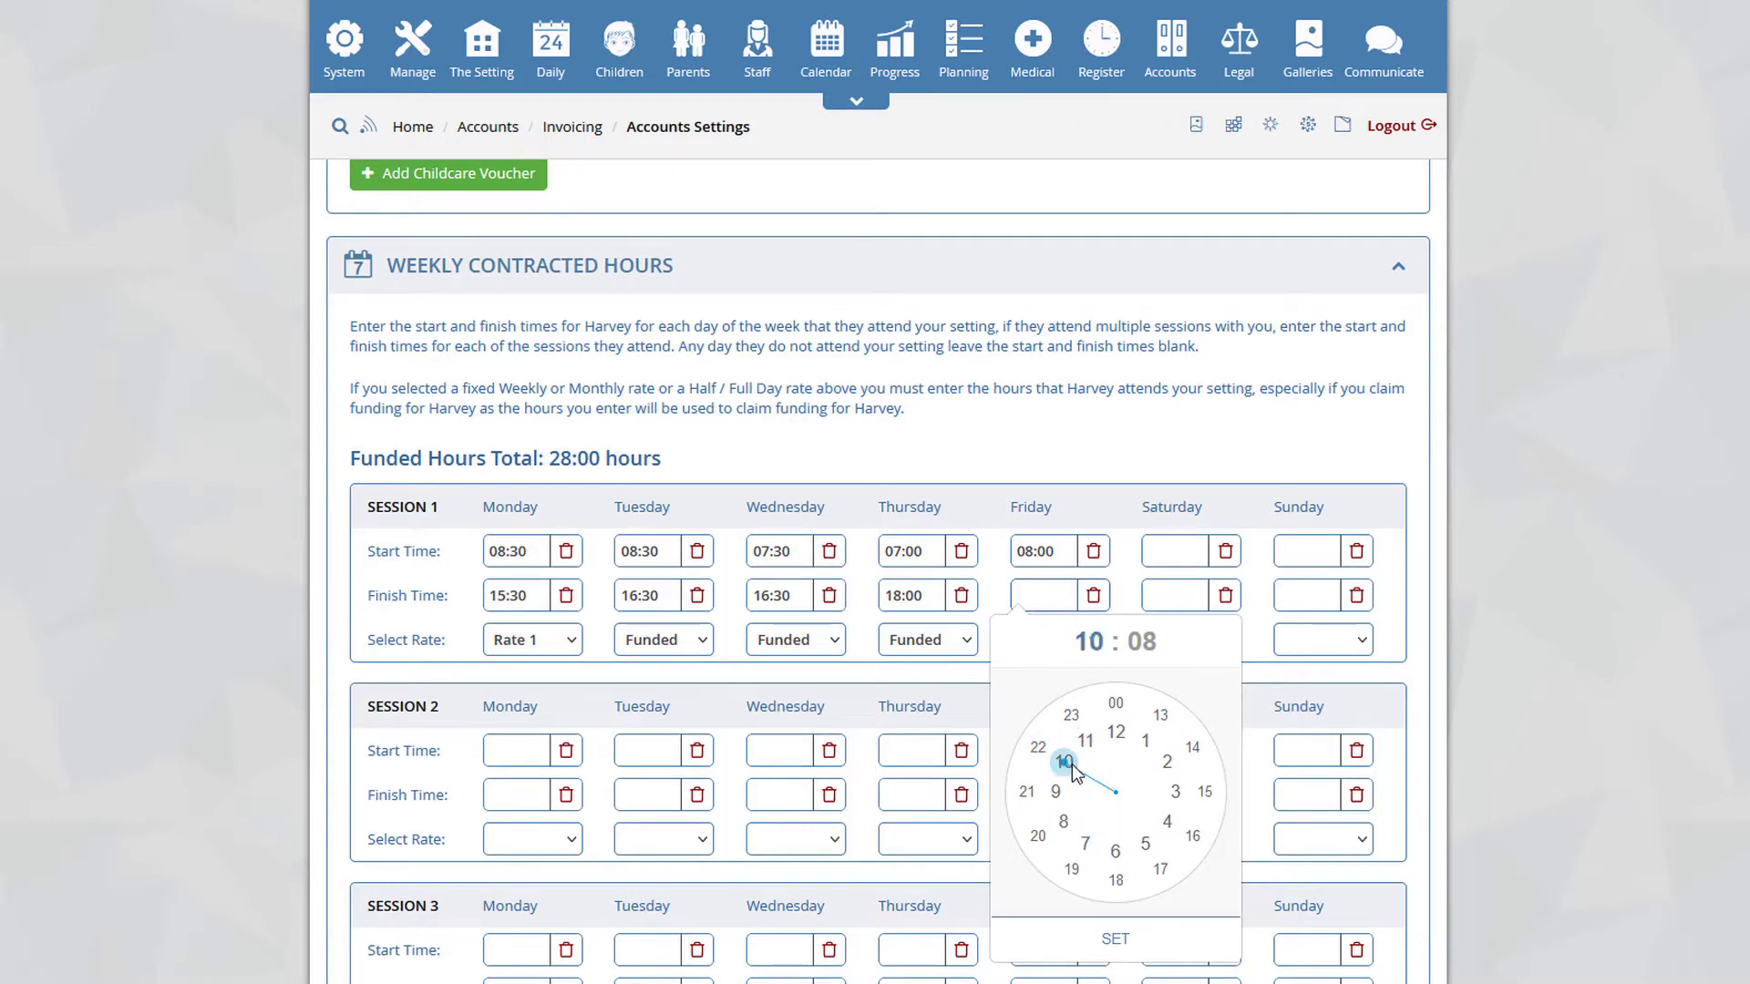
pyautogui.click(1116, 702)
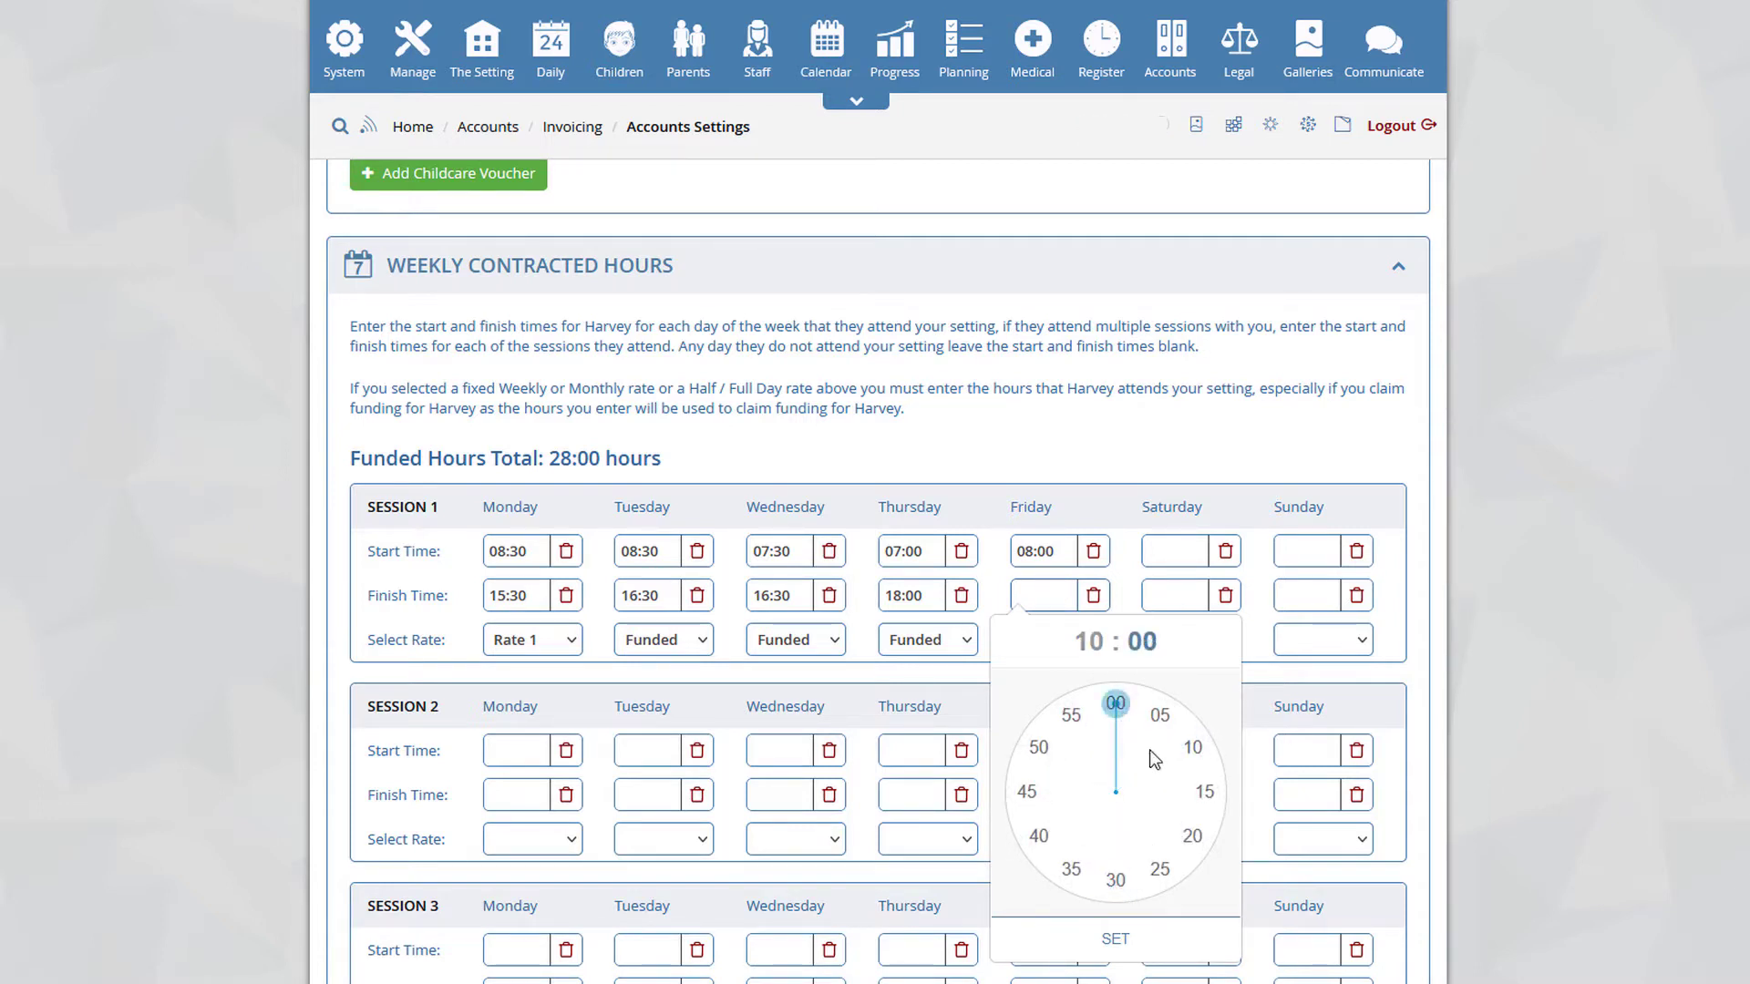
pyautogui.click(1115, 939)
pyautogui.click(1074, 643)
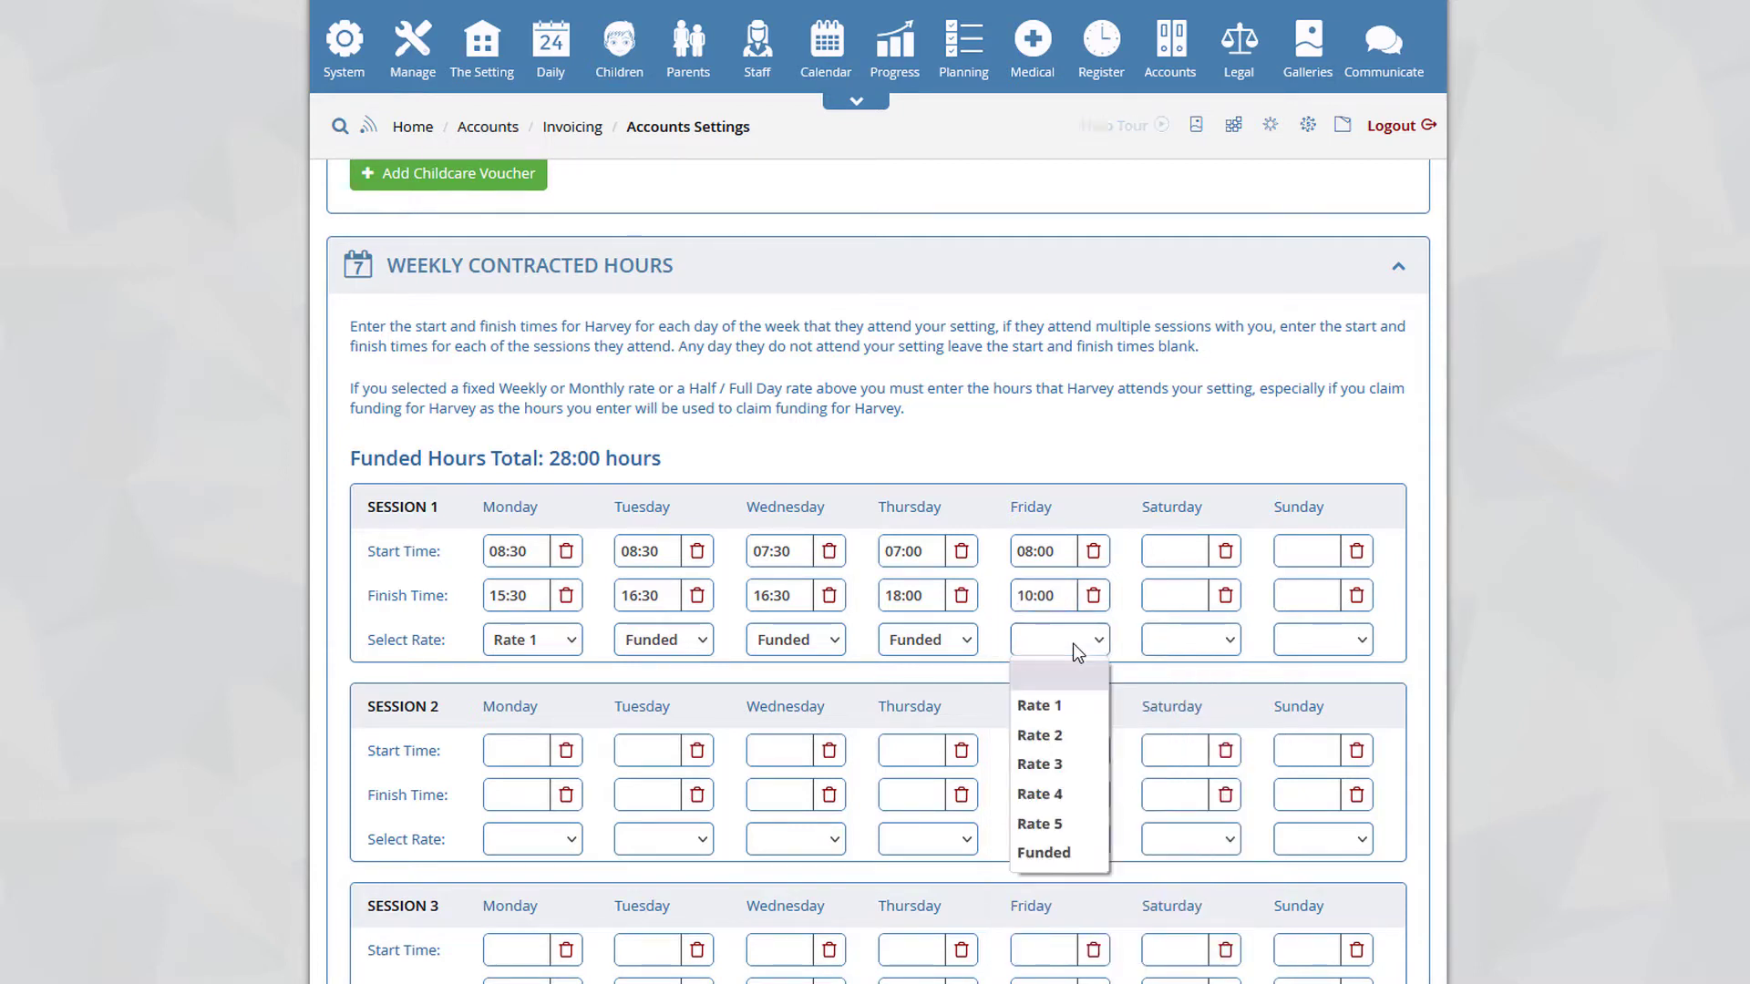
pyautogui.click(1042, 851)
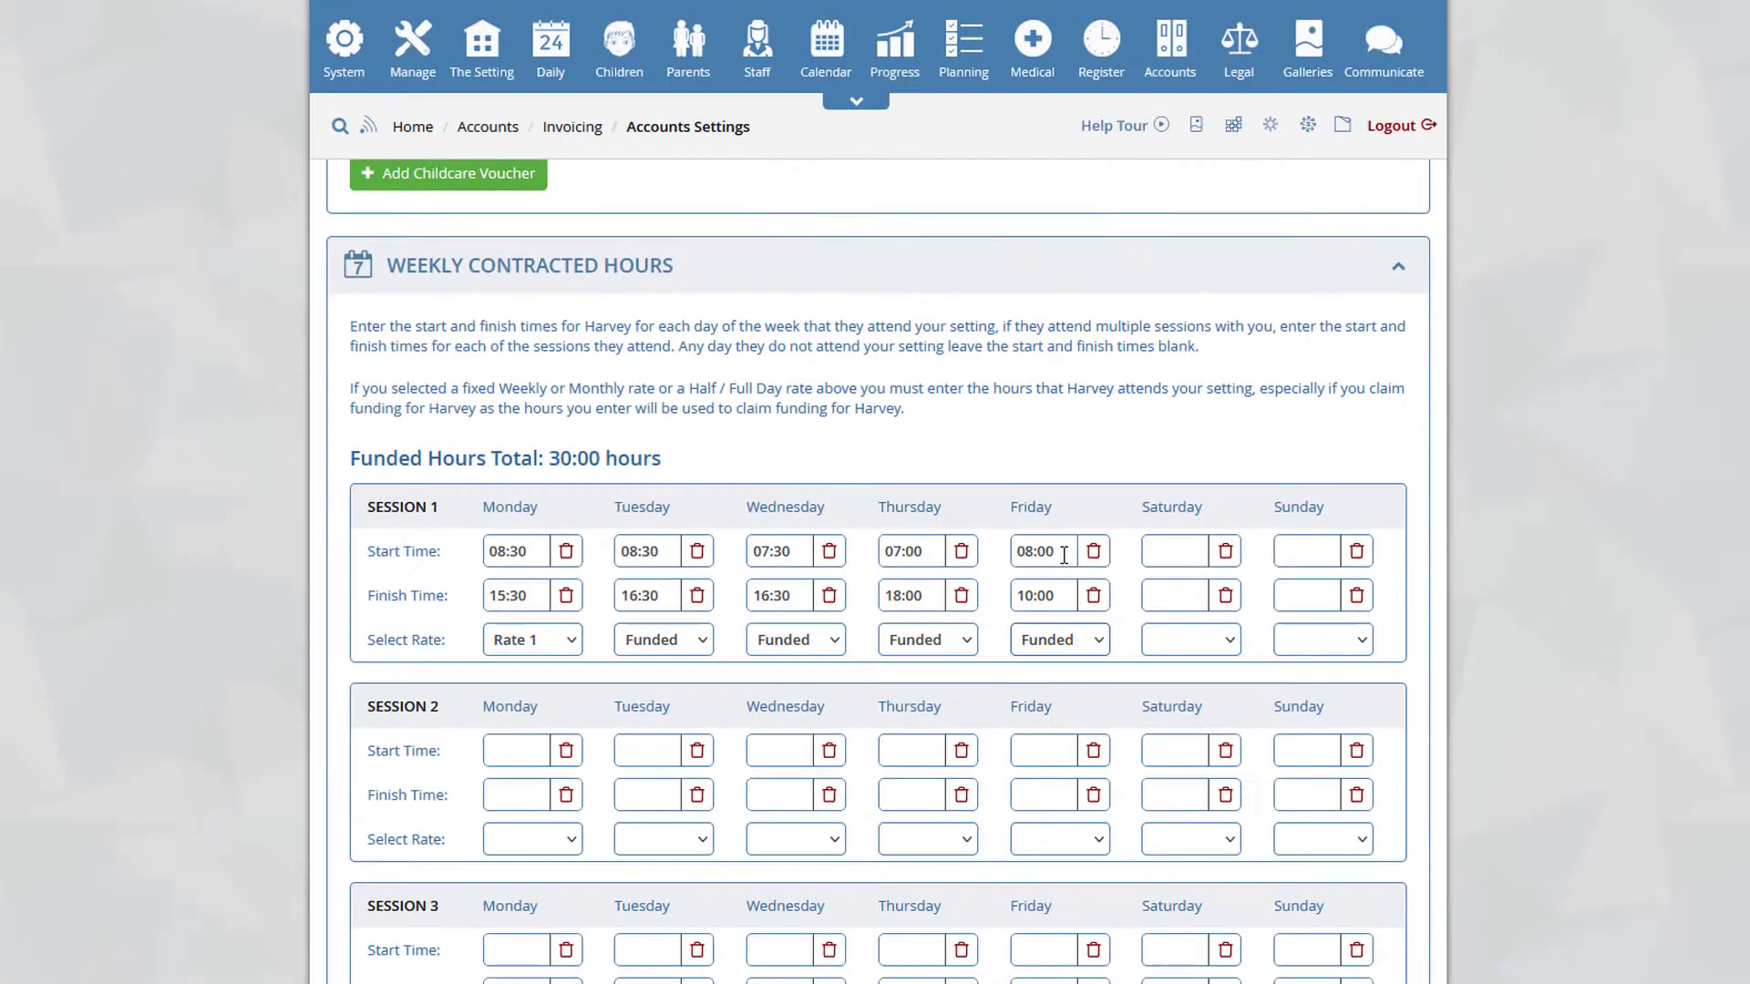
# - Set Friday's Session 2 to start at 10:00 and finish at 18:00, with Rate 1
pyautogui.scroll(-1, 692, 565)
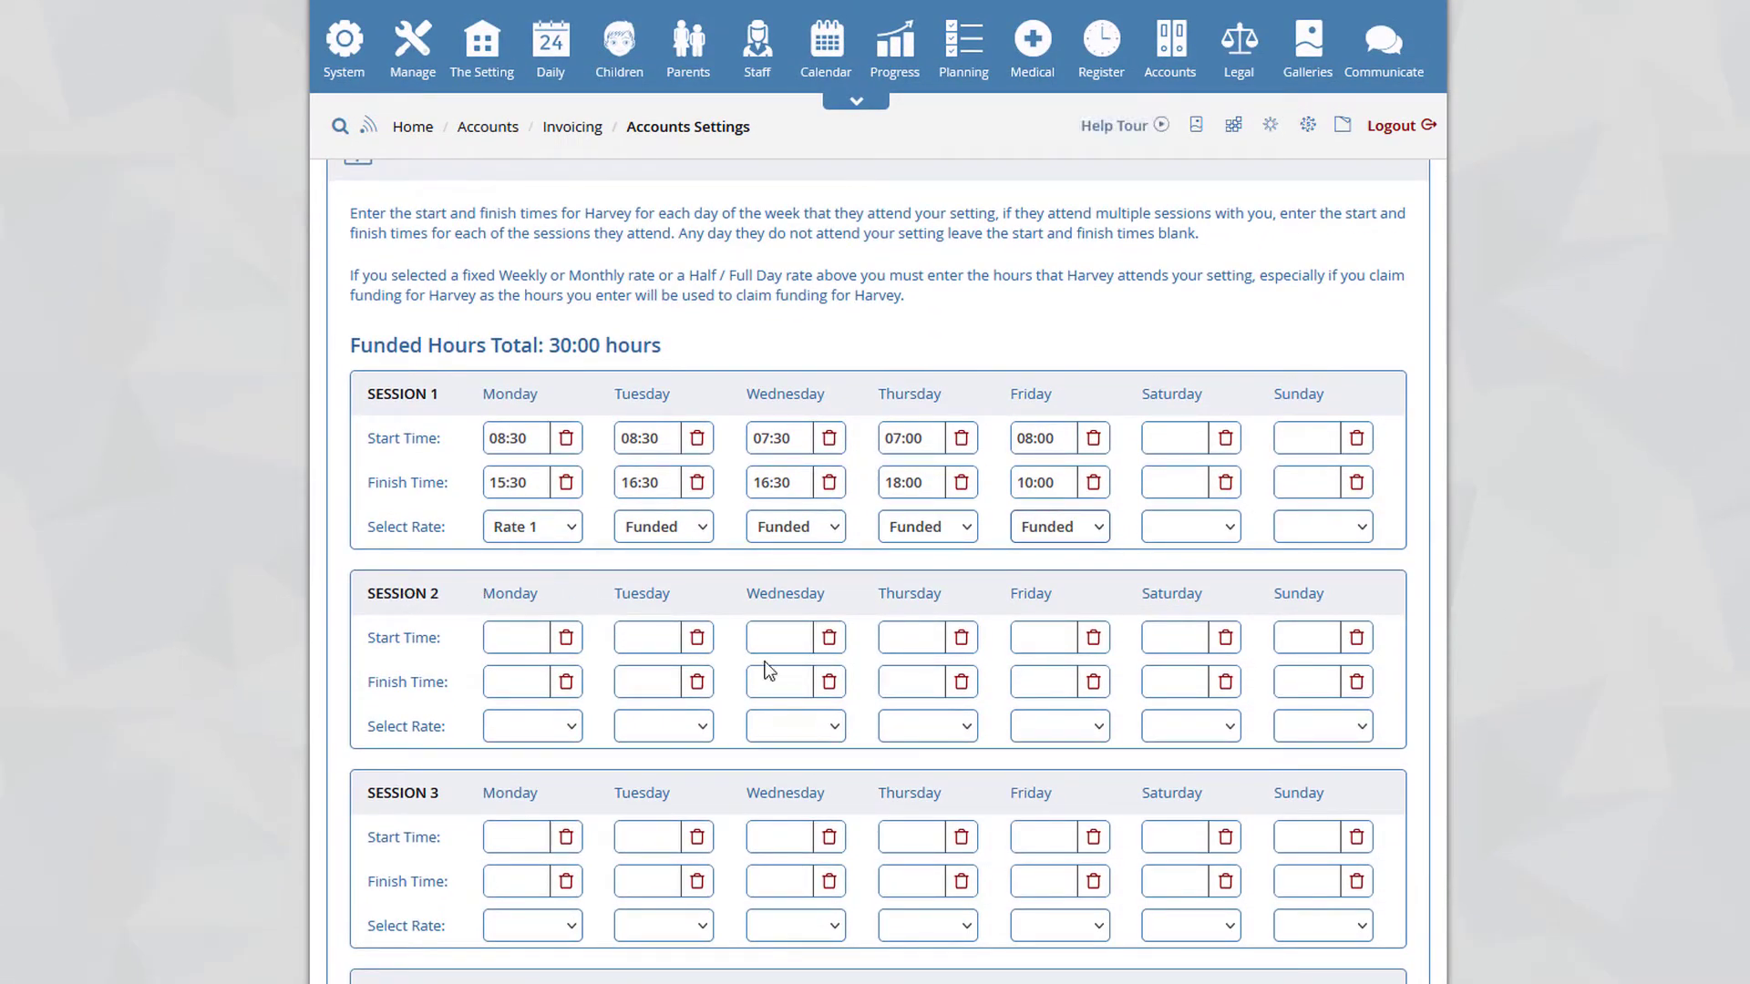
pyautogui.click(1051, 642)
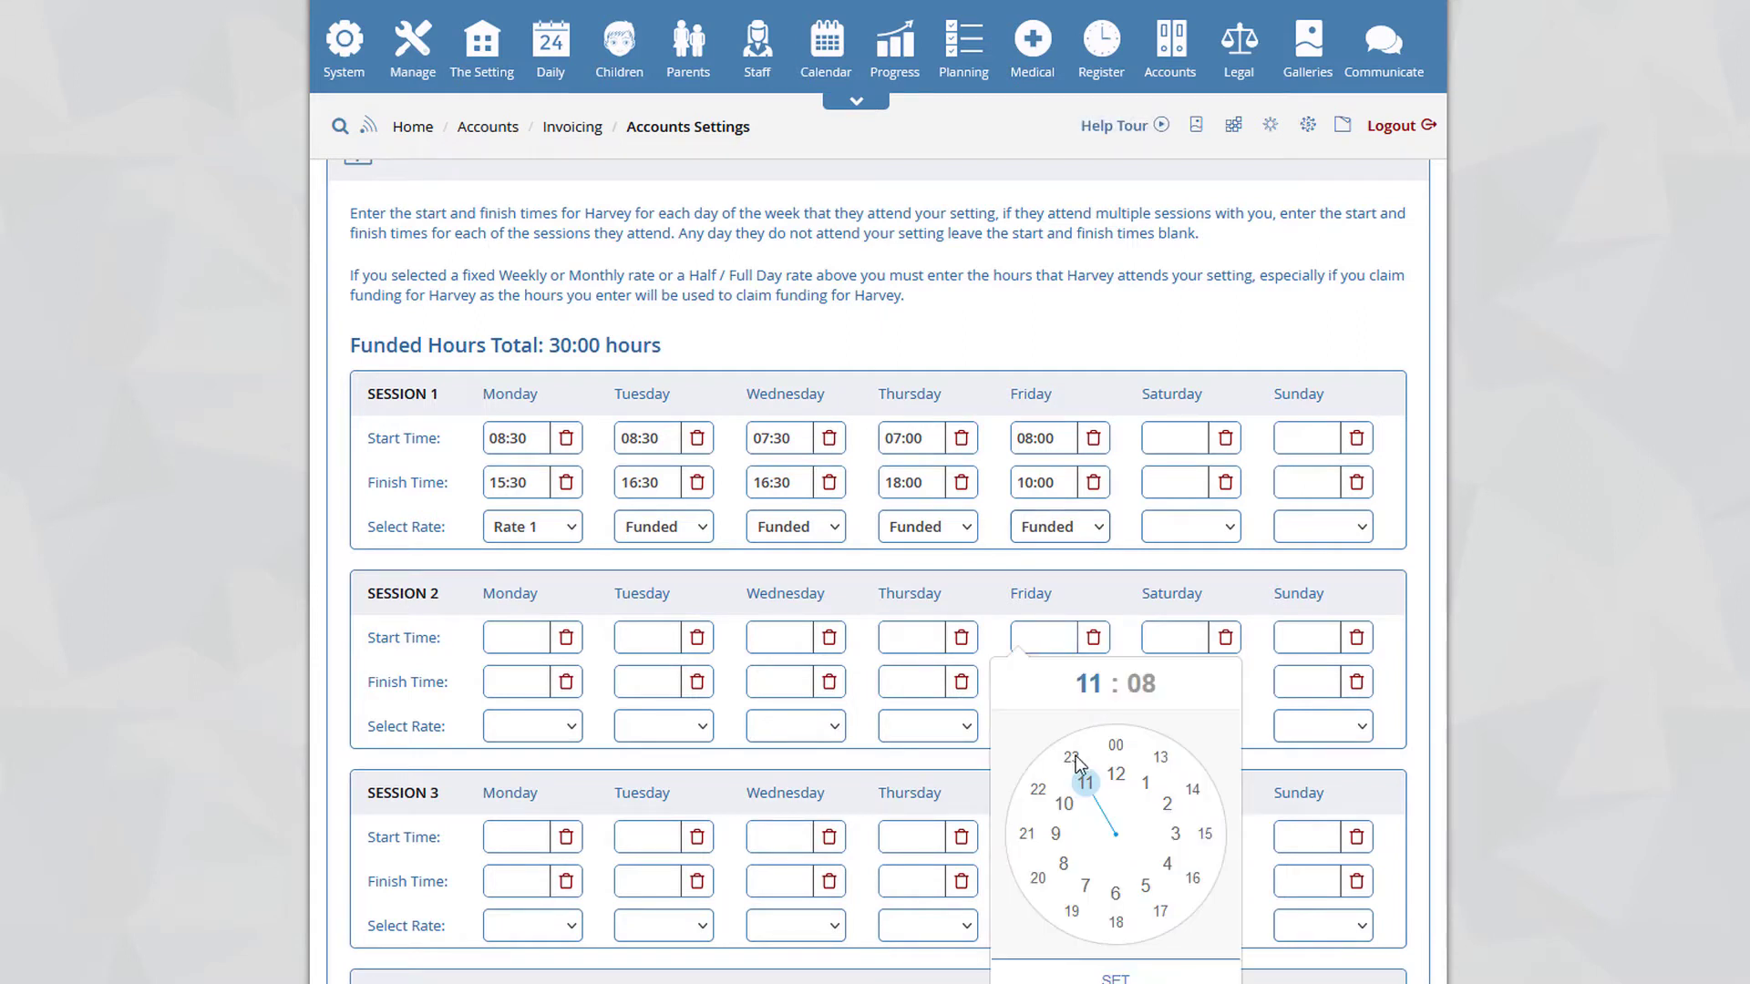
pyautogui.click(1064, 803)
pyautogui.click(1115, 745)
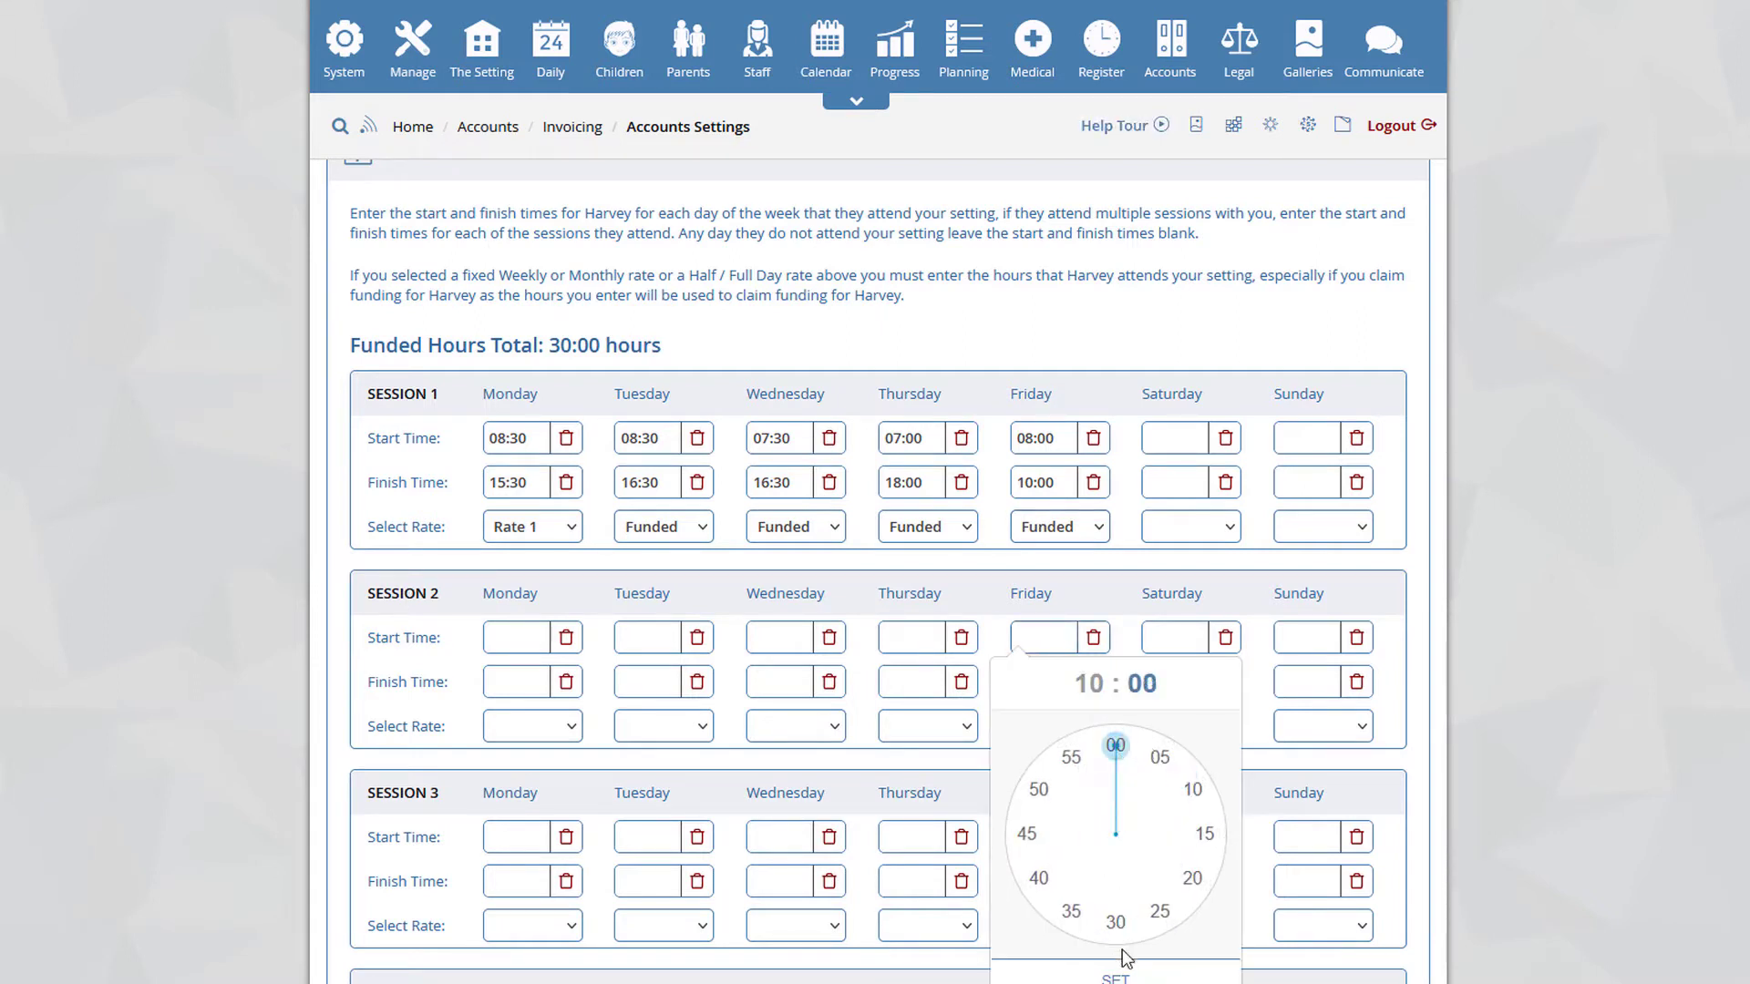
pyautogui.click(1115, 977)
pyautogui.click(1067, 684)
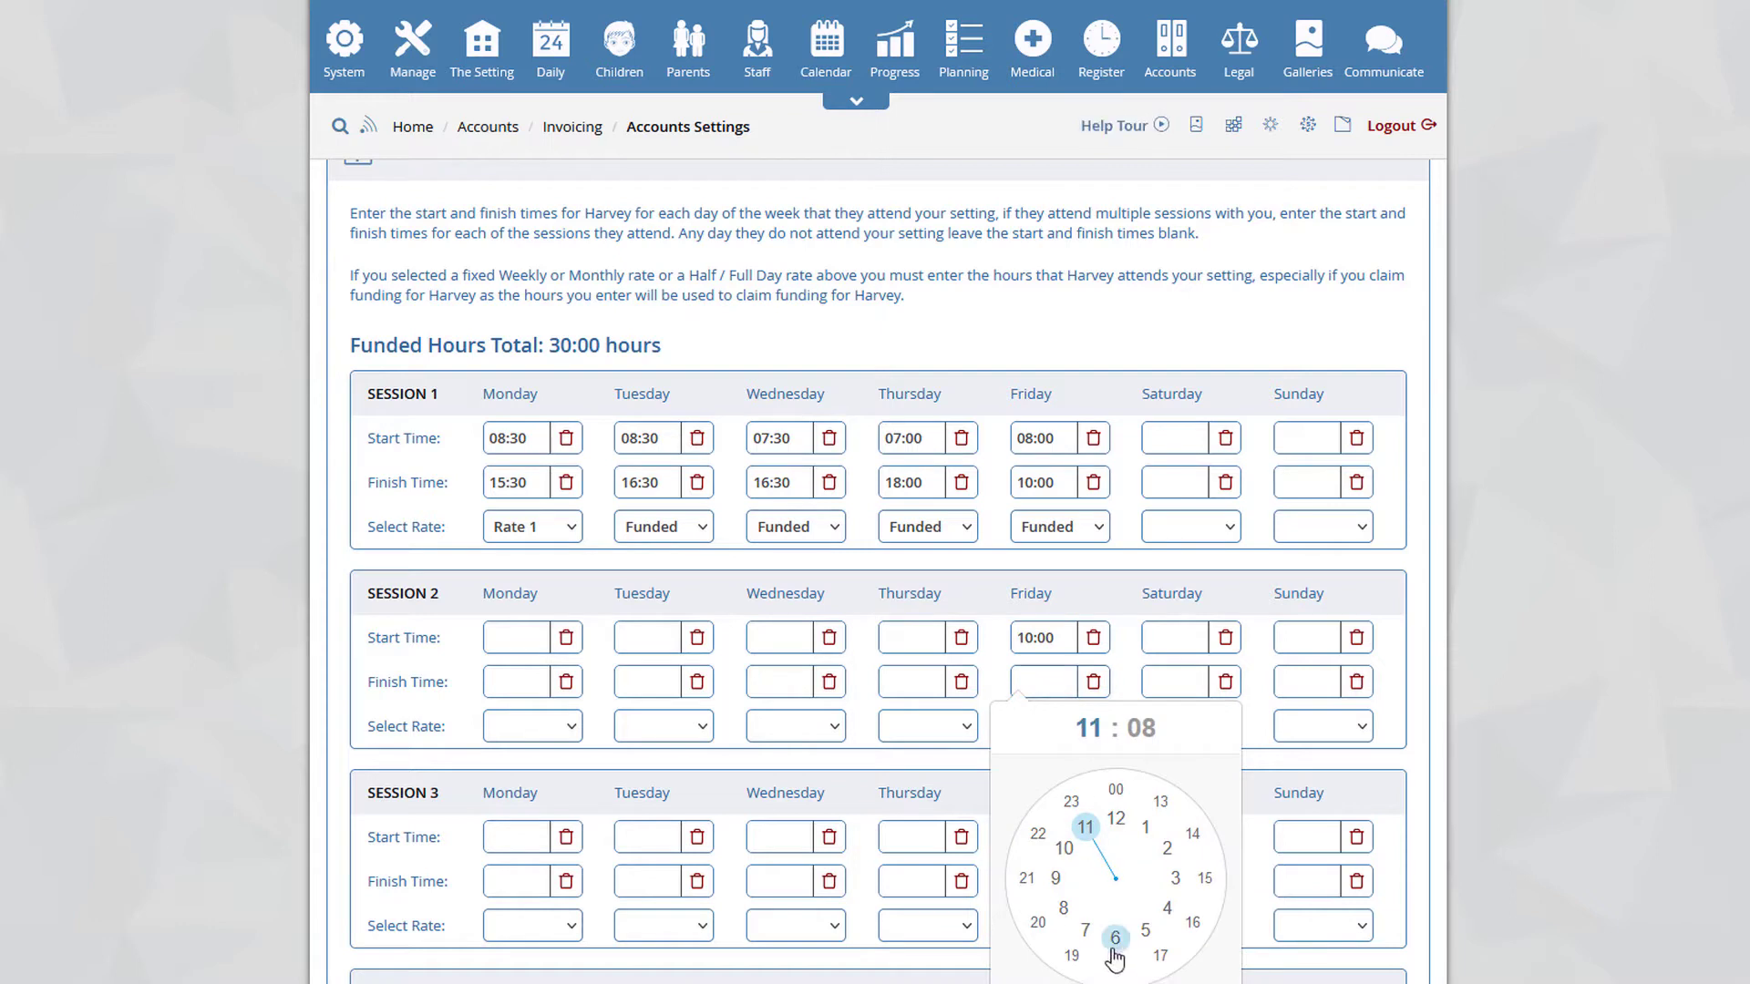
pyautogui.click(1115, 973)
pyautogui.click(1116, 790)
pyautogui.scroll(-1, 1110, 861)
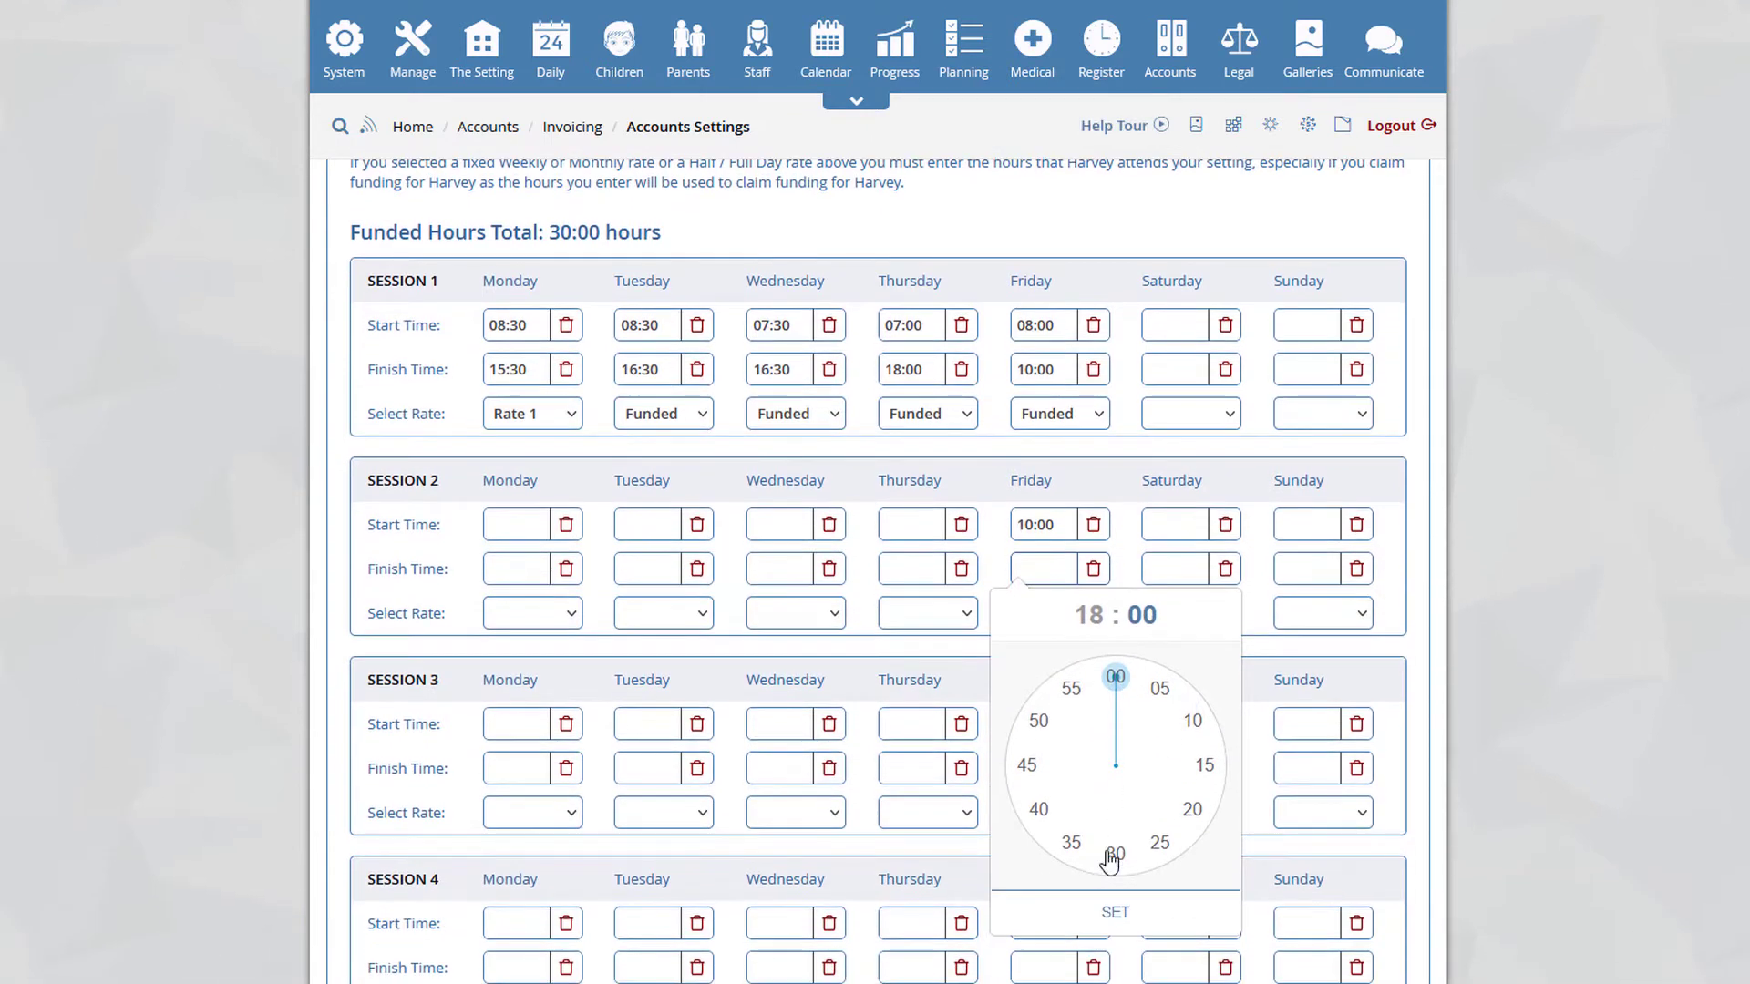
pyautogui.click(1115, 912)
pyautogui.click(1075, 618)
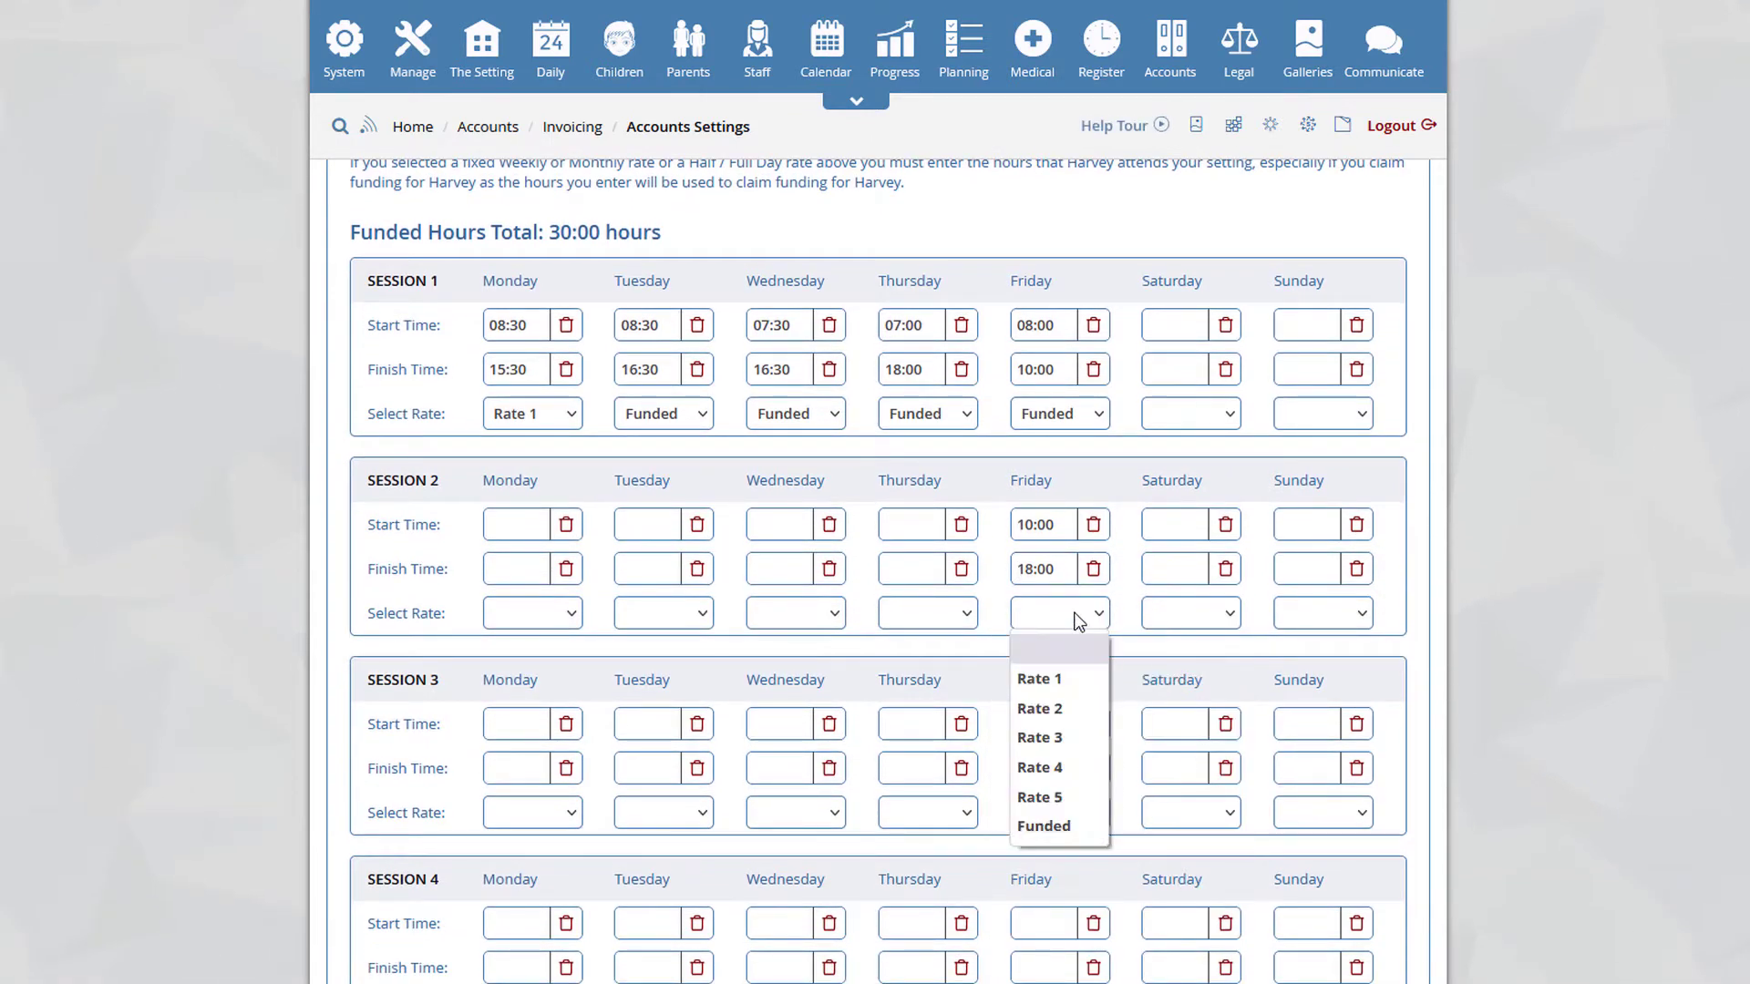
pyautogui.click(1040, 679)
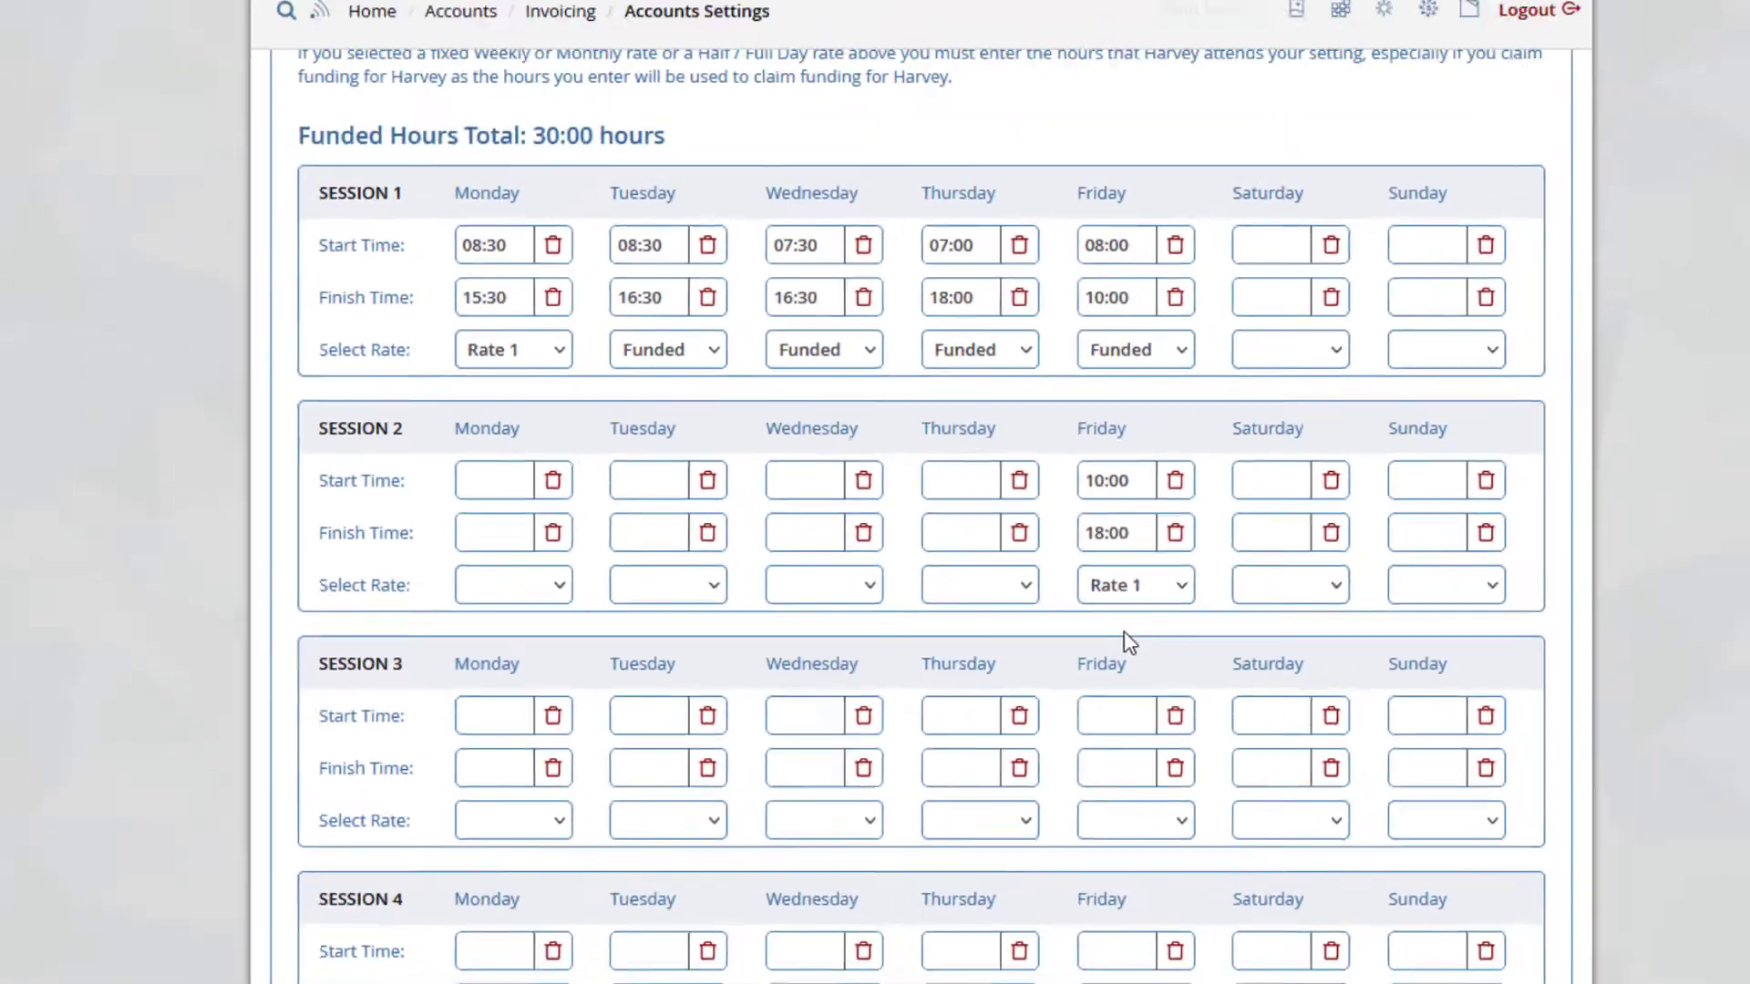
# - In the food and drink allowance, mark all five meals from Breakfast to Dinner as provided on Monday
pyautogui.scroll(-8, 1461, 534)
pyautogui.scroll(-3, 1048, 571)
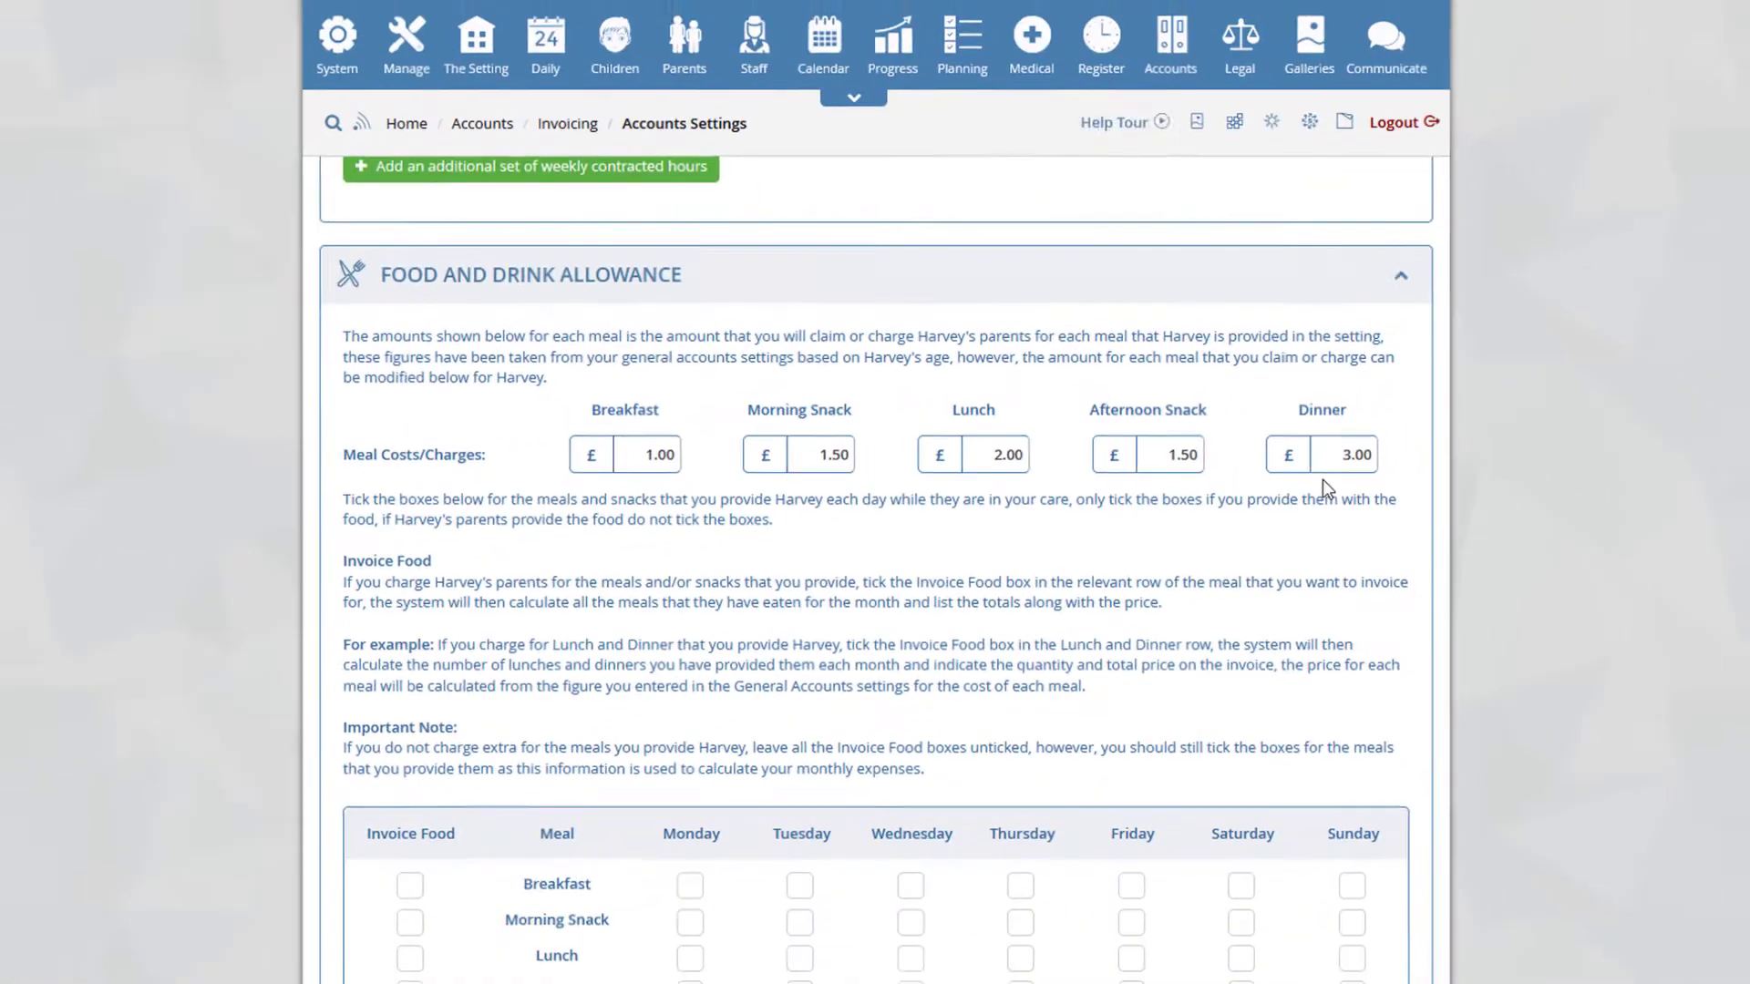
pyautogui.scroll(-3, 1230, 510)
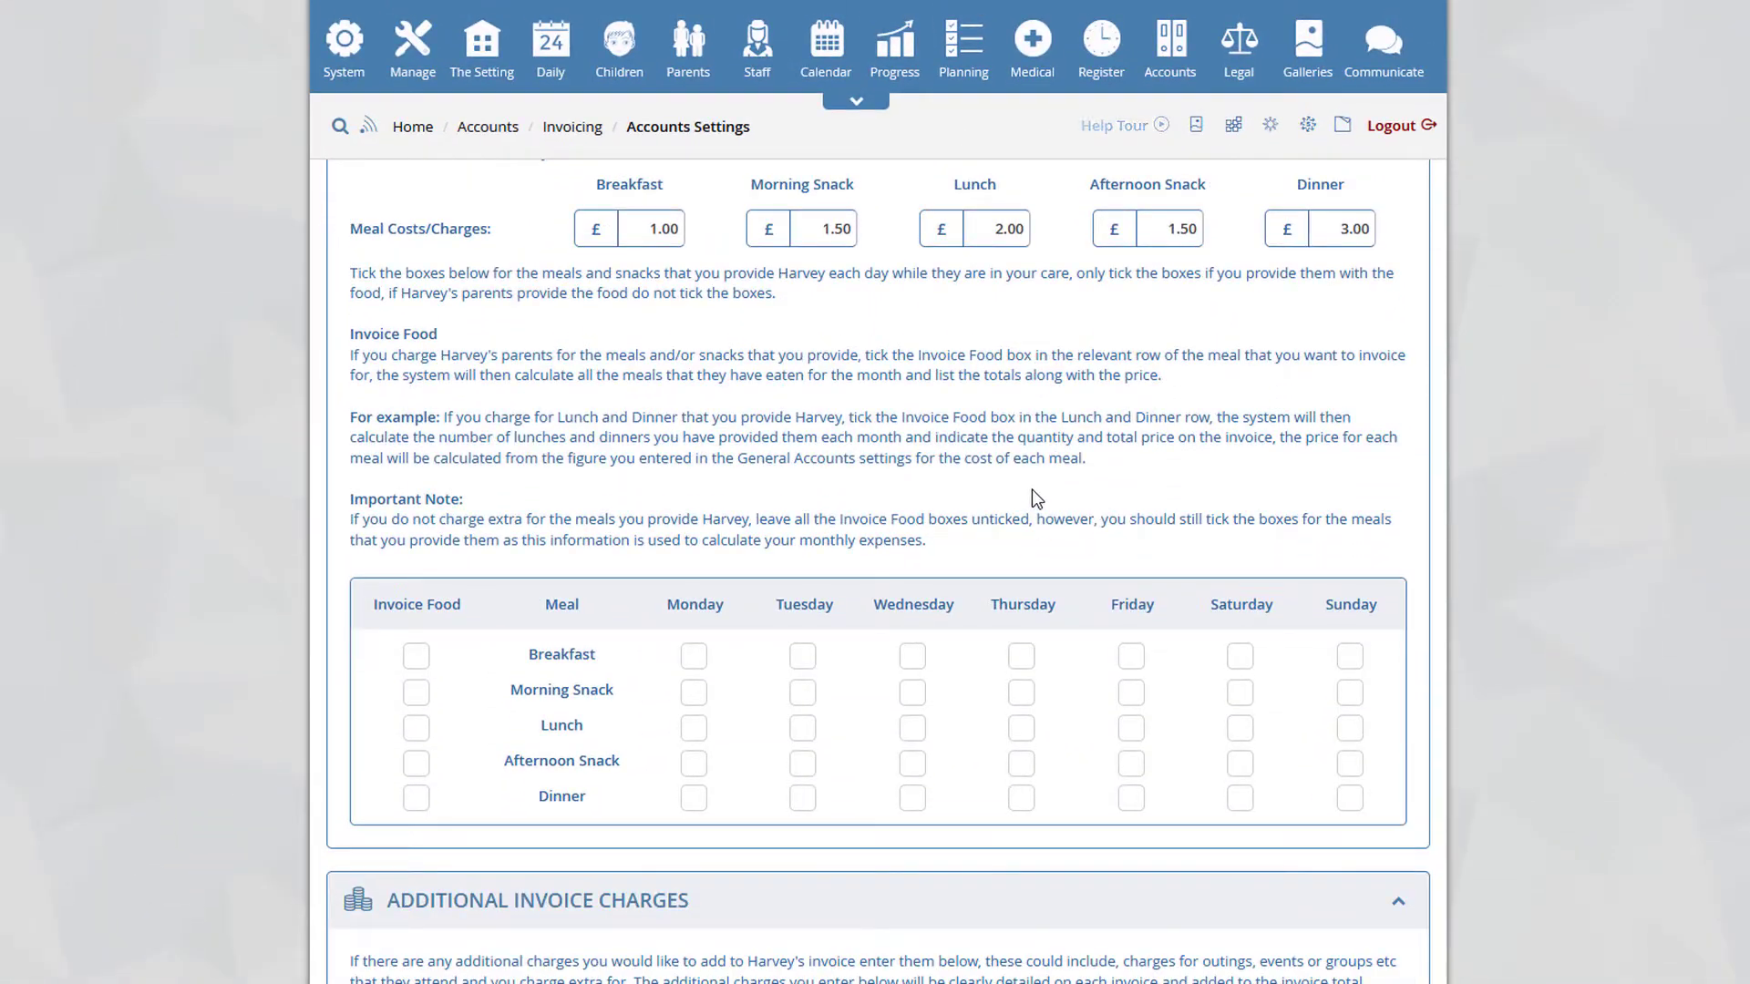
pyautogui.scroll(-1, 873, 464)
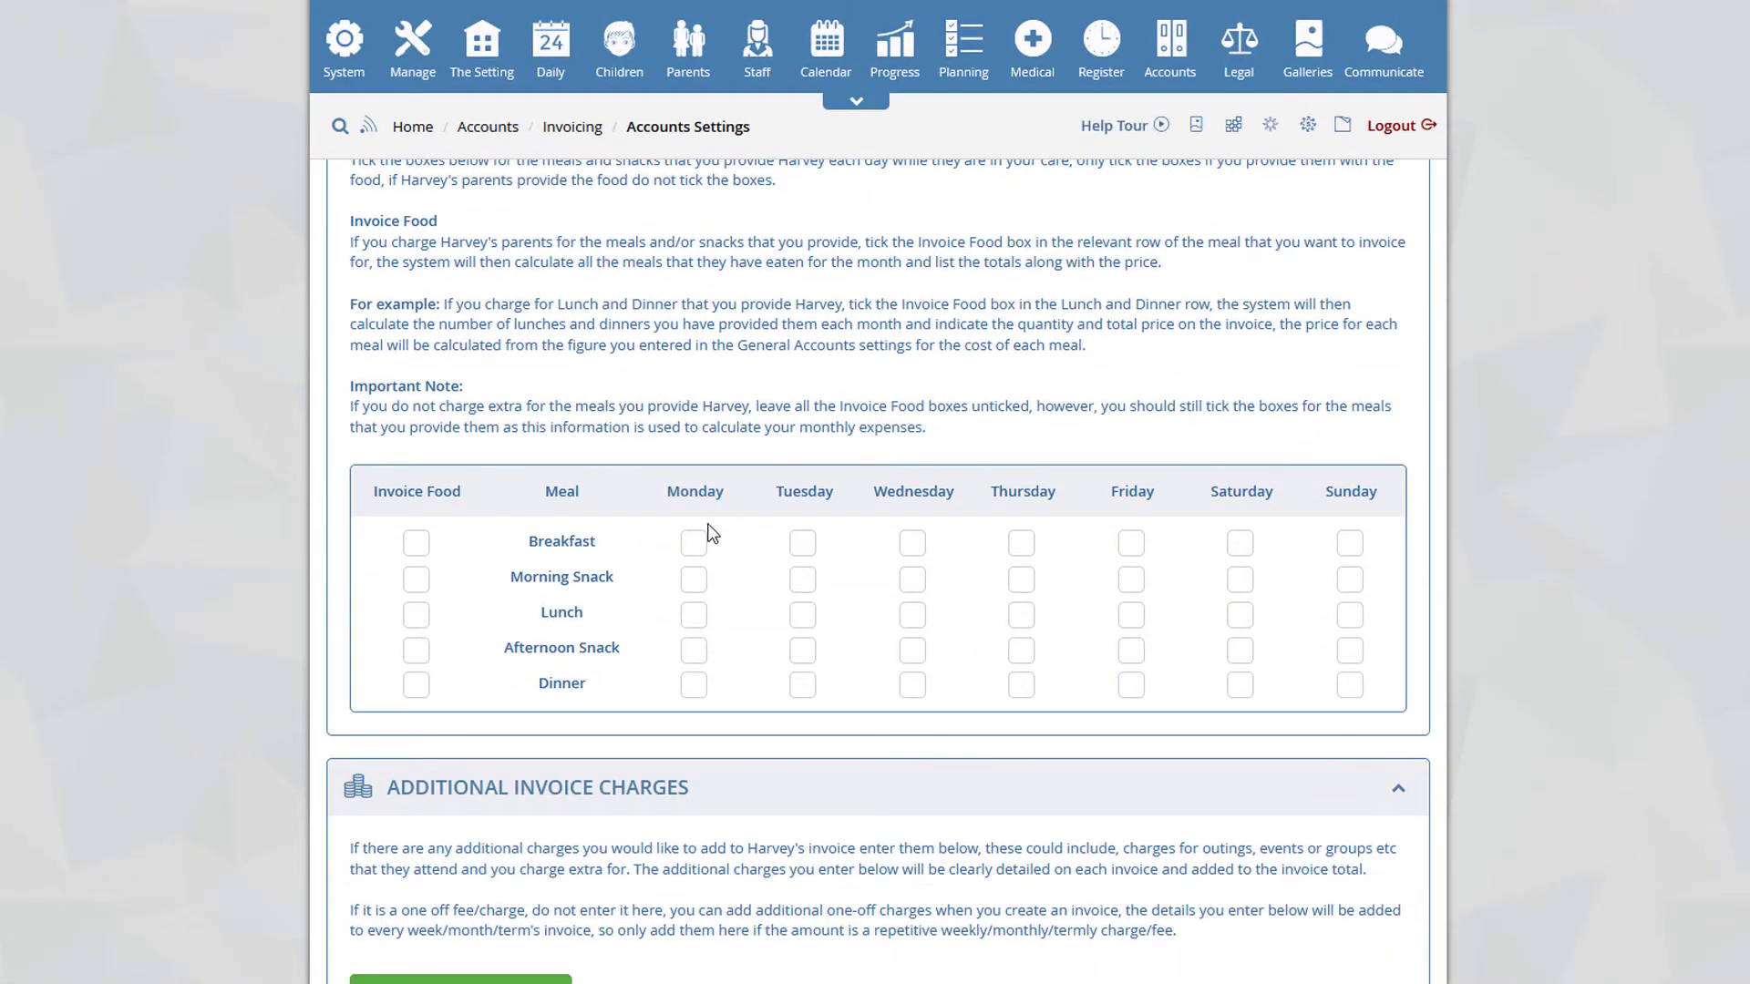
pyautogui.click(697, 550)
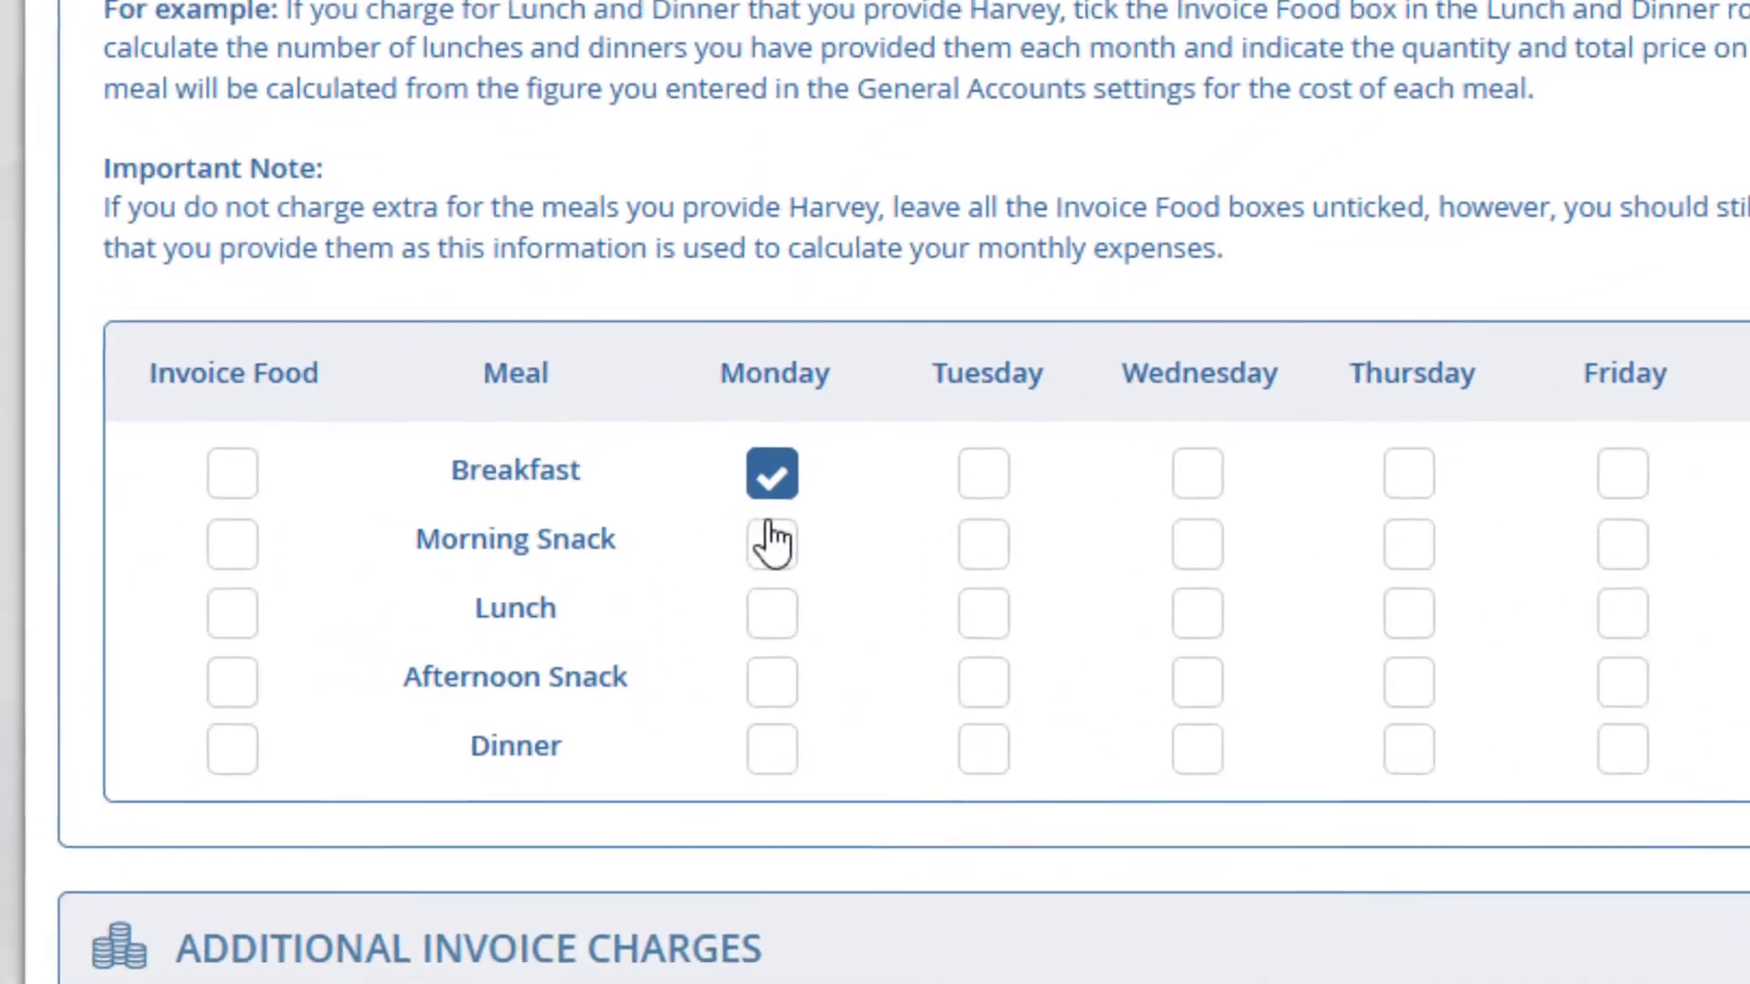
pyautogui.click(770, 542)
pyautogui.click(772, 612)
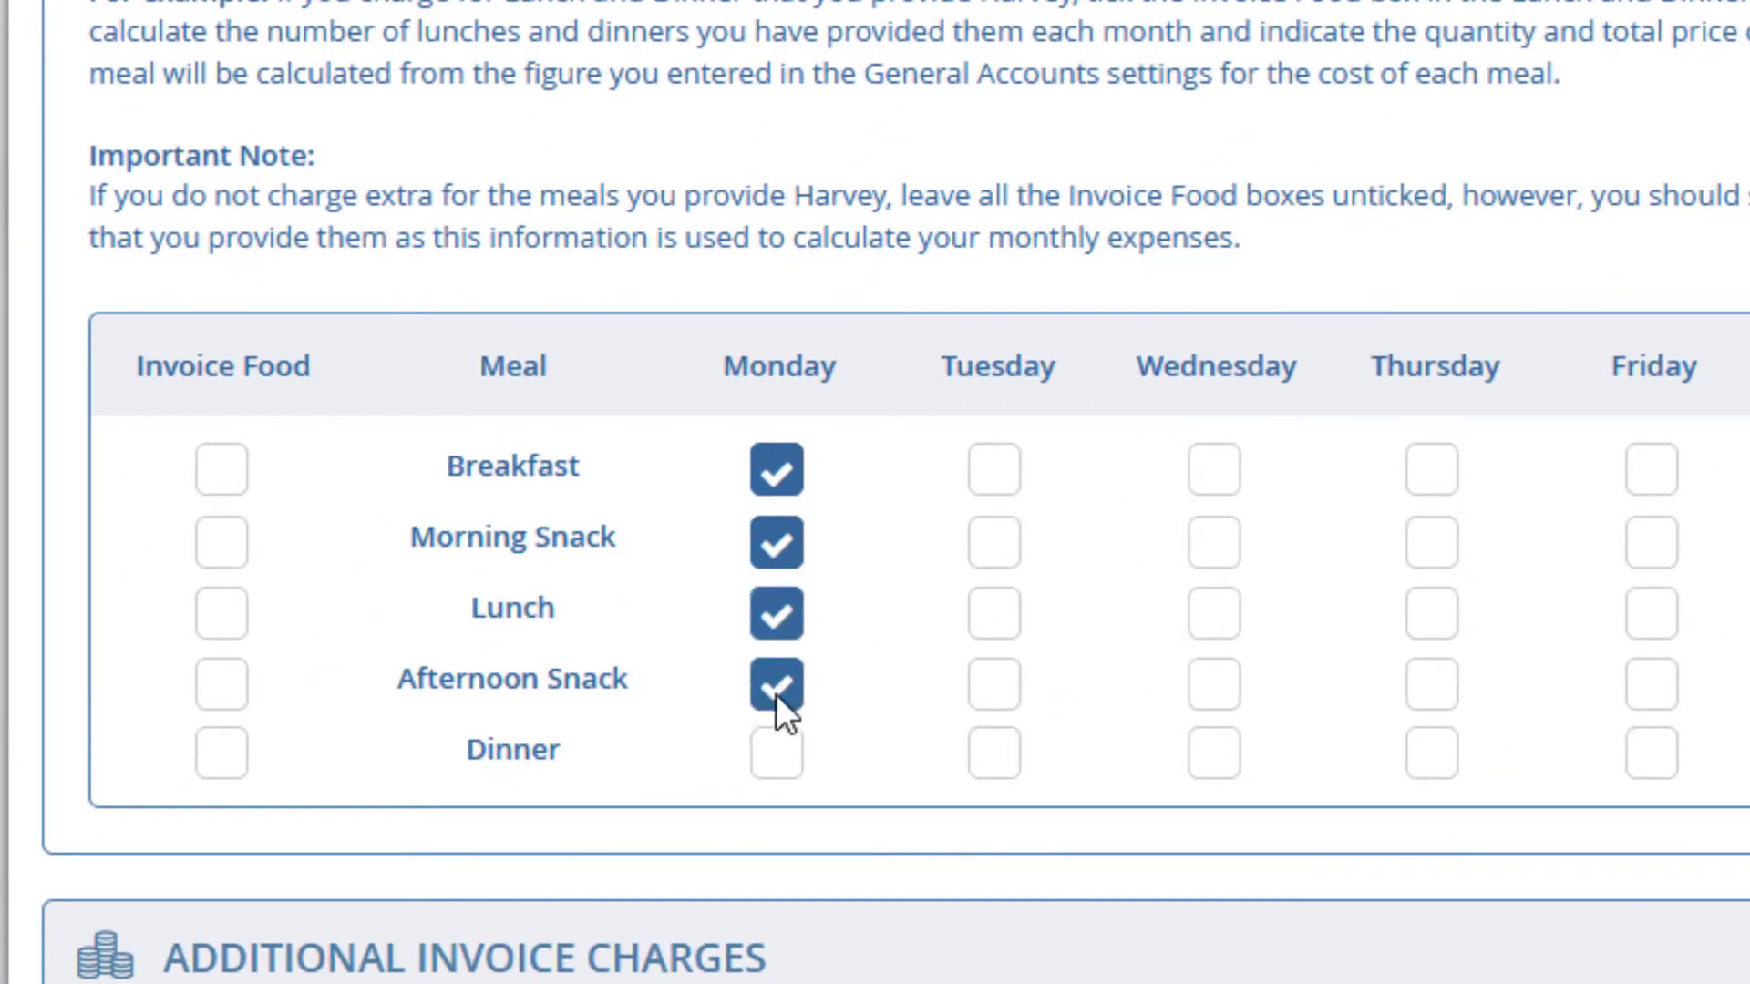
pyautogui.click(781, 746)
# - Mark all five meals from Breakfast to Dinner as provided on Tuesday through Friday
pyautogui.click(995, 469)
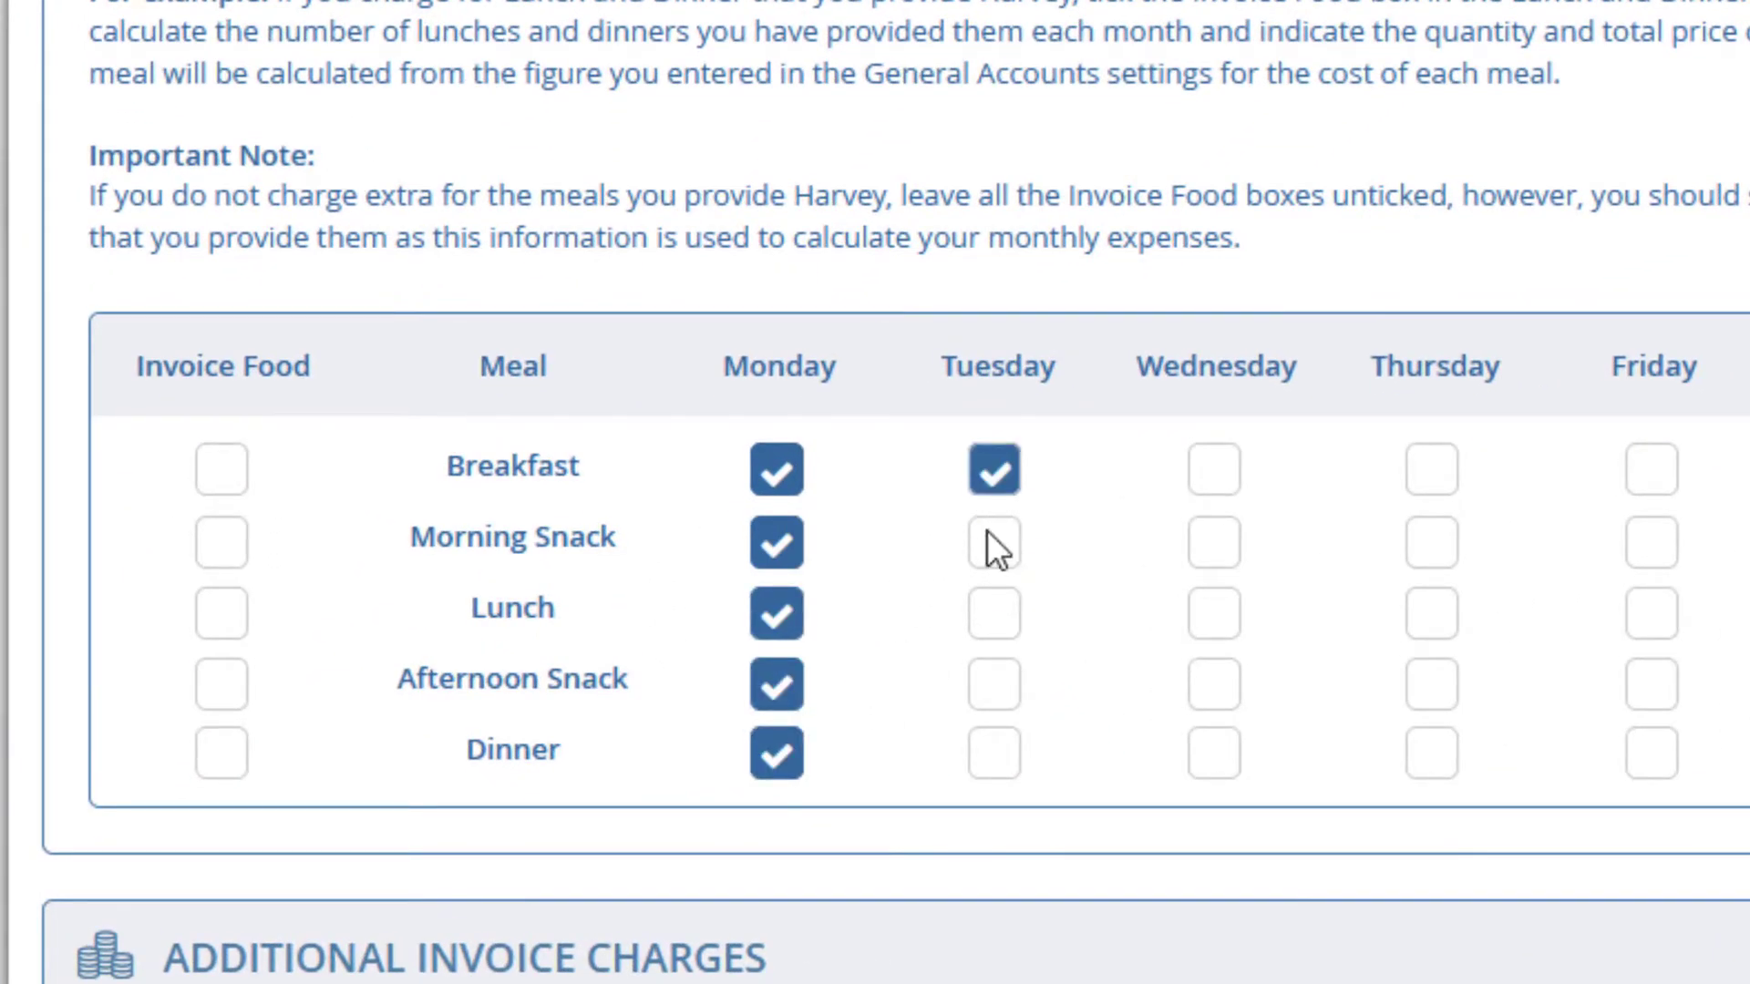
pyautogui.click(998, 547)
pyautogui.click(1006, 685)
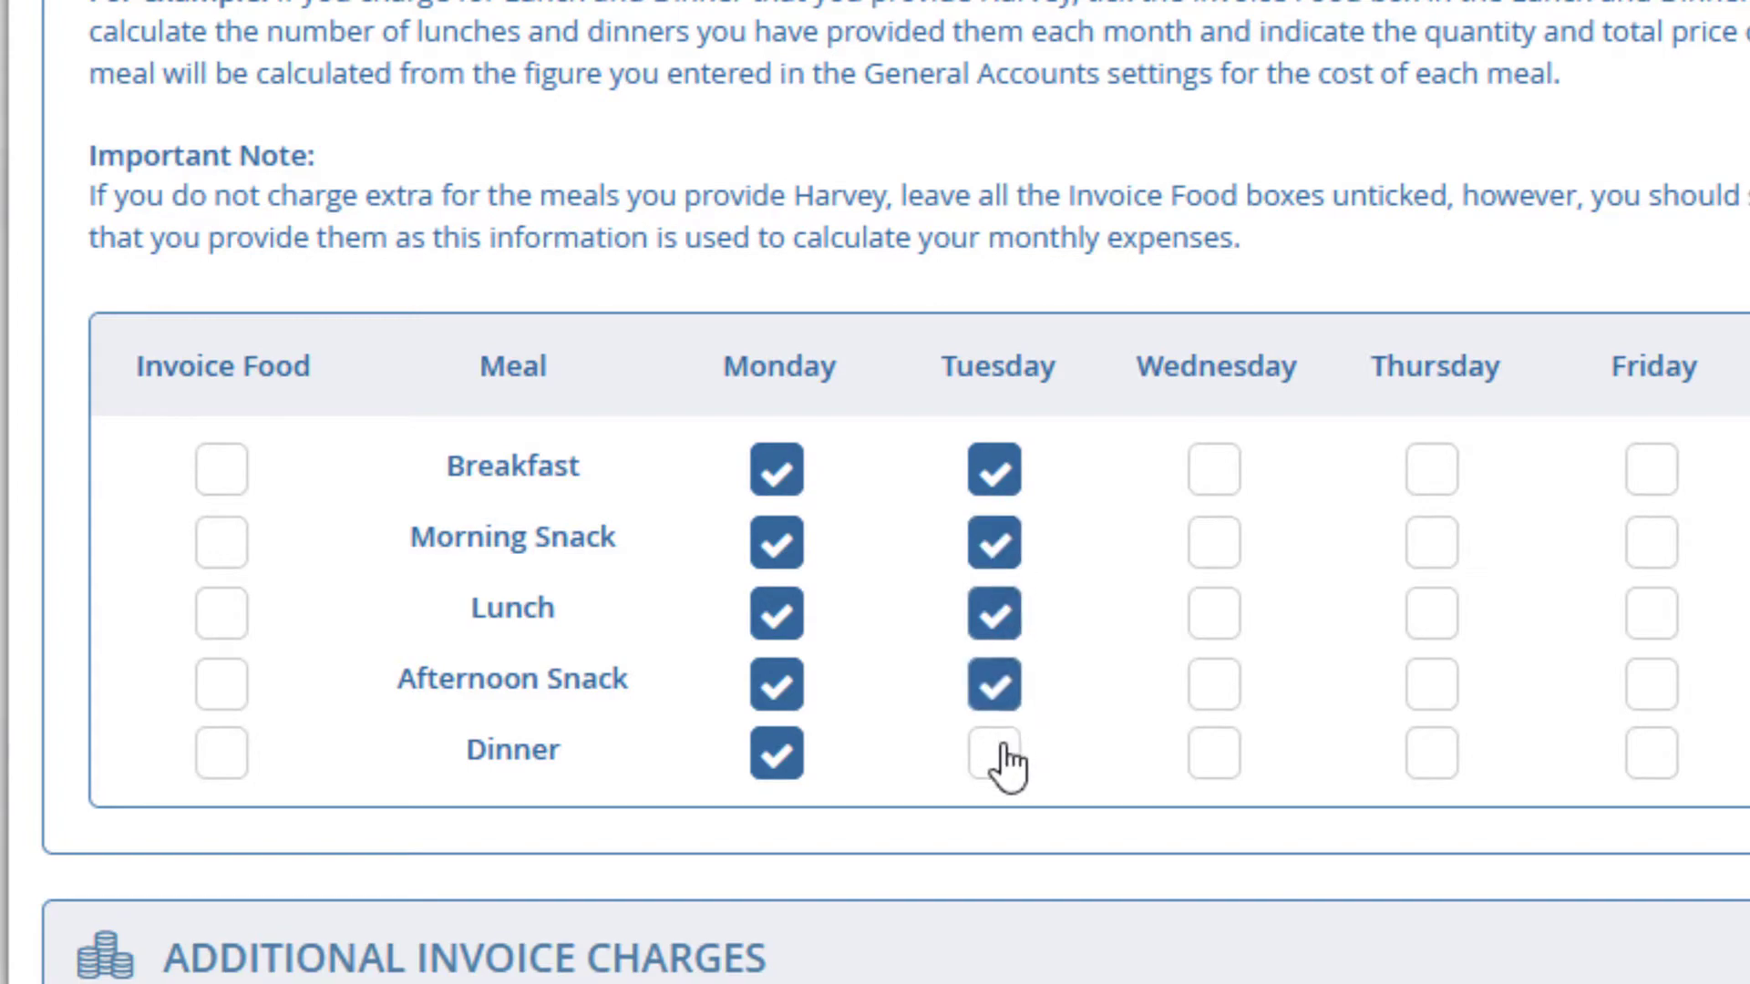
pyautogui.click(1214, 685)
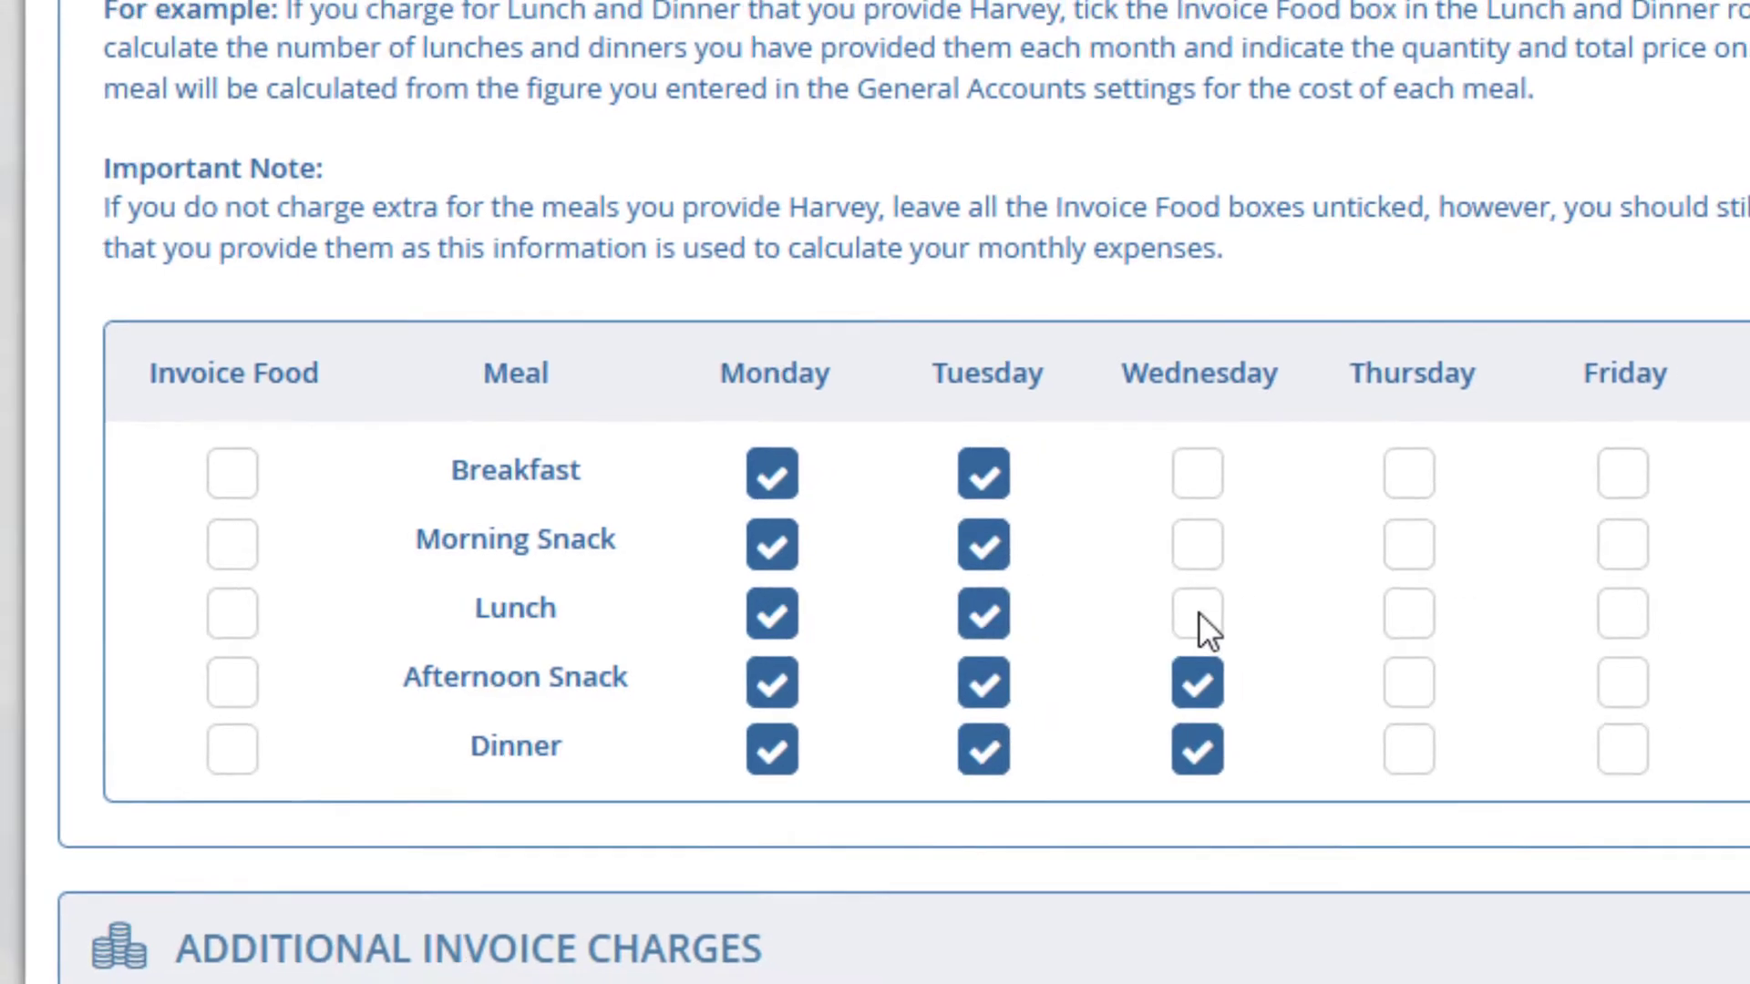
pyautogui.click(1213, 613)
pyautogui.click(1214, 542)
pyautogui.click(1214, 469)
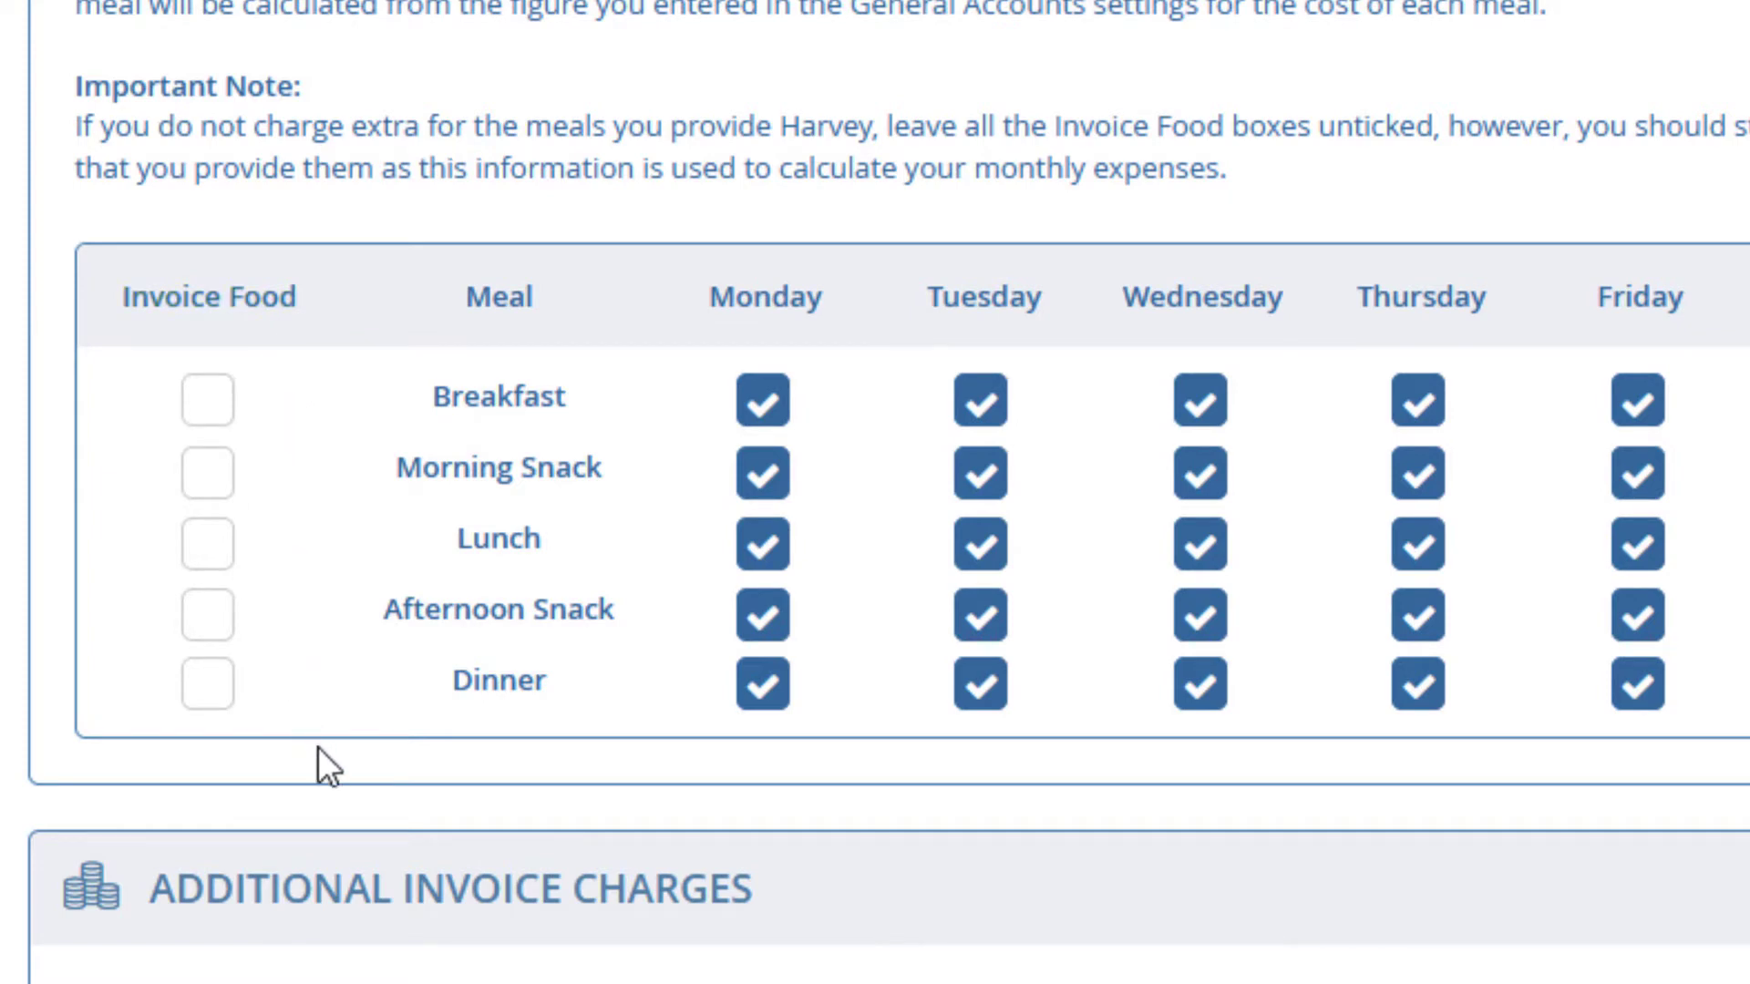
# - Enable Invoice Food for the Dinner row only
pyautogui.click(200, 691)
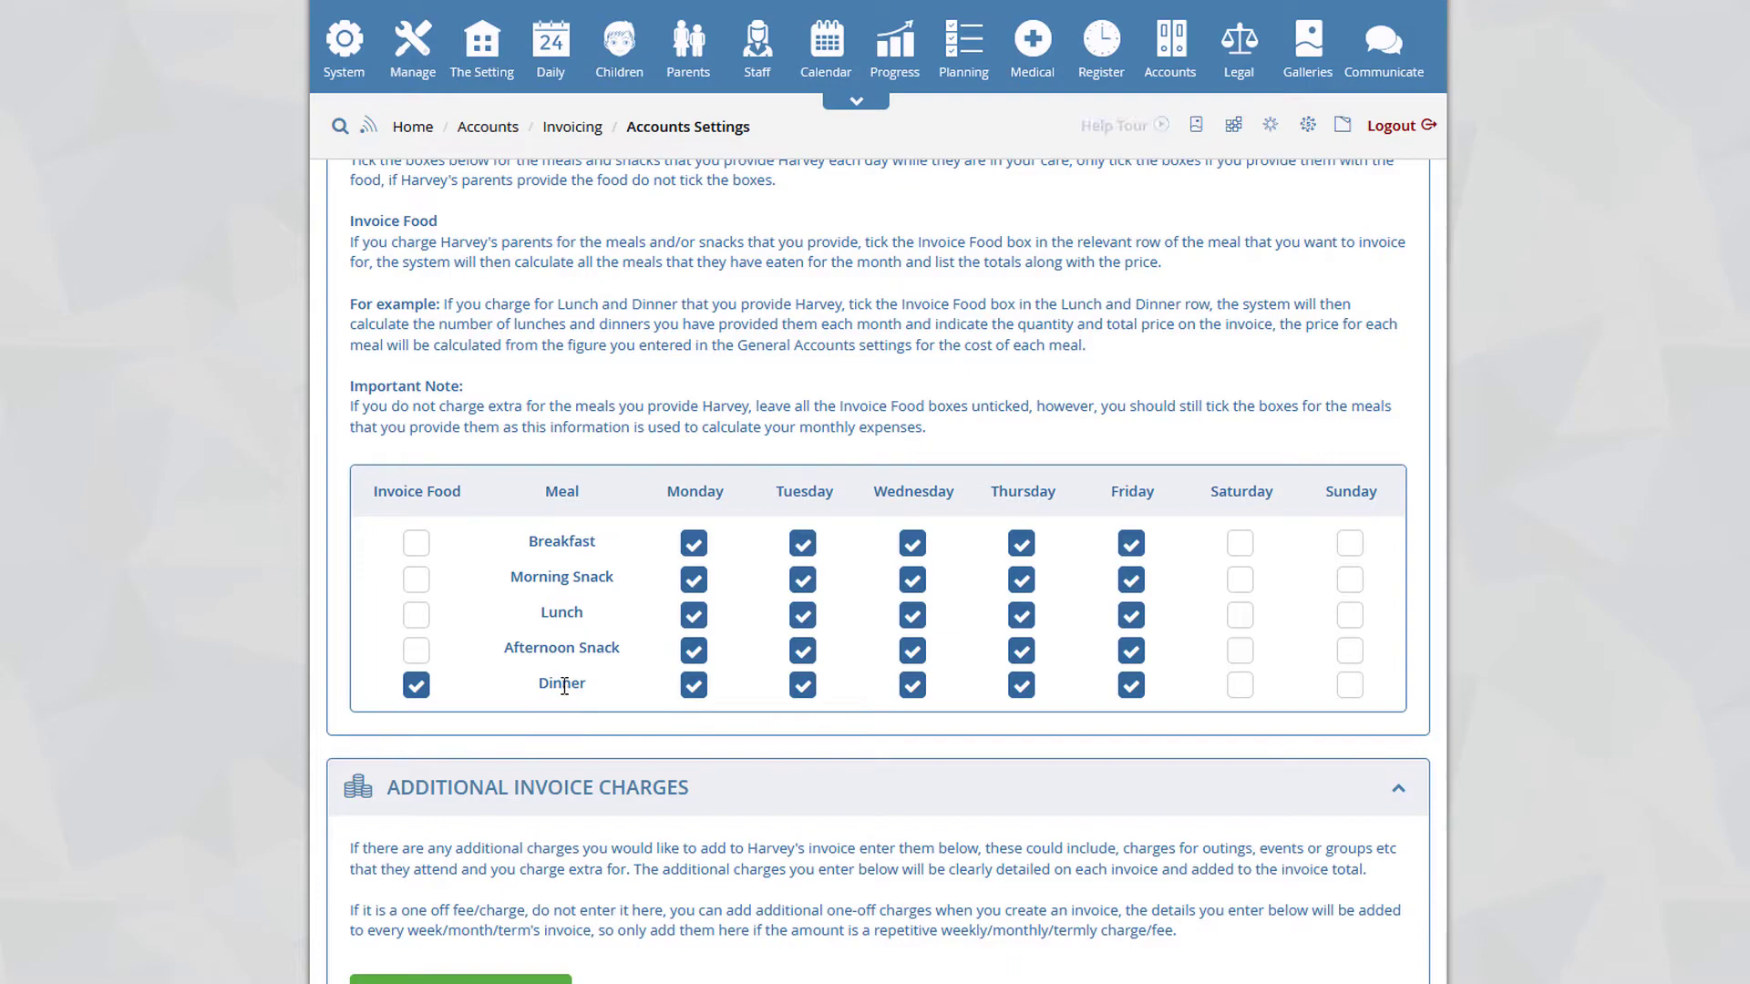
pyautogui.scroll(1, 592, 670)
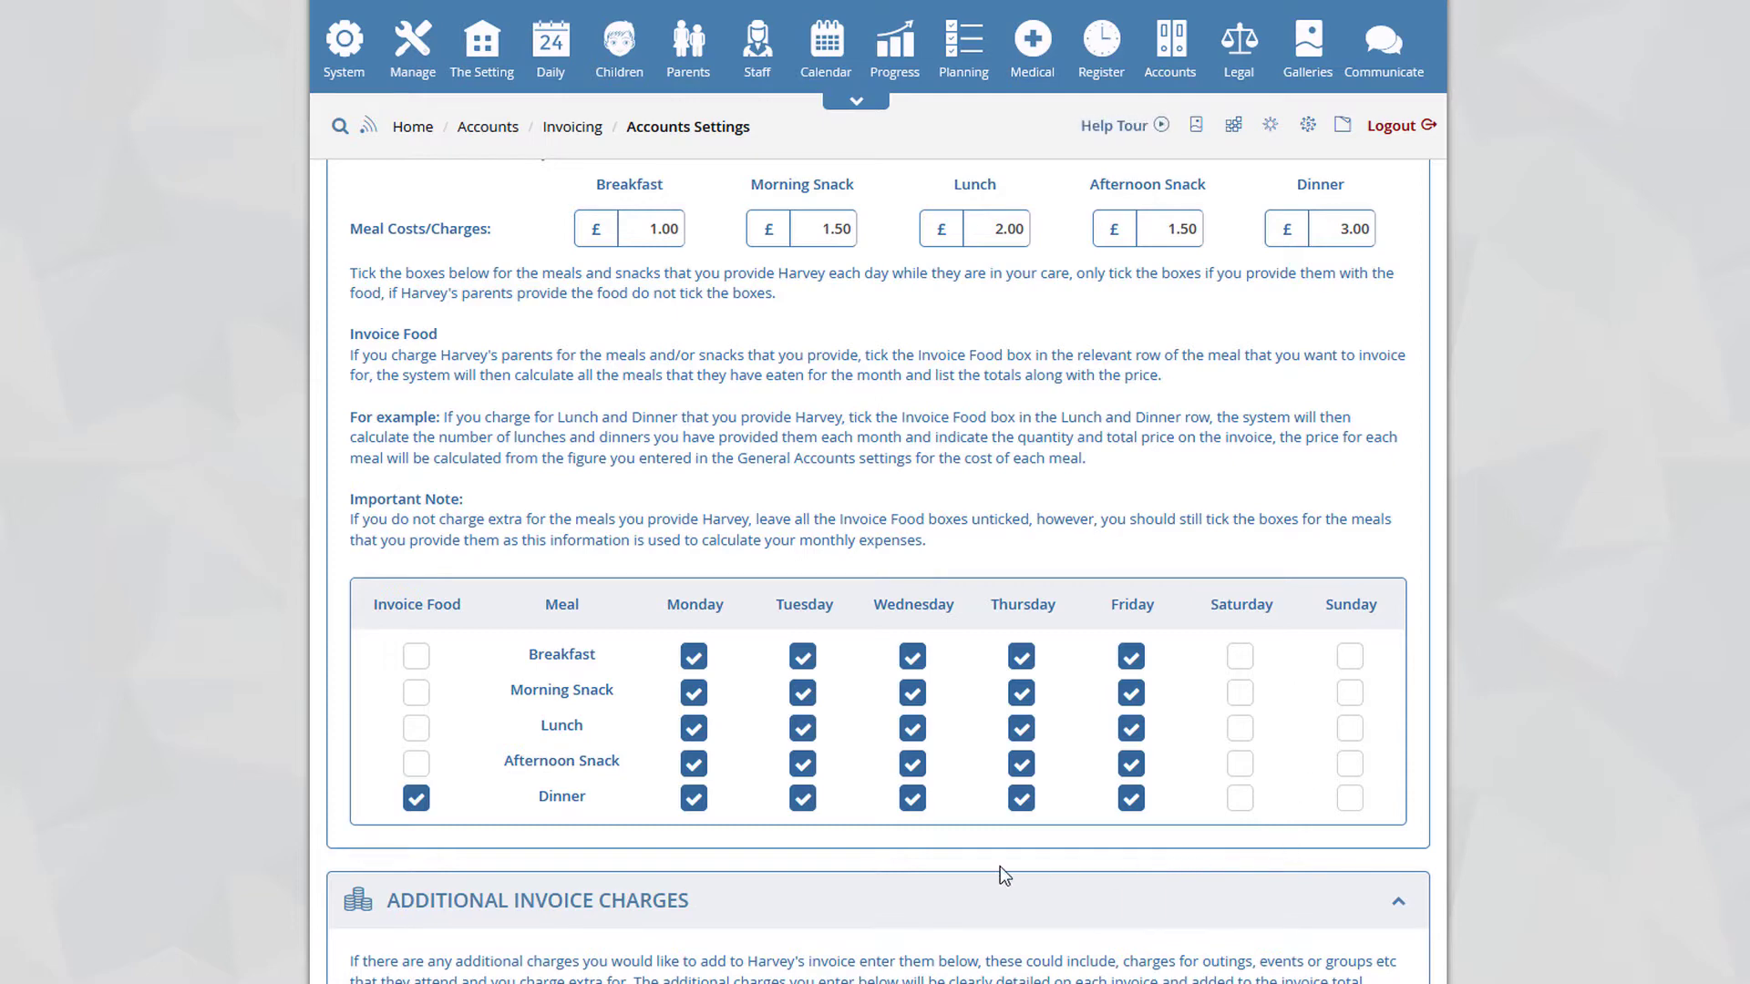
pyautogui.scroll(-1, 999, 865)
# - Add a blank additional invoice charge line and save the child's accounts settings
pyautogui.scroll(-4, 999, 866)
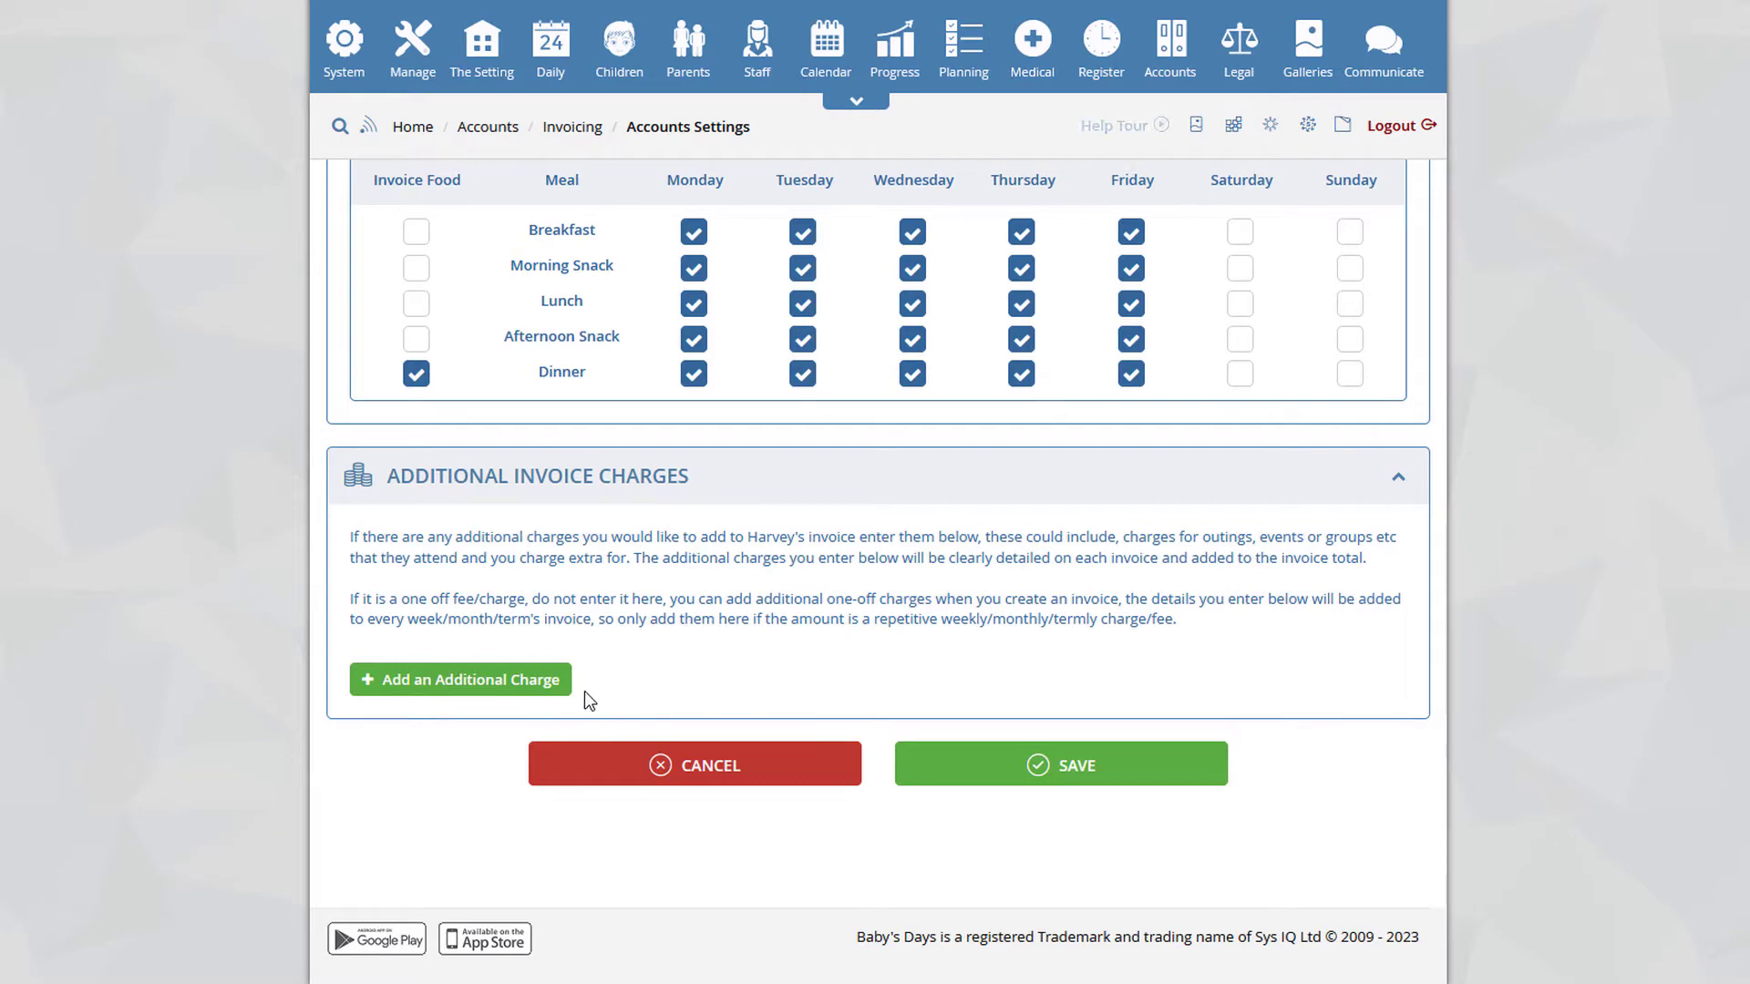
pyautogui.click(506, 682)
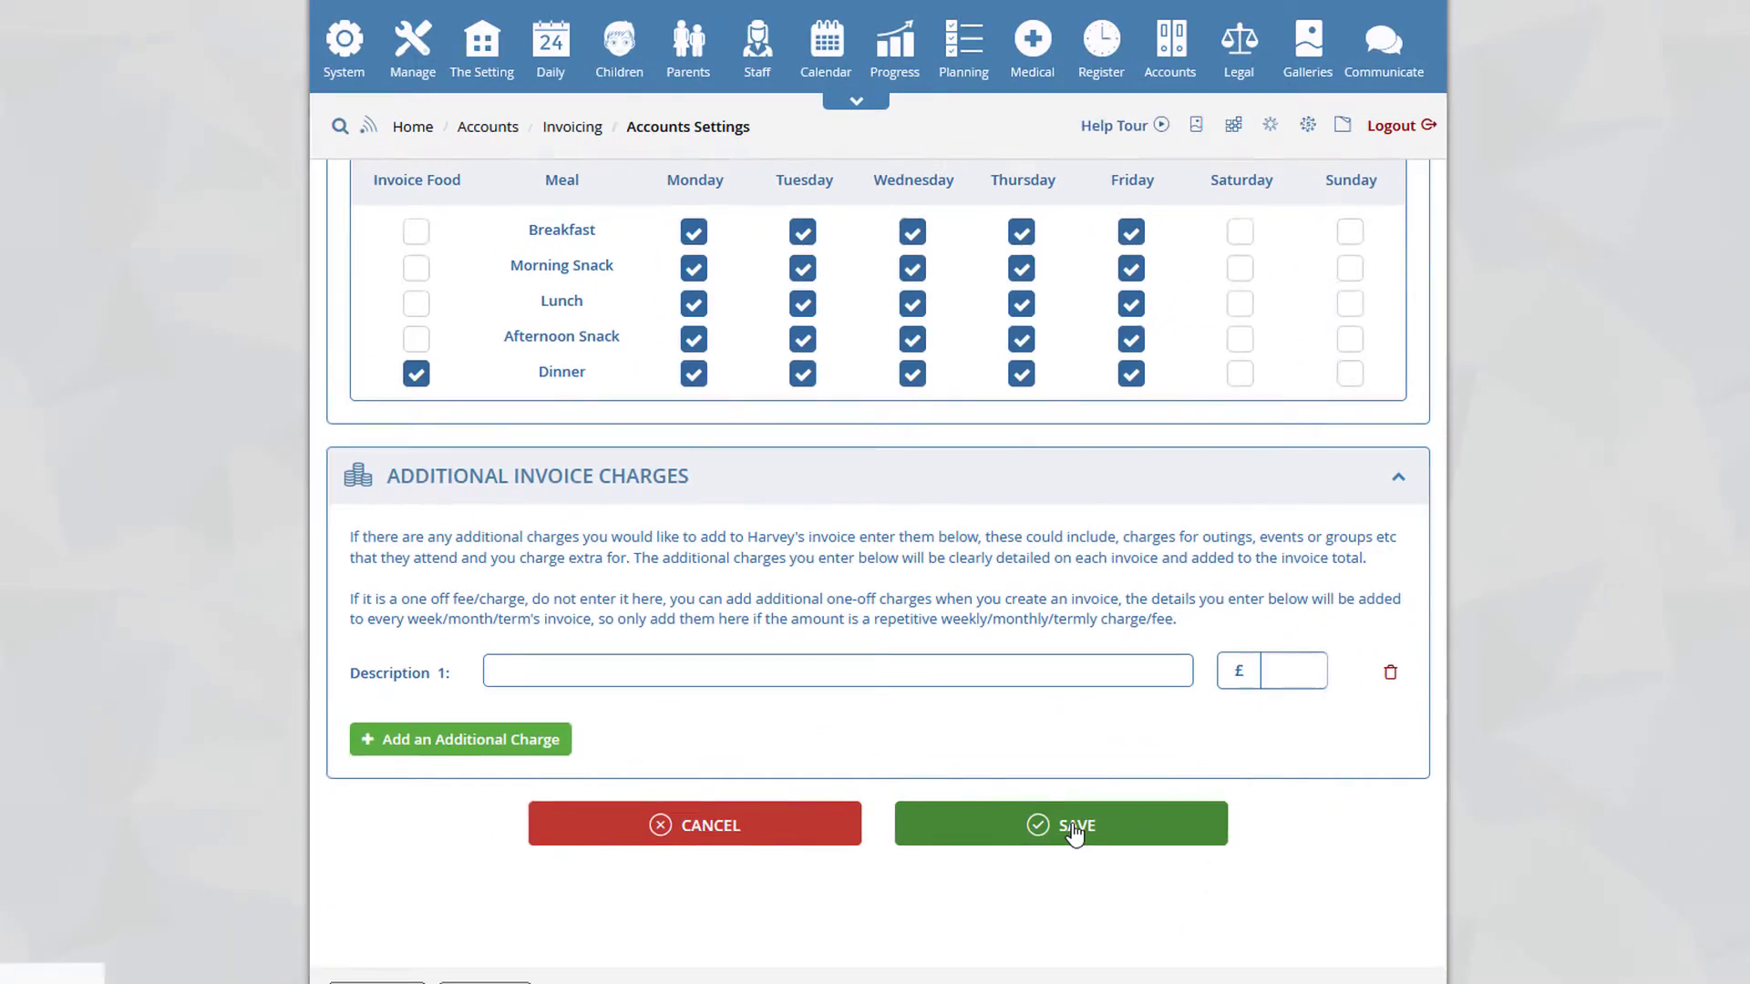
pyautogui.click(1076, 831)
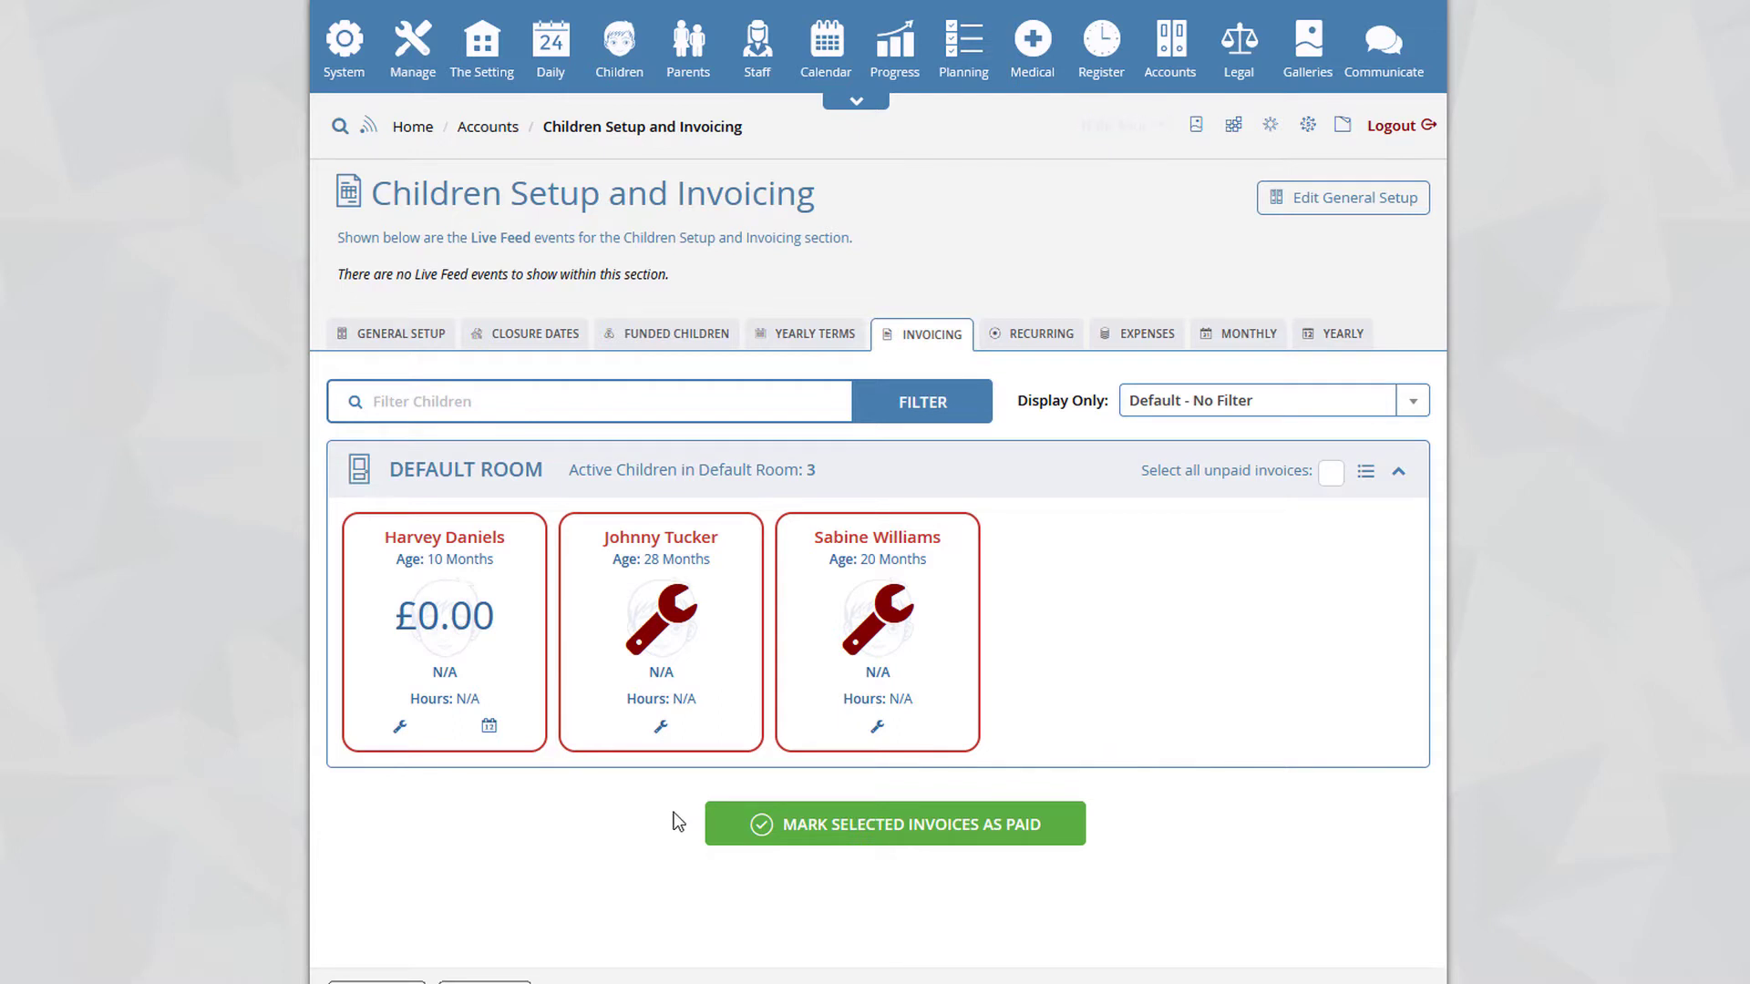
# - Open the accounts settings of the 28-month-old child in the Default Room and set the invoices to a Termly basis
pyautogui.click(662, 729)
pyautogui.scroll(-5, 910, 540)
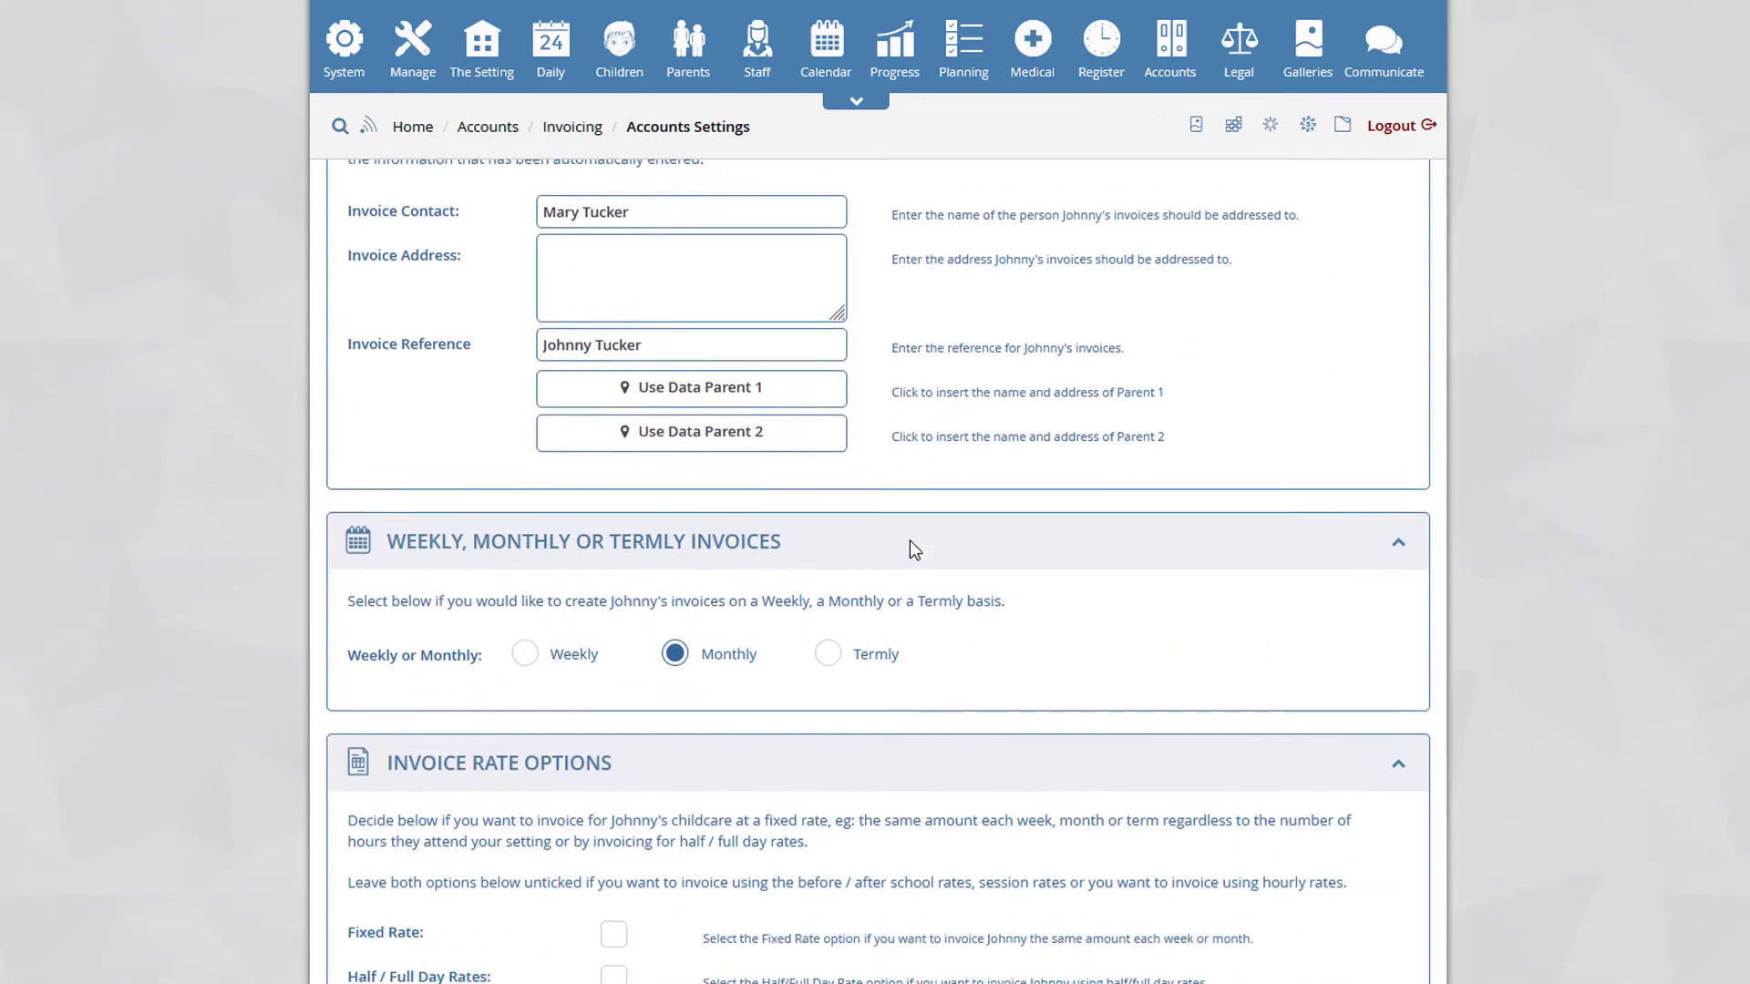
pyautogui.scroll(-2, 909, 540)
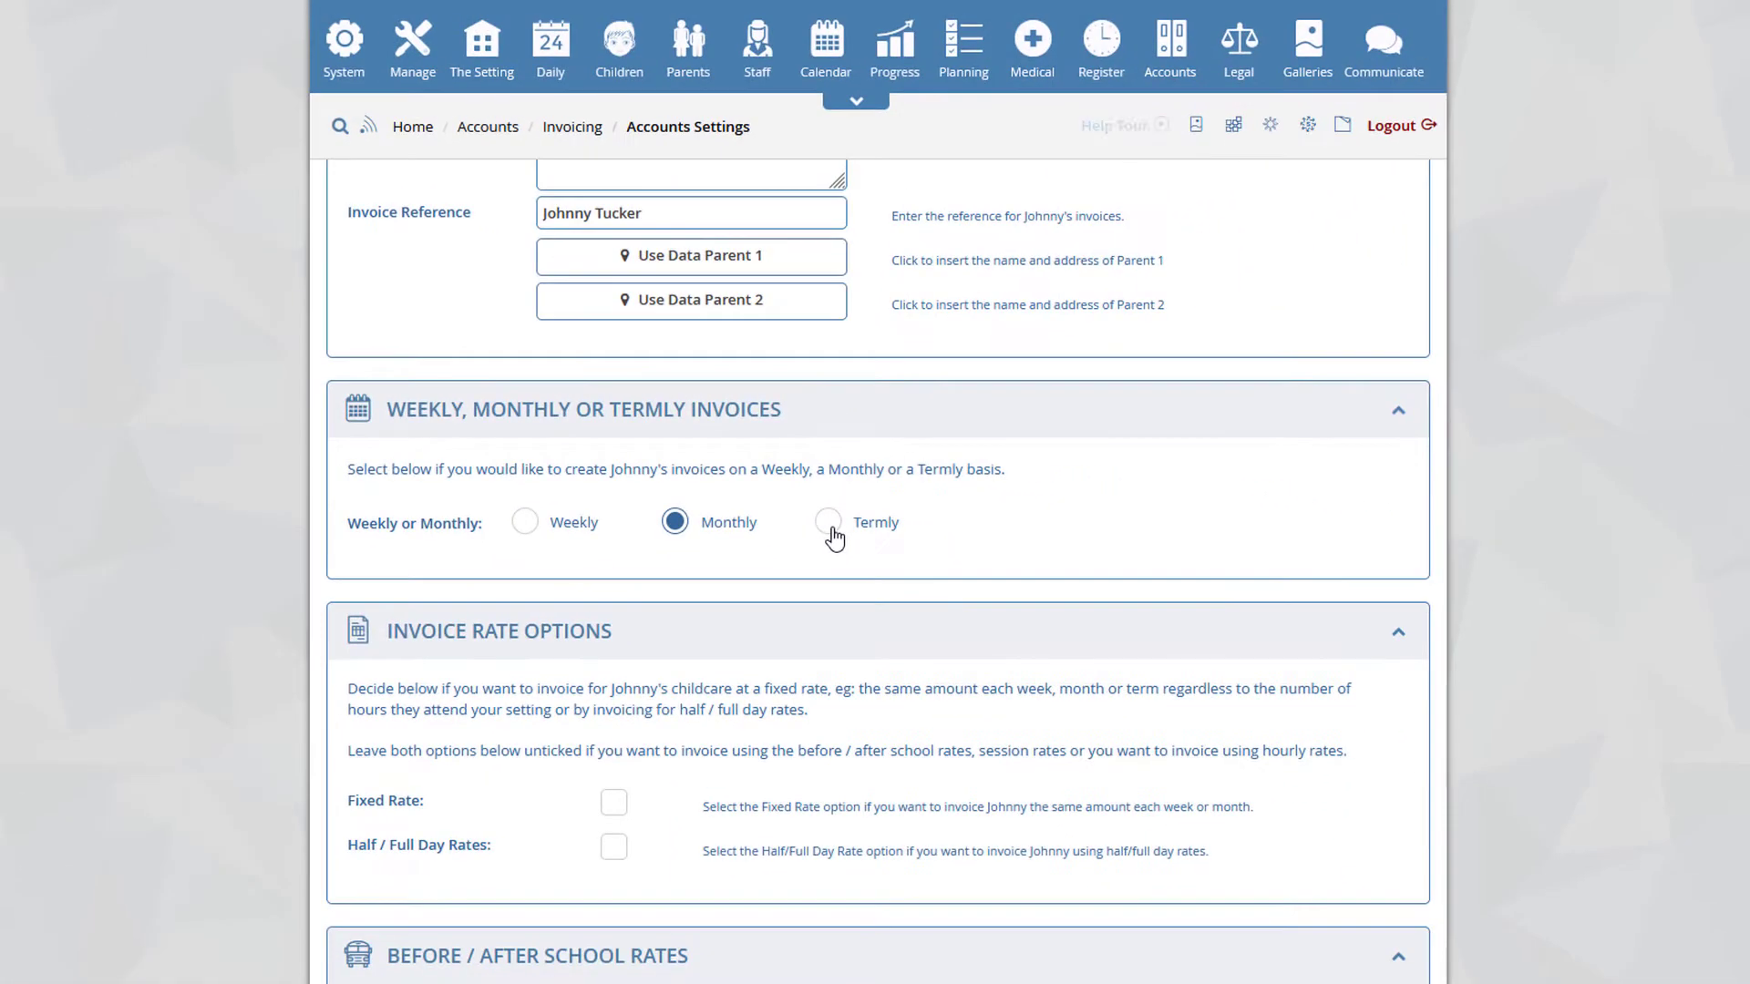
pyautogui.click(1045, 605)
# - Enable the Fixed Rate option for this child's invoices and set the rate to £1400.00
pyautogui.scroll(-5, 912, 693)
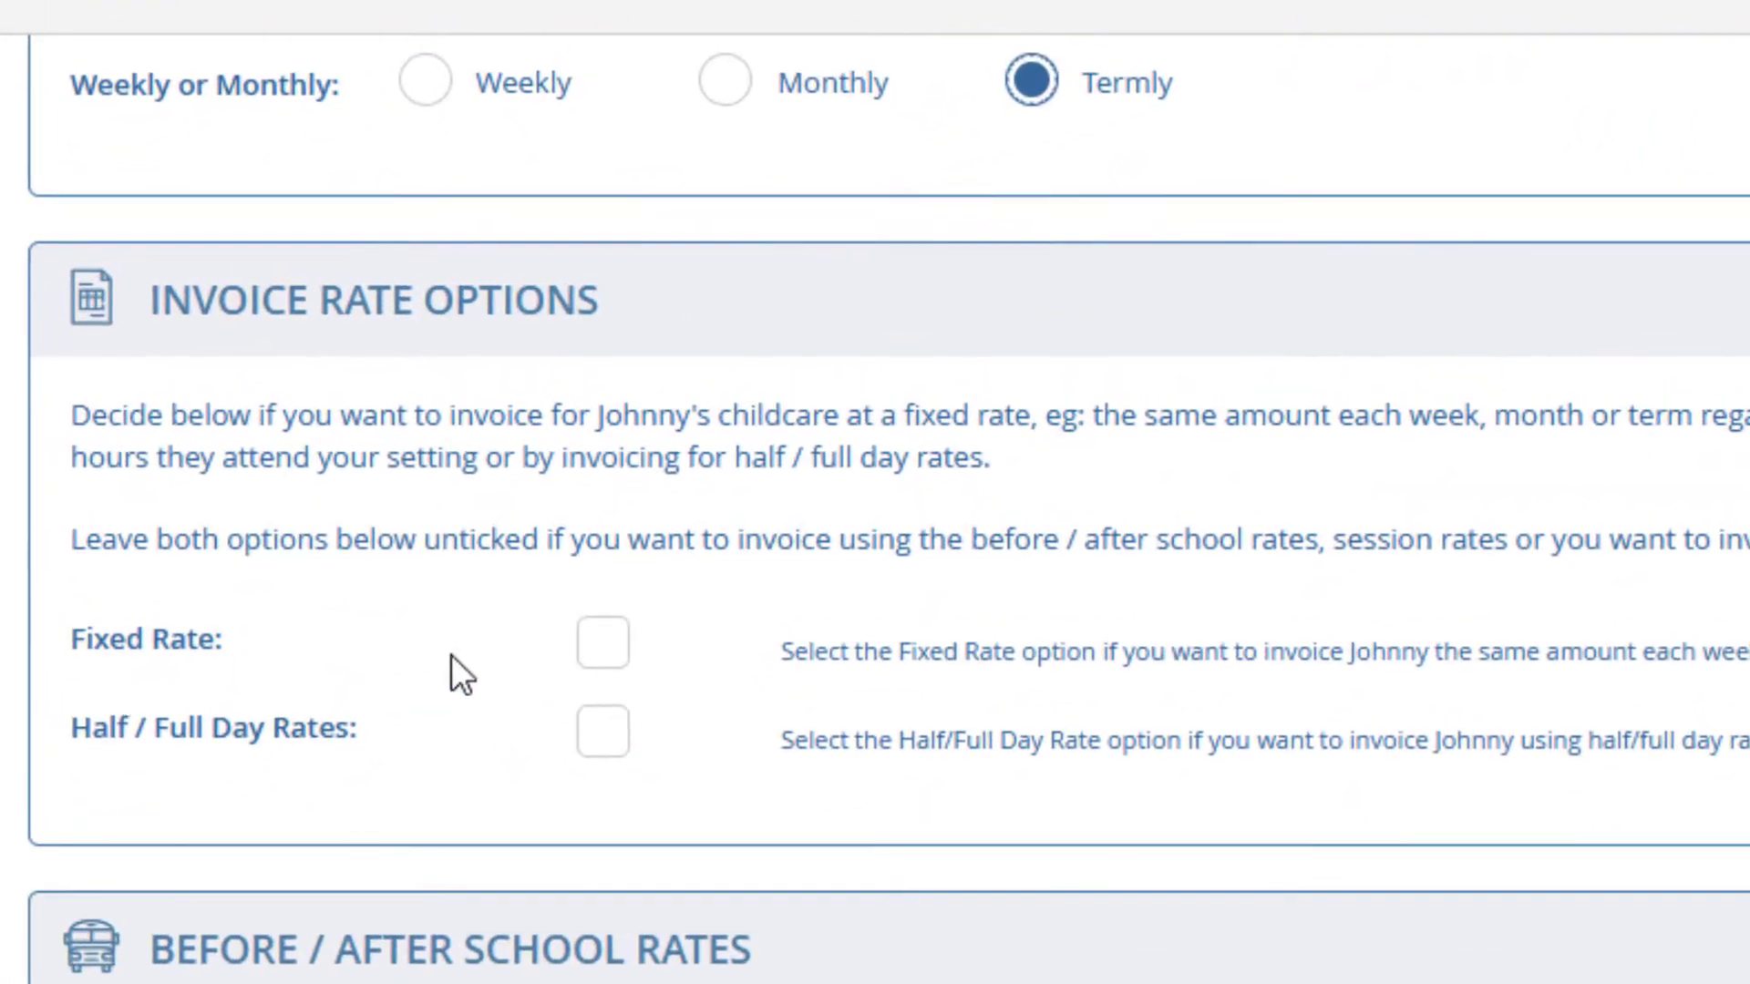
pyautogui.click(606, 644)
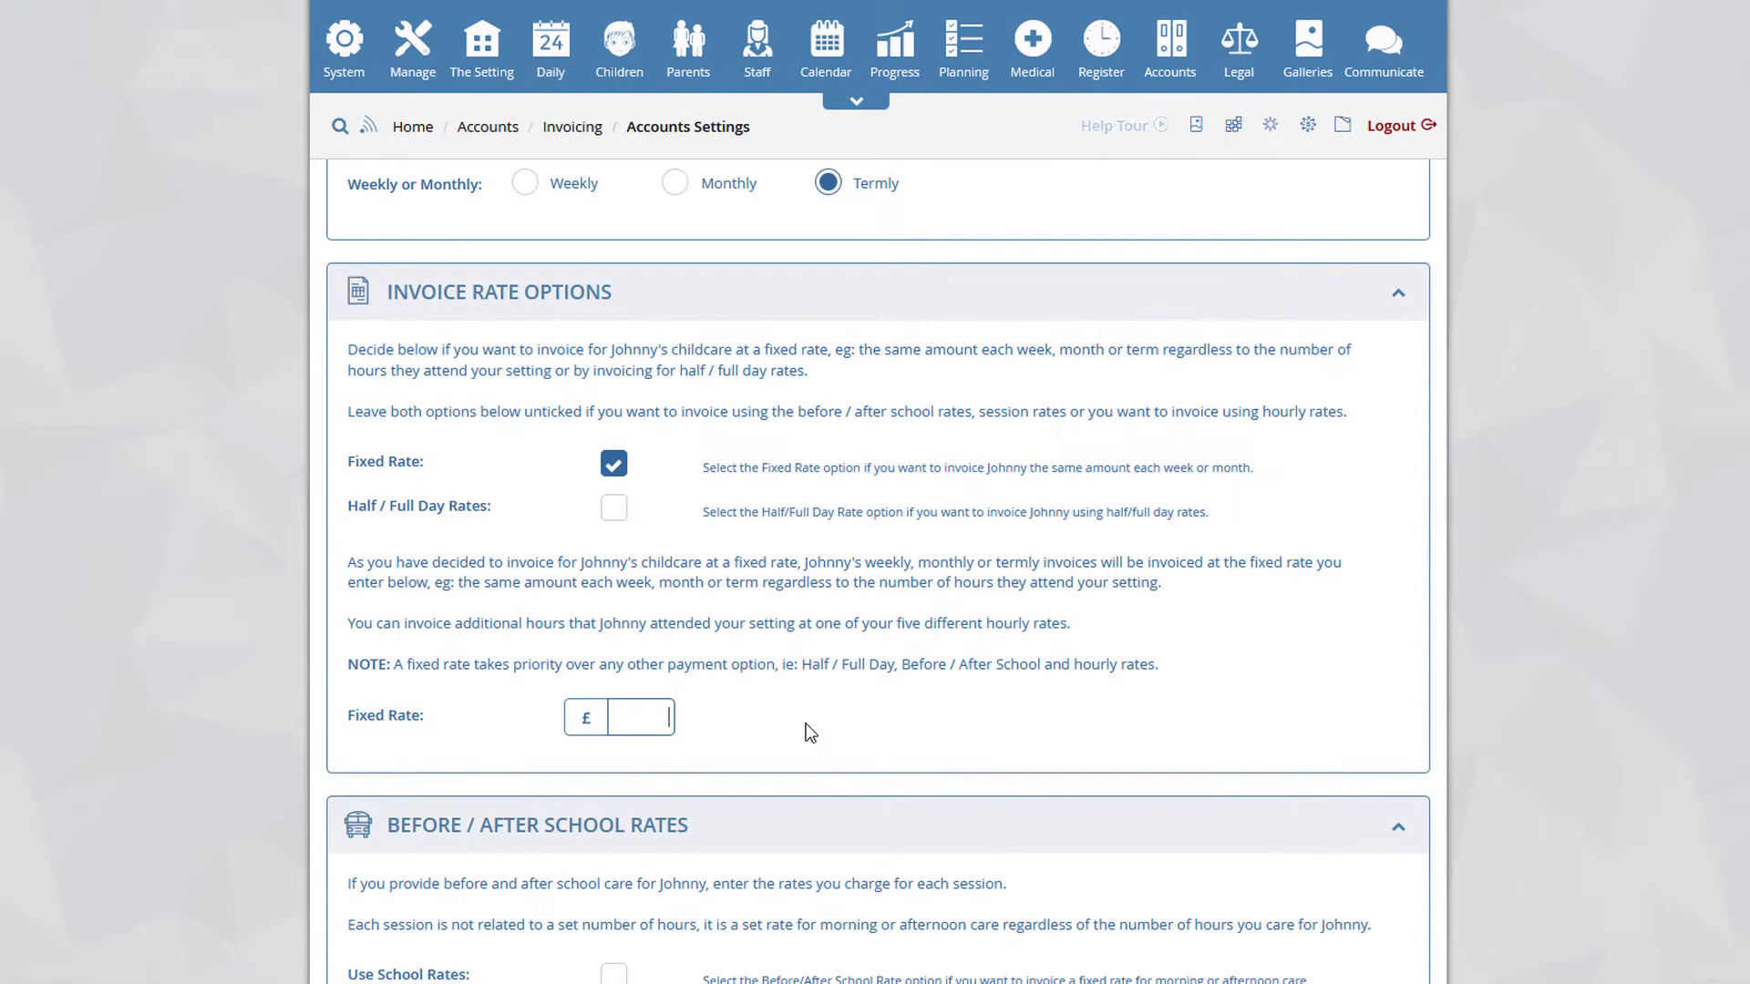
pyautogui.write('1400')
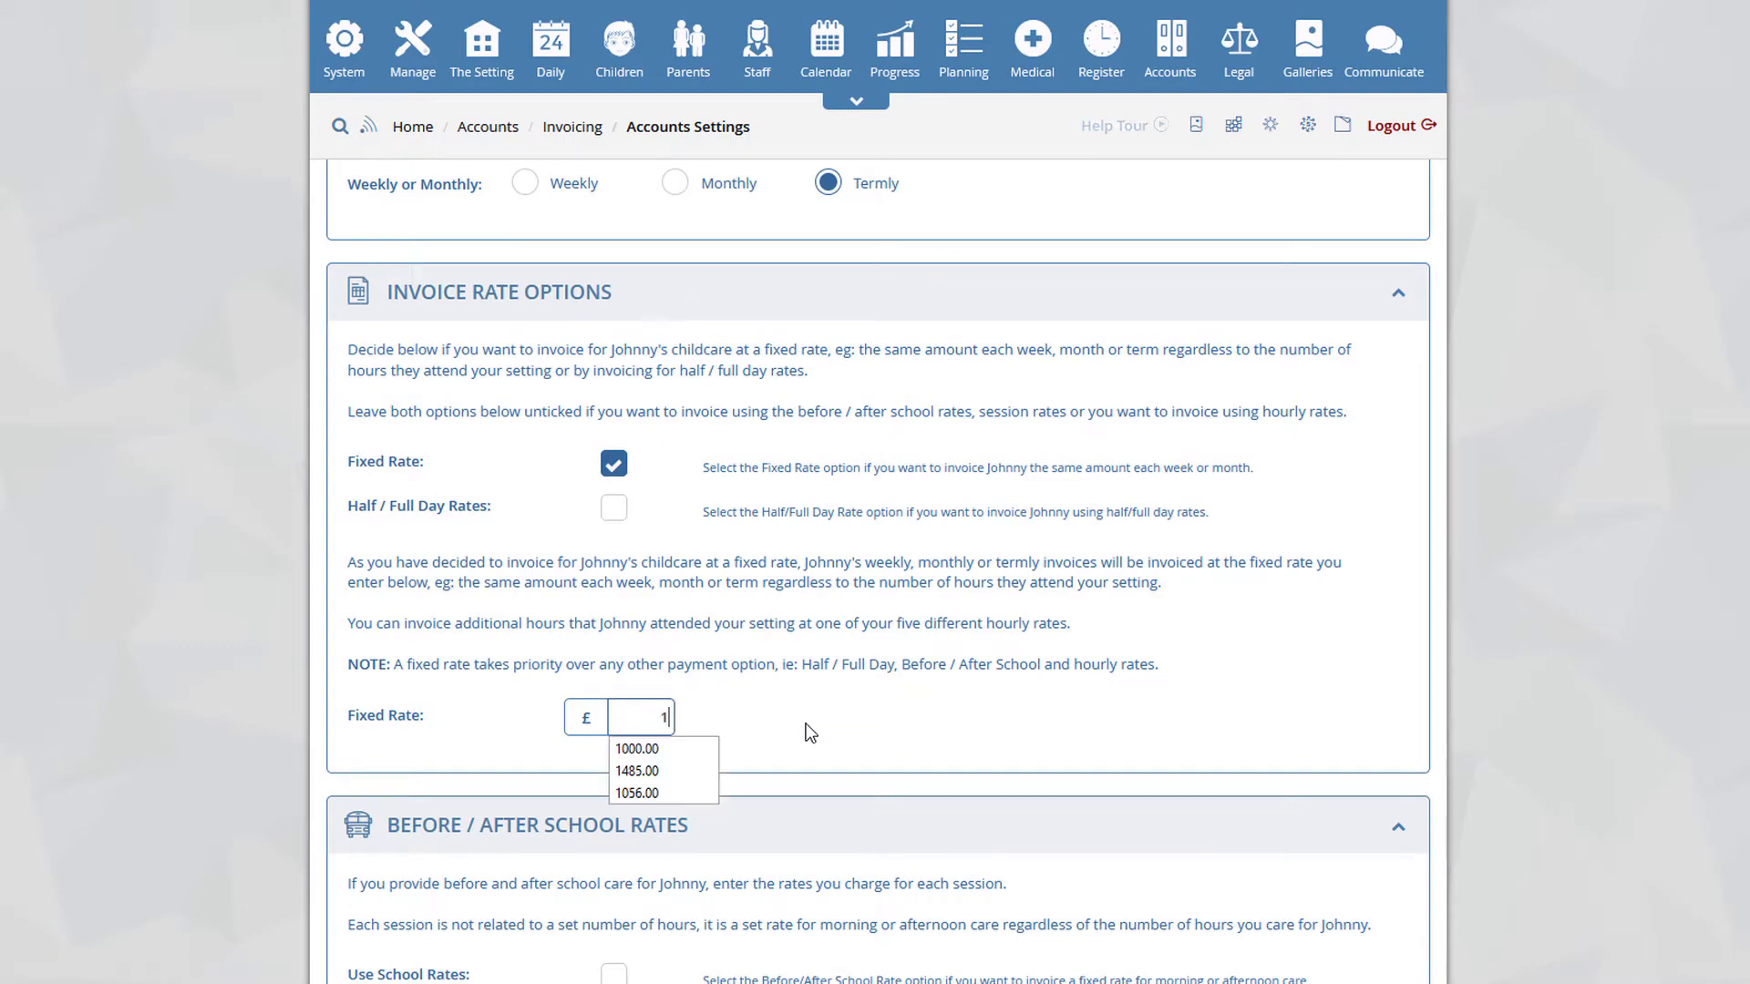
pyautogui.click(809, 732)
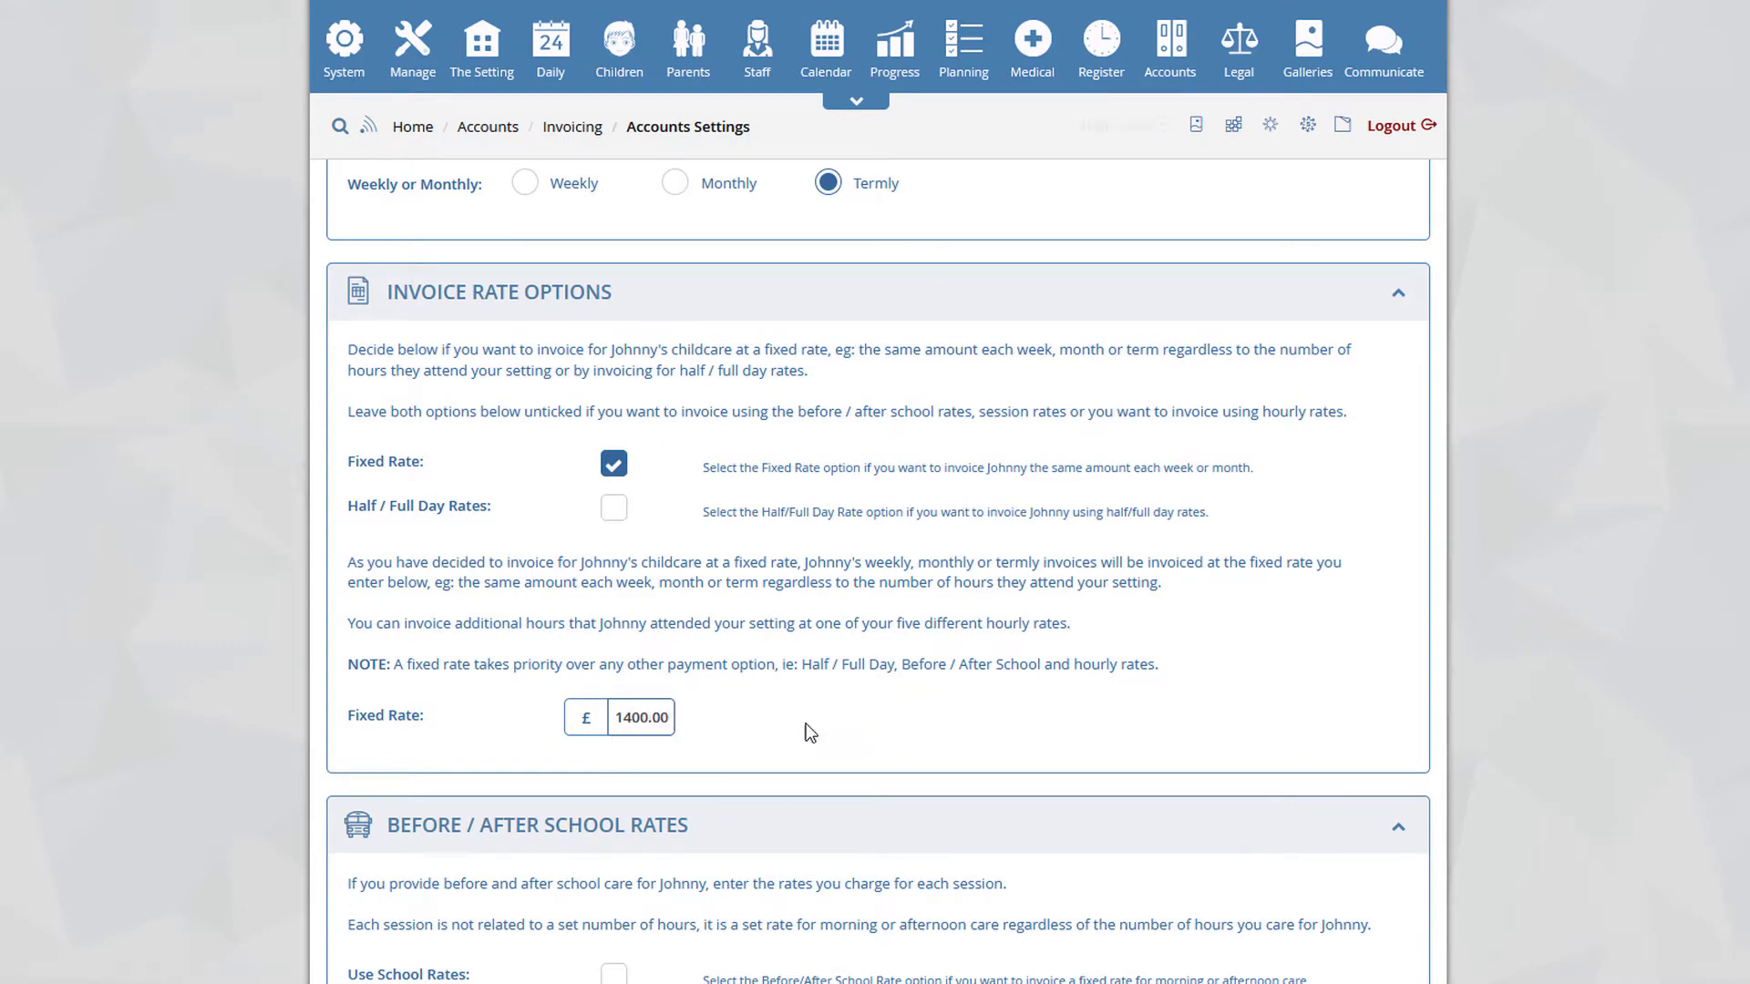
pyautogui.scroll(-5, 809, 732)
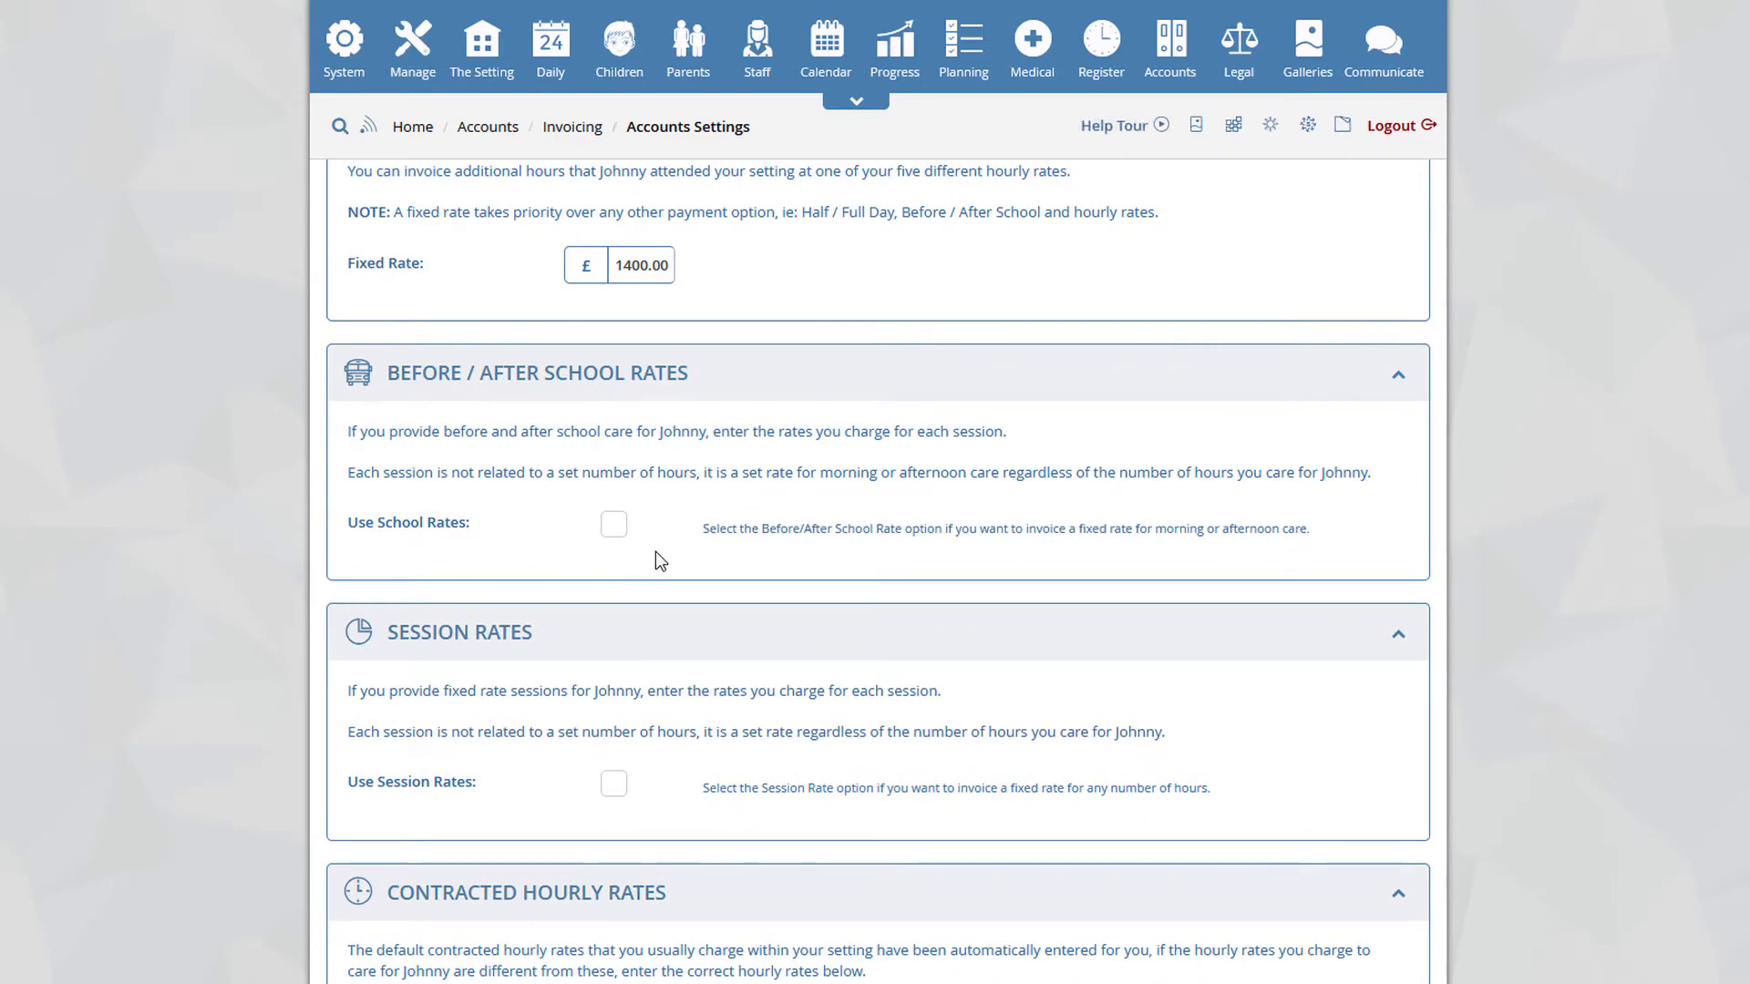
# - Set the Session 1 rate to Fixed for Monday and Tuesday in the child's weekly contracted hours
pyautogui.scroll(-4, 676, 554)
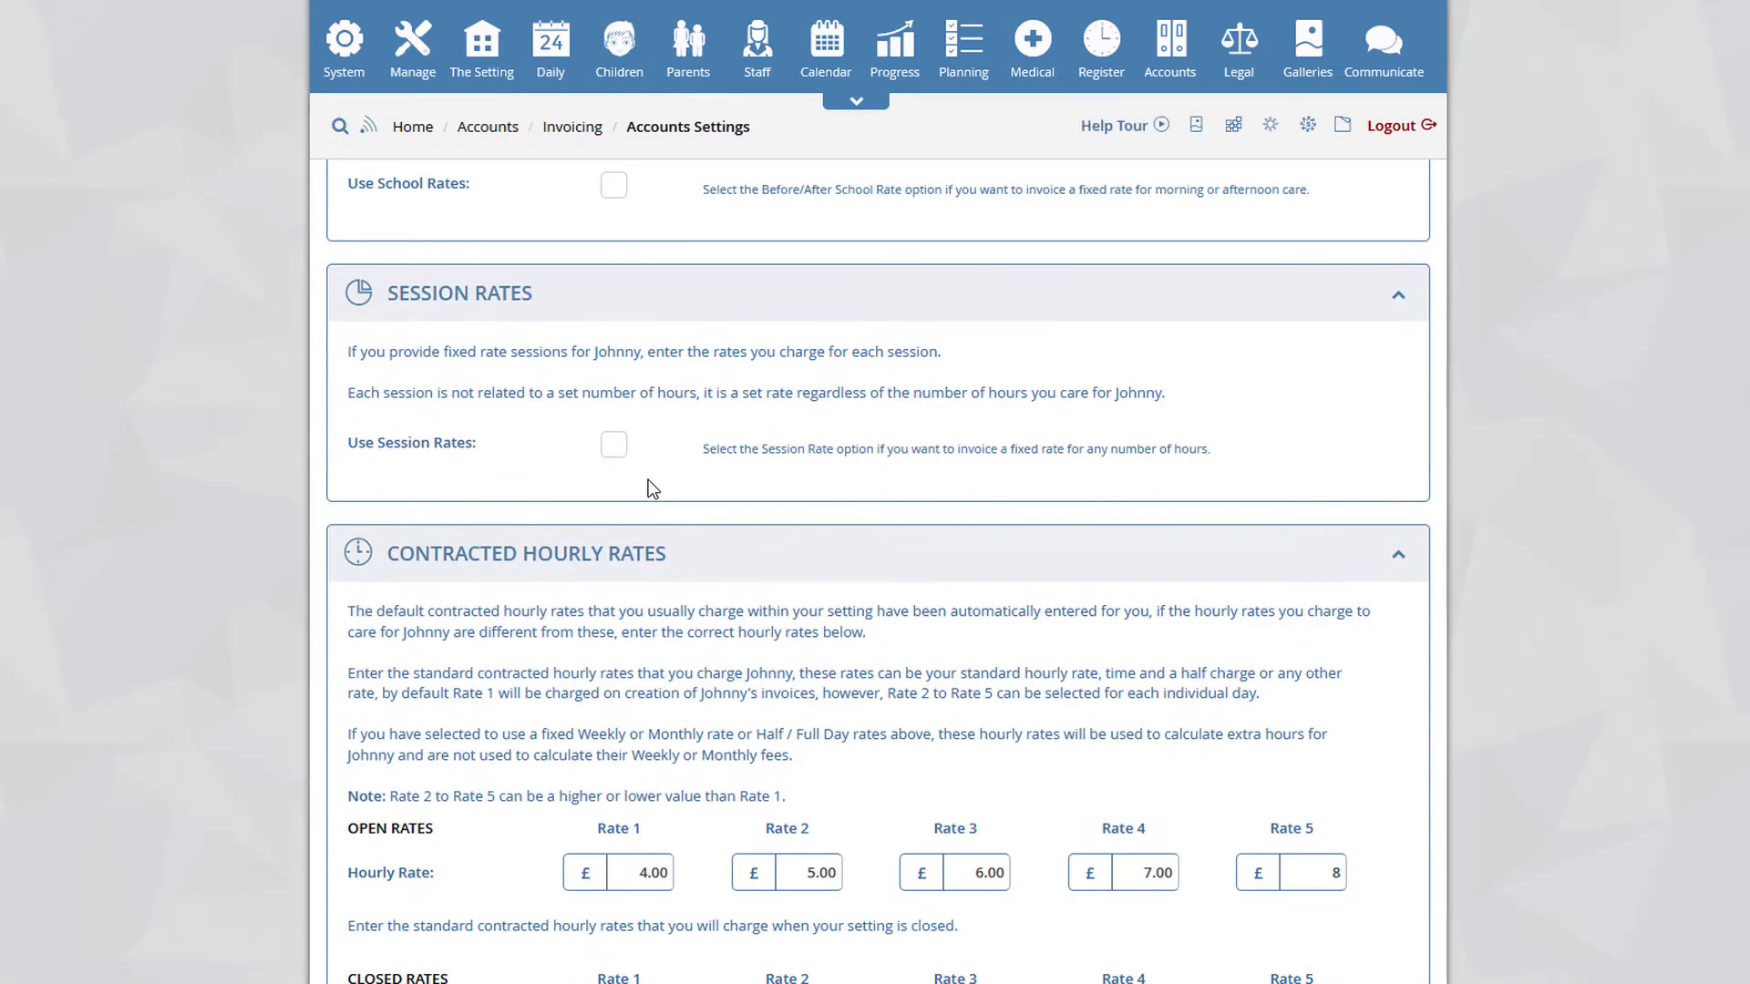
pyautogui.scroll(-4, 652, 489)
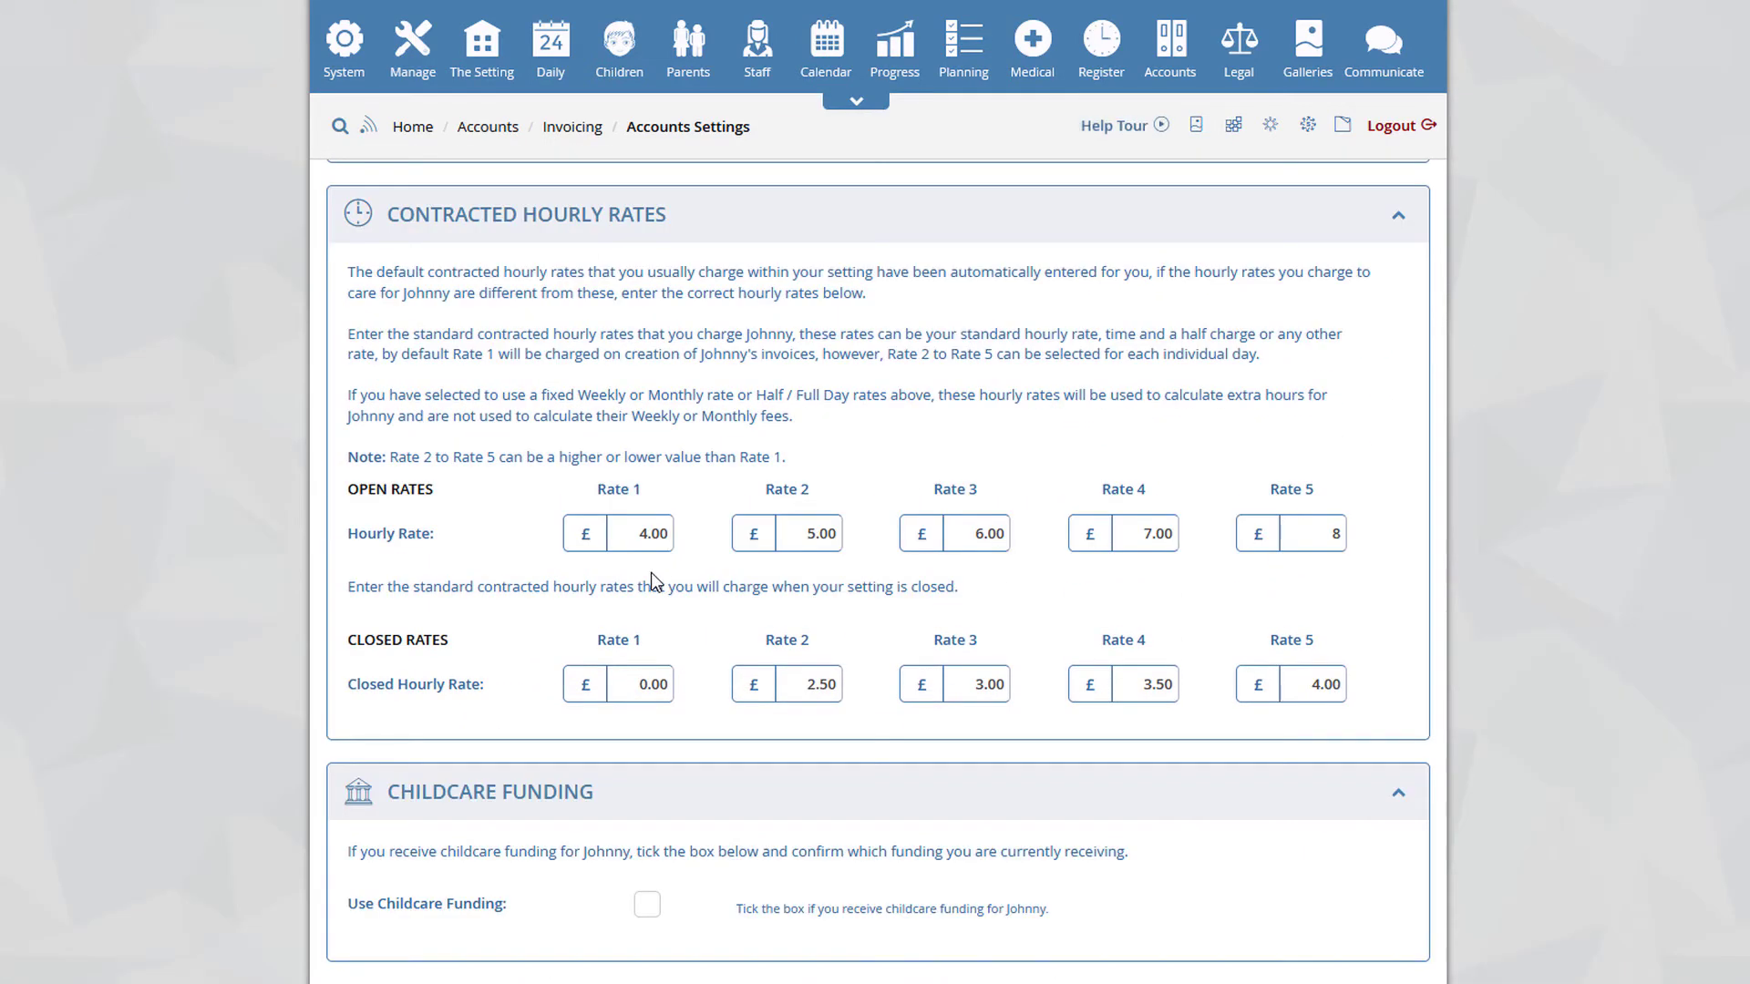
pyautogui.scroll(-4, 649, 625)
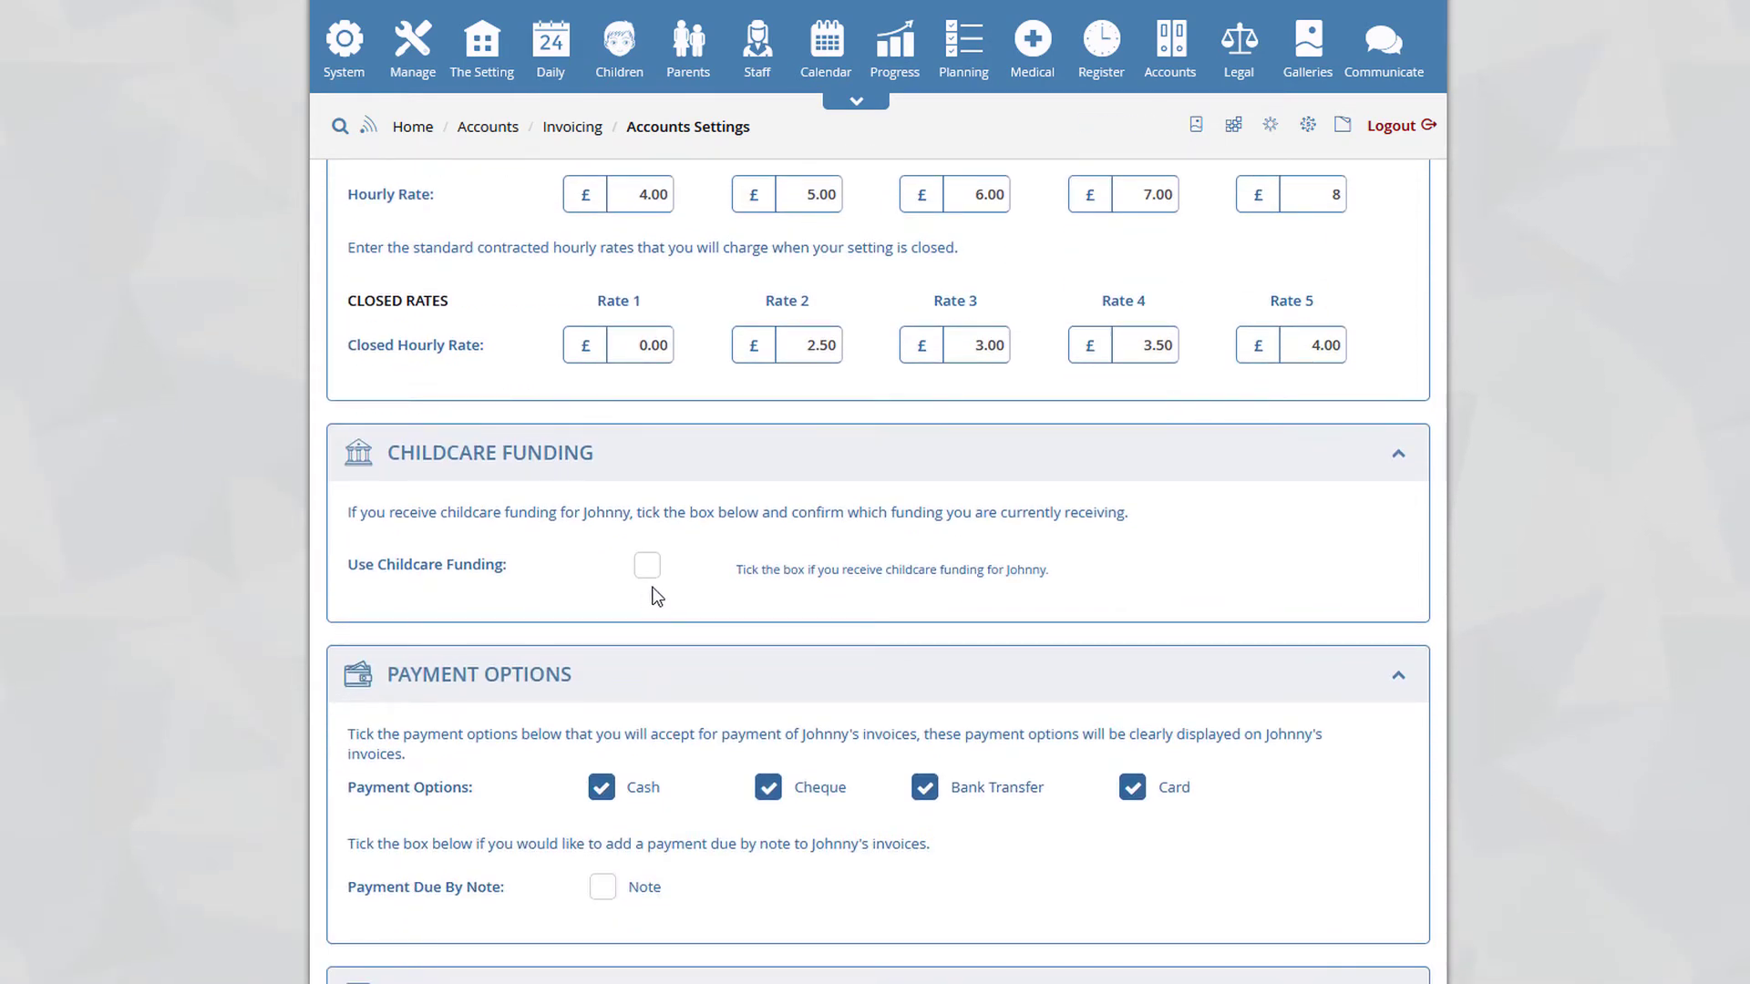
pyautogui.scroll(-4, 652, 588)
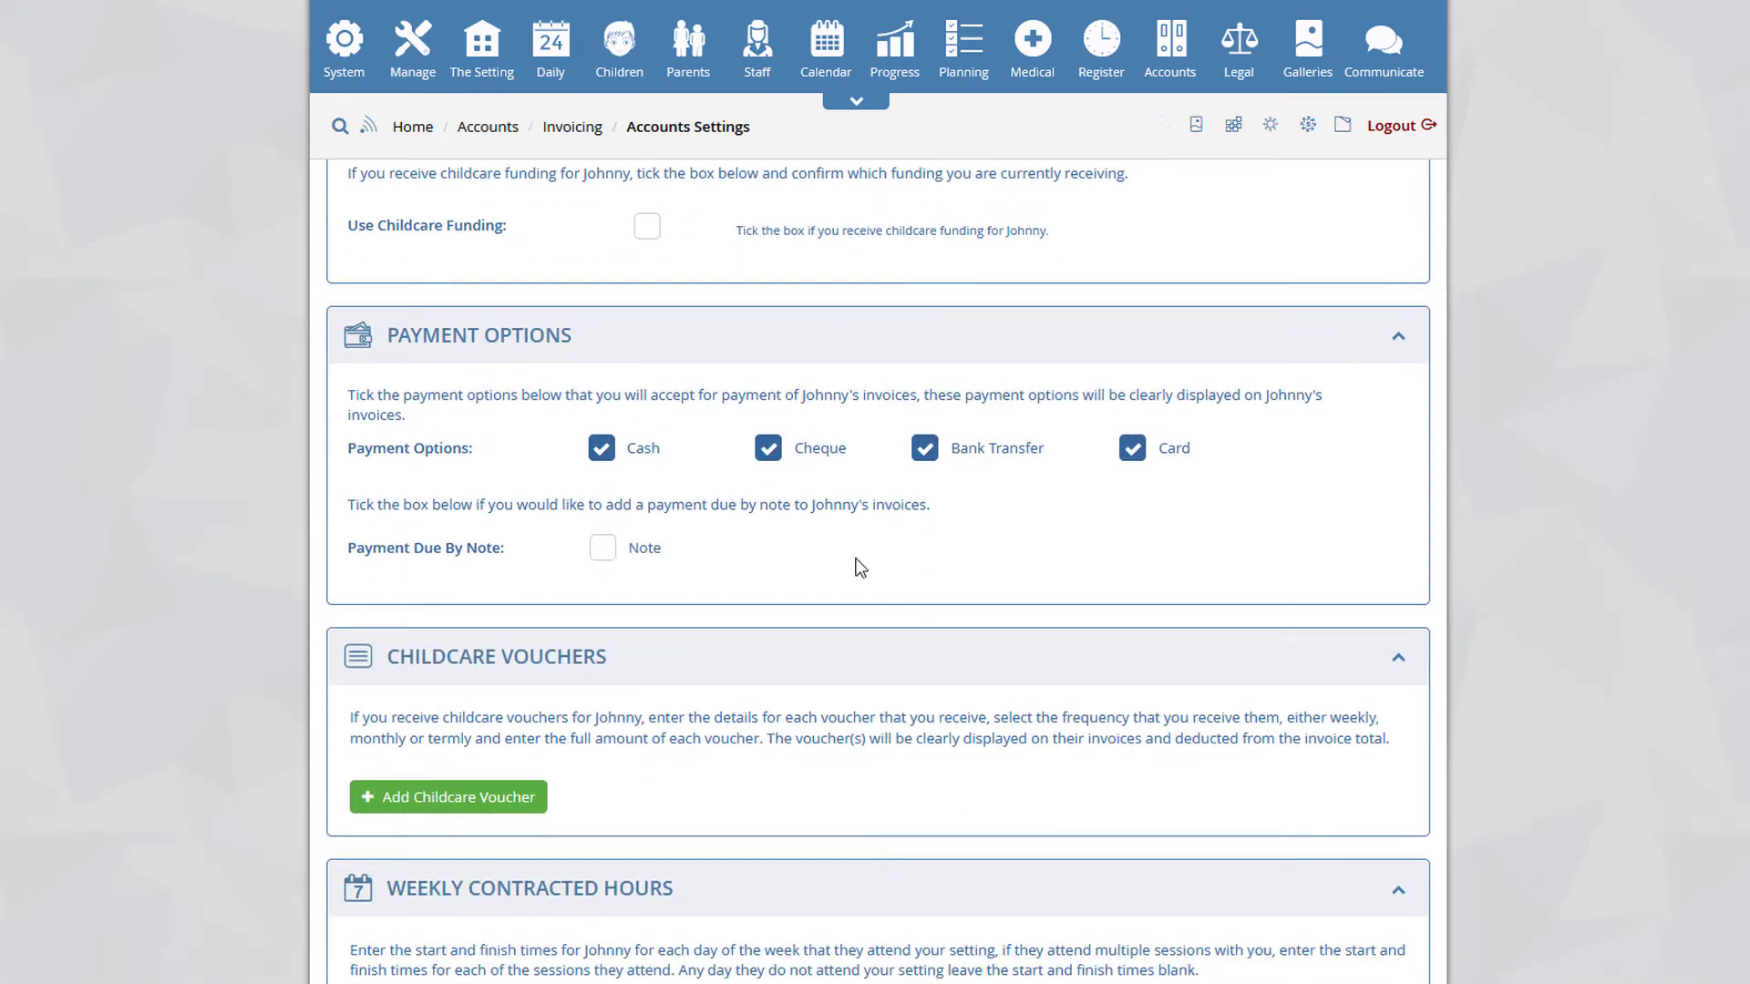
pyautogui.scroll(-5, 819, 592)
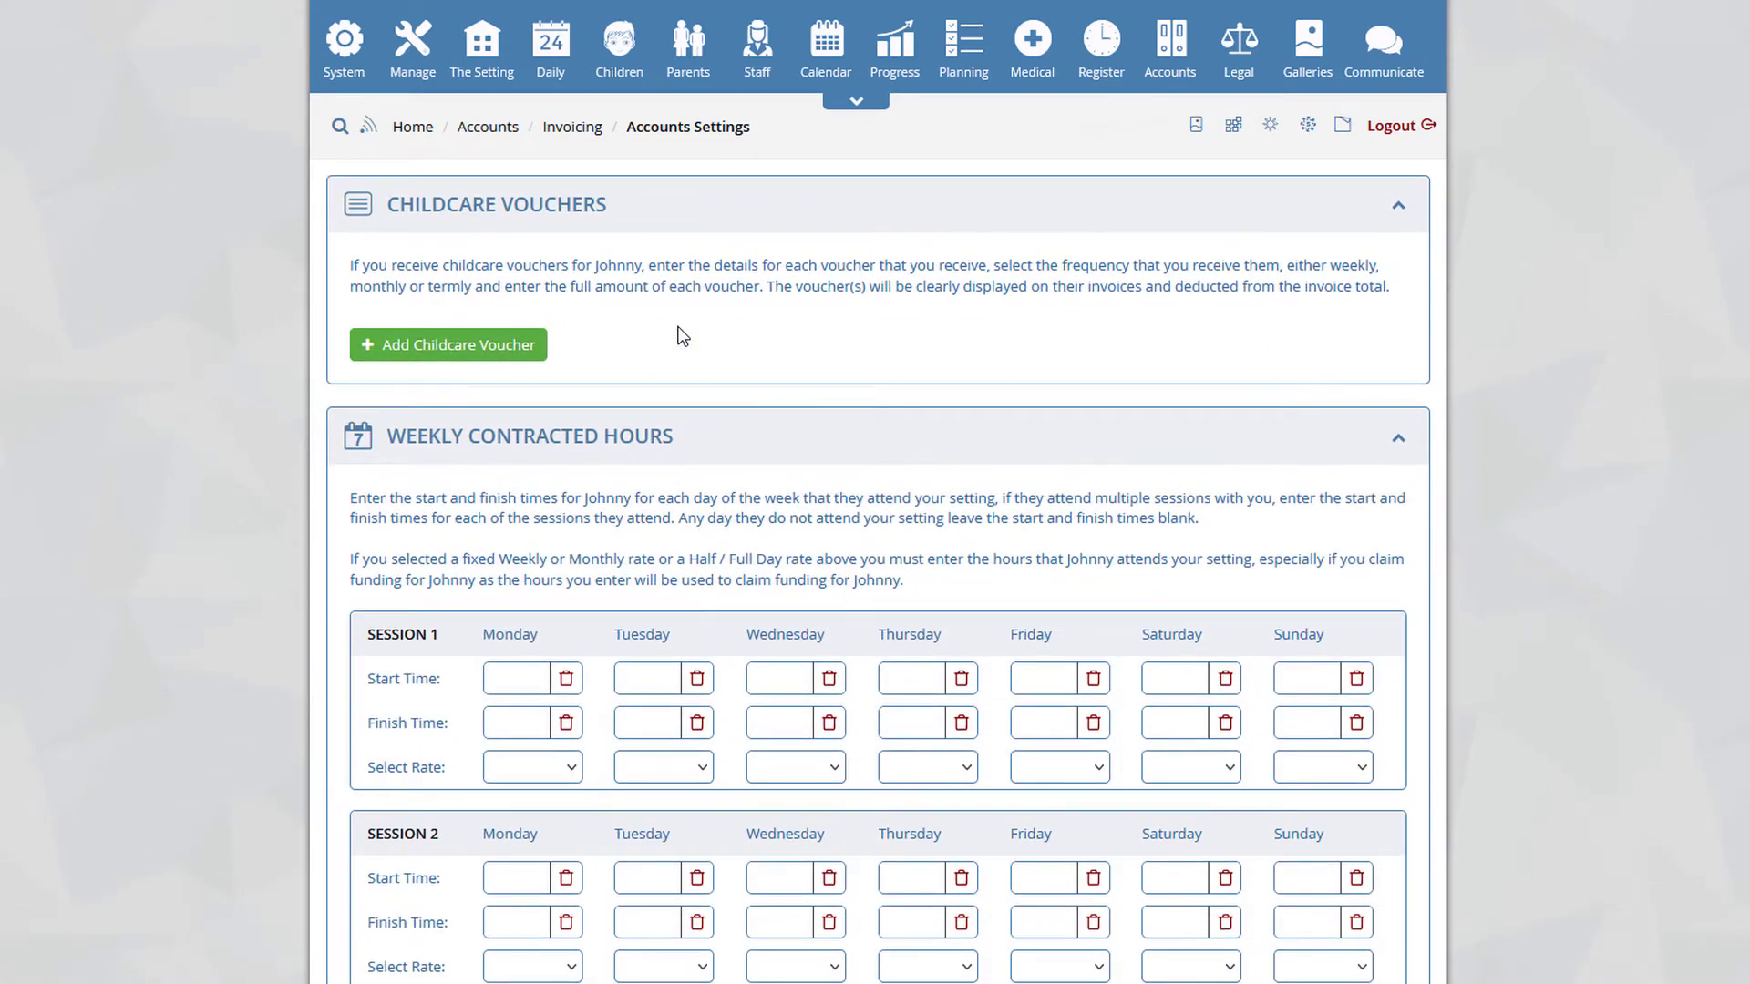
pyautogui.scroll(-1, 636, 499)
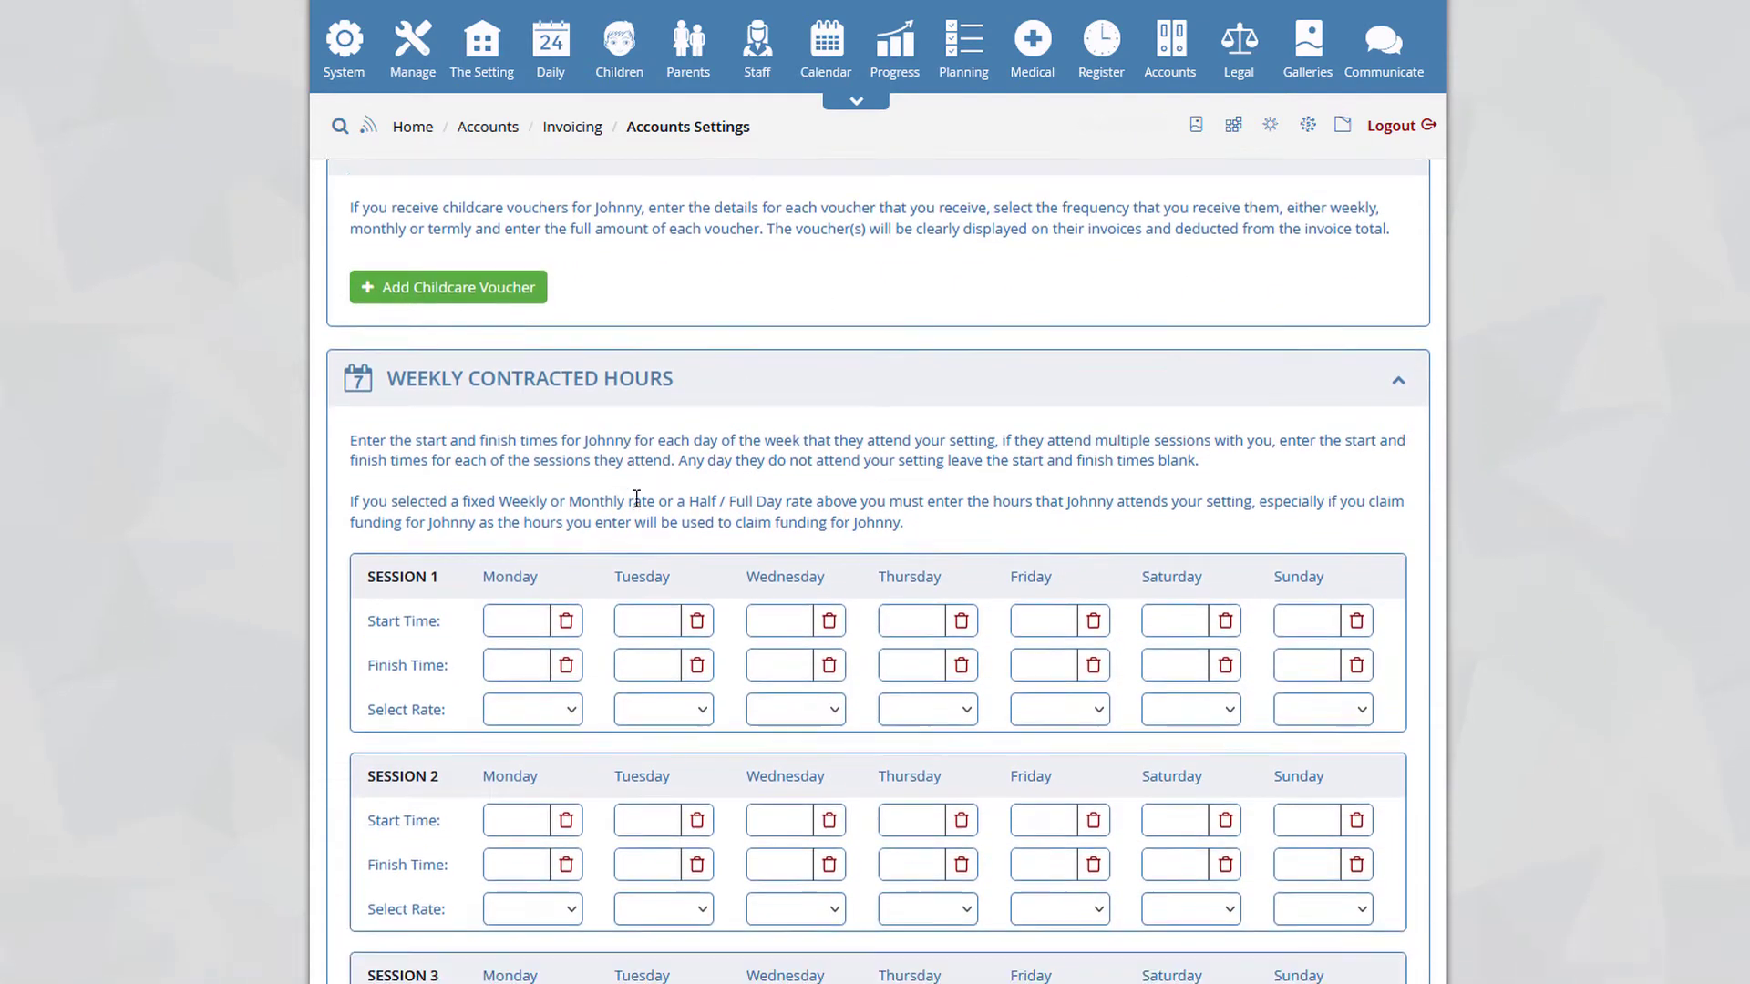
pyautogui.scroll(-2, 636, 499)
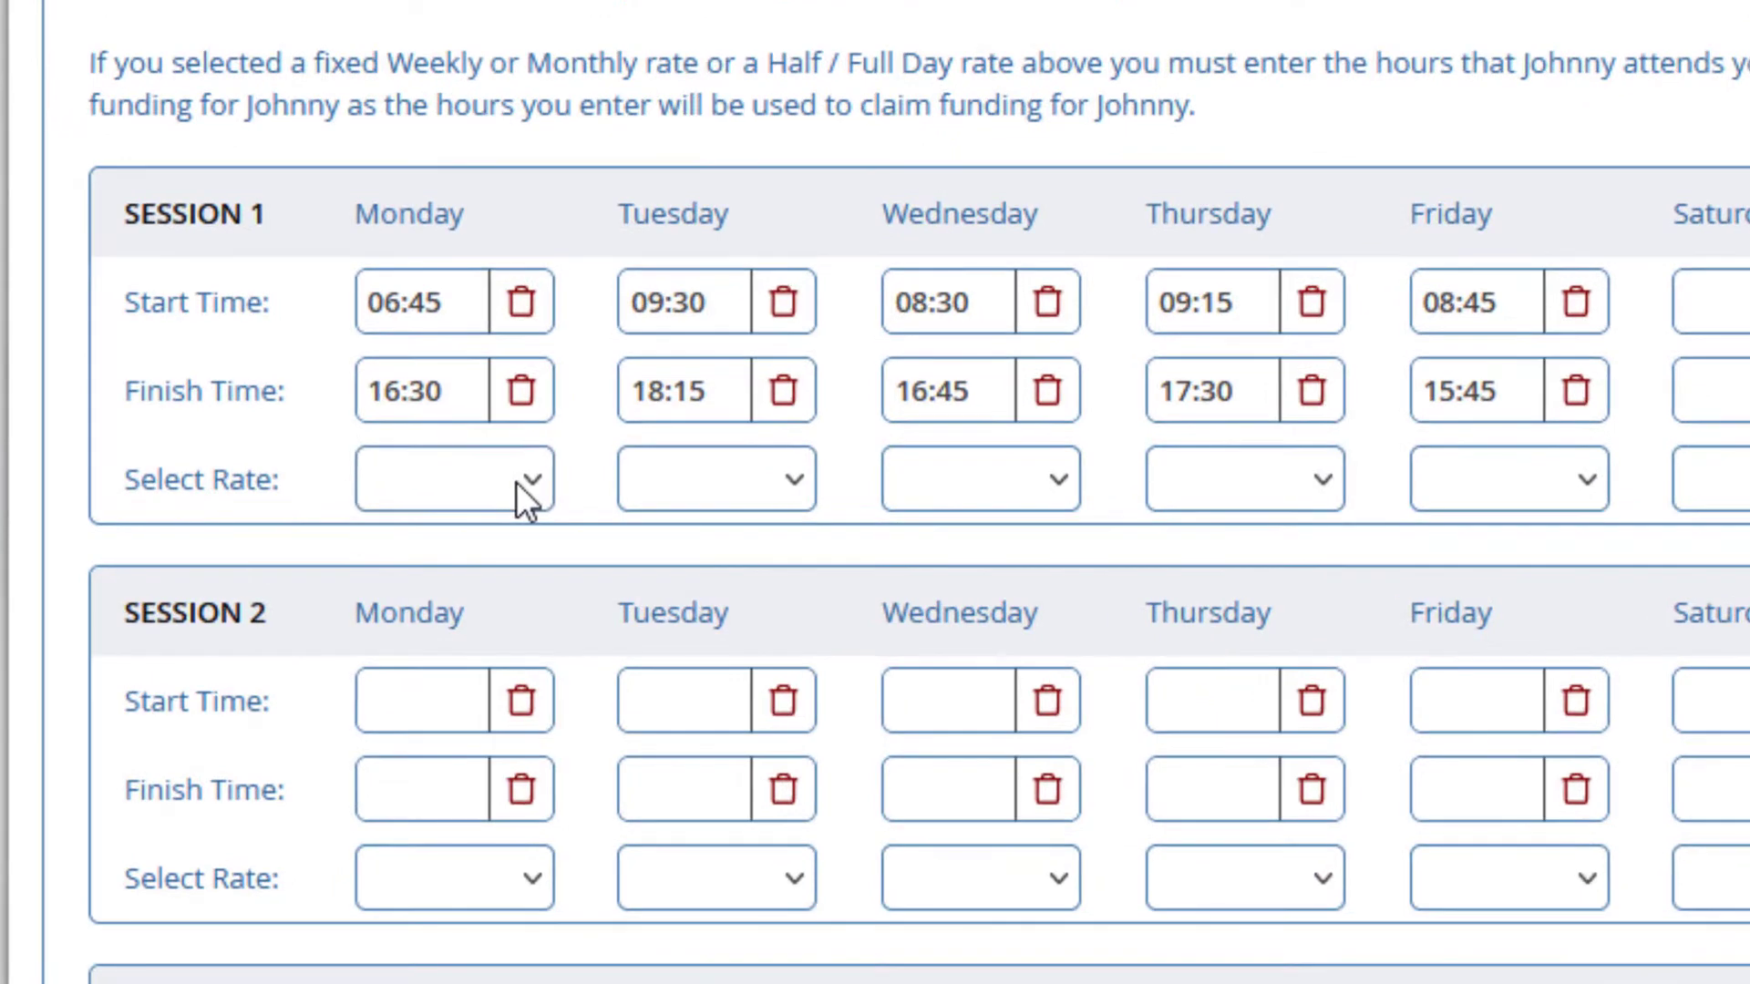
pyautogui.click(516, 482)
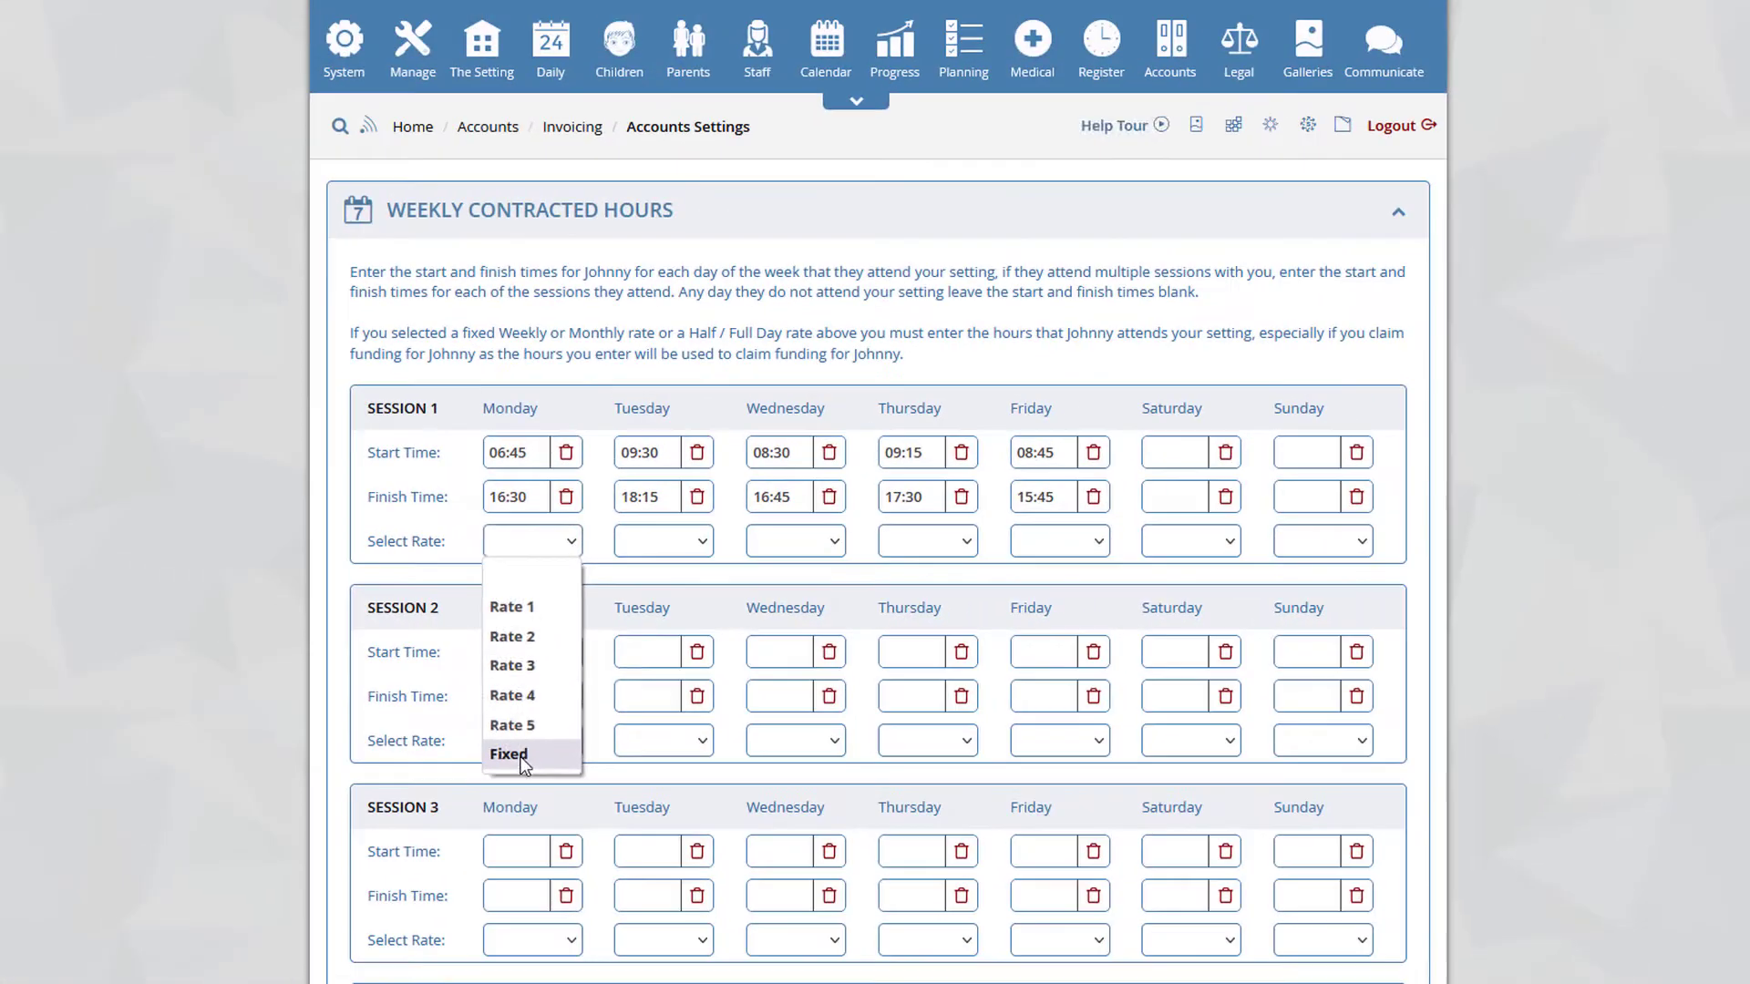
pyautogui.click(428, 907)
pyautogui.click(691, 544)
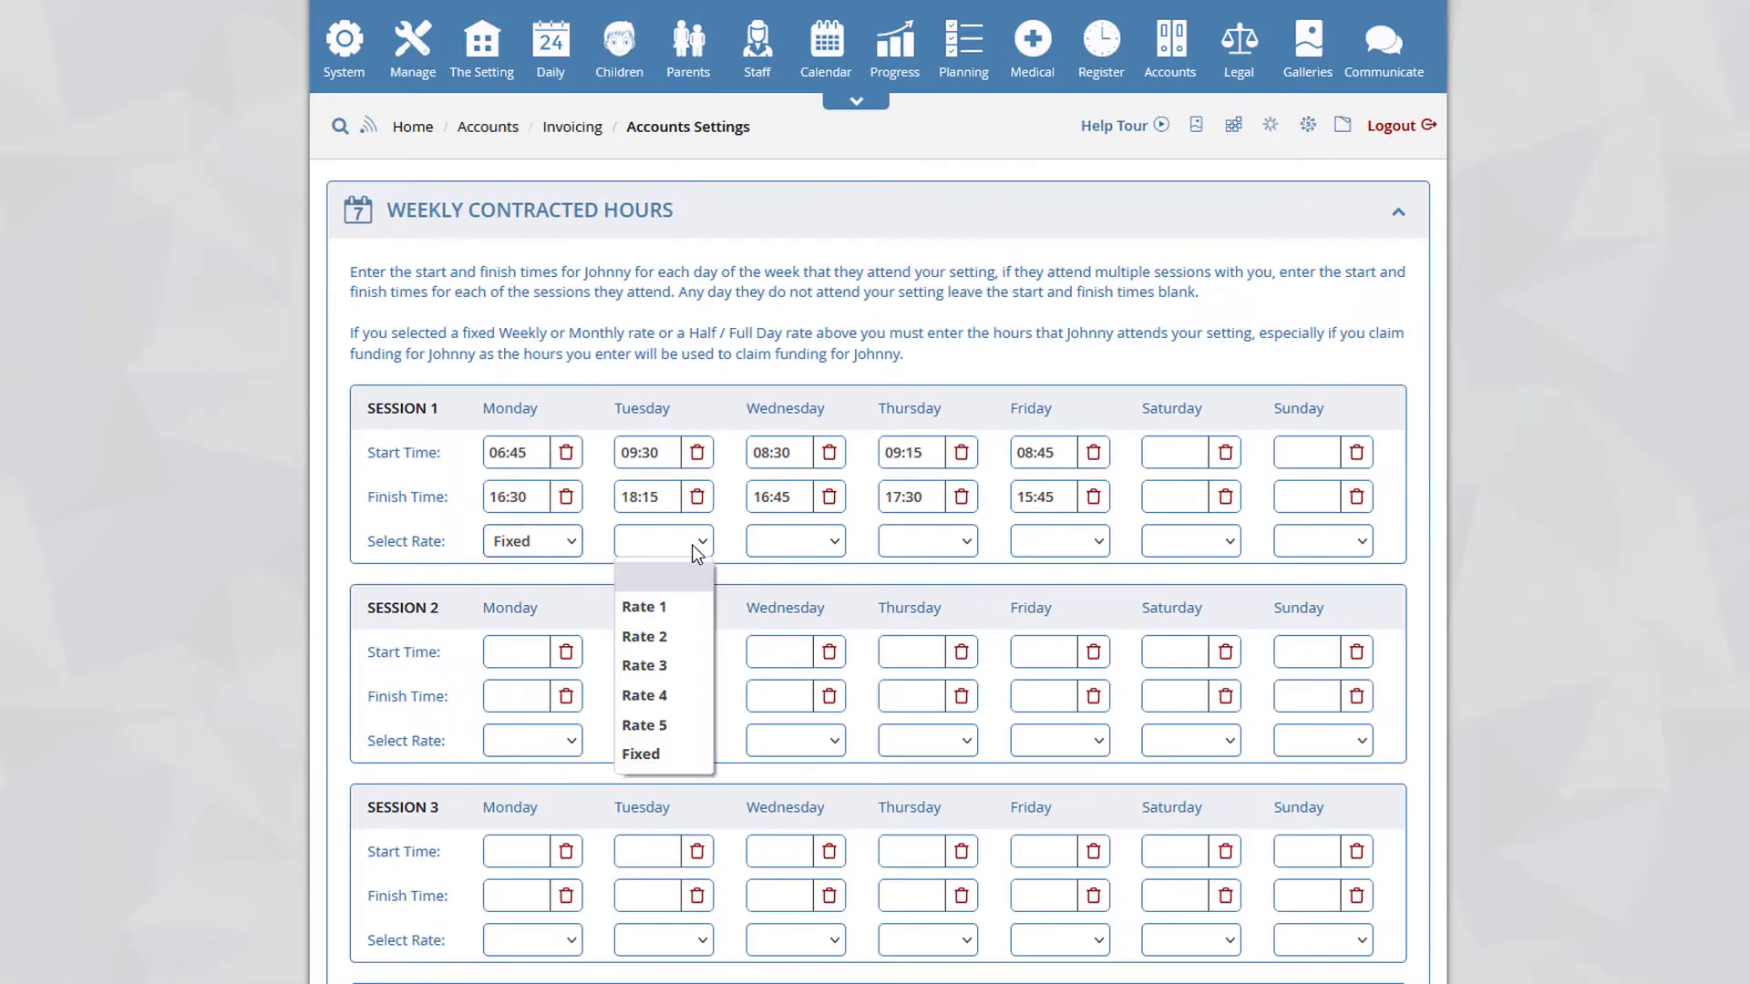
pyautogui.click(649, 751)
# - Mark all five meals as provided from Monday to Friday in the food and drink allowance, and save the child's settings
pyautogui.scroll(-1, 1432, 652)
pyautogui.scroll(-10, 1430, 649)
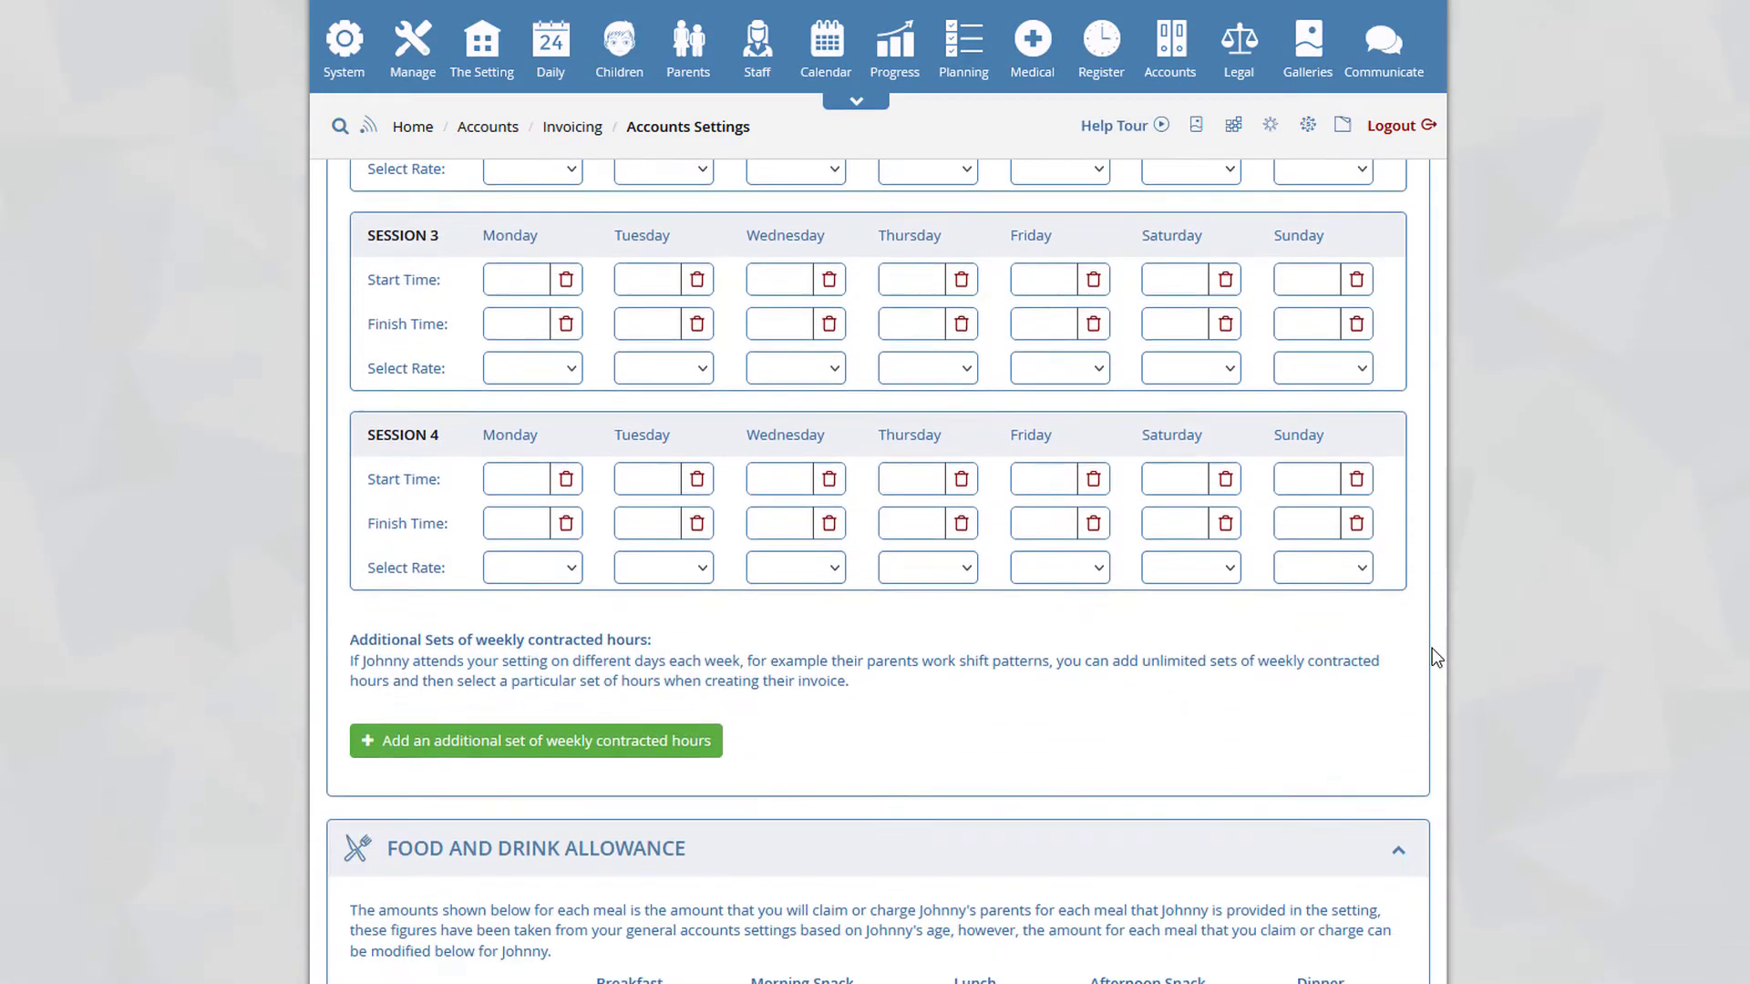
pyautogui.scroll(-2, 1188, 528)
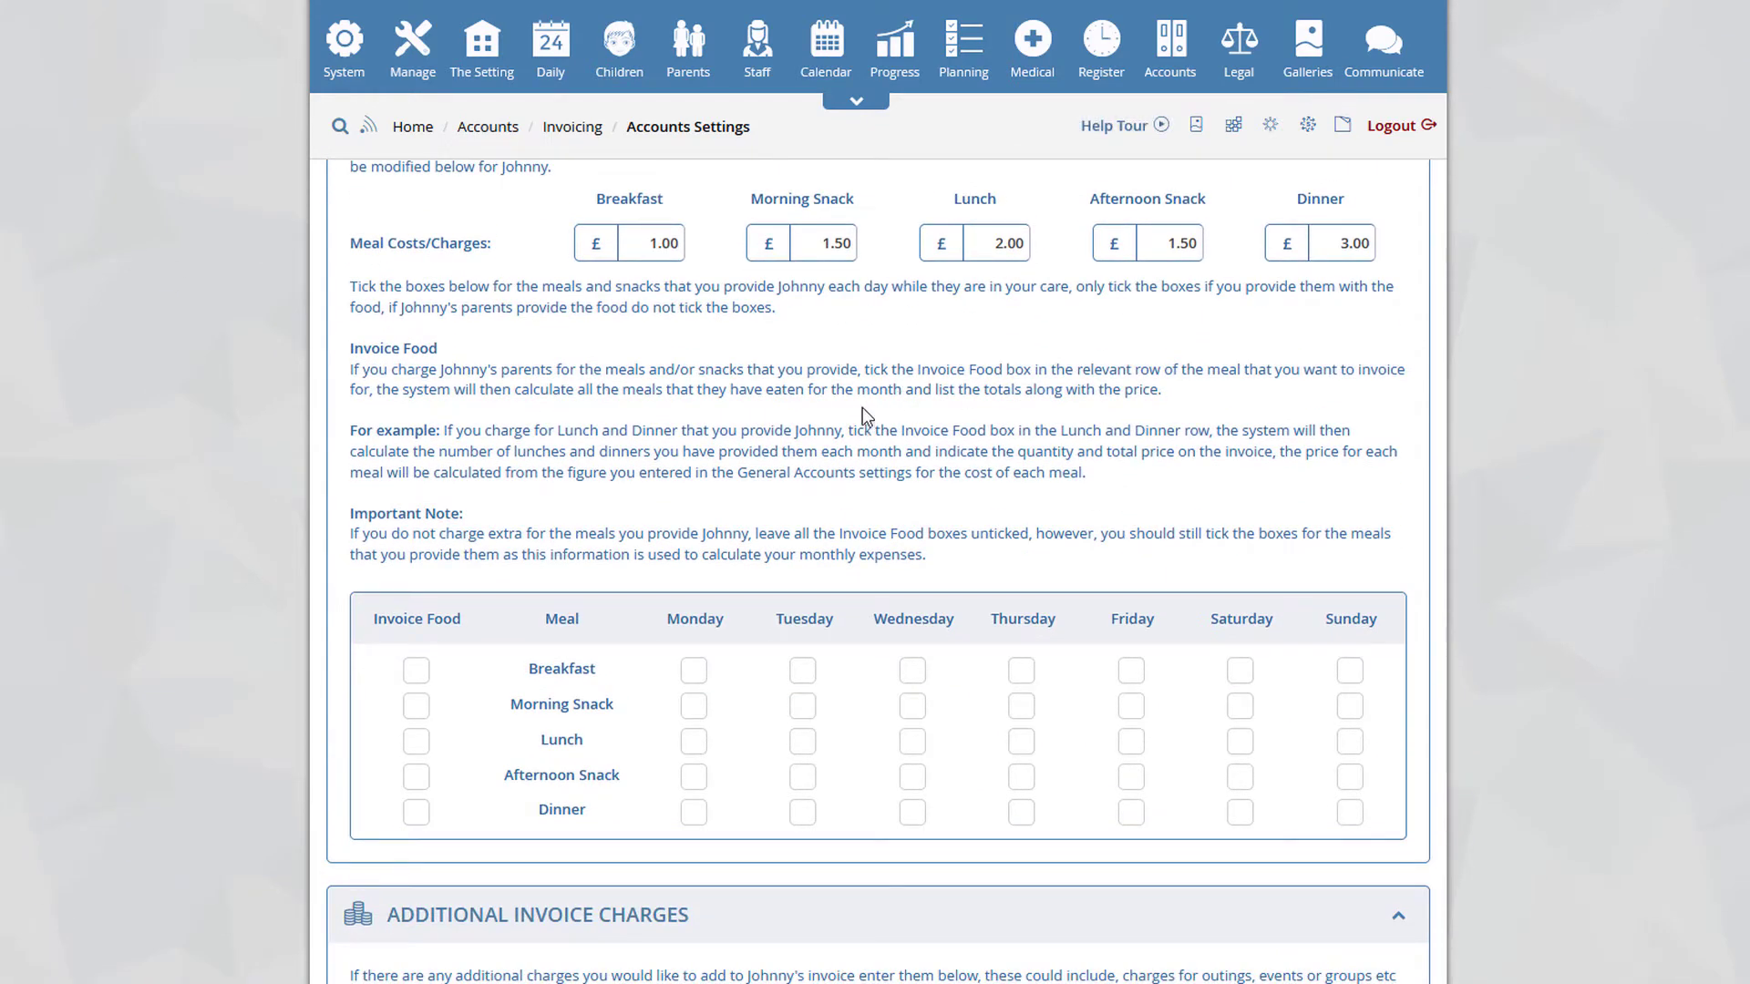
pyautogui.click(695, 672)
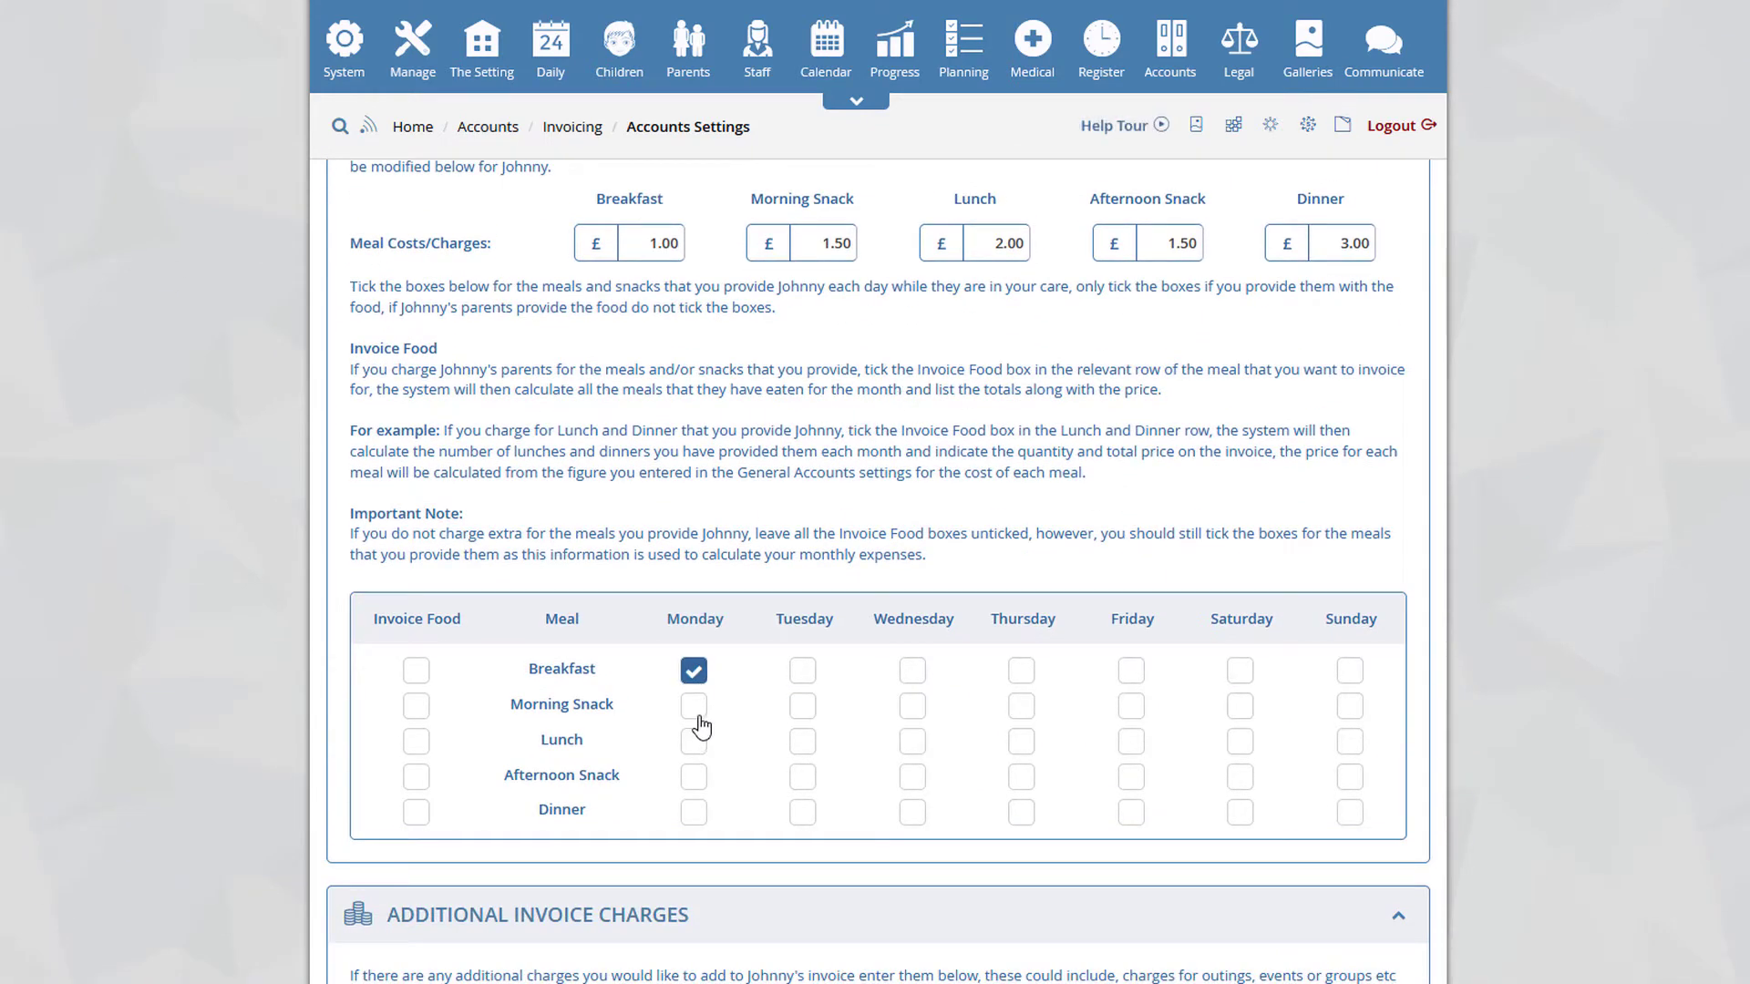
pyautogui.click(693, 776)
pyautogui.click(694, 812)
pyautogui.click(802, 776)
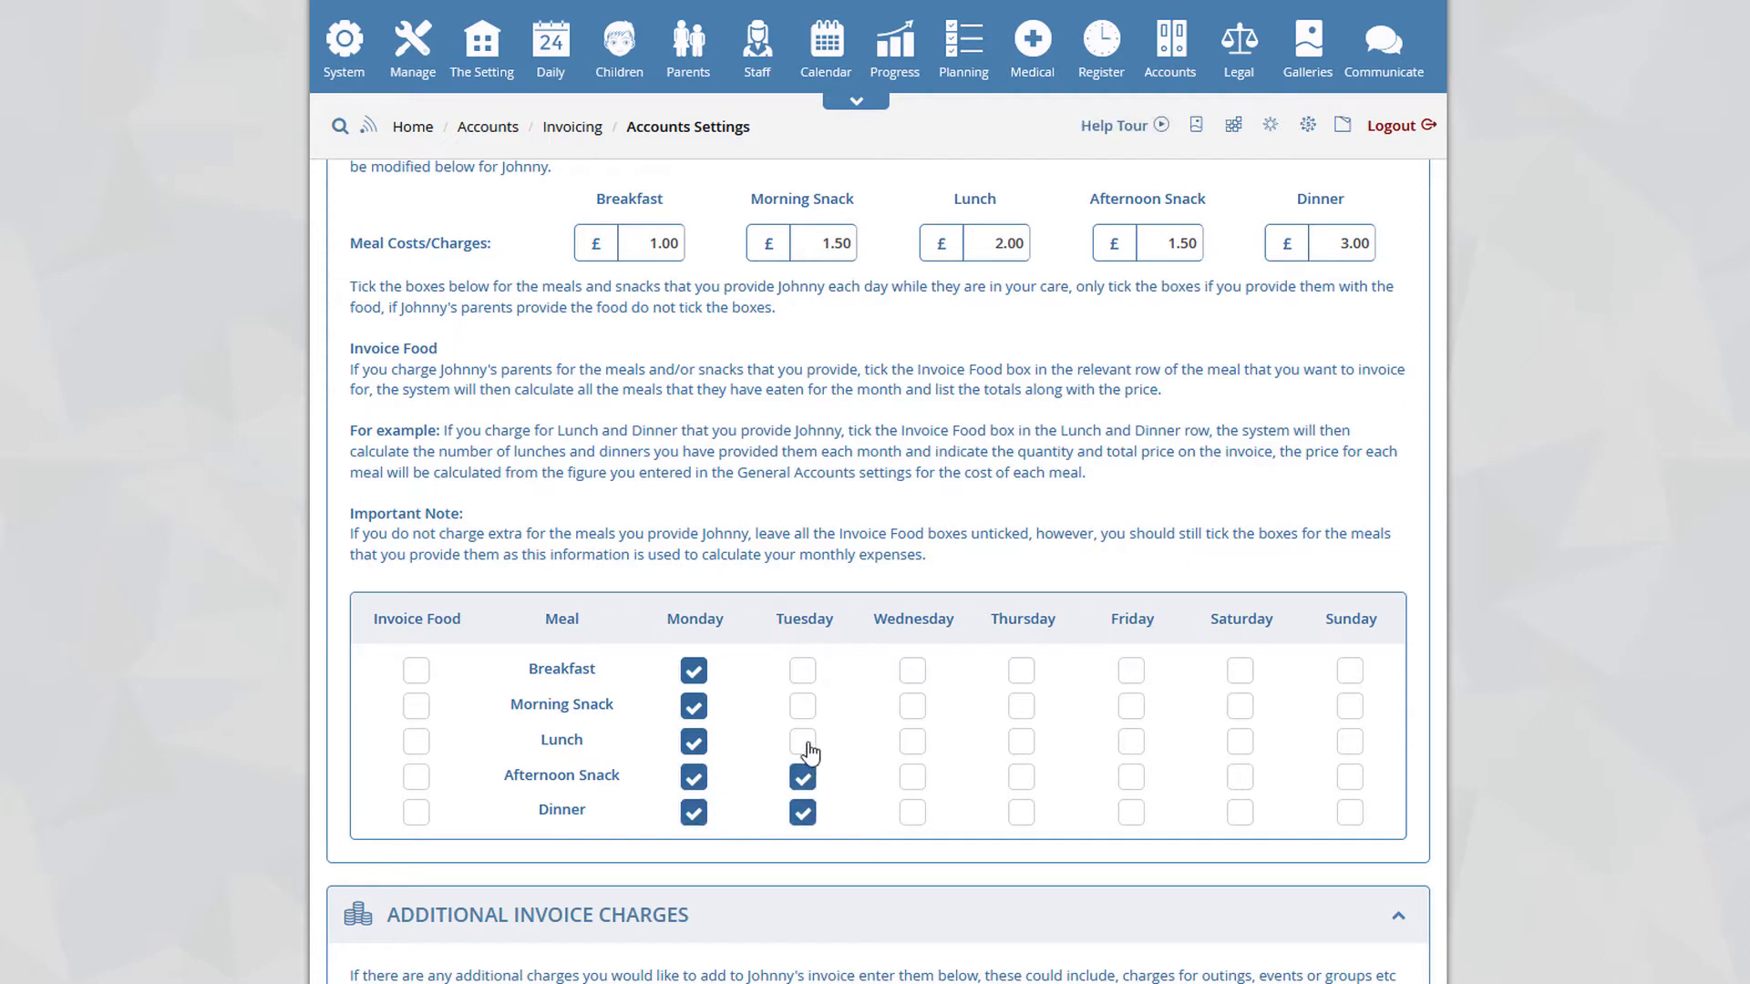
pyautogui.click(801, 741)
pyautogui.click(802, 706)
pyautogui.click(802, 670)
pyautogui.click(910, 673)
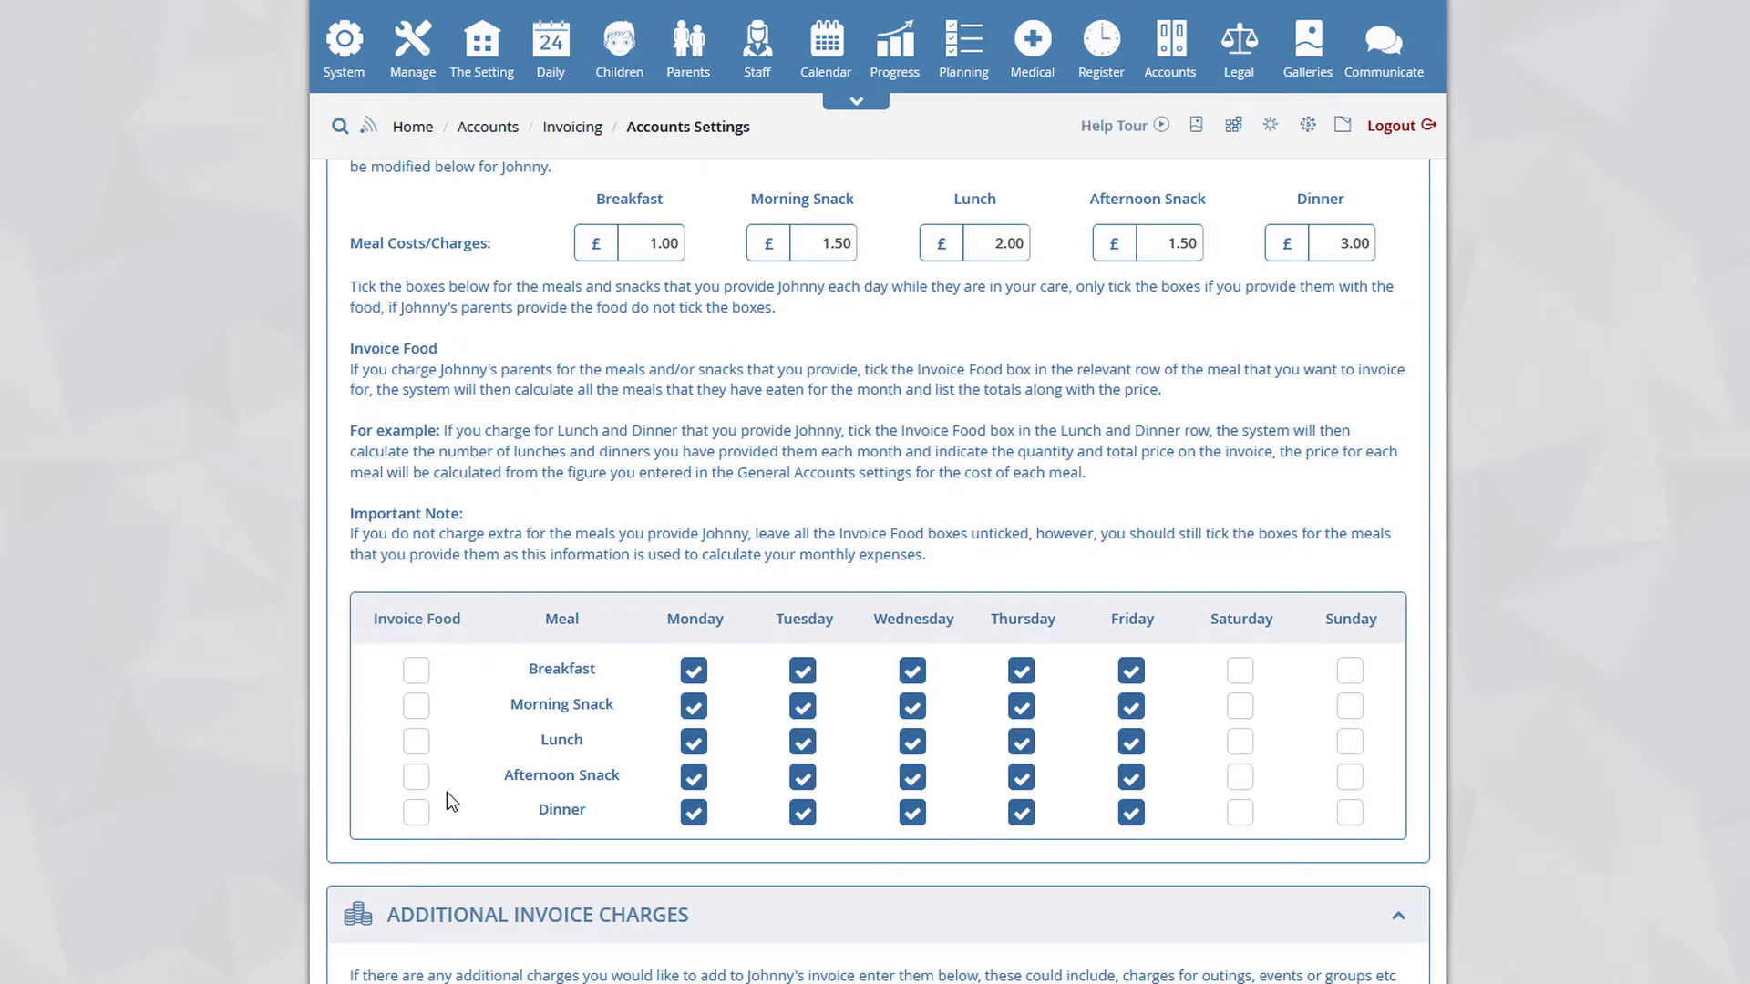
pyautogui.scroll(-5, 638, 694)
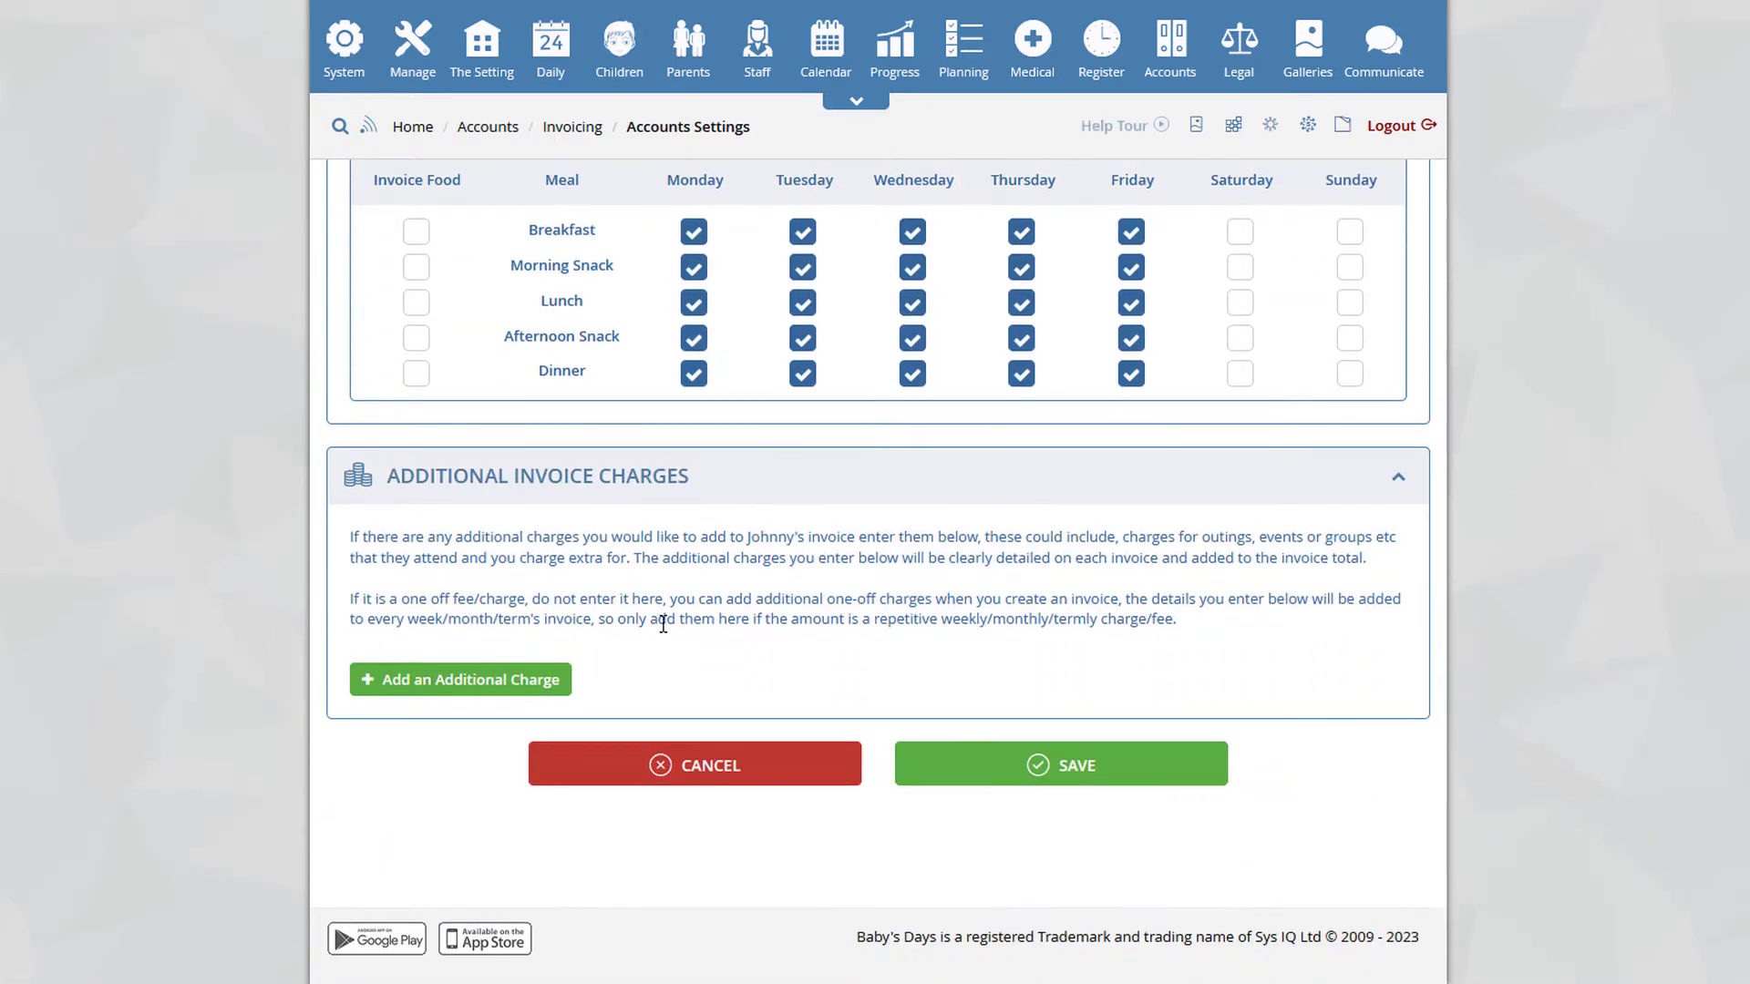
pyautogui.click(1071, 772)
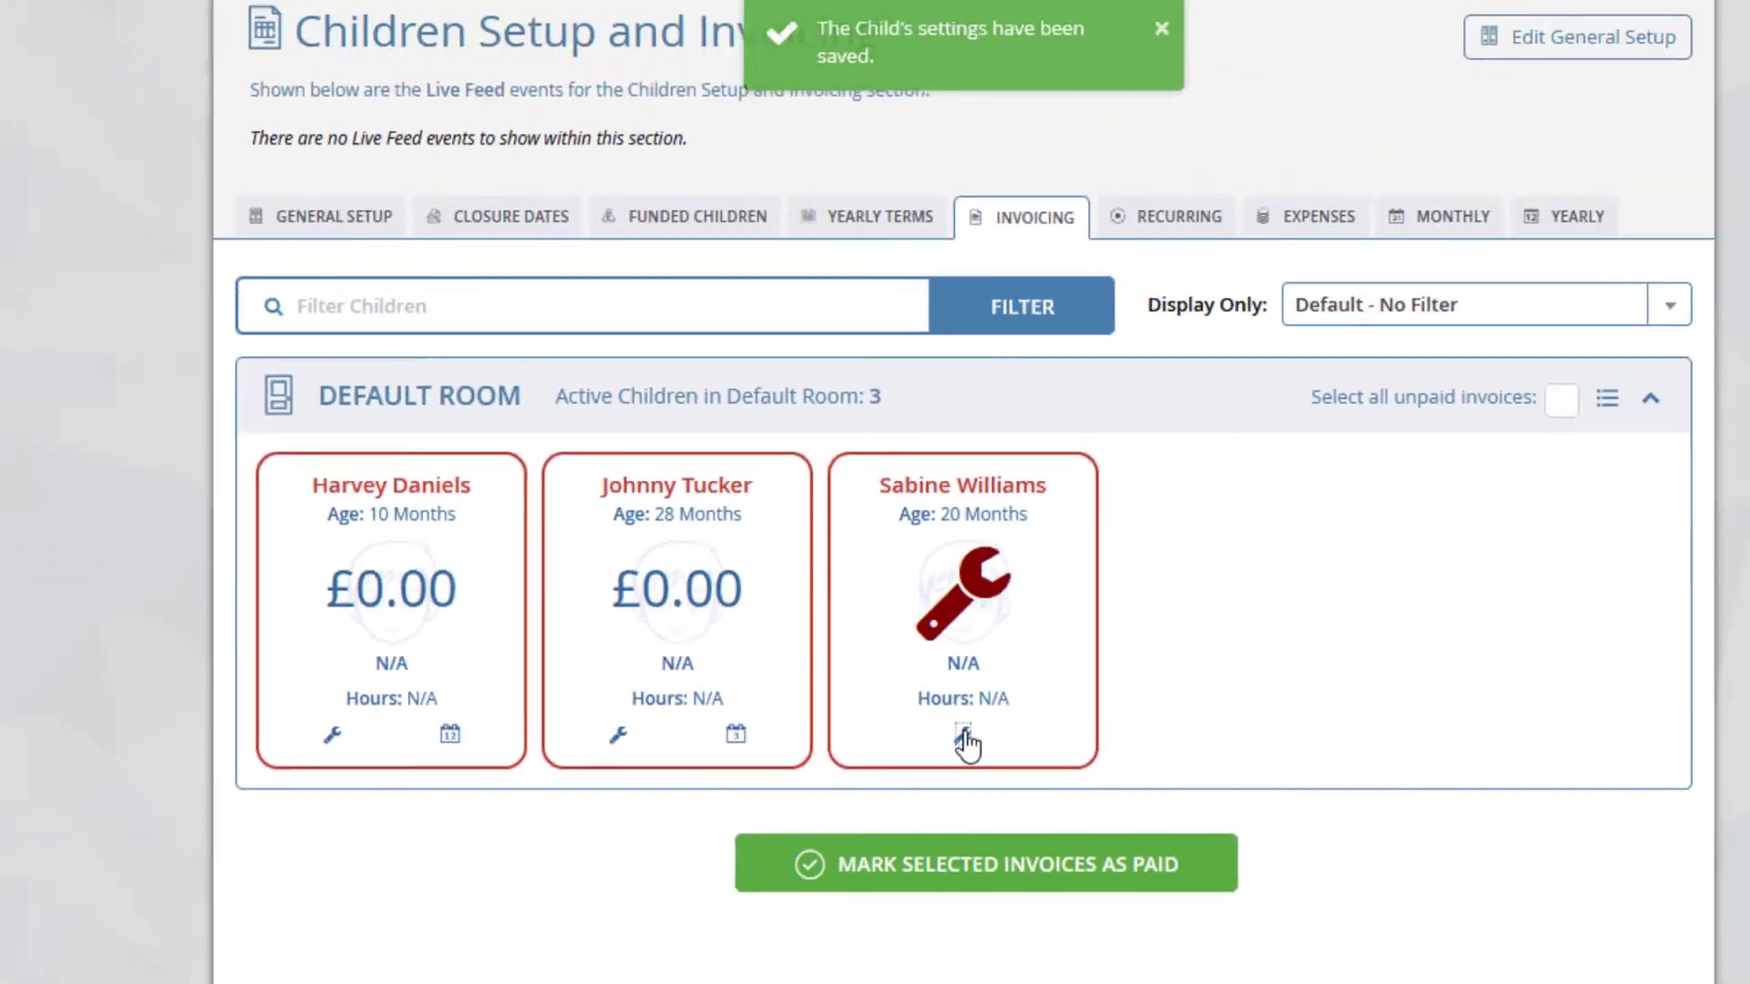
# - Open the accounts settings of the 20-month-old child in the Default Room and set the invoices to a Weekly basis
pyautogui.click(1150, 754)
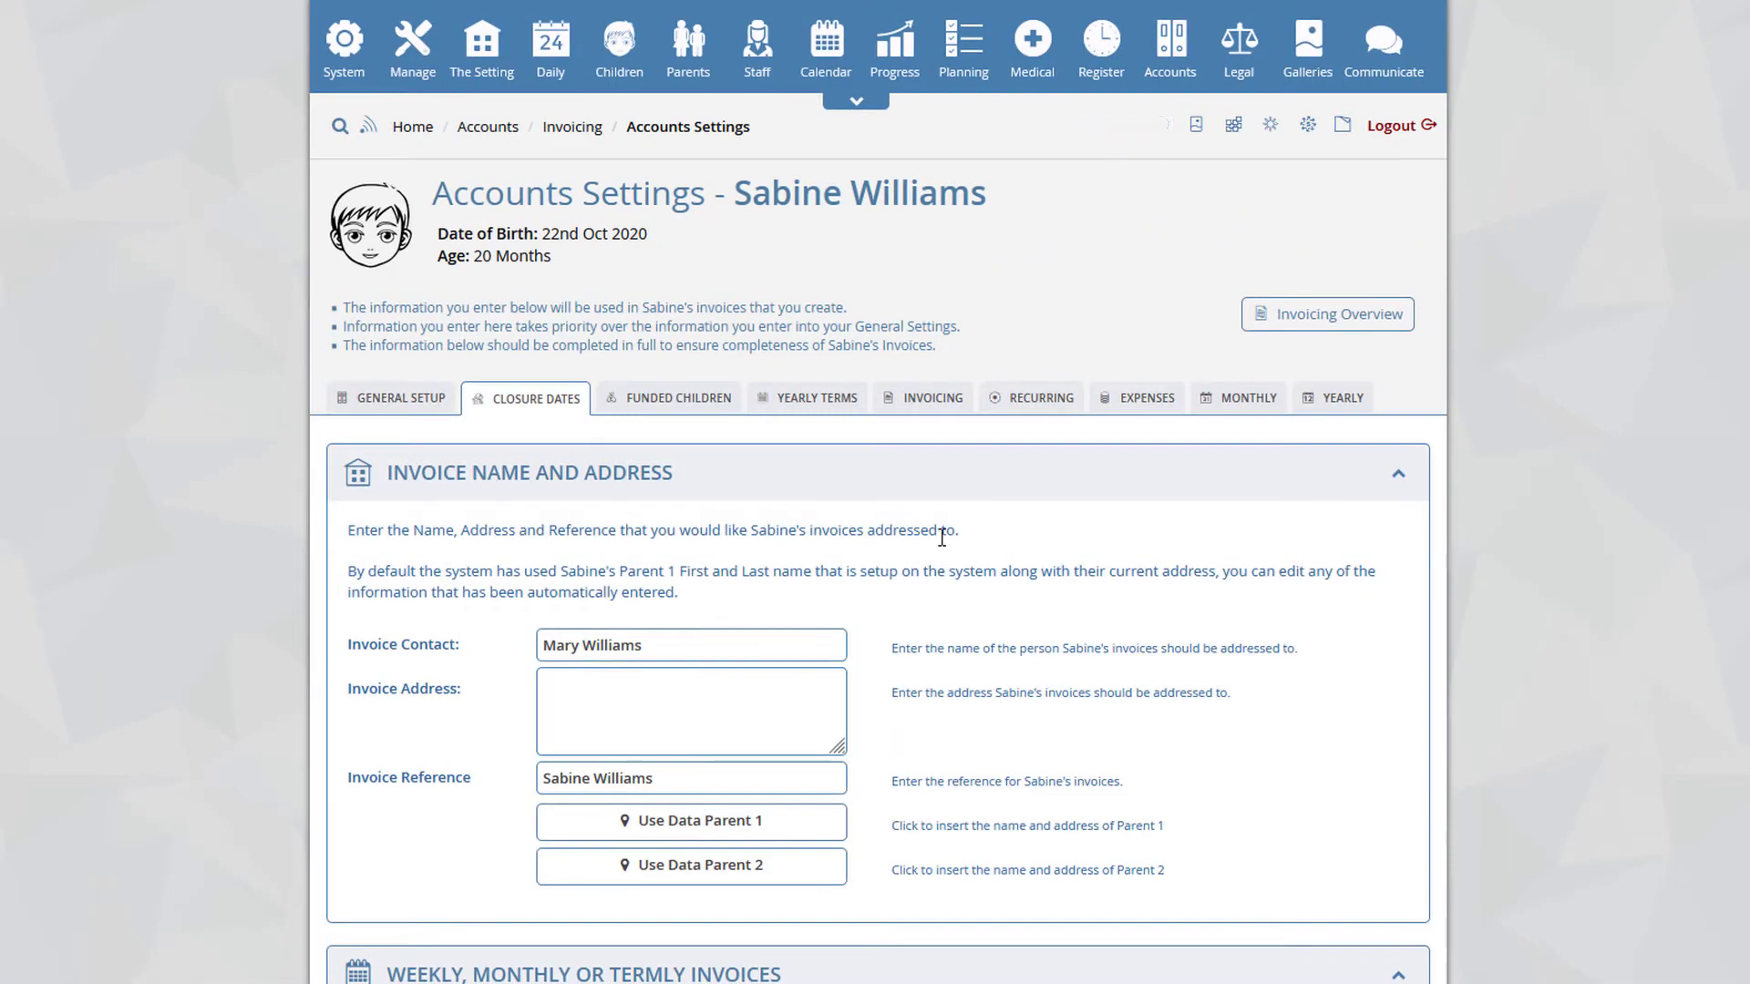
pyautogui.scroll(-7, 1036, 601)
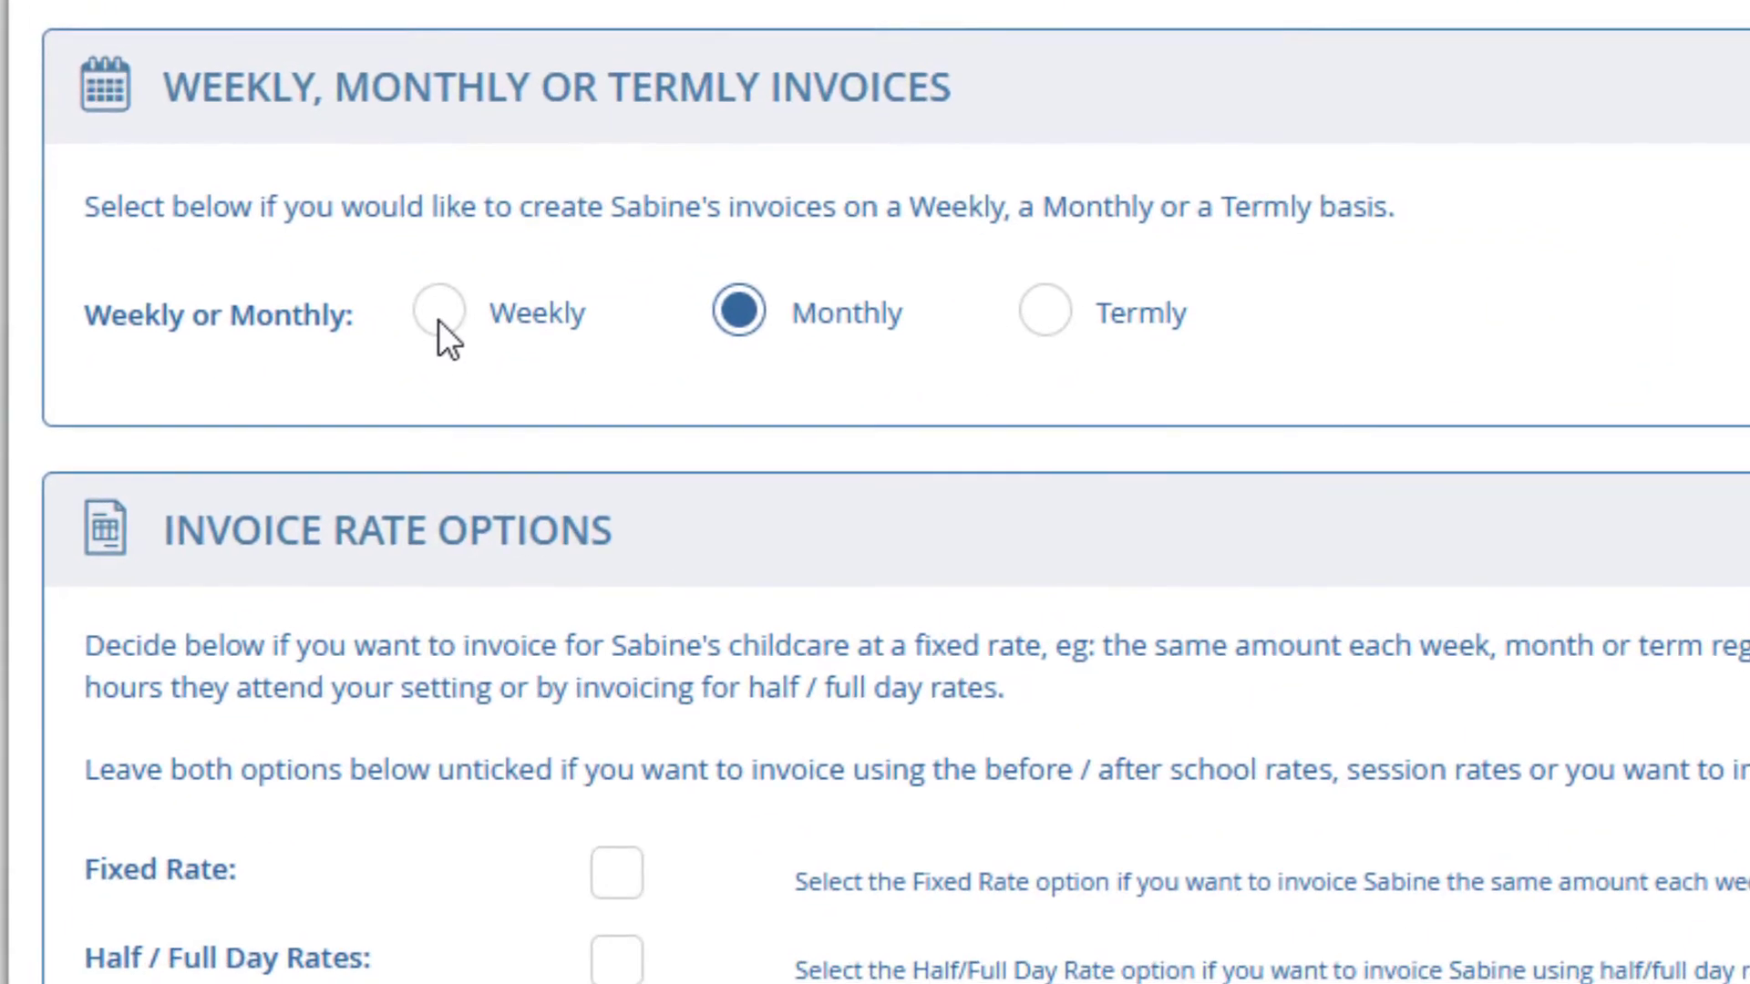
pyautogui.click(439, 320)
# - Set the child's contracted Rate 1 to £3.75 for open hours and £1.00 for closed hours
pyautogui.scroll(-1, 777, 556)
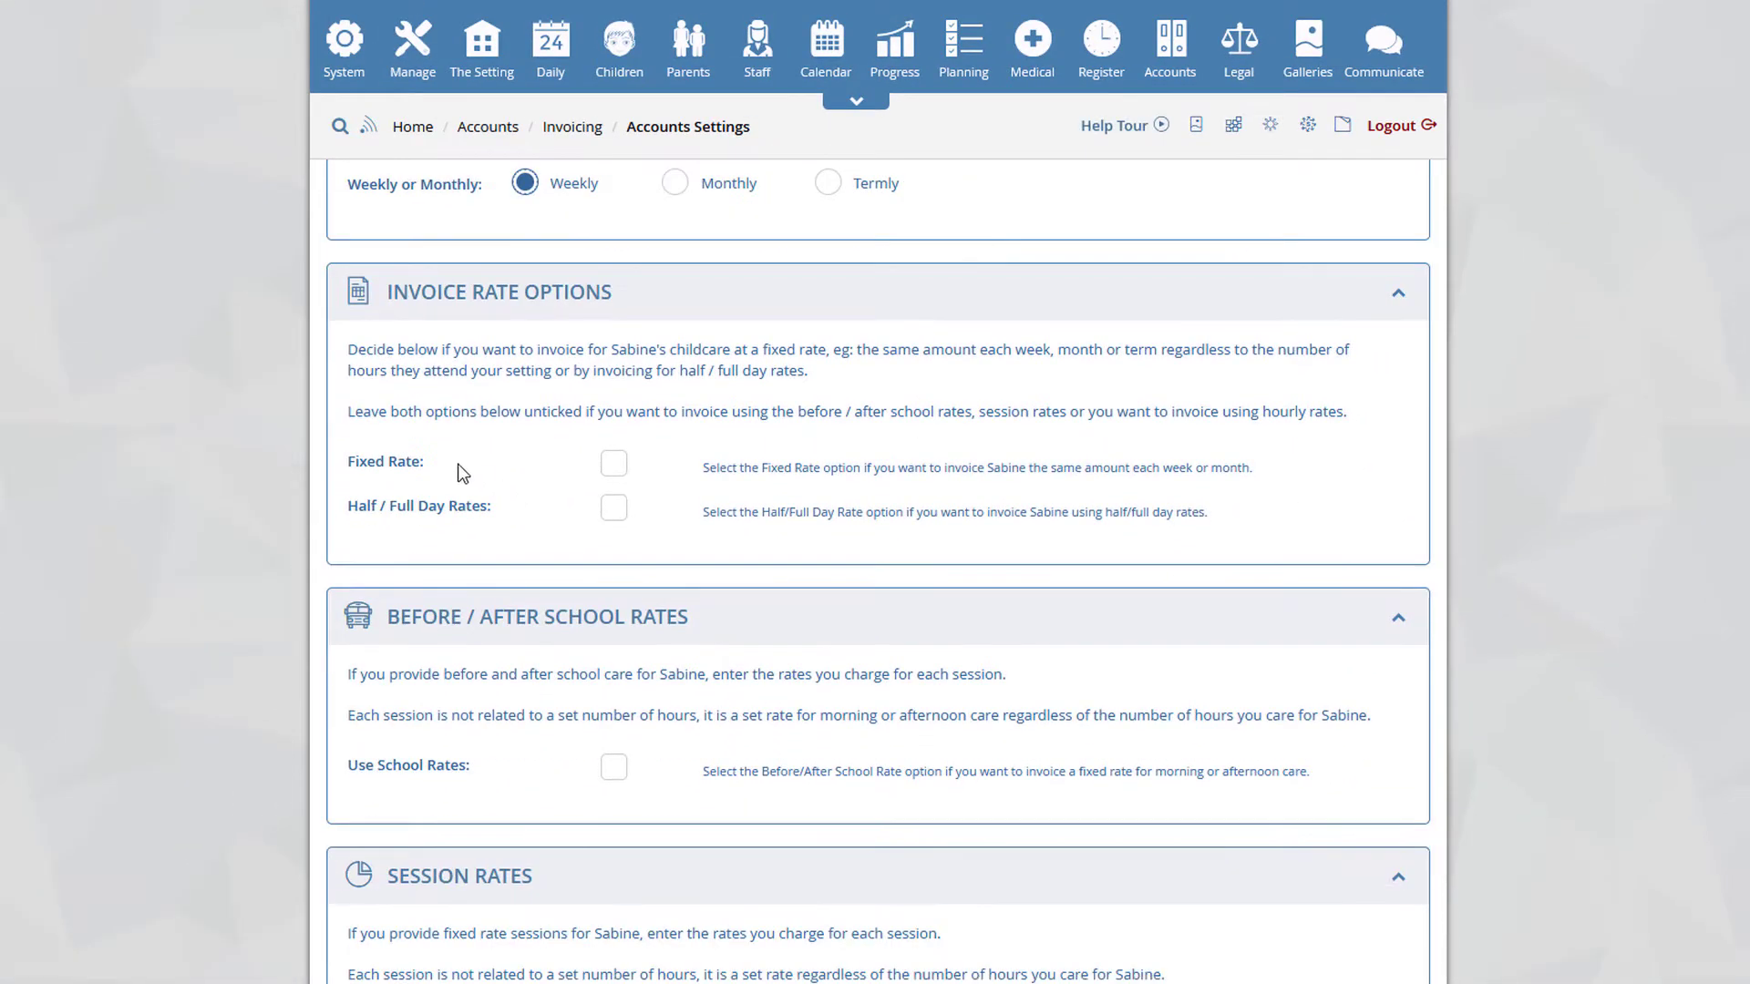
pyautogui.scroll(-3, 550, 546)
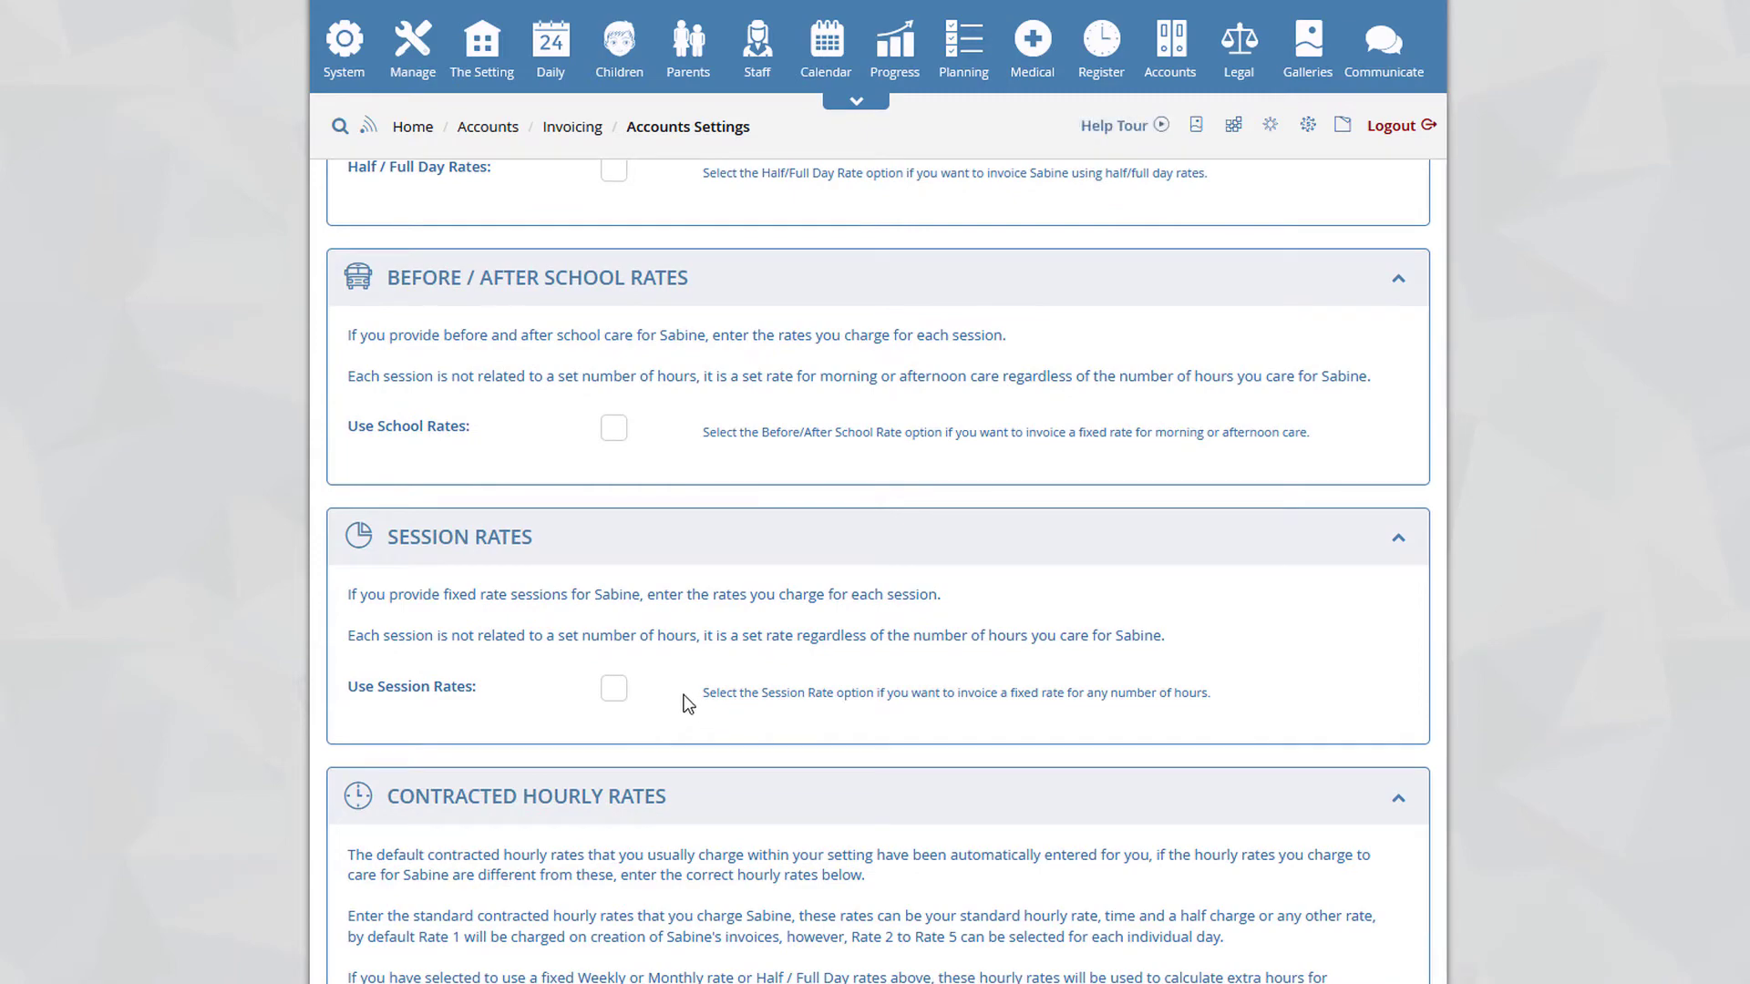
pyautogui.scroll(-4, 794, 646)
pyautogui.scroll(-1, 793, 645)
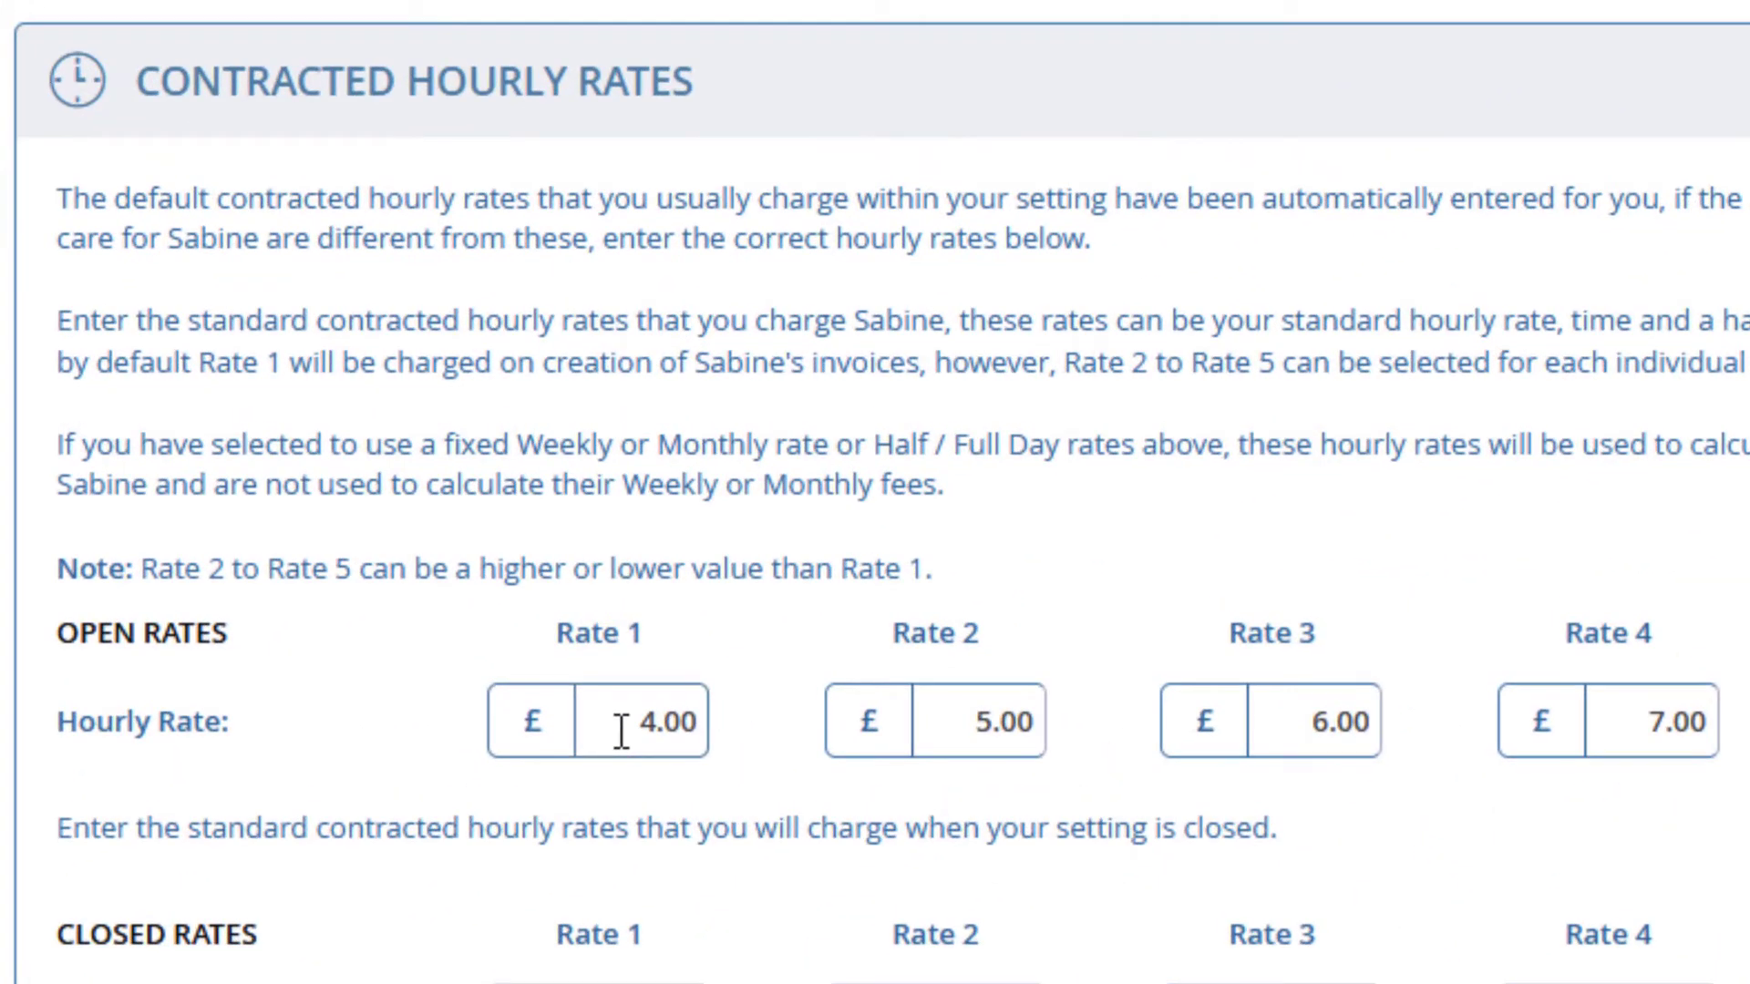
pyautogui.moveTo(620, 730); pyautogui.dragTo(882, 729)
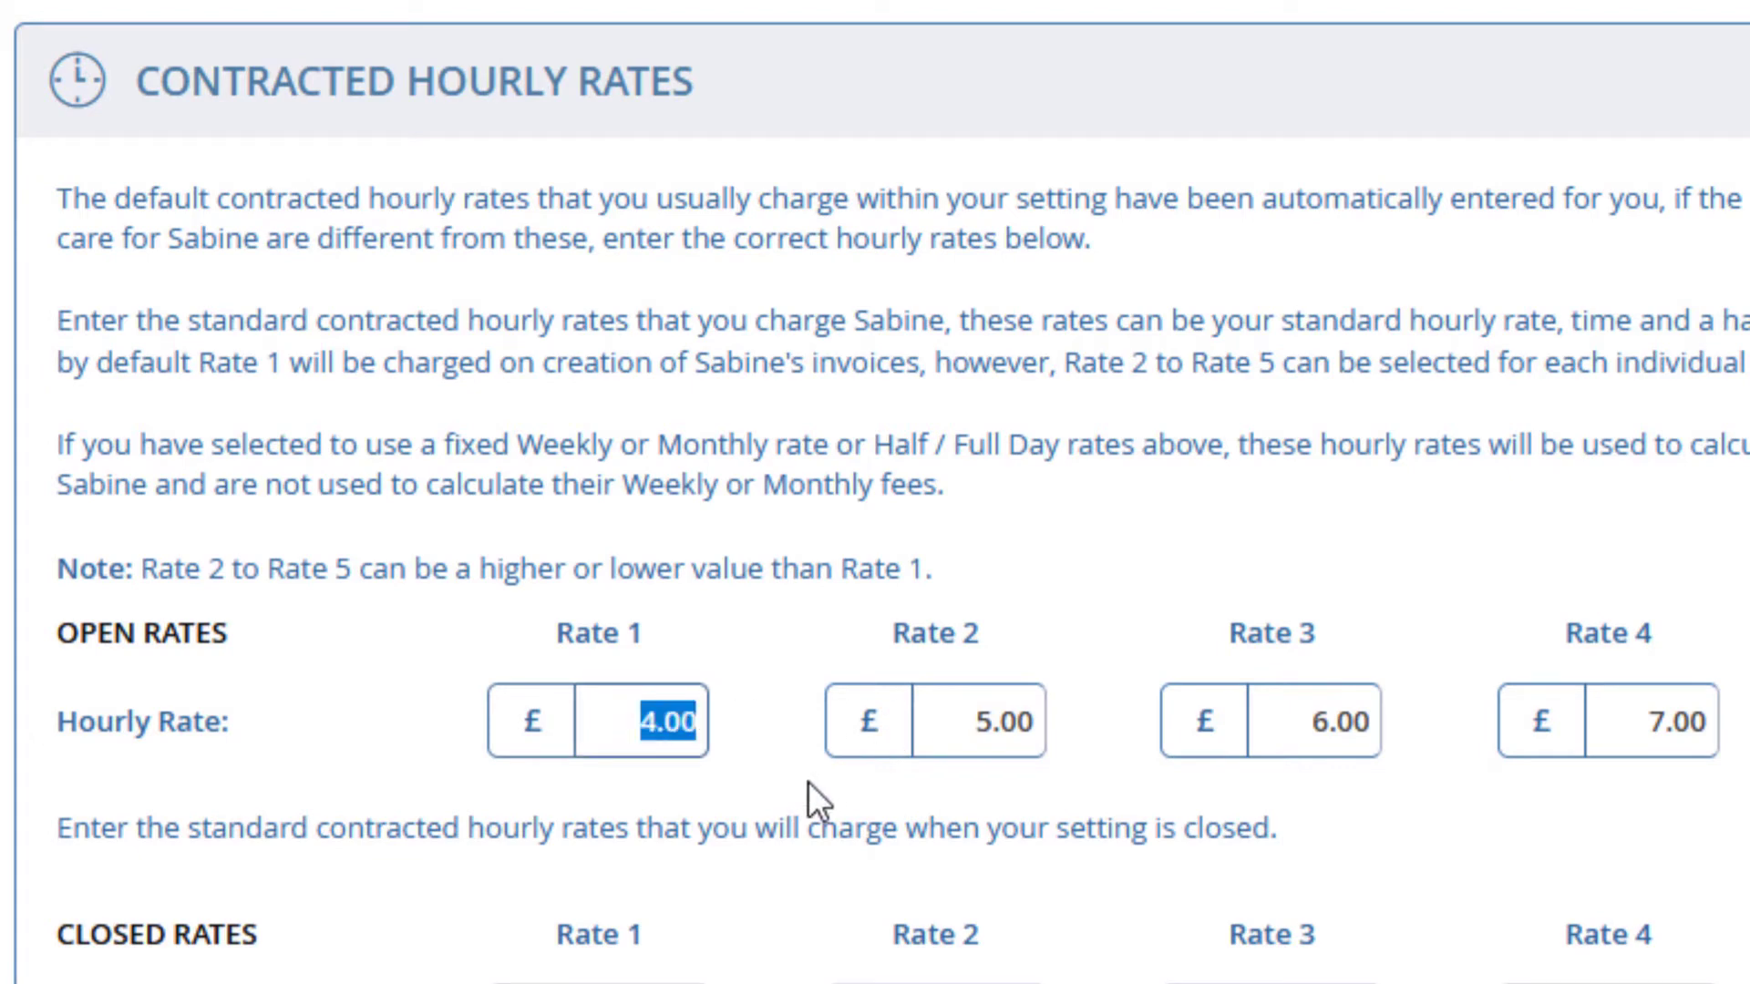
pyautogui.write('3.75')
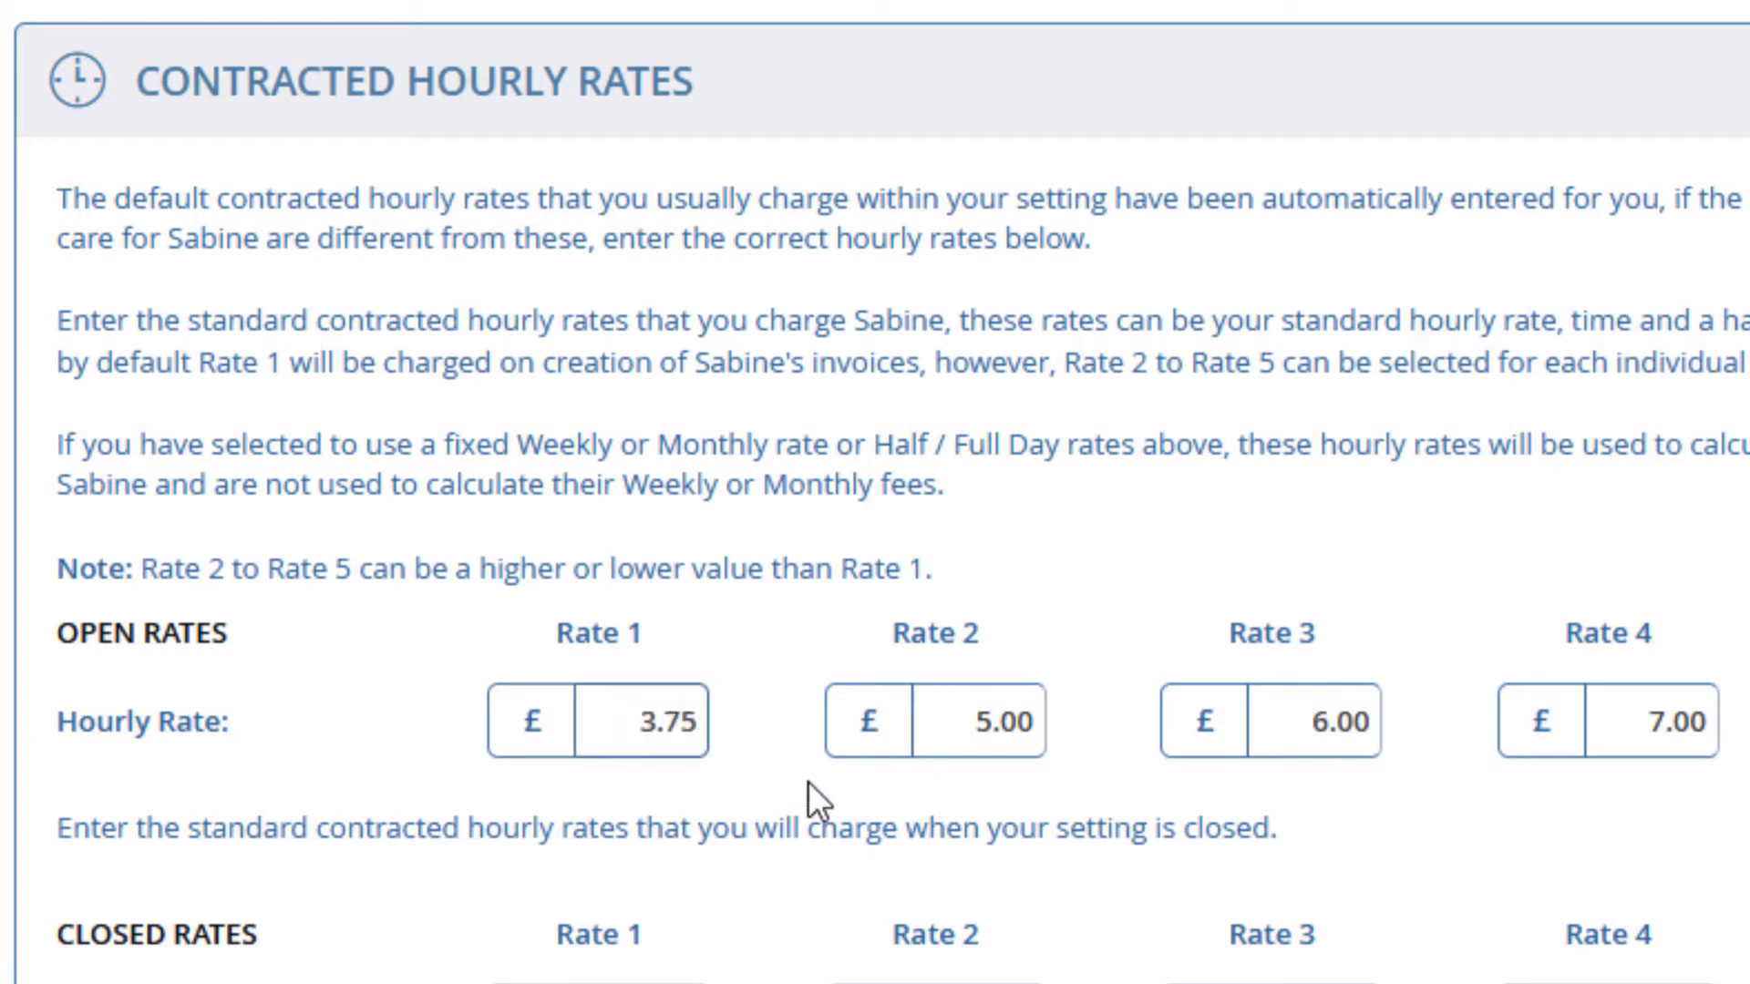
pyautogui.scroll(-2, 638, 777)
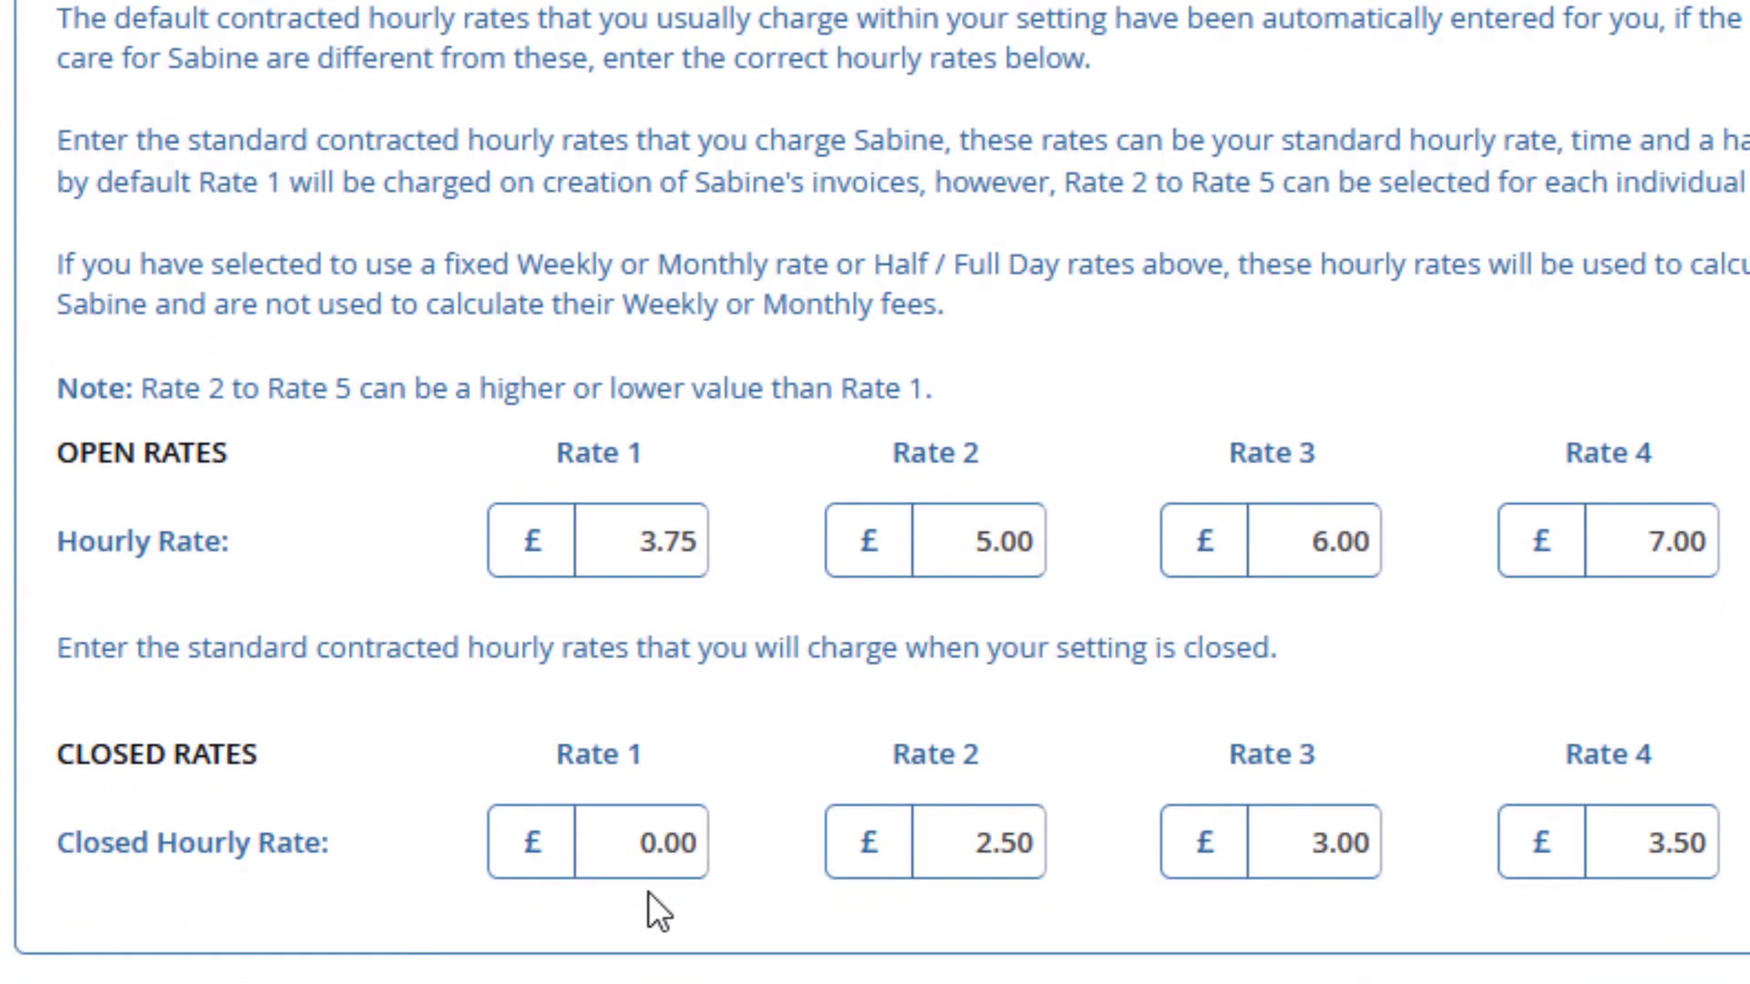
pyautogui.moveTo(638, 842); pyautogui.dragTo(787, 843)
pyautogui.write('1.00')
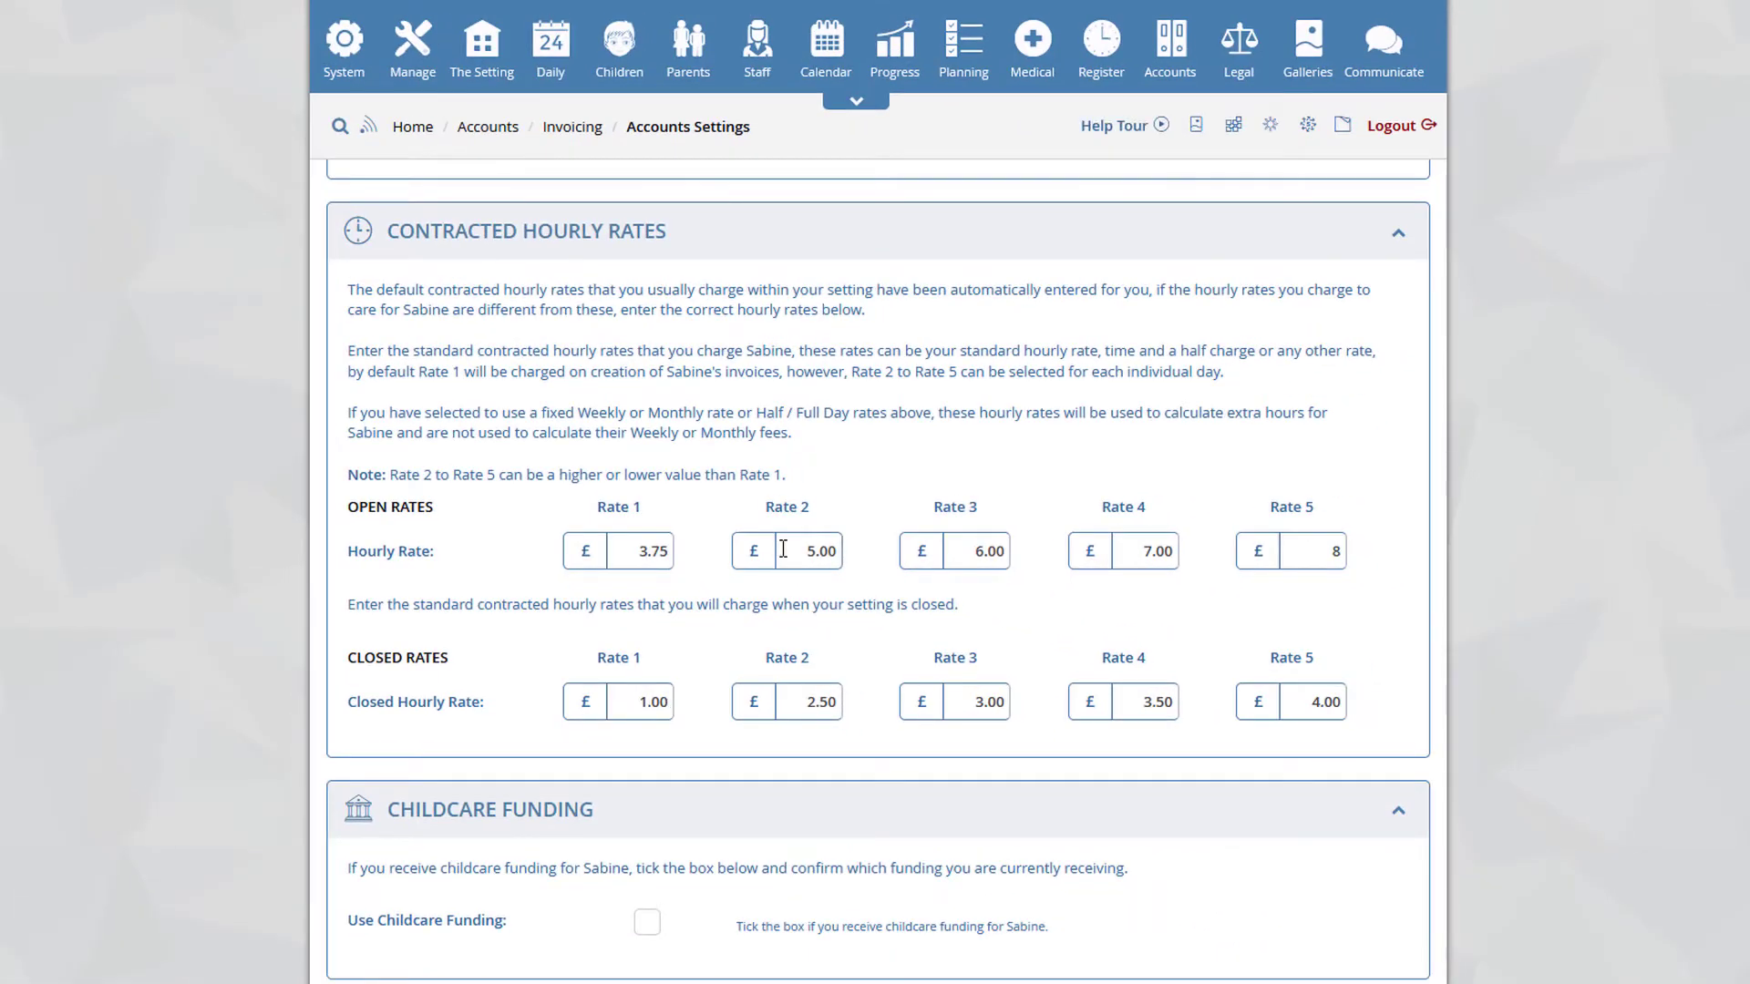
# - Enable childcare funding for this child with 3/4 Year Old funding and the additional EYPP payment
pyautogui.scroll(-5, 783, 550)
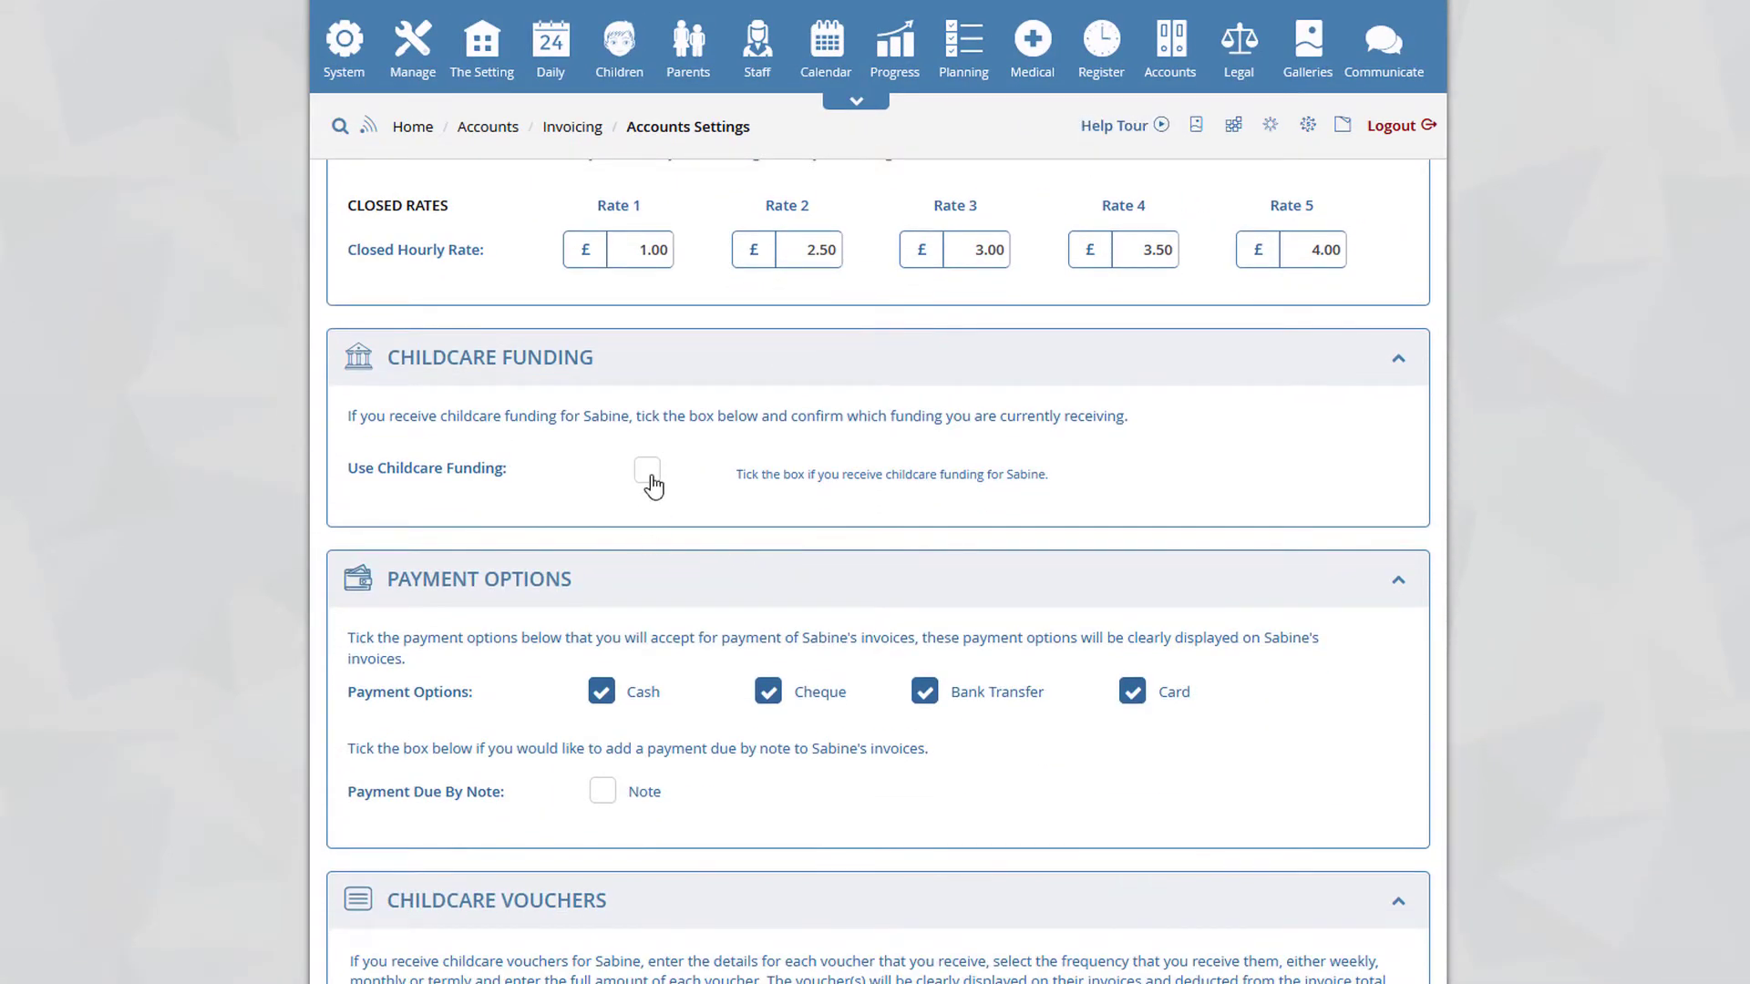
pyautogui.click(649, 473)
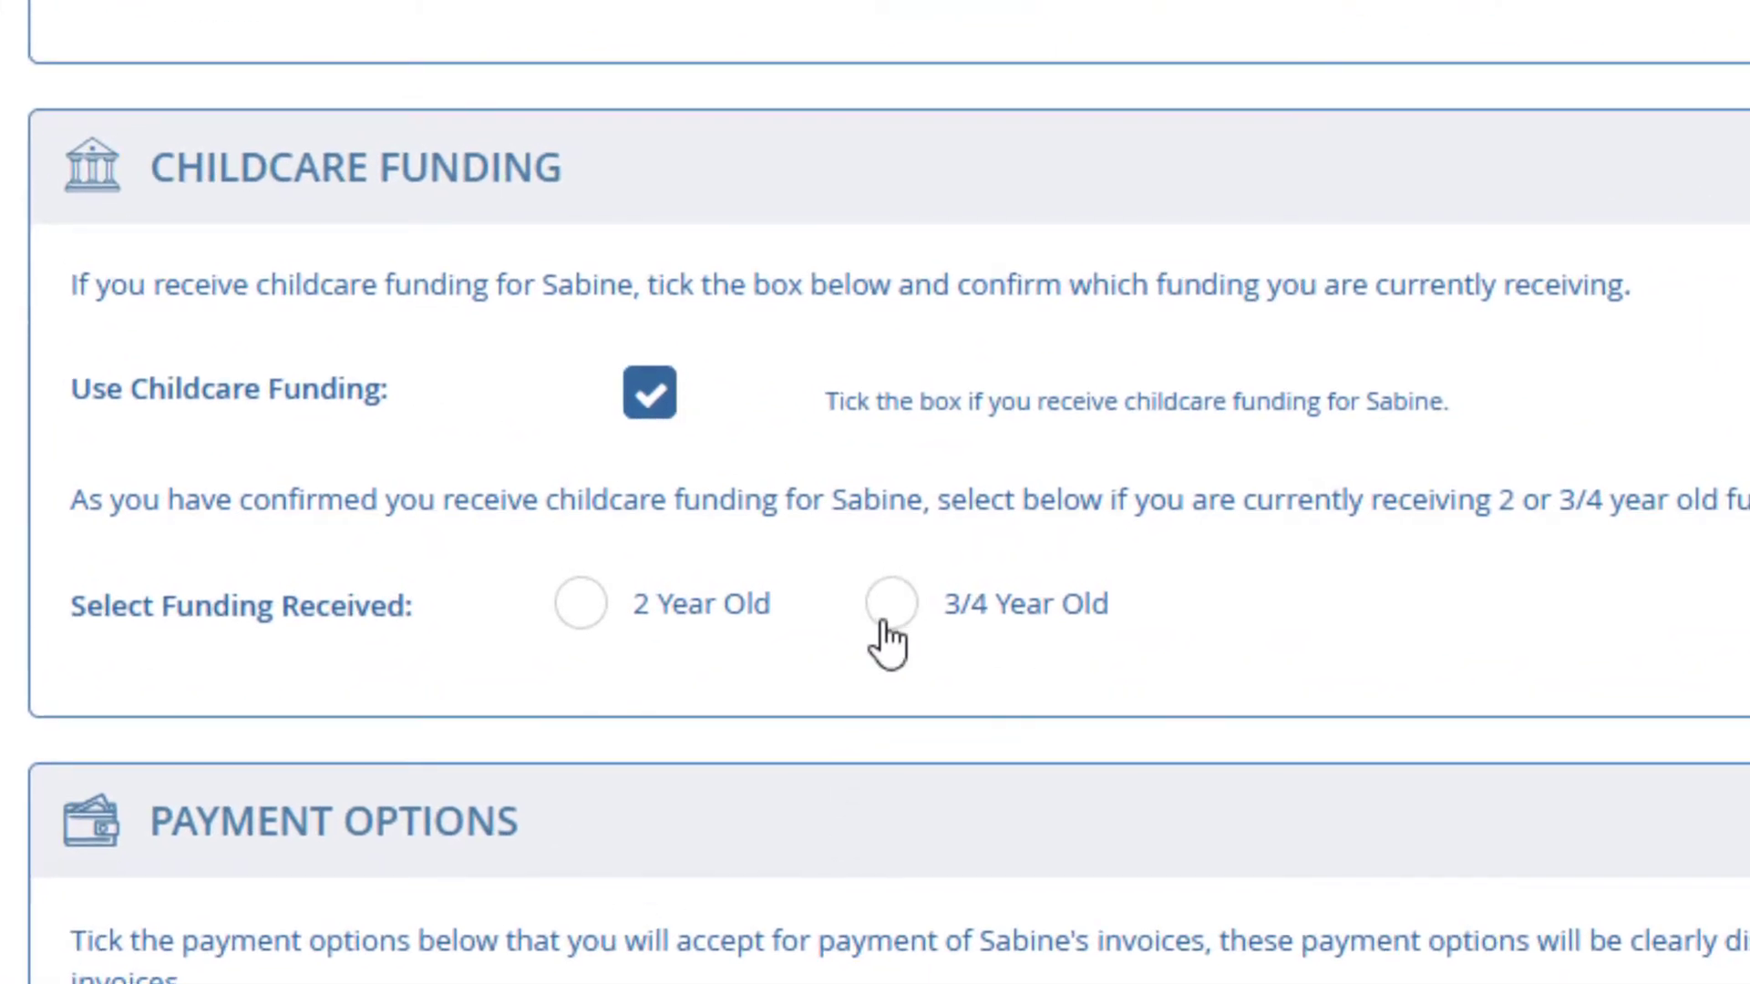
pyautogui.click(891, 605)
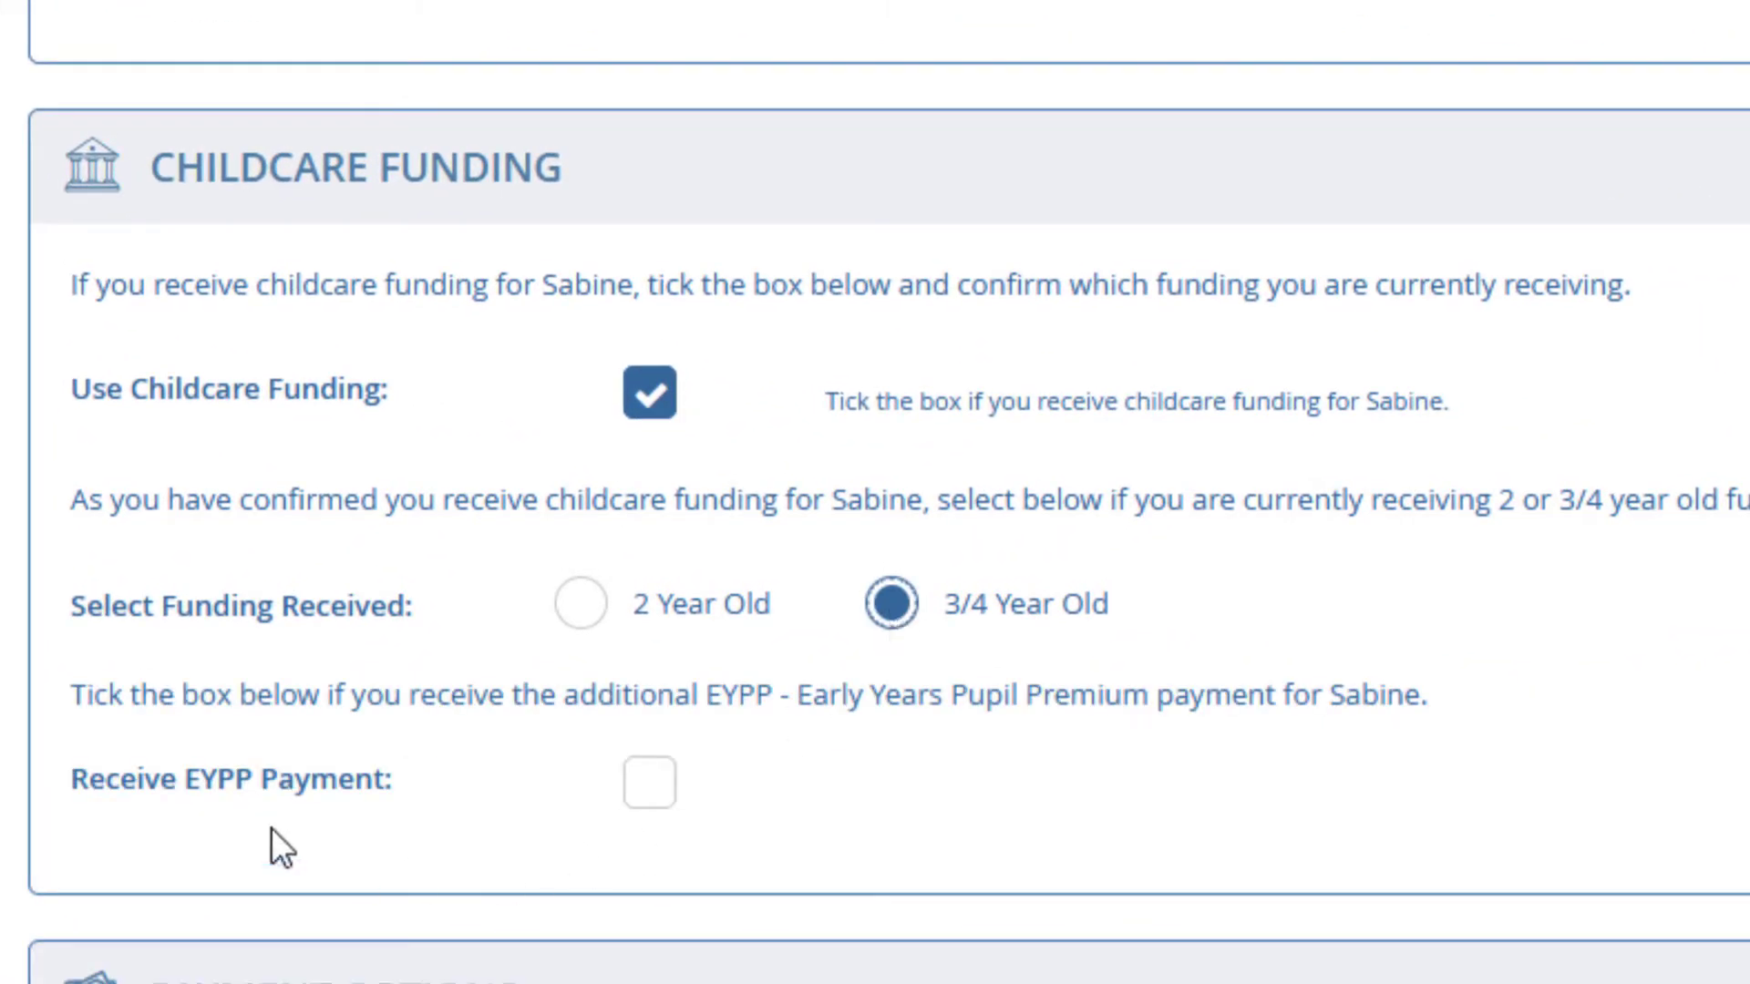
pyautogui.click(645, 790)
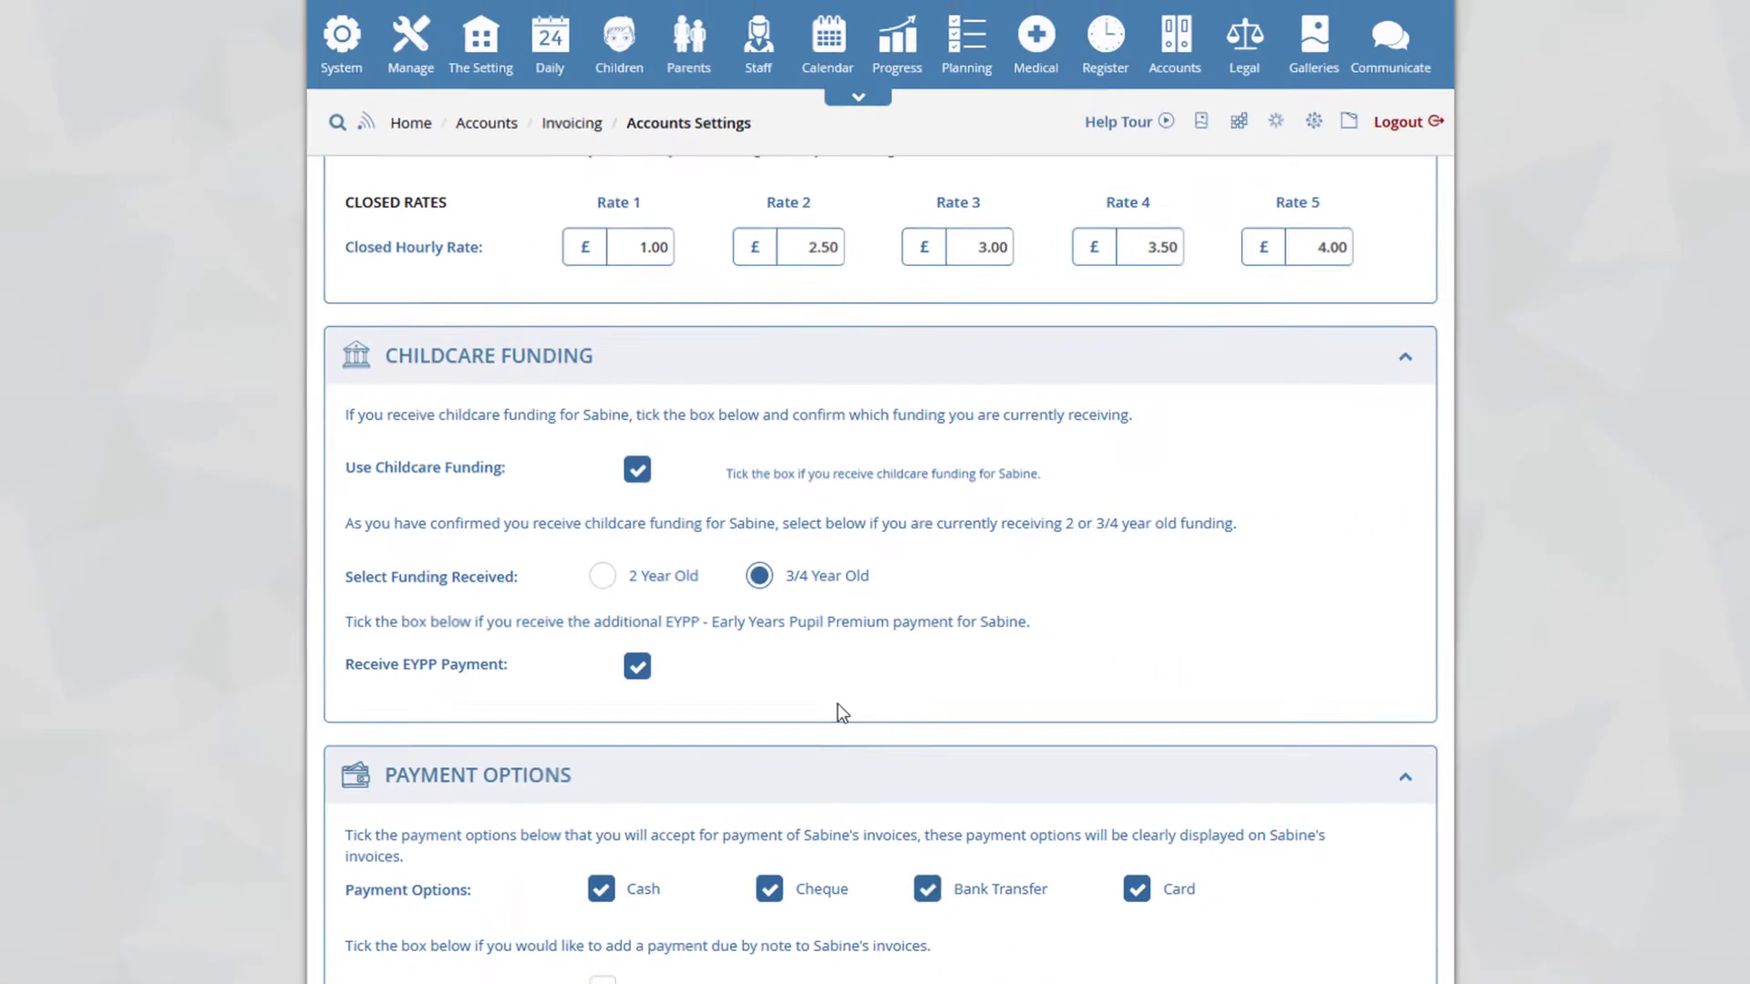
# - Set the Monday start time of Session 1 to 09:00 in the weekly contracted hours
pyautogui.scroll(-8, 838, 704)
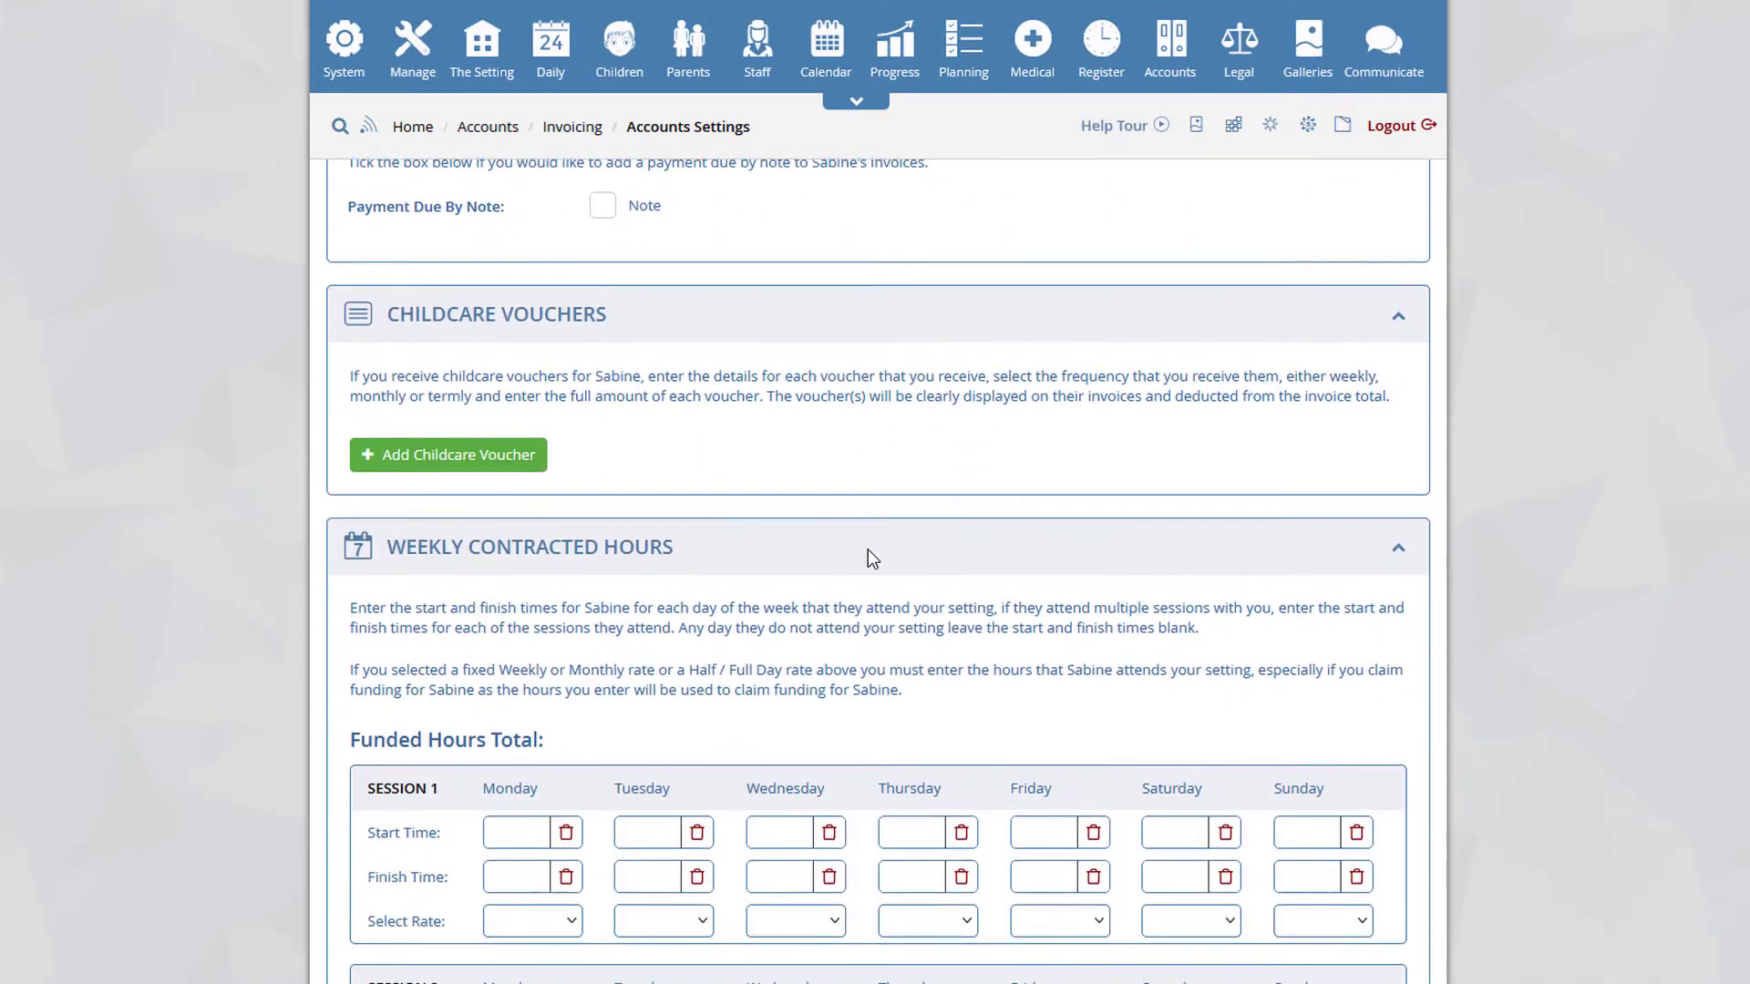
pyautogui.scroll(-4, 820, 478)
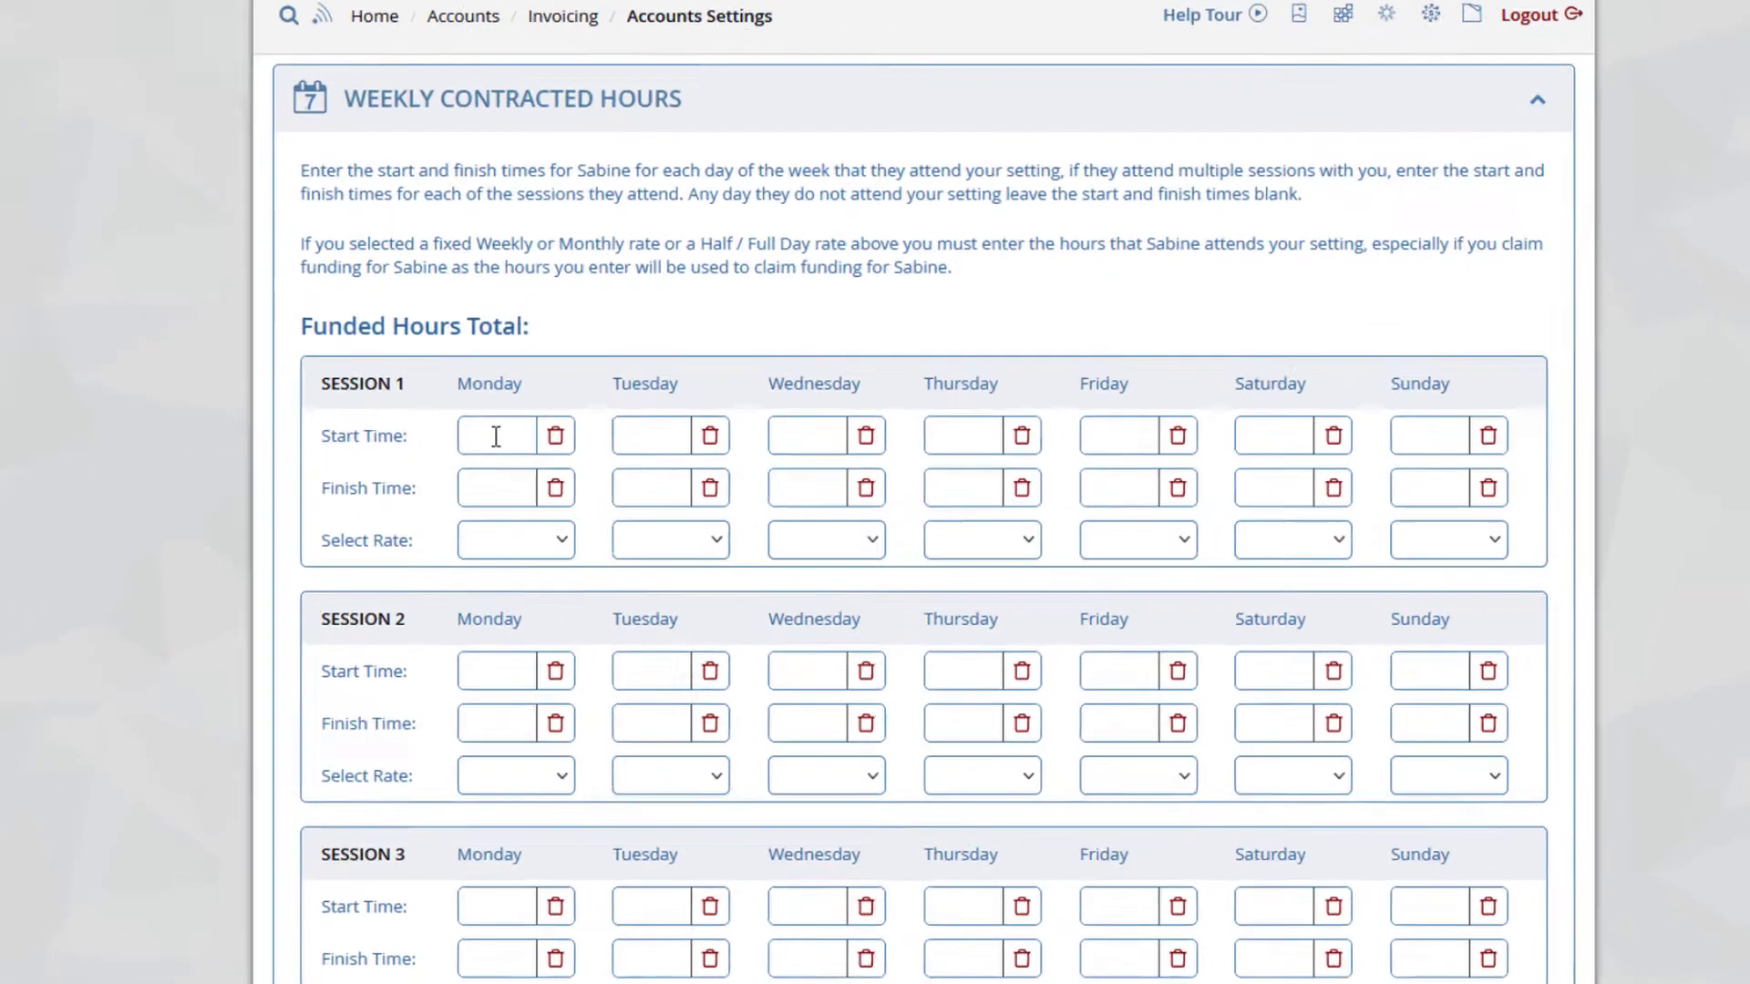
pyautogui.click(495, 437)
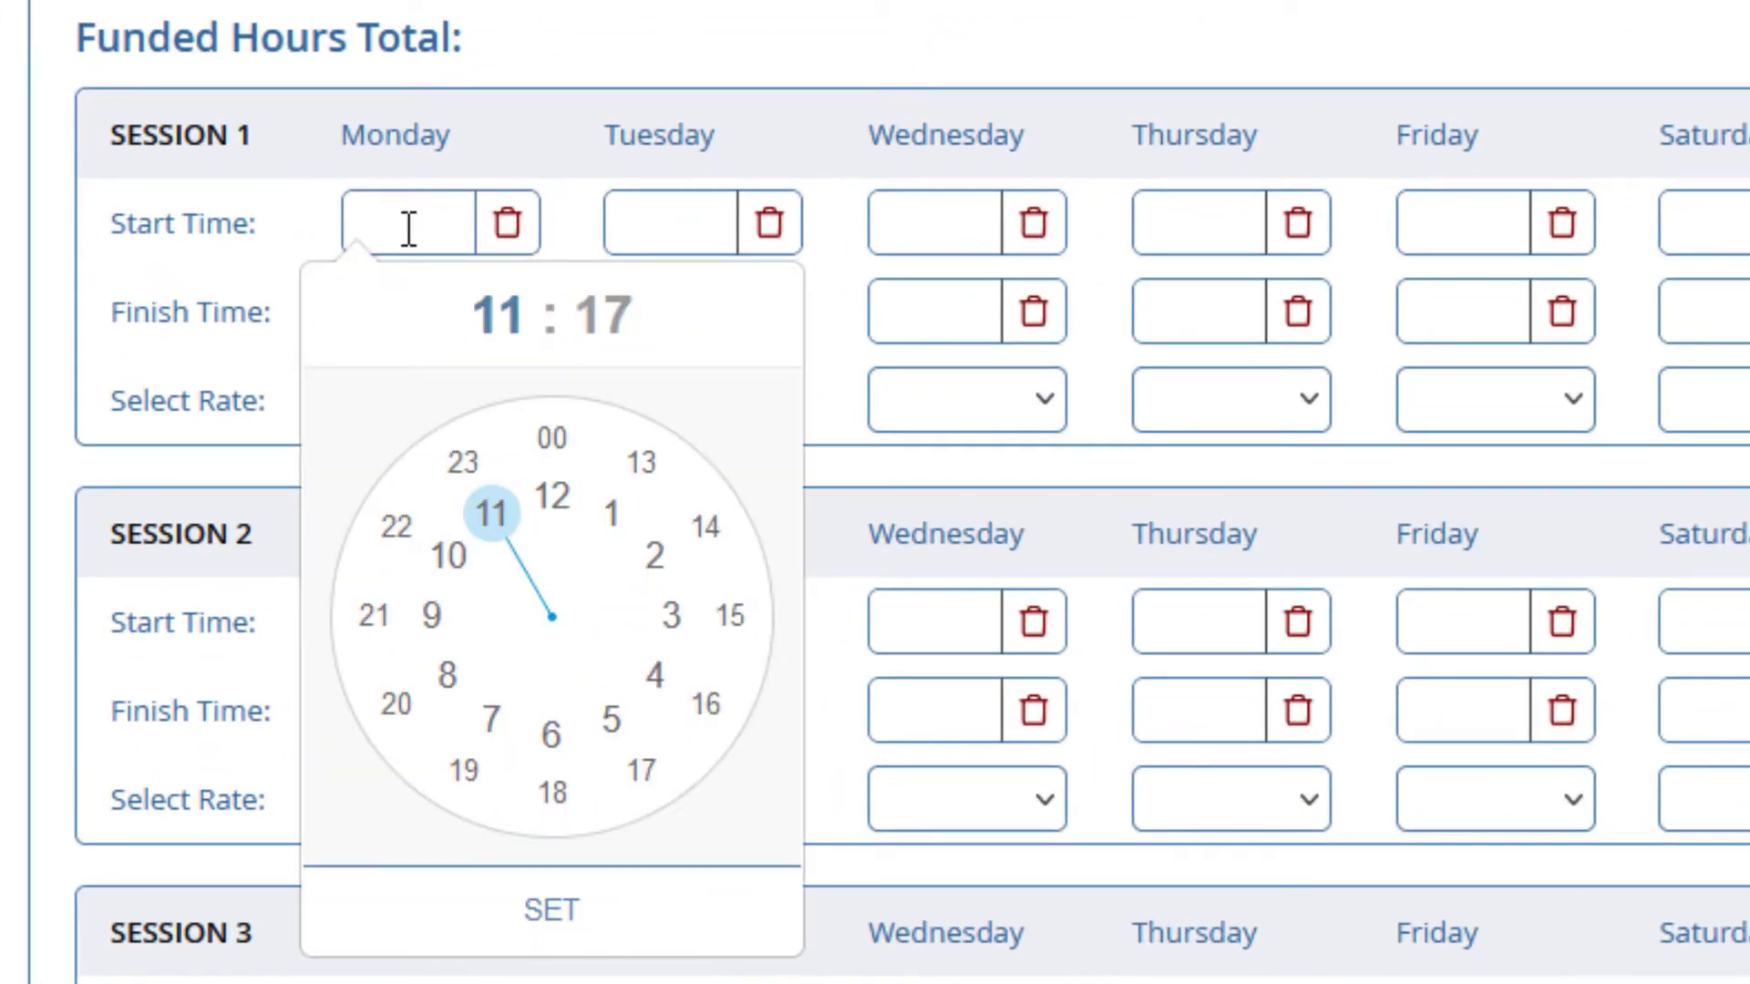
pyautogui.click(429, 617)
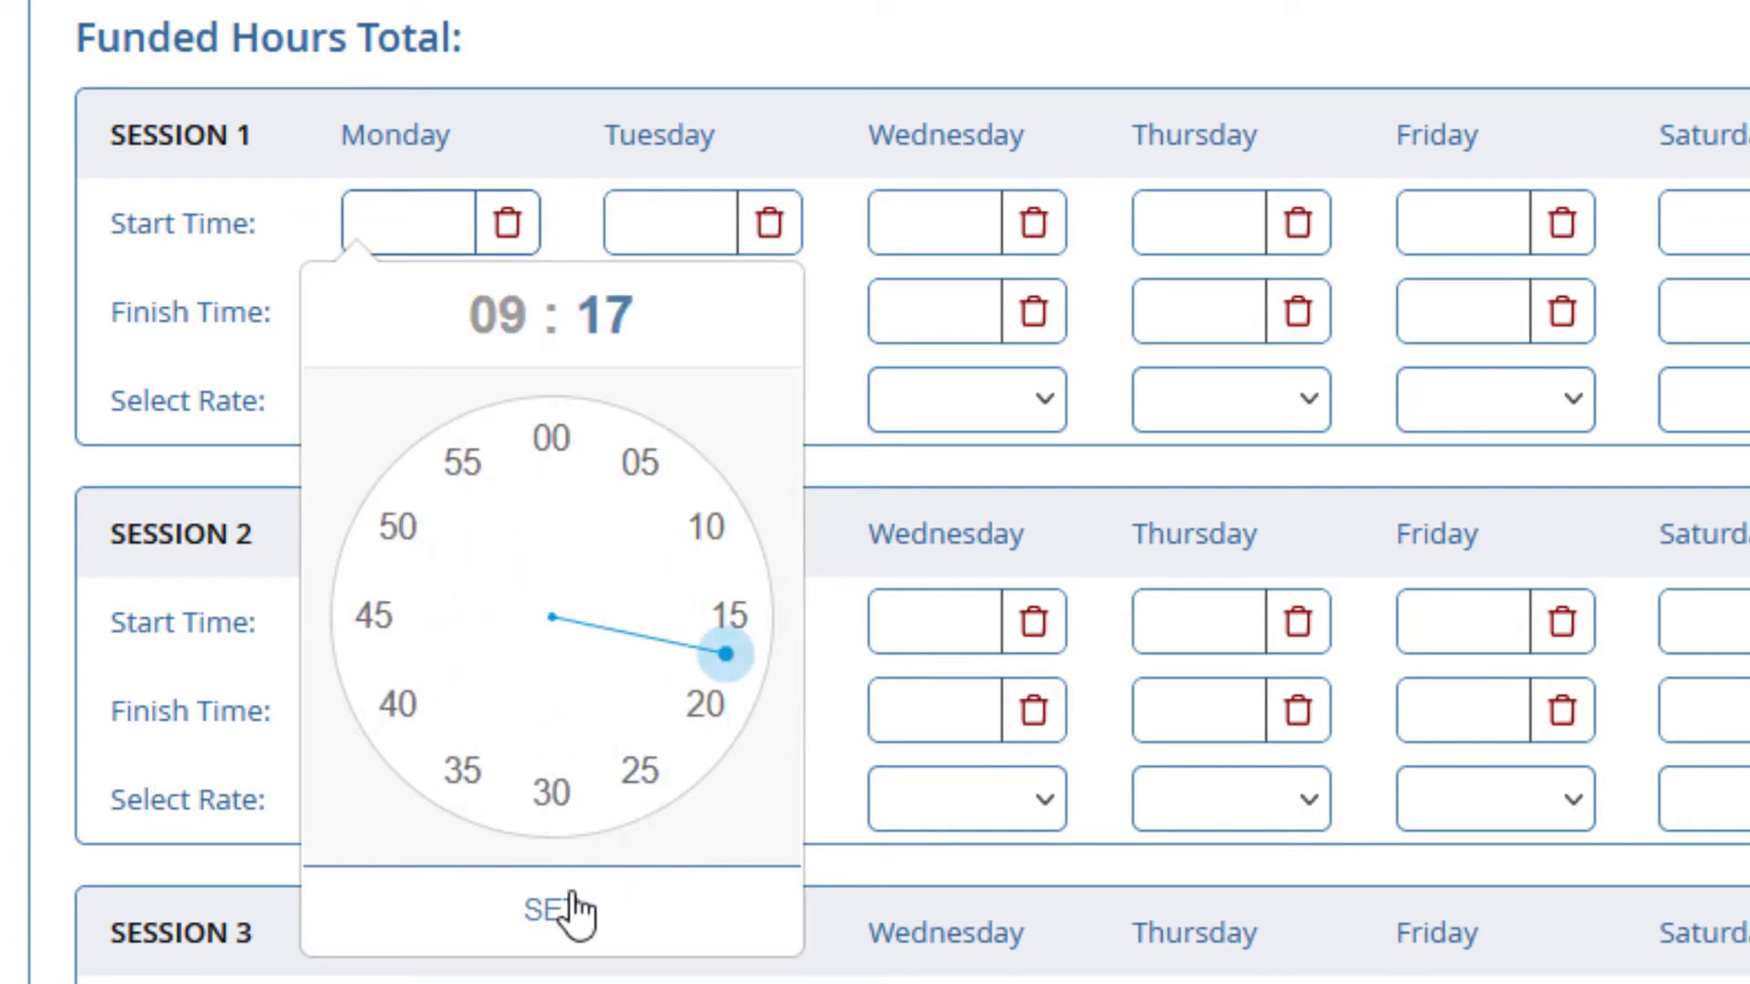
pyautogui.click(548, 441)
pyautogui.click(574, 902)
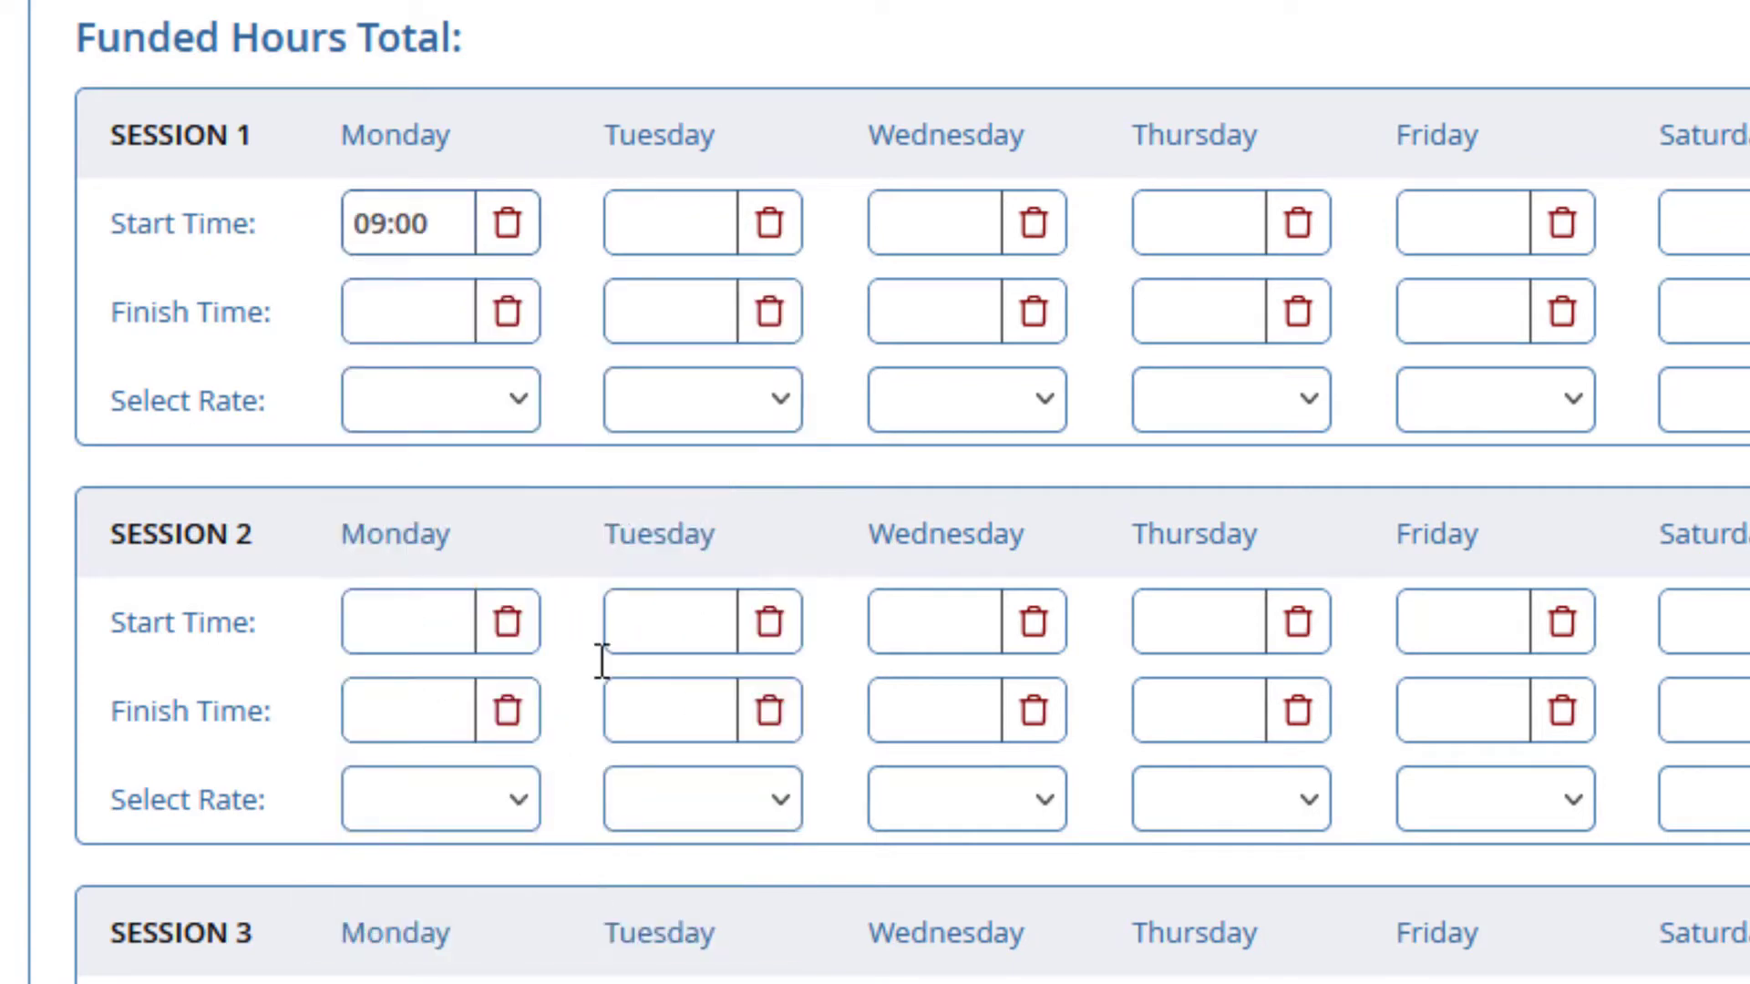
# - Set the Monday Session 1 finish time to 18:00 and its rate to Funded
pyautogui.click(438, 308)
pyautogui.click(553, 882)
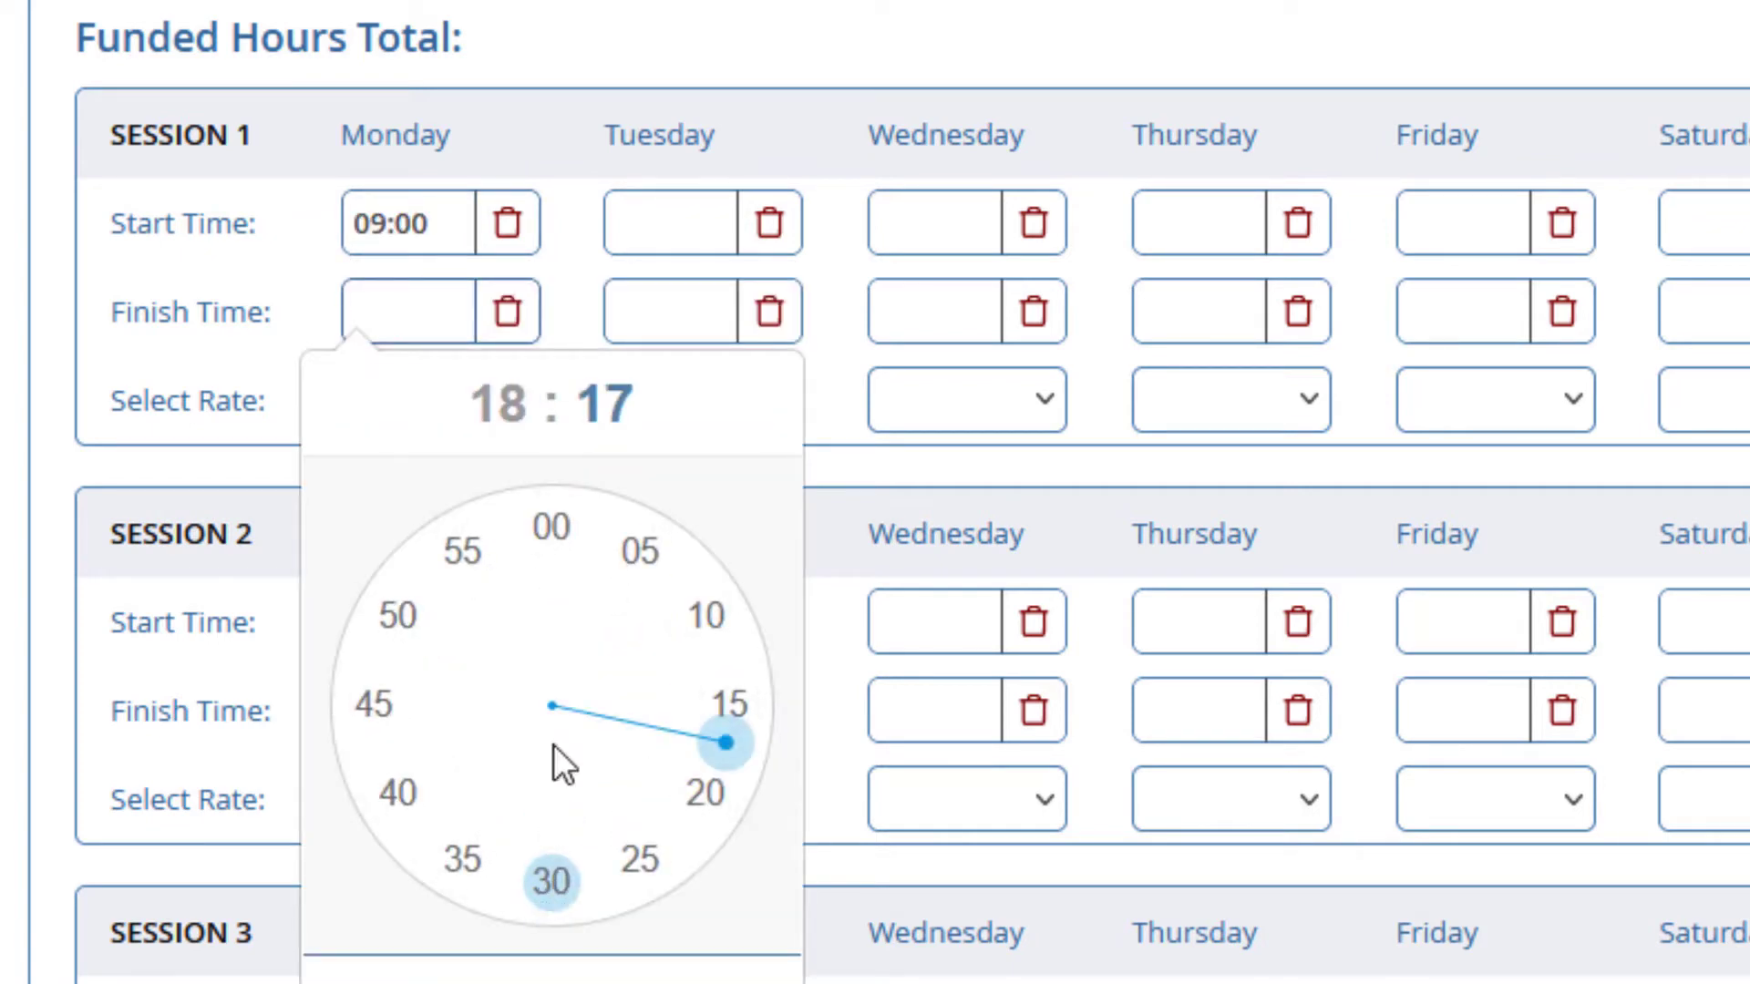
pyautogui.click(553, 536)
pyautogui.click(597, 967)
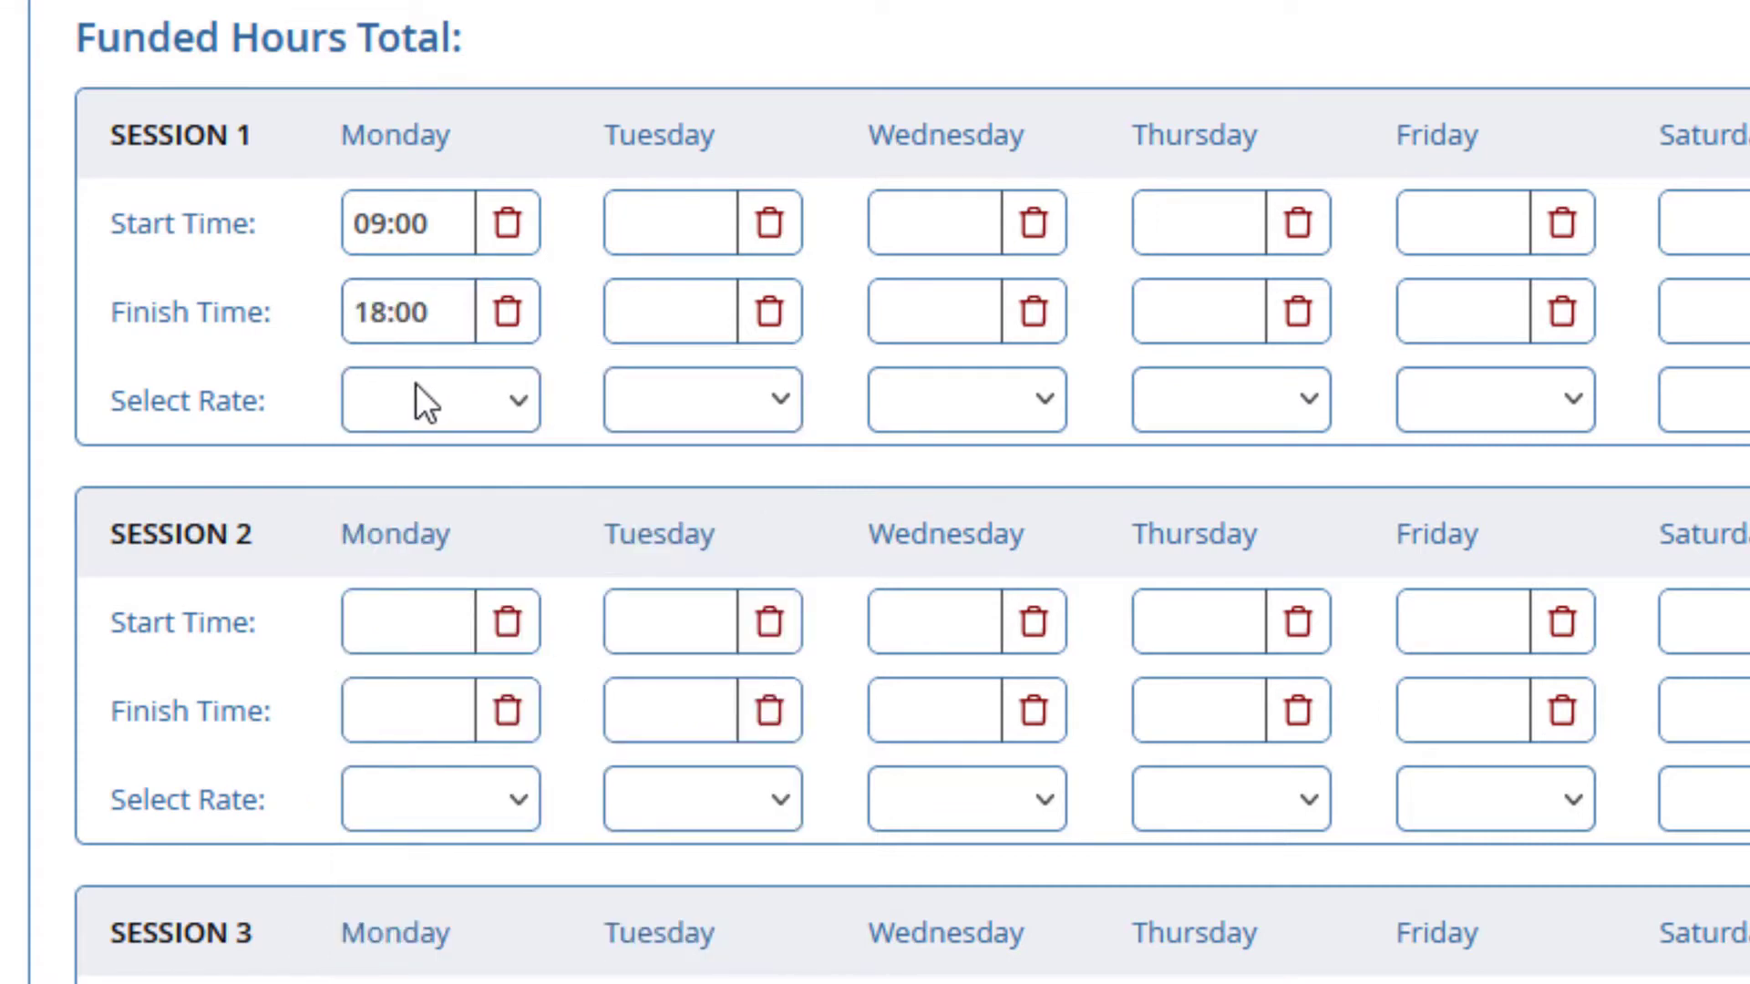
pyautogui.click(462, 407)
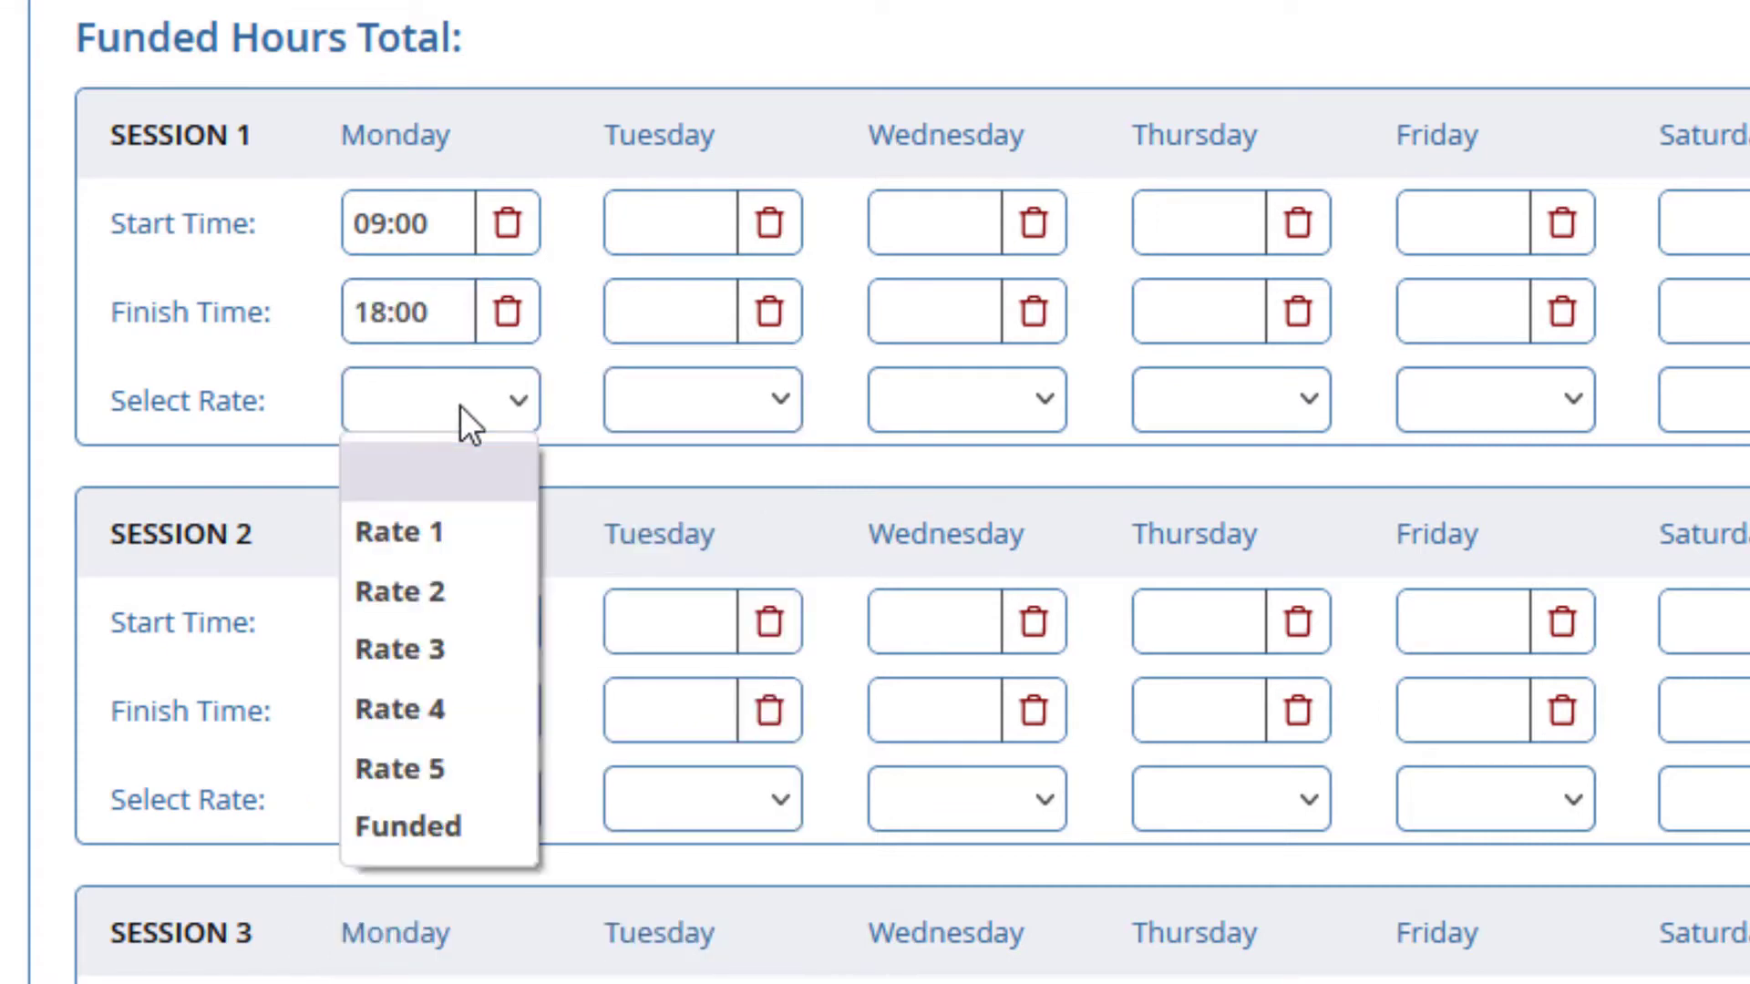
pyautogui.click(408, 826)
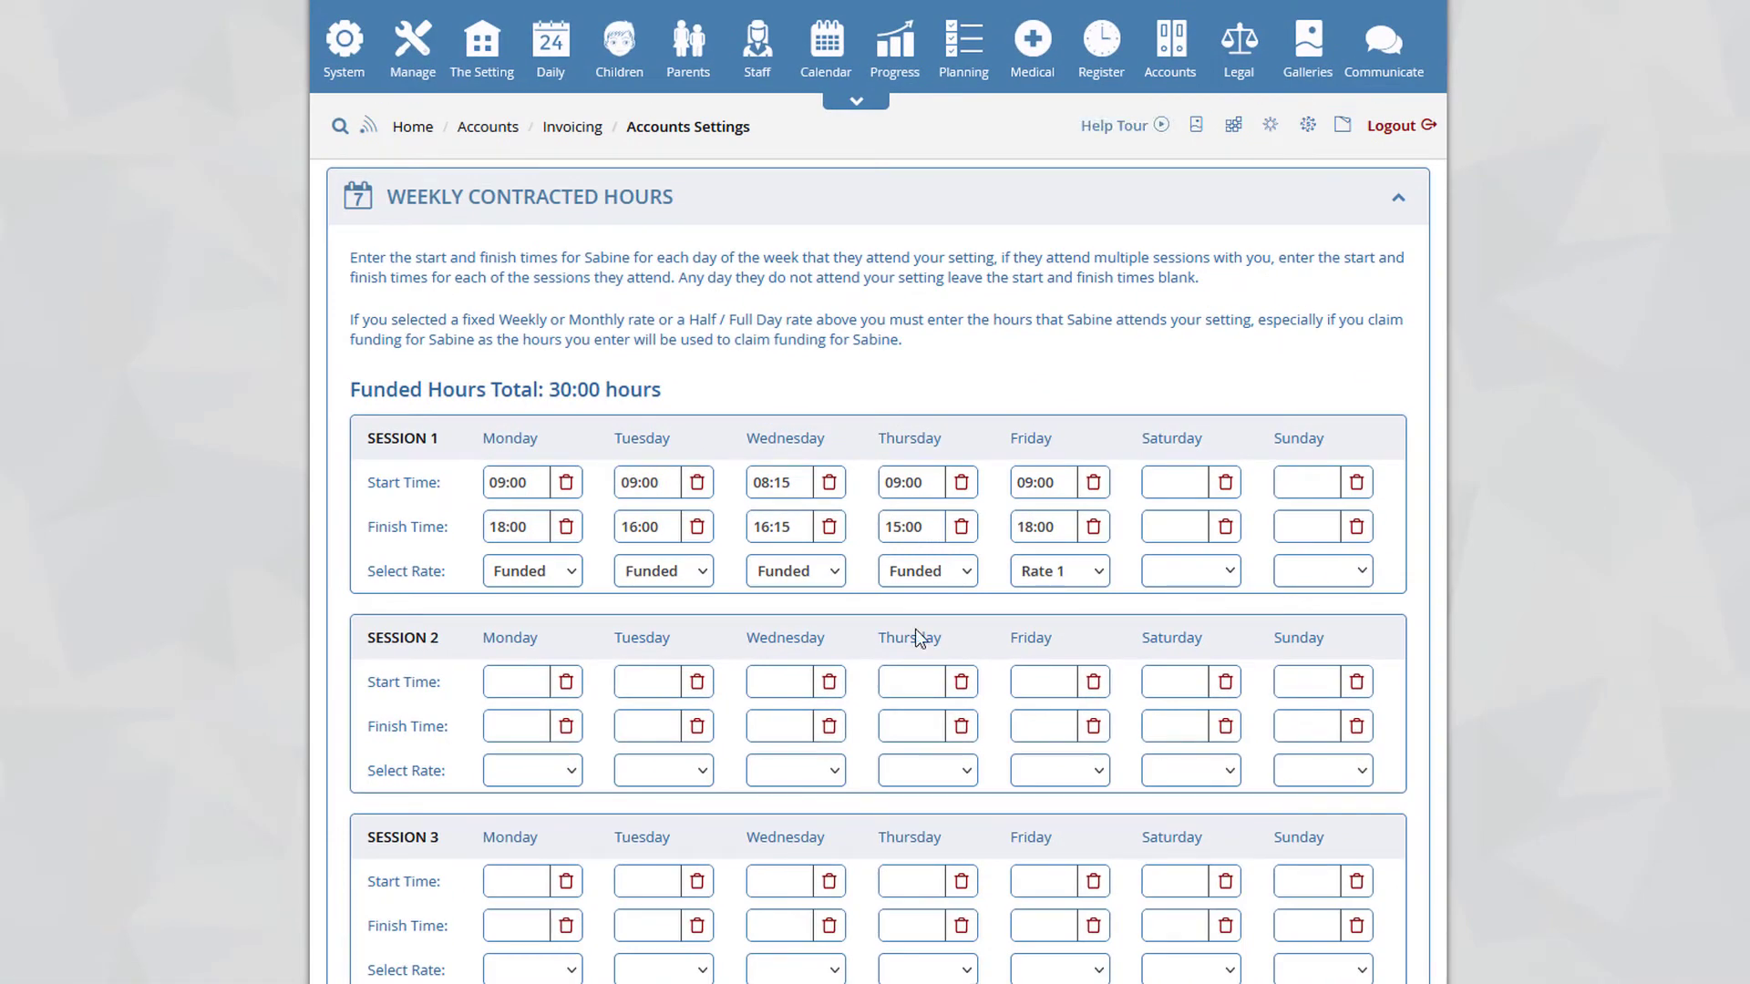
# - Add a Thursday Session 2 from 15:00 to 18:00 charged at Rate 1 in the weekly contracted hours
pyautogui.click(915, 682)
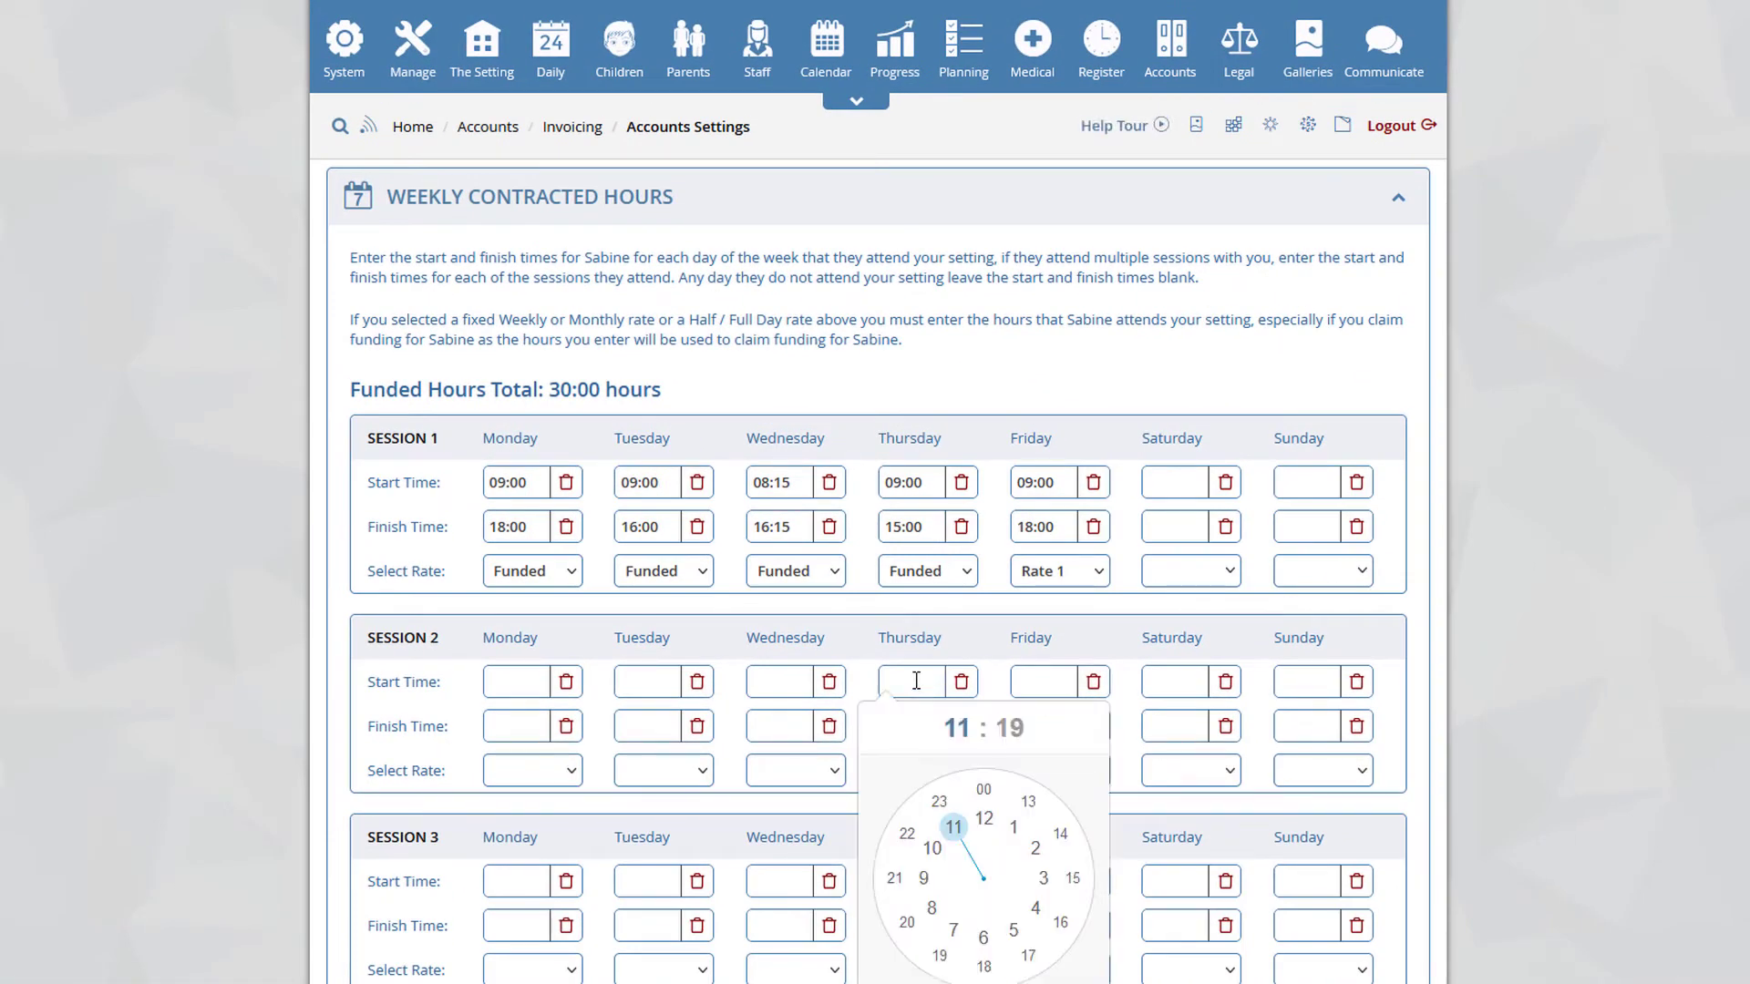
pyautogui.click(1073, 878)
pyautogui.scroll(-3, 1131, 817)
pyautogui.click(1019, 811)
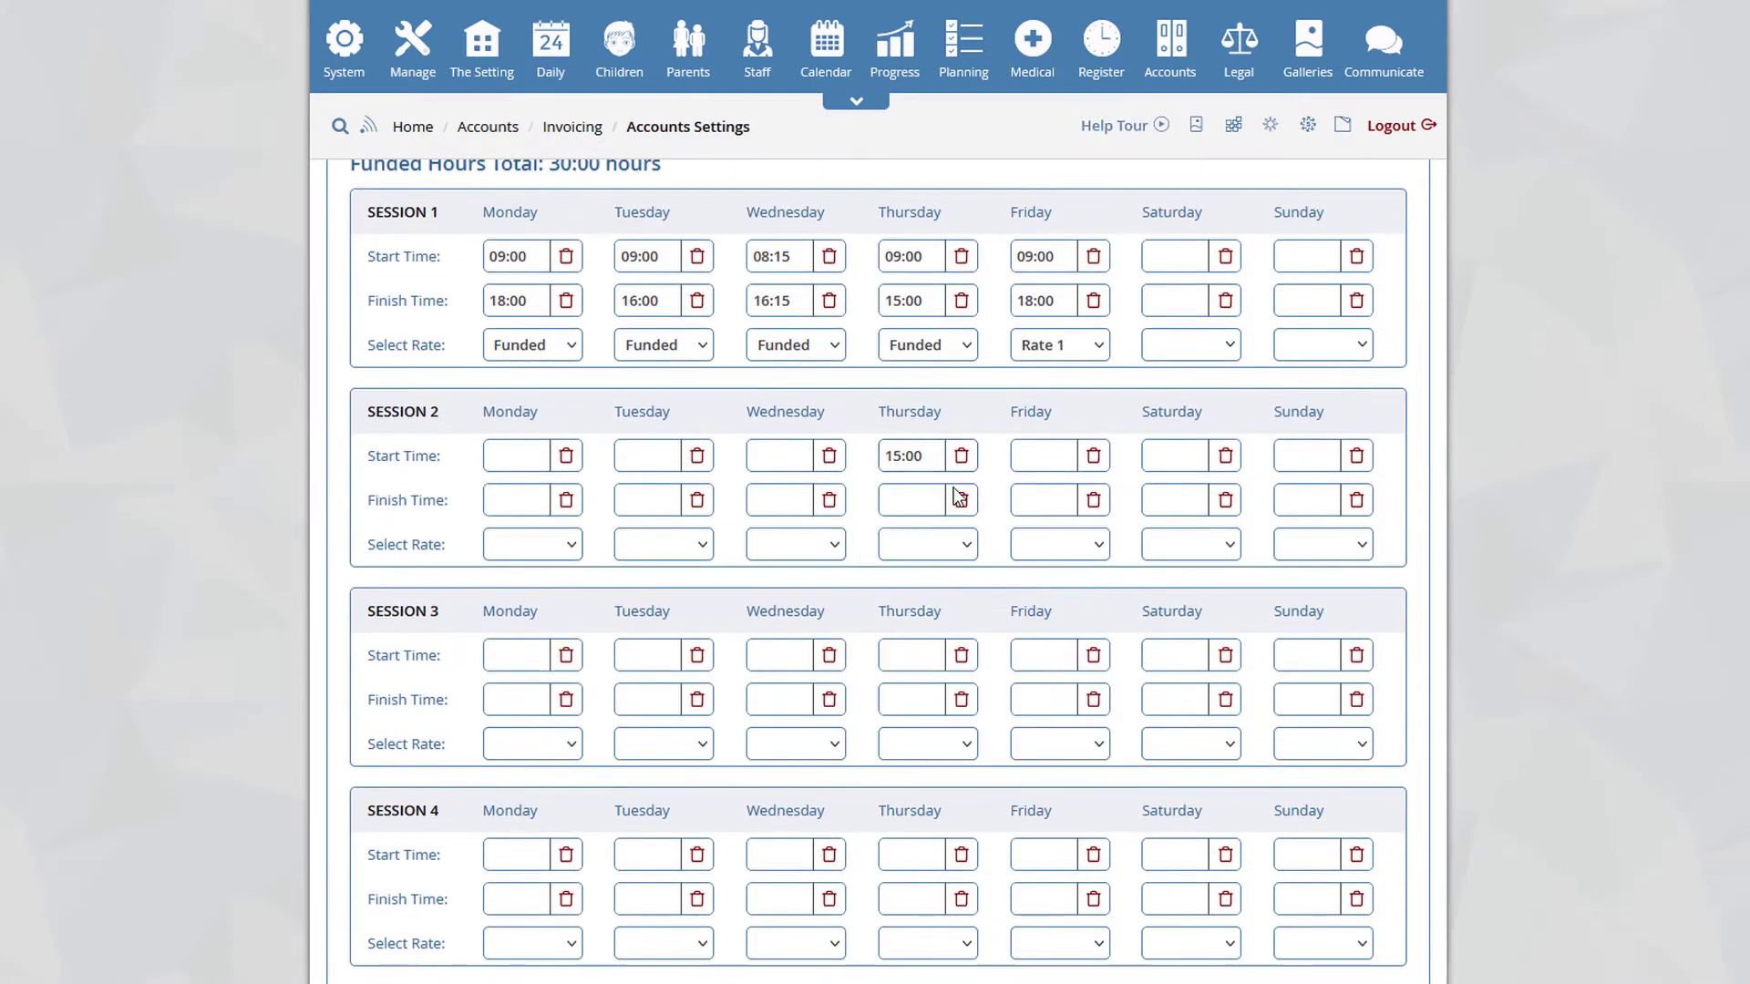
pyautogui.click(924, 498)
pyautogui.click(984, 785)
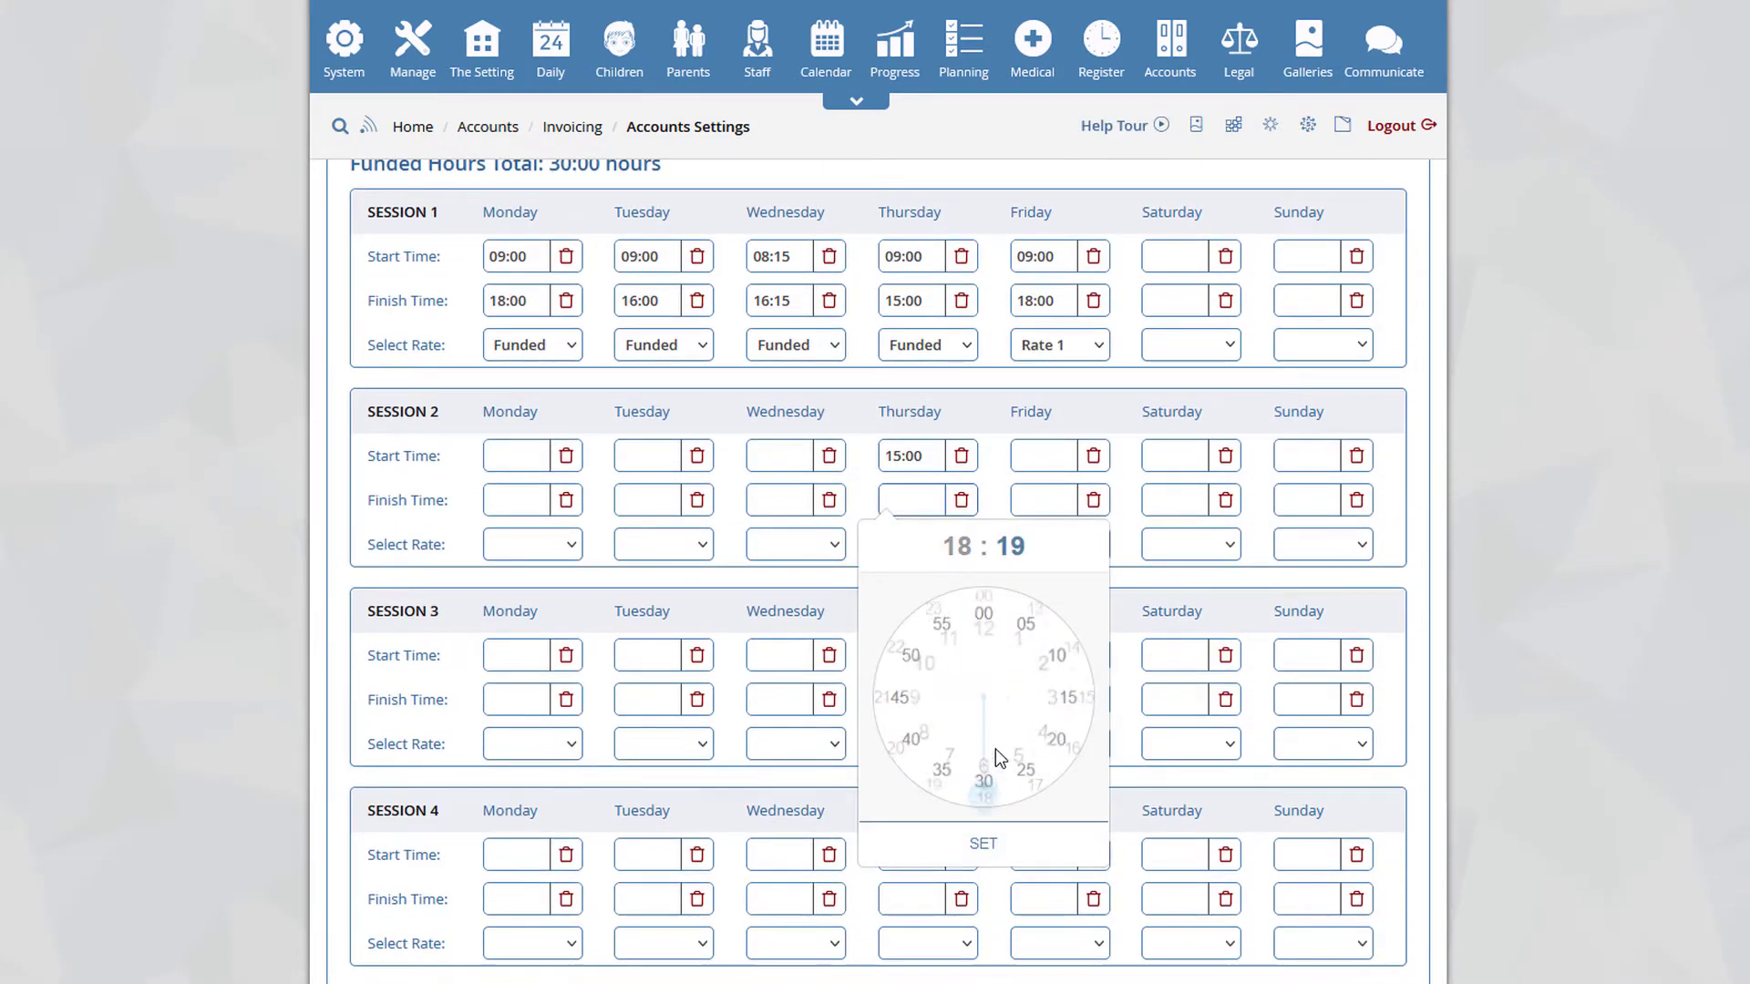
pyautogui.click(983, 842)
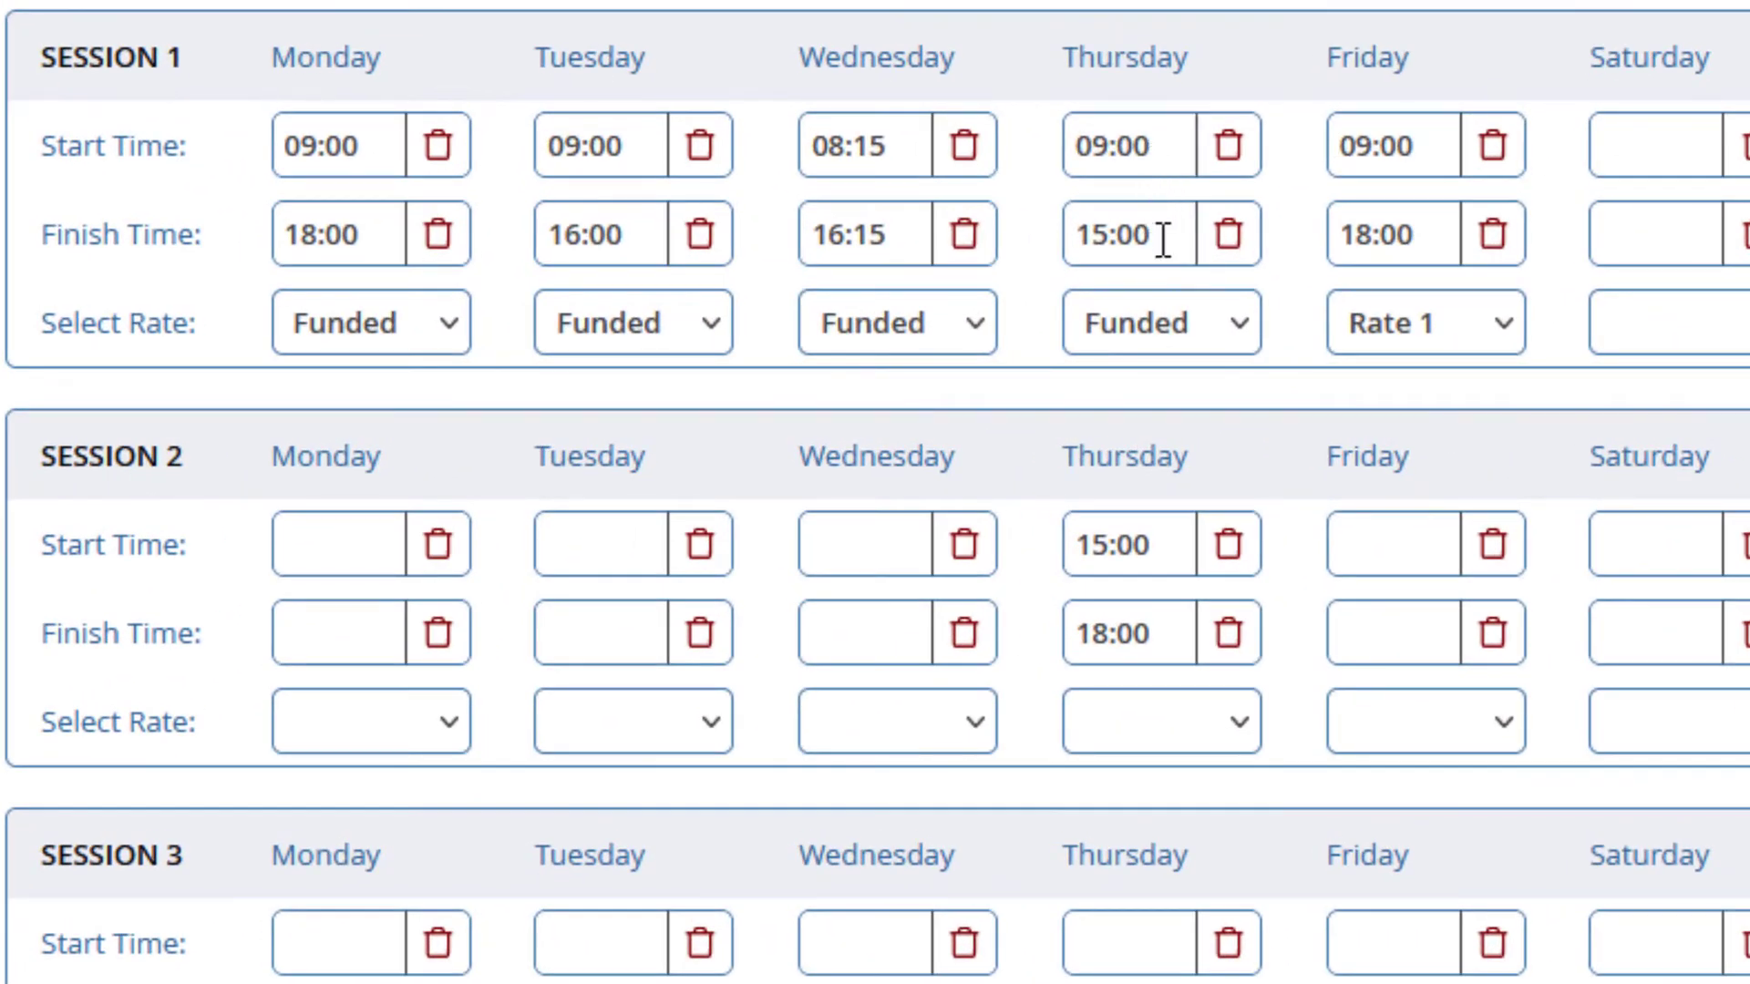
pyautogui.click(1176, 723)
pyautogui.click(1141, 846)
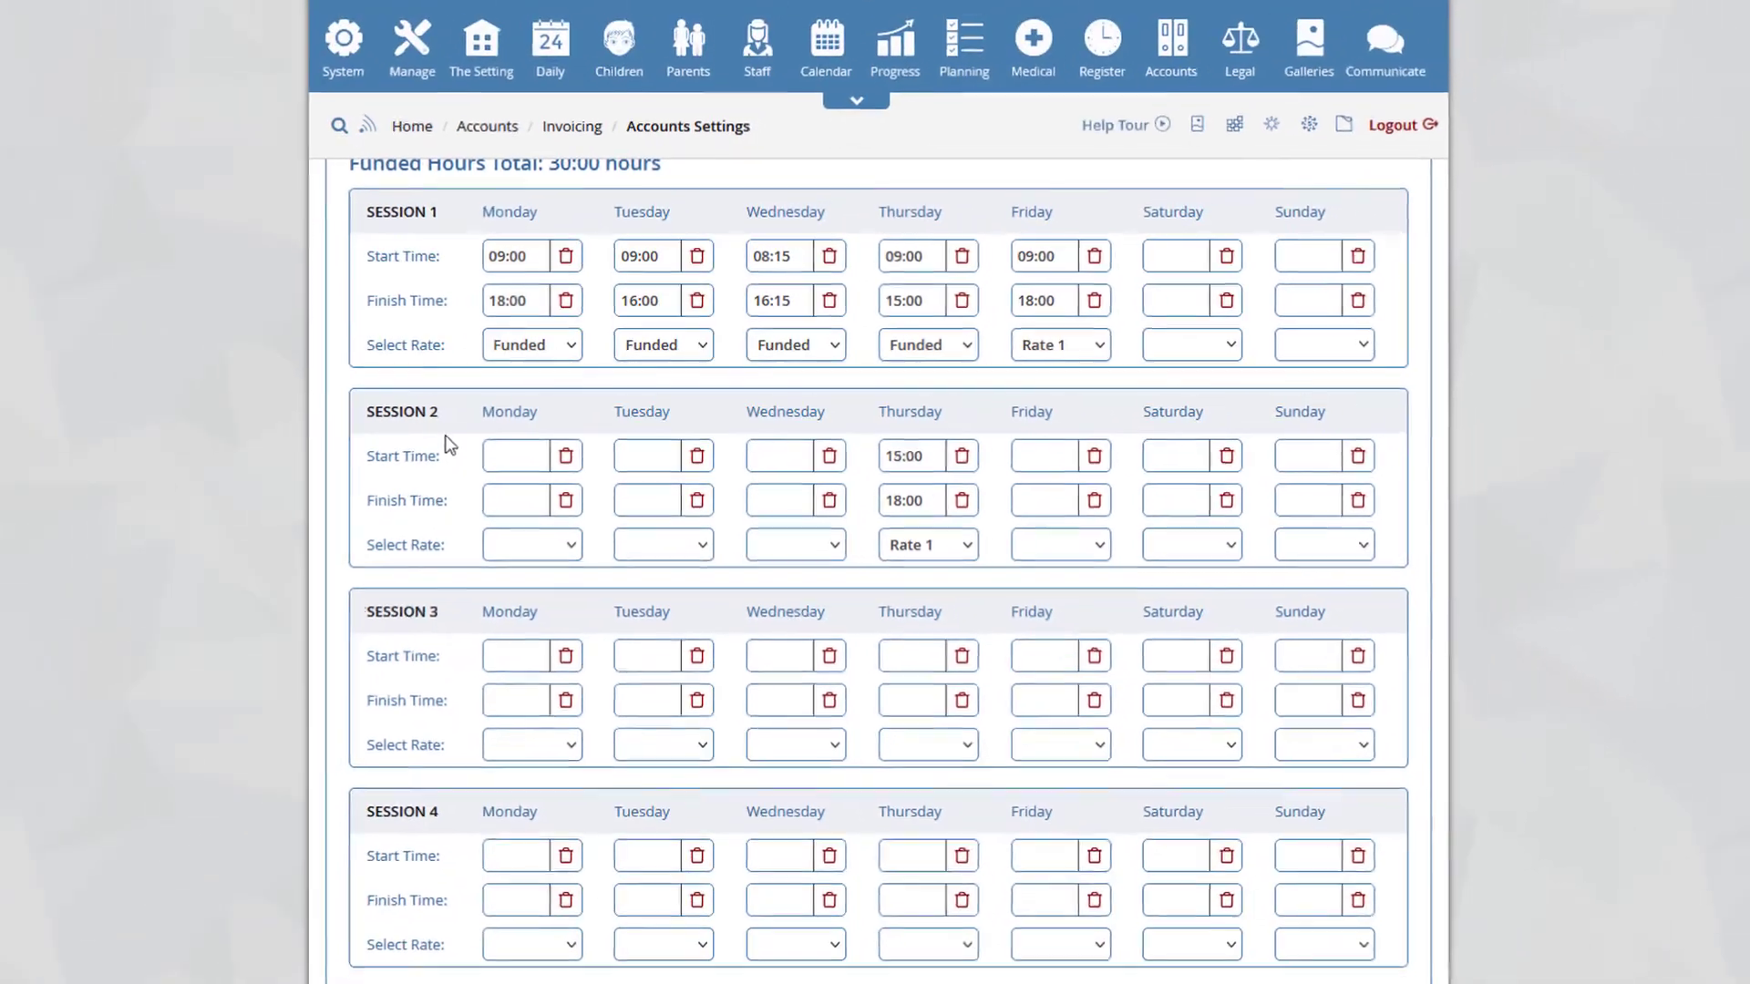
# - Mark all five meals as provided from Monday to Friday in the food and drink allowance and save the child's settings
pyautogui.scroll(-7, 1002, 497)
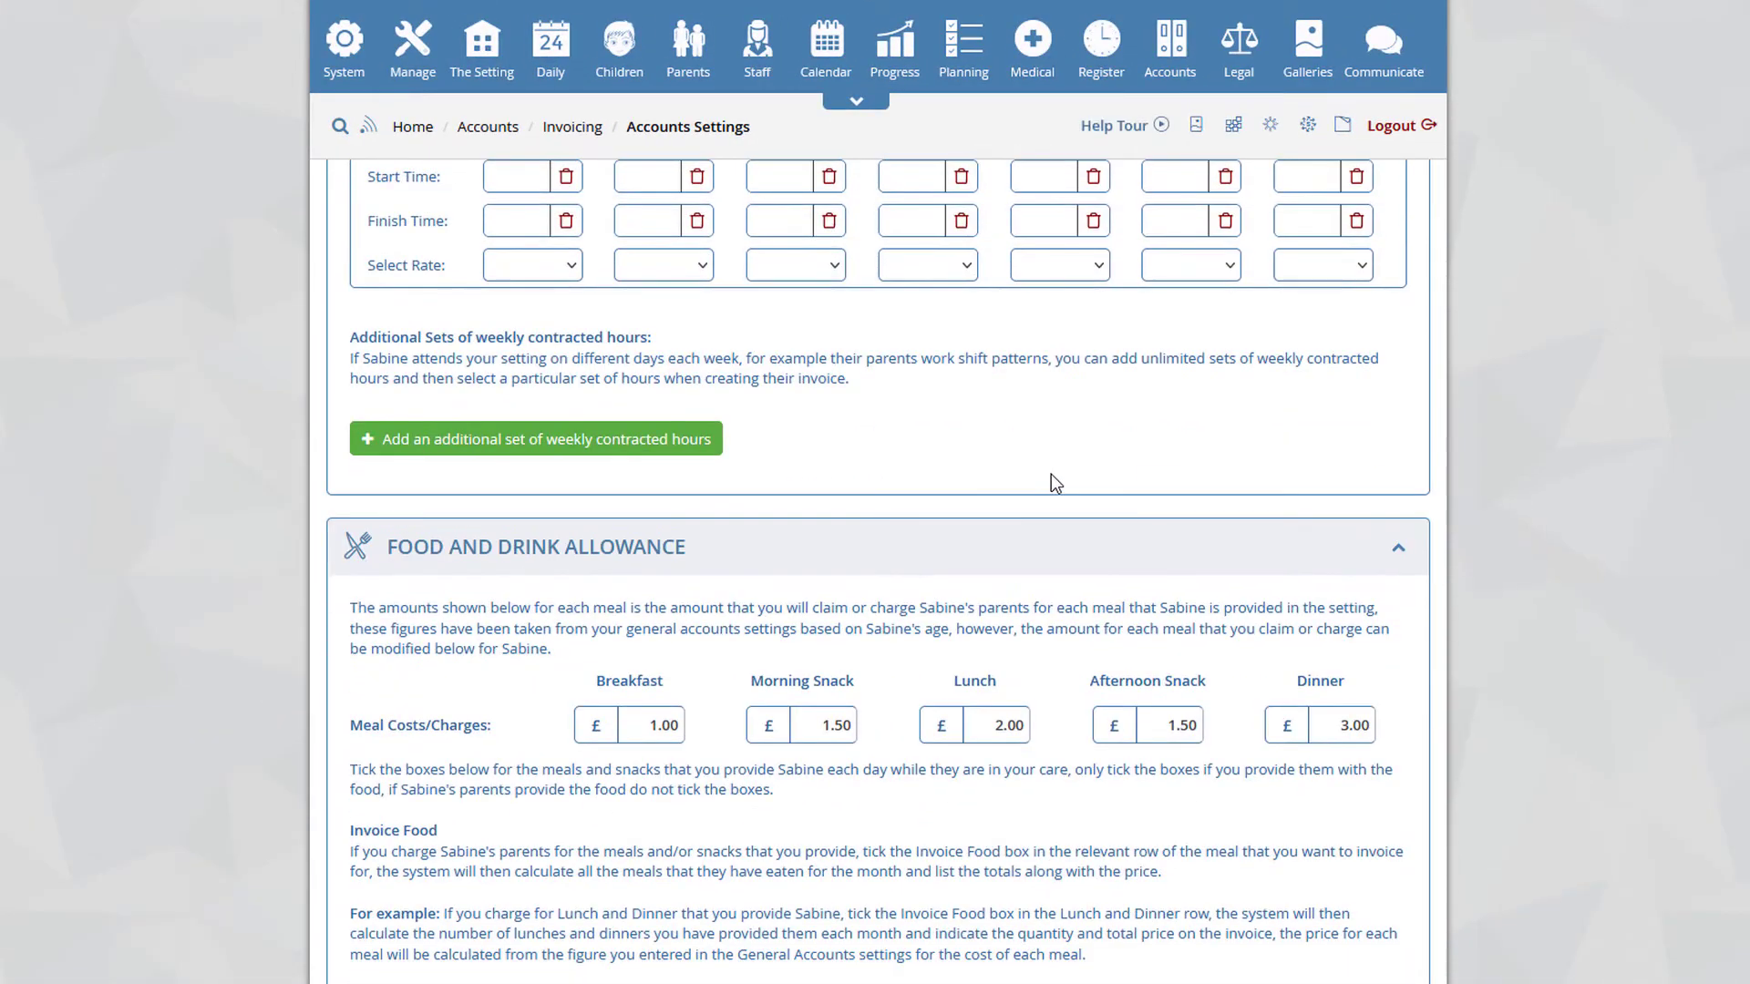
pyautogui.scroll(-6, 1052, 478)
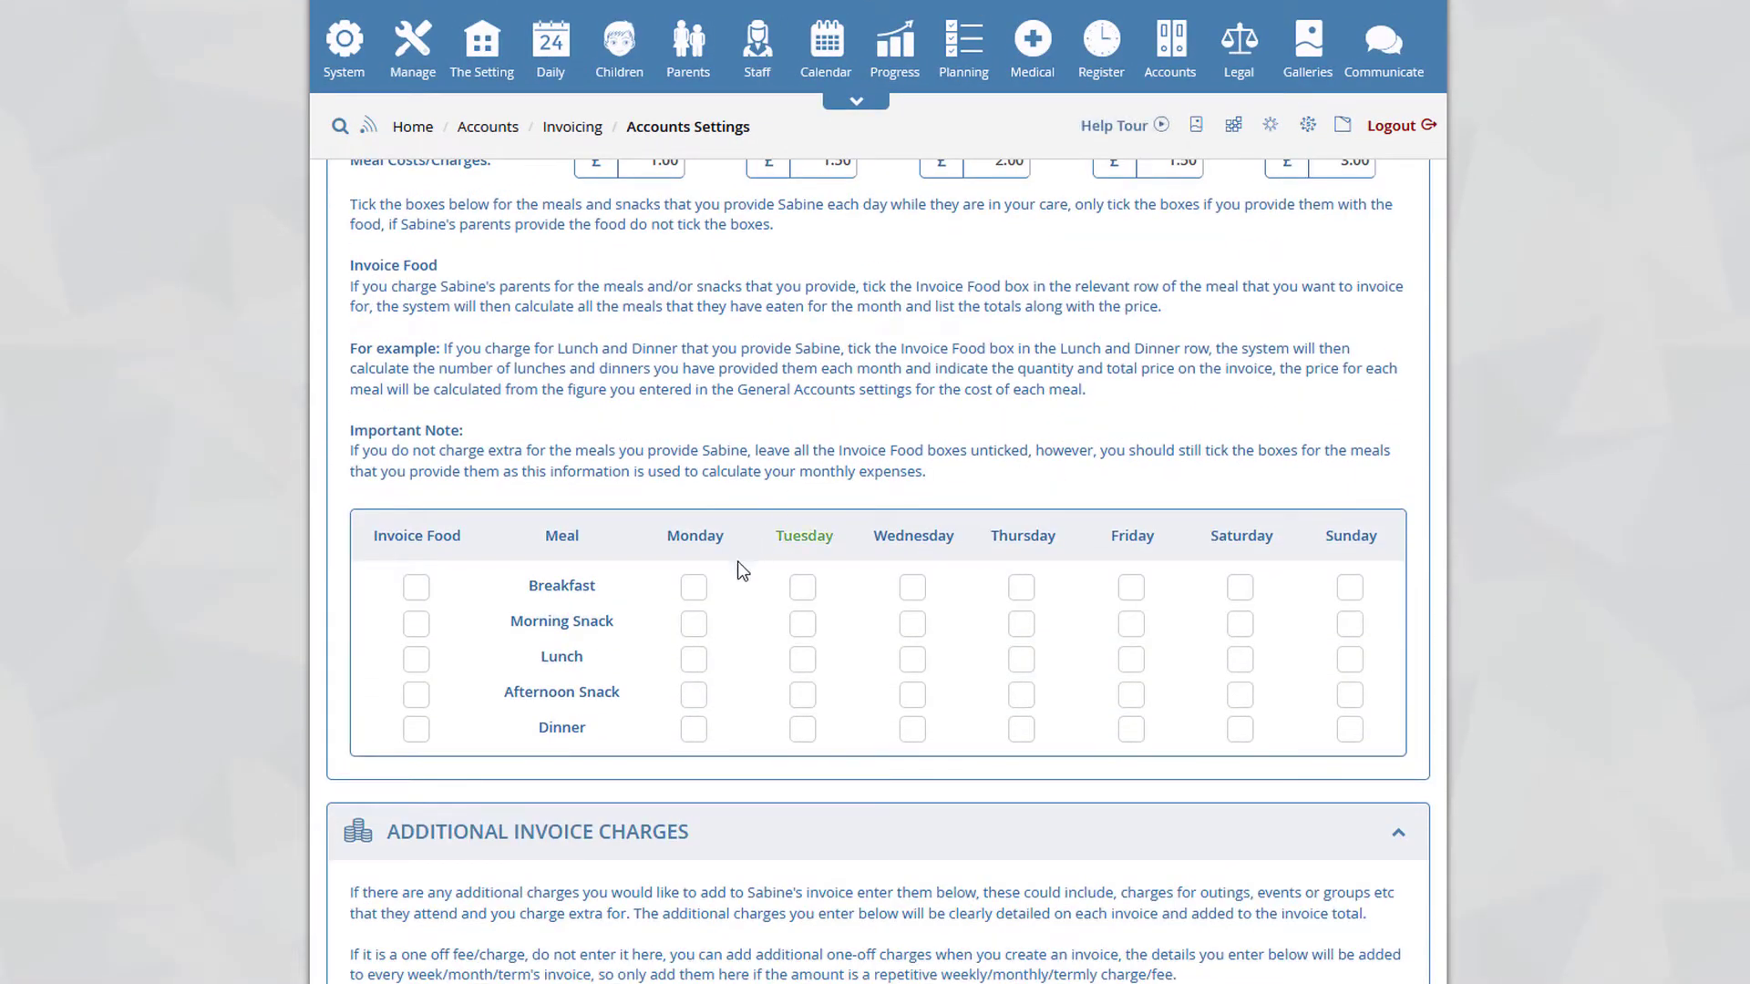
pyautogui.click(693, 588)
pyautogui.click(693, 624)
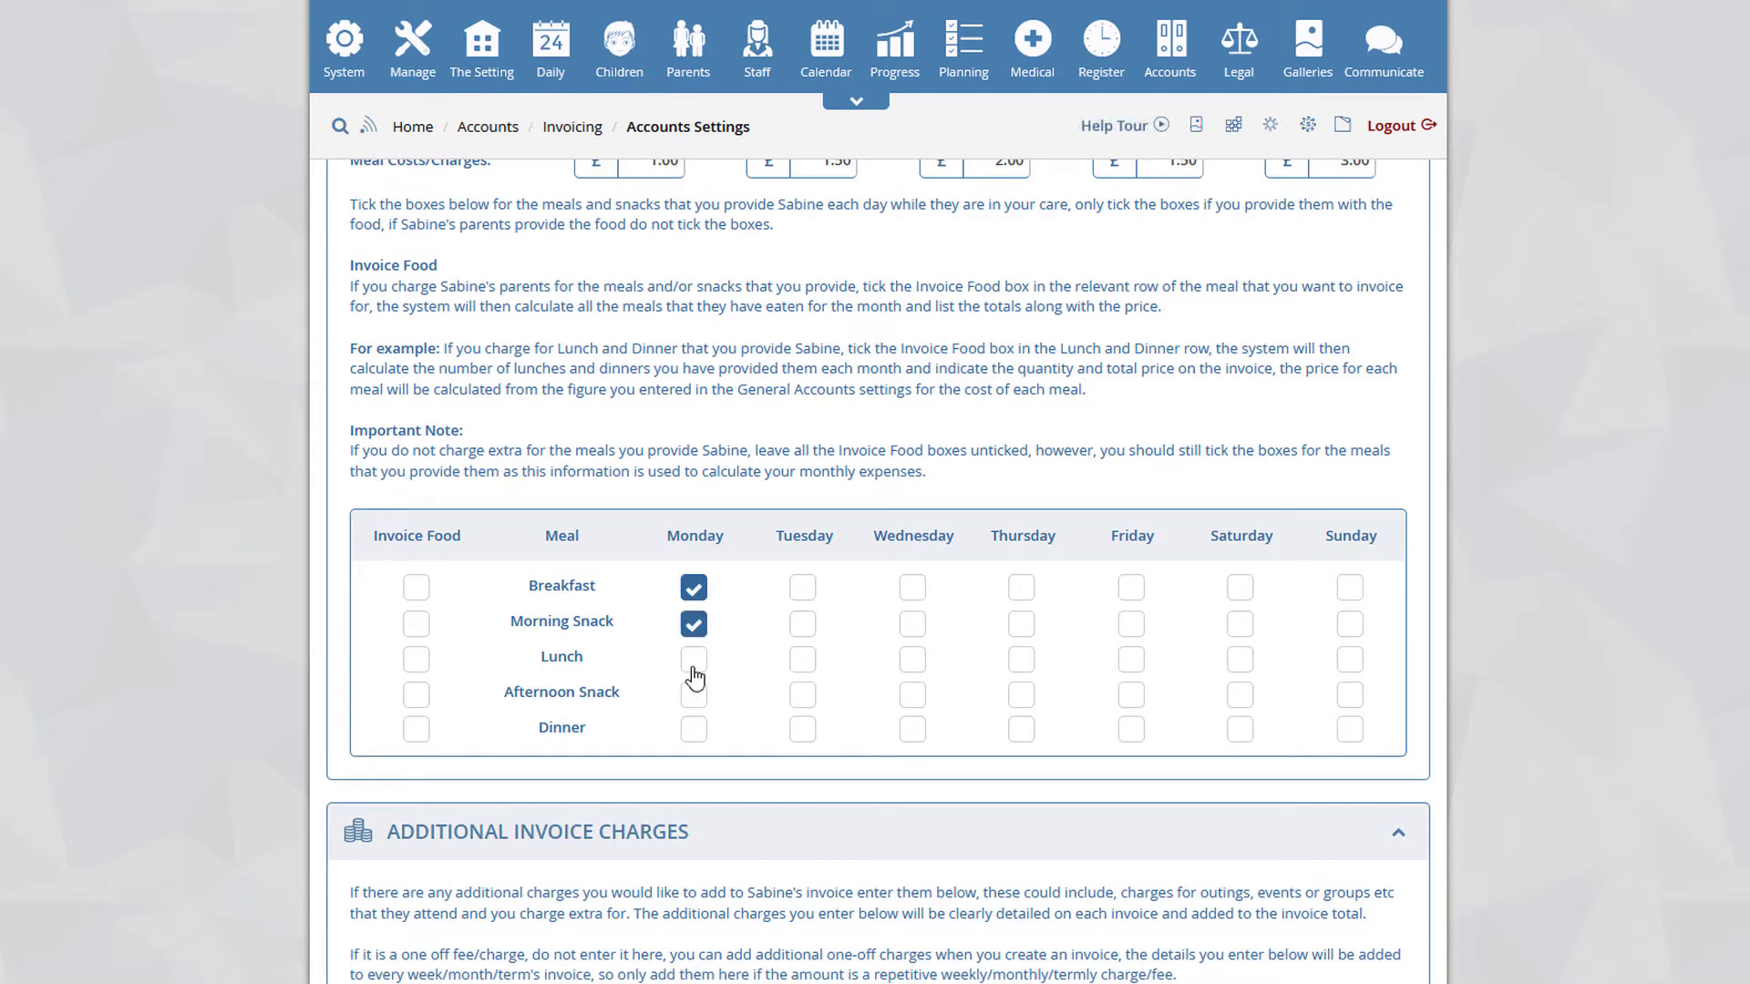
pyautogui.click(694, 664)
pyautogui.click(694, 698)
pyautogui.click(695, 732)
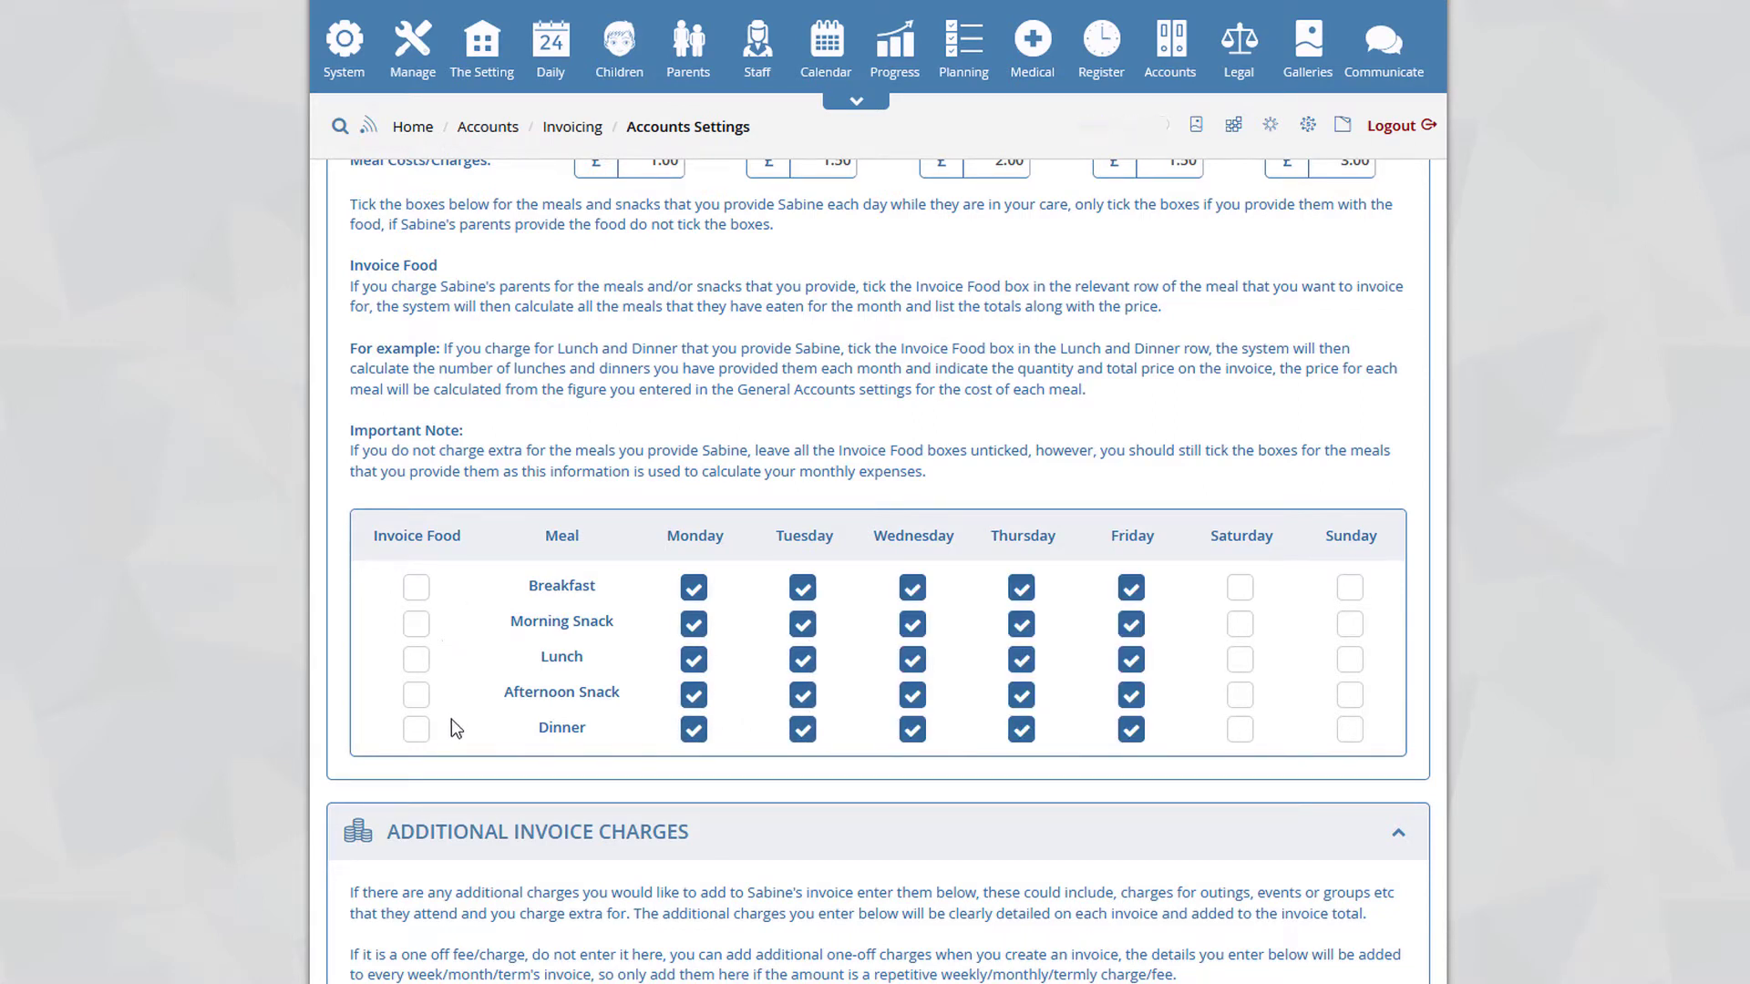
pyautogui.scroll(-4, 468, 697)
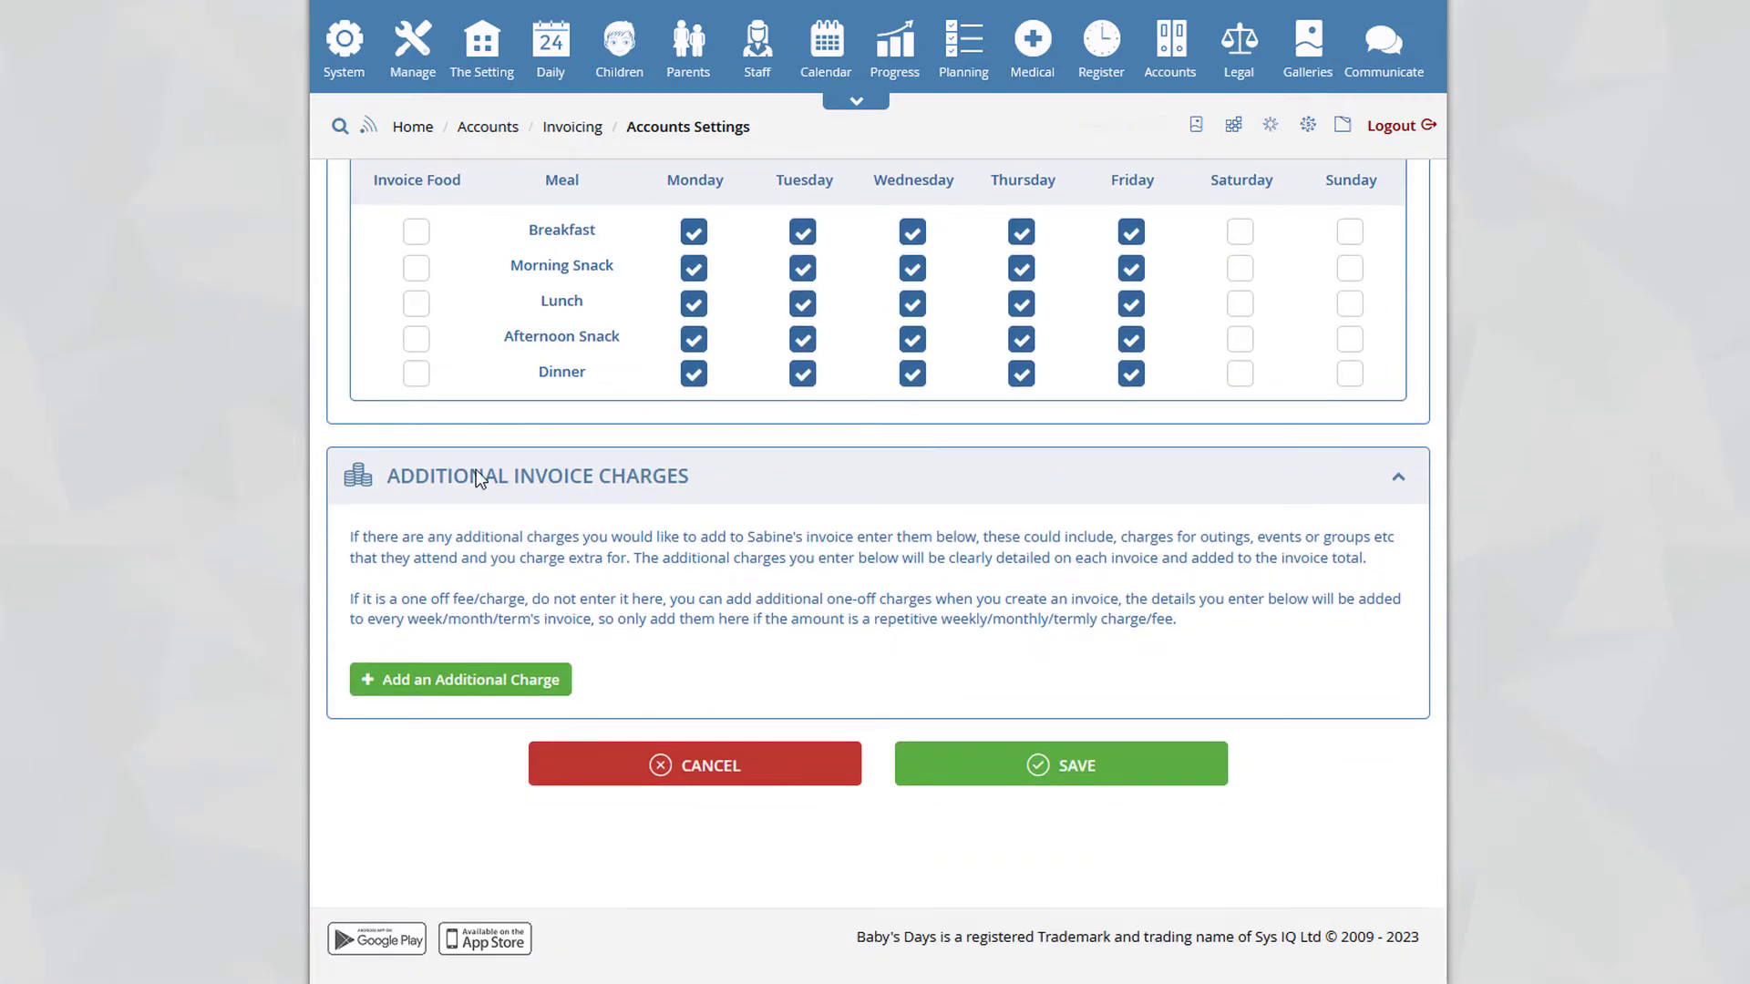
pyautogui.click(1068, 778)
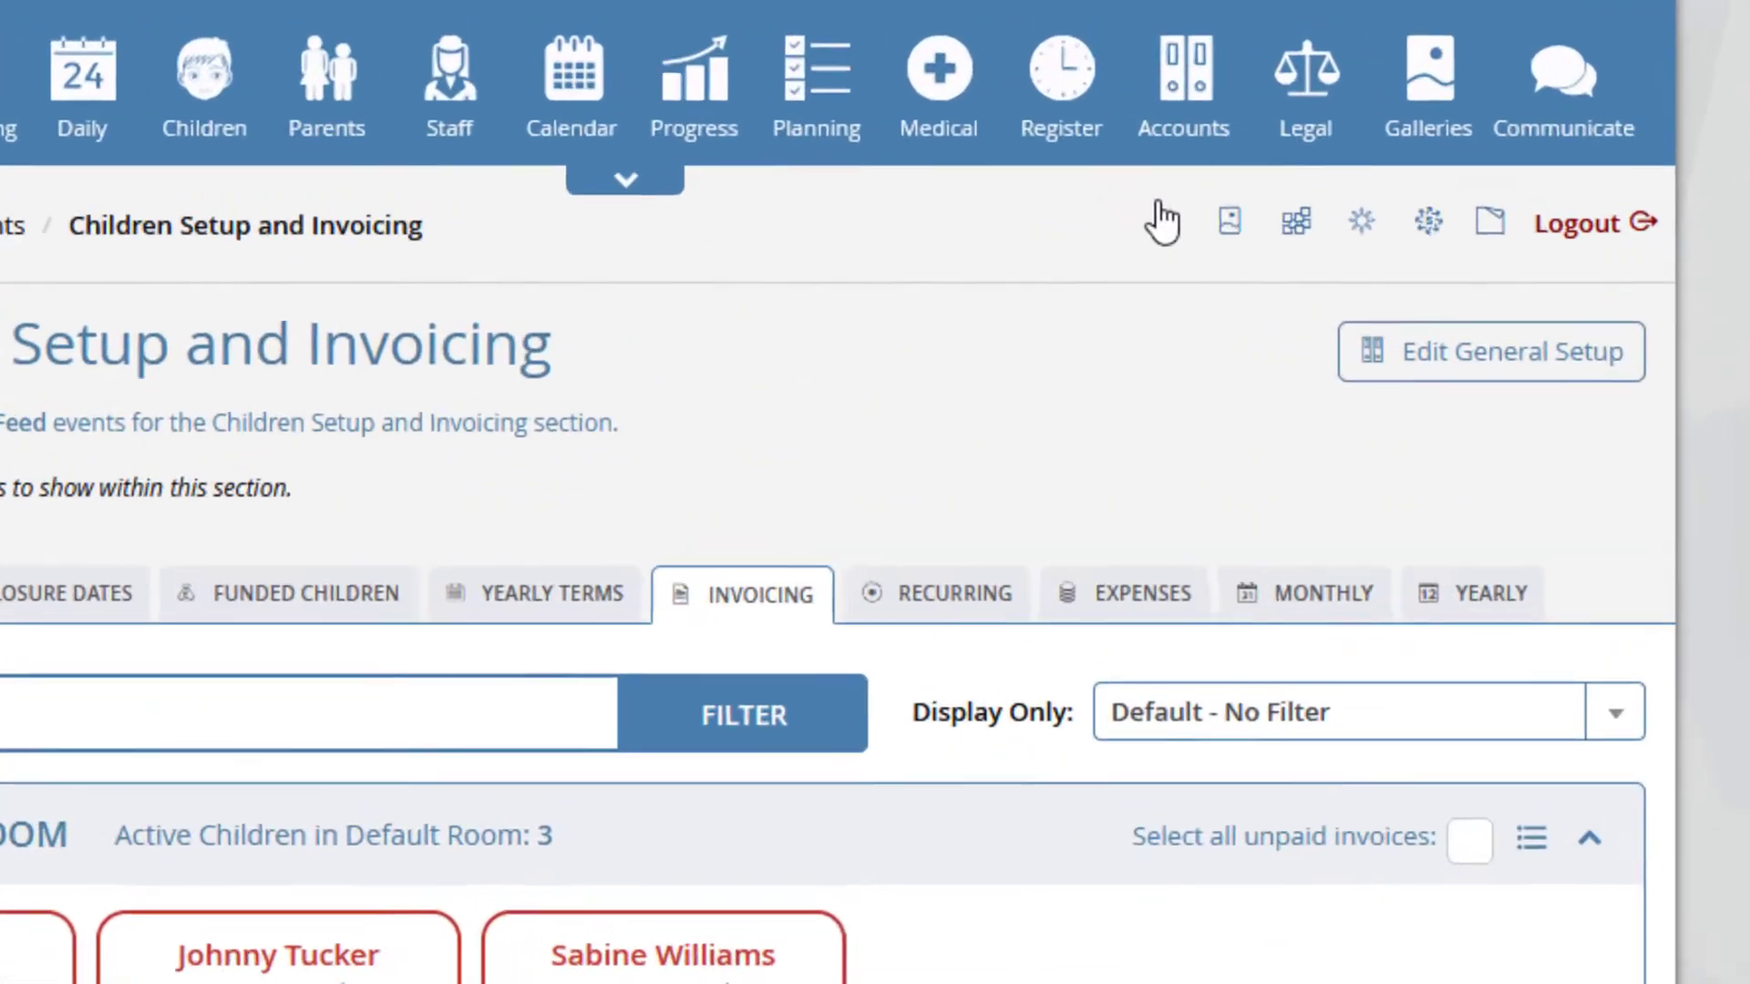
# - Open the accounts' Closure Dates and set a new closure's start date to 1st Aug 2022
pyautogui.moveTo(1182, 143)
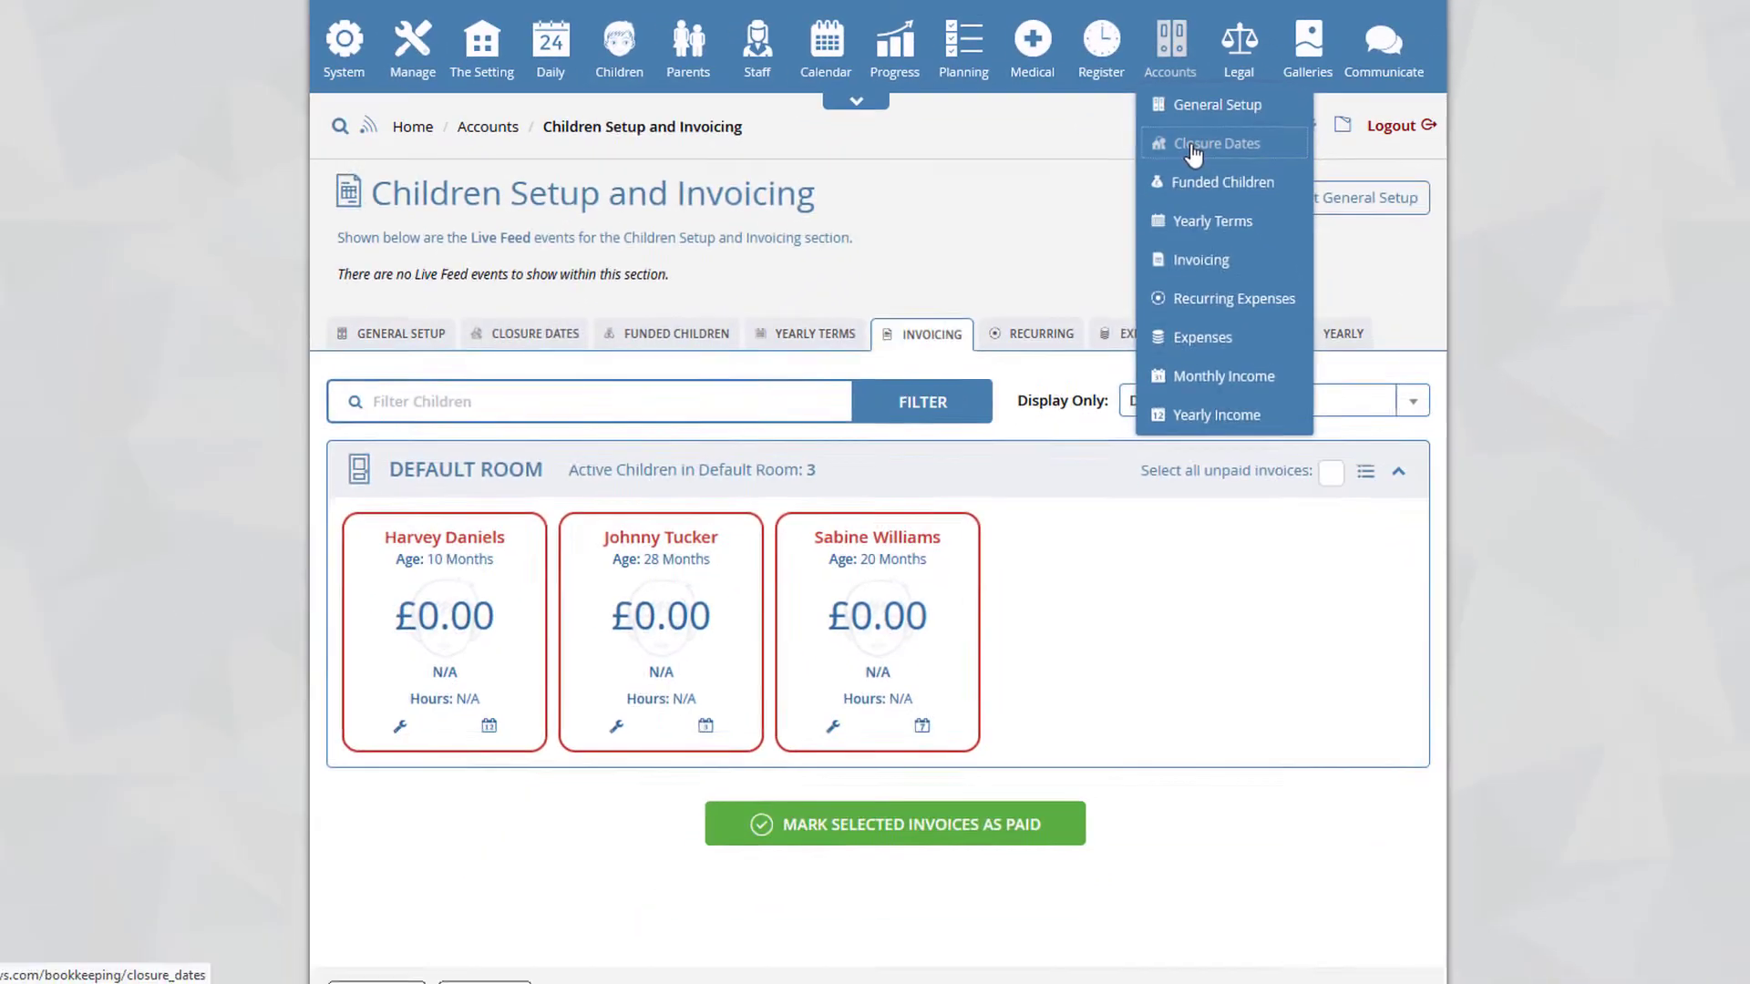
pyautogui.click(1234, 290)
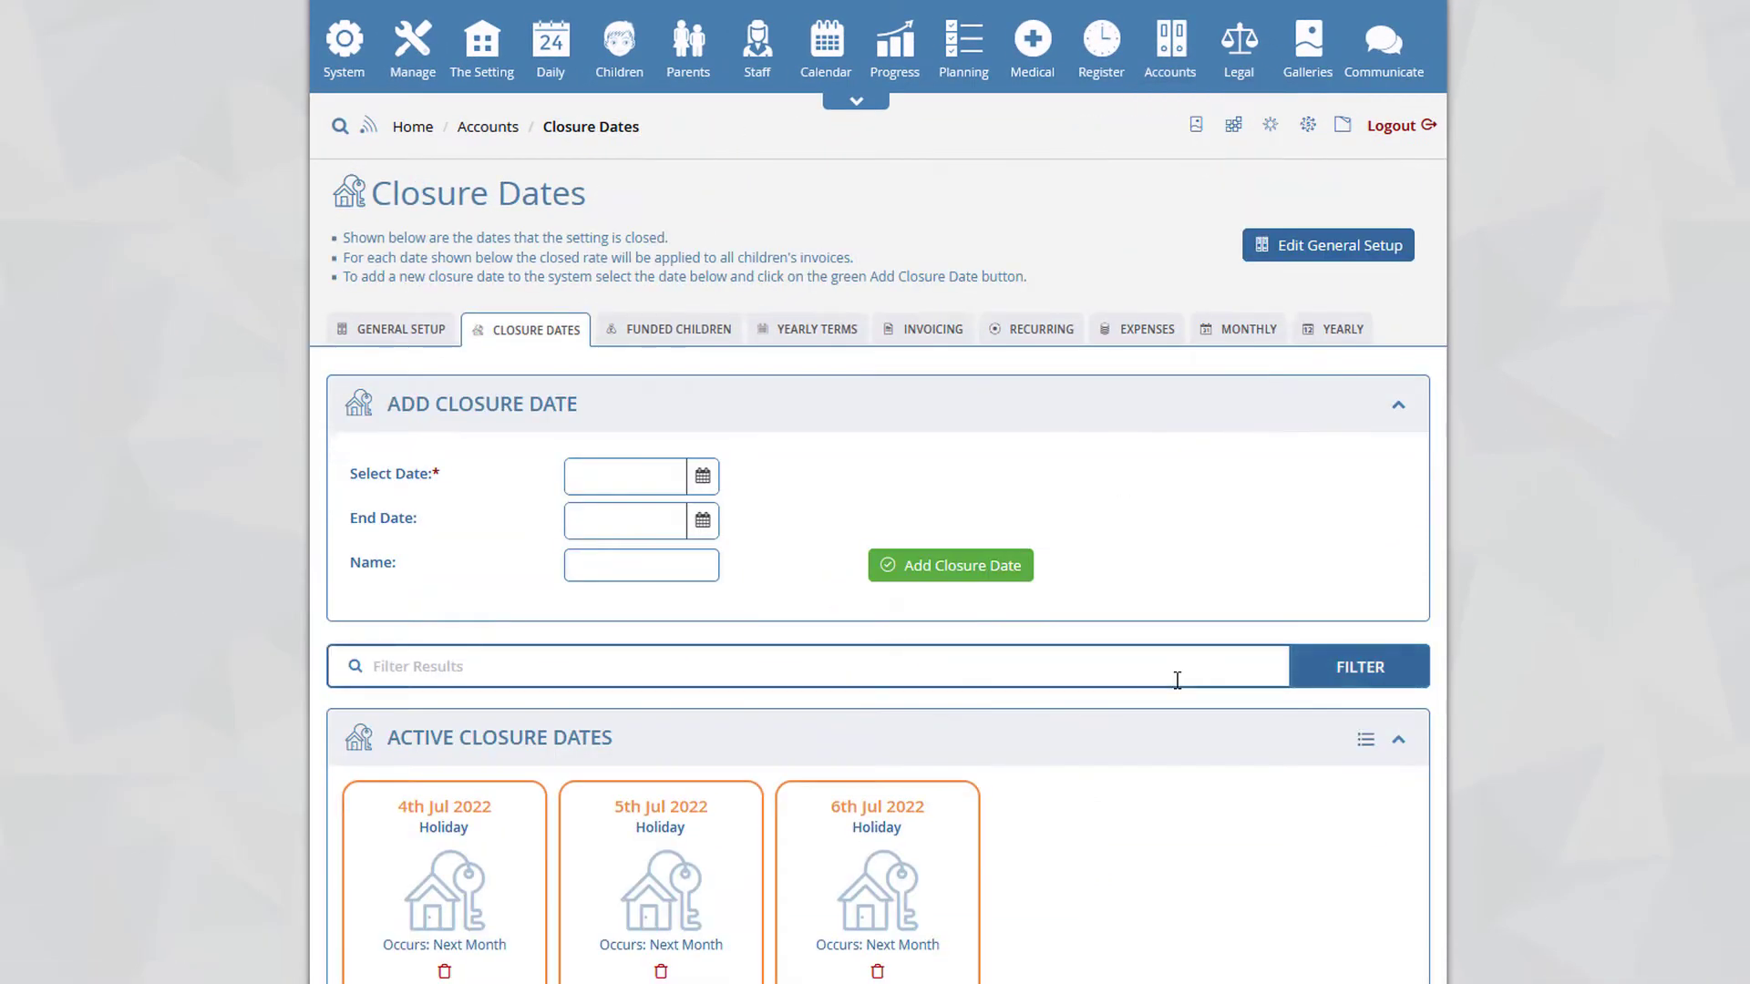
pyautogui.scroll(-3, 1159, 816)
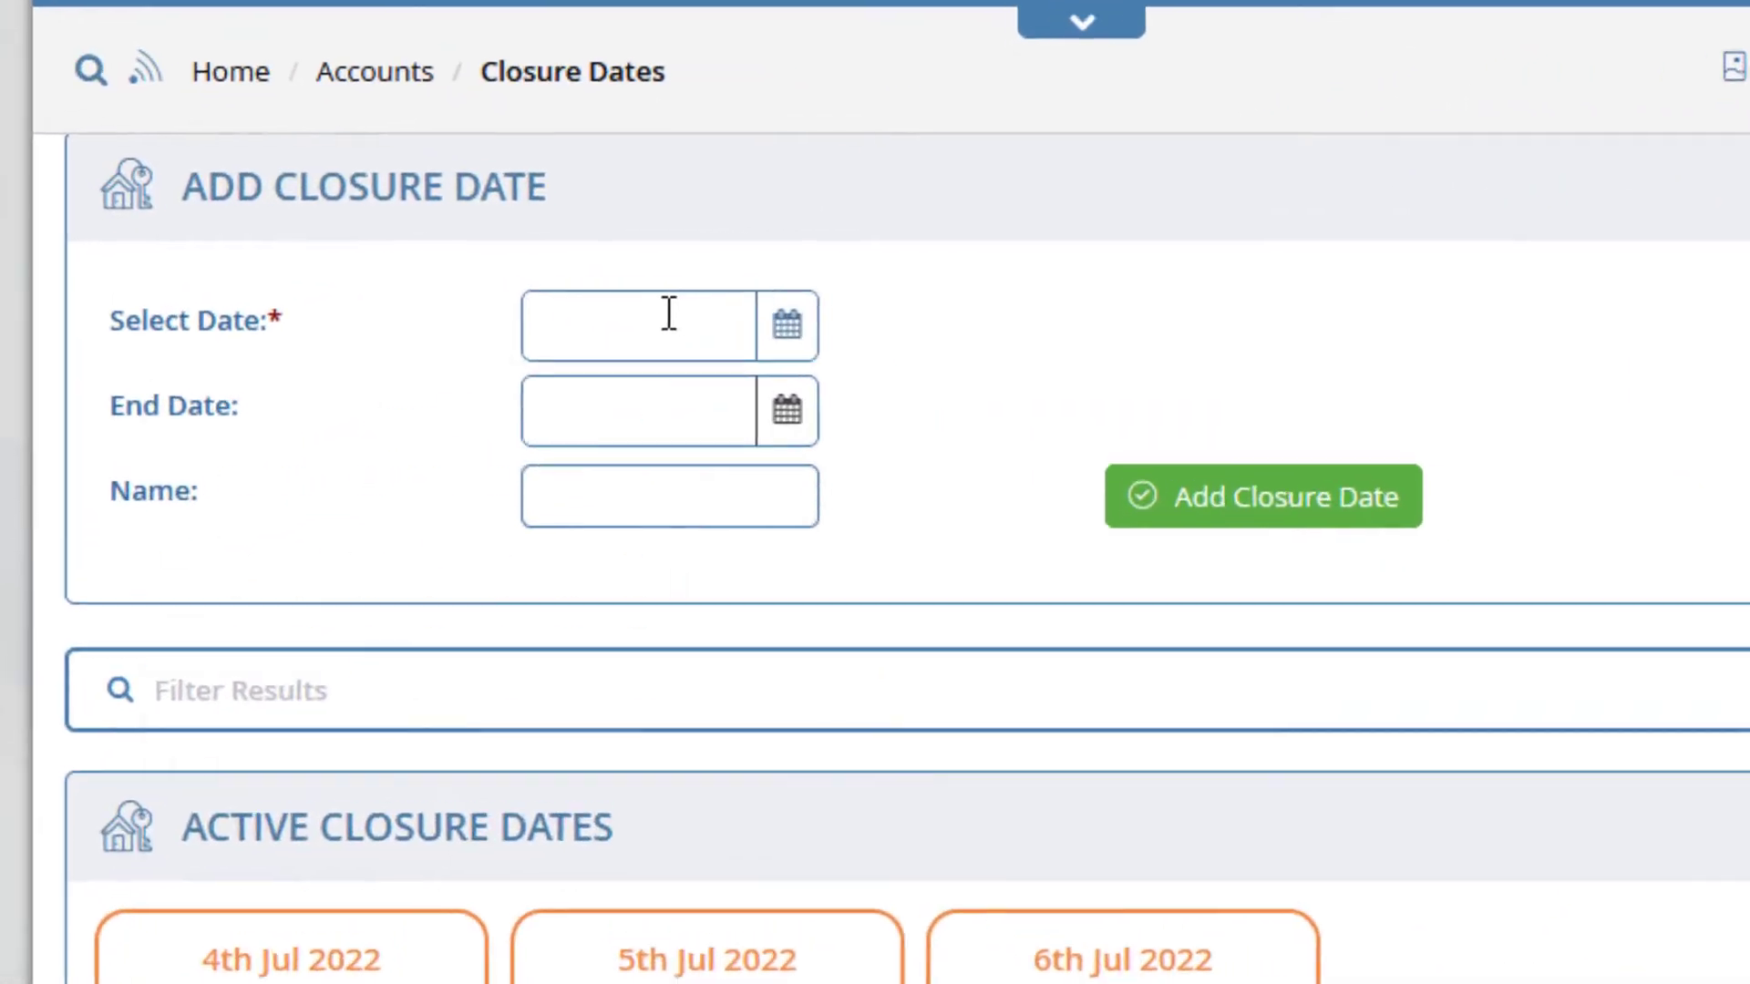
pyautogui.click(669, 313)
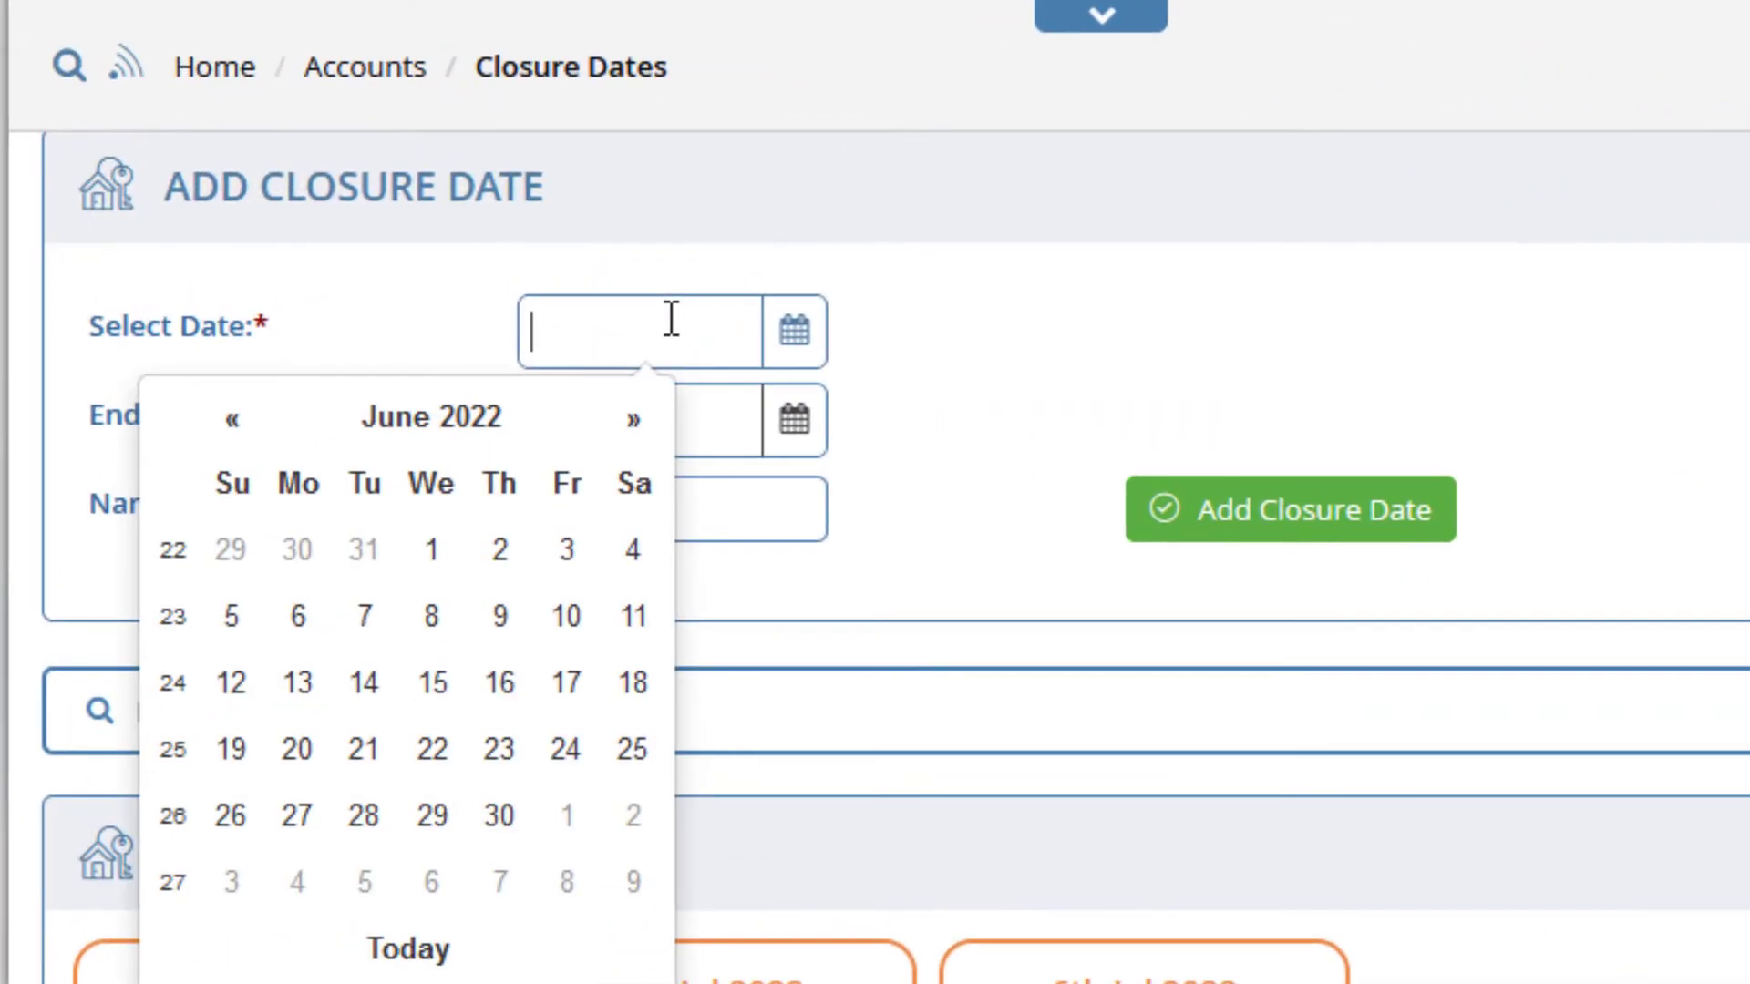
pyautogui.click(633, 412)
pyautogui.click(635, 421)
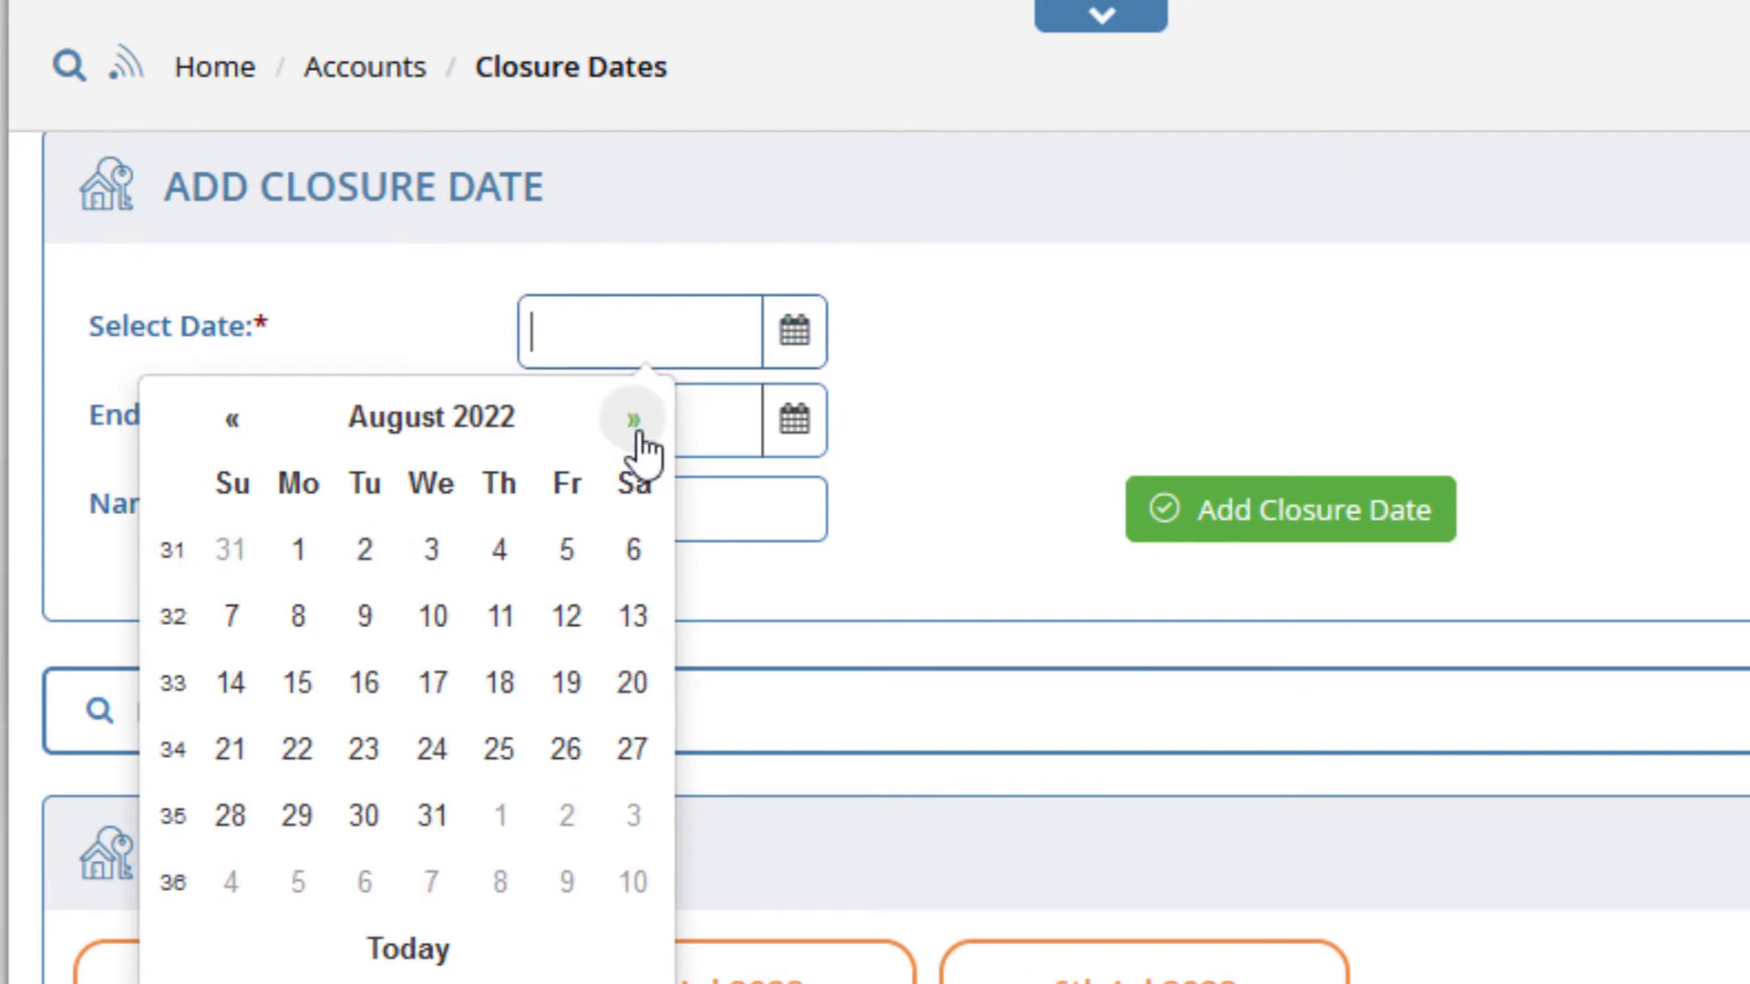
pyautogui.click(310, 551)
# - Set the closure's end date to 1st Aug 2022, name it Training Day and add it to the closure dates
pyautogui.scroll(-2, 571, 441)
pyautogui.click(625, 268)
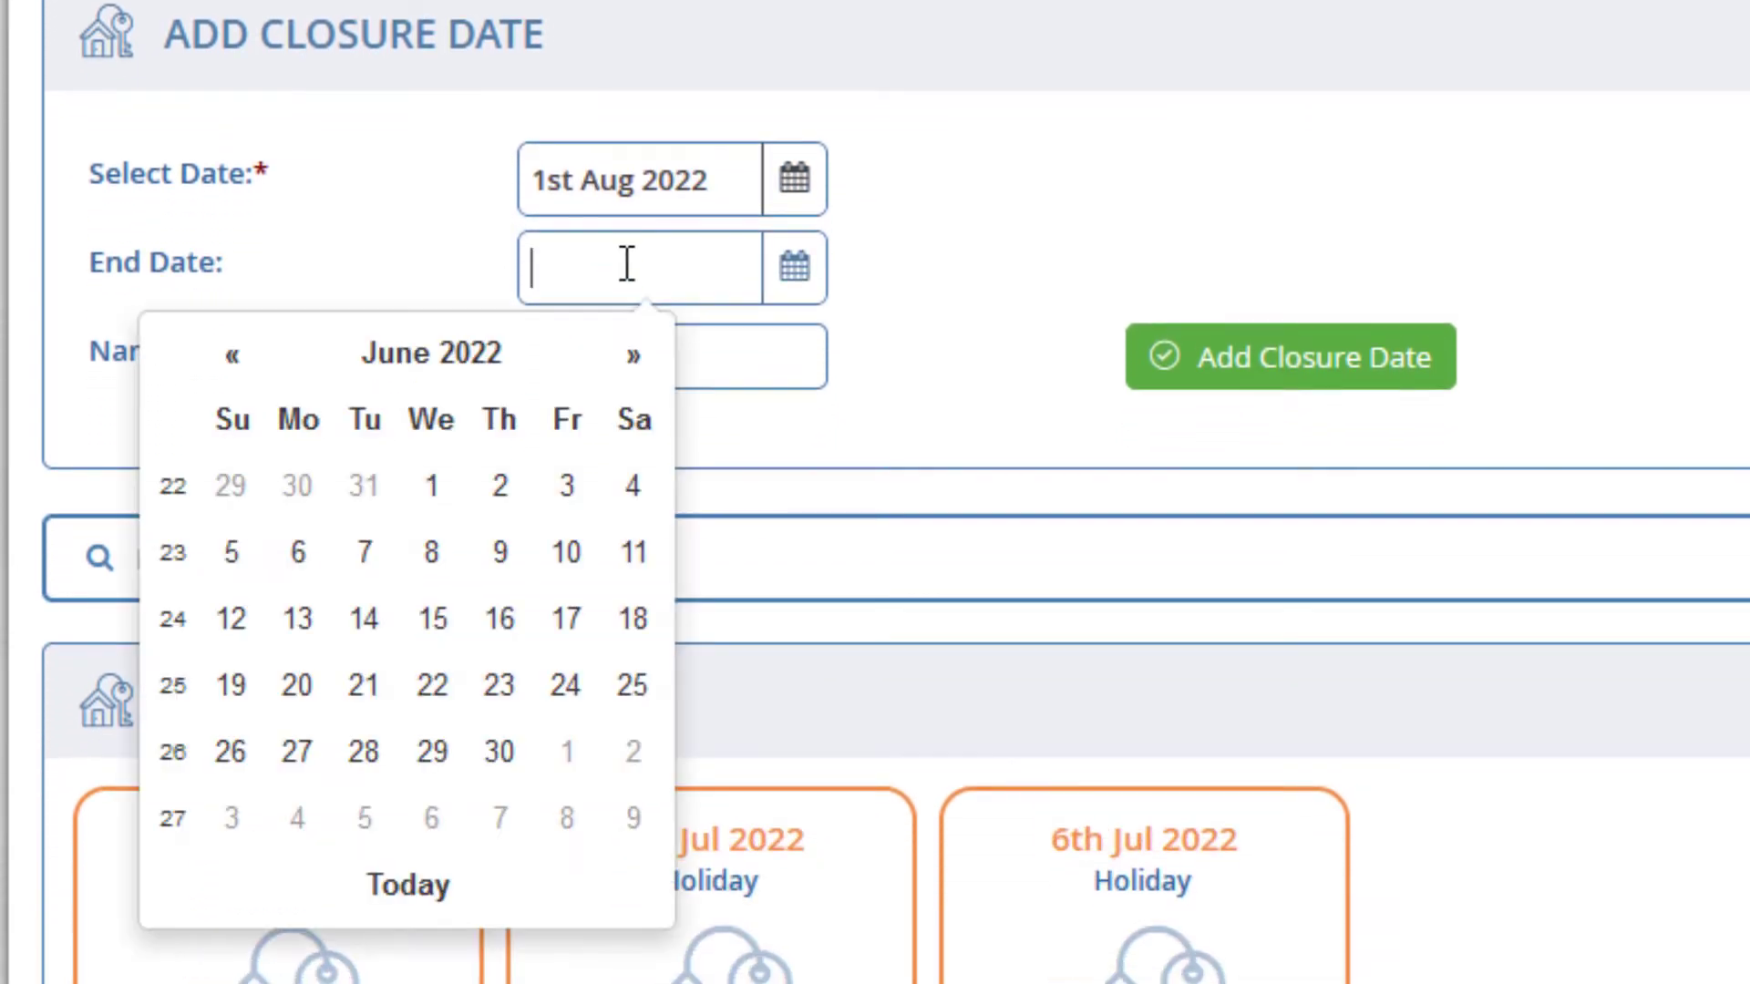
pyautogui.click(633, 357)
pyautogui.click(632, 357)
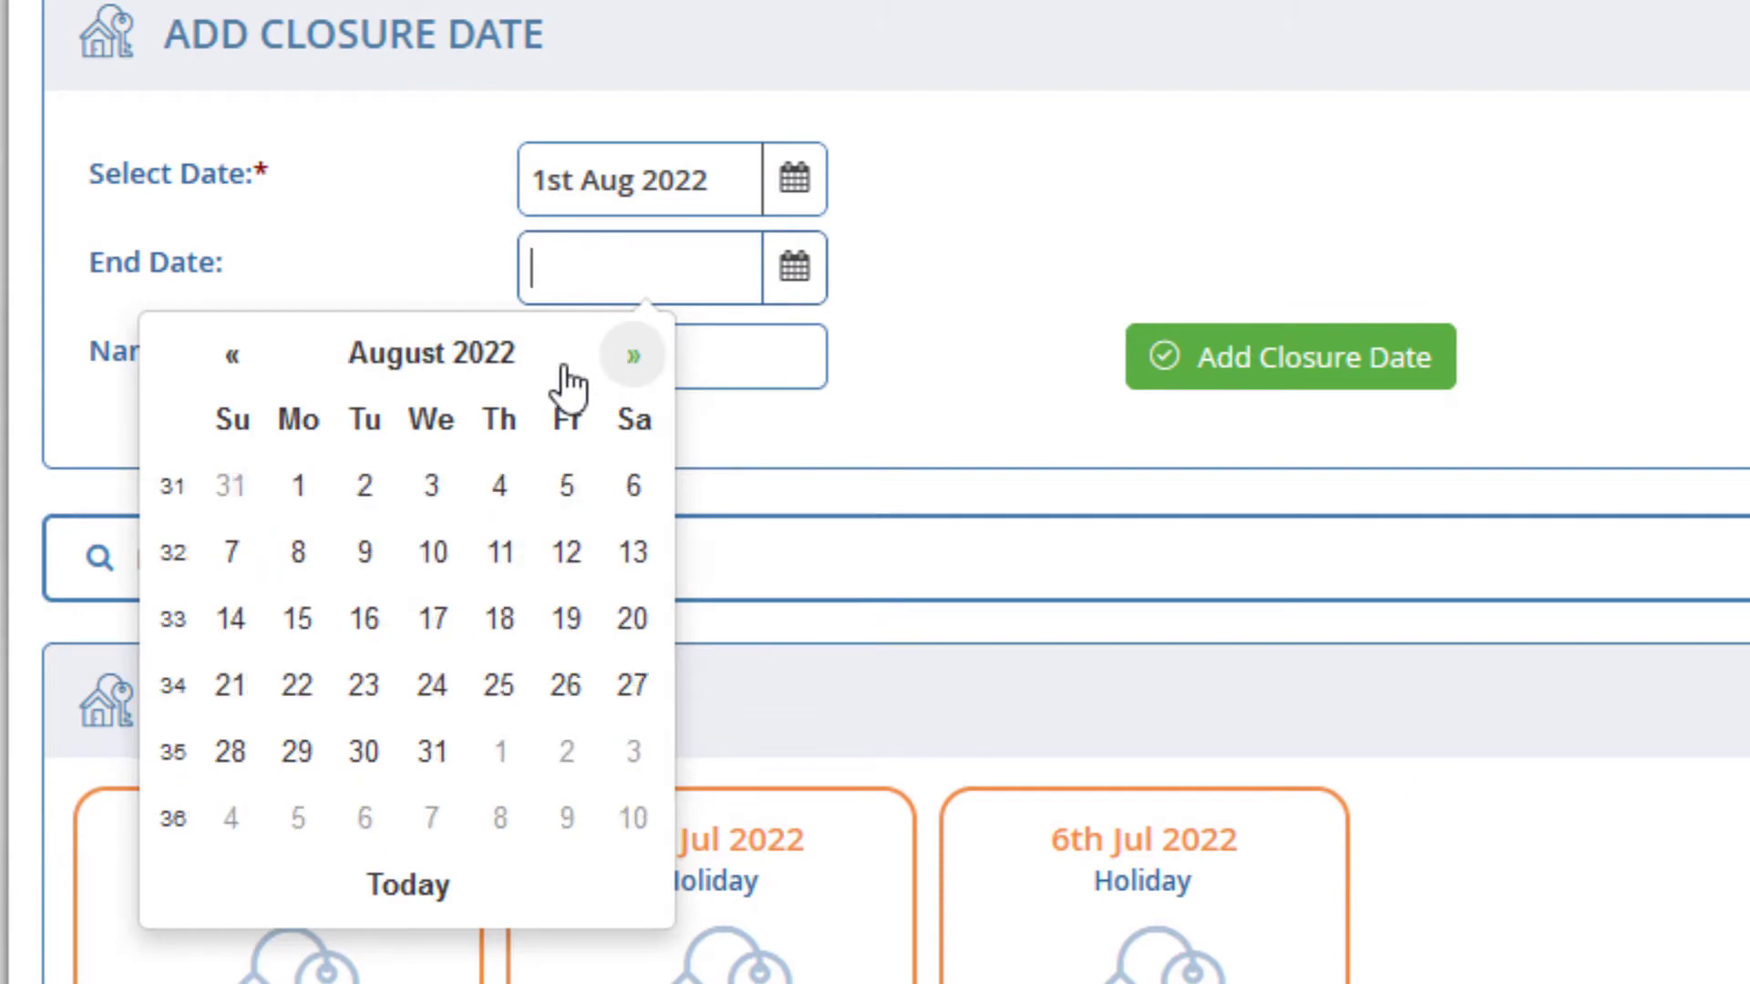
pyautogui.click(300, 492)
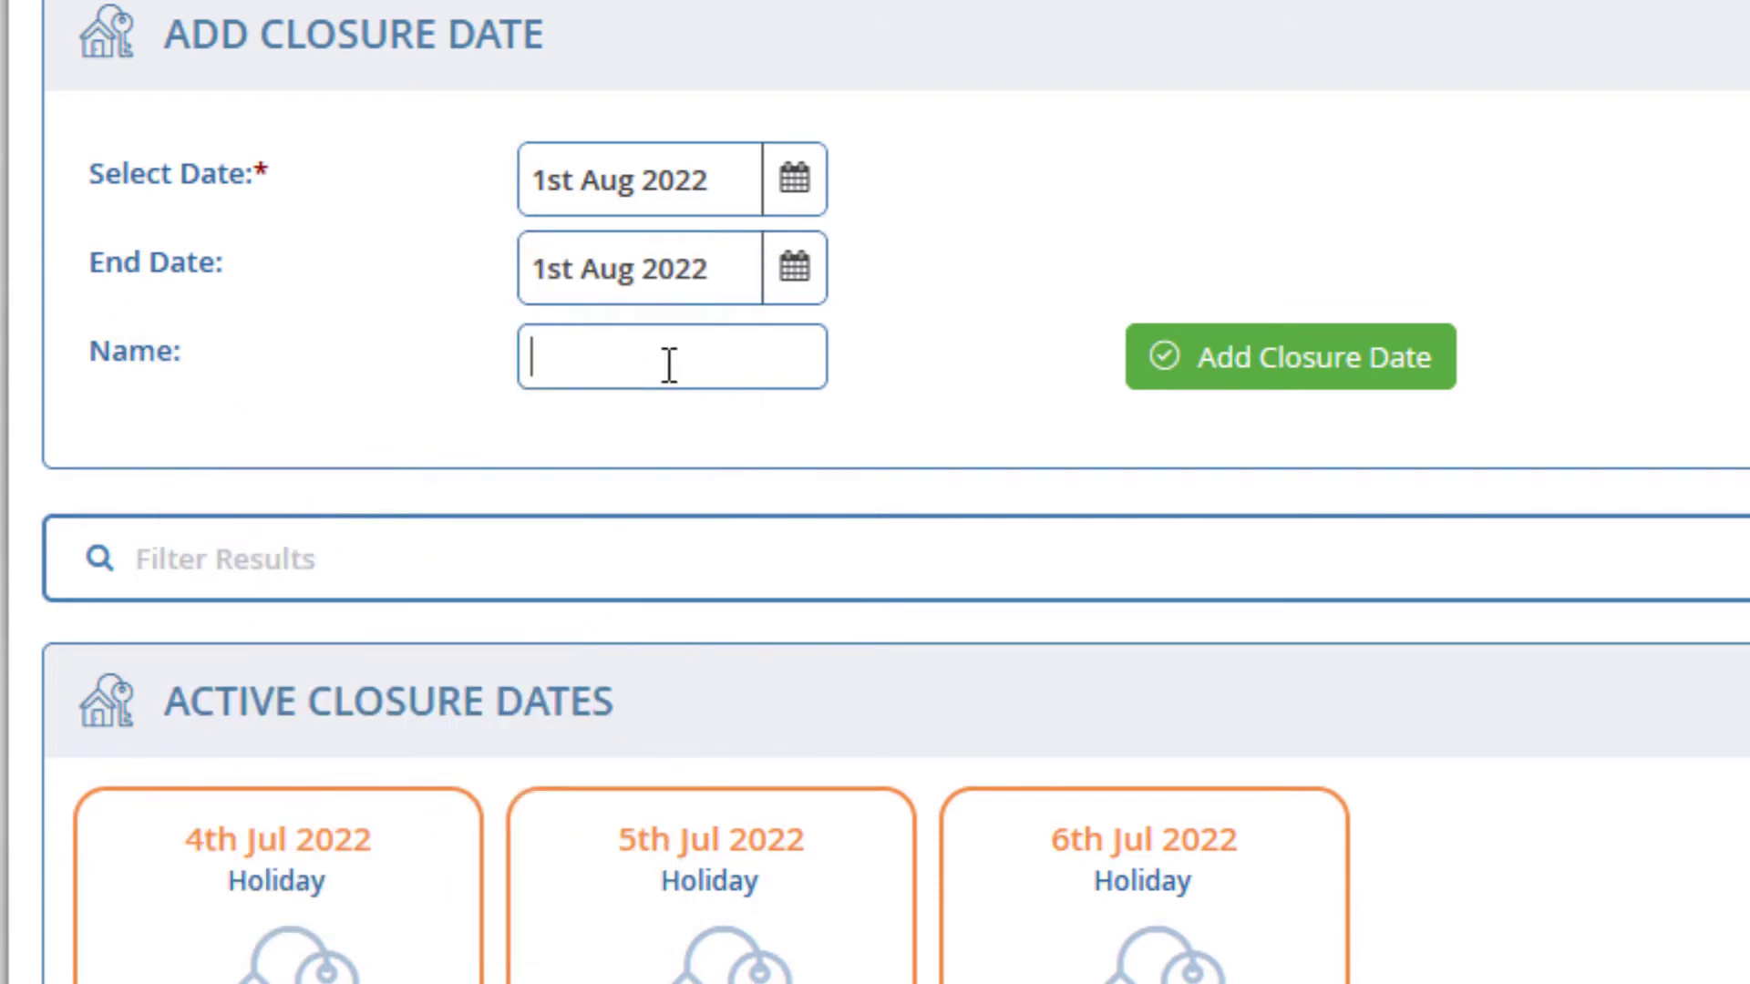
pyautogui.write('Training Day')
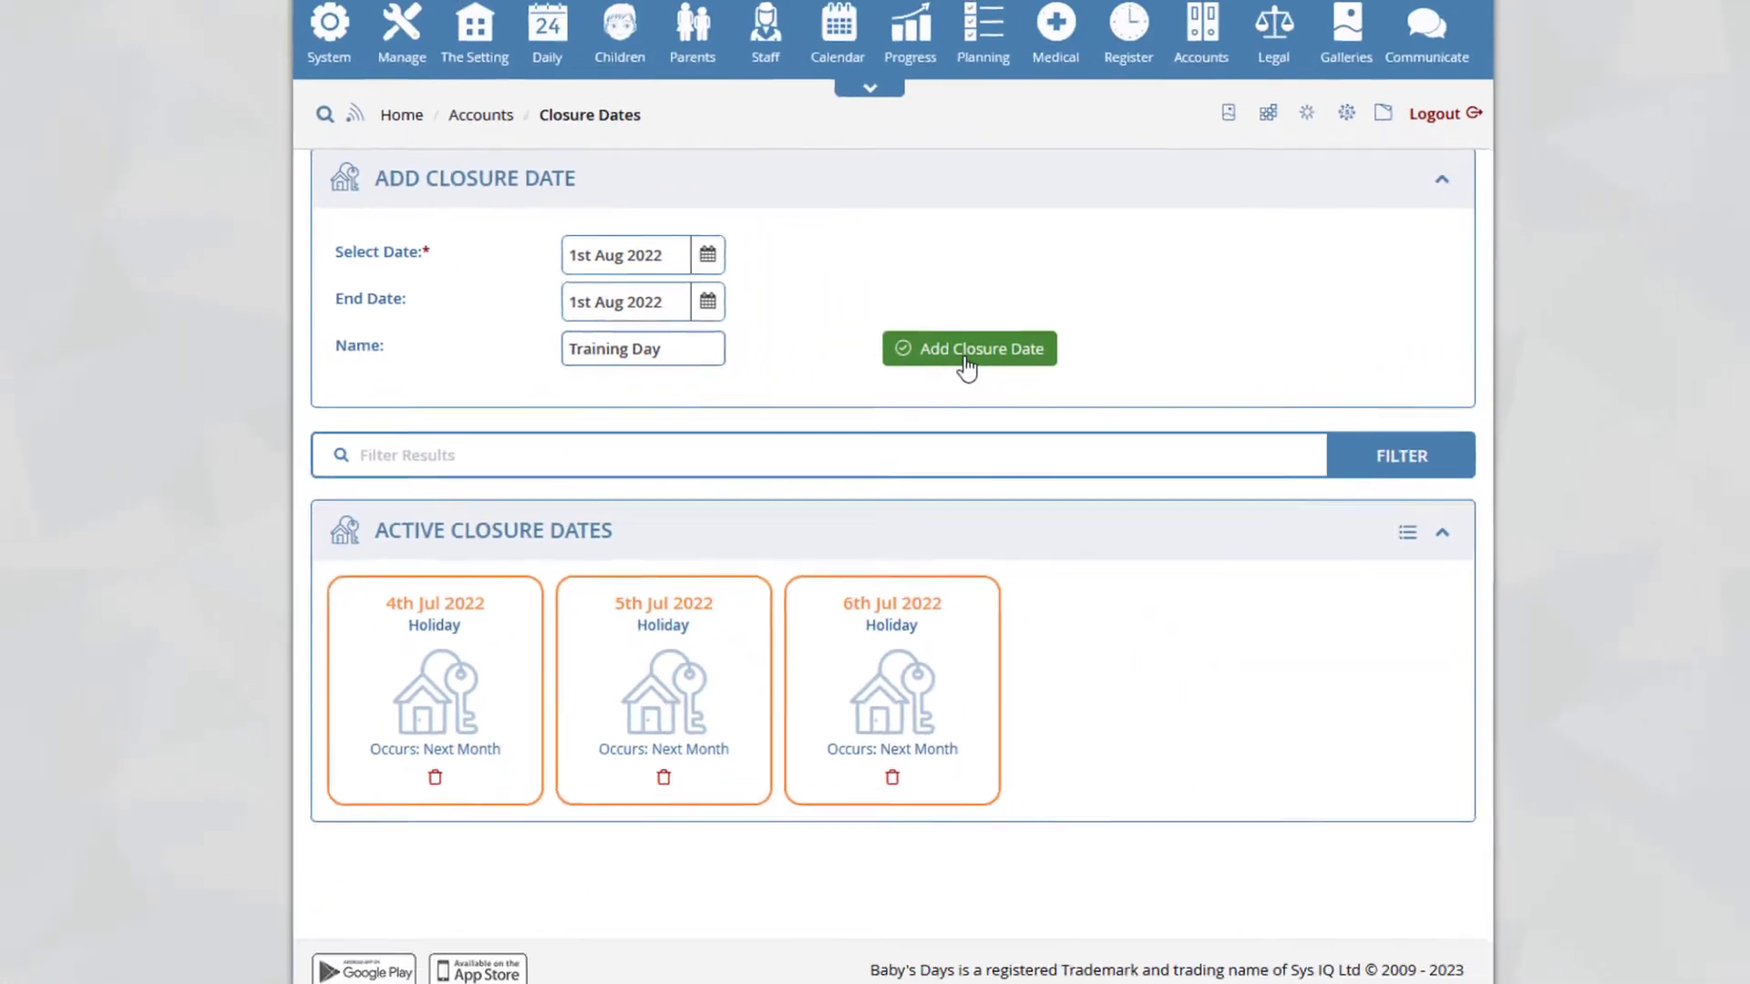
pyautogui.click(1283, 374)
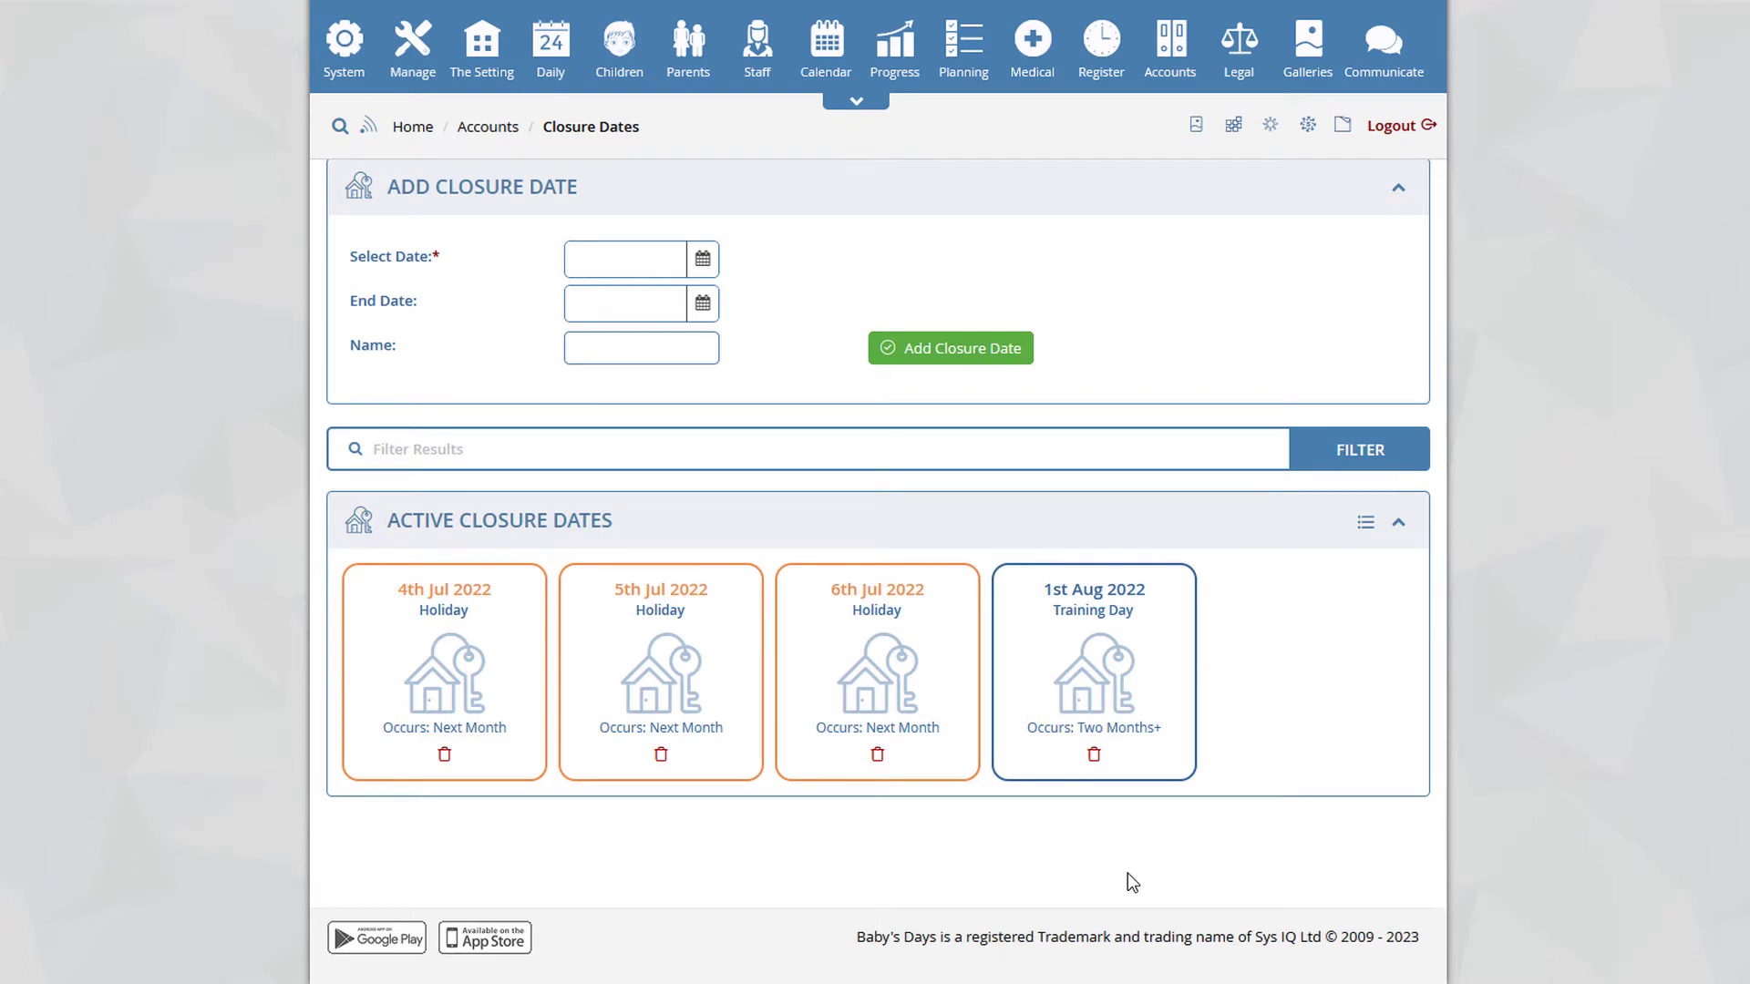
# - Open the invoicing of the 10-month-old child in the Default Room and start creating the July 2022 invoice
pyautogui.moveTo(1164, 77)
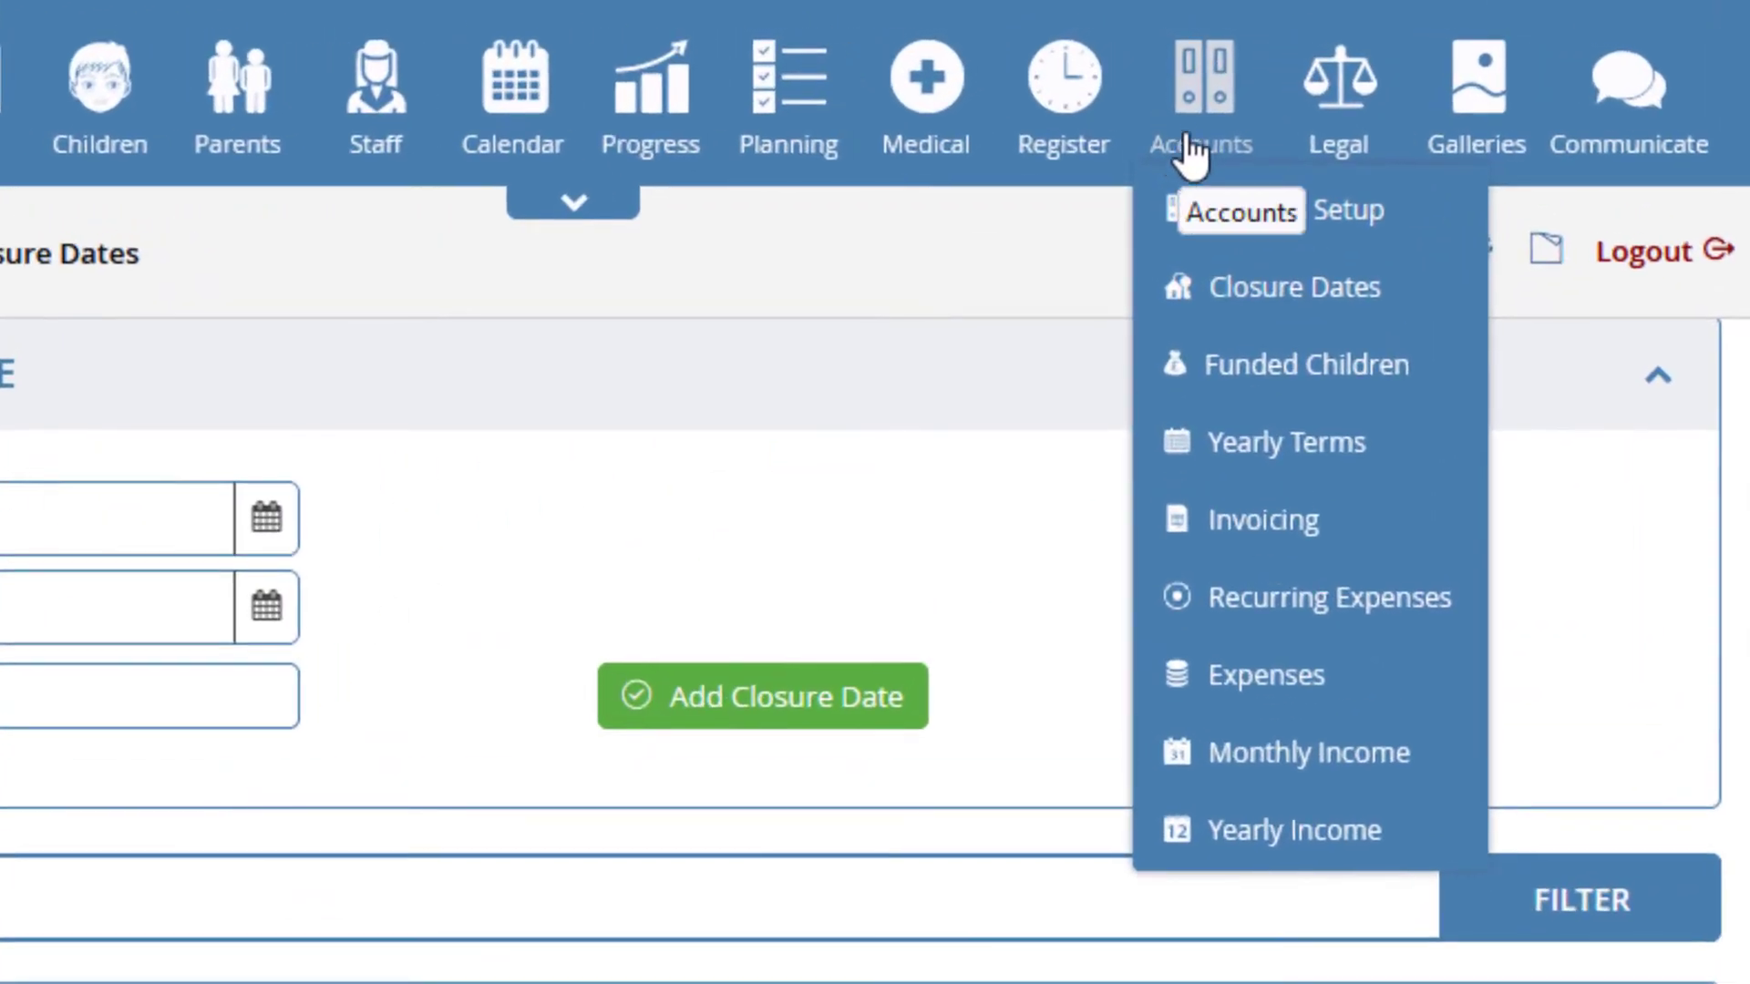
pyautogui.click(1241, 529)
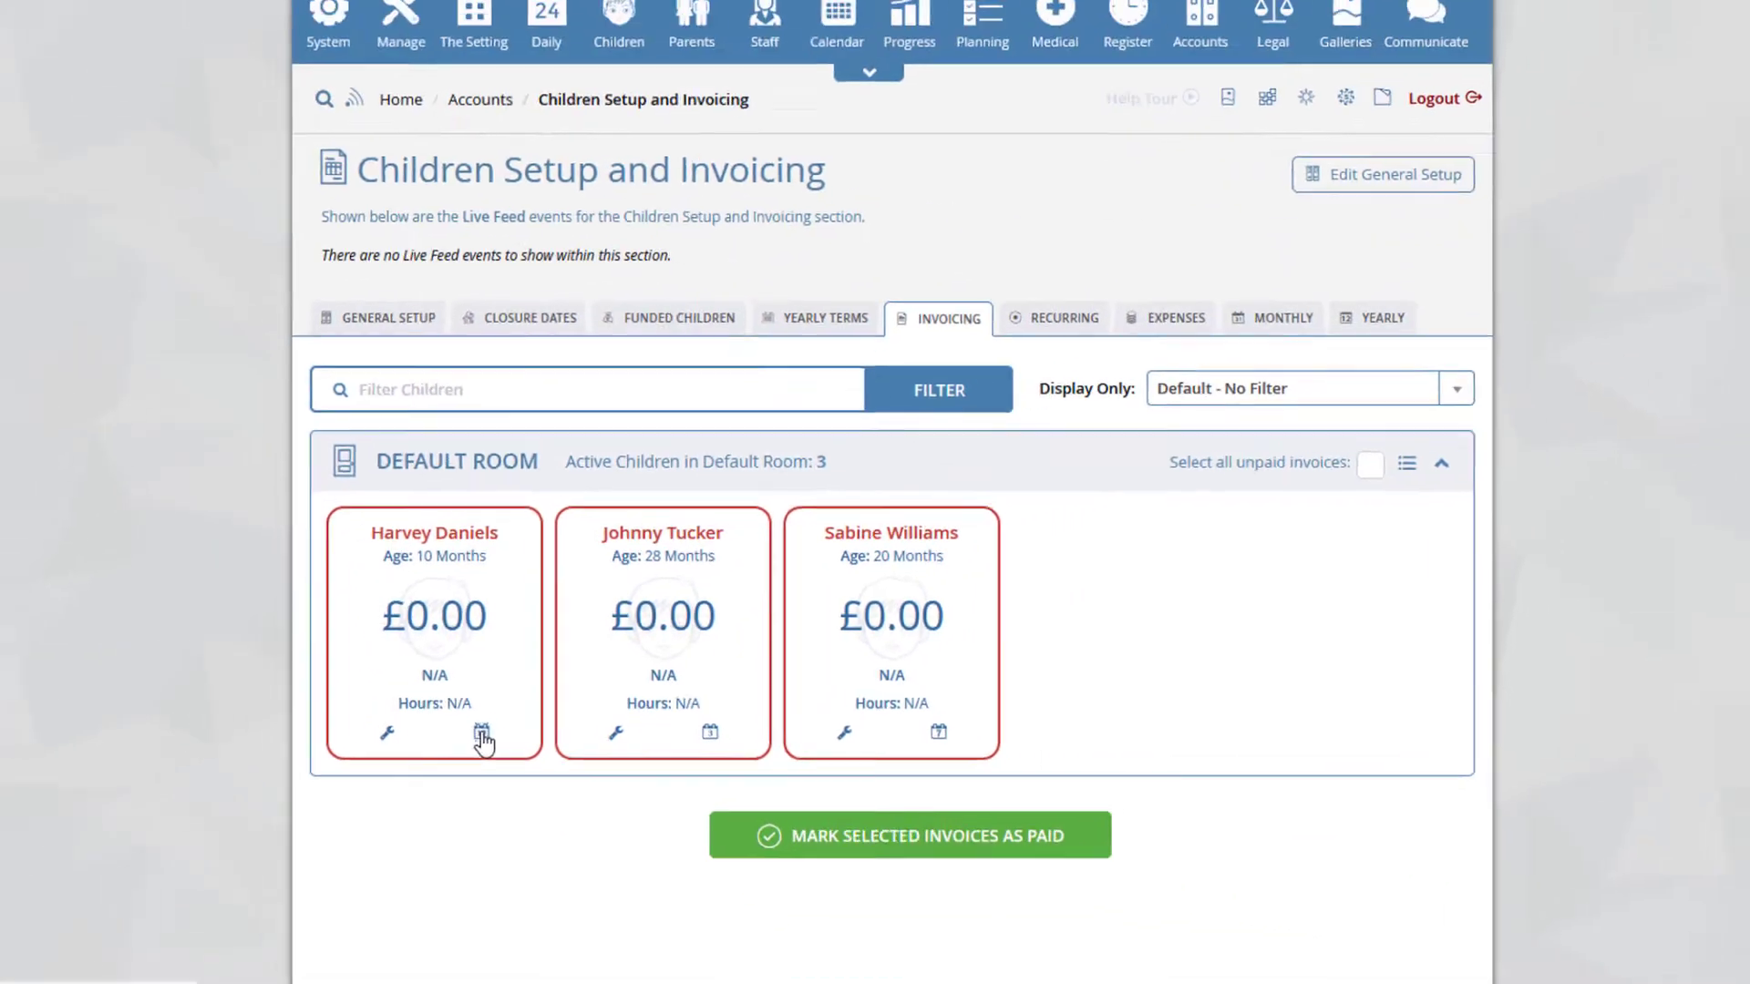
pyautogui.click(354, 837)
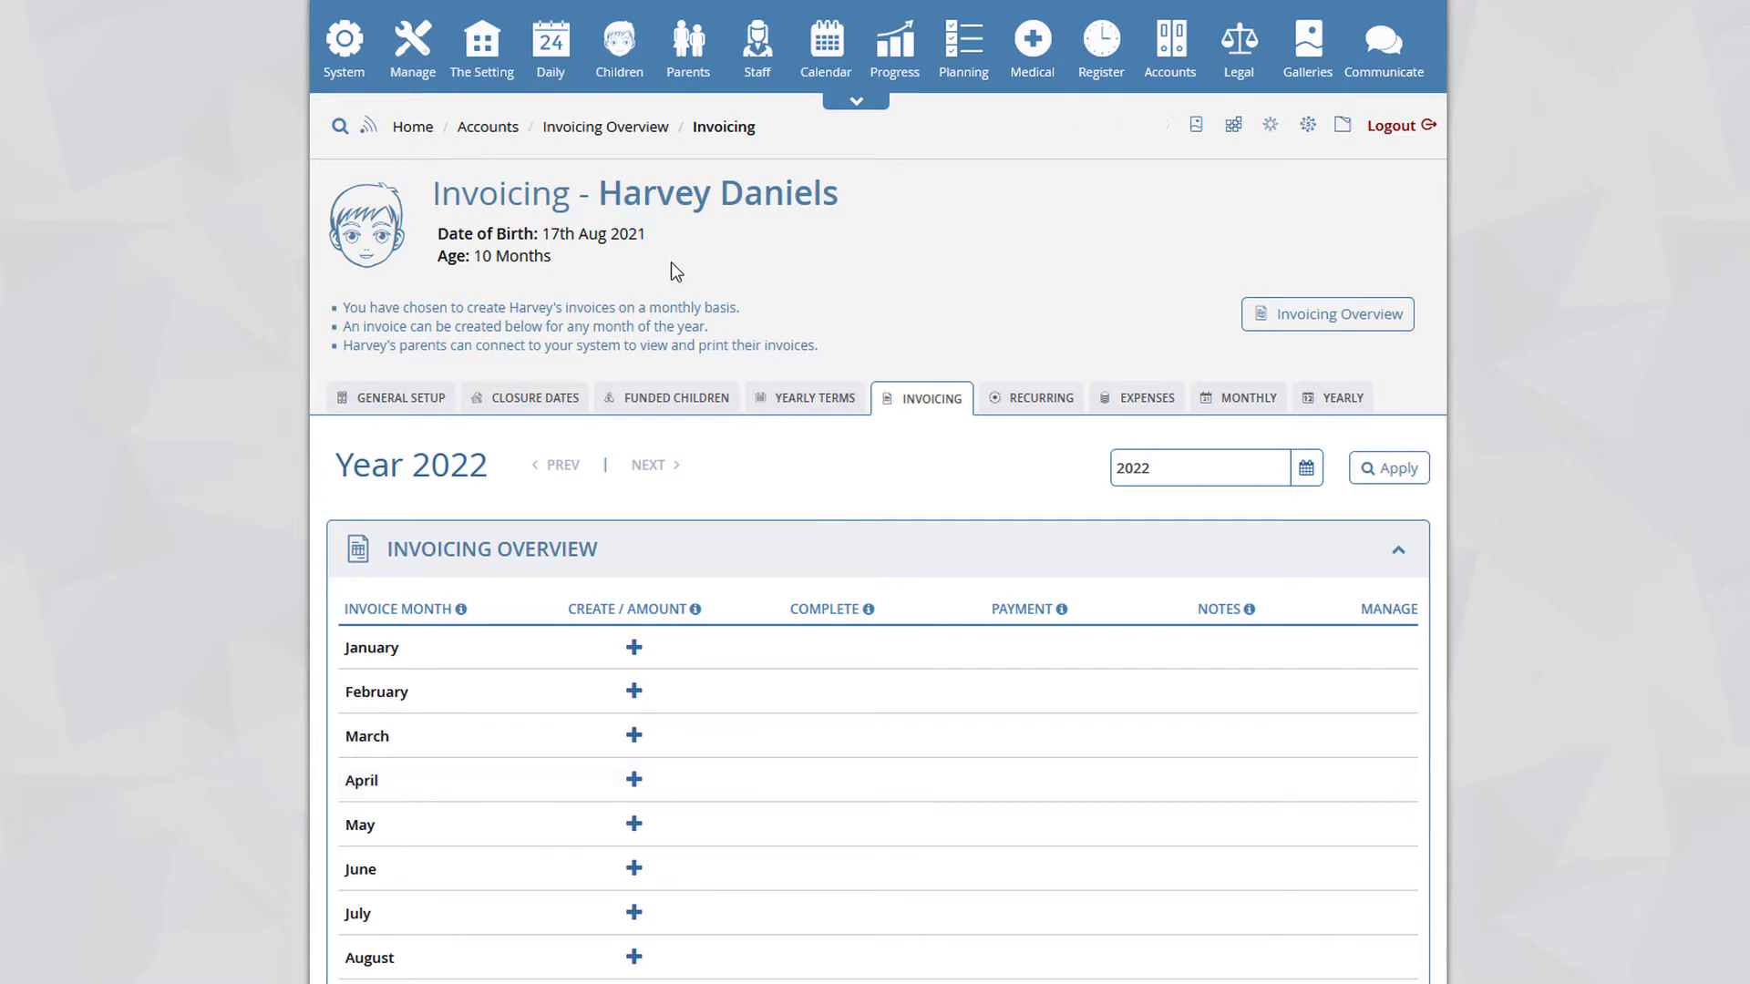
pyautogui.scroll(-3, 855, 703)
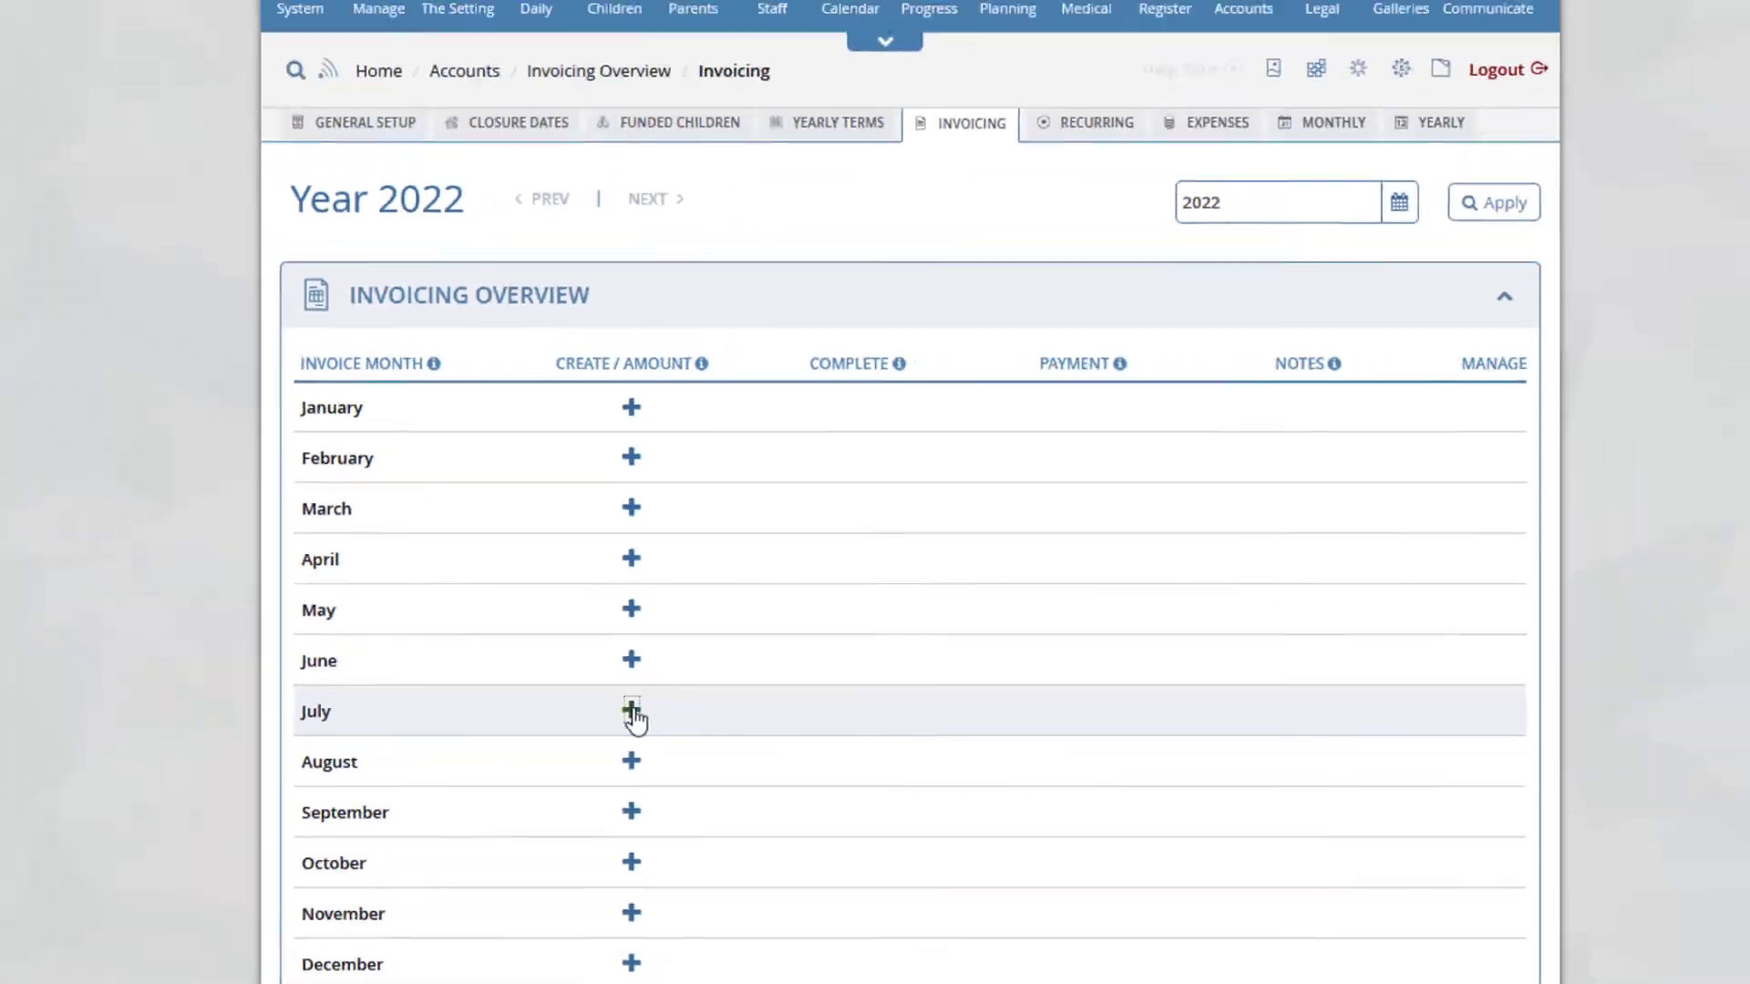
pyautogui.click(616, 855)
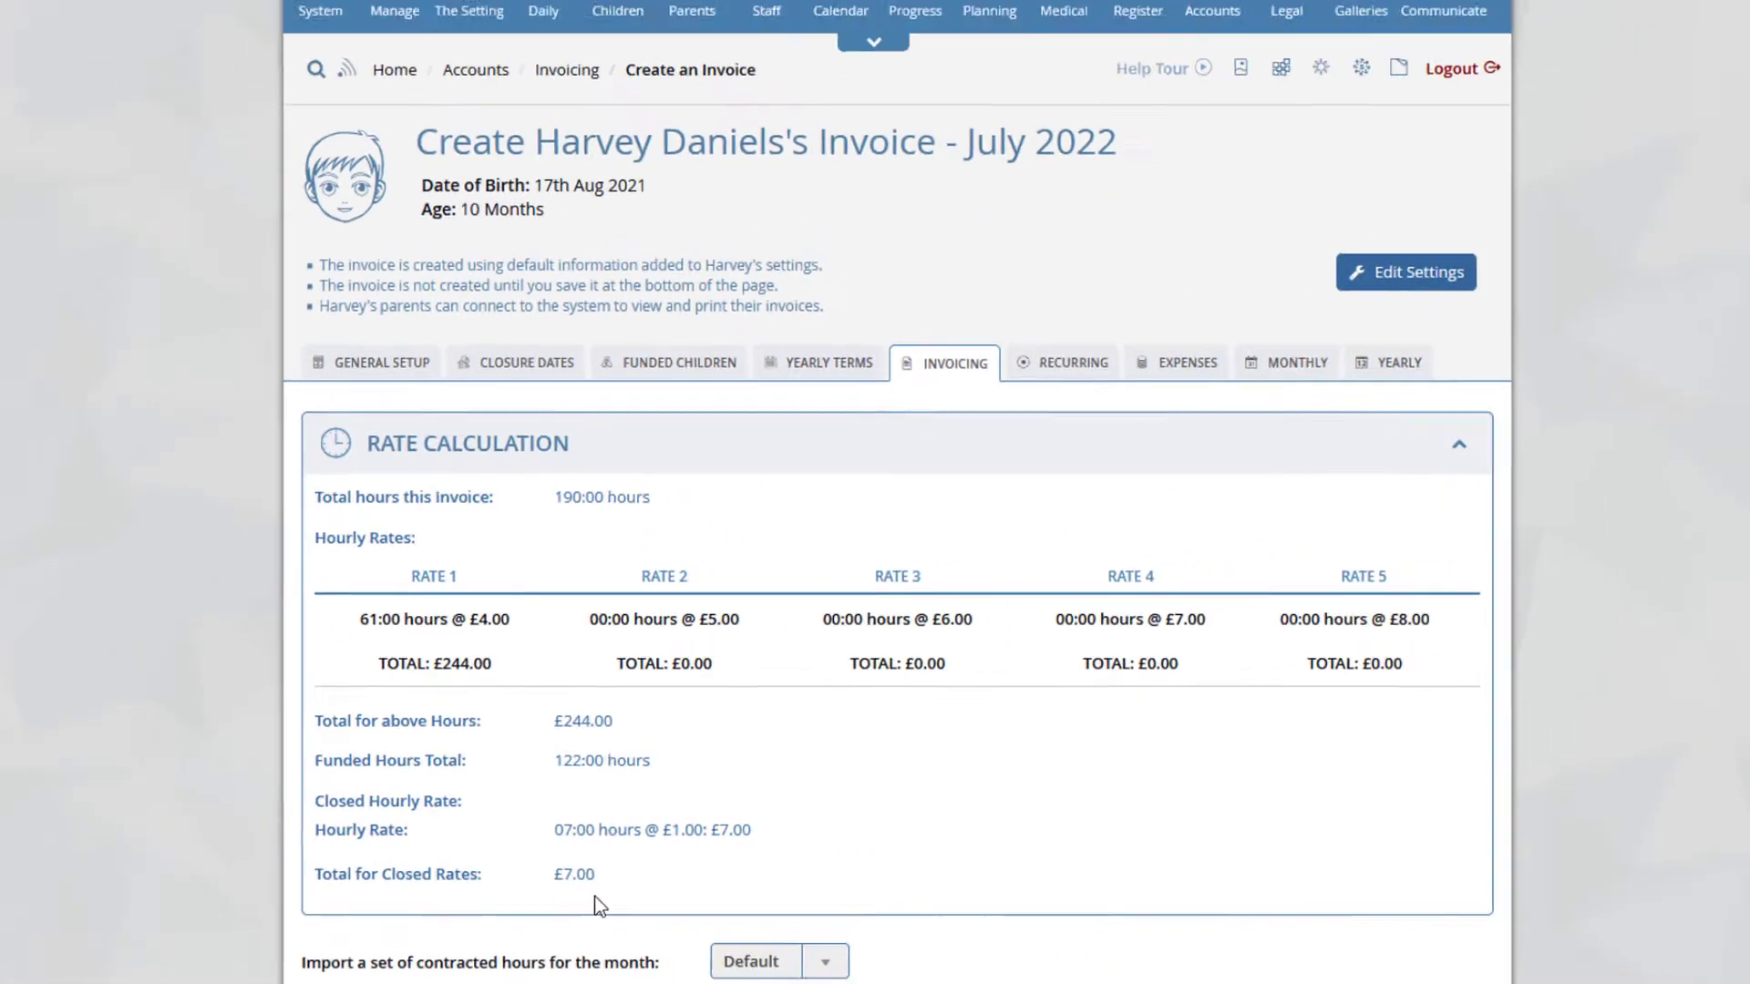
# - Change the Session 1 rate on the closed Tuesday 5 July to £1.00 in the invoice calendar and apply it
pyautogui.scroll(-5, 893, 602)
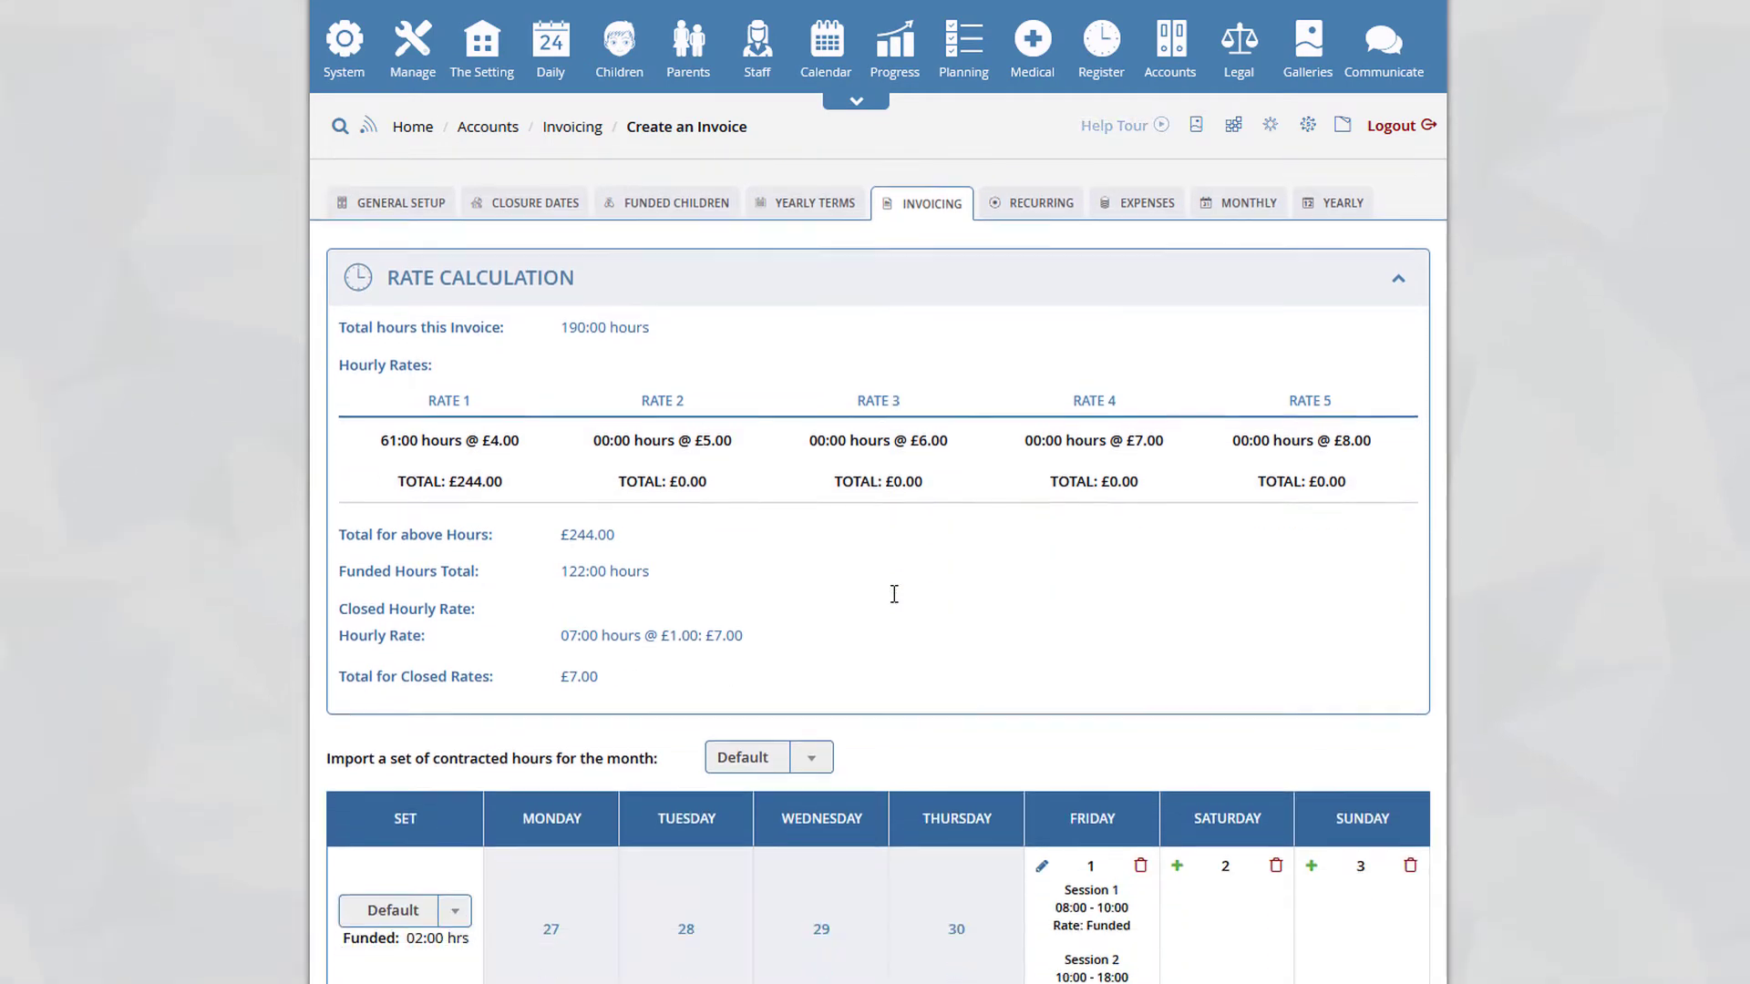
pyautogui.scroll(-4, 897, 603)
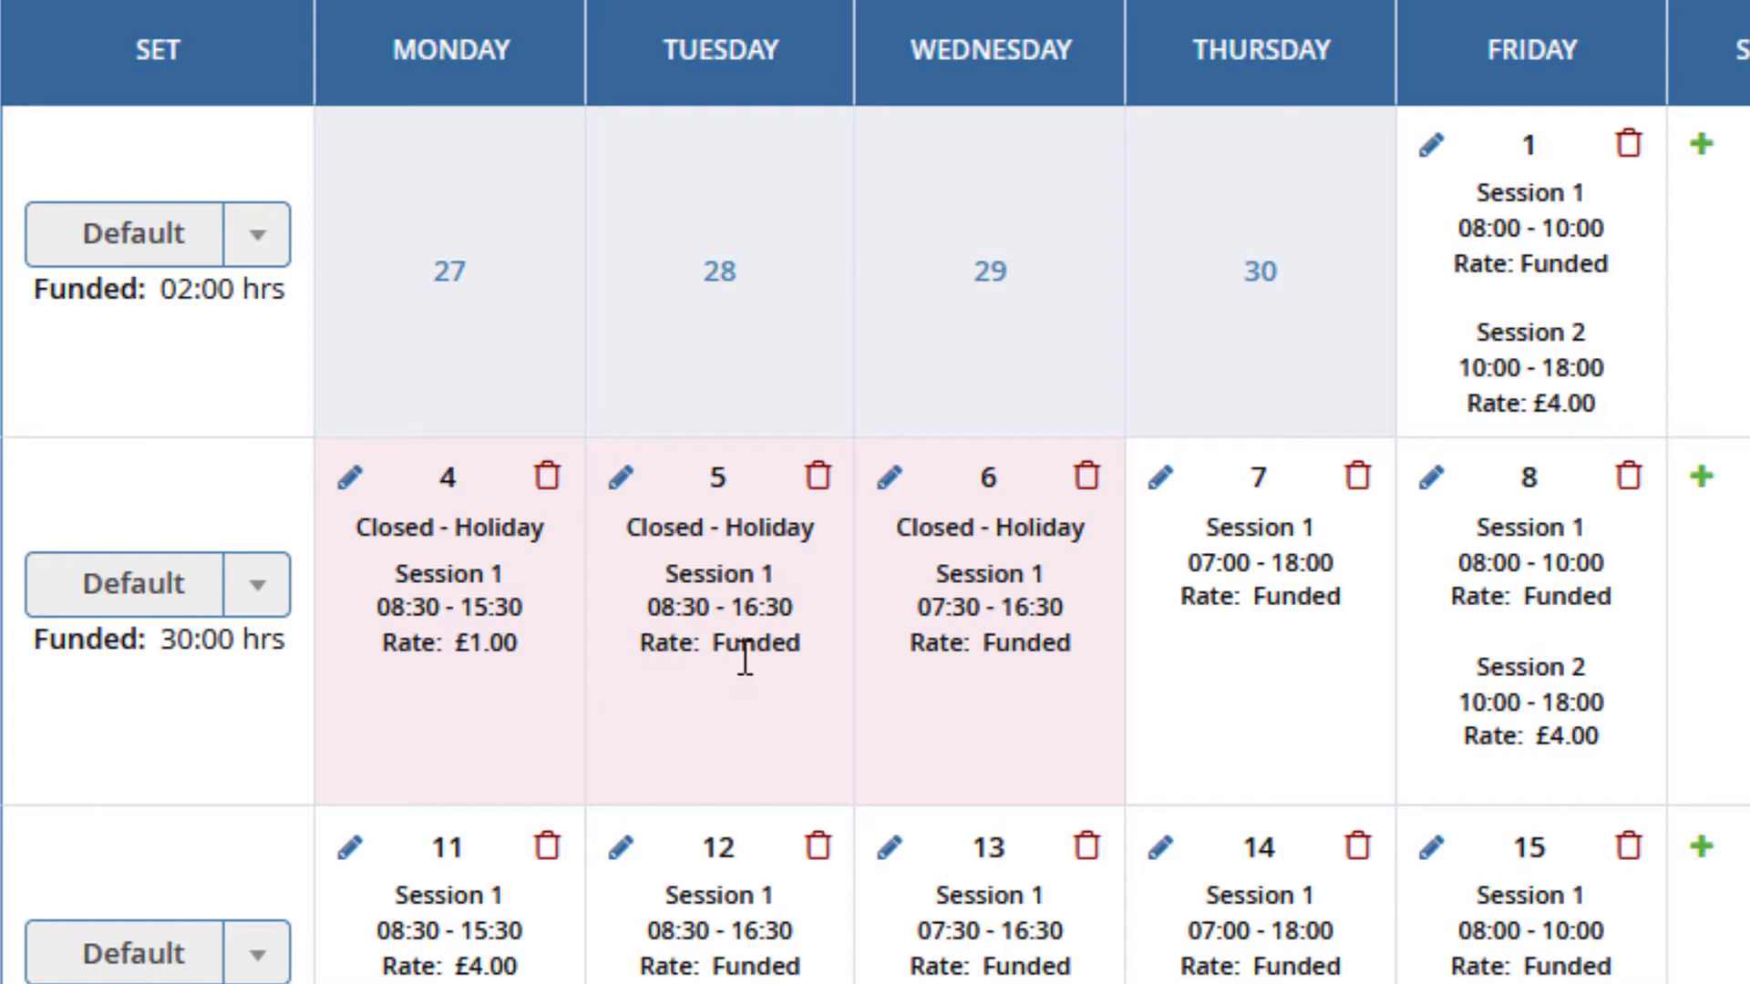
pyautogui.click(621, 478)
pyautogui.click(674, 861)
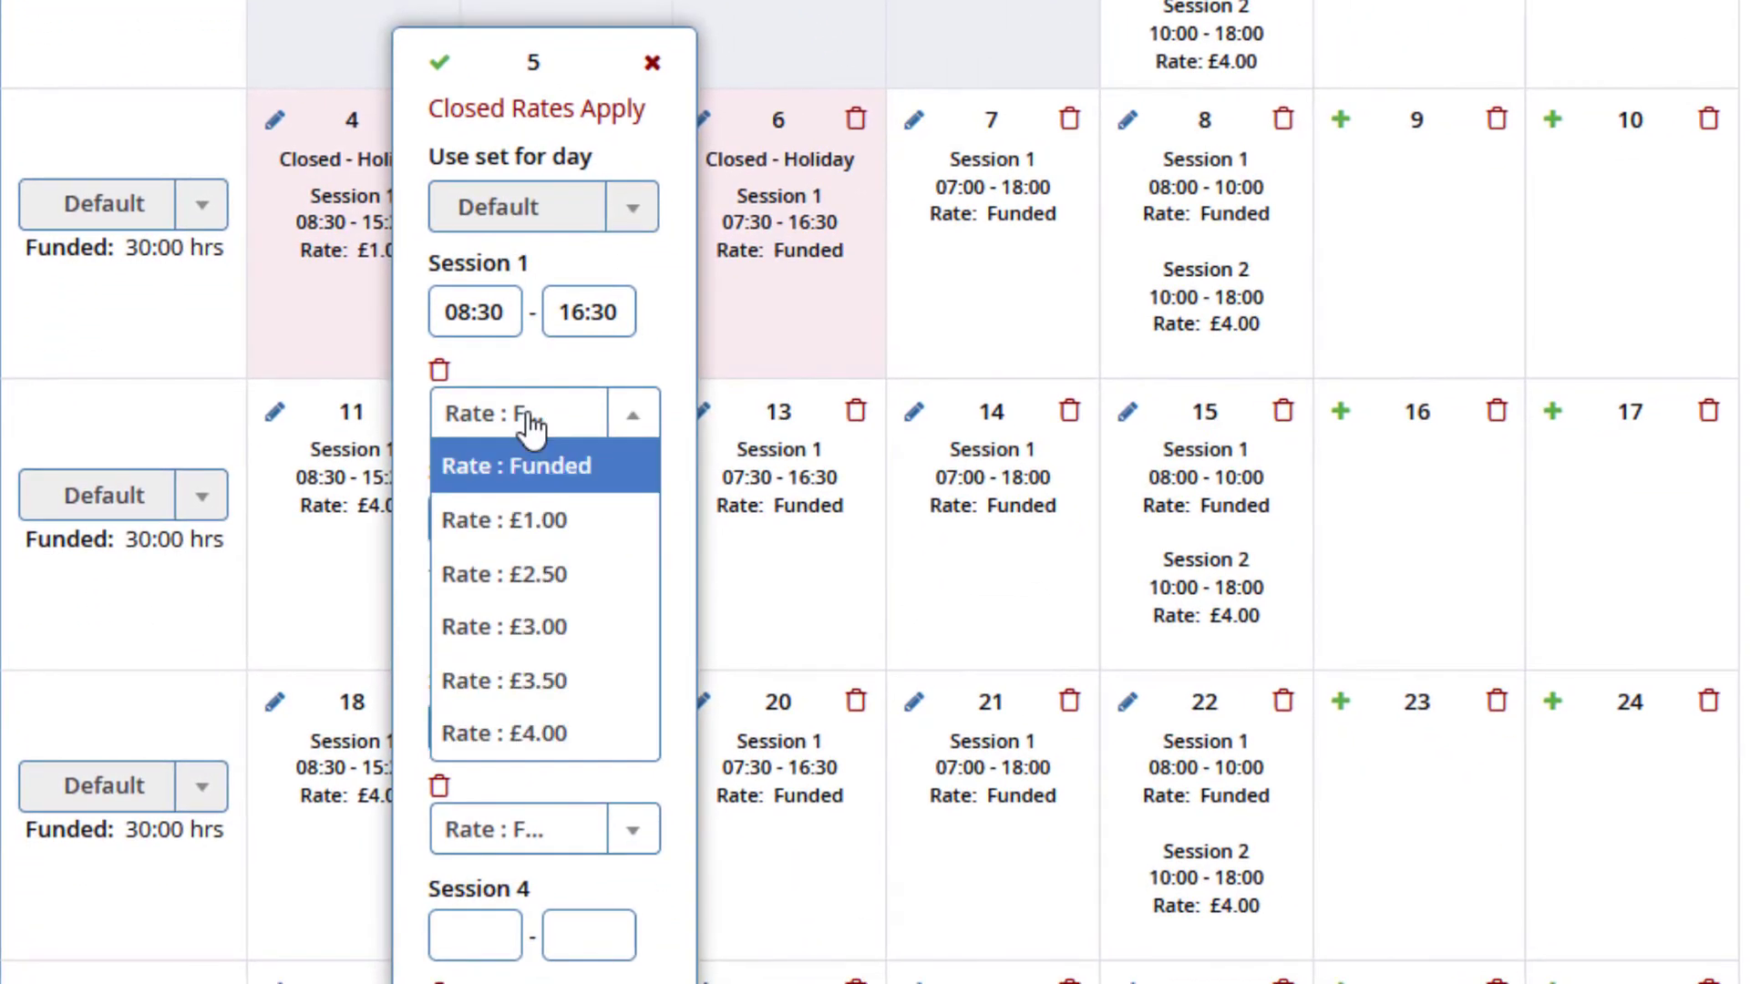
pyautogui.click(543, 534)
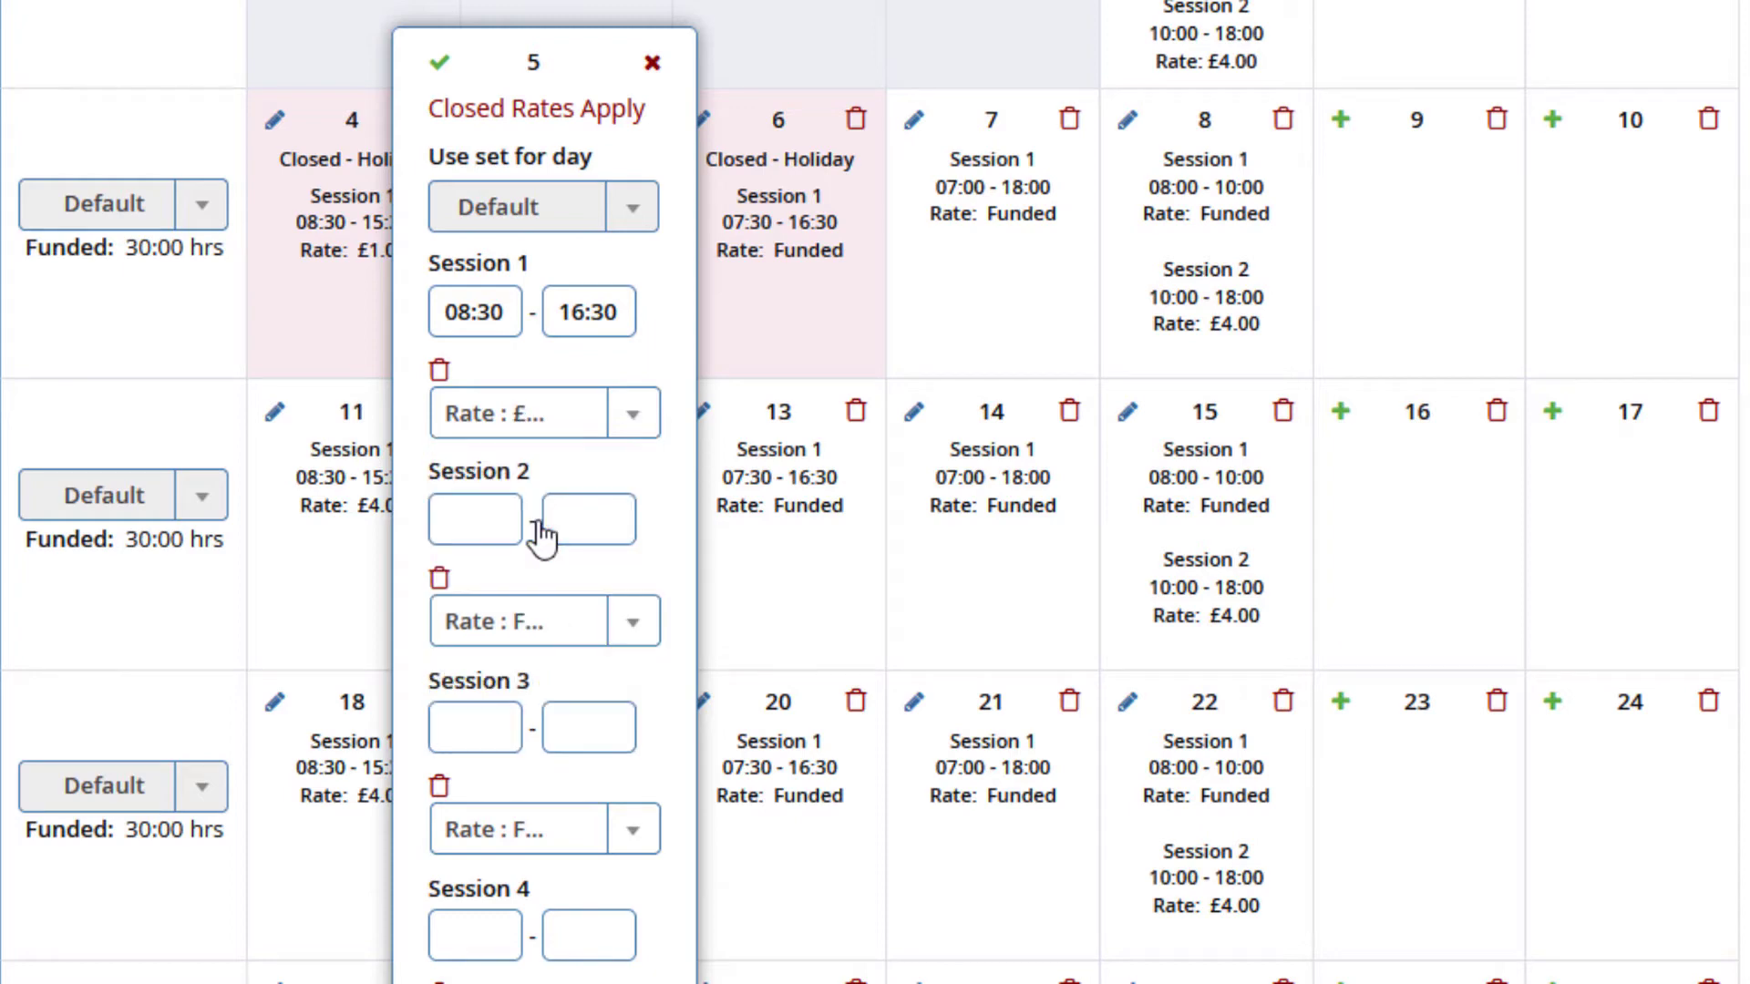
pyautogui.click(440, 65)
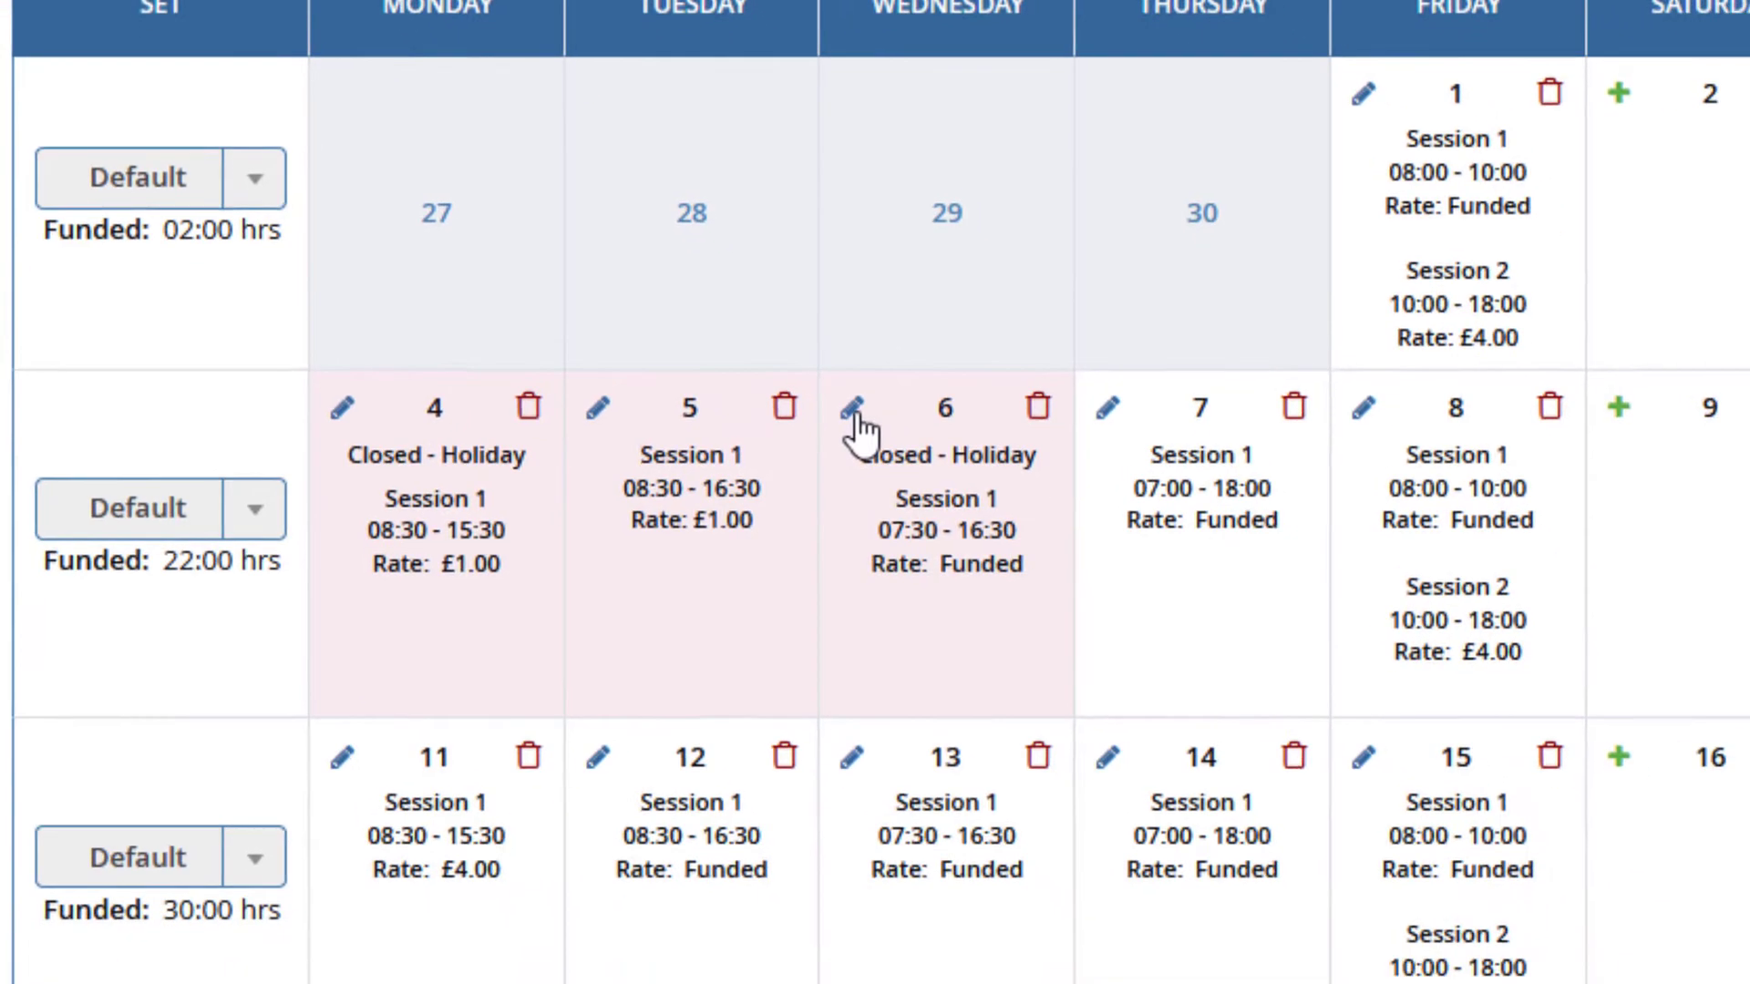
# - Change the Session 1 rate on the closed Wednesday 6 July to £1.00 and apply it
pyautogui.click(889, 478)
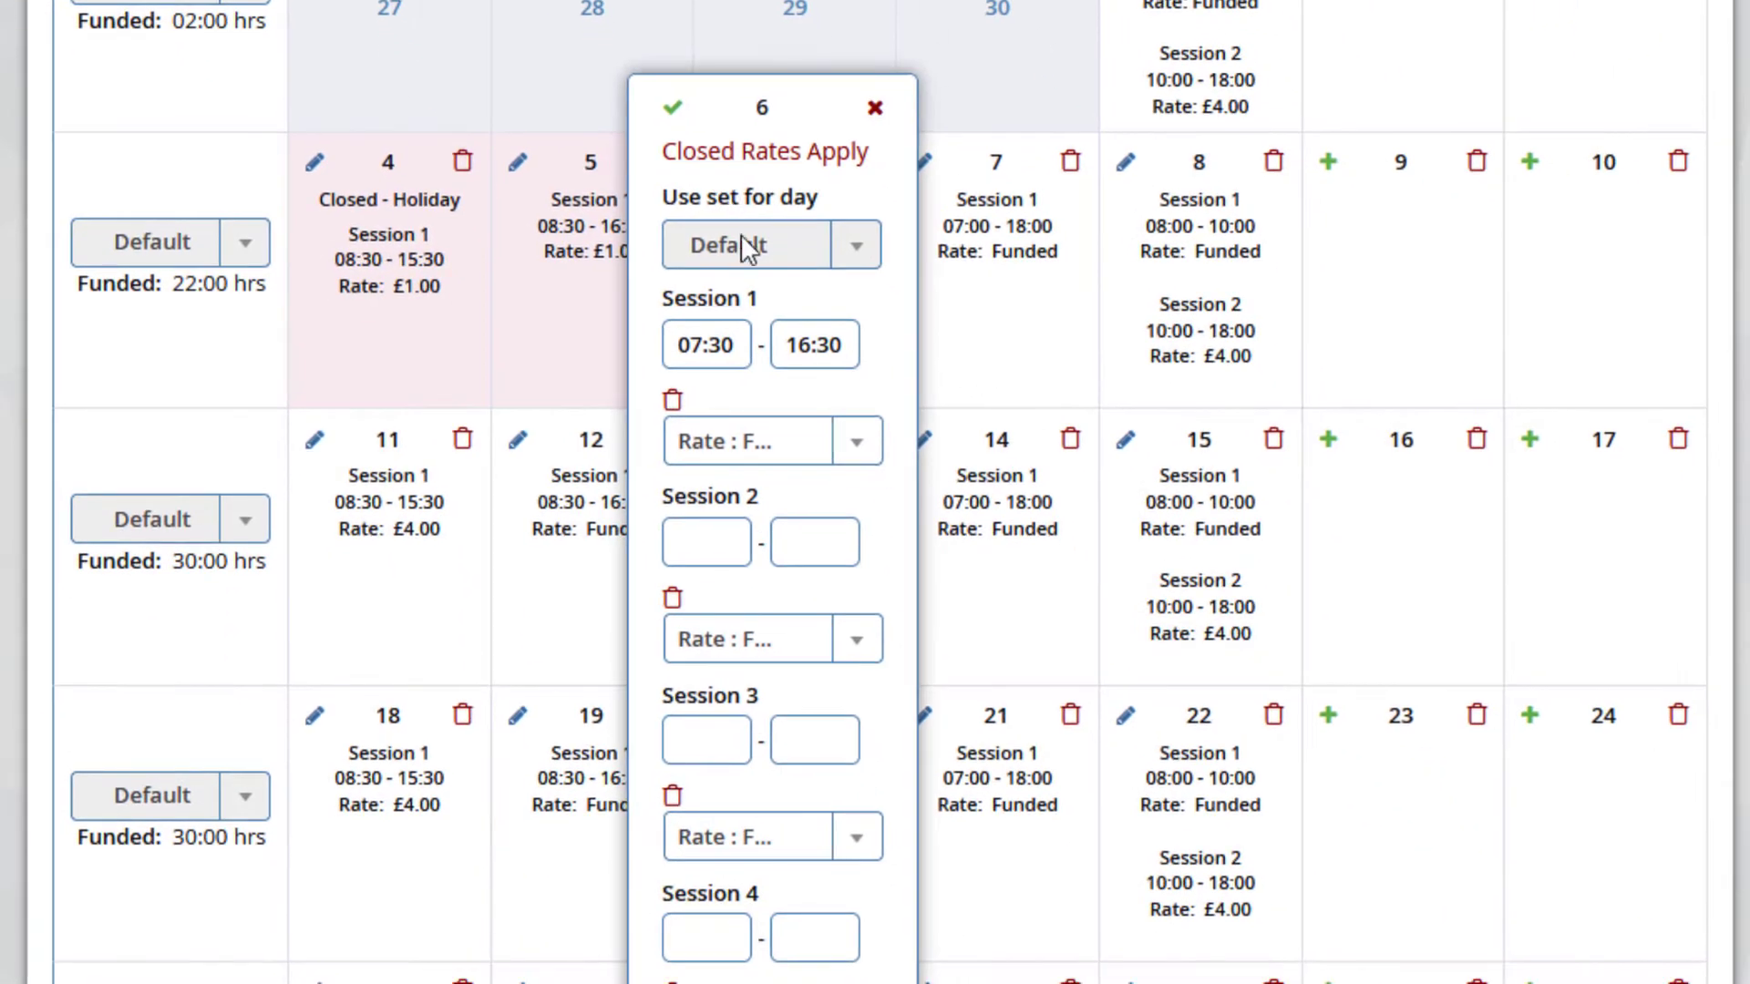
pyautogui.click(739, 469)
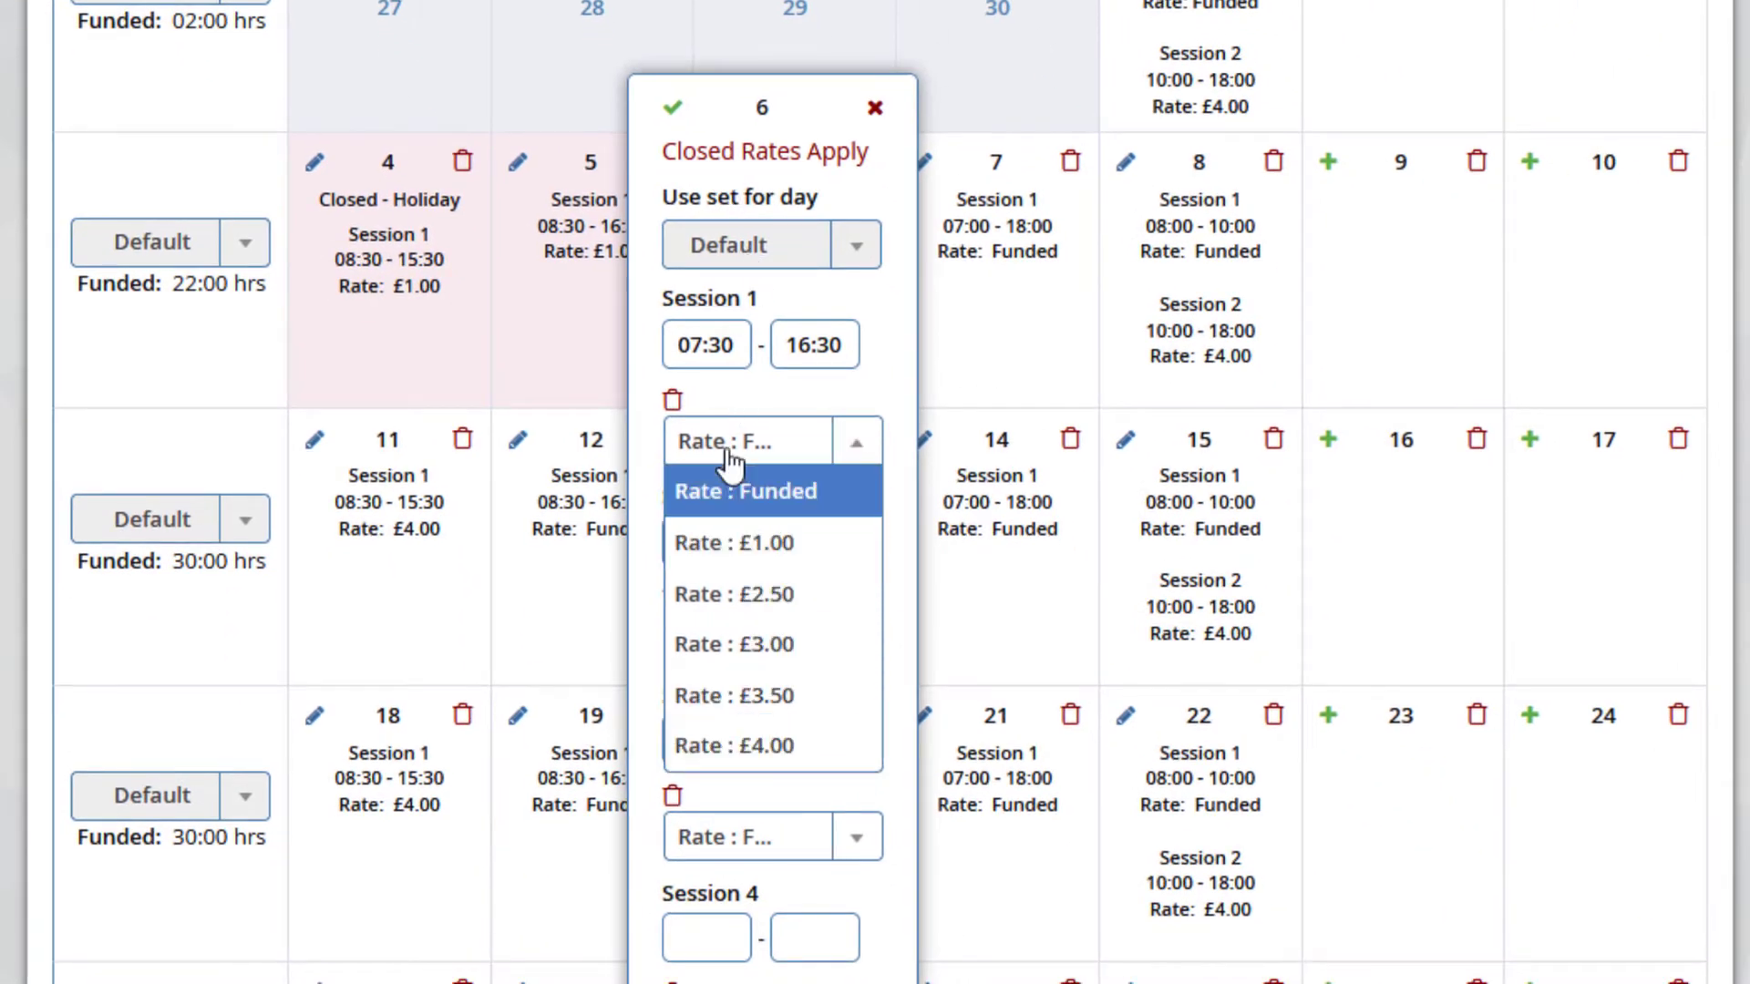
pyautogui.click(816, 551)
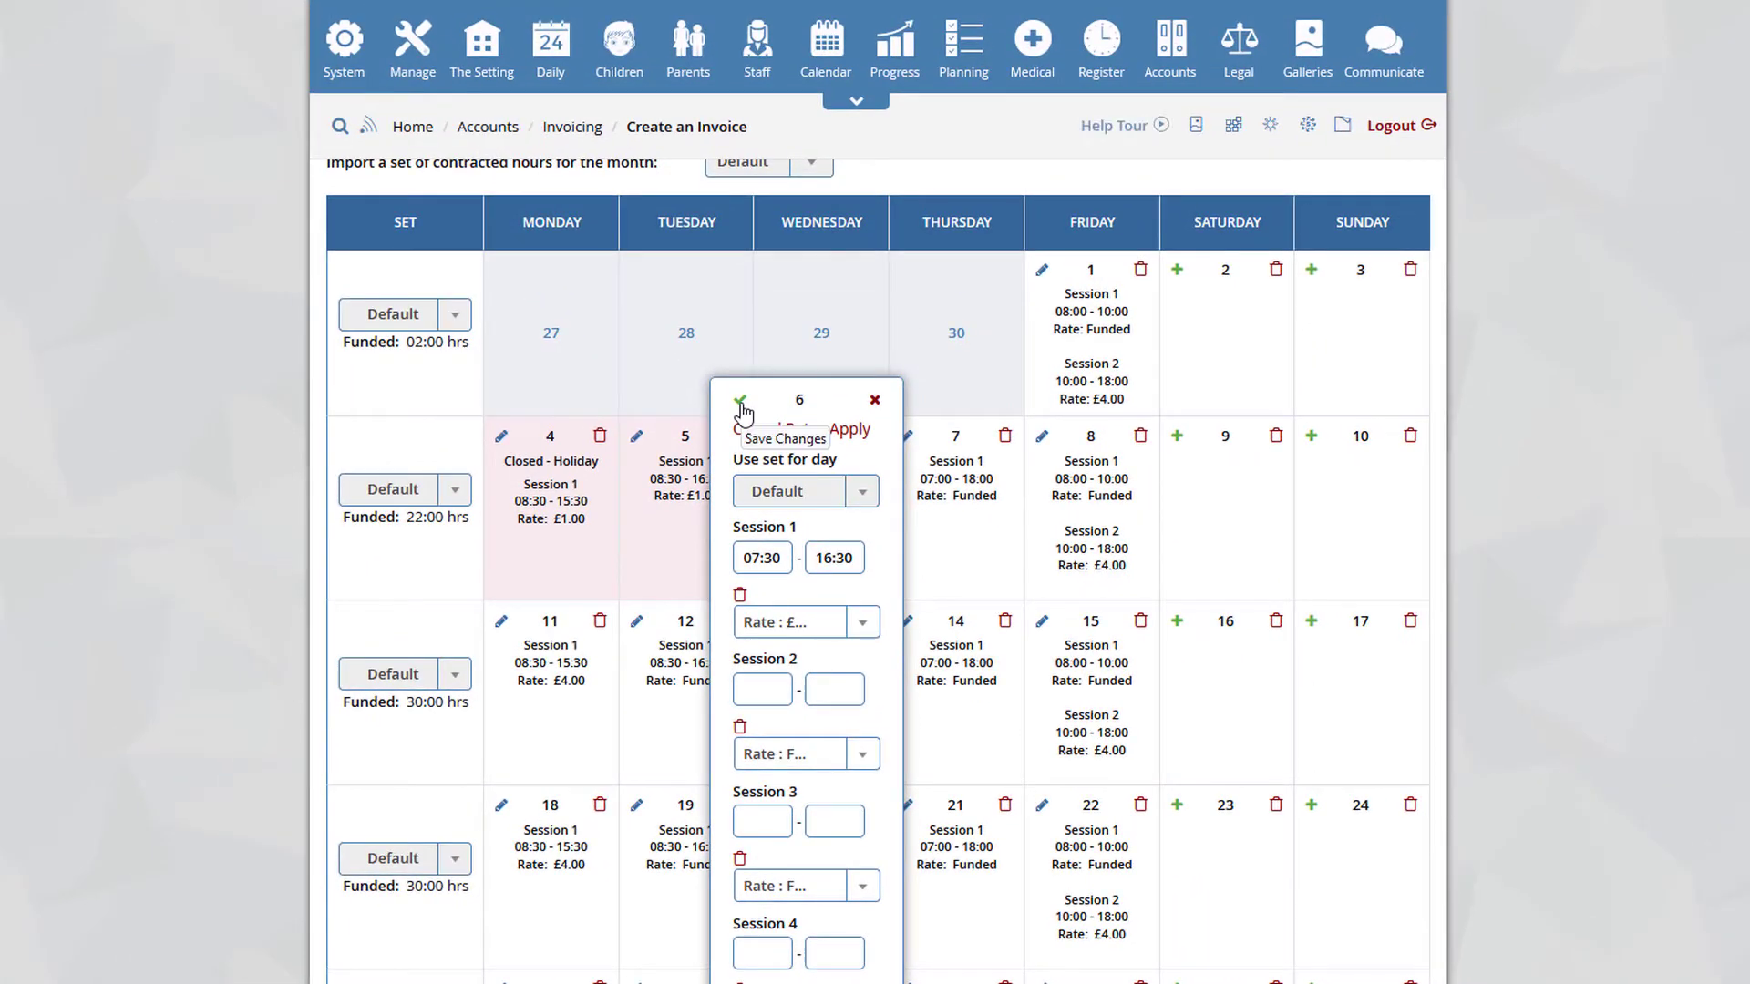
pyautogui.click(740, 402)
pyautogui.scroll(6, 784, 565)
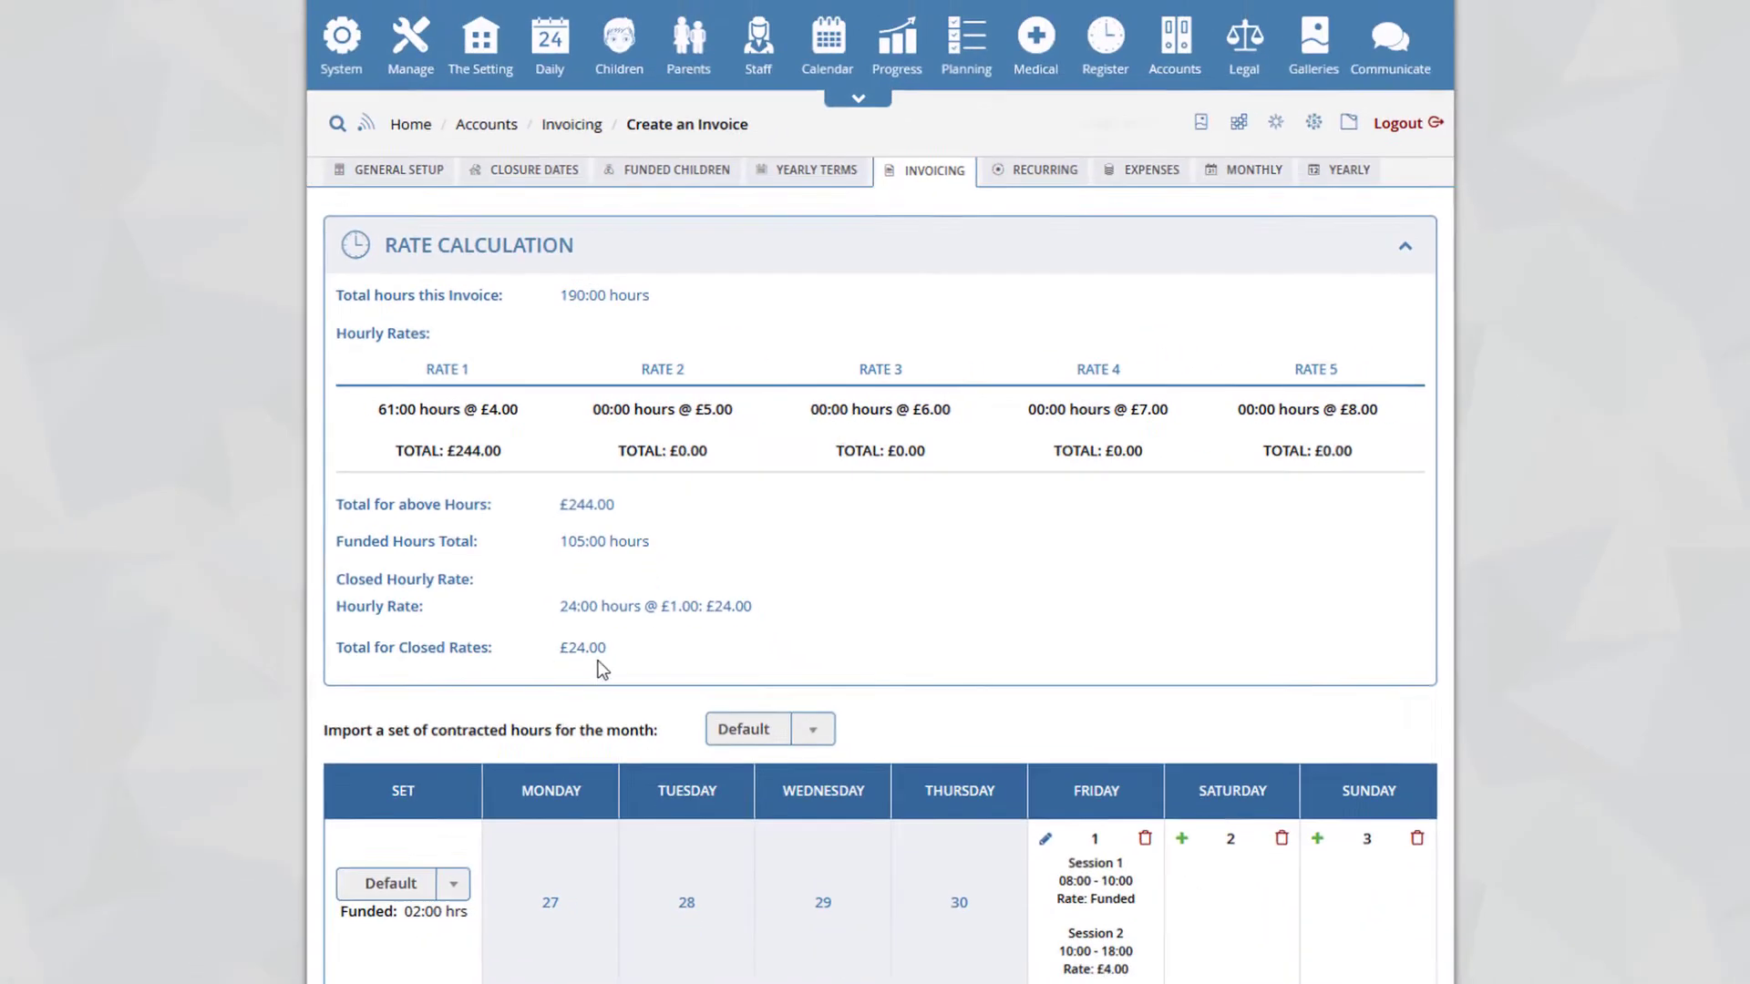
# - Change the Session 2 rate on Friday 8 July to Funded in the invoice calendar and apply it
pyautogui.scroll(-1, 829, 565)
pyautogui.scroll(-7, 828, 566)
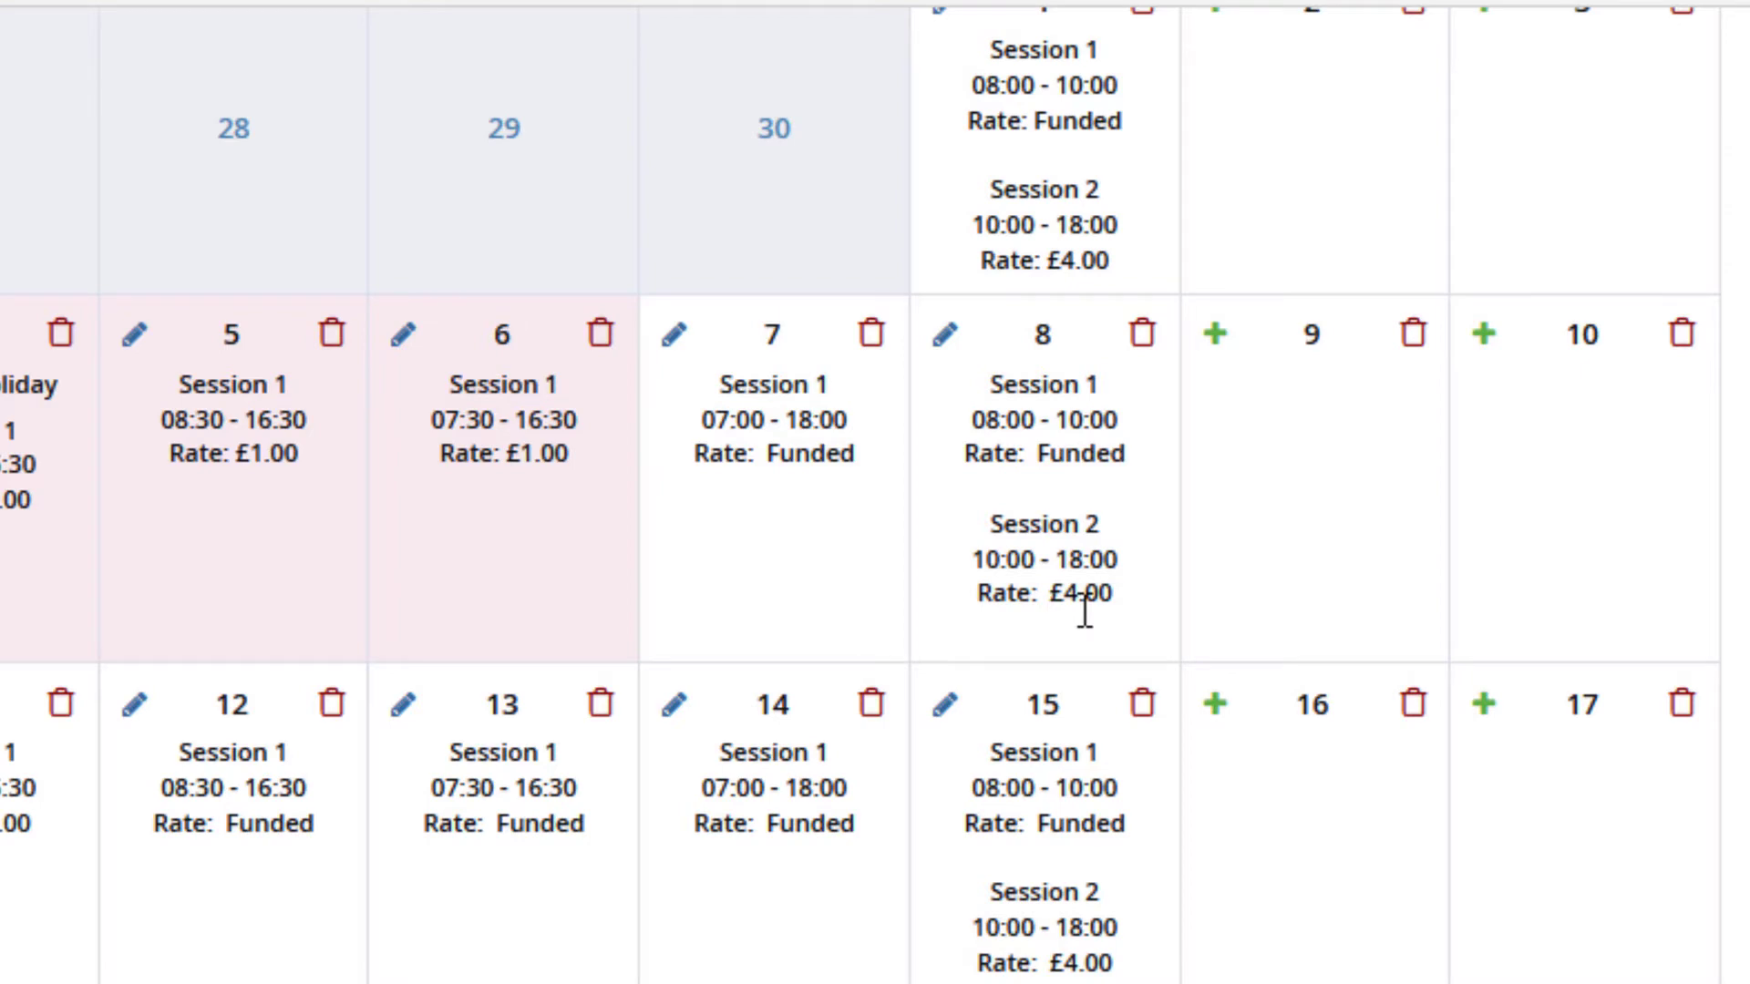
pyautogui.click(945, 335)
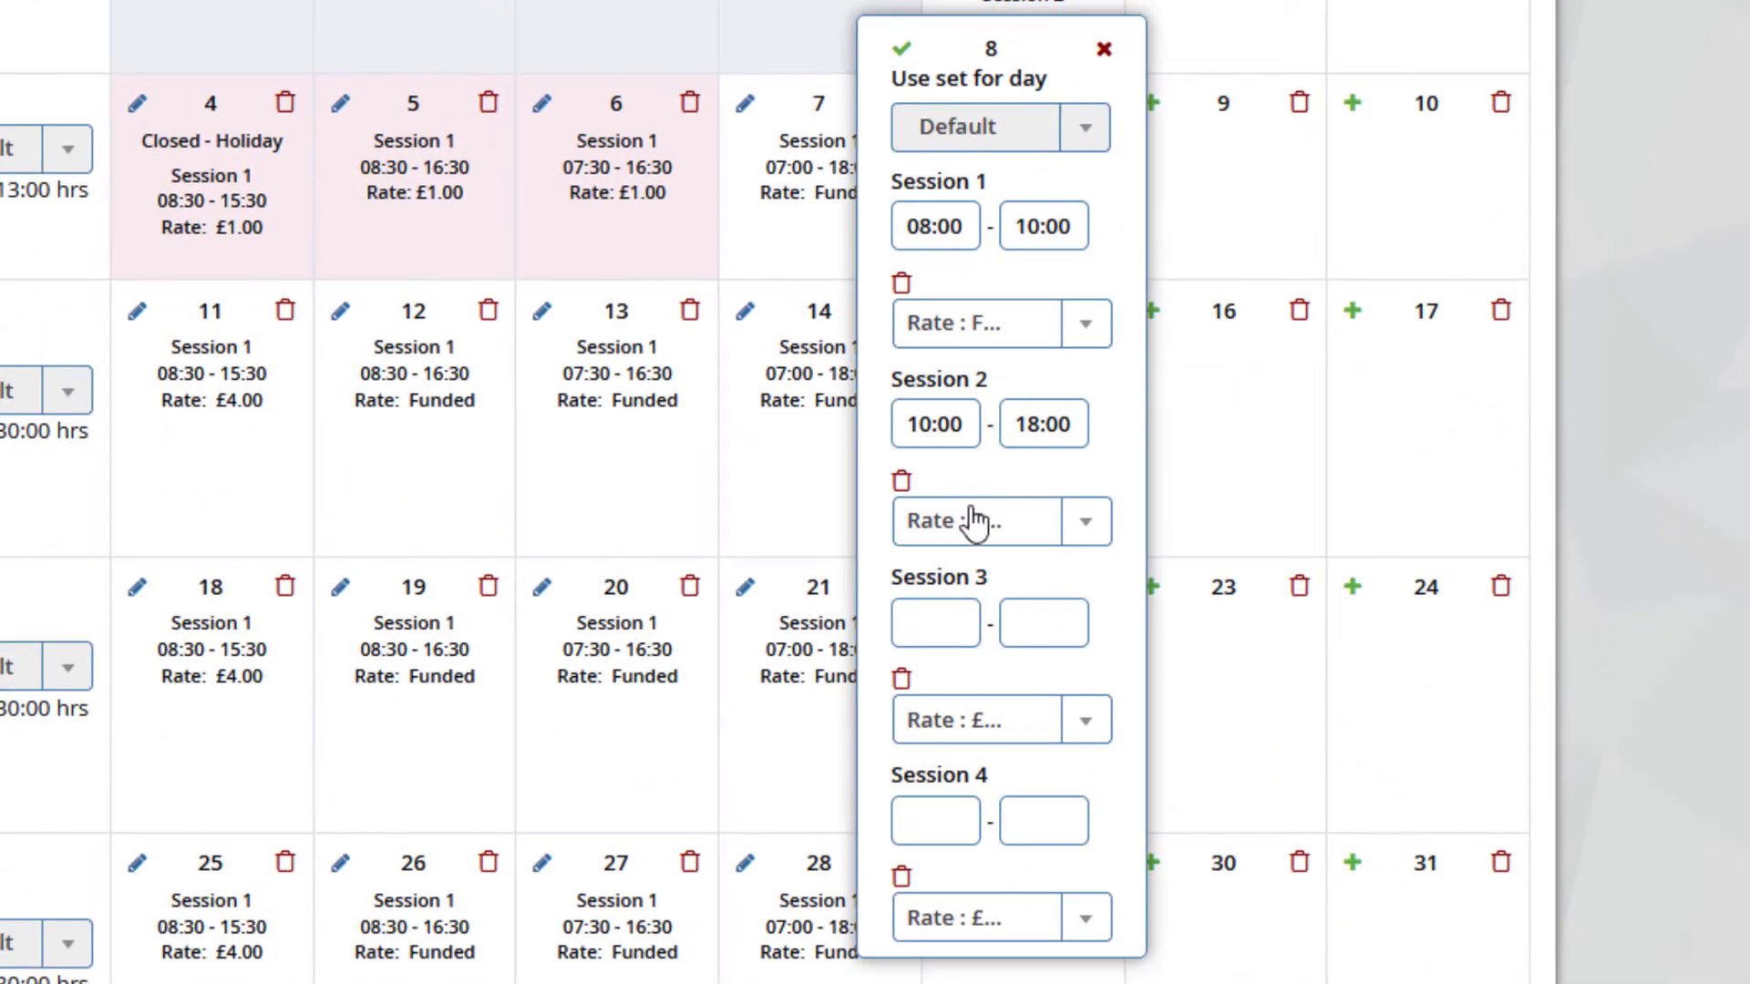
pyautogui.click(977, 527)
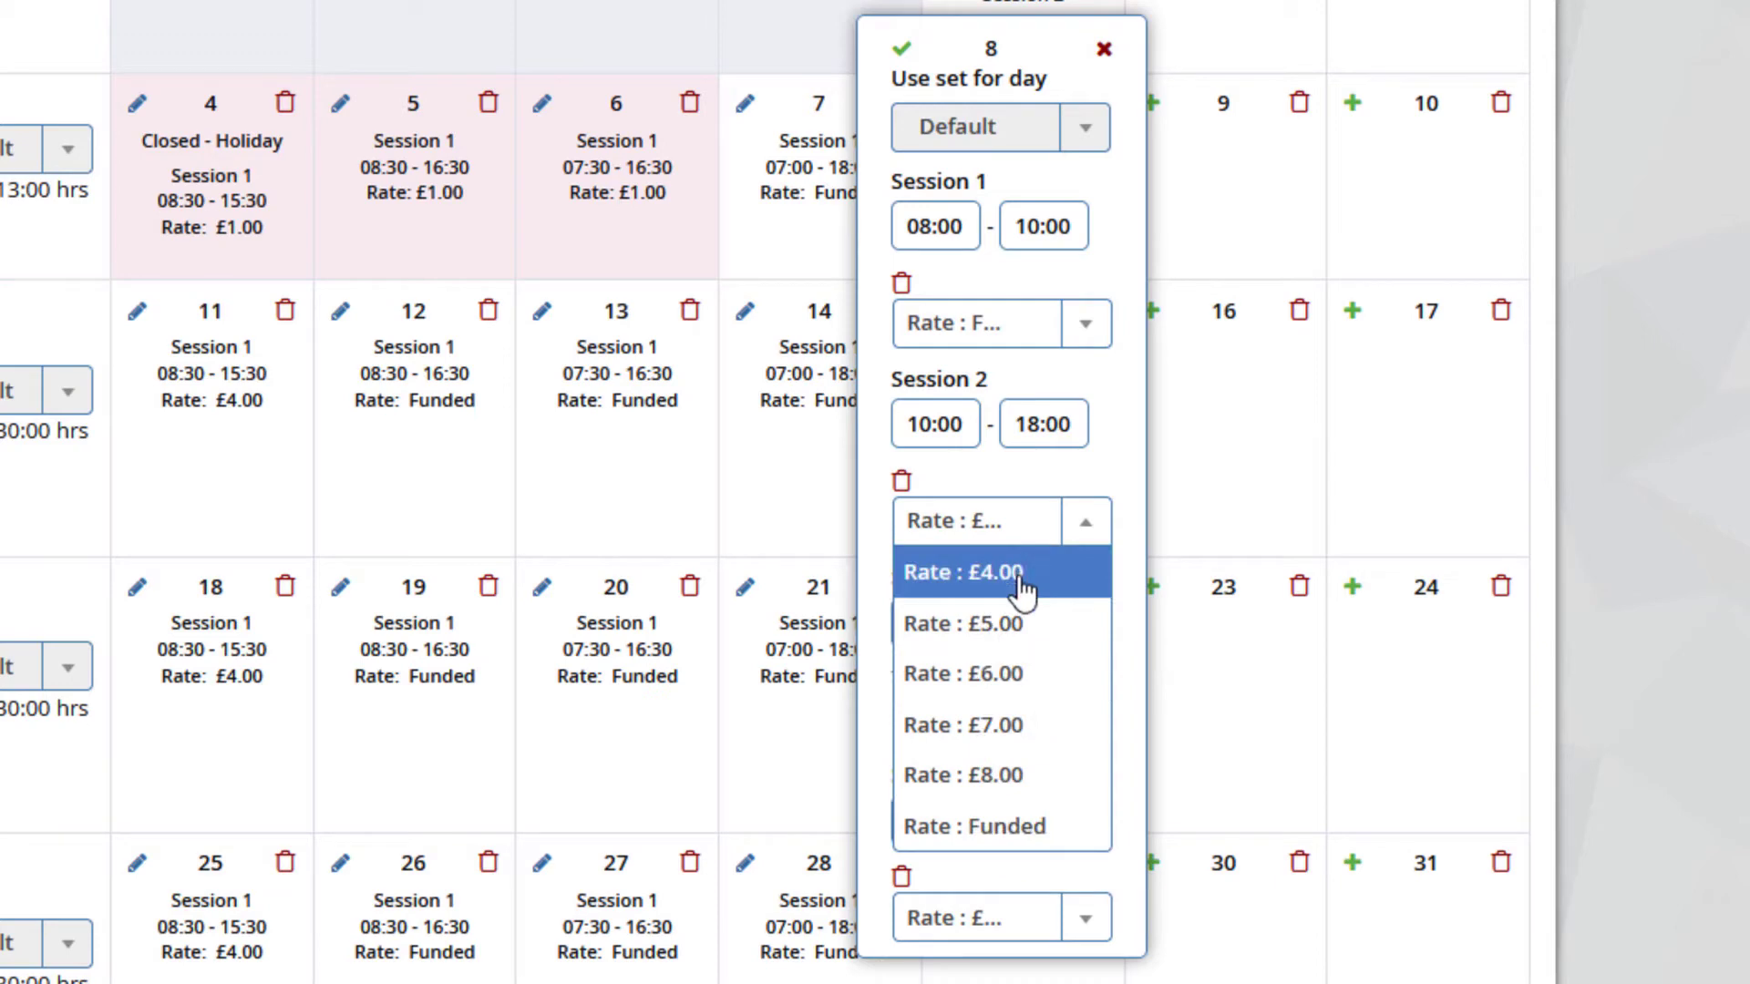
pyautogui.click(997, 830)
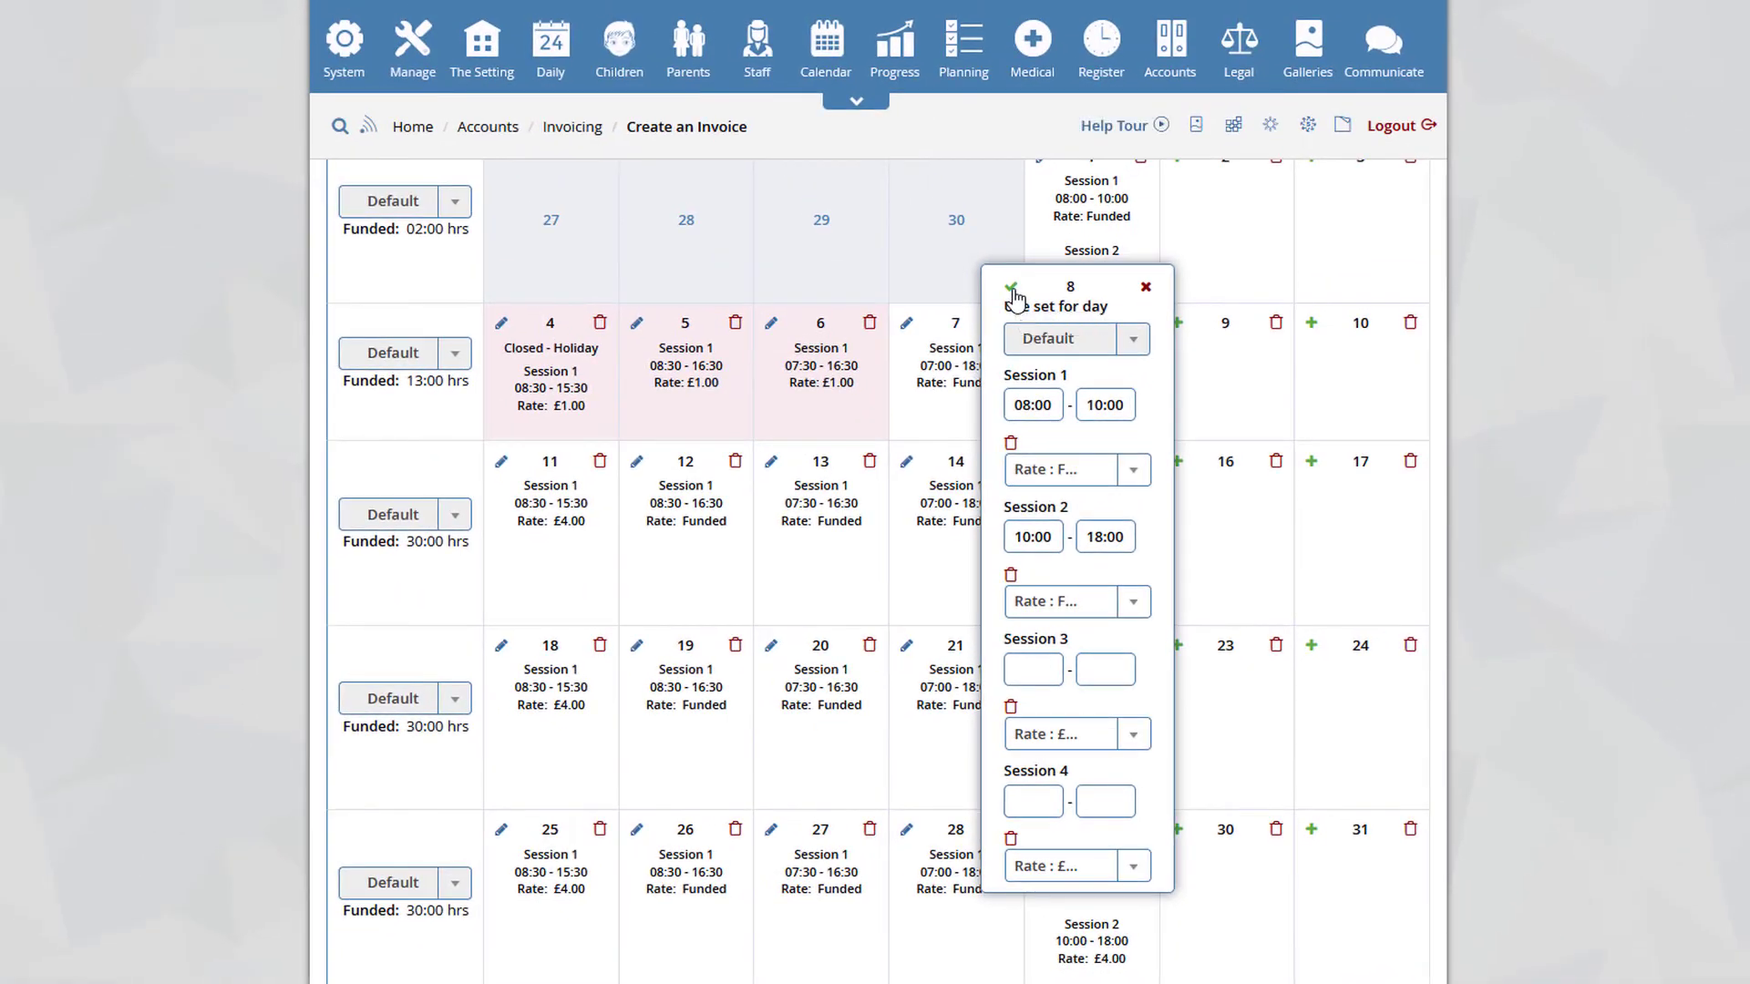
pyautogui.click(1012, 290)
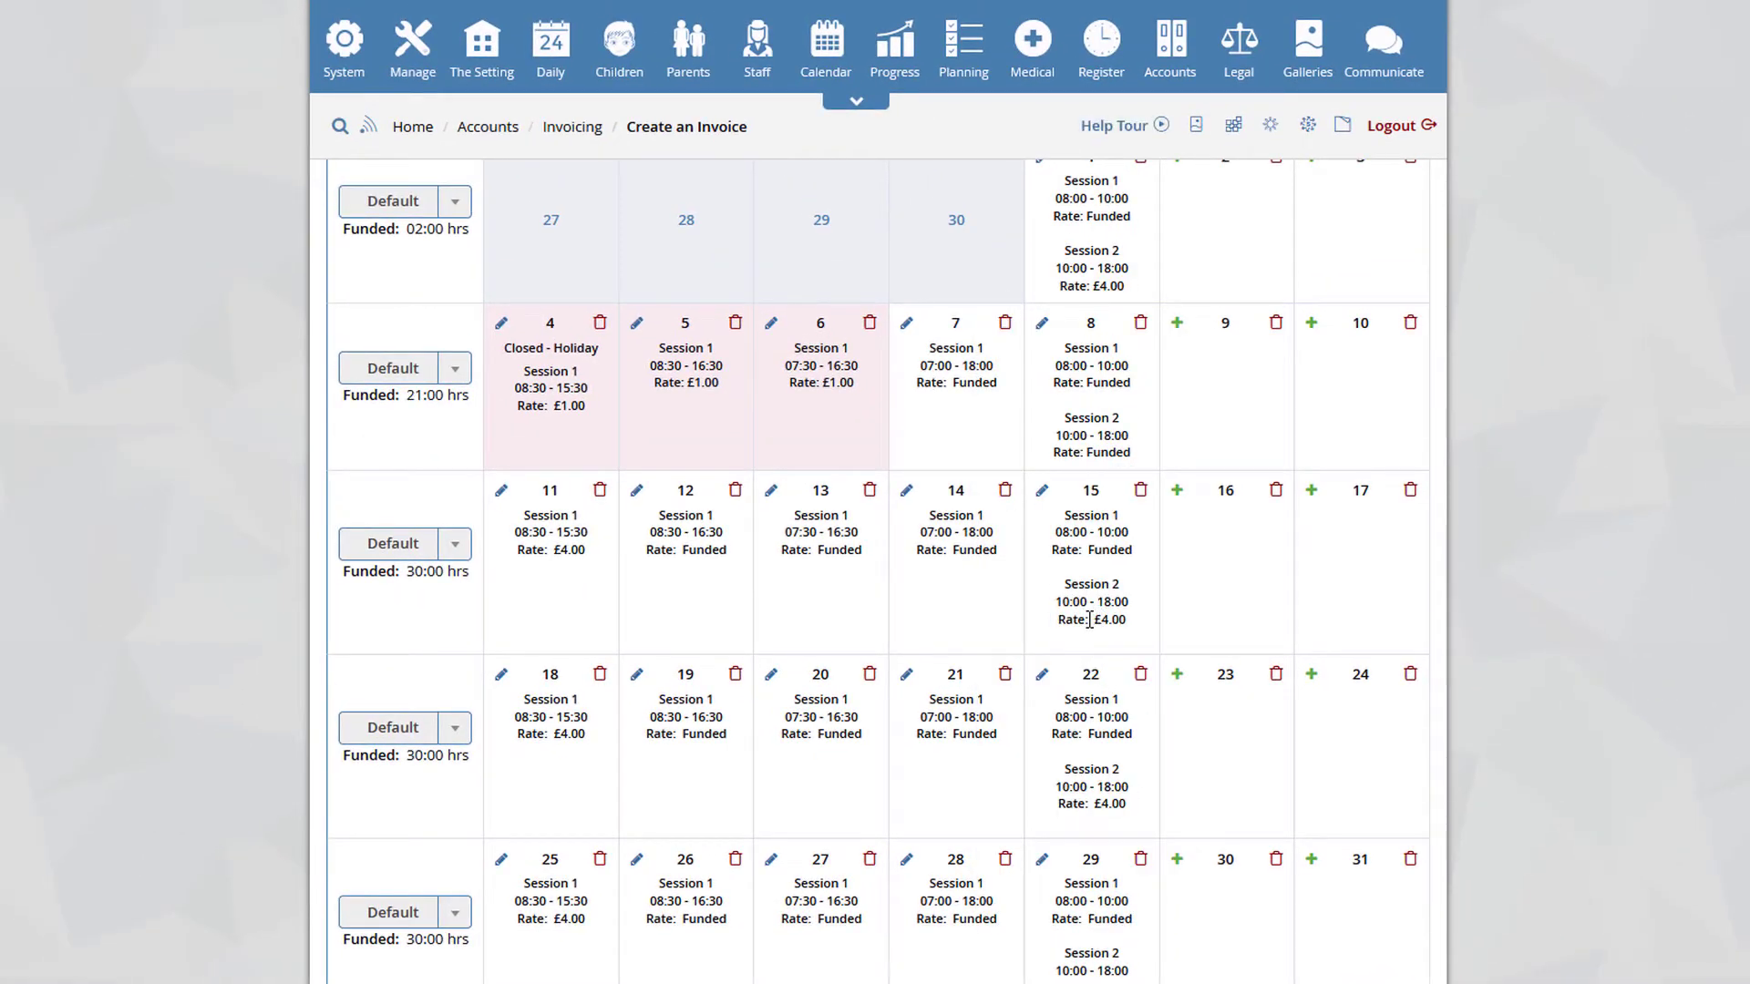
# - Set the Session 2 rate on Friday 15 July to Funded and apply it
pyautogui.click(1041, 495)
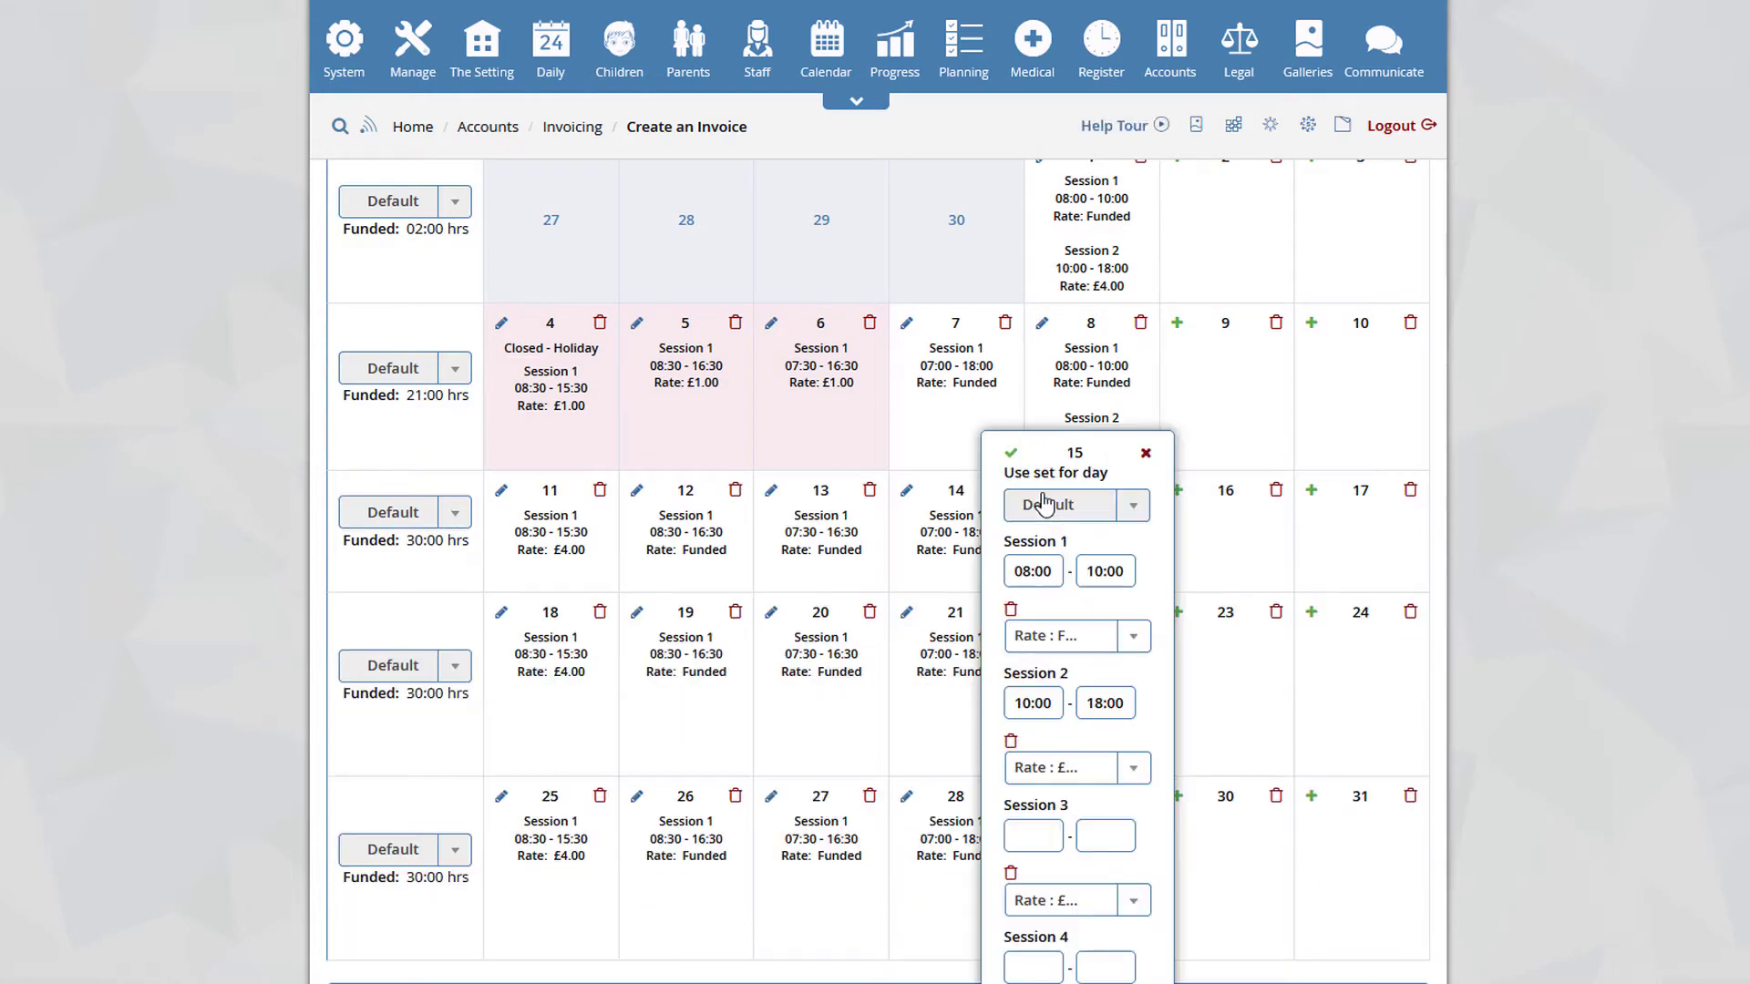
pyautogui.click(1062, 767)
pyautogui.click(1069, 736)
pyautogui.click(1011, 453)
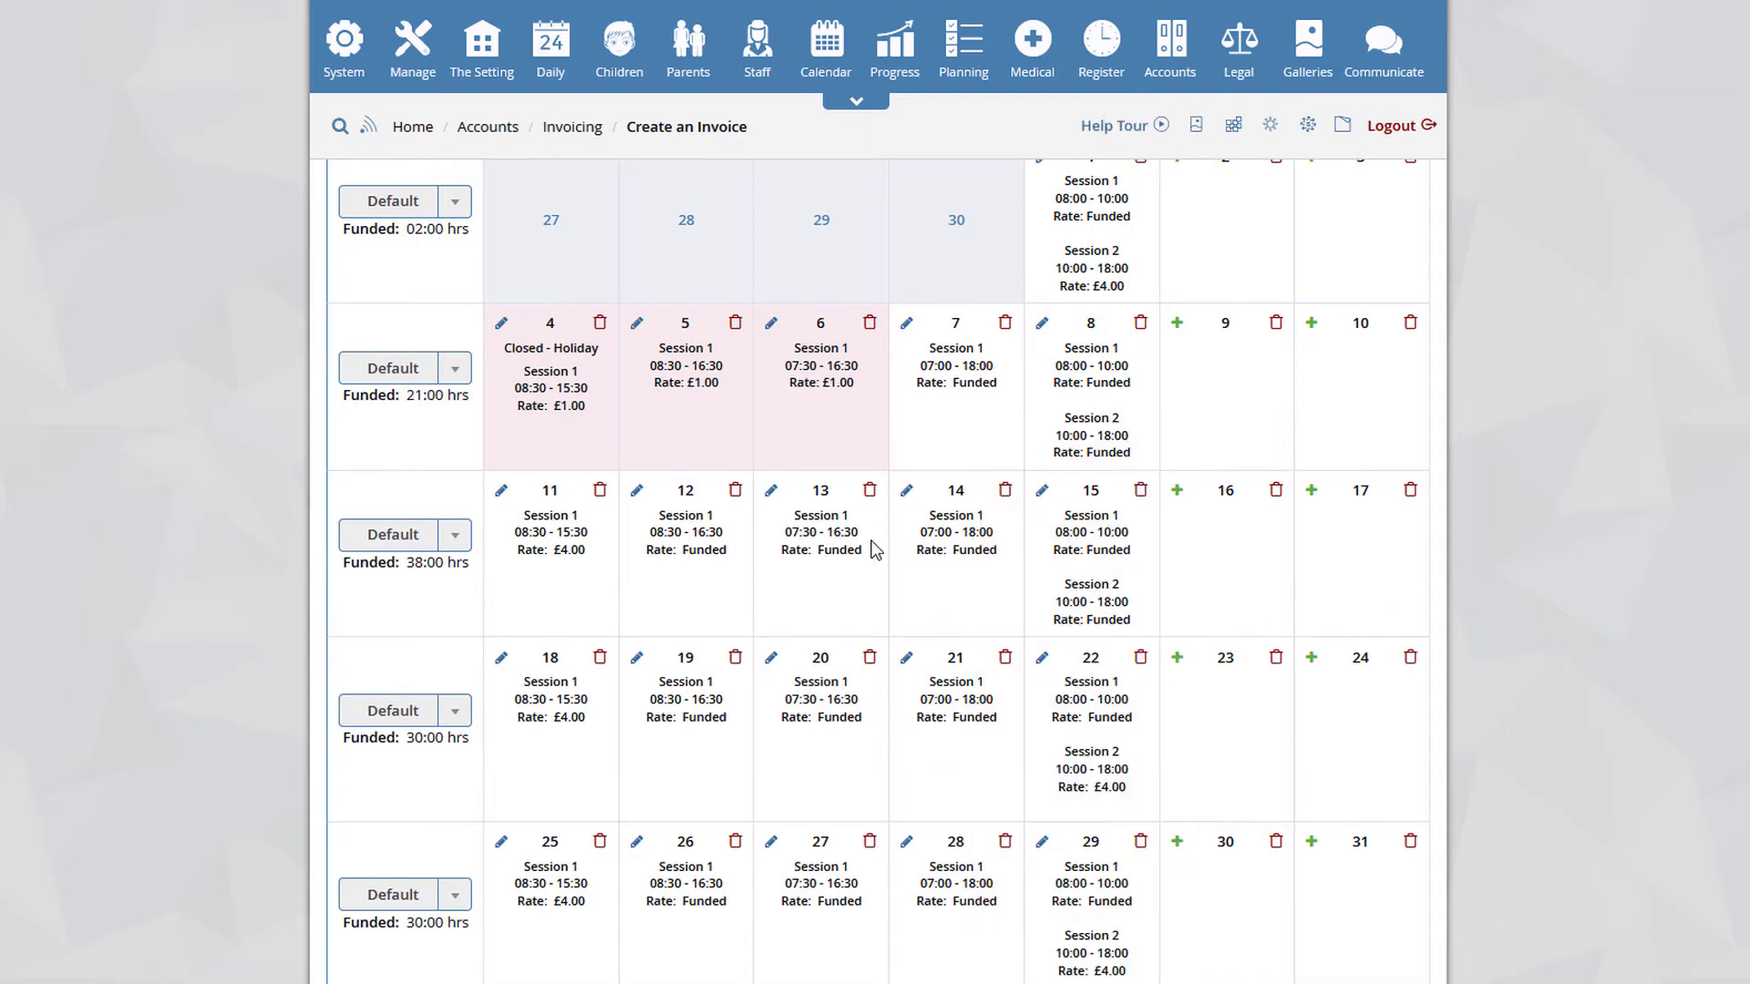
# - Check the invoice's rate calculation and view the Thursday 14 July session settings without changing them
pyautogui.scroll(5, 1014, 468)
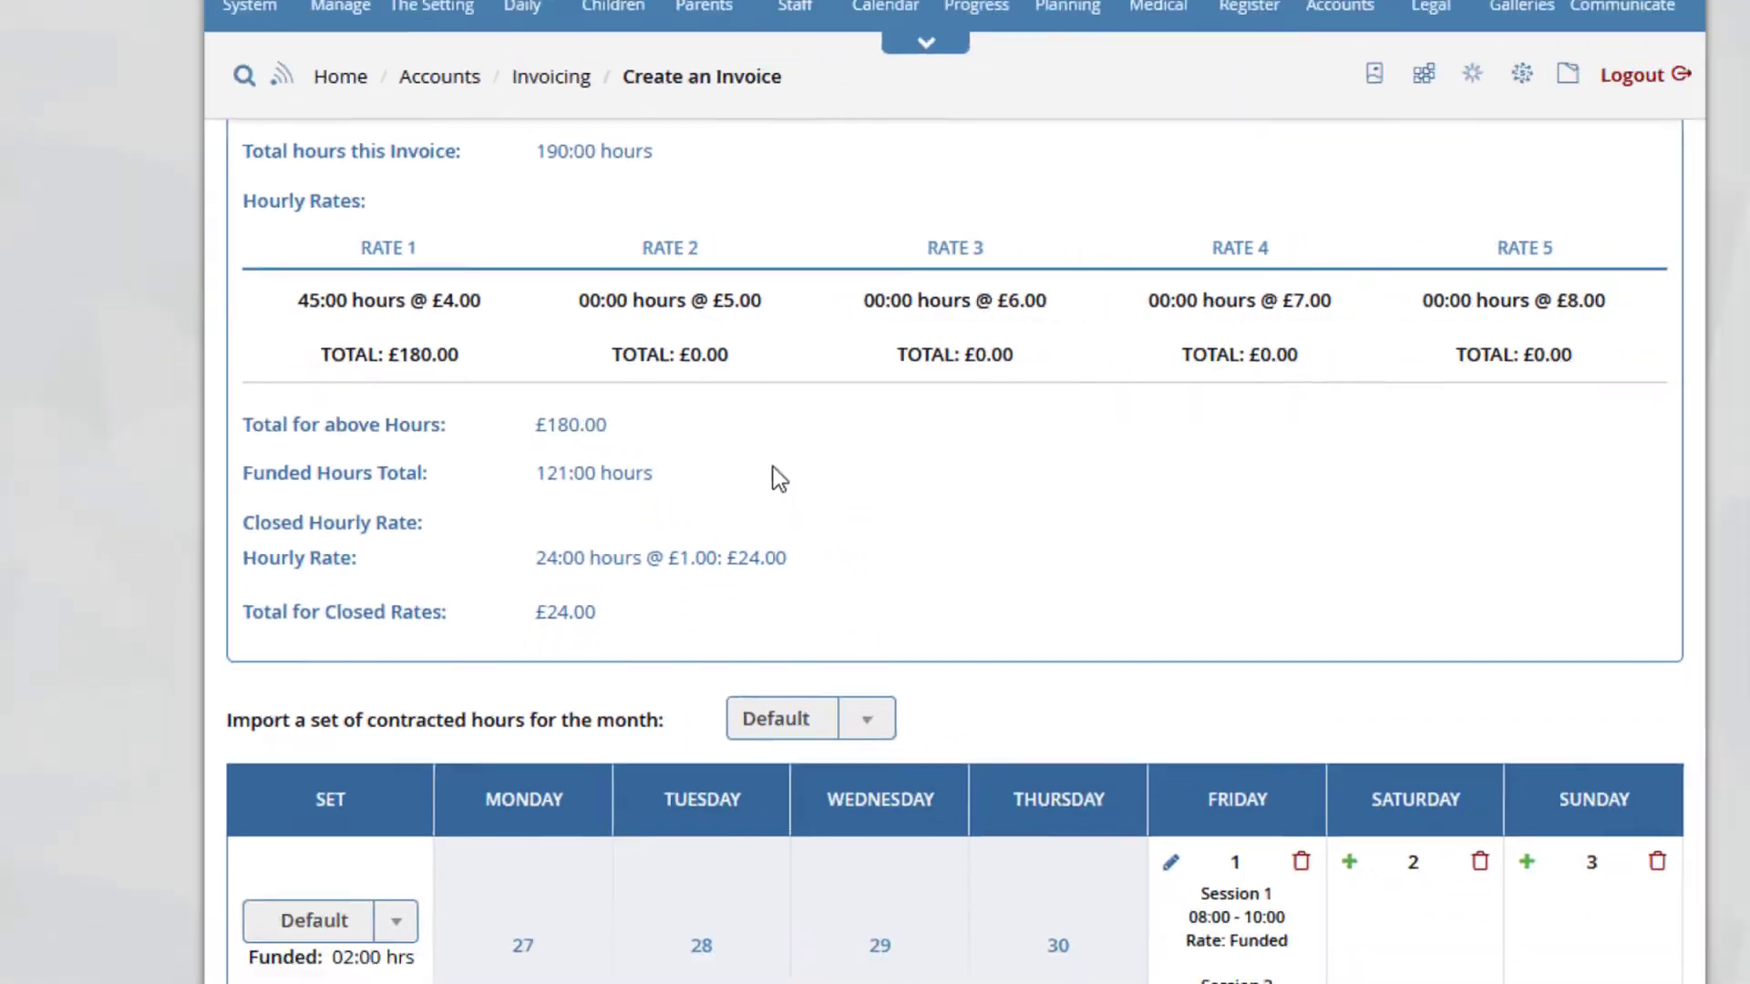
pyautogui.scroll(-5, 1048, 562)
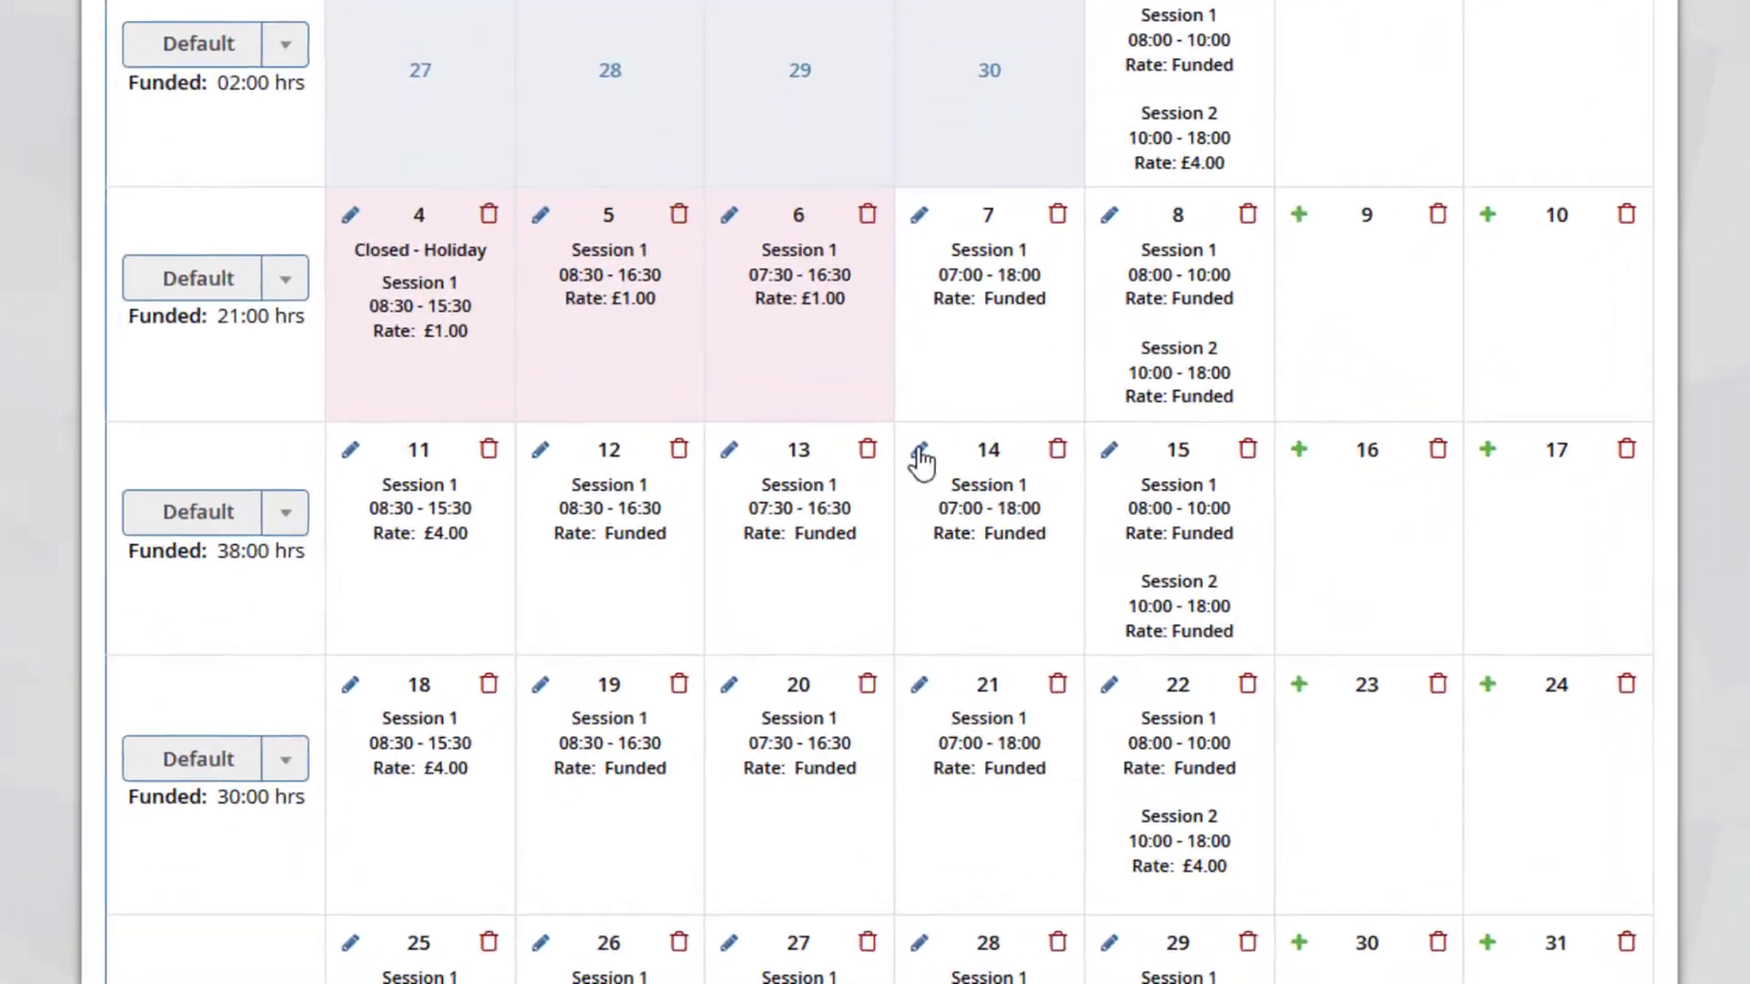
pyautogui.click(919, 450)
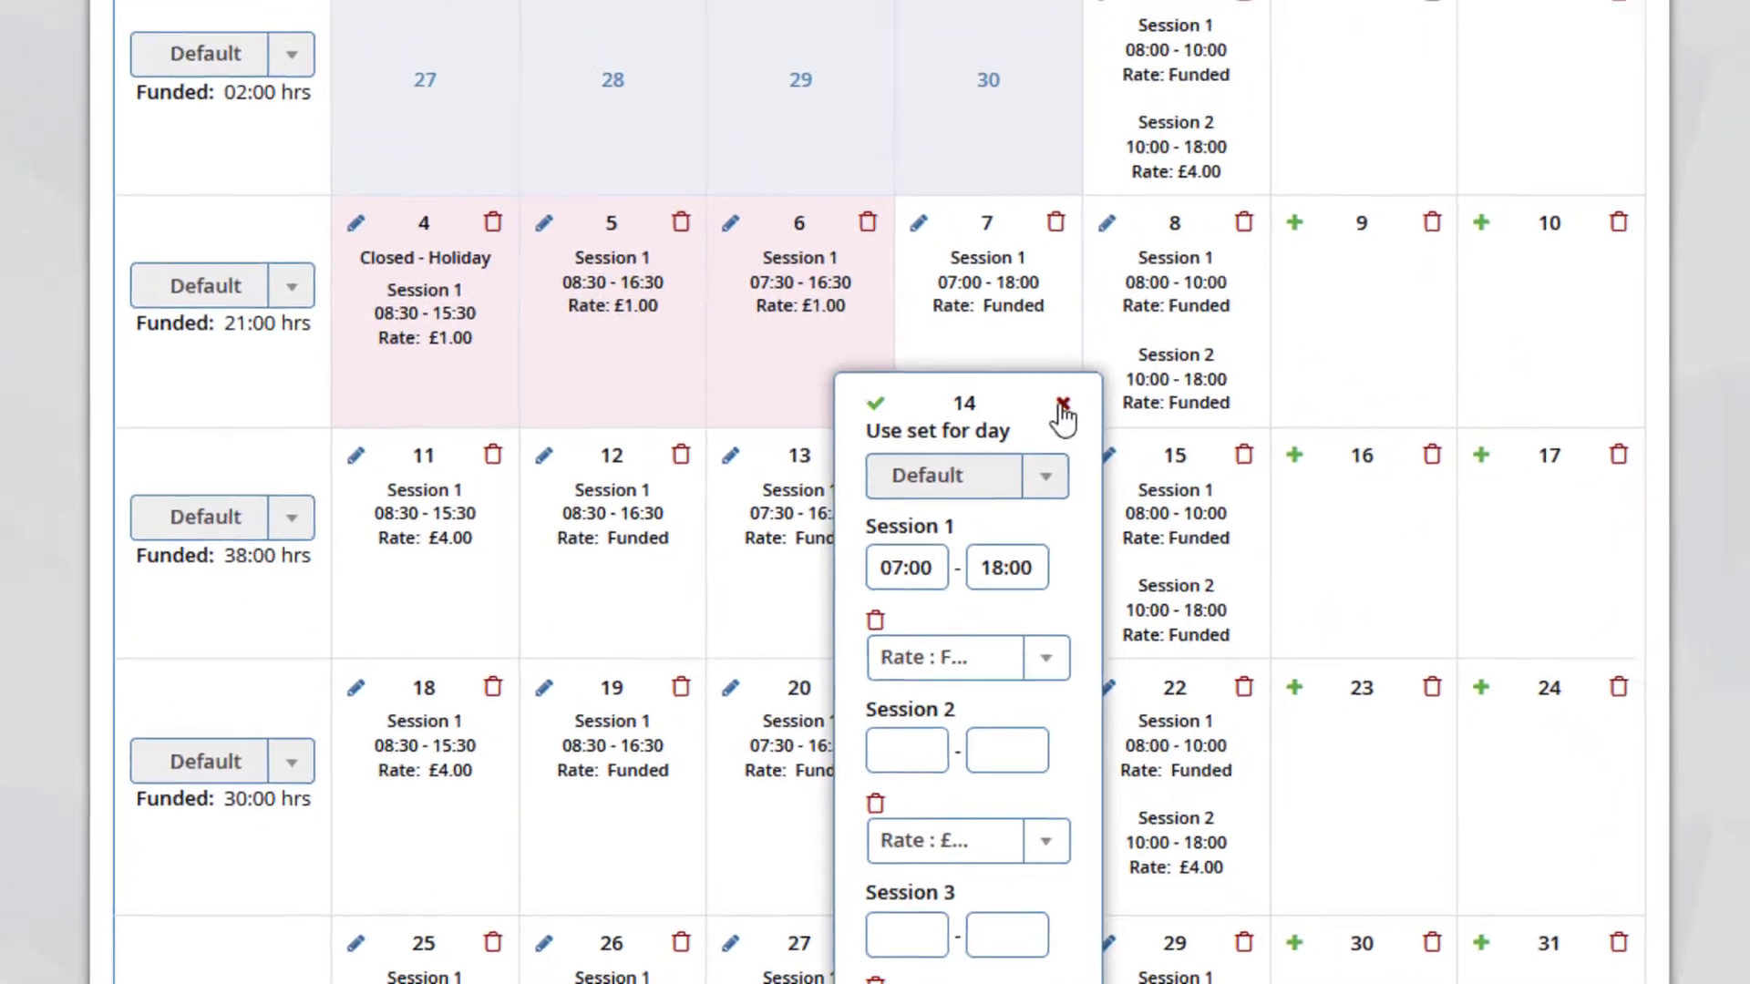
pyautogui.click(1077, 356)
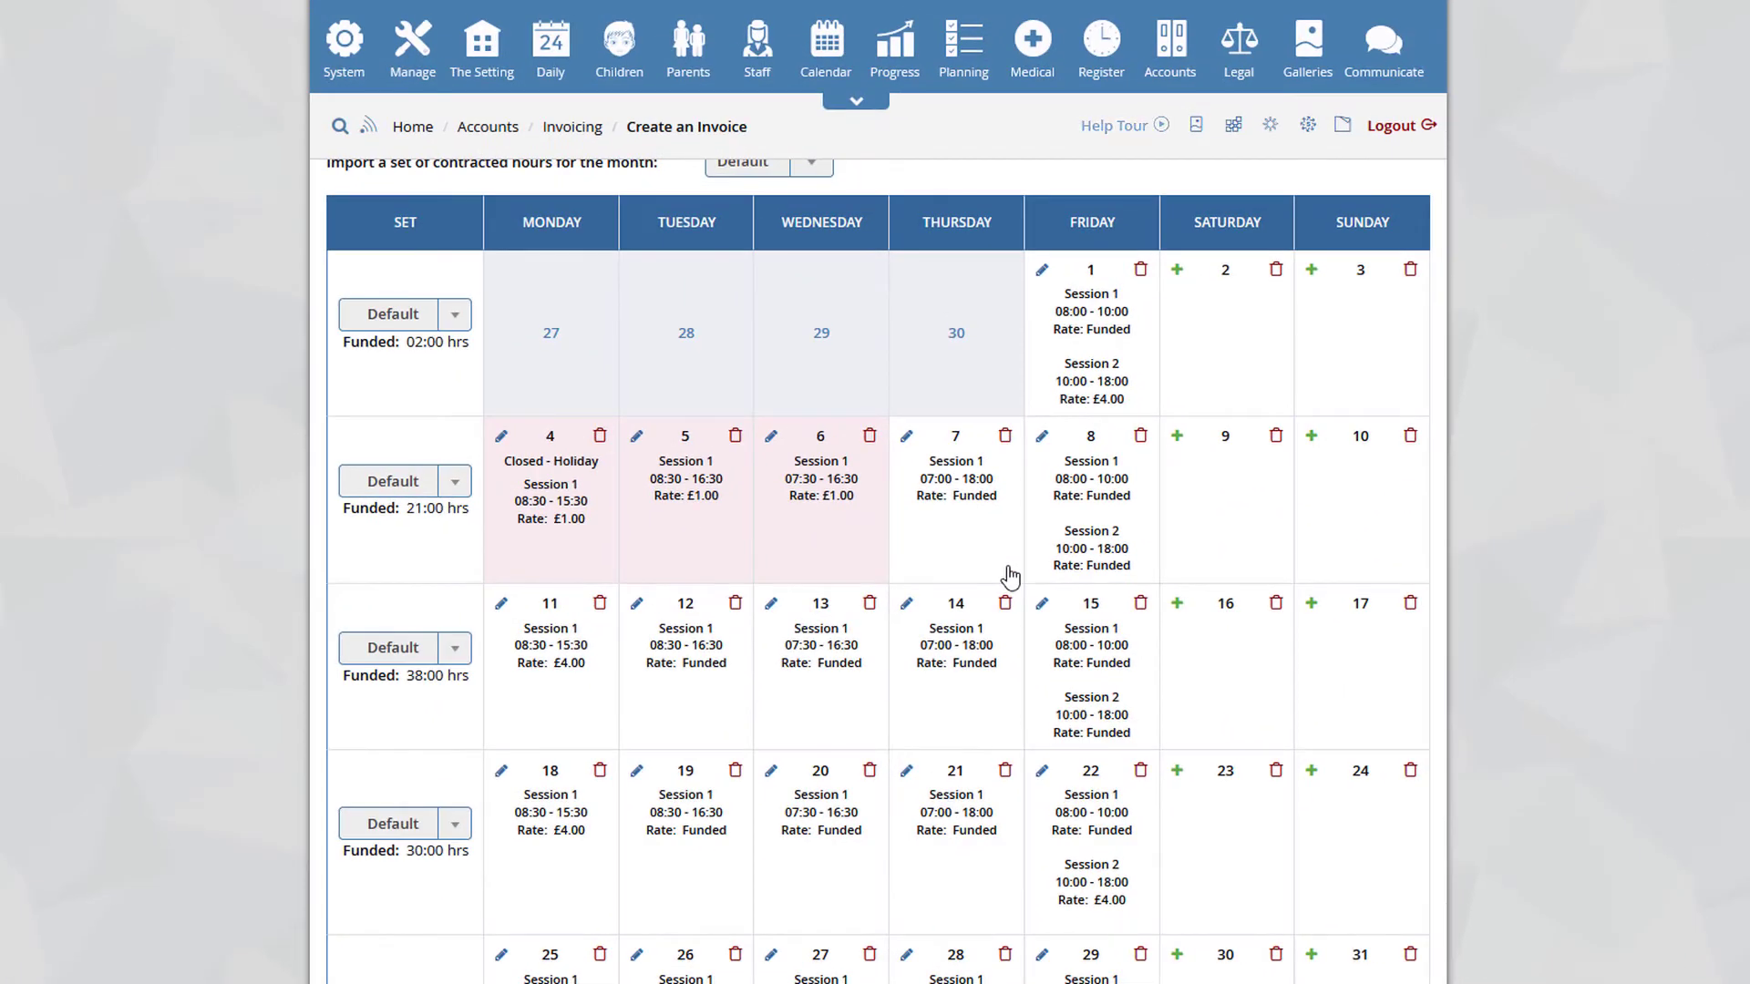
pyautogui.scroll(8, 975, 583)
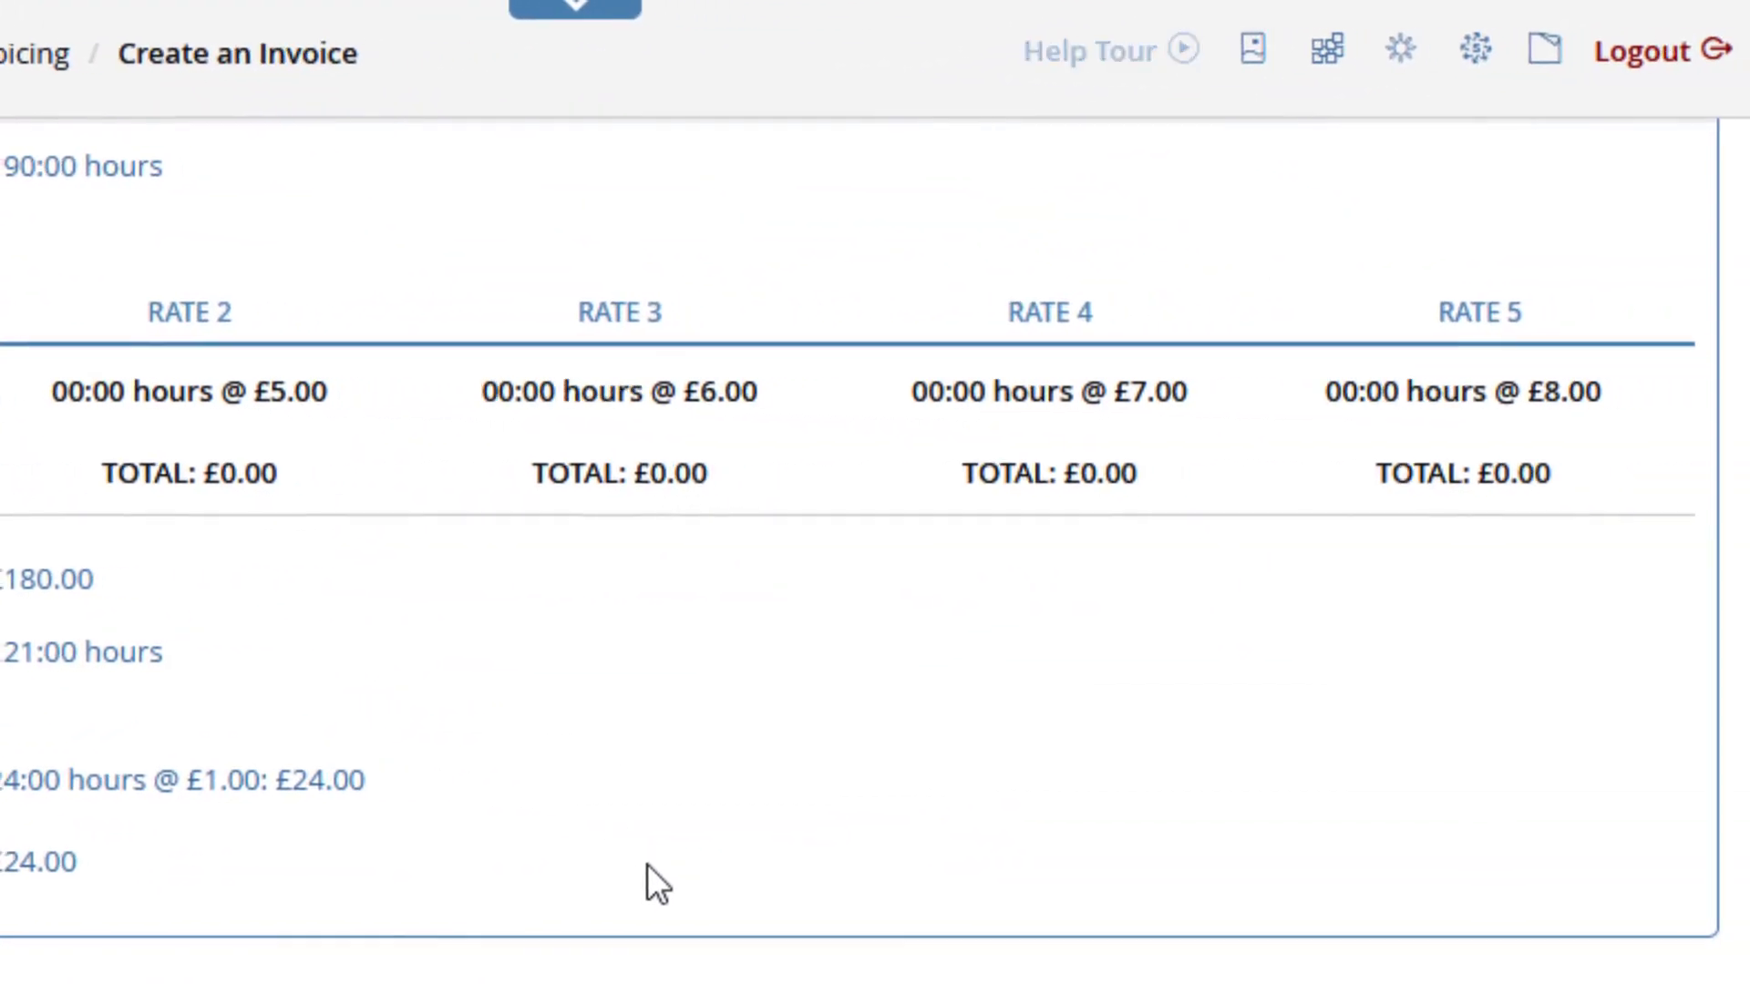
# - Add Breakfast, AM Snack, Lunch and PM Snack alongside Dinner to the meals on Thursday 7 July and save that day
pyautogui.scroll(-10, 658, 882)
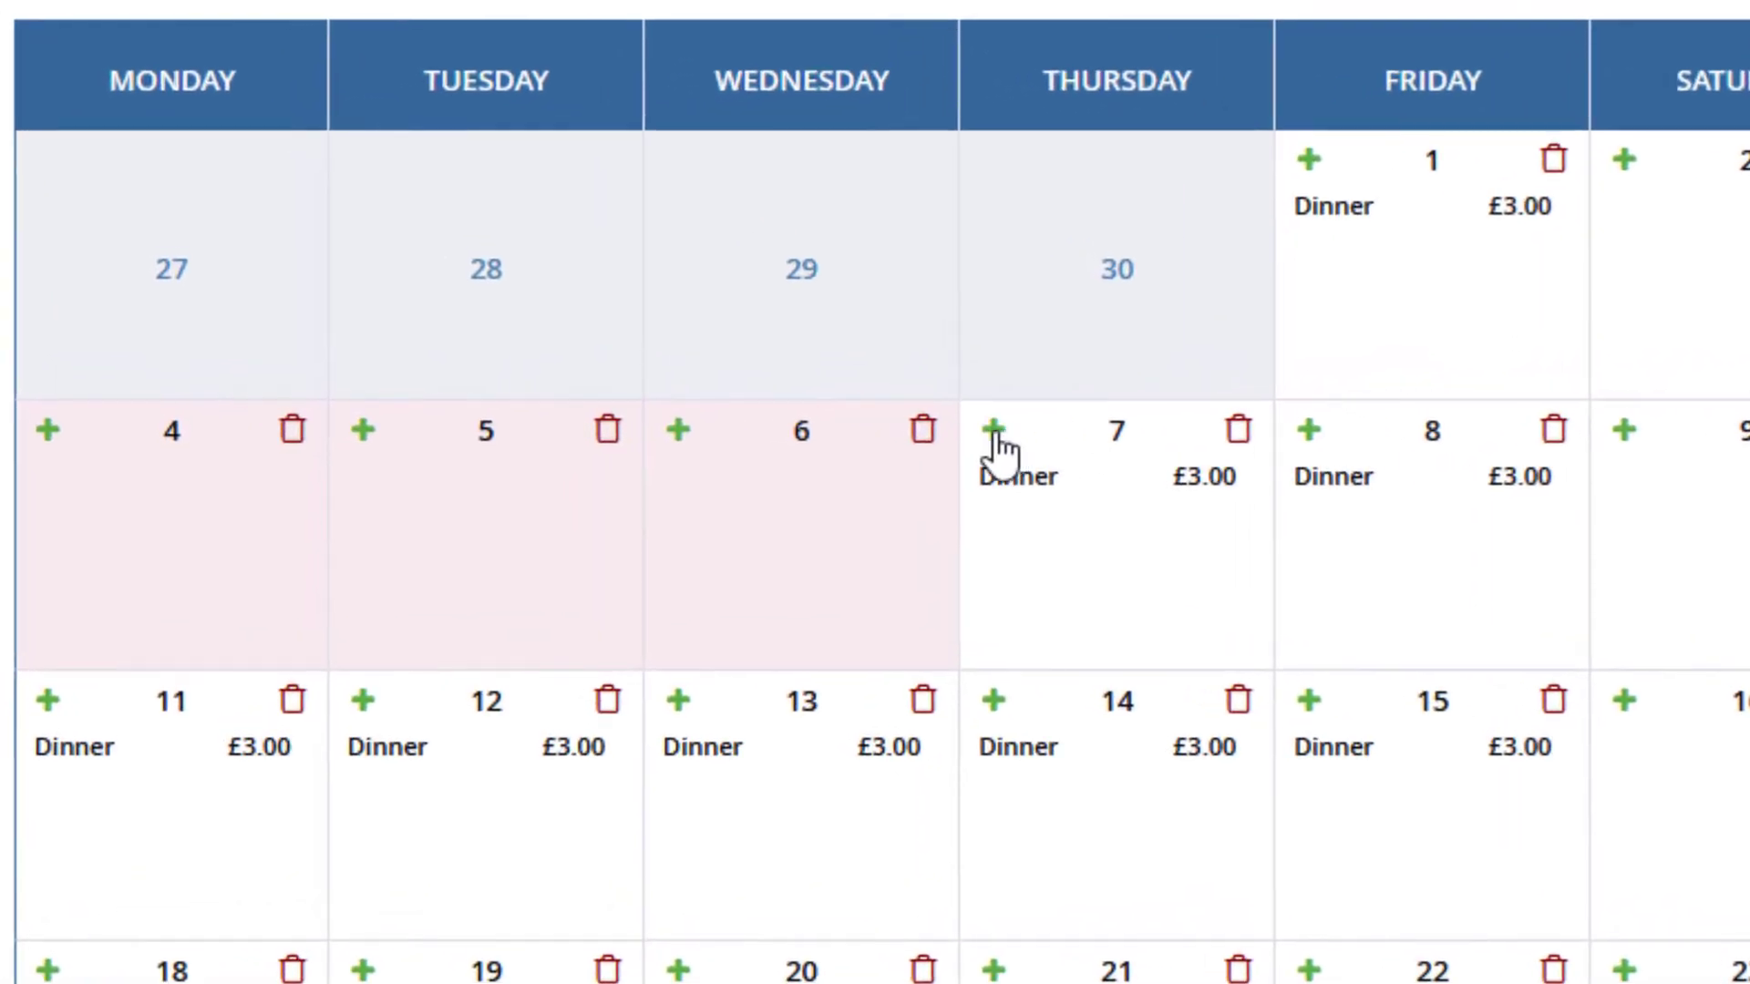
pyautogui.click(995, 429)
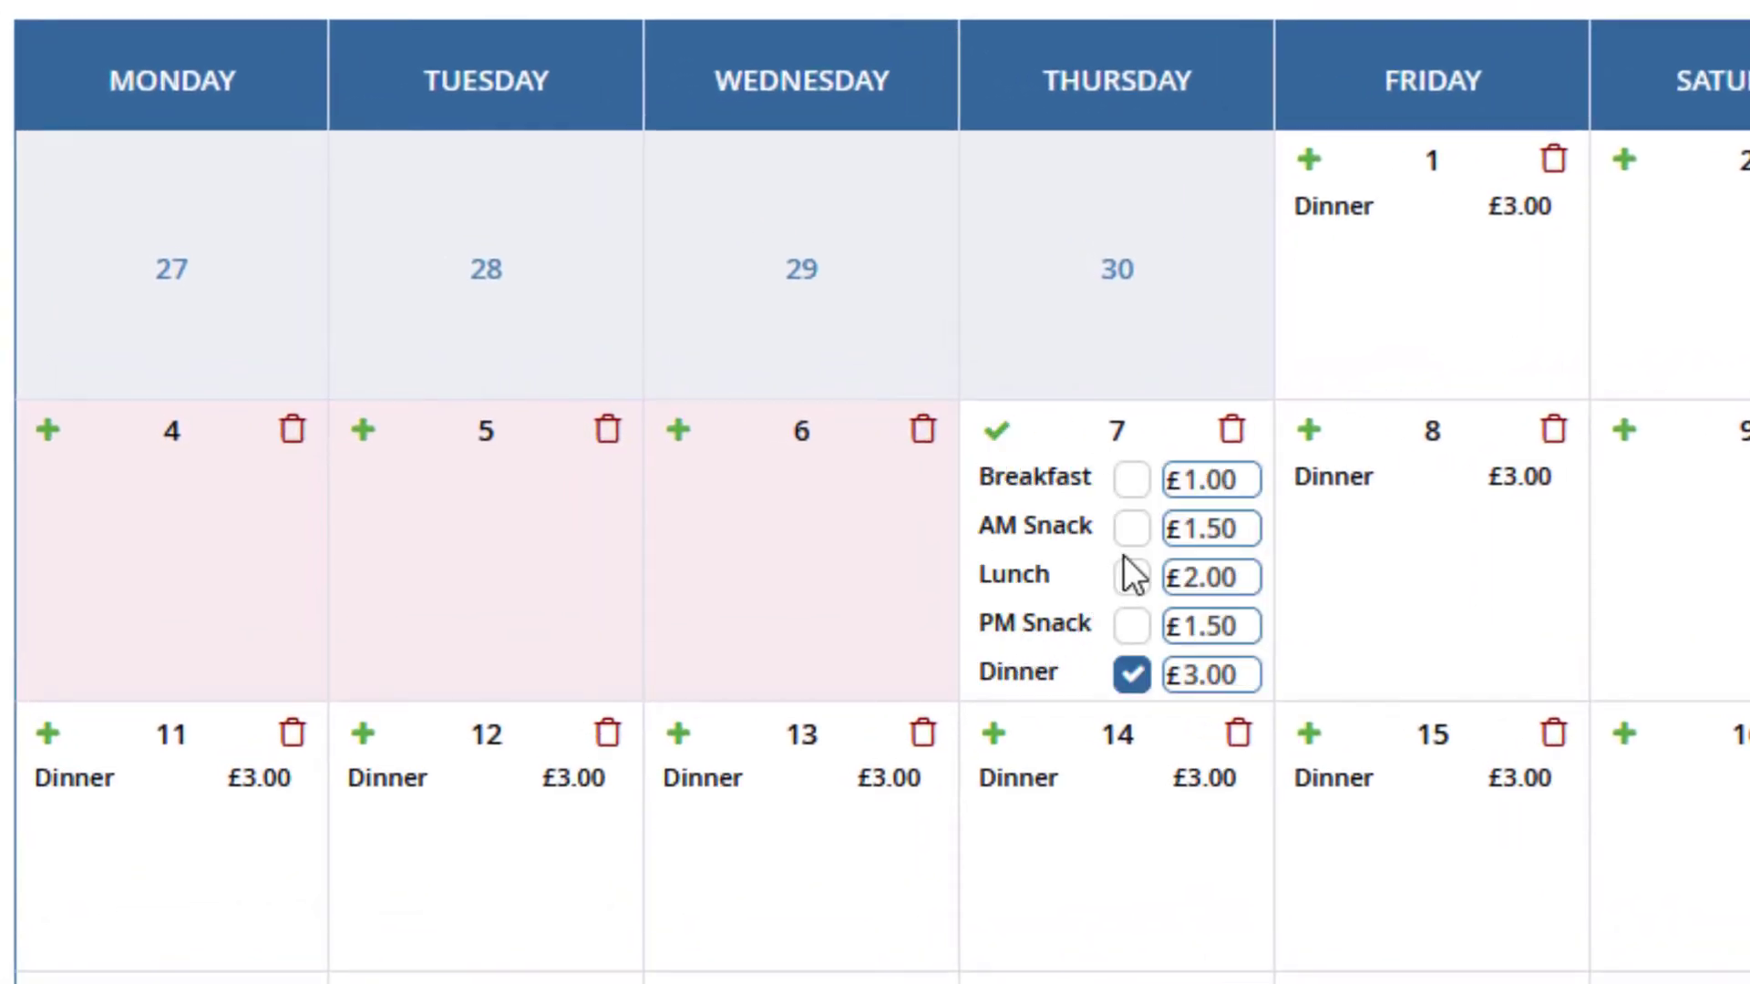
pyautogui.click(1132, 483)
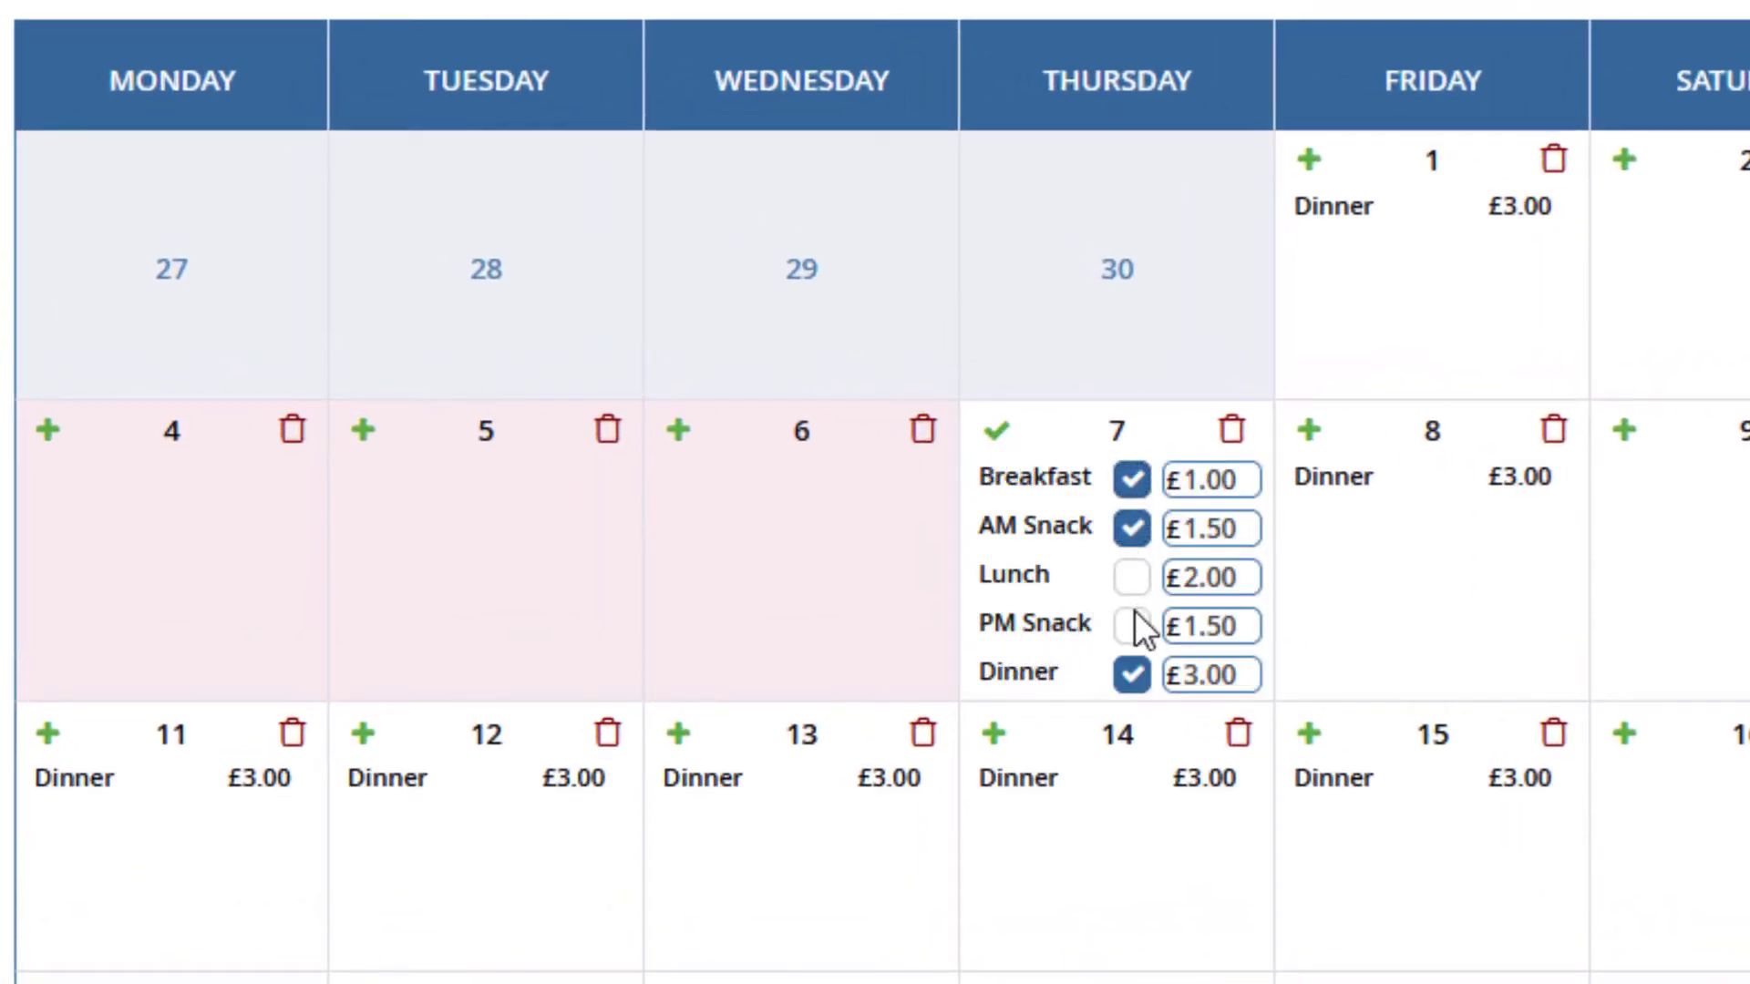
pyautogui.click(1132, 577)
pyautogui.click(1130, 674)
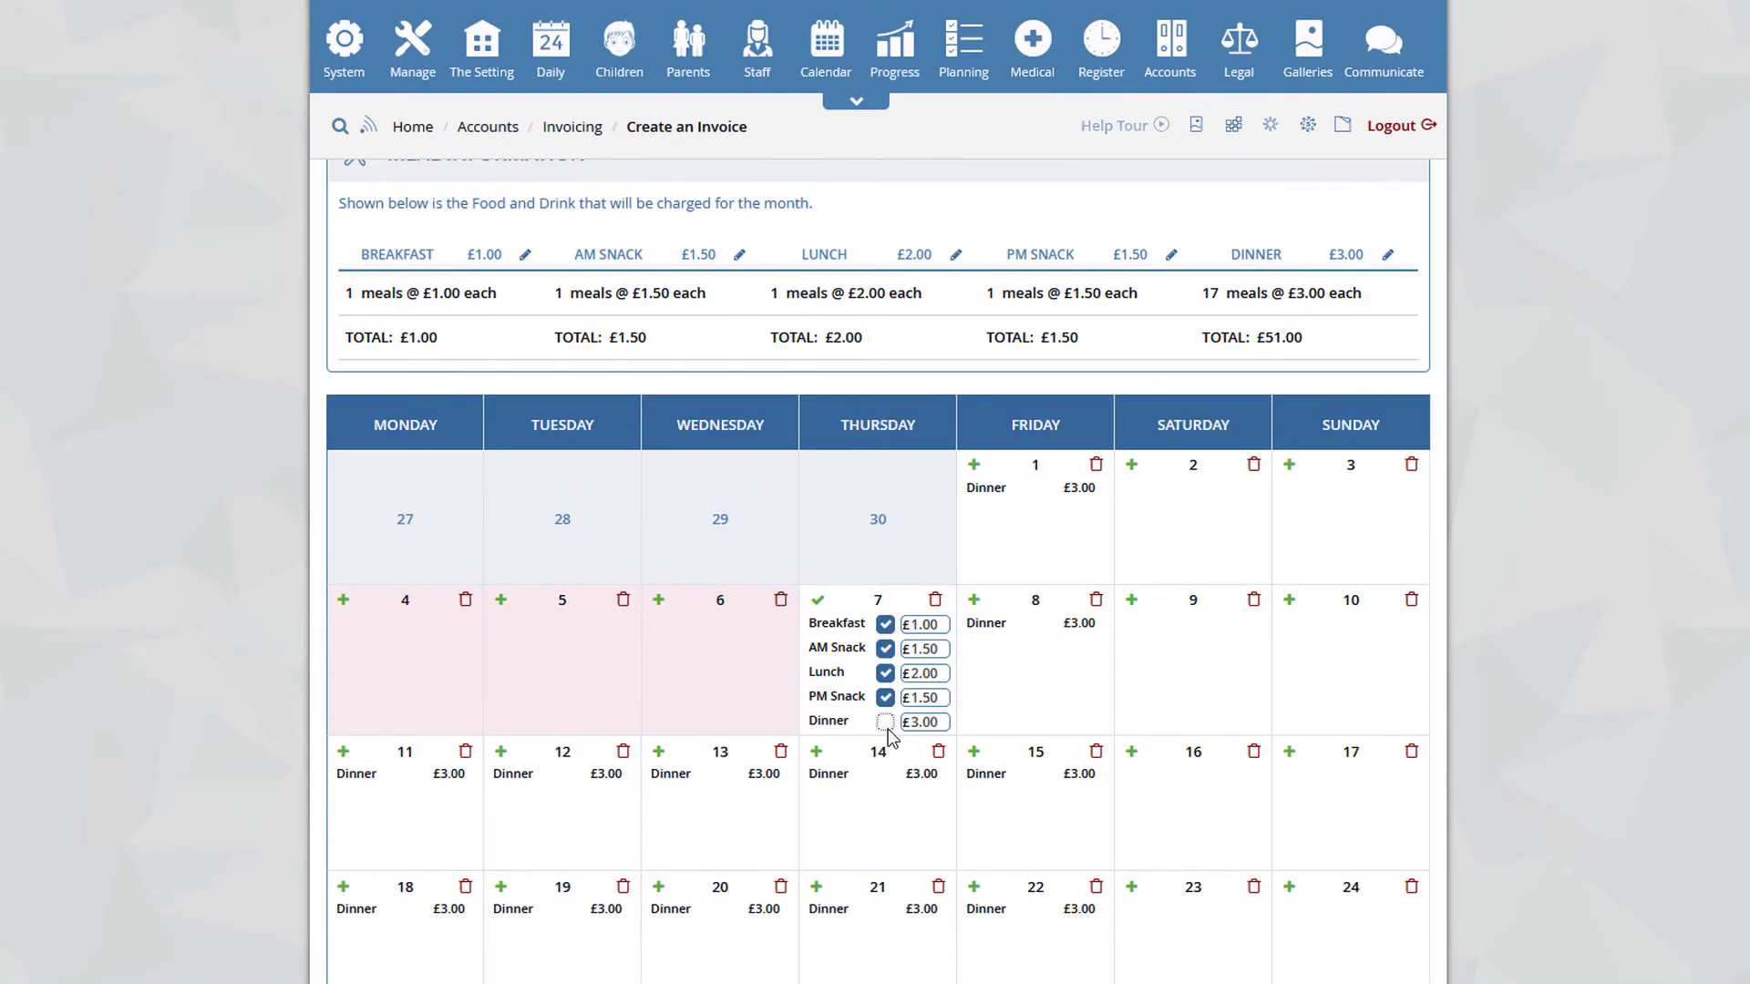
pyautogui.click(1105, 680)
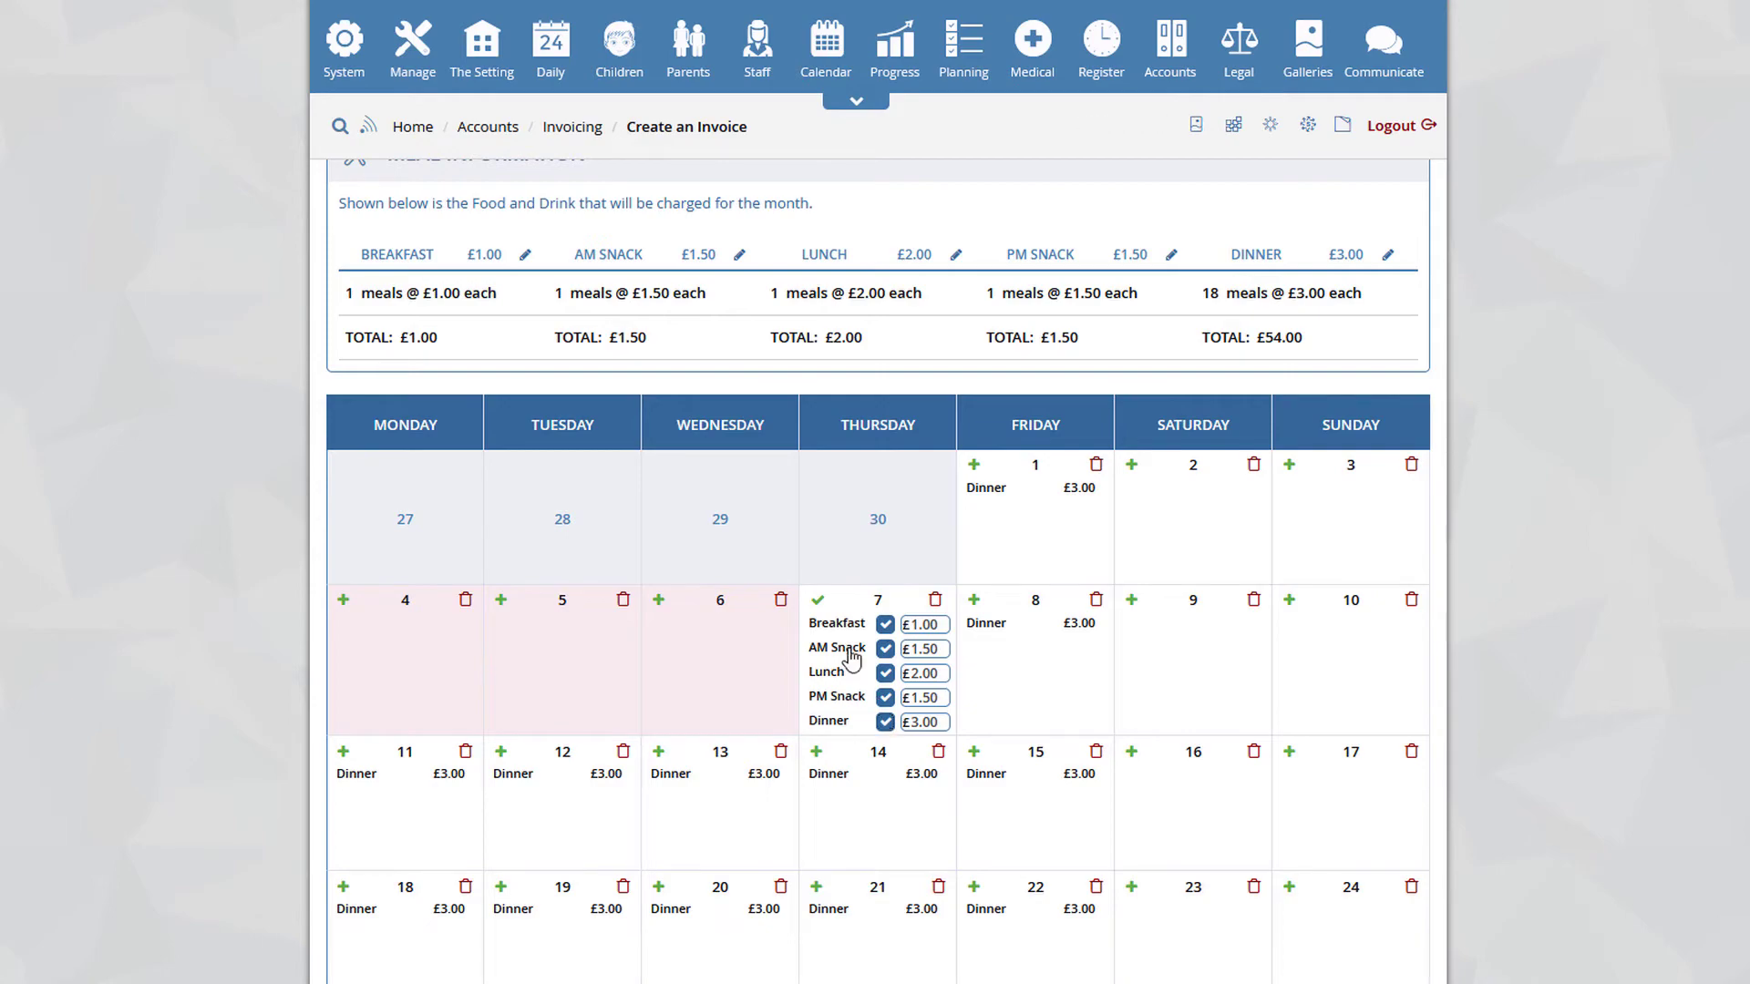
pyautogui.click(817, 599)
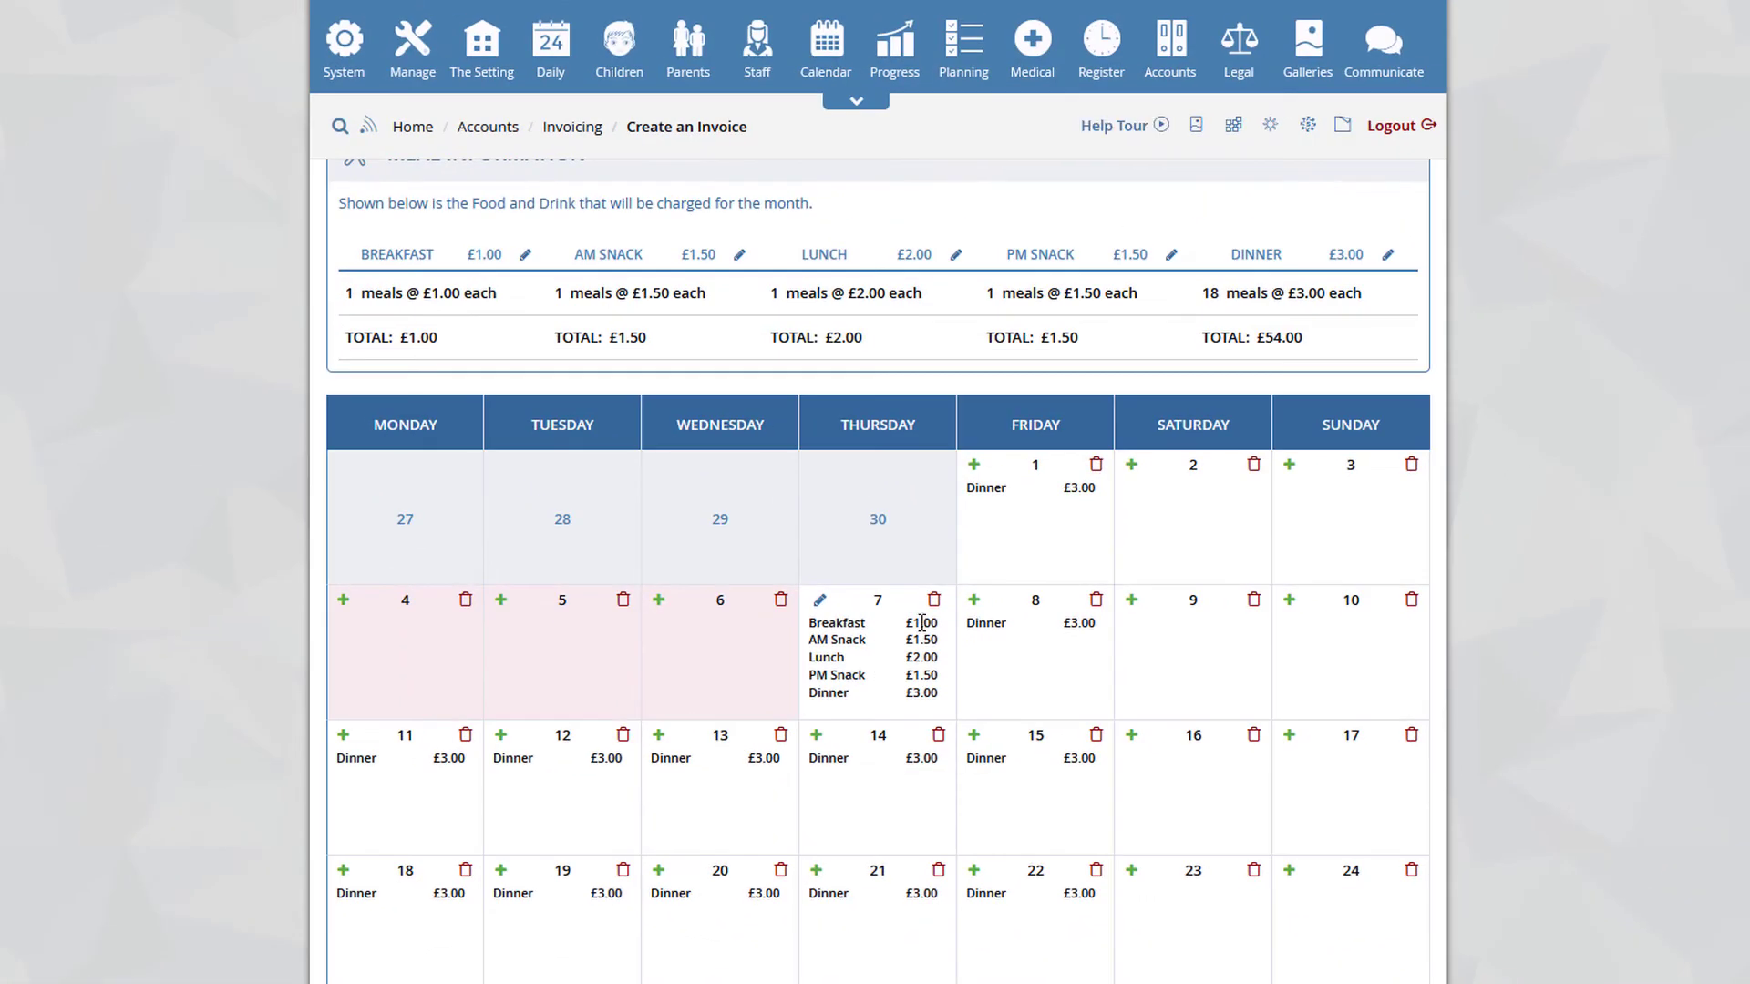
# - Review the July 2022 invoice's itemised amounts, additional charges, credits, notes and payment options down to the completion settings
pyautogui.scroll(-2, 1336, 344)
pyautogui.scroll(-6, 1313, 340)
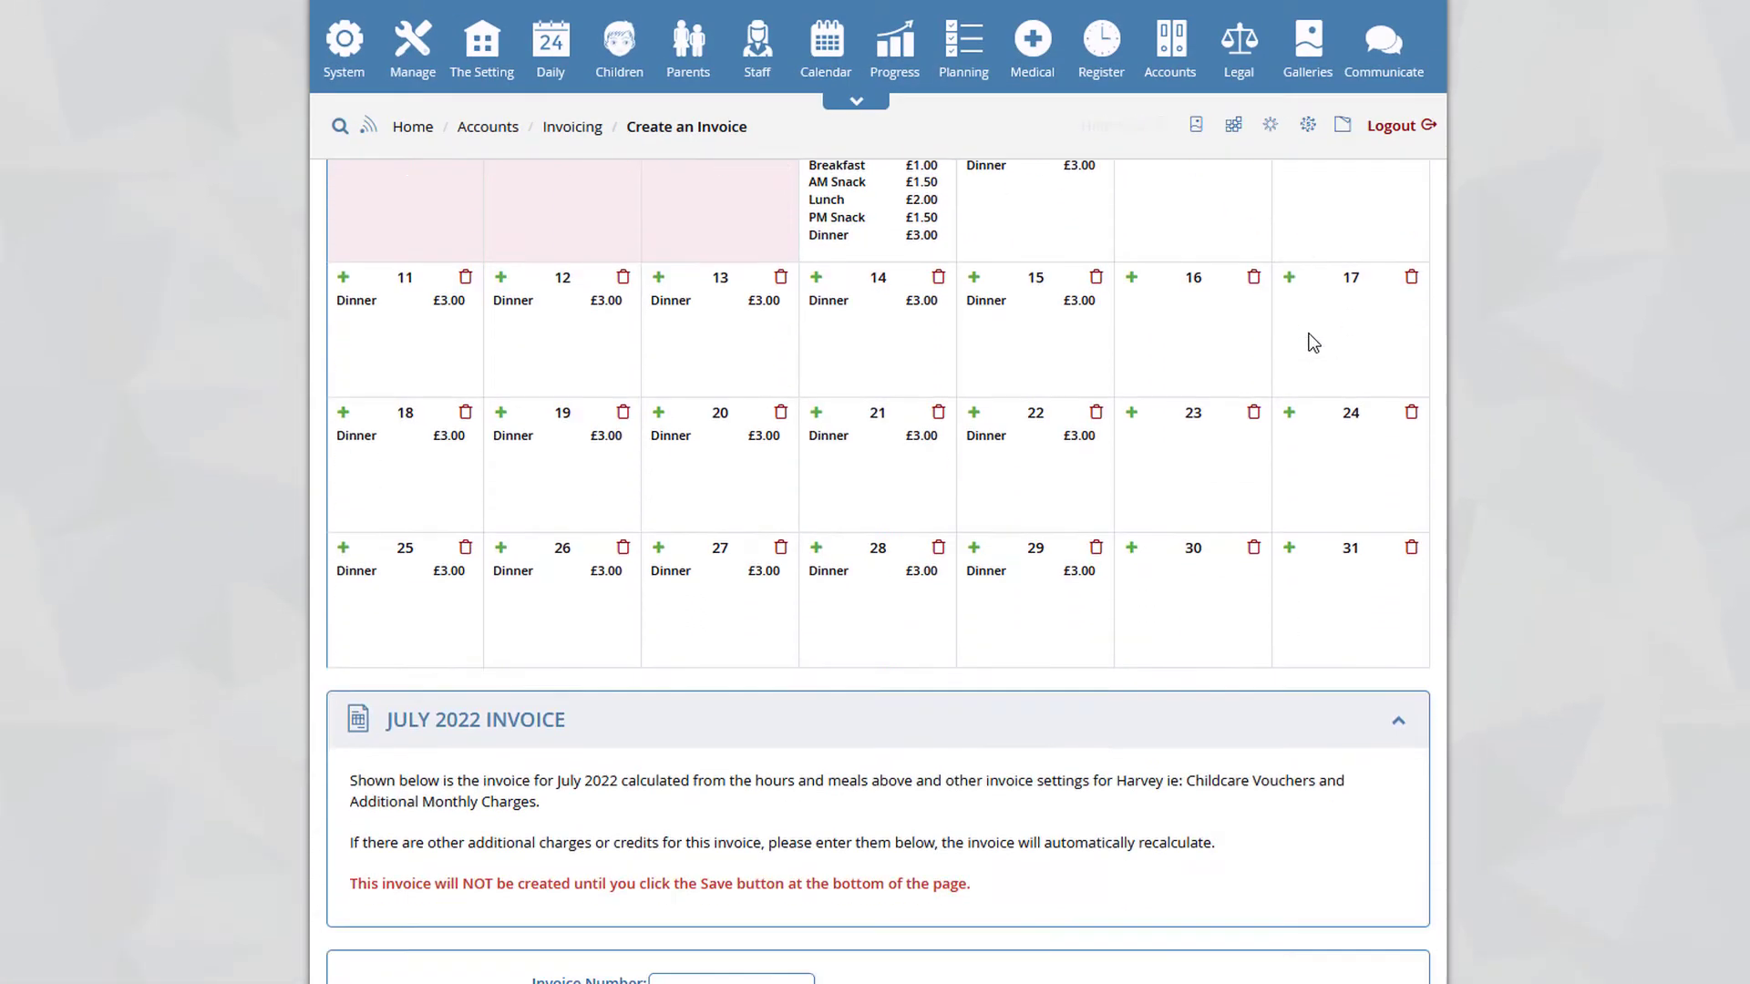
pyautogui.scroll(-7, 1313, 340)
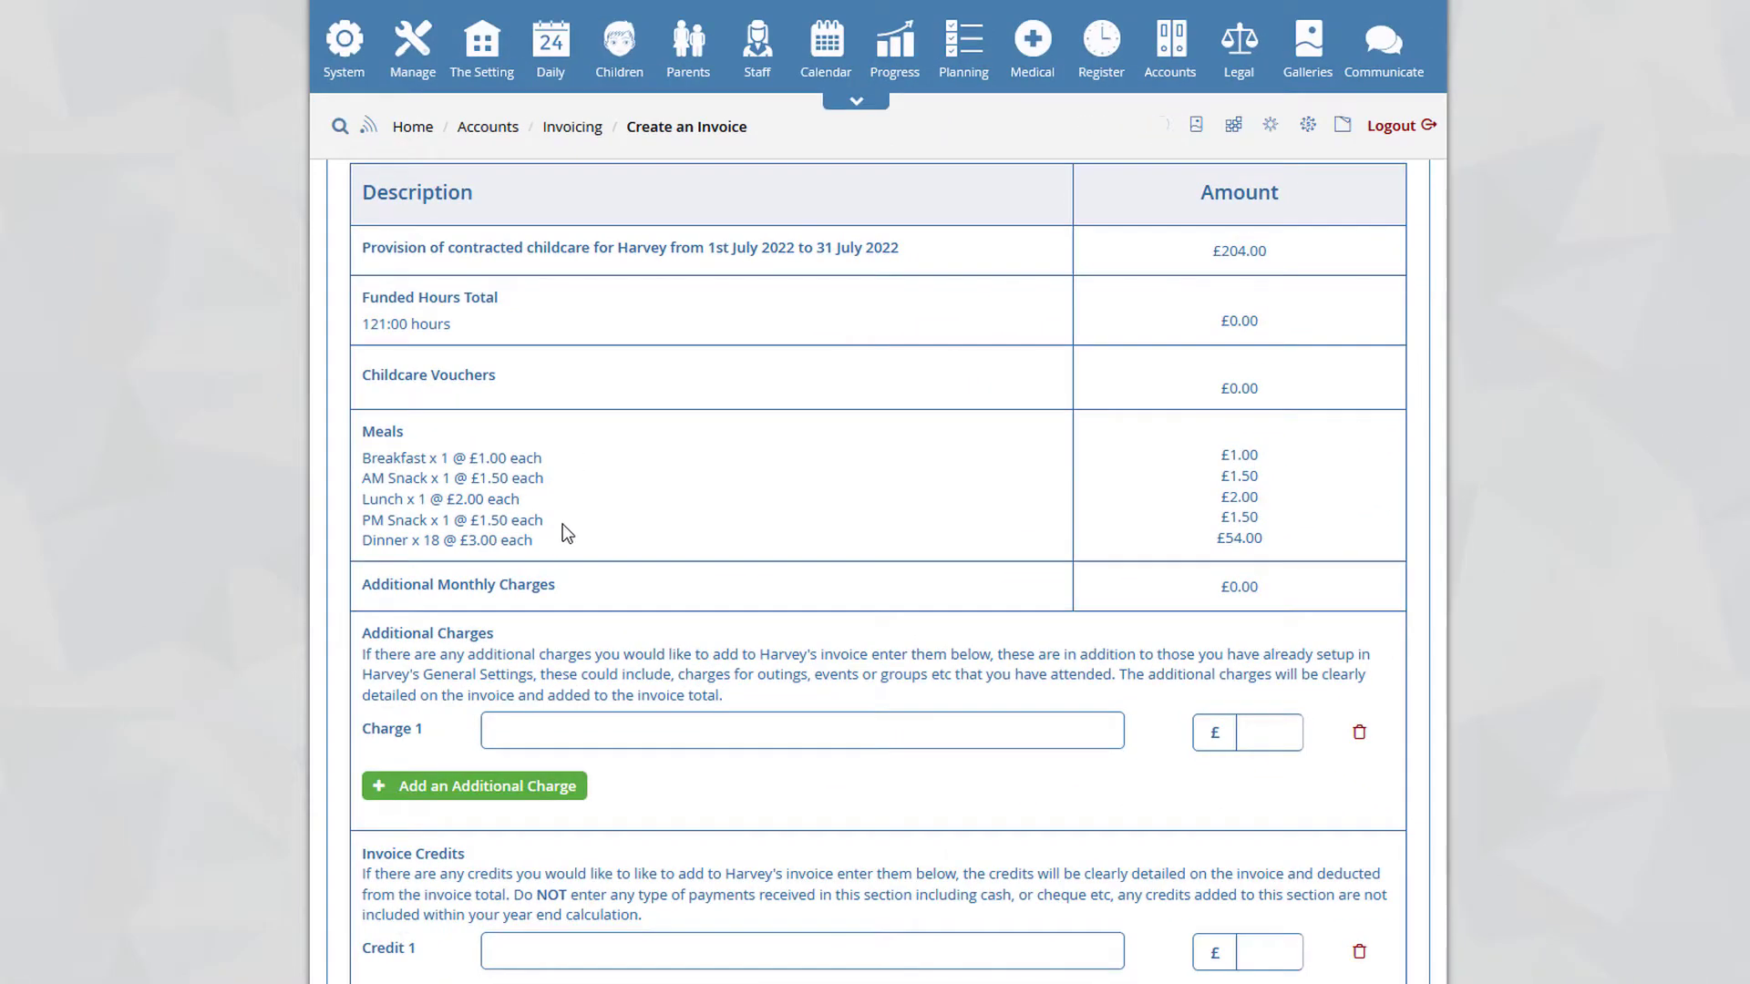
pyautogui.scroll(-3, 565, 419)
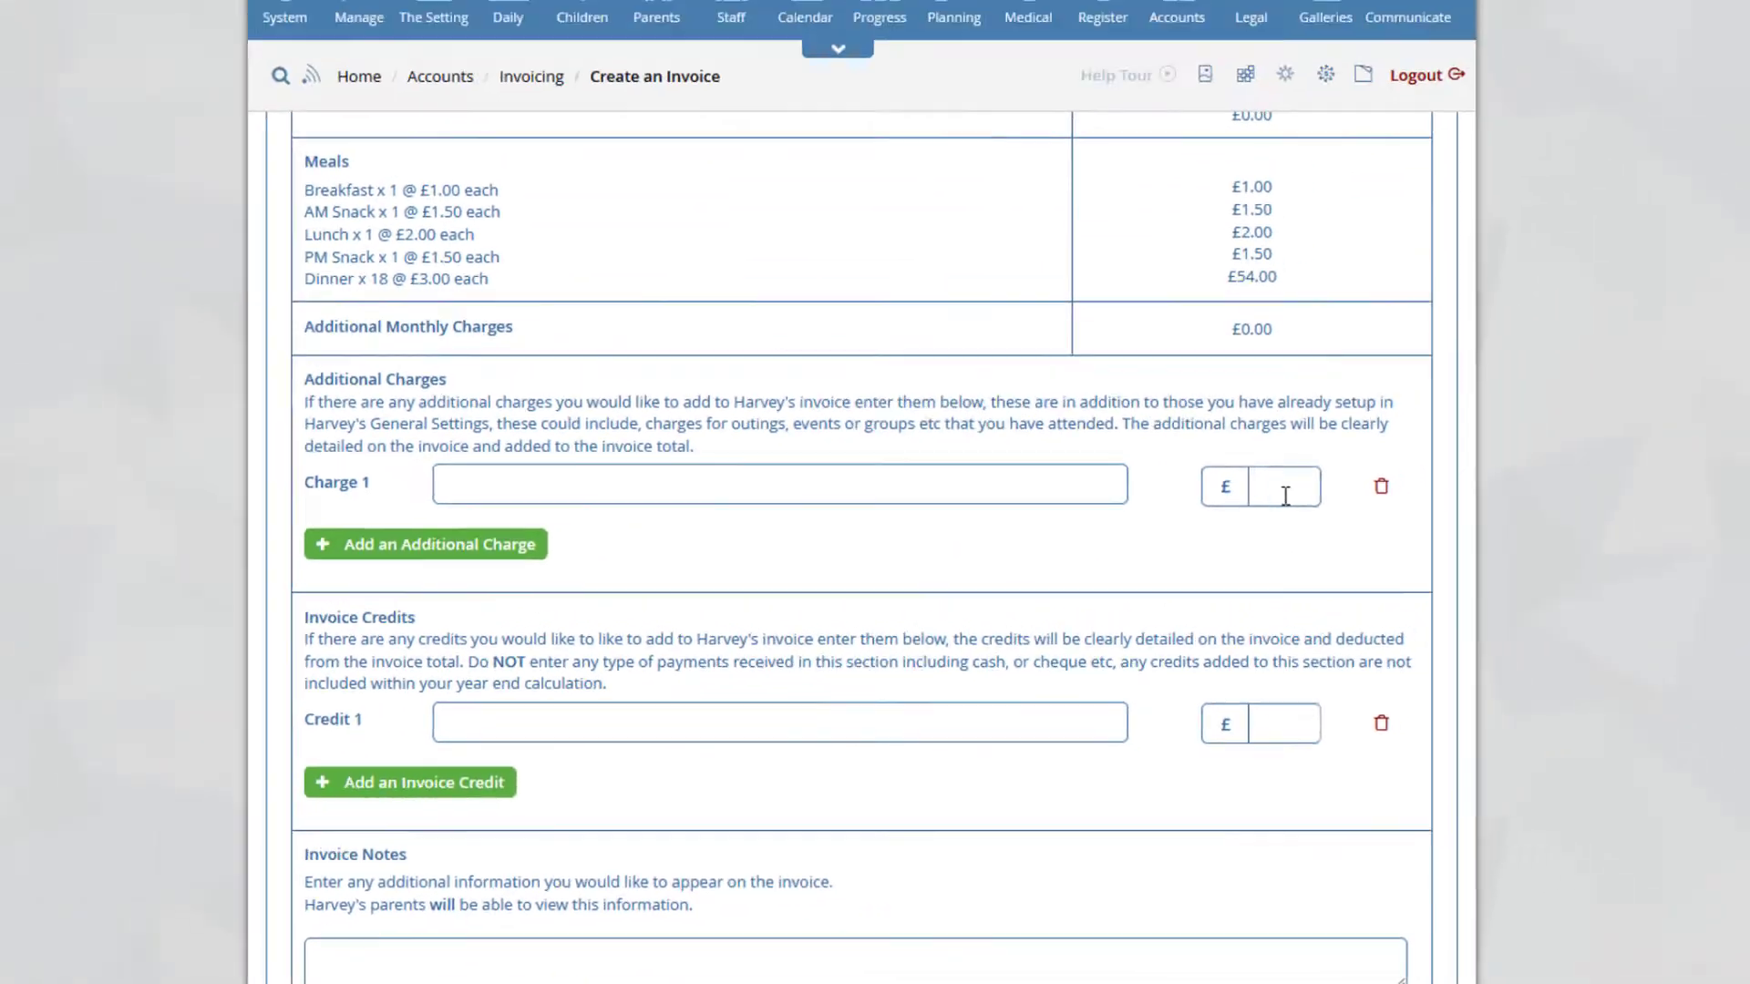
pyautogui.scroll(-5, 765, 629)
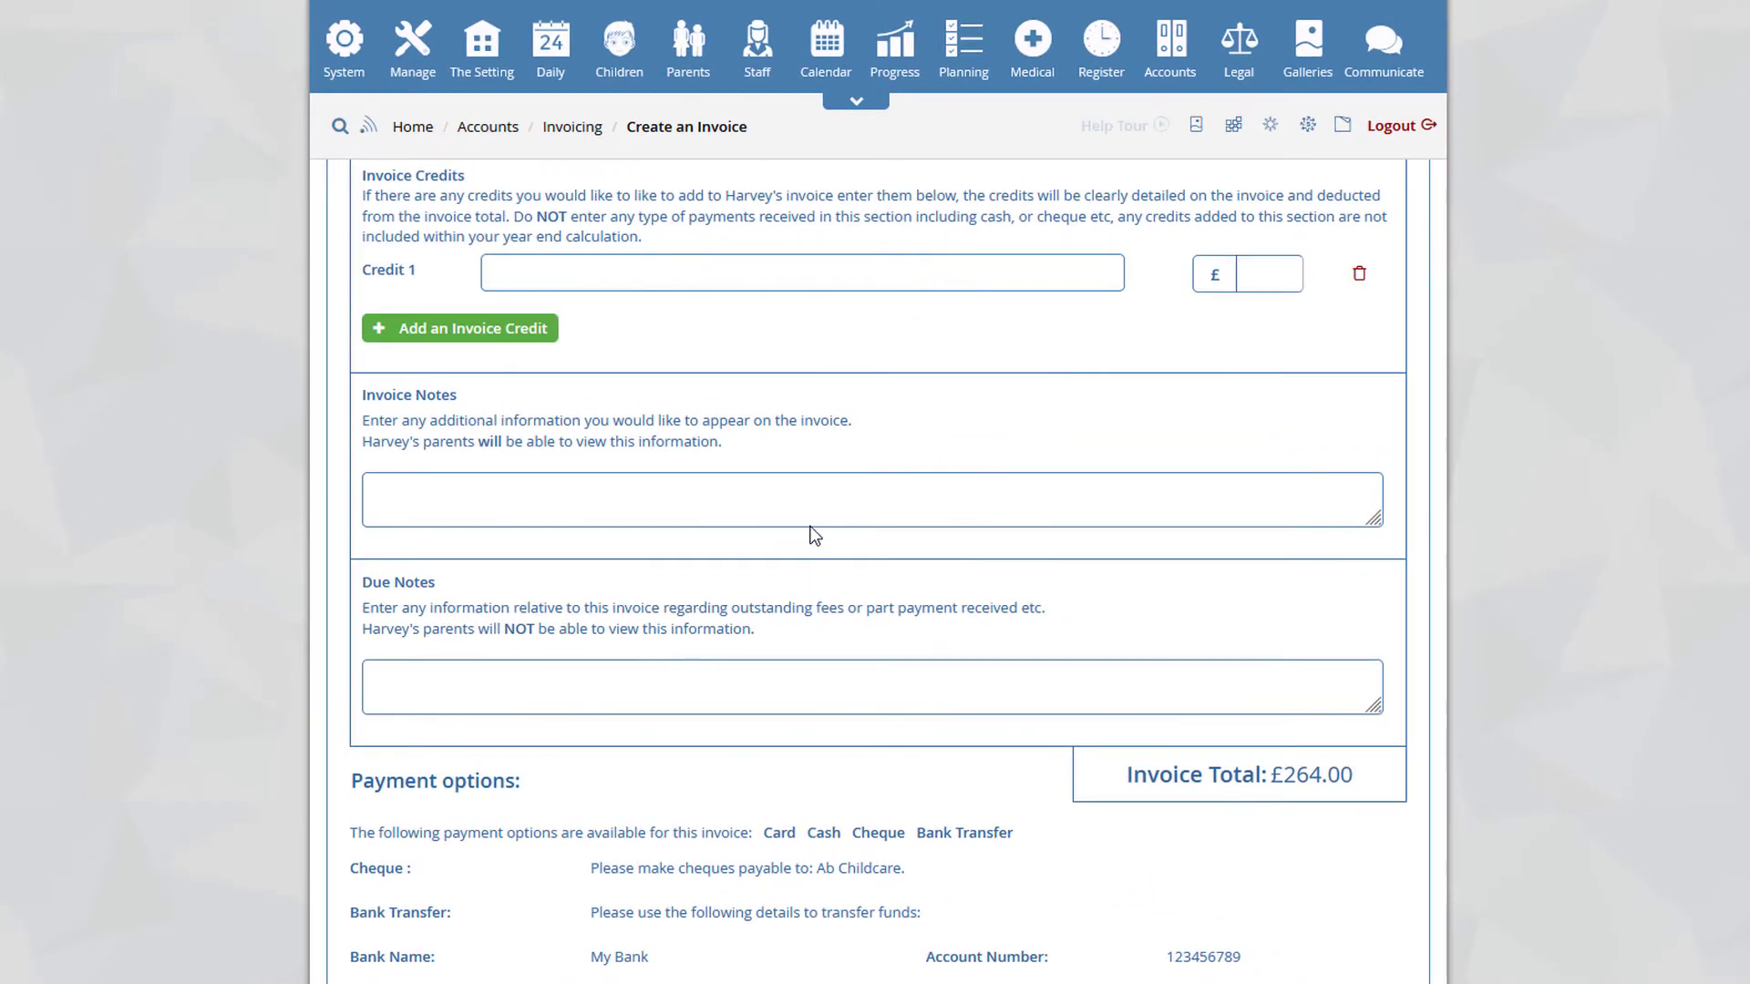
pyautogui.scroll(-4, 1222, 488)
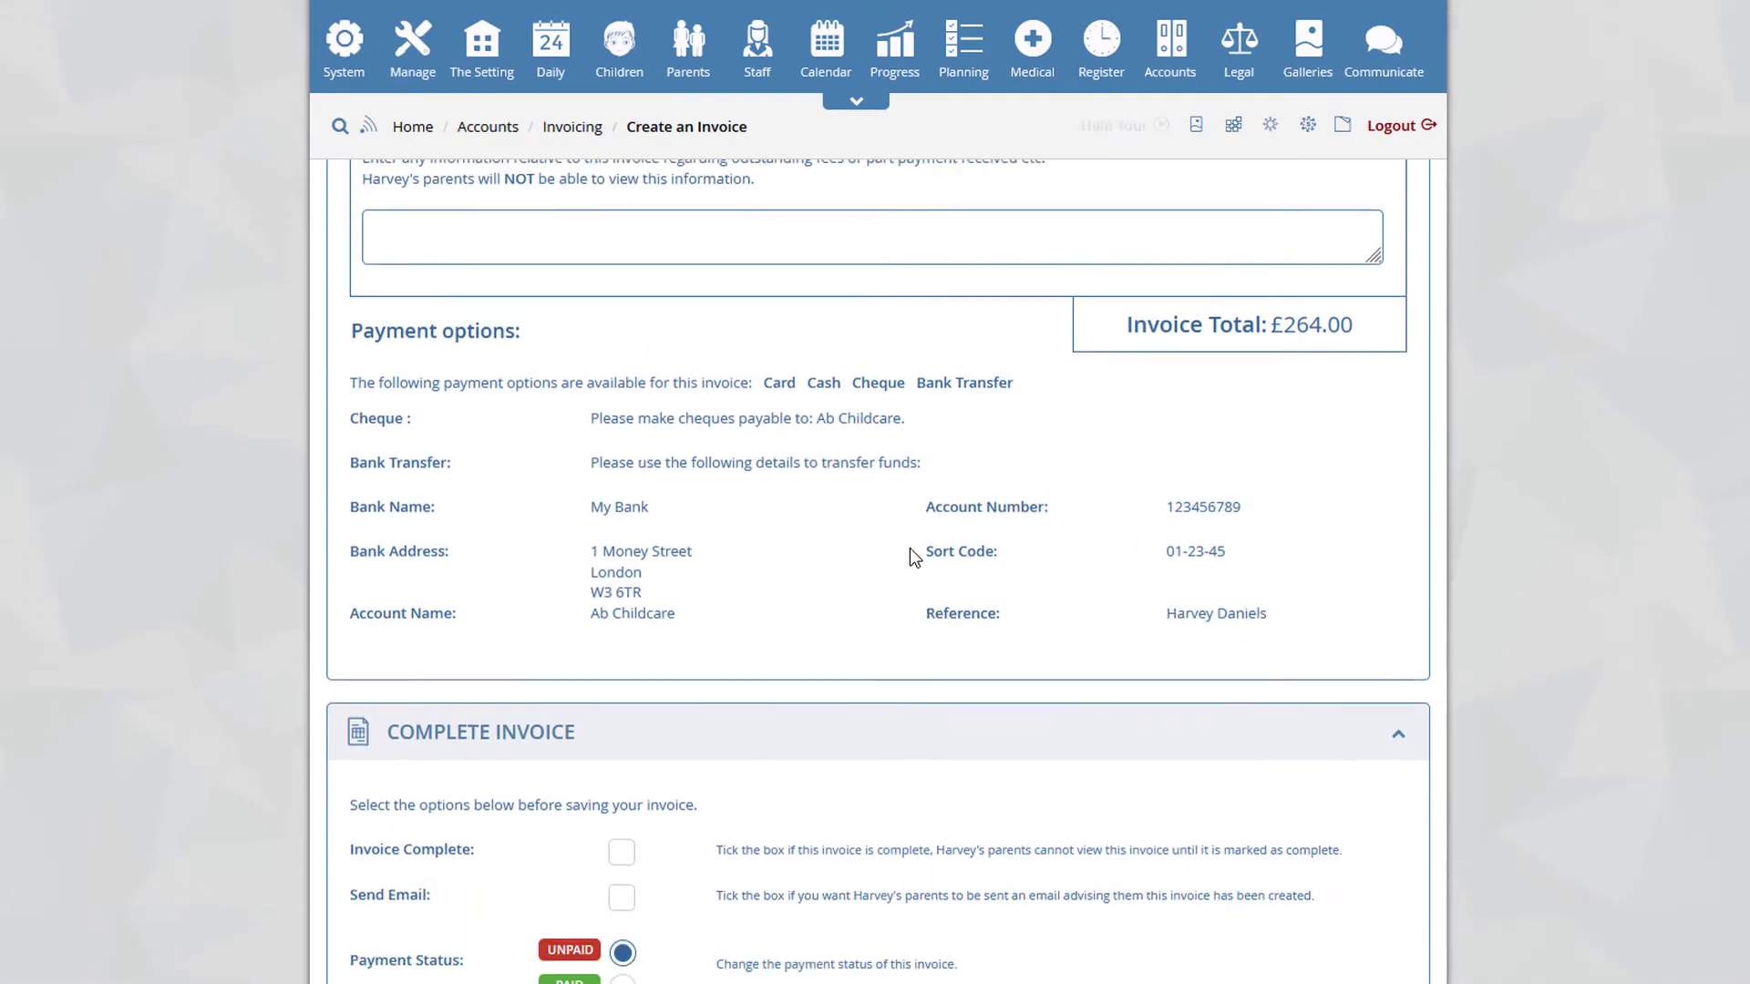
pyautogui.scroll(-3, 909, 549)
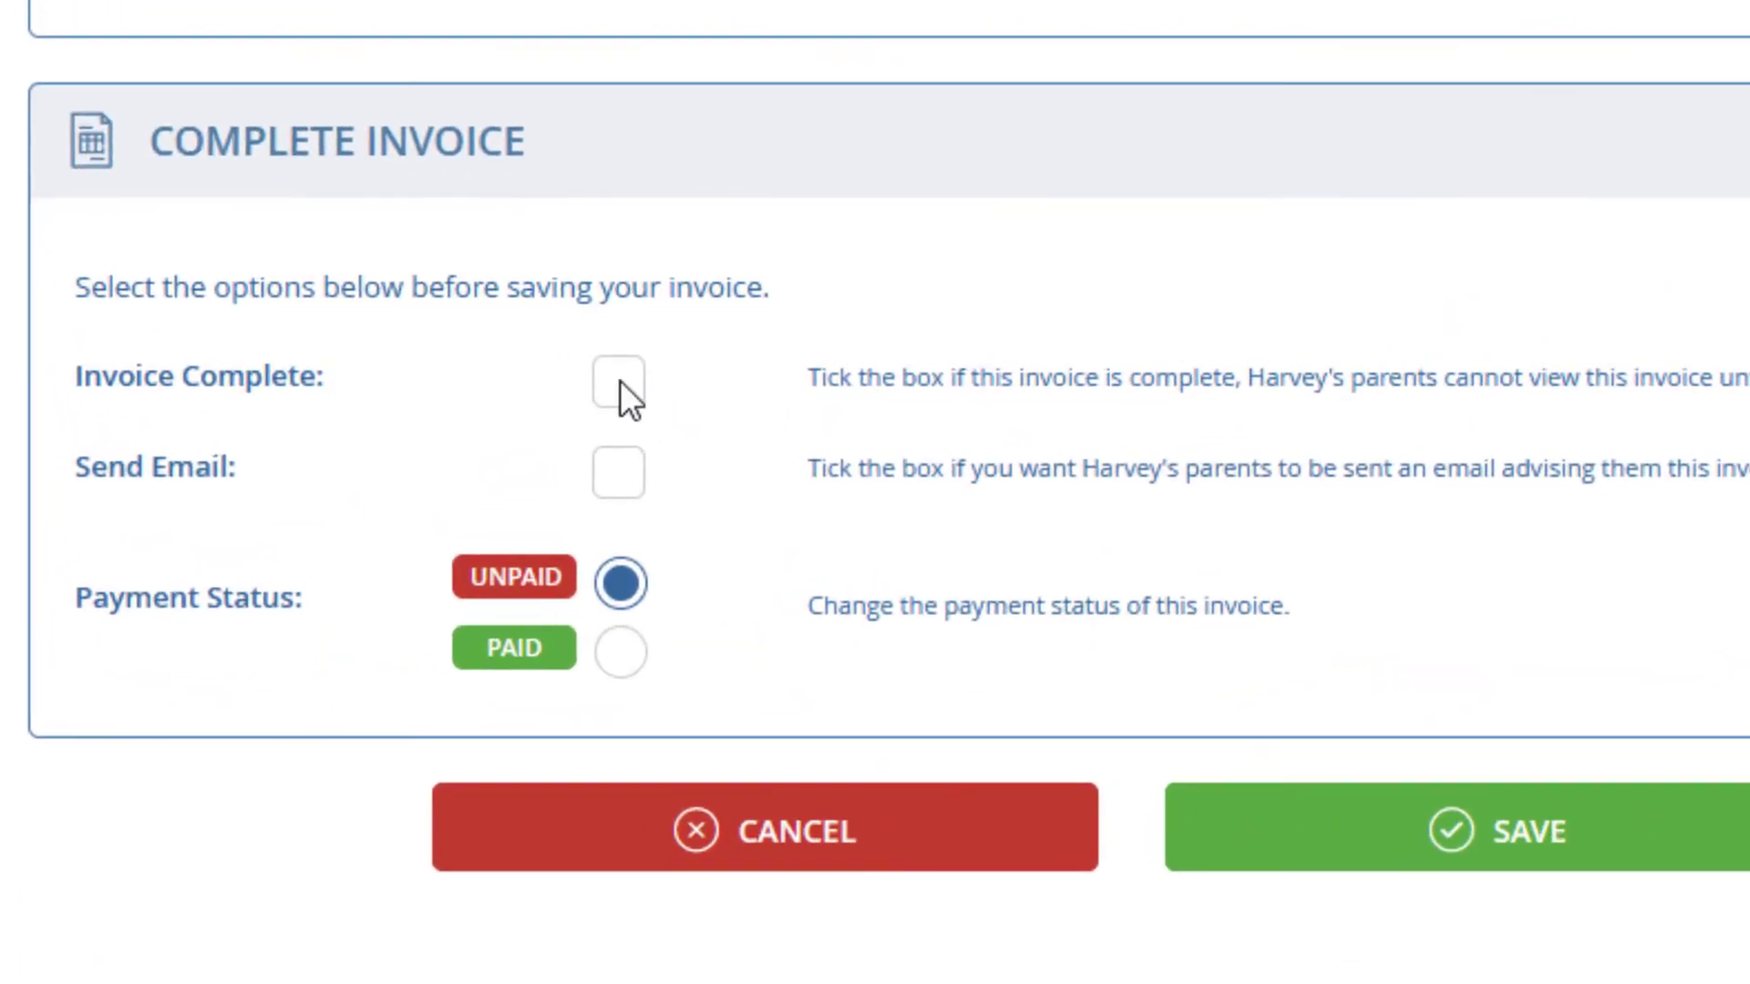
# - Mark the July 2022 invoice as complete with Send Email off and payment status Unpaid, and save it
pyautogui.click(620, 383)
pyautogui.click(627, 392)
pyautogui.click(627, 392)
pyautogui.click(627, 391)
pyautogui.click(629, 405)
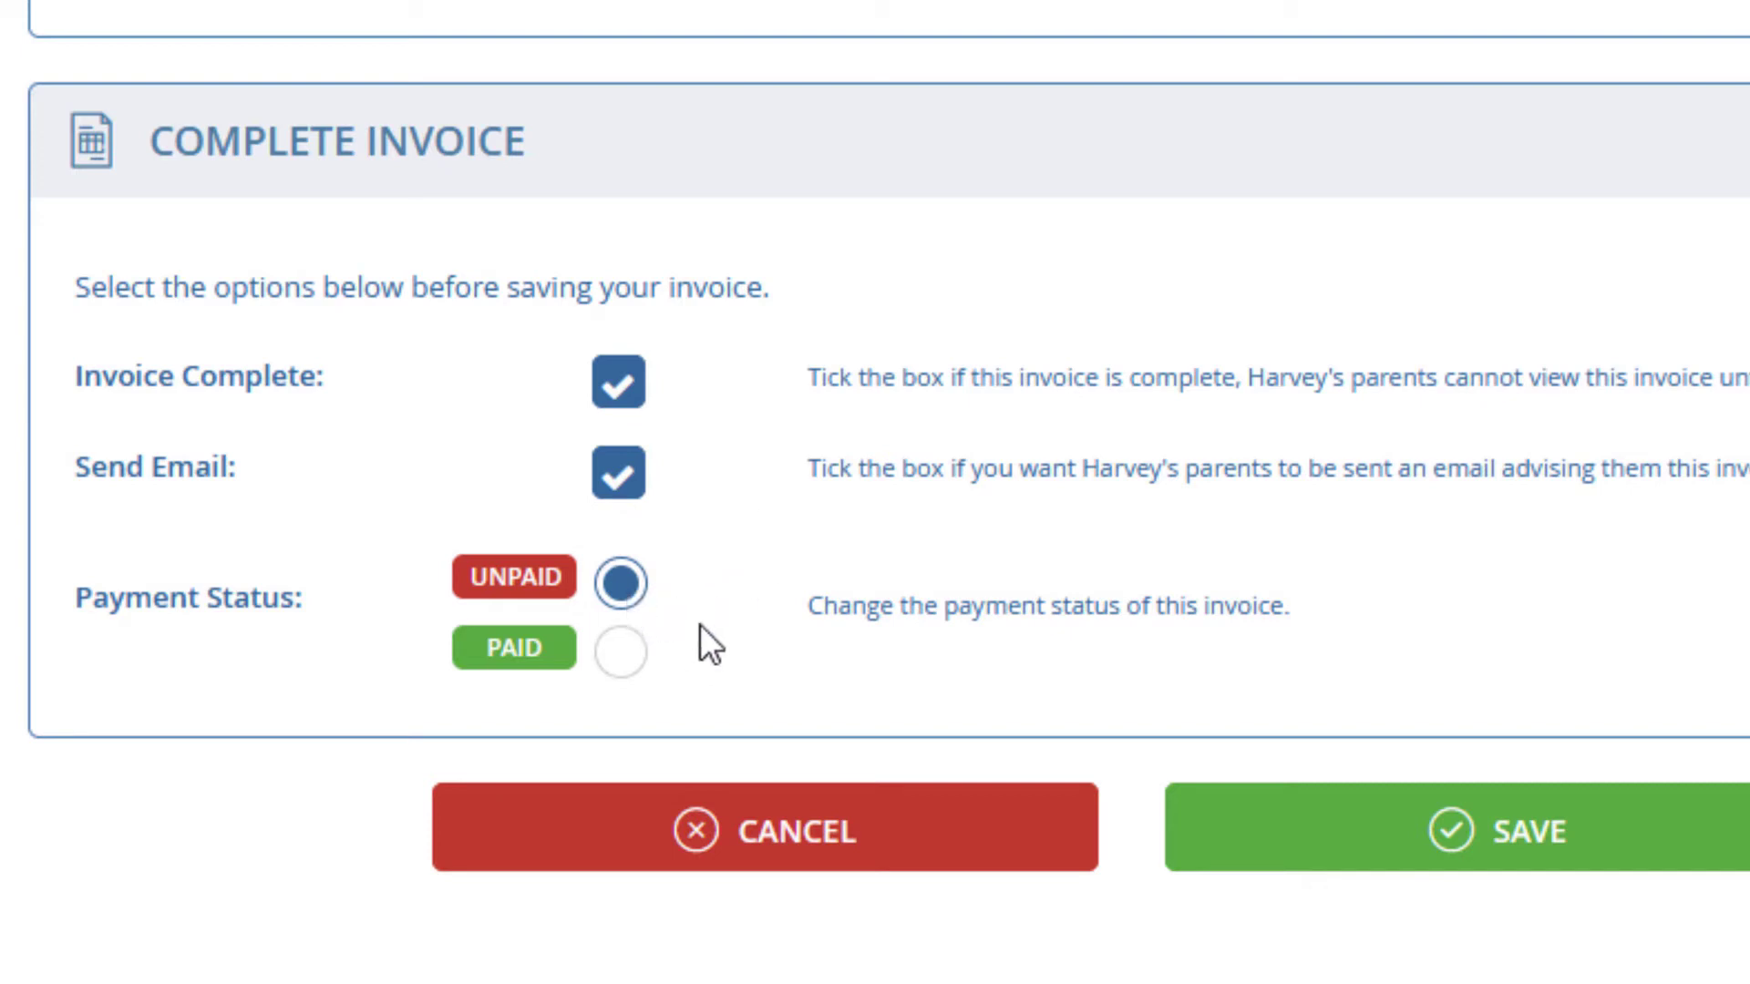
pyautogui.click(621, 660)
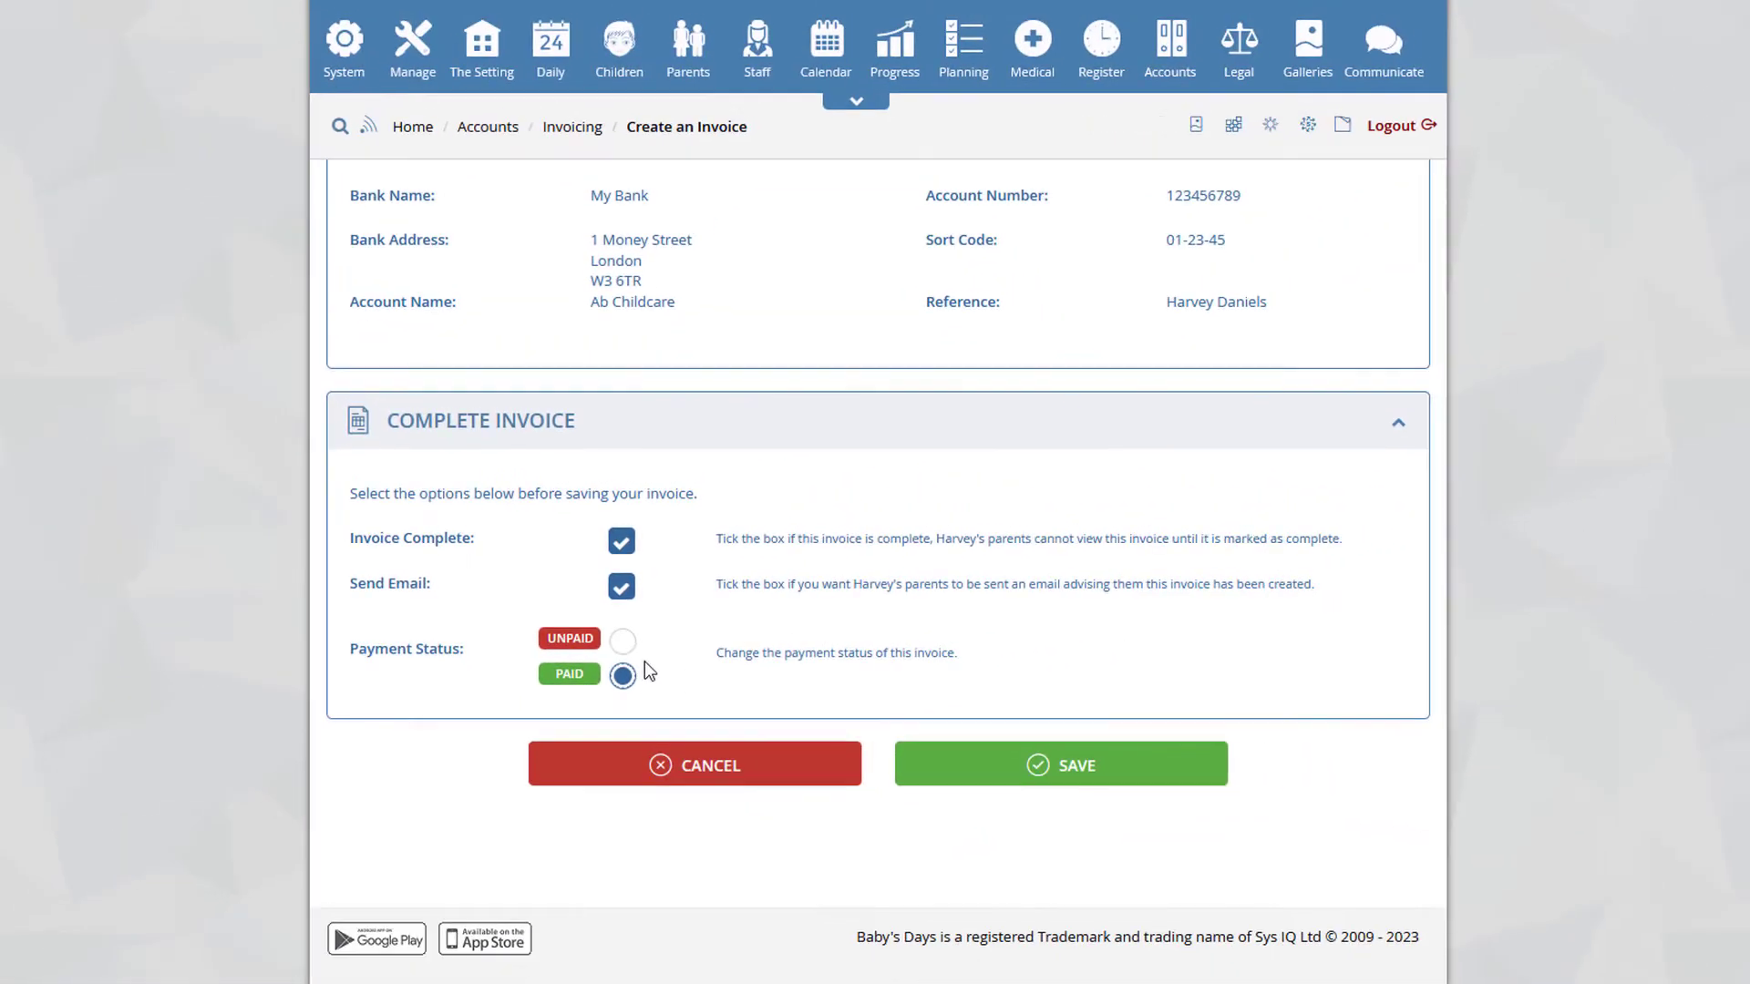
pyautogui.click(623, 646)
pyautogui.click(625, 603)
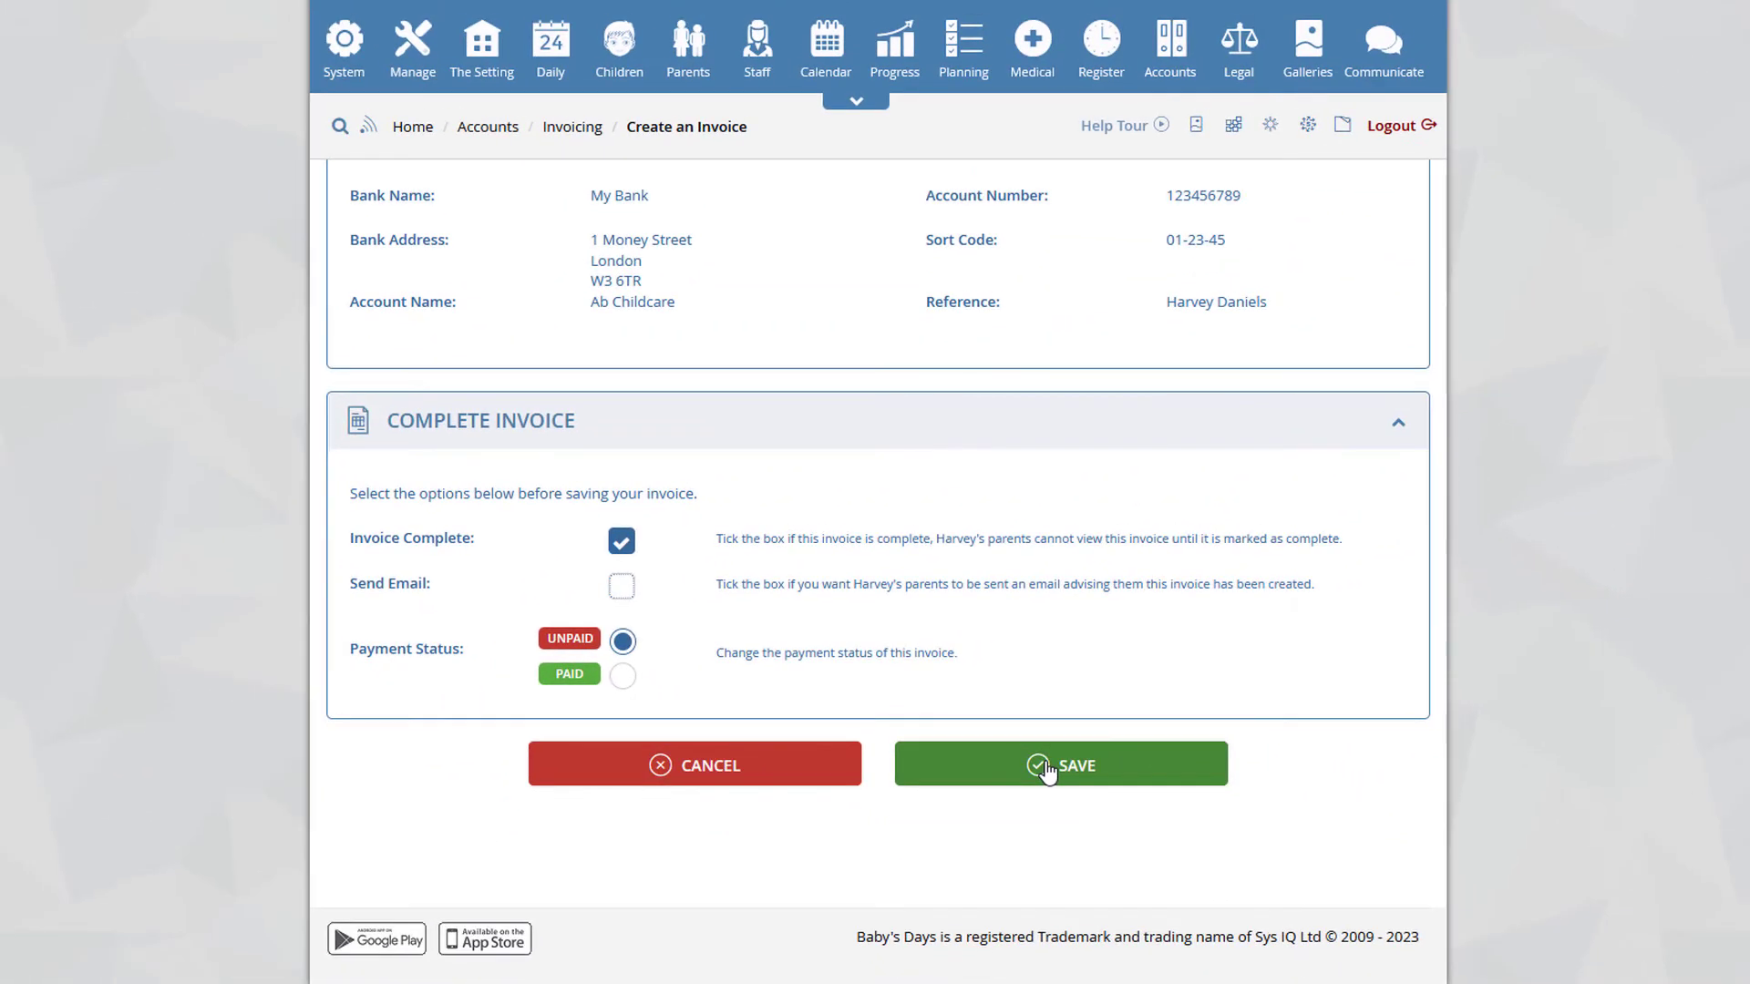
pyautogui.click(1046, 770)
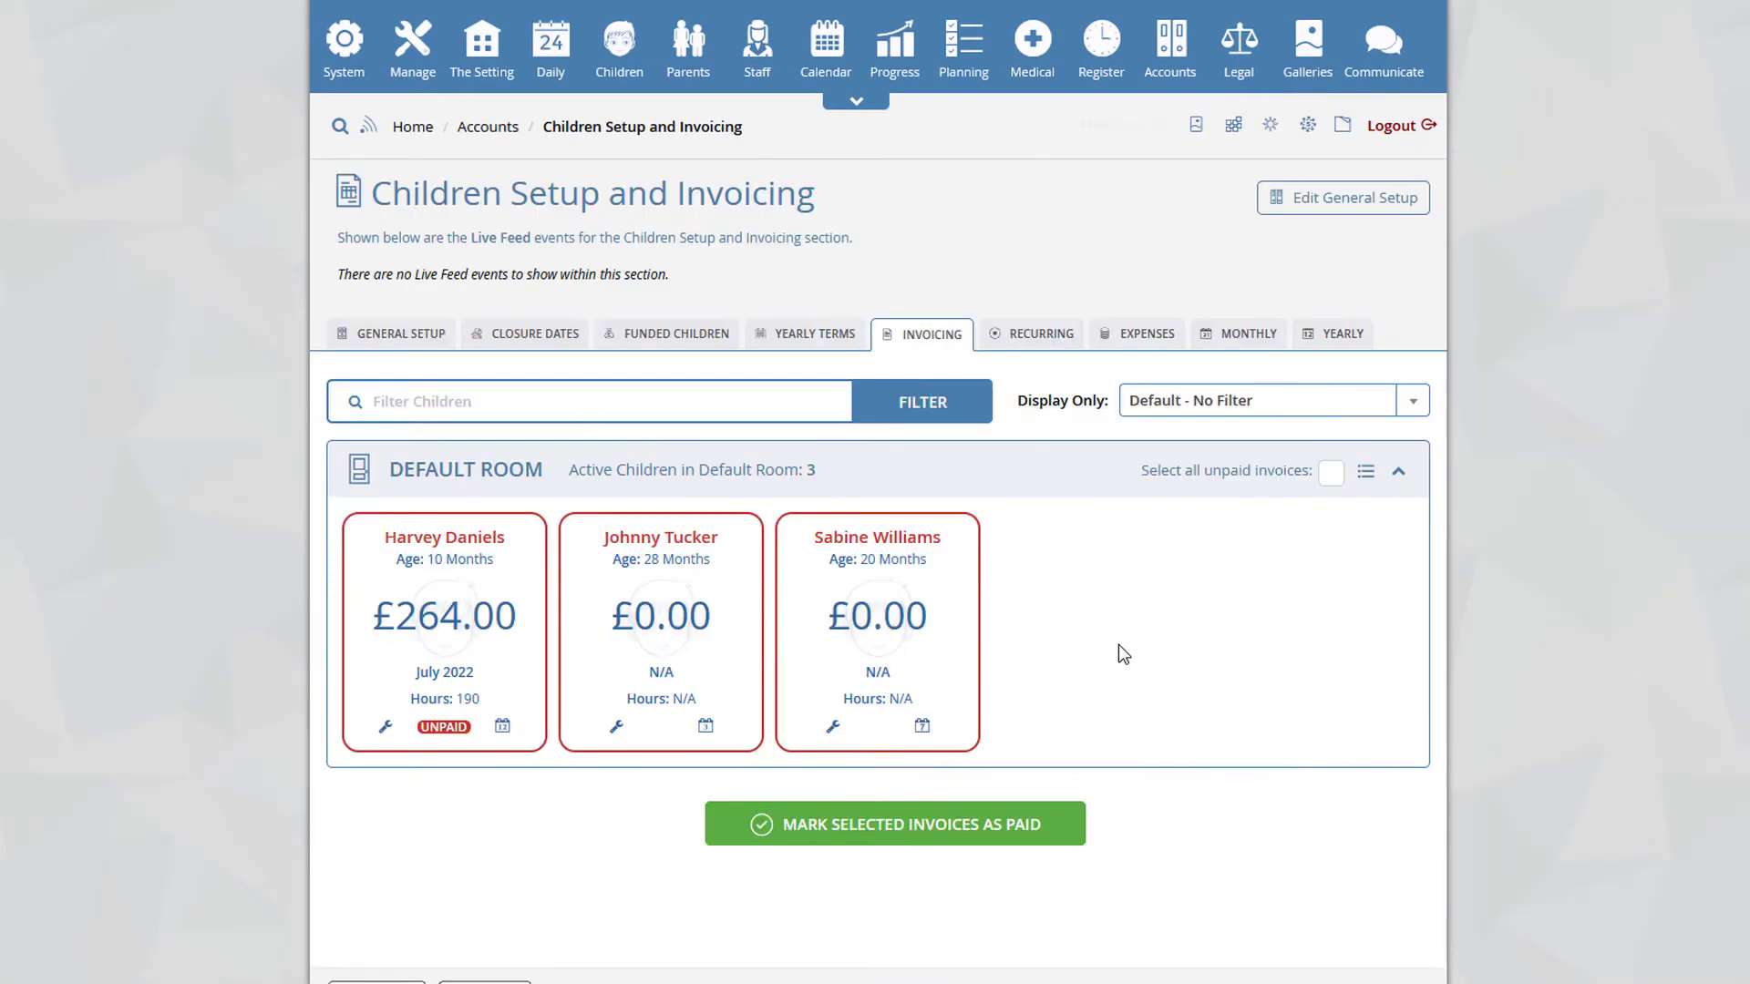
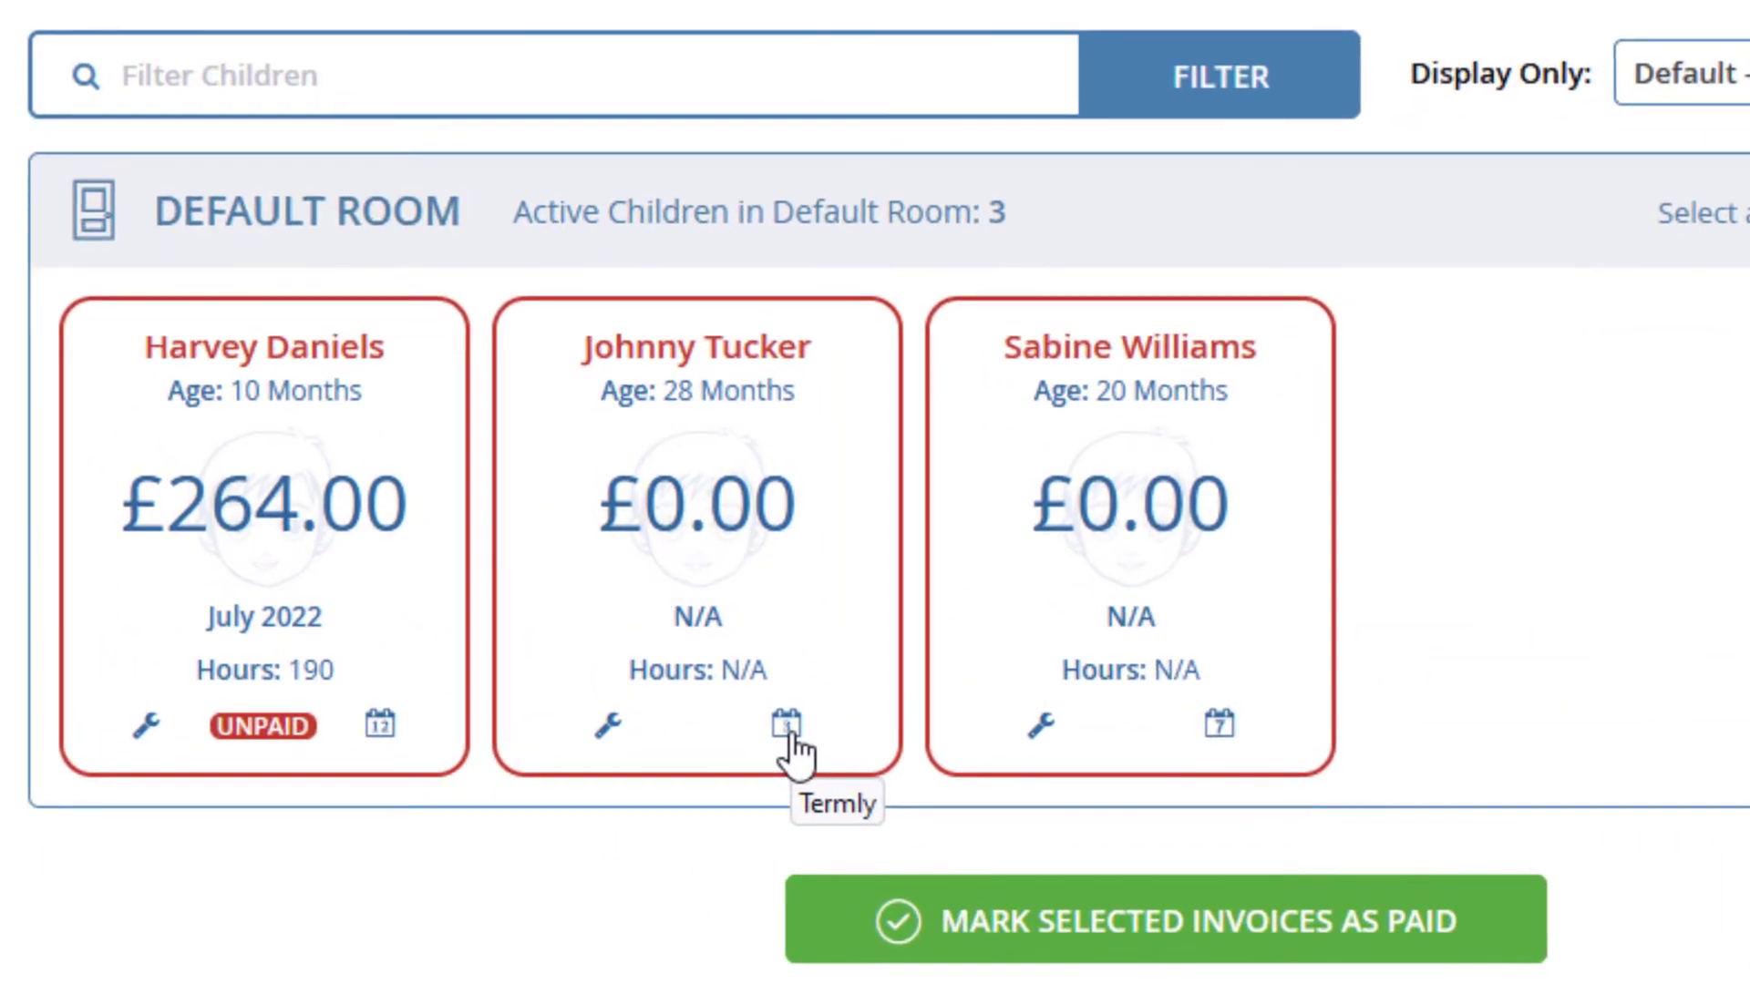
# - Open the termly invoicing overview of the 28-month-old child in the Default Room
pyautogui.click(787, 729)
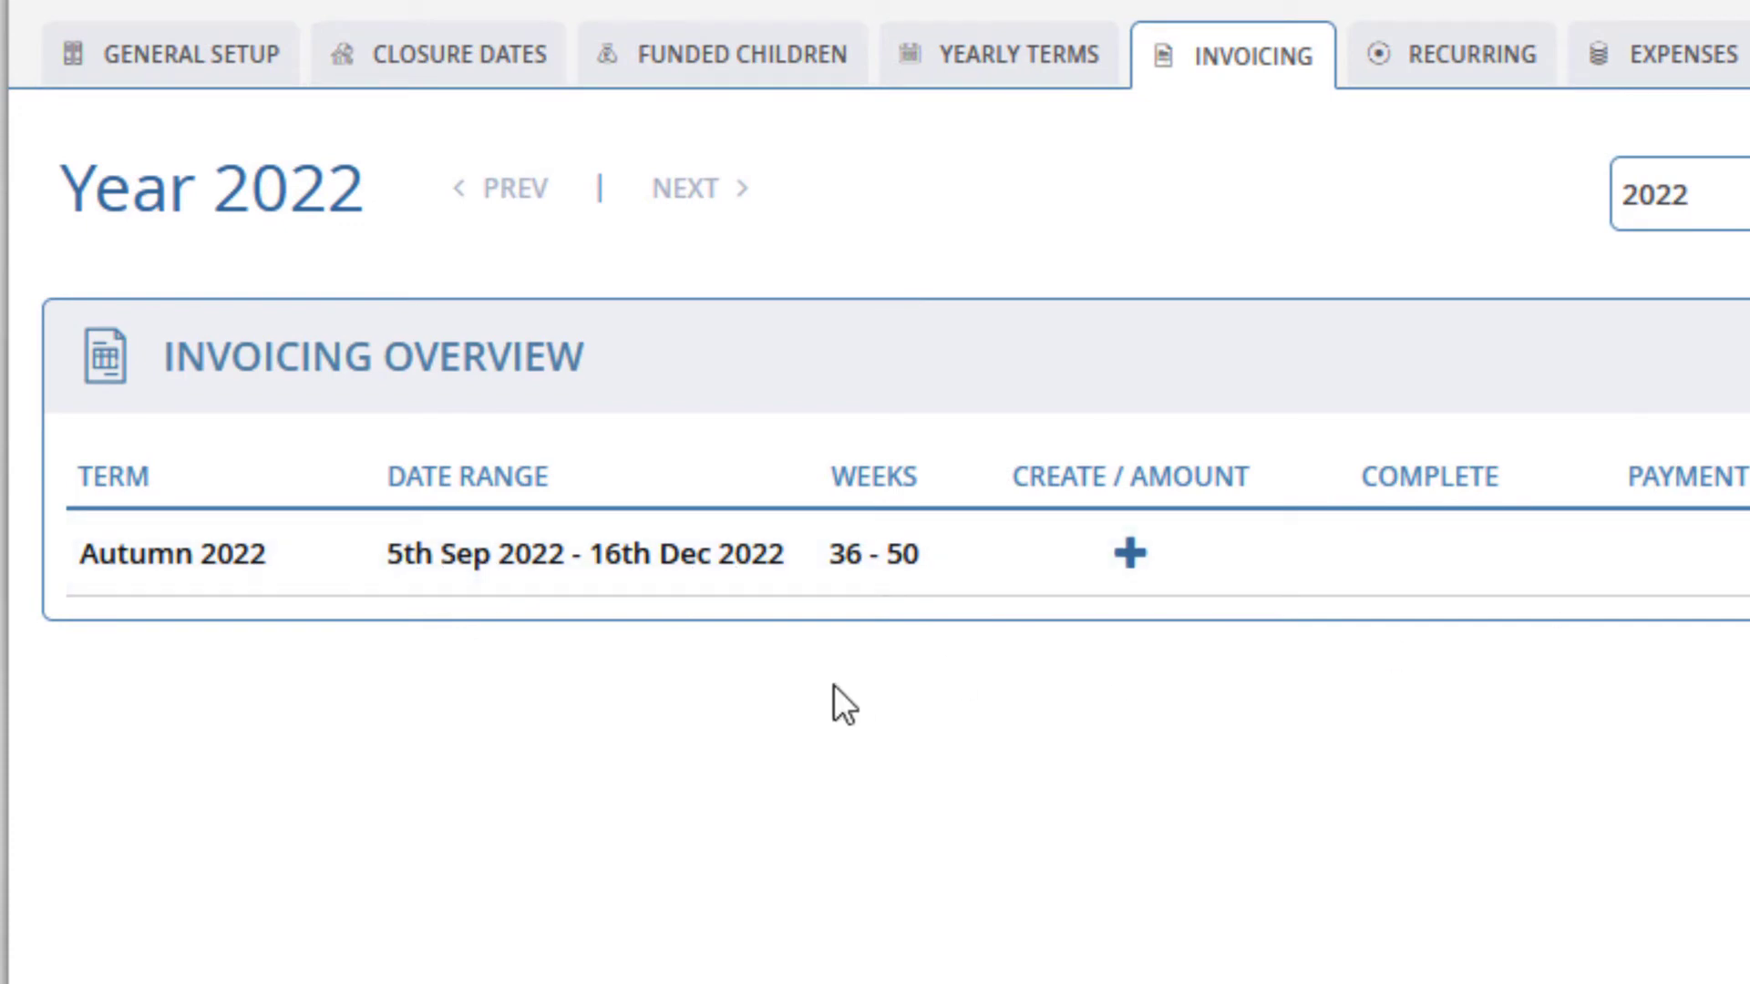
pyautogui.moveTo(1188, 110)
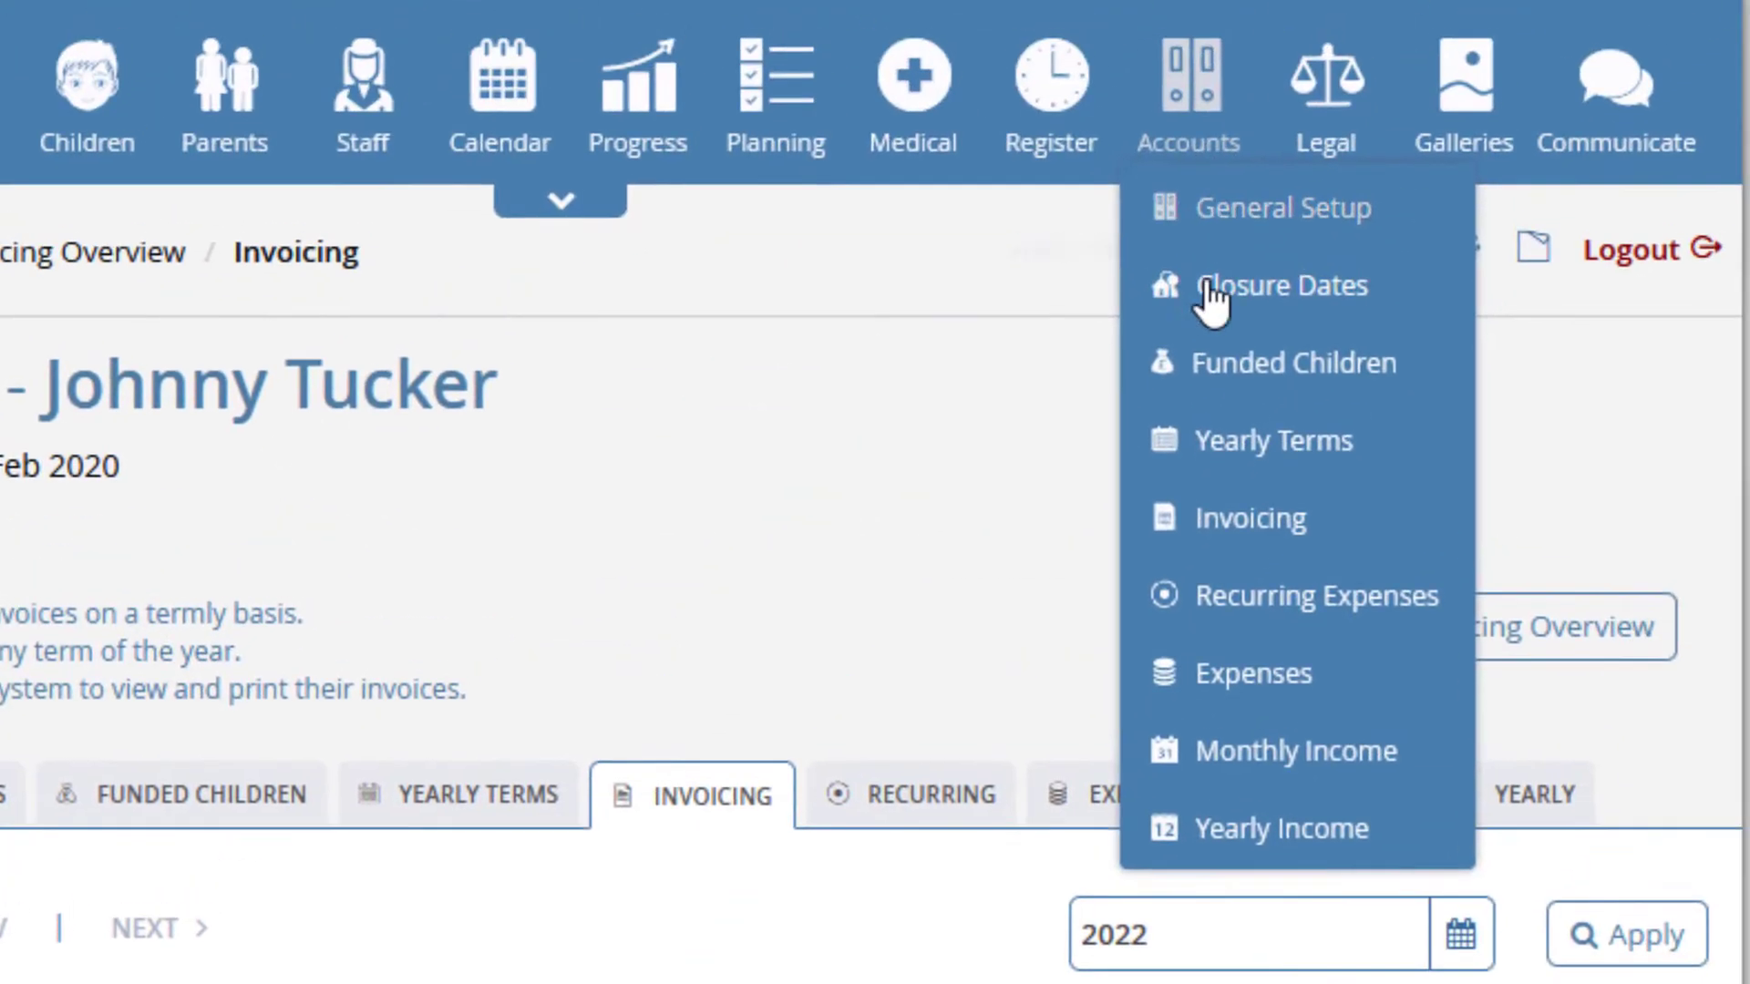
# - Start an Autumn 2022 termly invoice for the 28-month-old child in the Default Room
pyautogui.click(1227, 444)
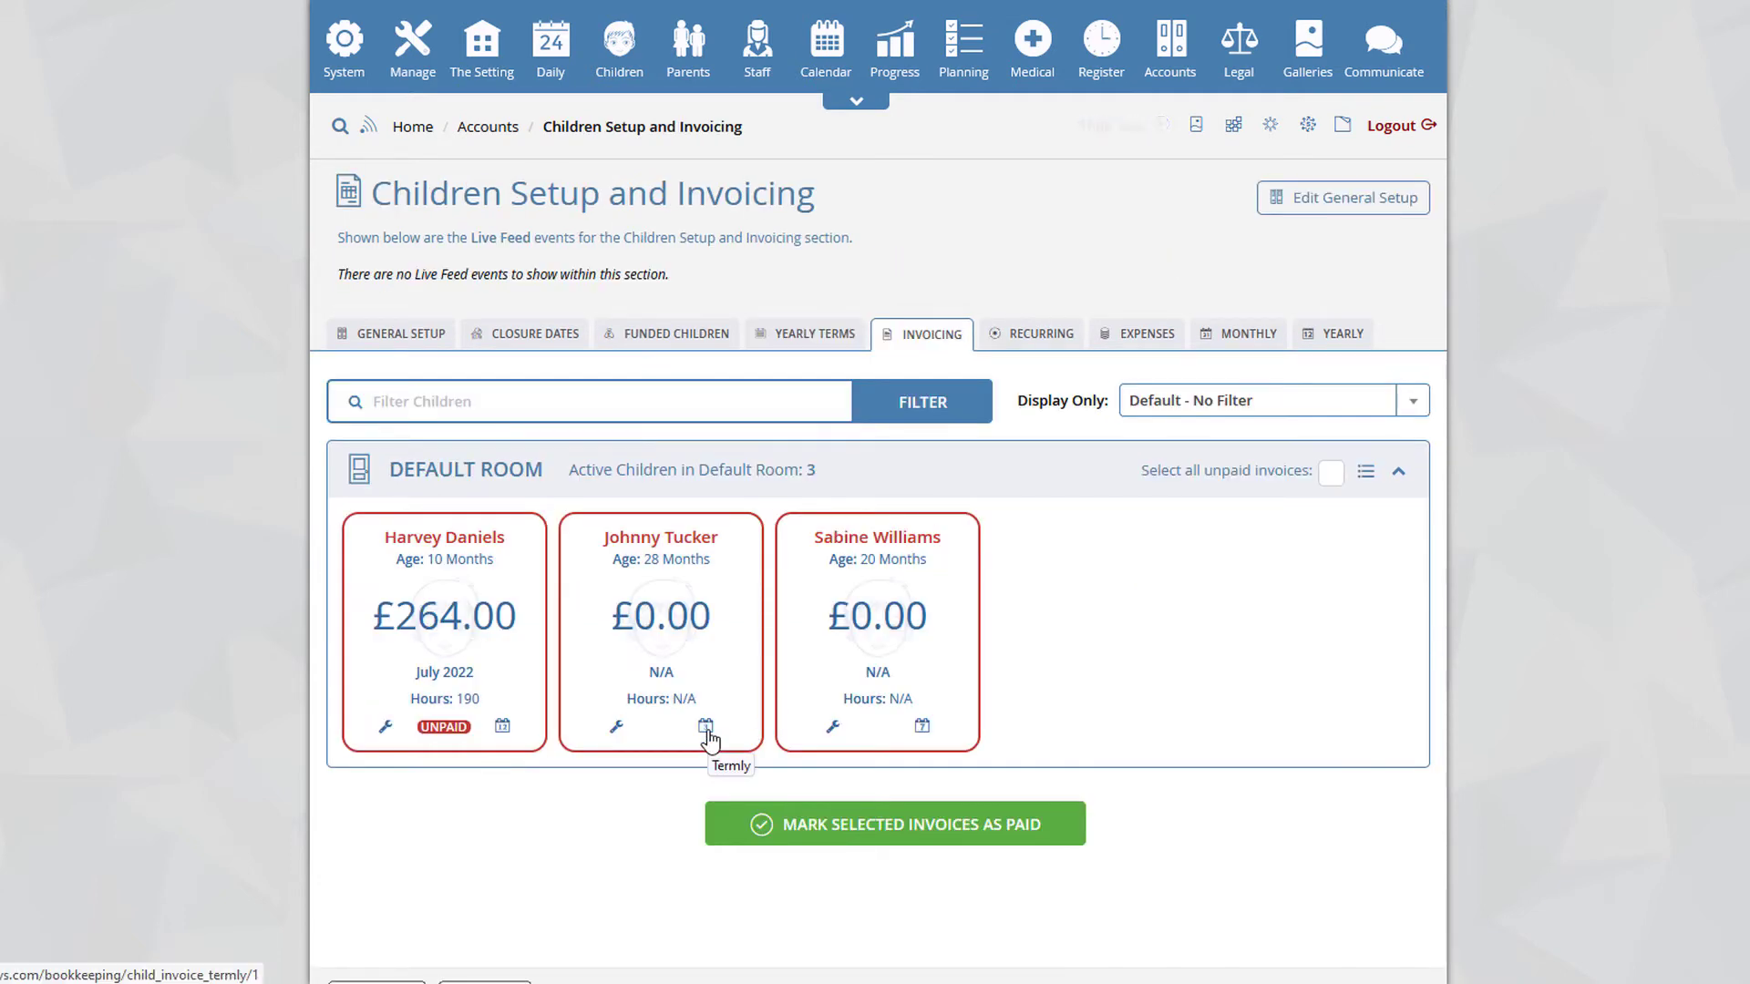
pyautogui.click(707, 729)
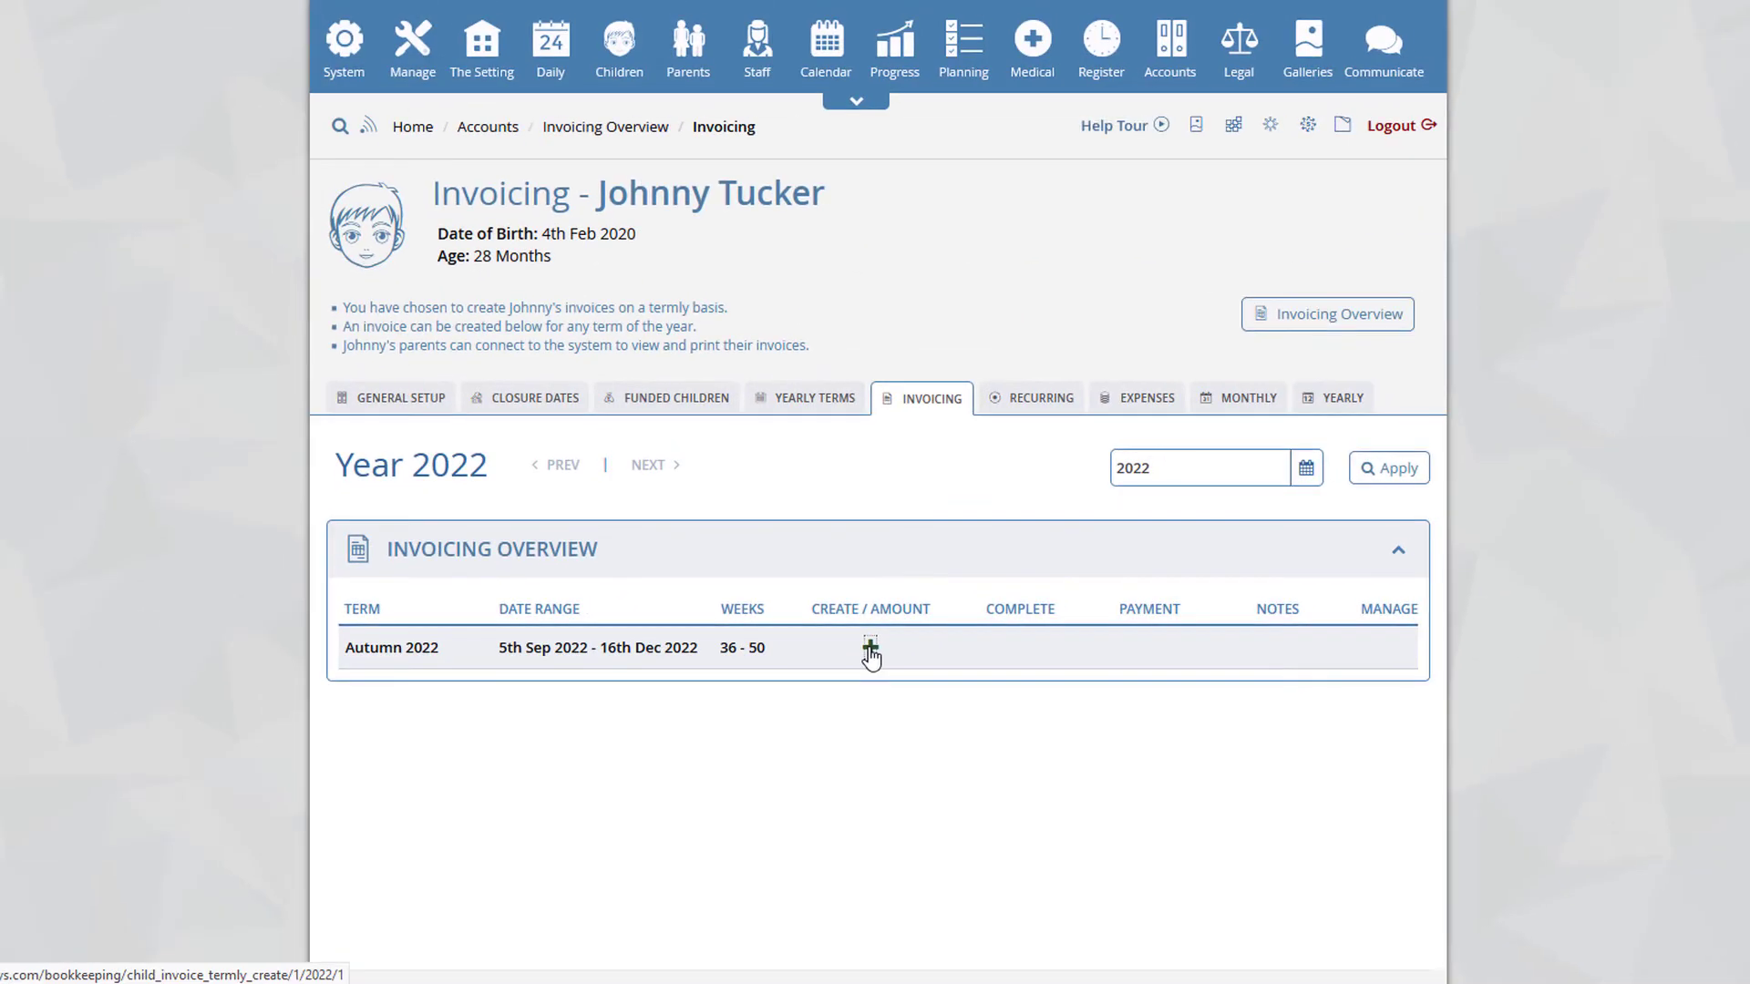
pyautogui.click(1128, 571)
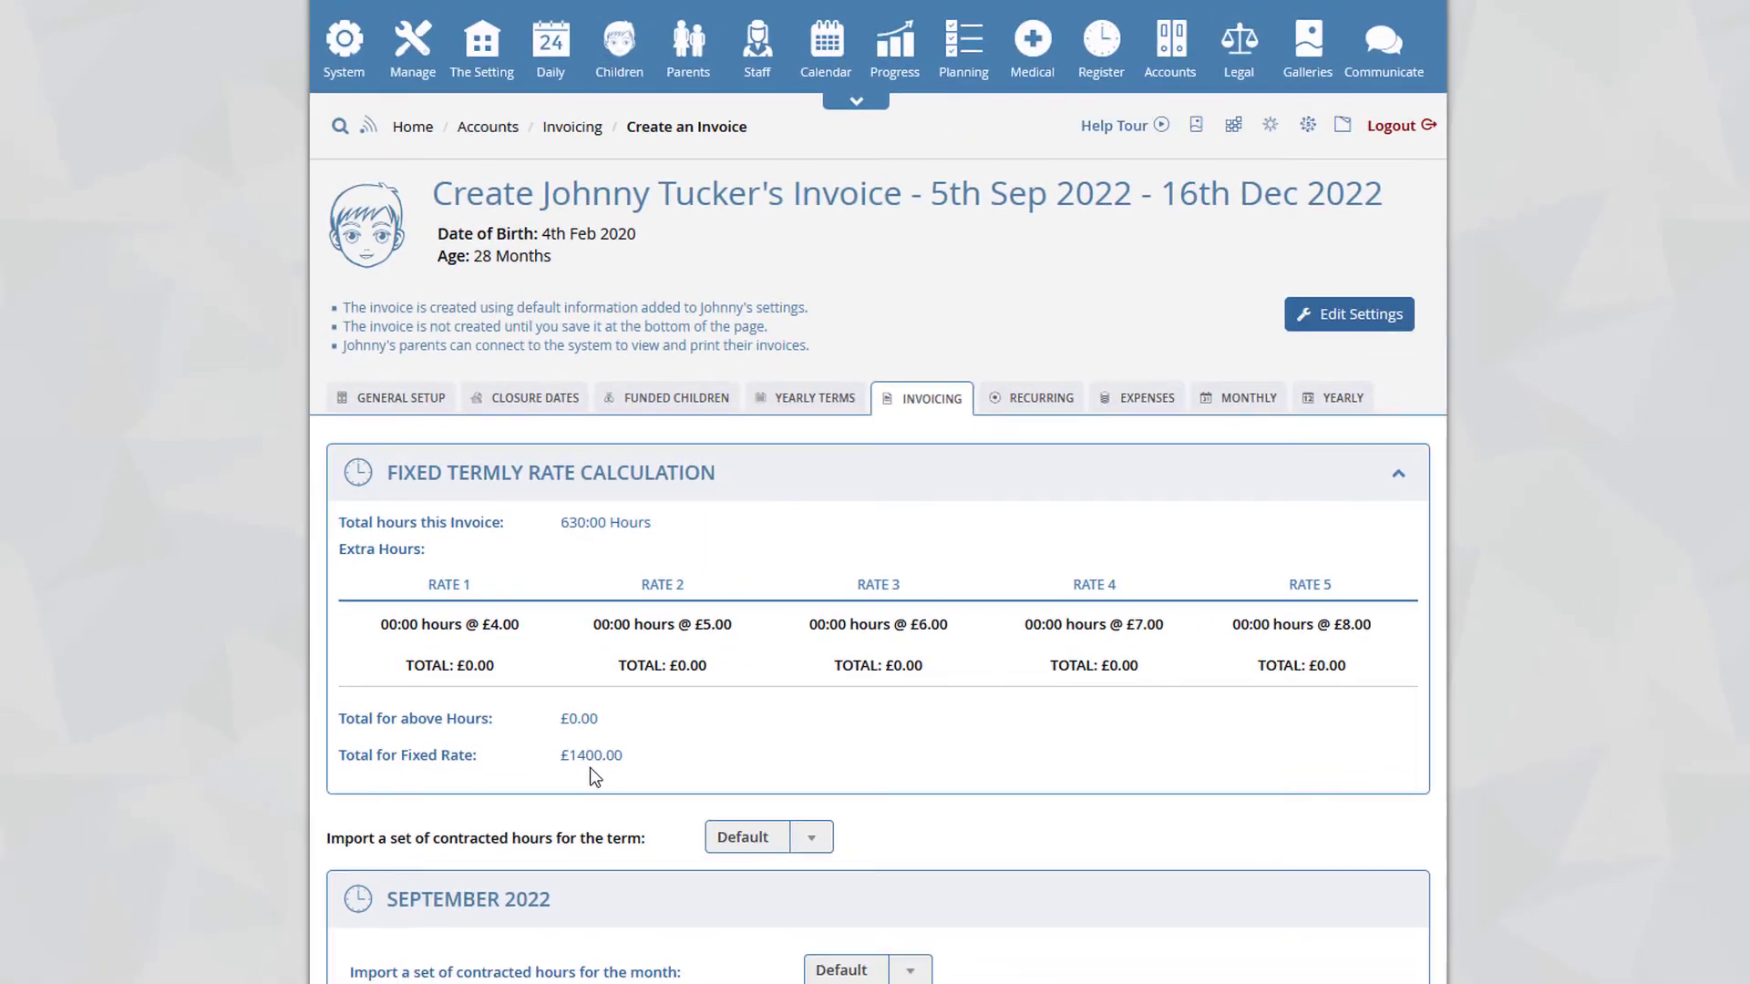
# - Add a Session 2 from 16:30 to 18:30 to the contracted hours on Monday 5 December 2022
pyautogui.scroll(-6, 833, 657)
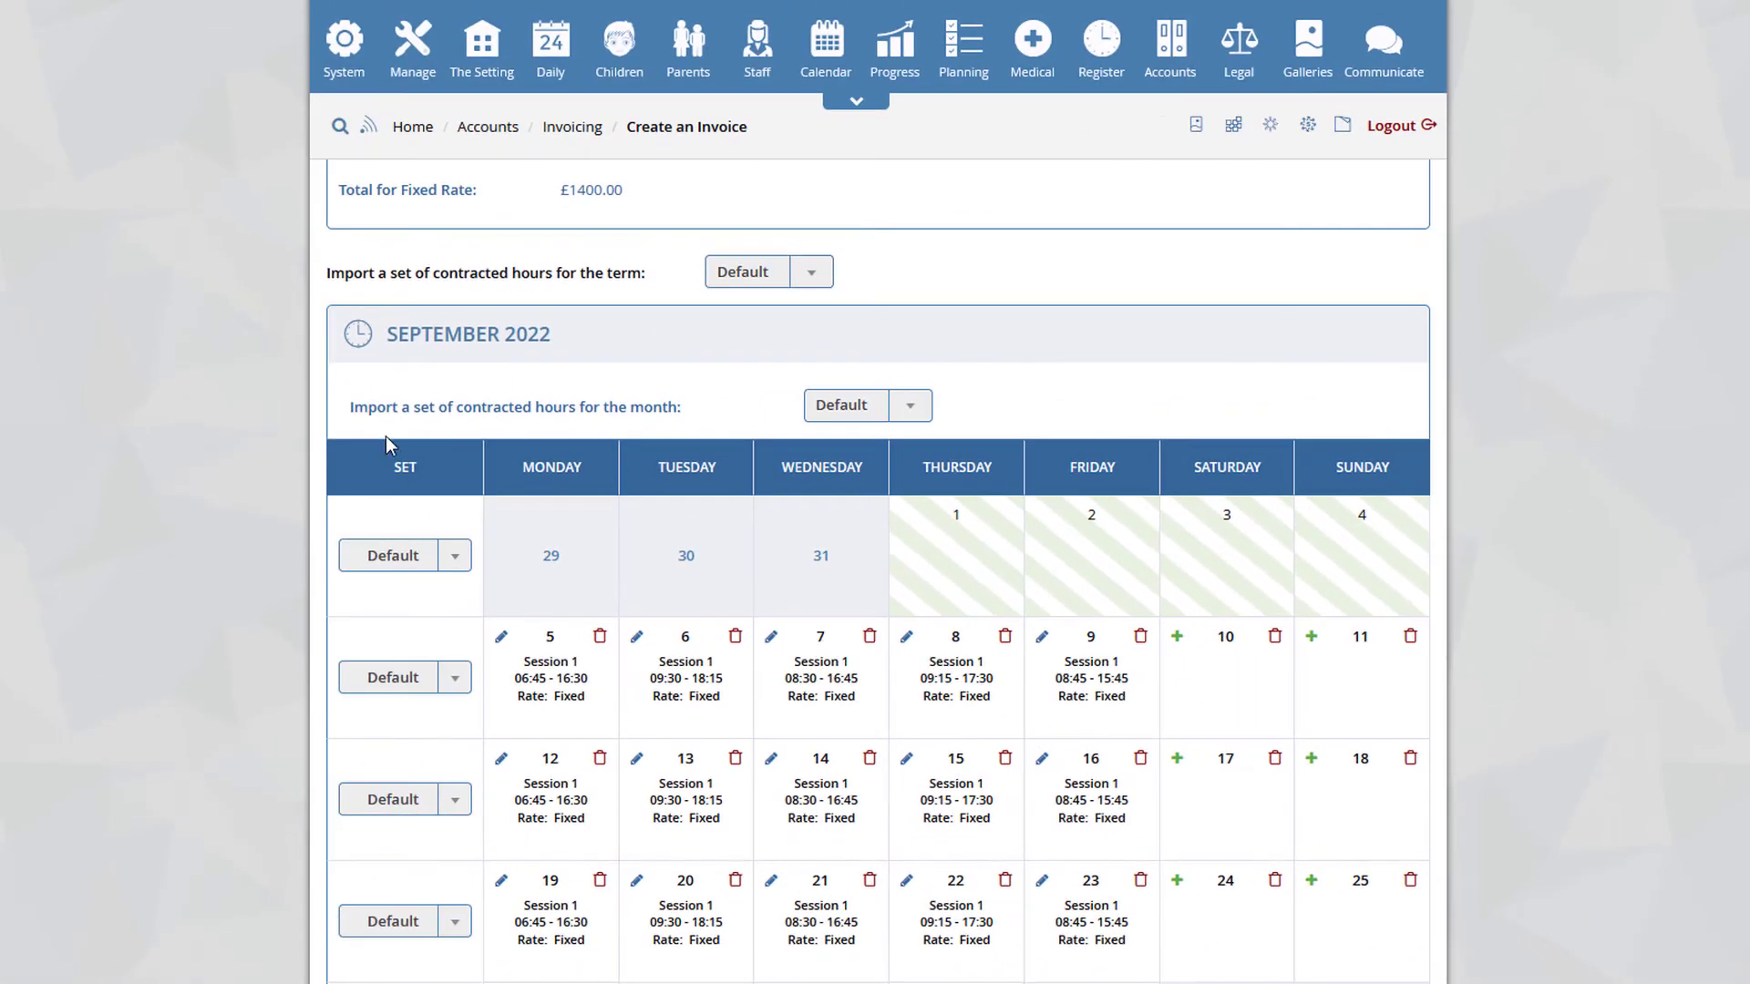
pyautogui.scroll(-10, 645, 656)
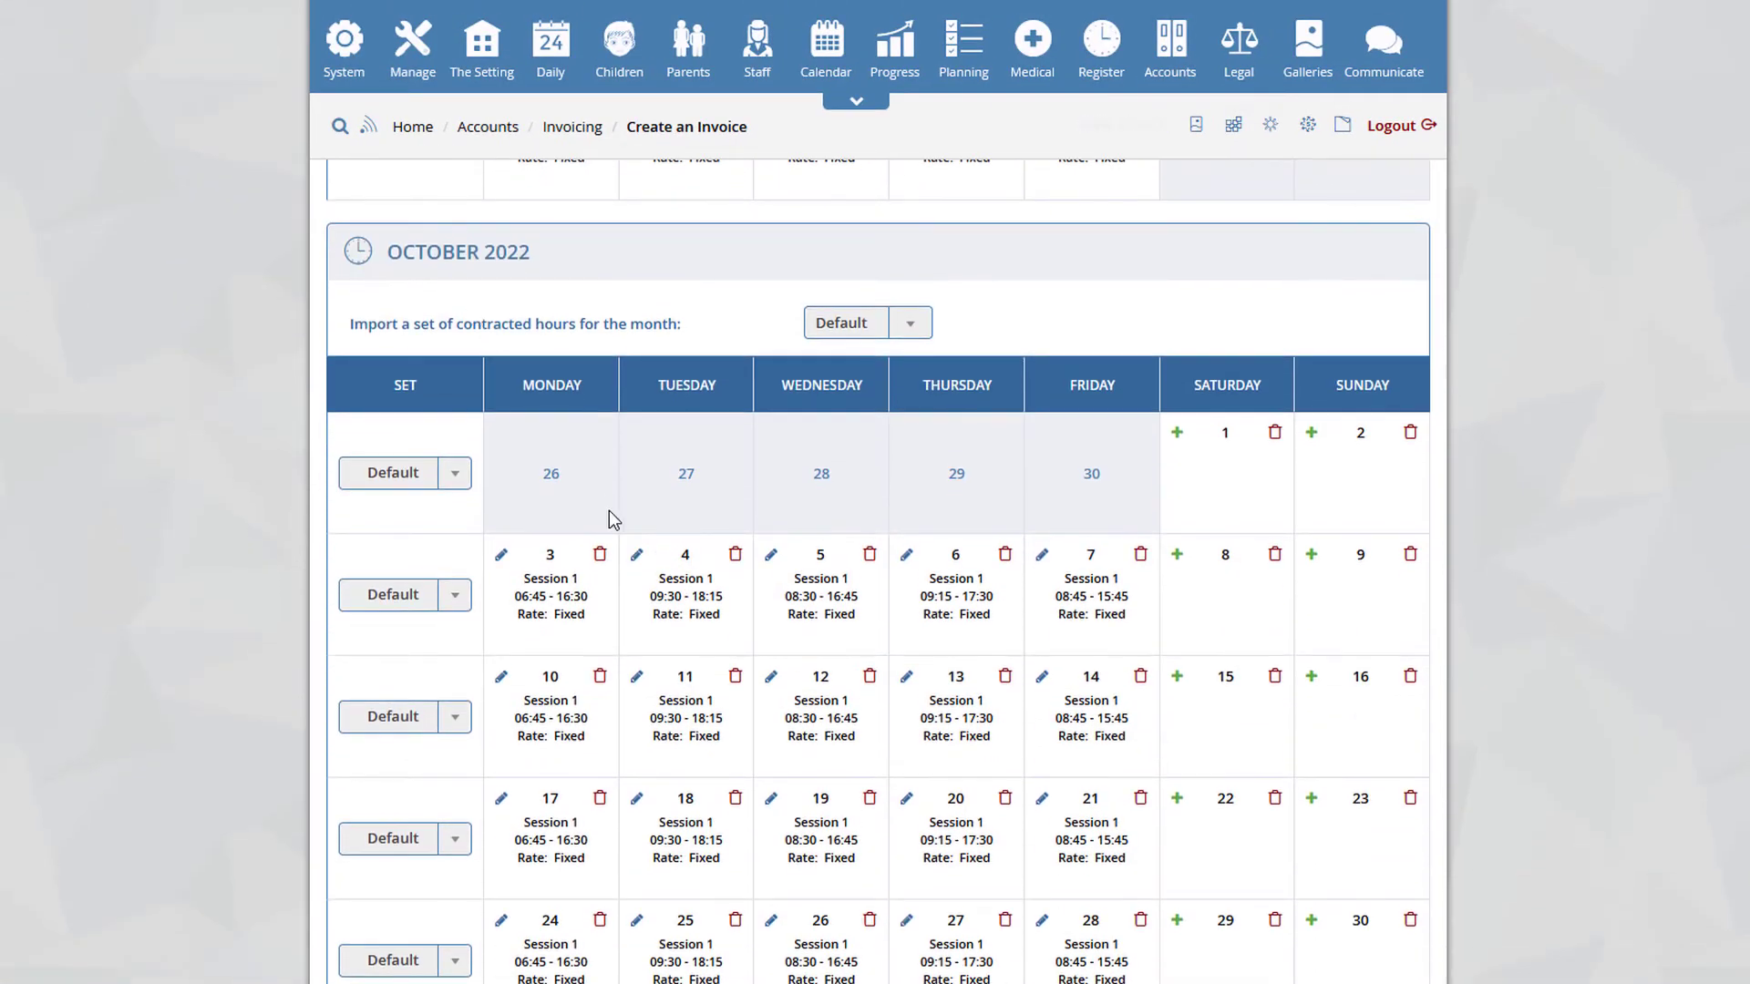
pyautogui.scroll(-15, 608, 510)
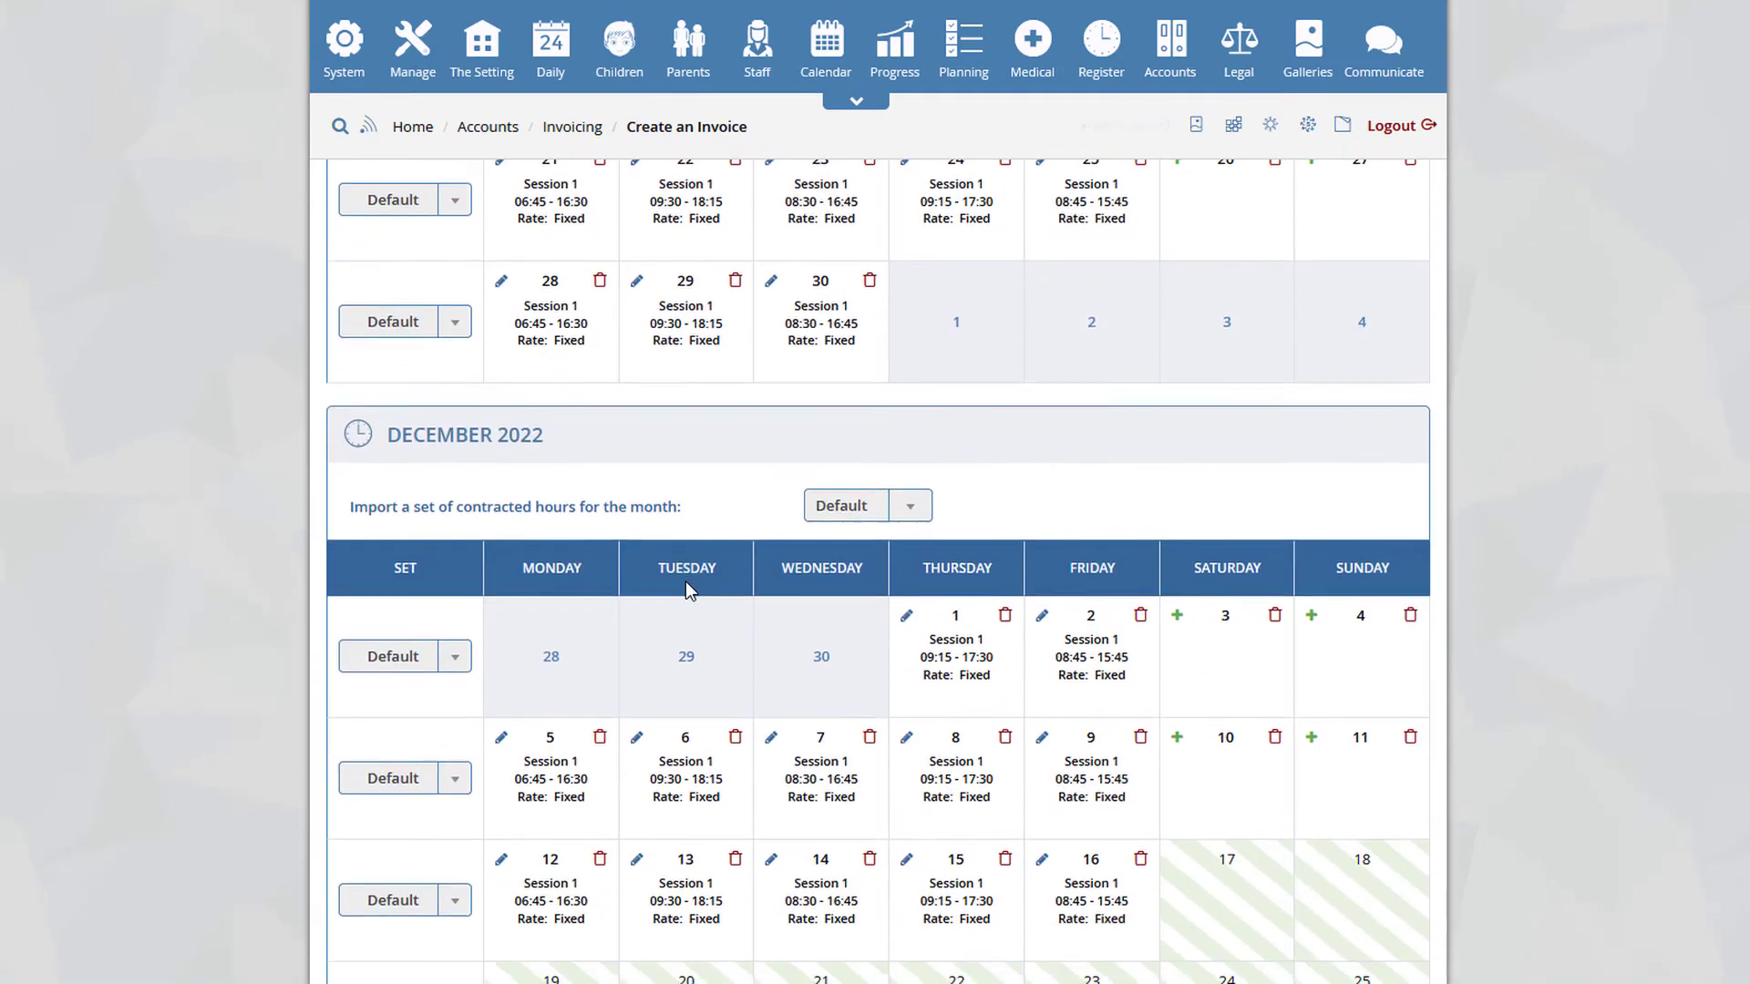
pyautogui.scroll(-3, 638, 510)
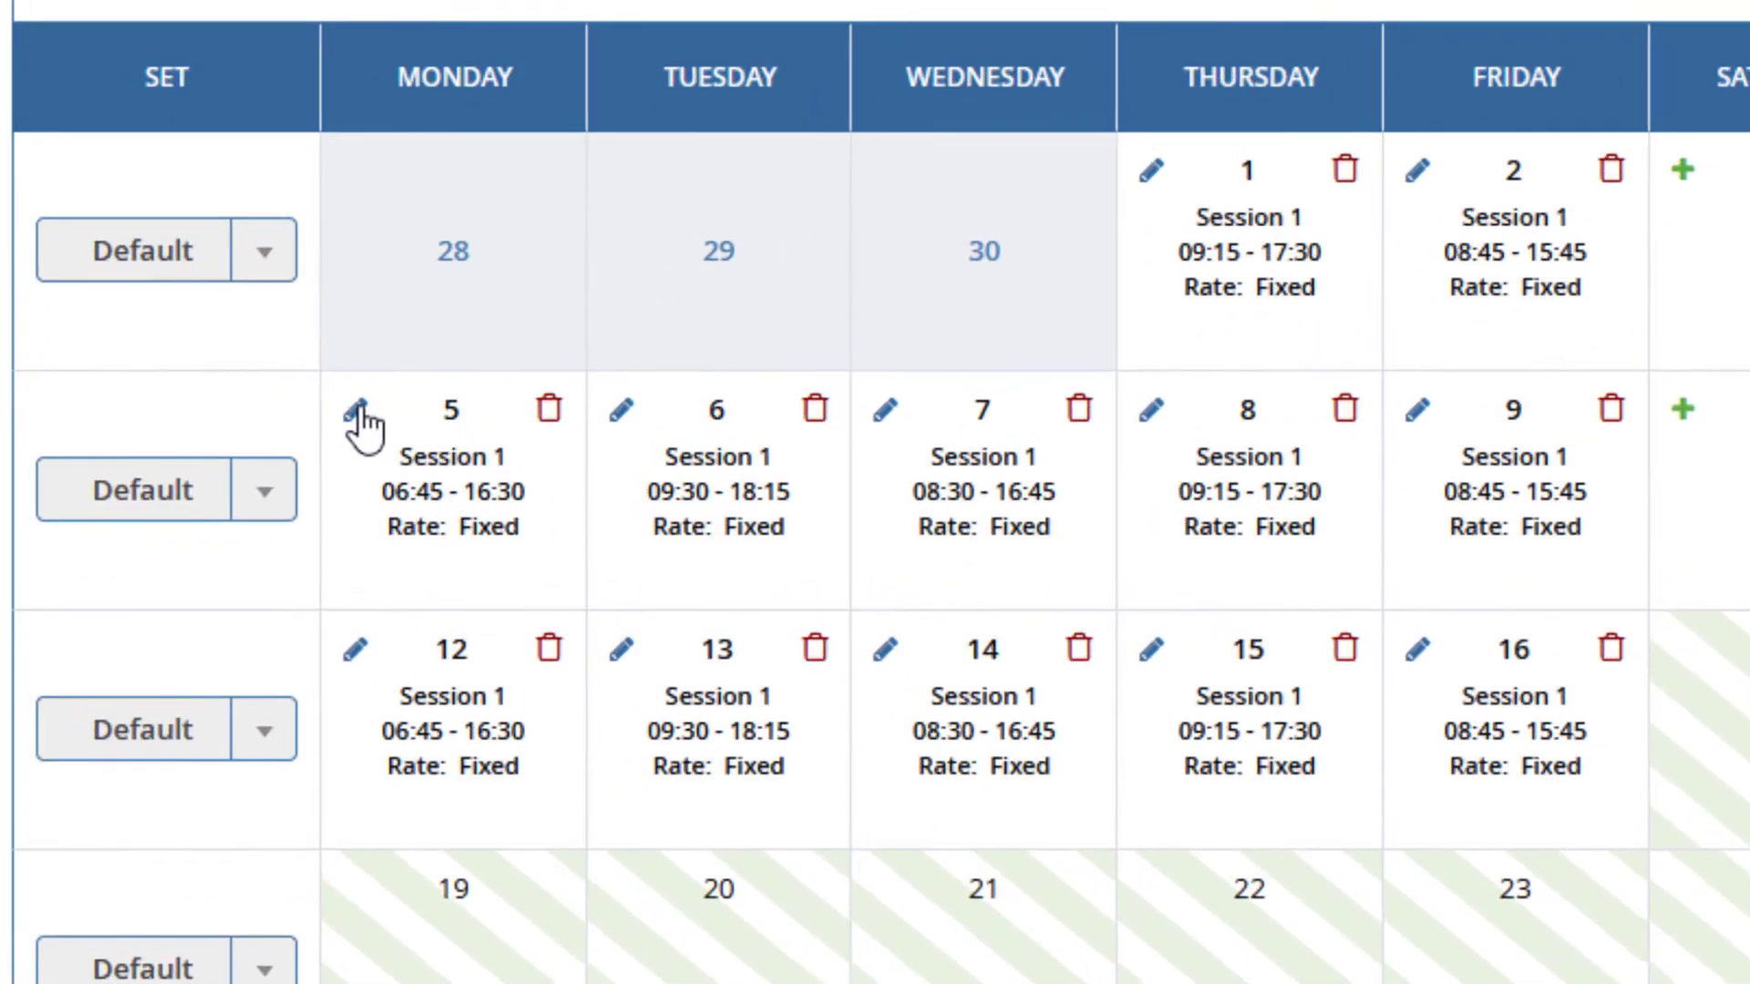
pyautogui.click(352, 410)
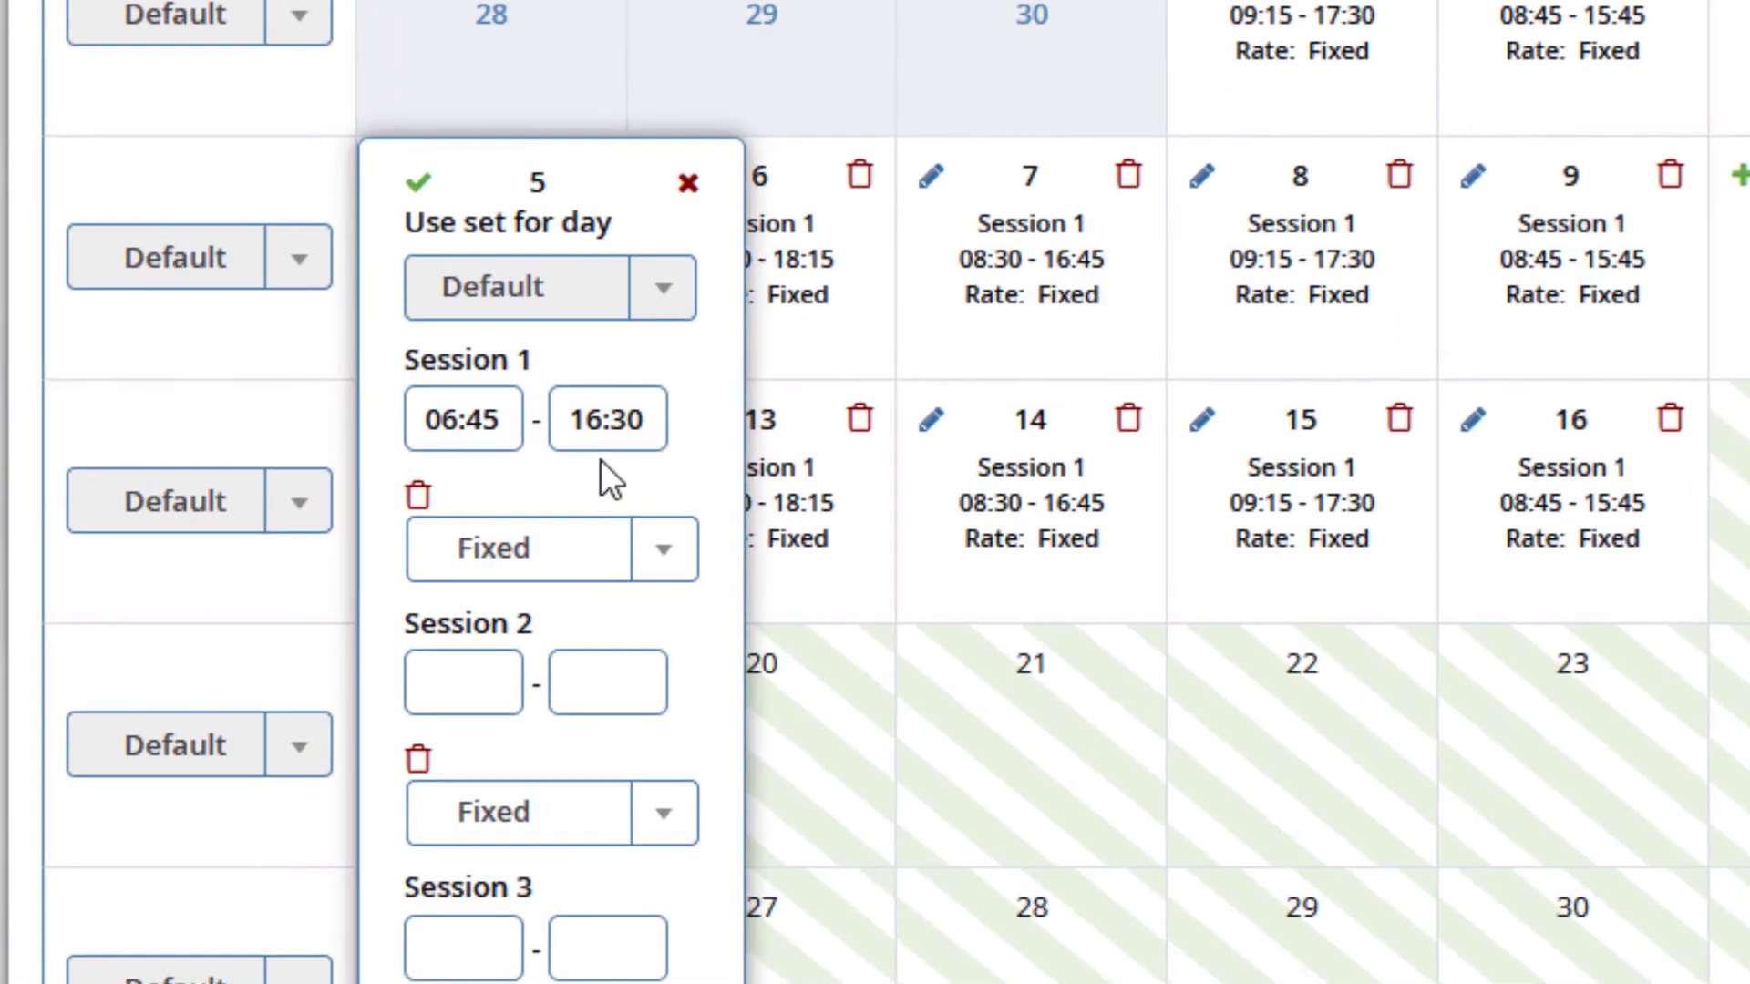
pyautogui.click(475, 683)
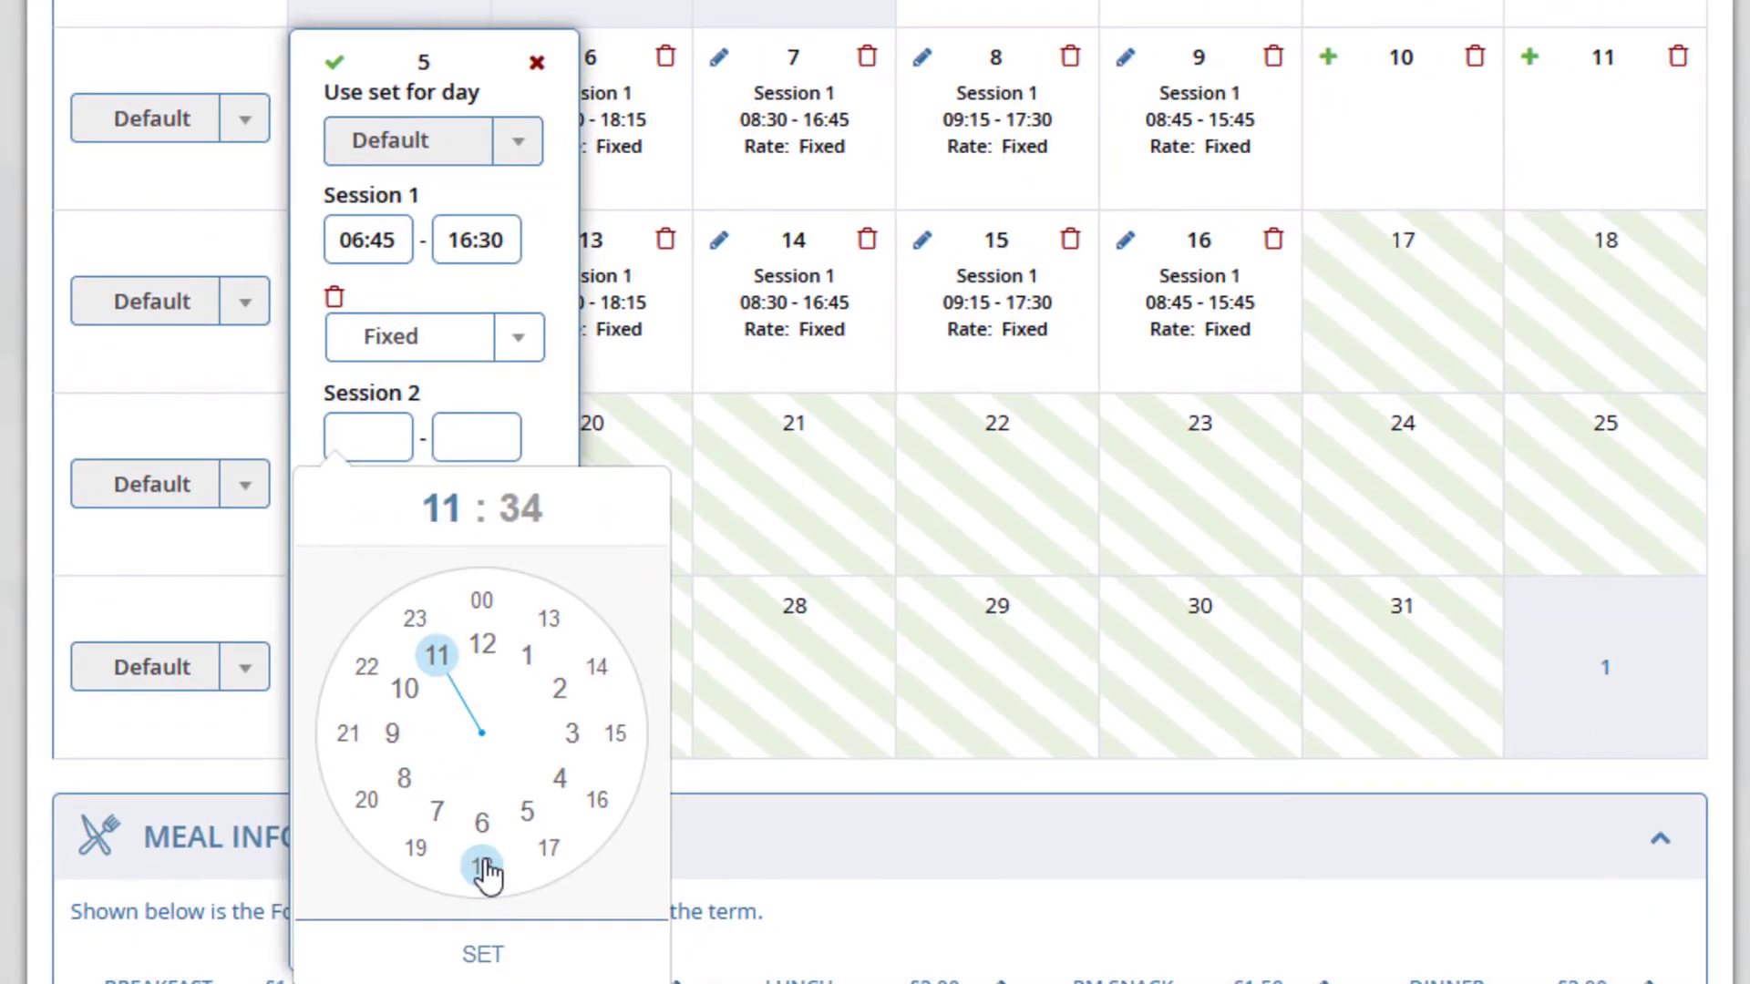
pyautogui.click(597, 804)
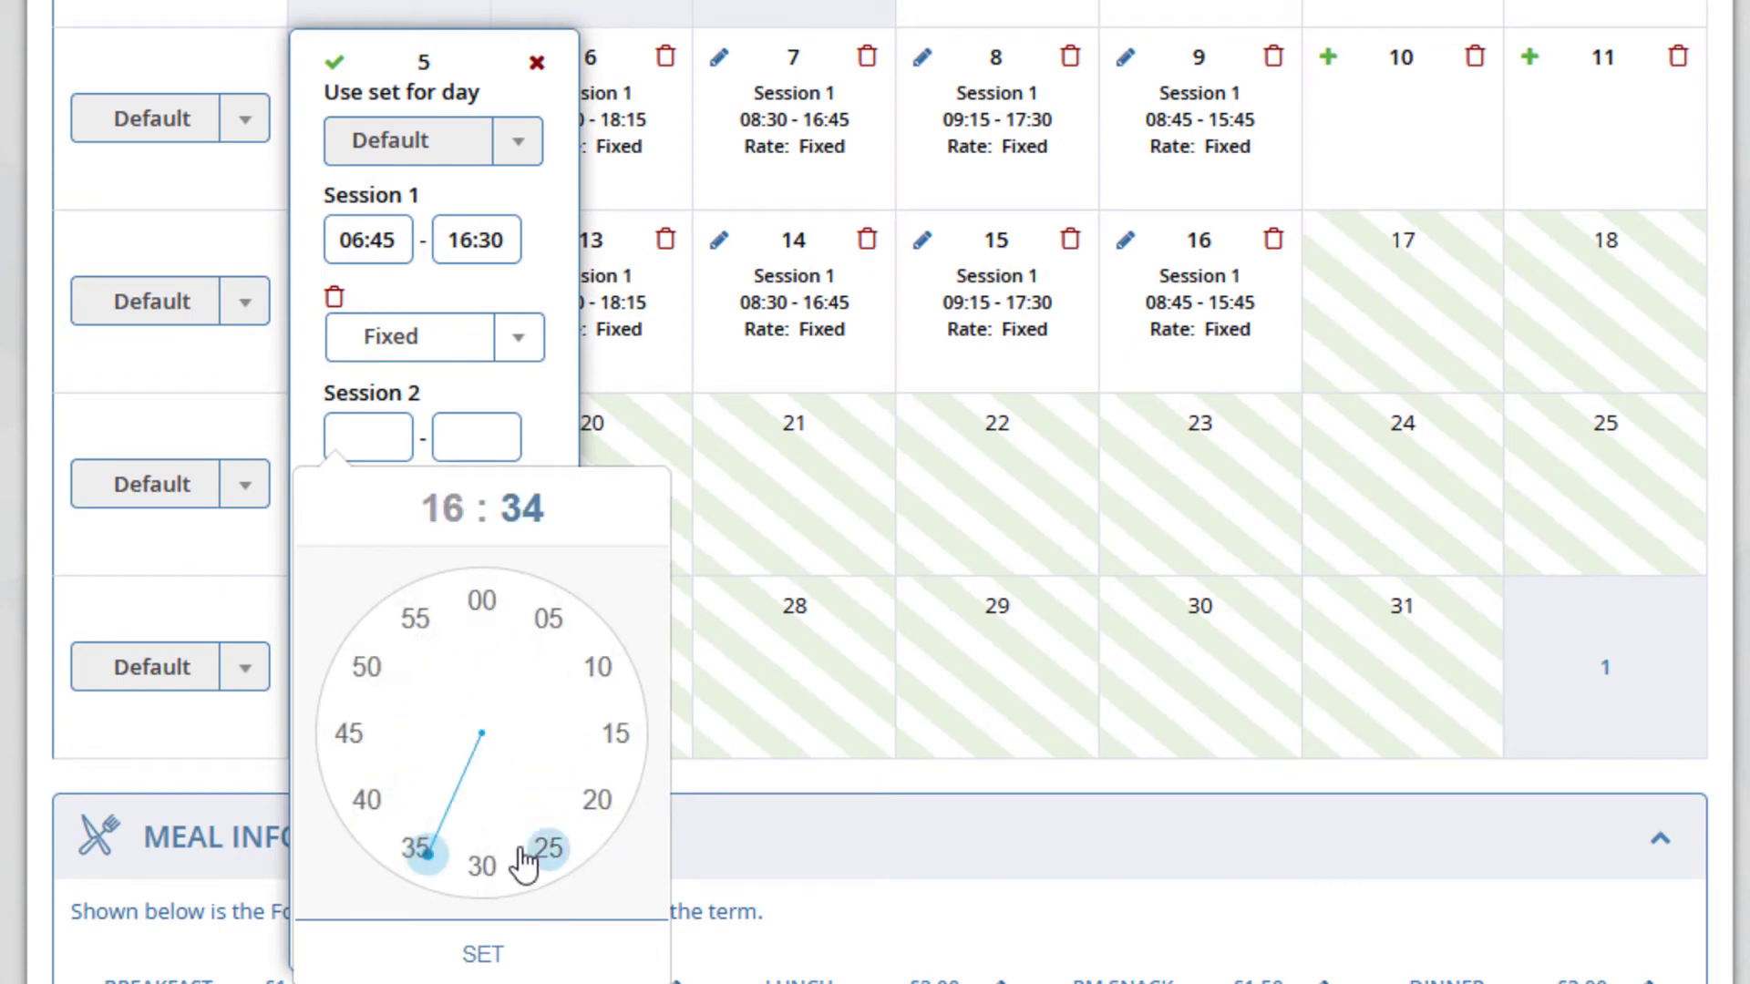
pyautogui.click(483, 870)
pyautogui.click(482, 952)
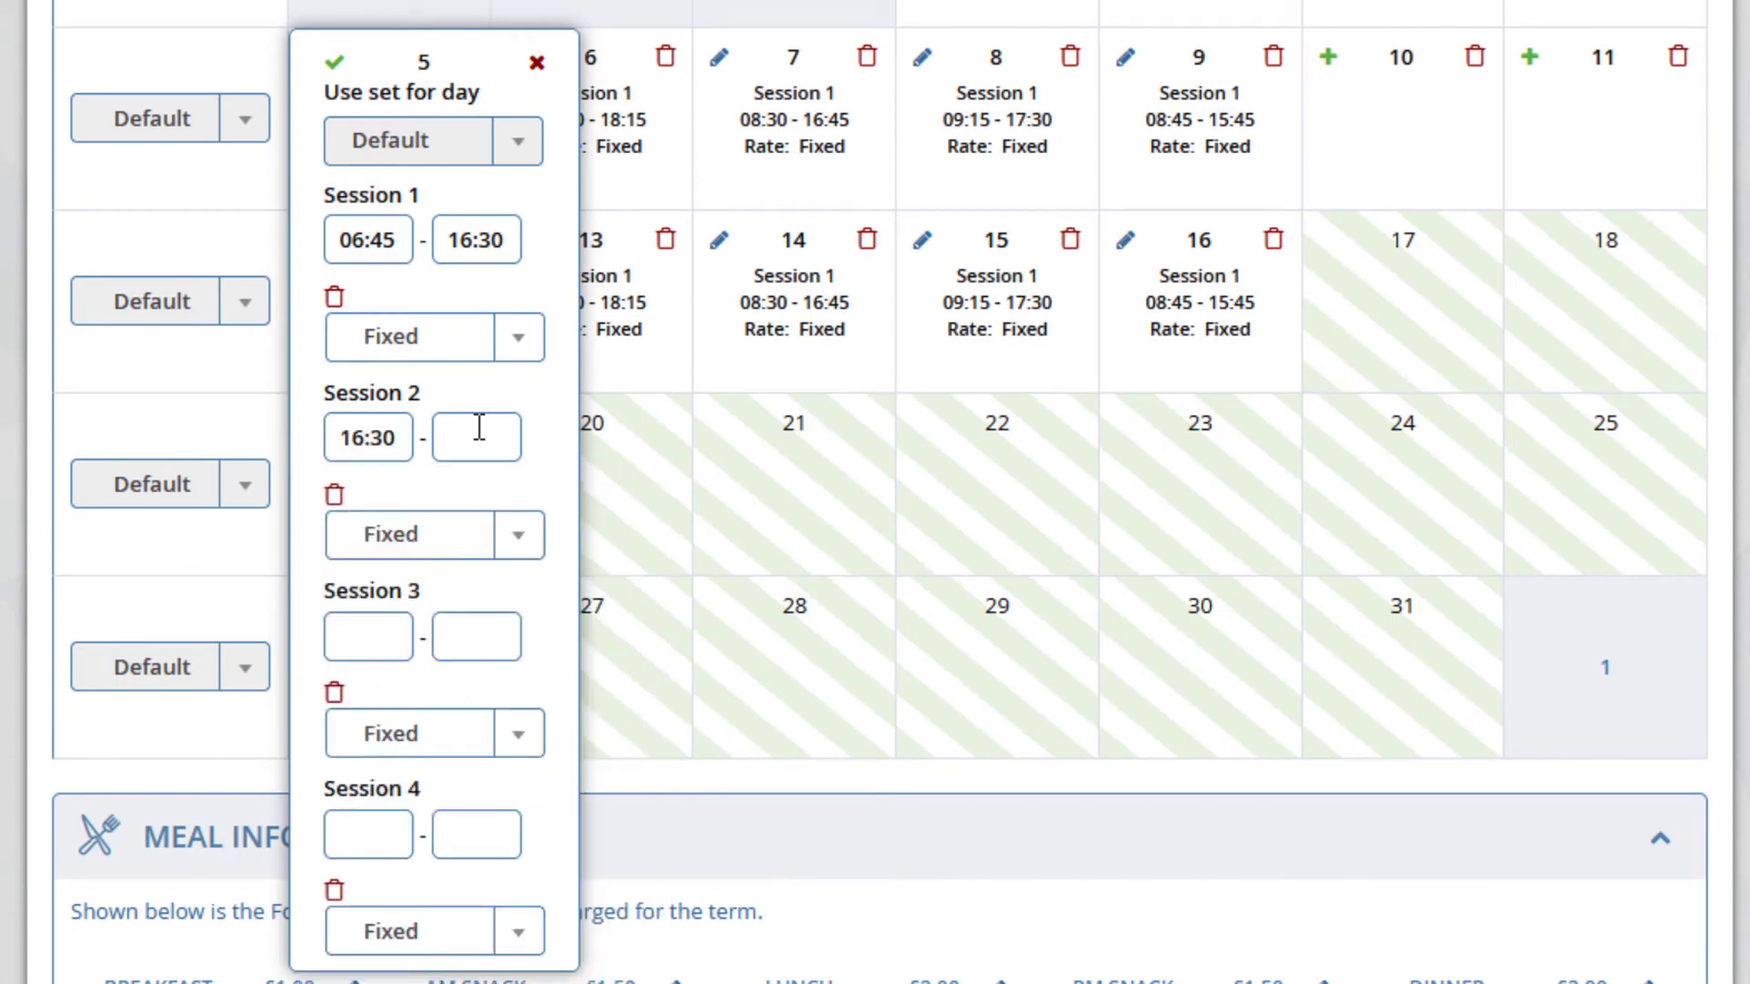
pyautogui.click(479, 431)
pyautogui.click(591, 865)
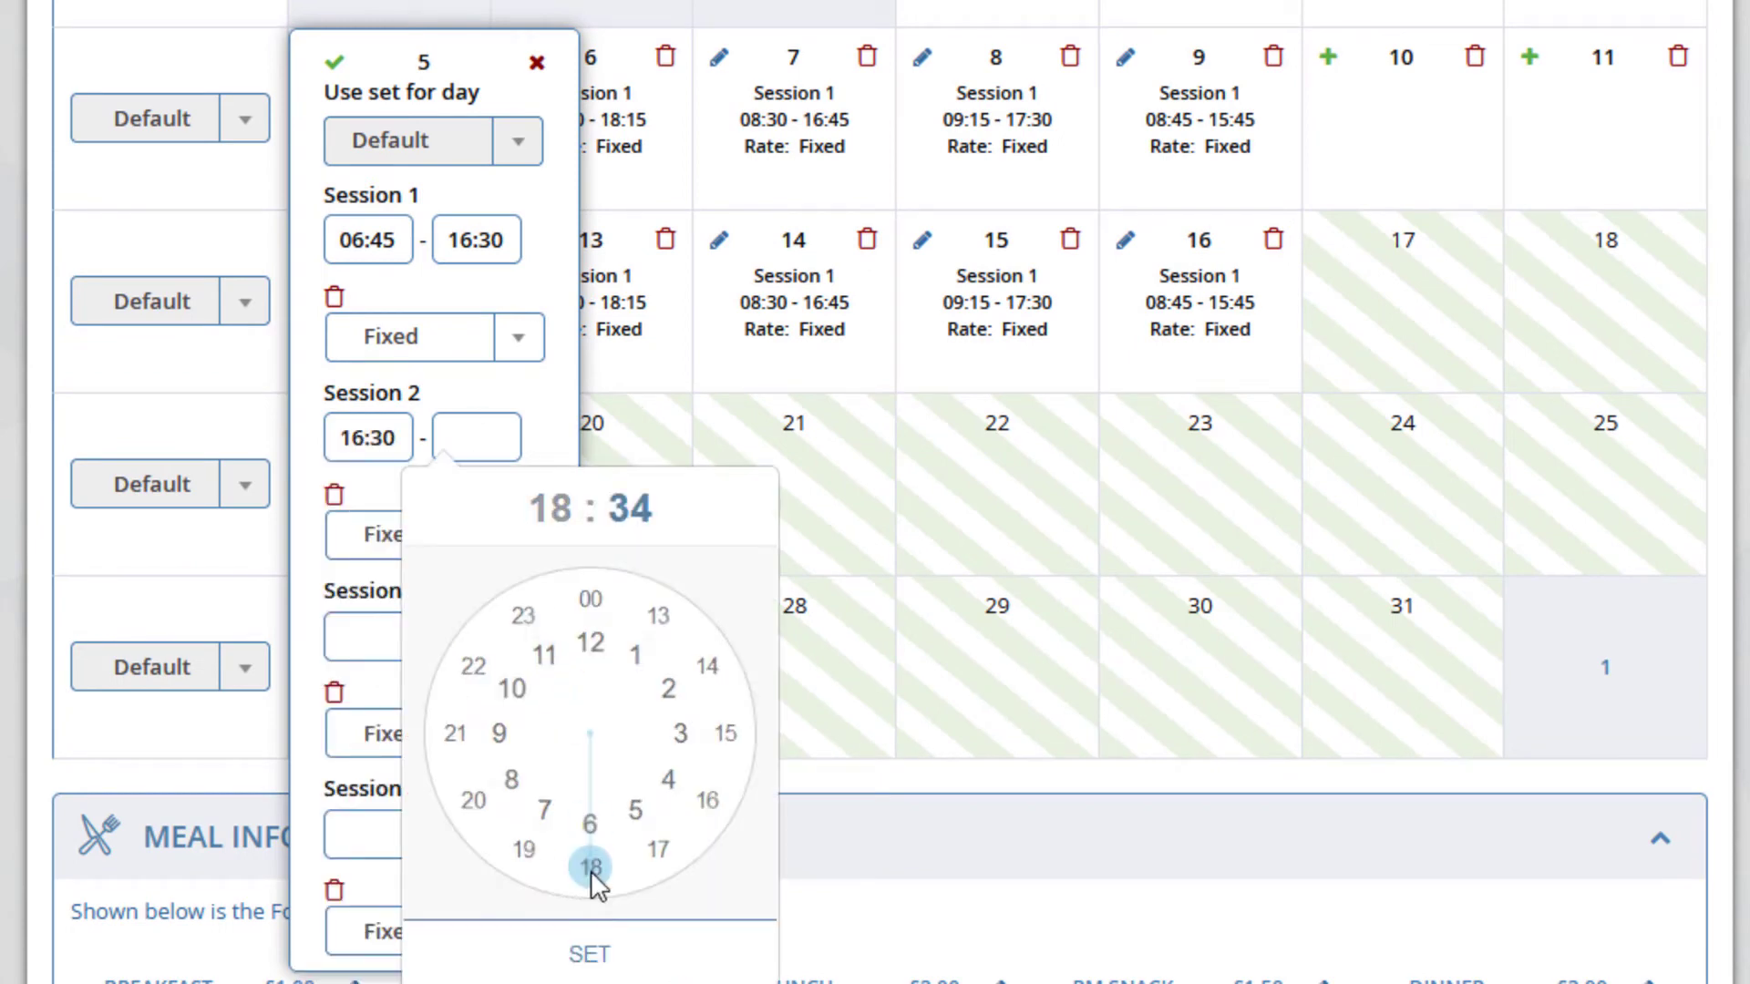
pyautogui.click(590, 870)
pyautogui.click(611, 954)
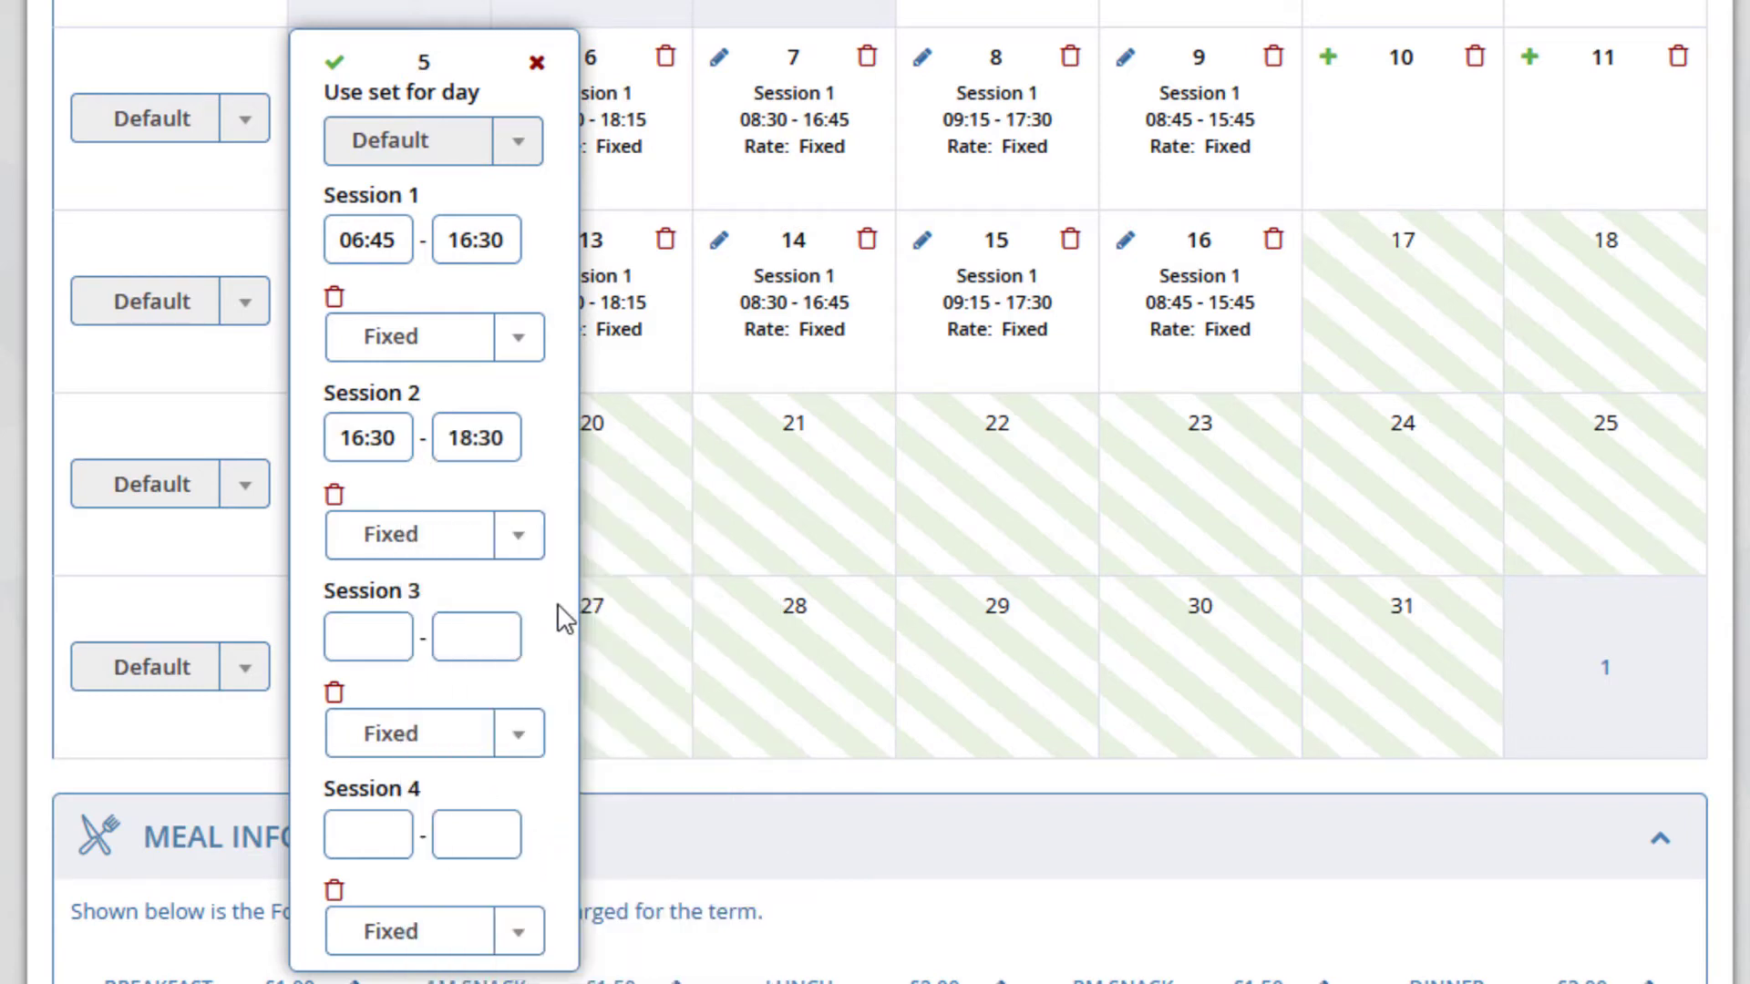
# - Charge Session 2 on Monday 5 December at the £4.00 rate and save that day's changes
pyautogui.click(520, 542)
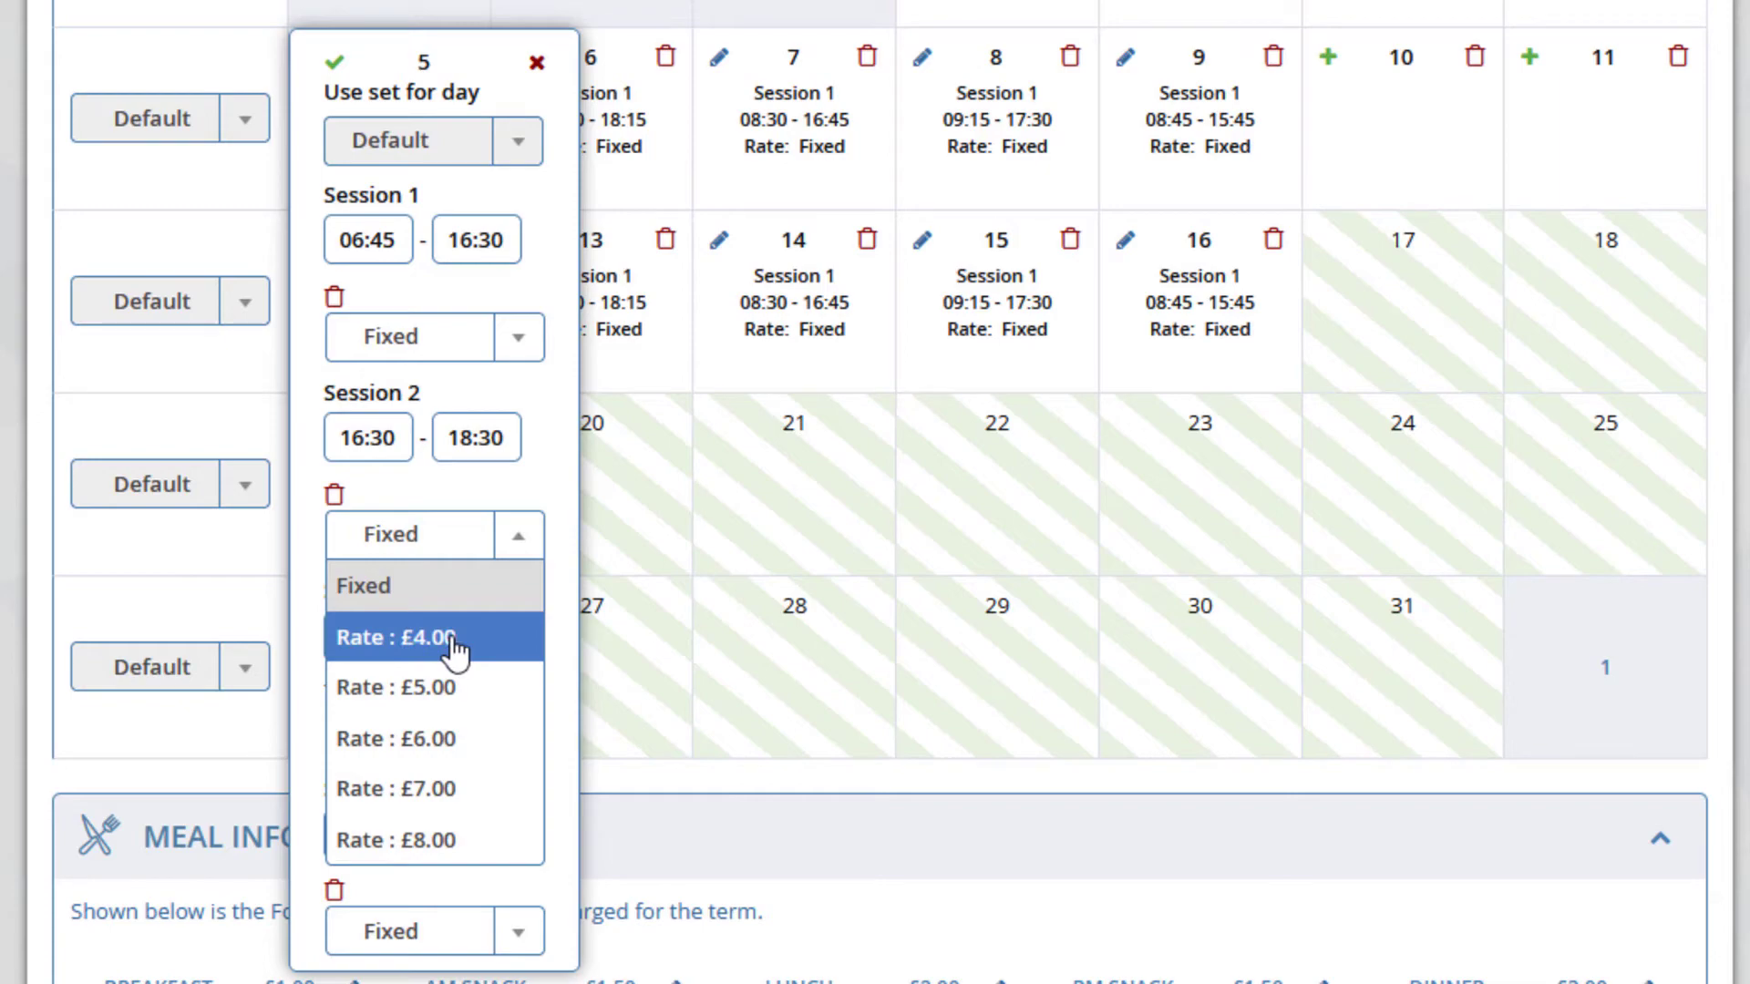
pyautogui.click(453, 649)
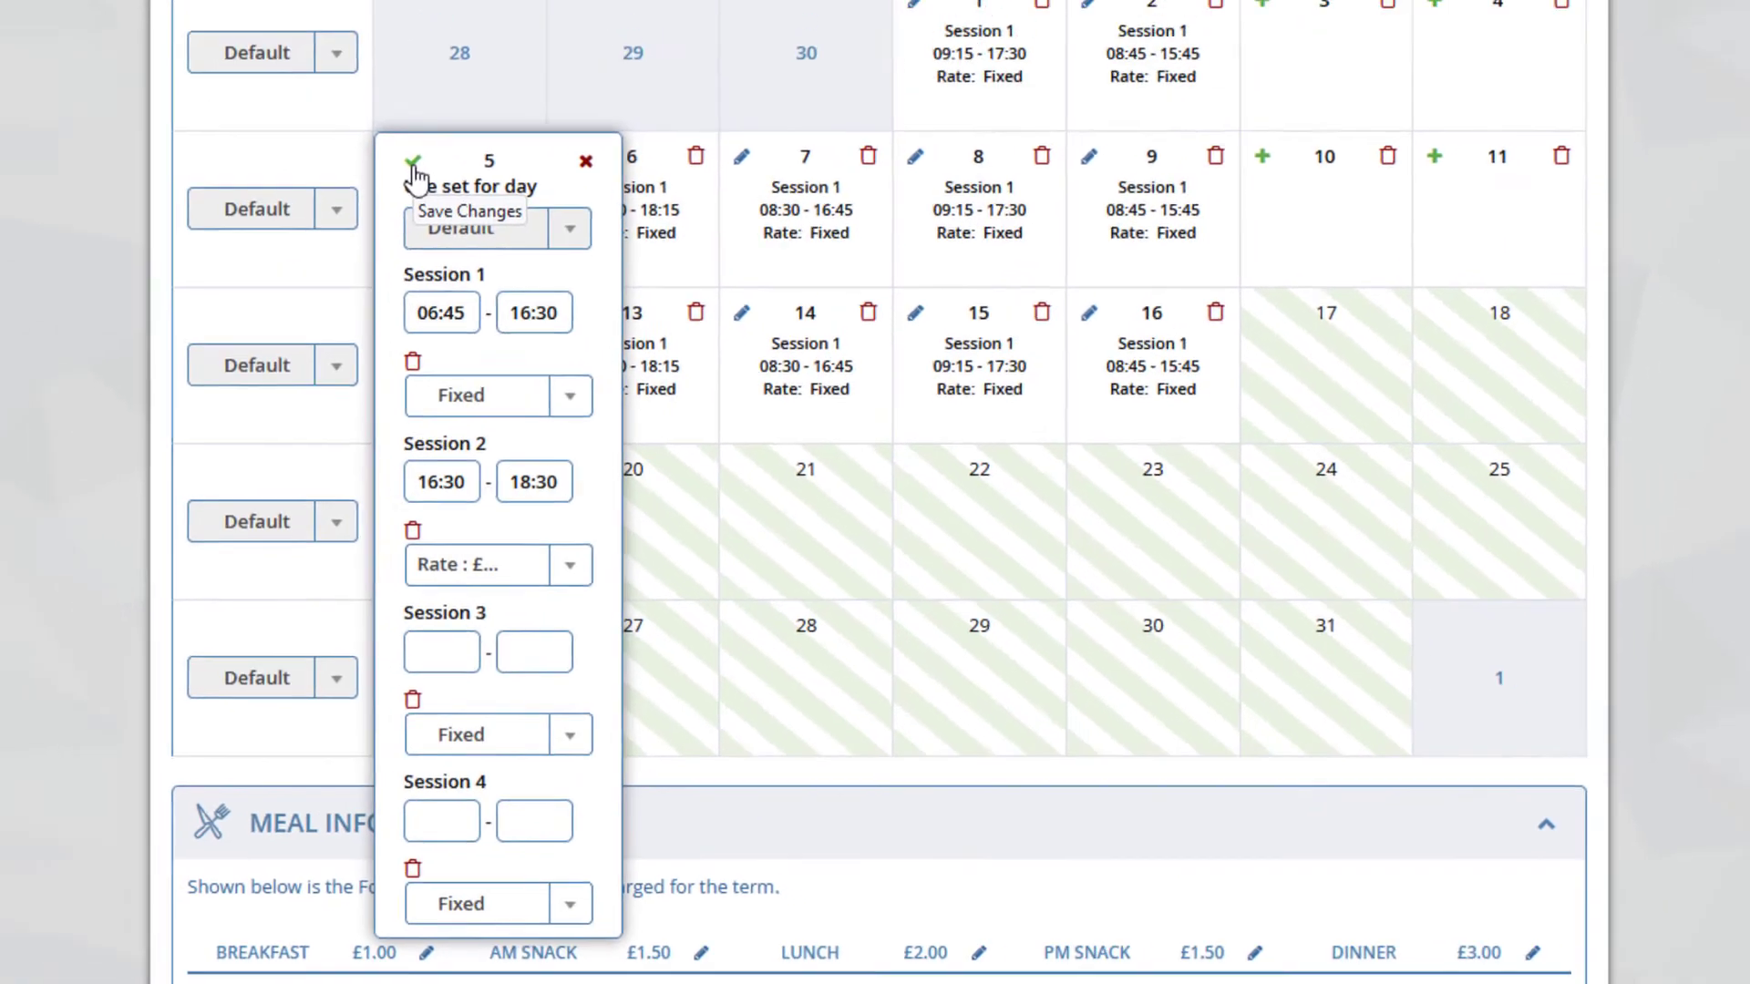
pyautogui.click(413, 164)
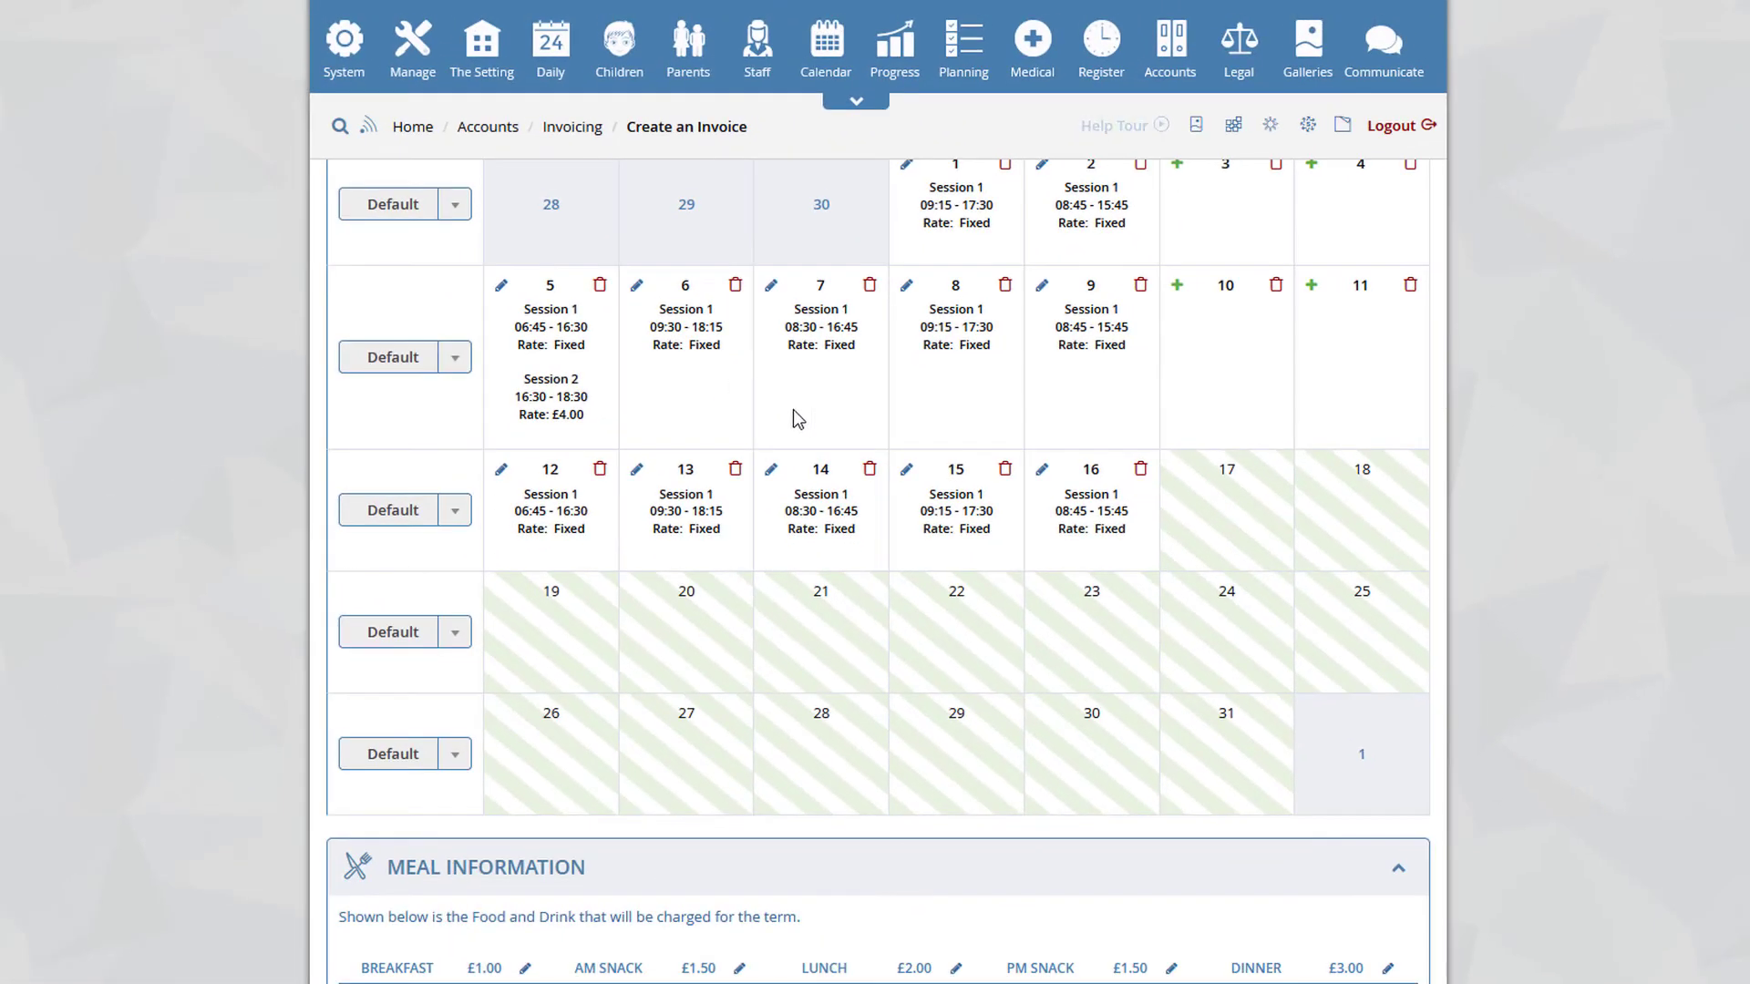
# - Review the Autumn 2022 invoice's meal information, monthly meal calendars, itemised amounts, additional charges, credits and payment options
pyautogui.scroll(-3, 956, 420)
pyautogui.scroll(-2, 811, 423)
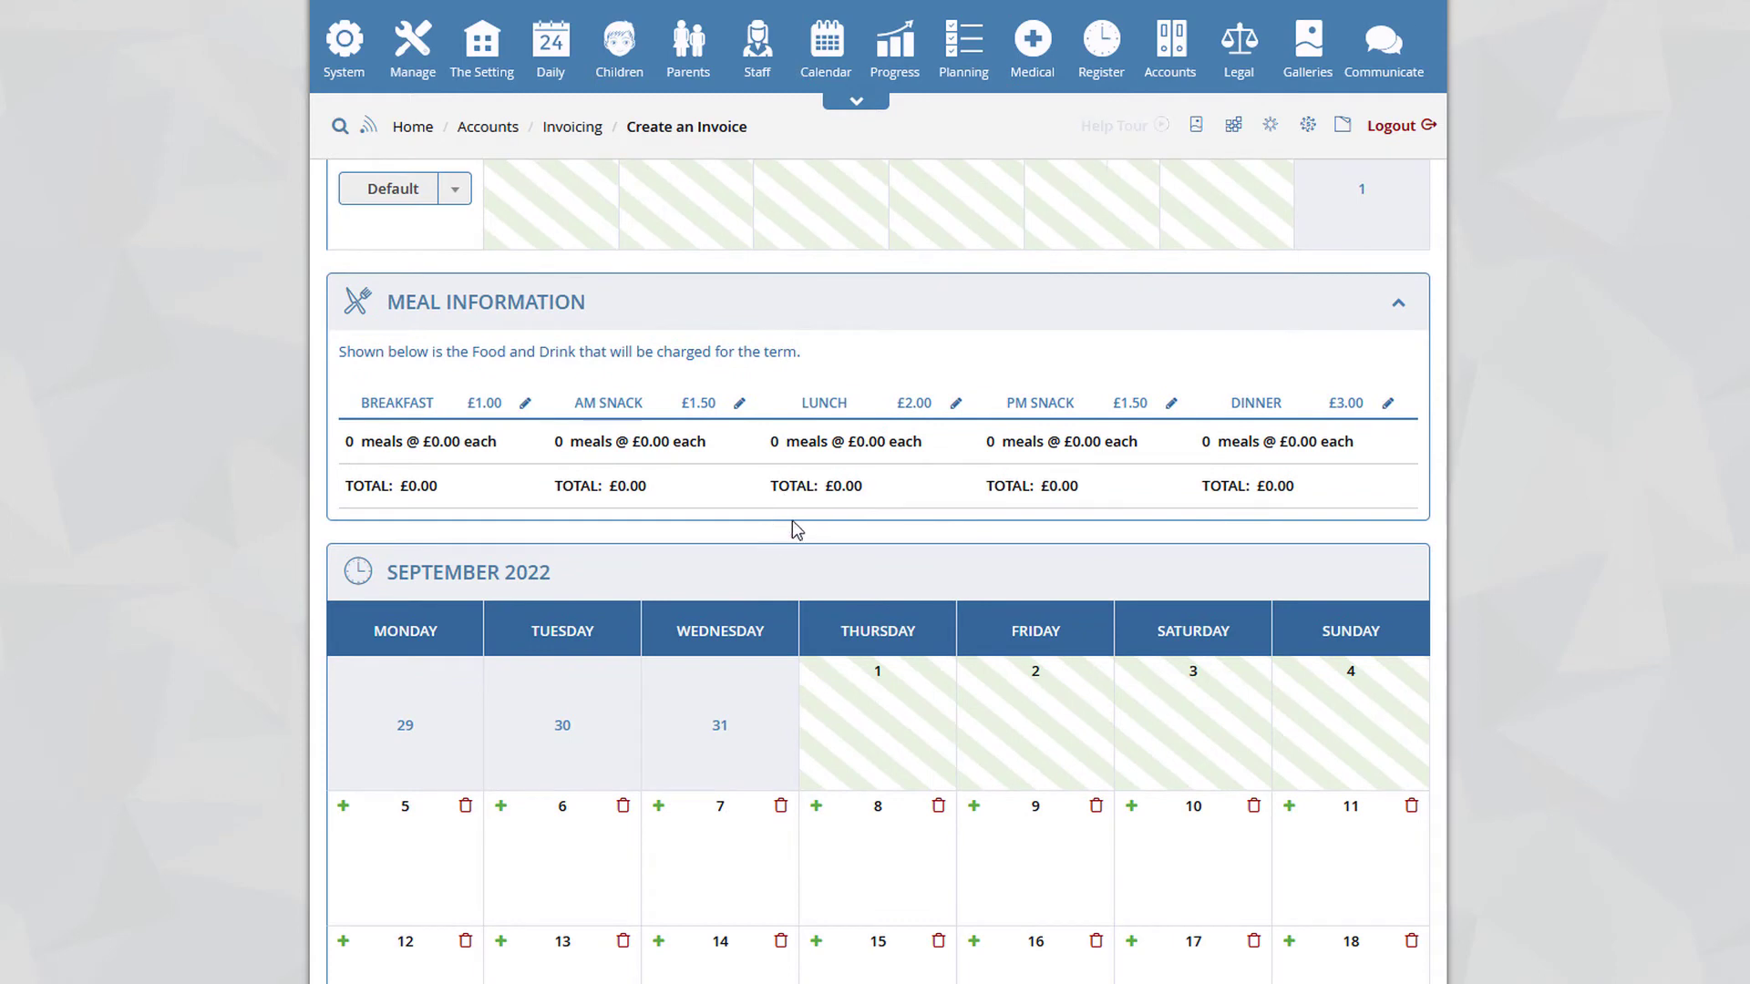
pyautogui.scroll(-1, 785, 504)
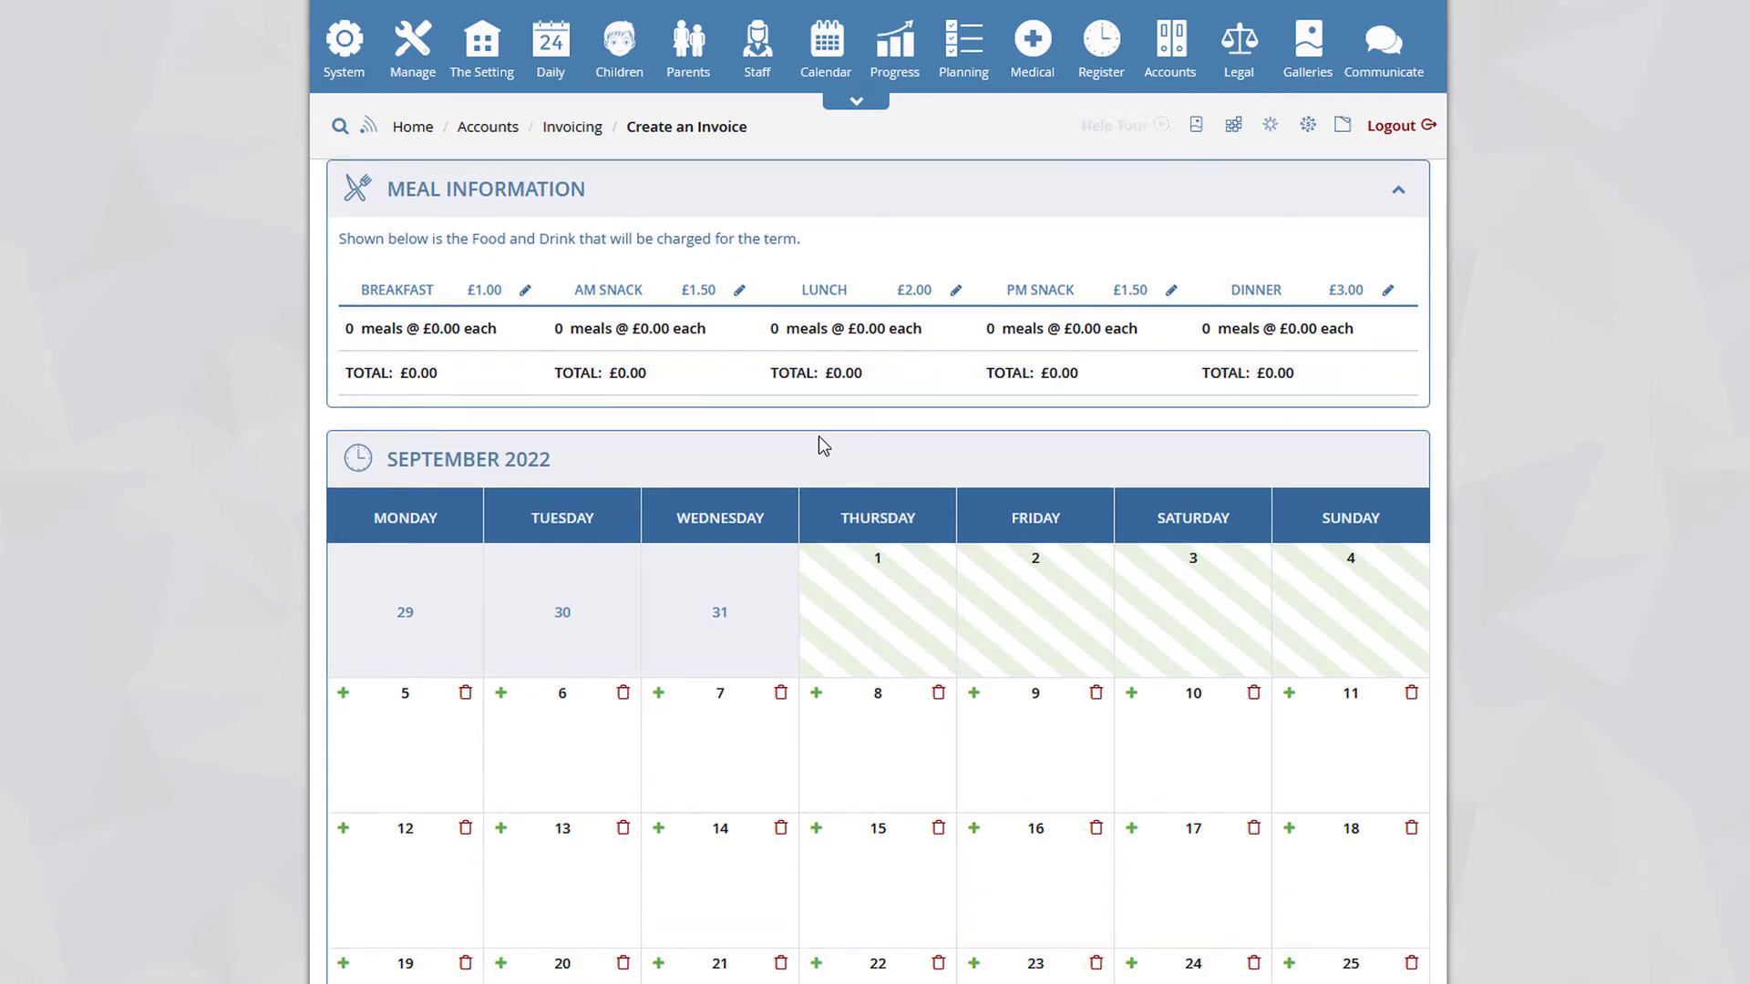
pyautogui.scroll(-11, 818, 436)
pyautogui.scroll(-17, 898, 443)
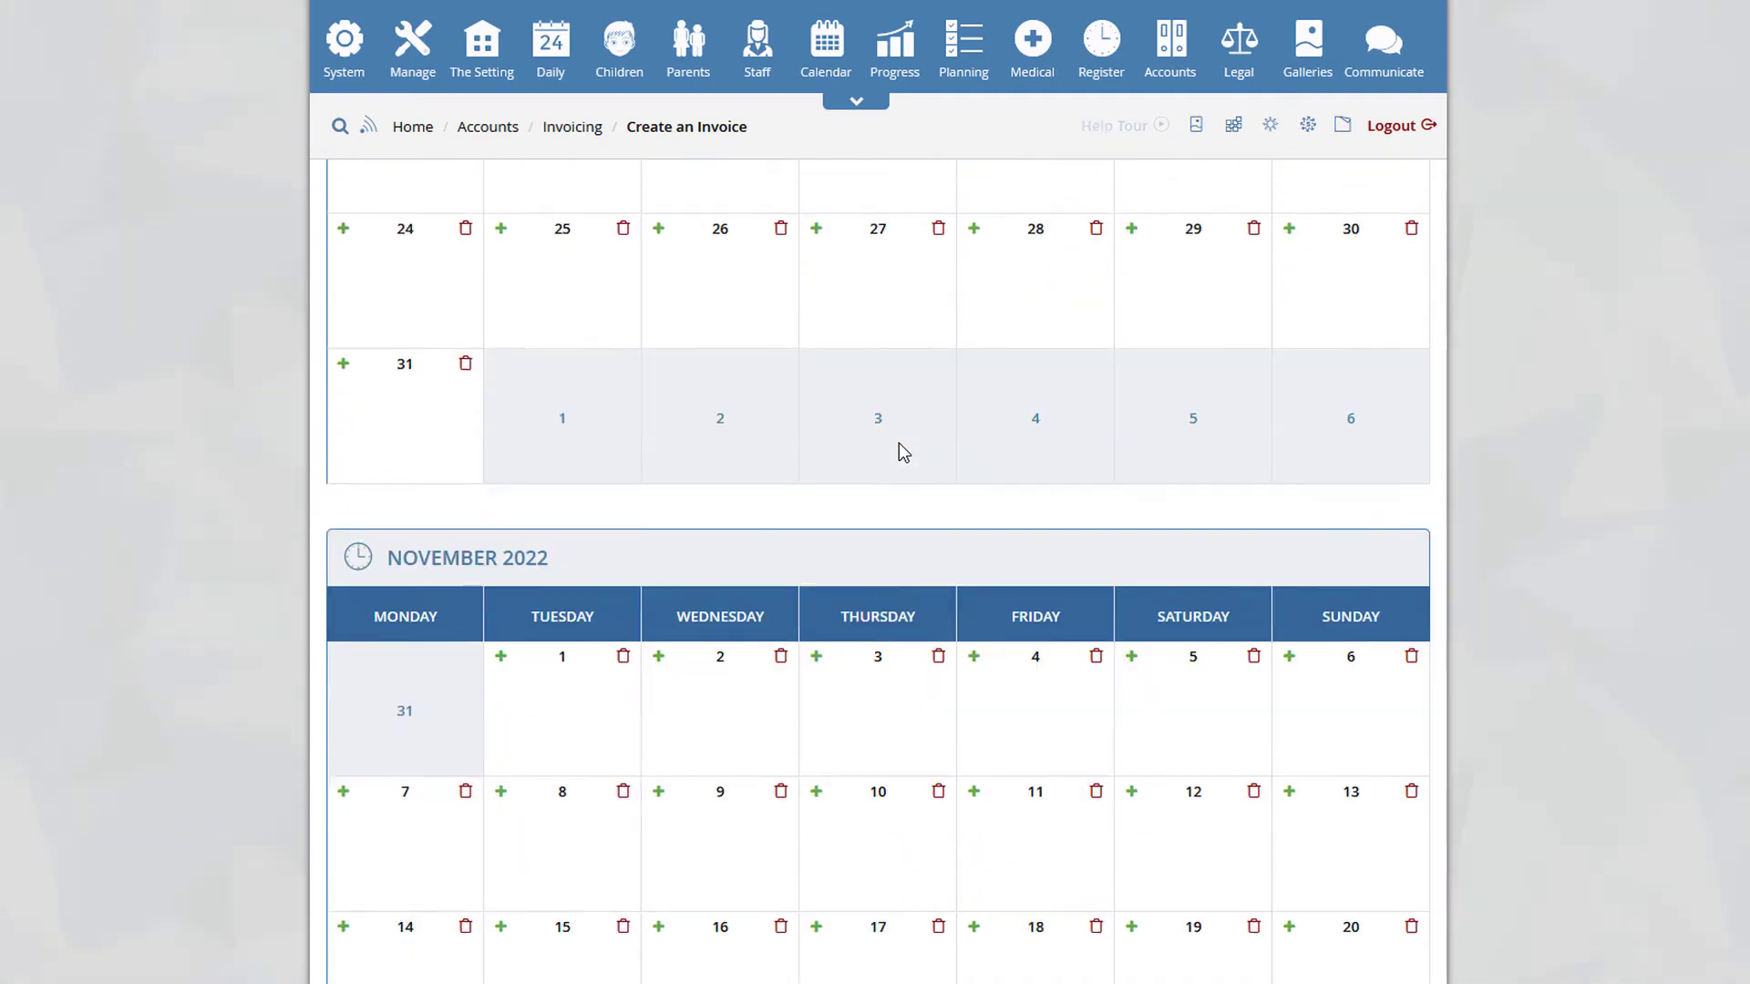
pyautogui.scroll(-12, 1408, 405)
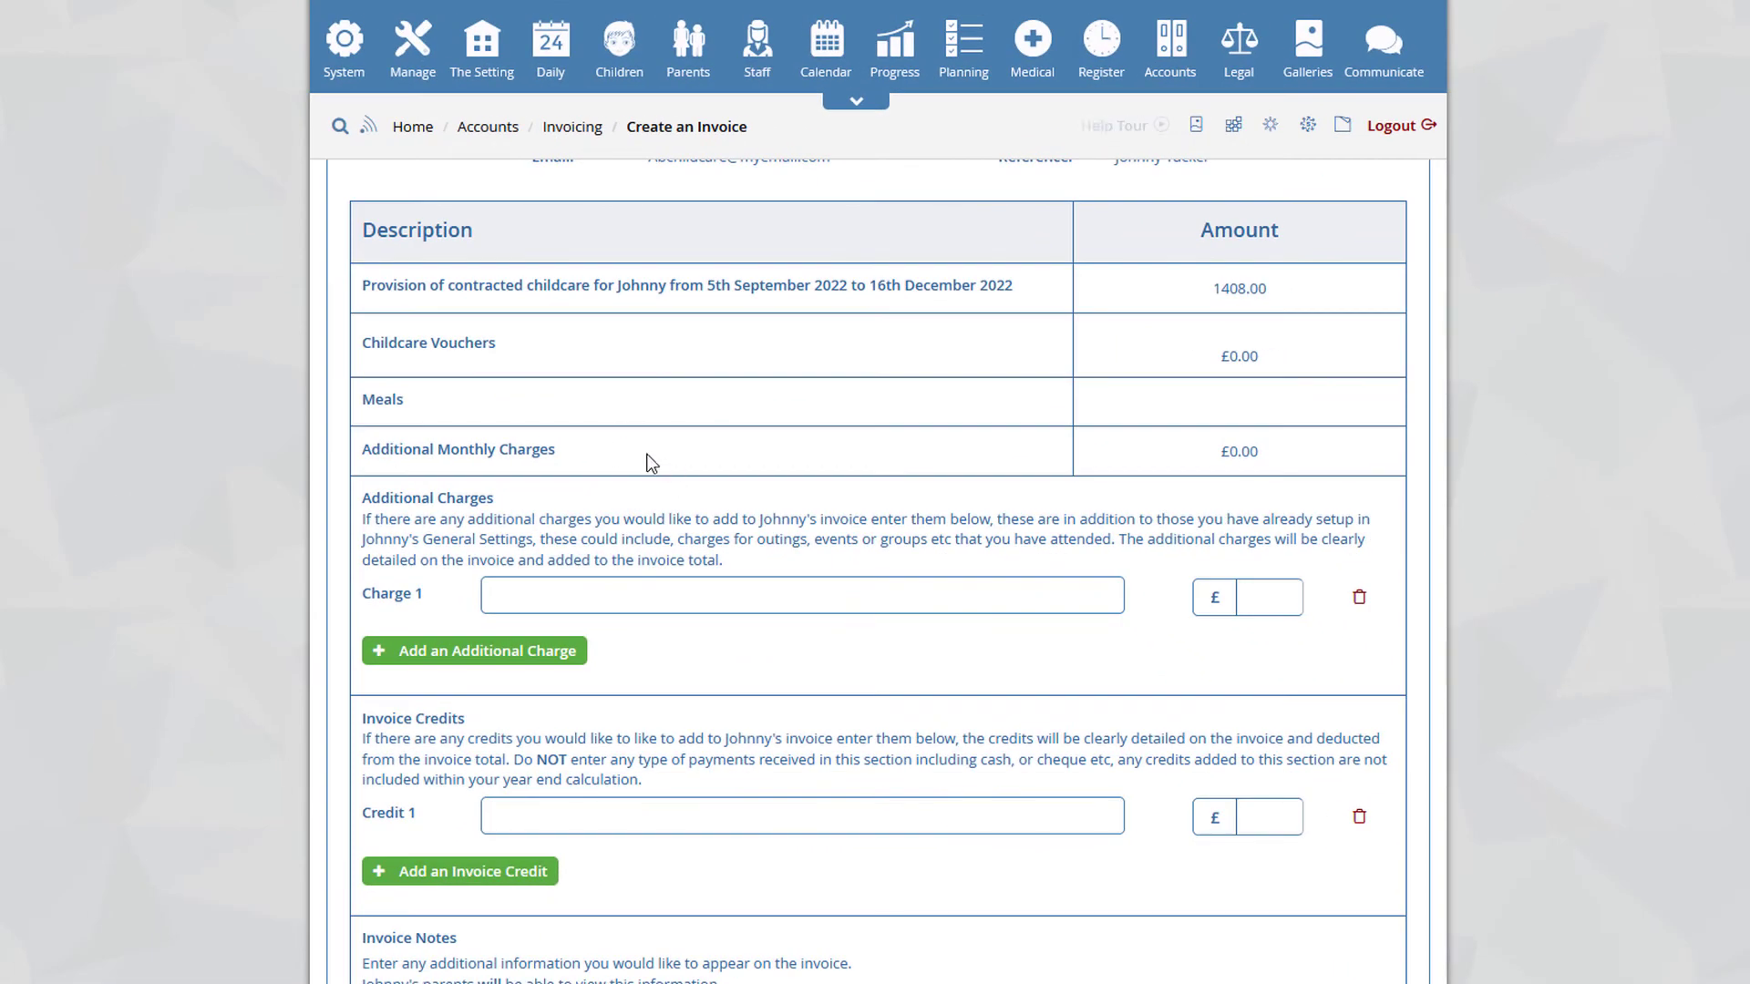
pyautogui.scroll(-12, 1150, 470)
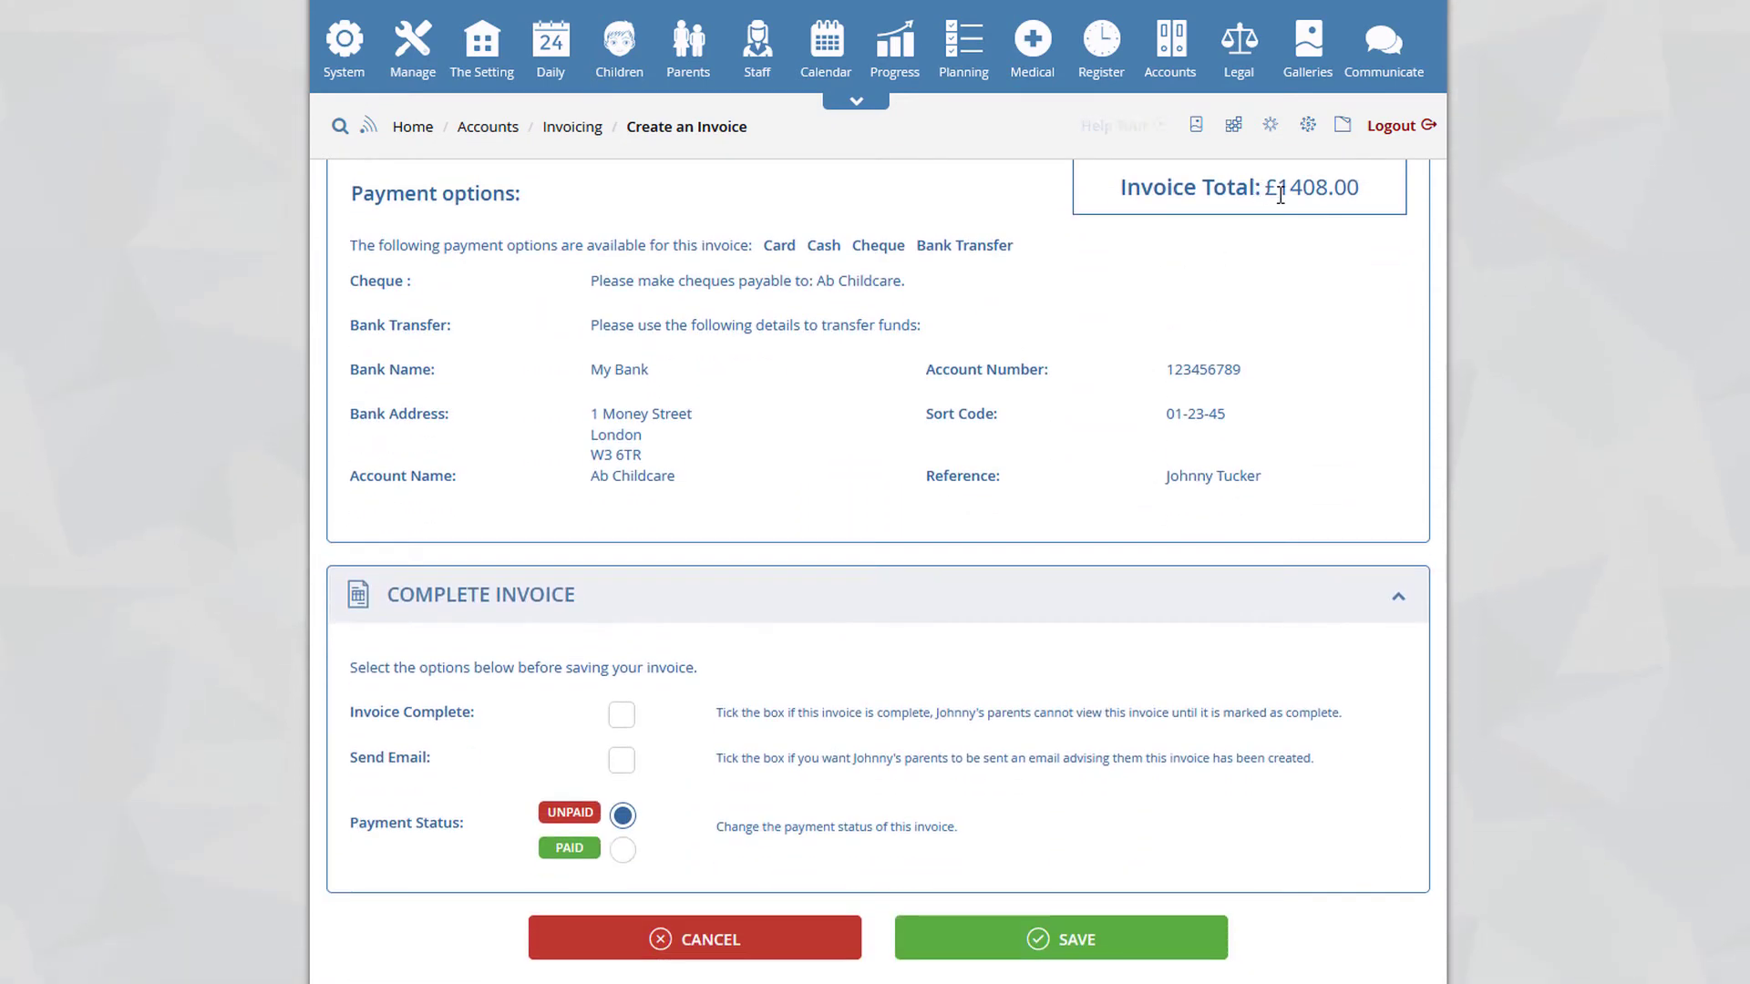
# - Mark the Autumn 2022 invoice as complete with Send Email off and payment status Unpaid, and save it
pyautogui.scroll(-3, 895, 391)
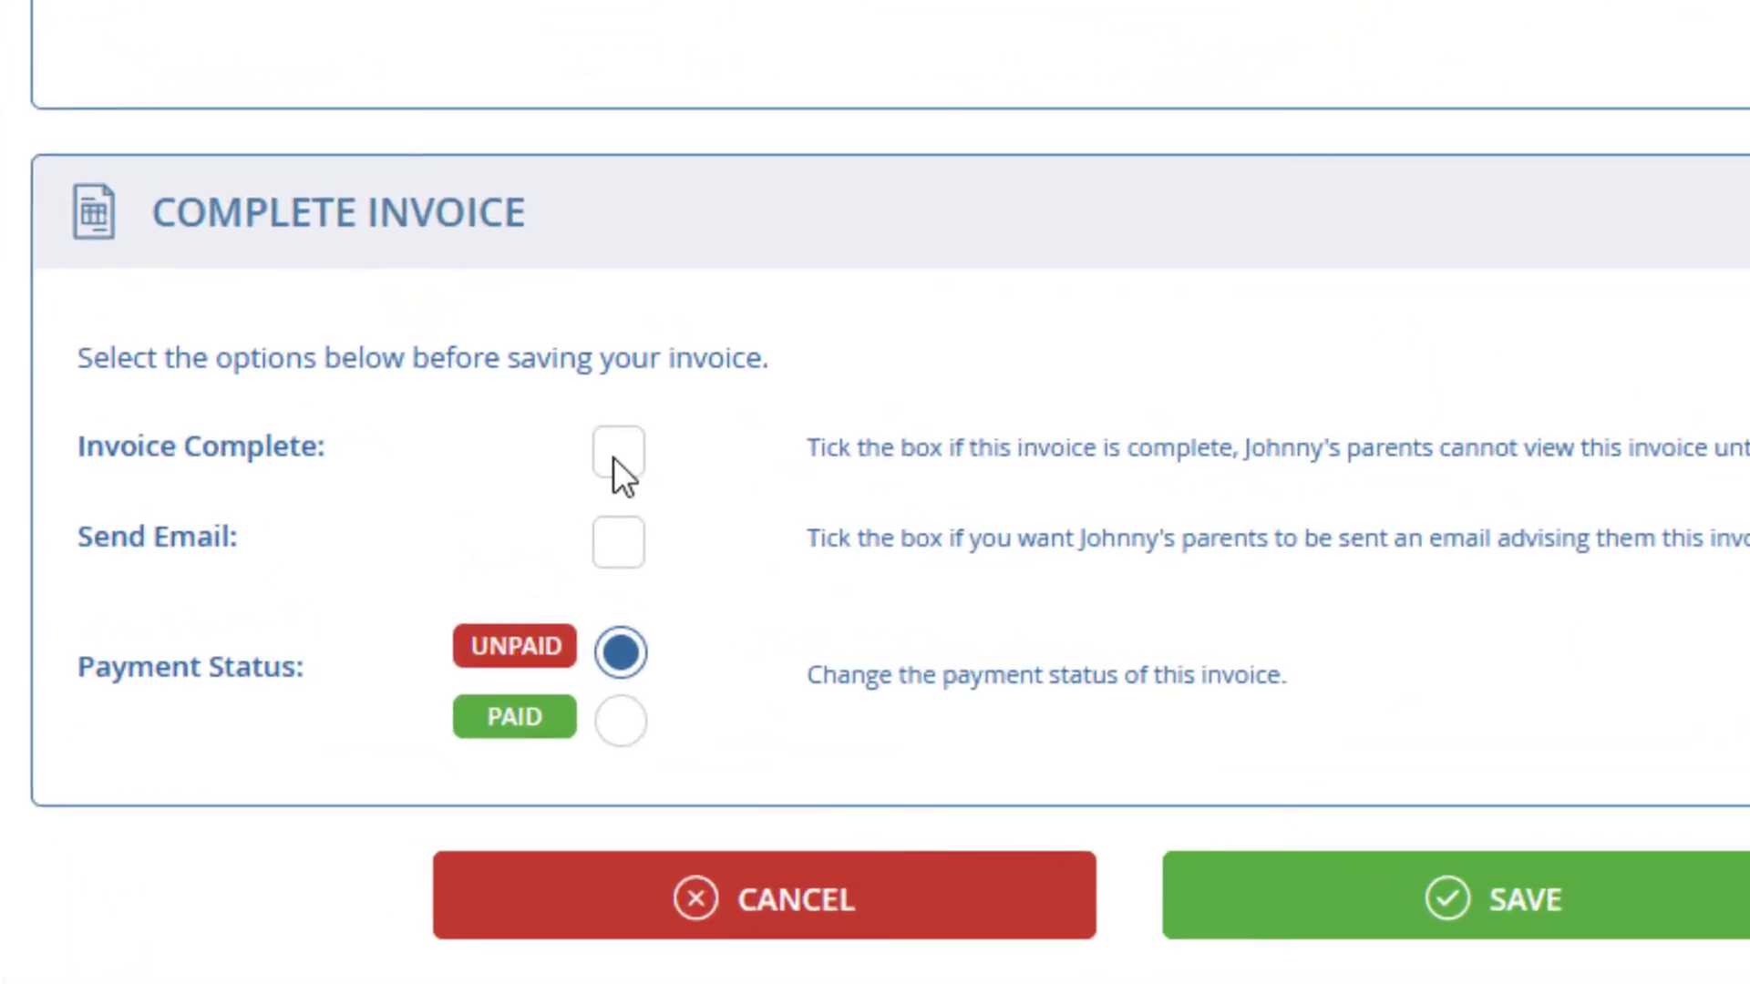
pyautogui.click(621, 545)
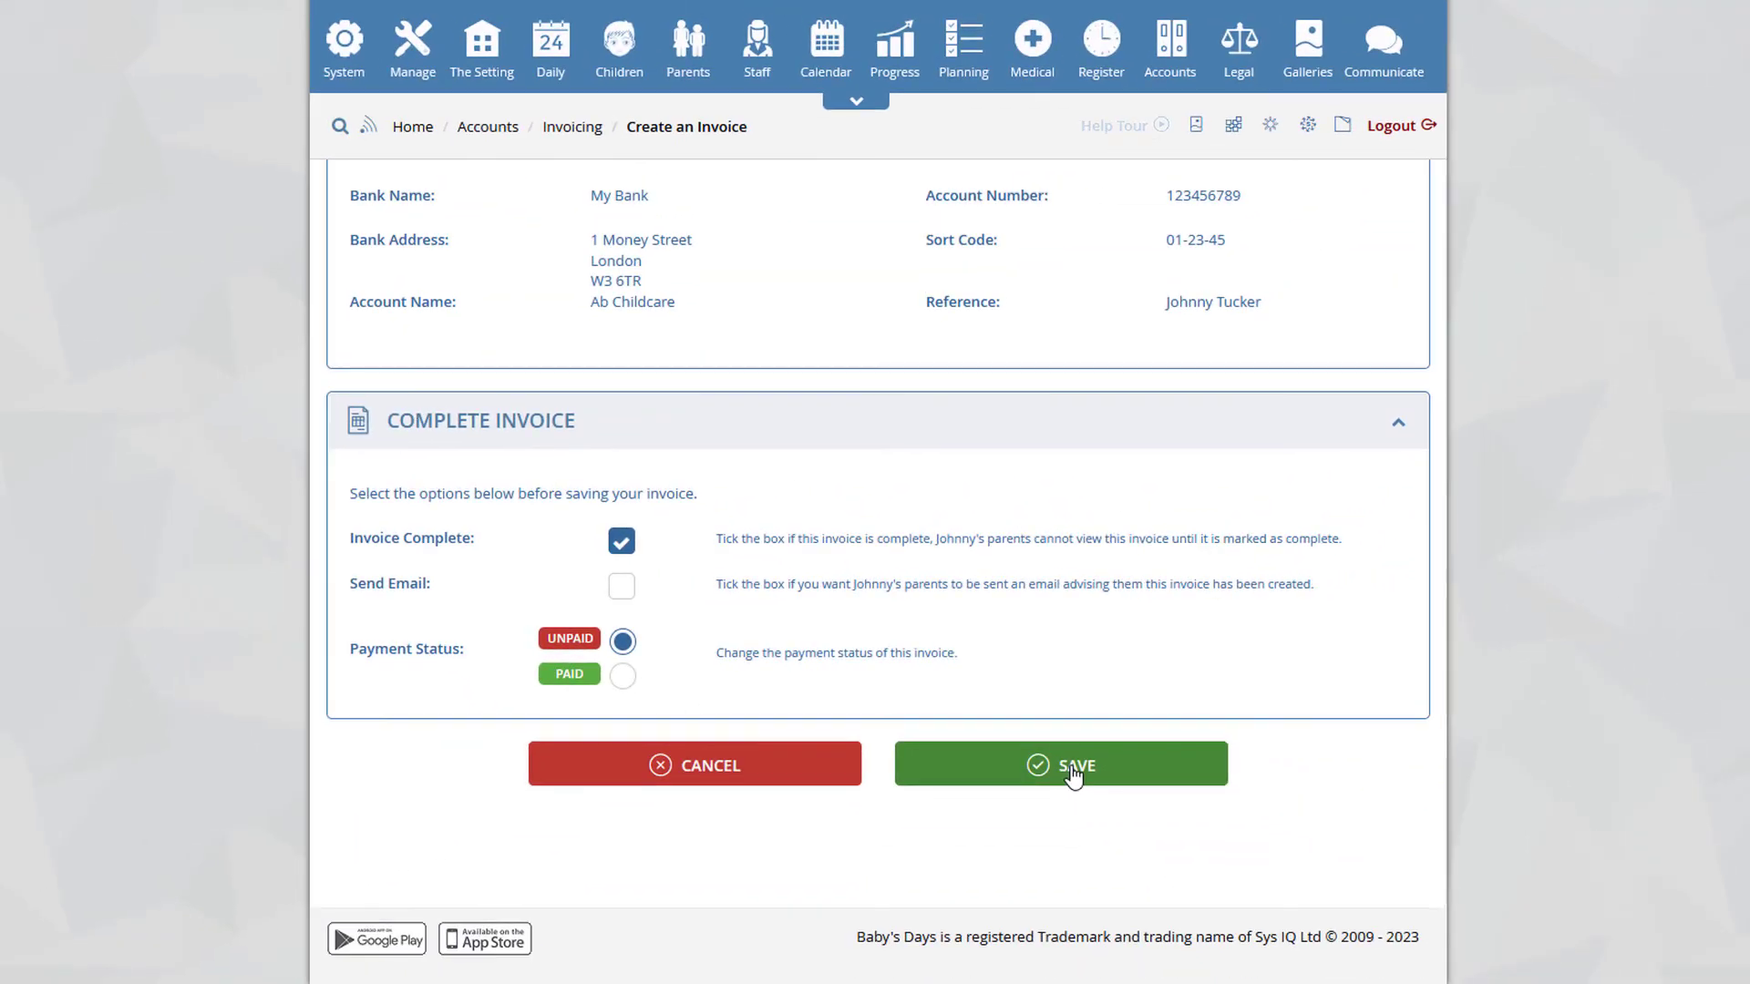
pyautogui.click(1164, 875)
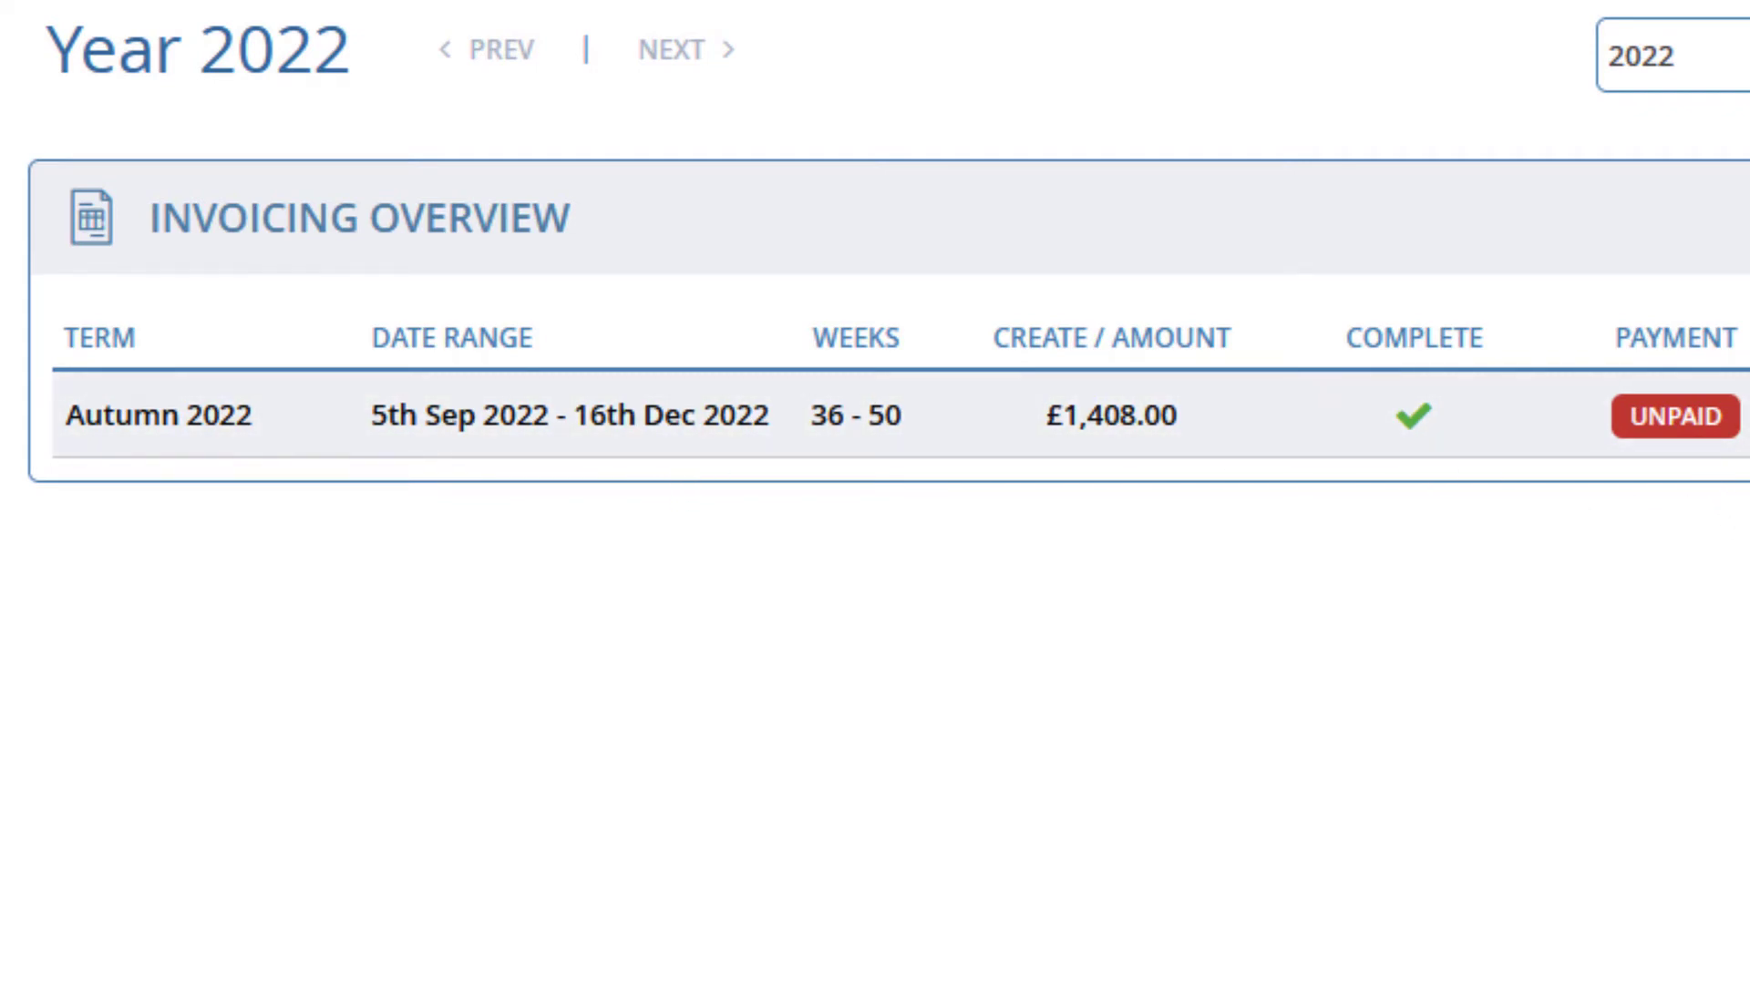
# - Start a weekly invoice for July Week 2, 11th to 17th July 2022, for the 20-month-old child in the Default Room
pyautogui.moveTo(1189, 100)
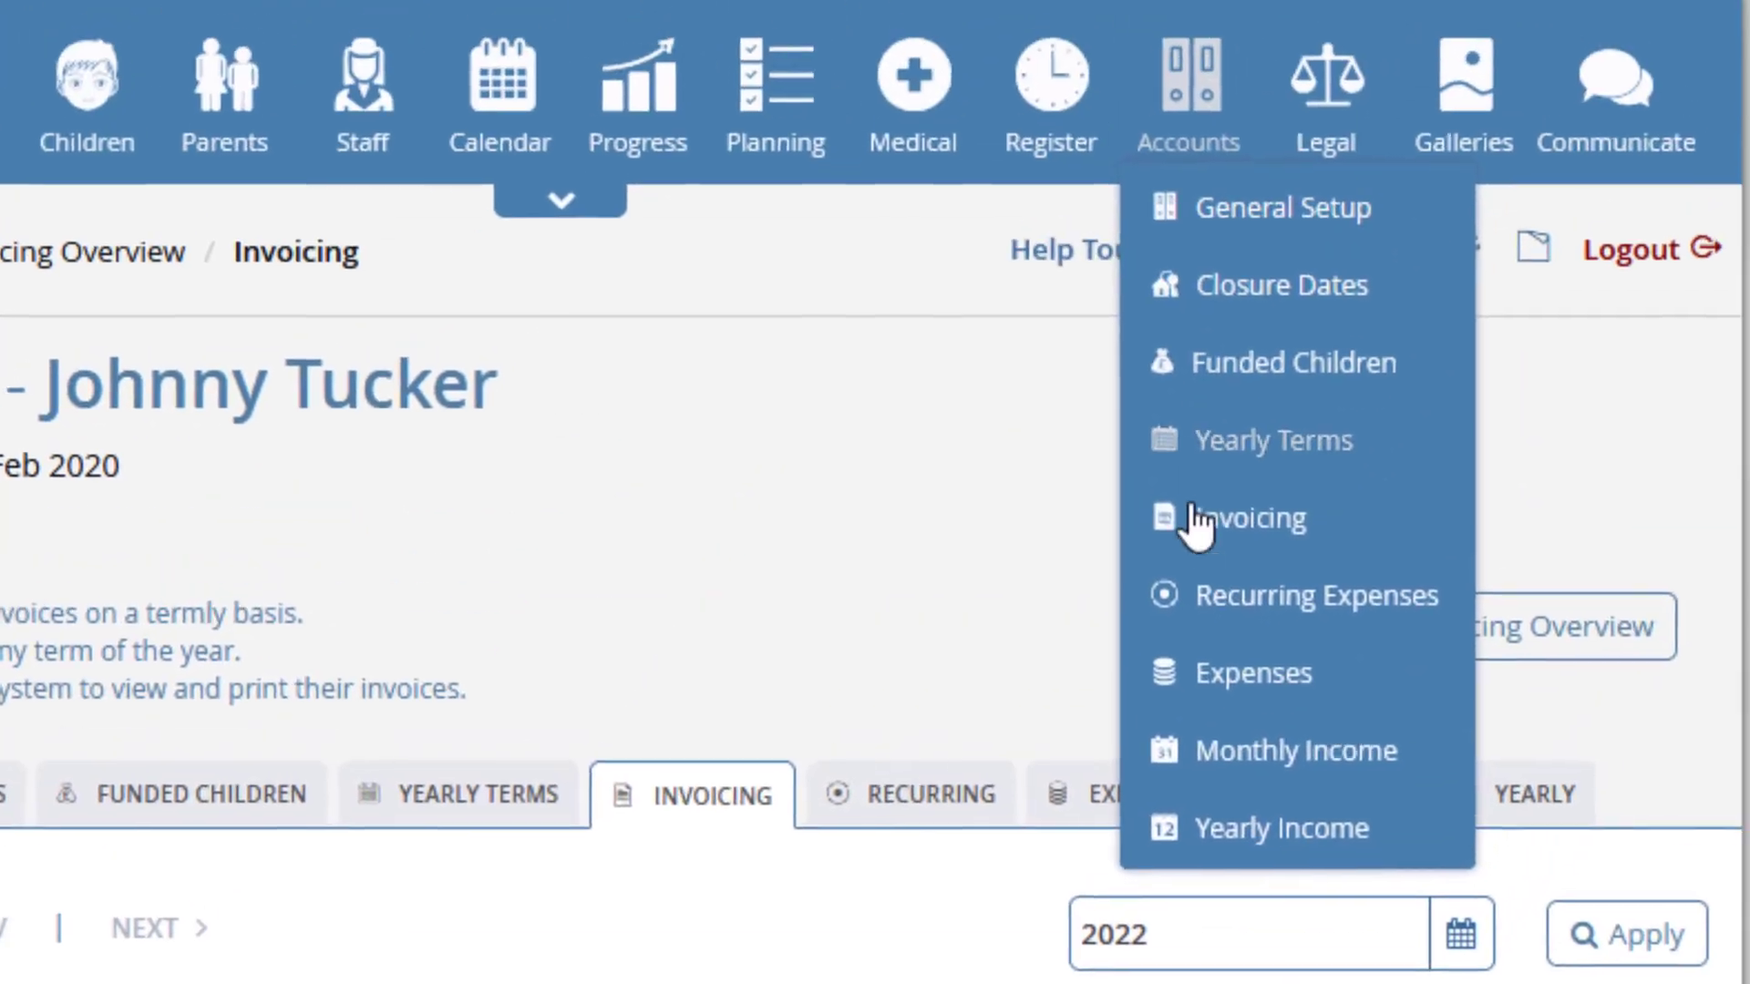
pyautogui.click(1196, 524)
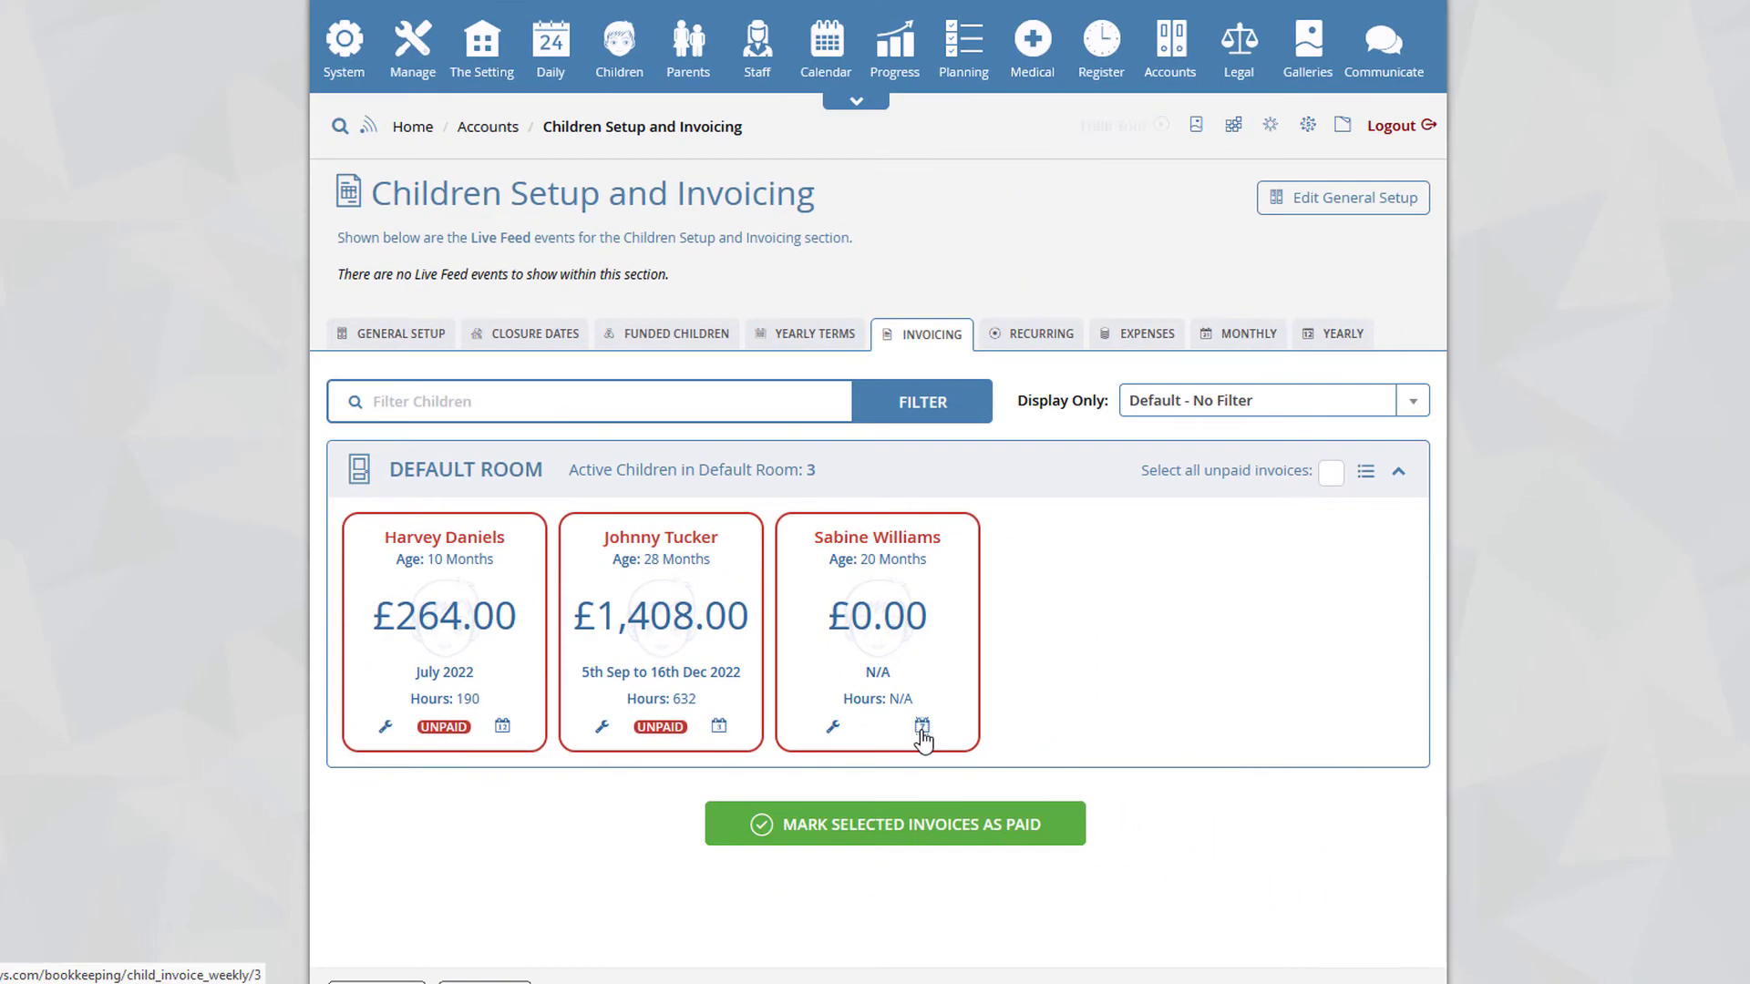
pyautogui.click(1205, 710)
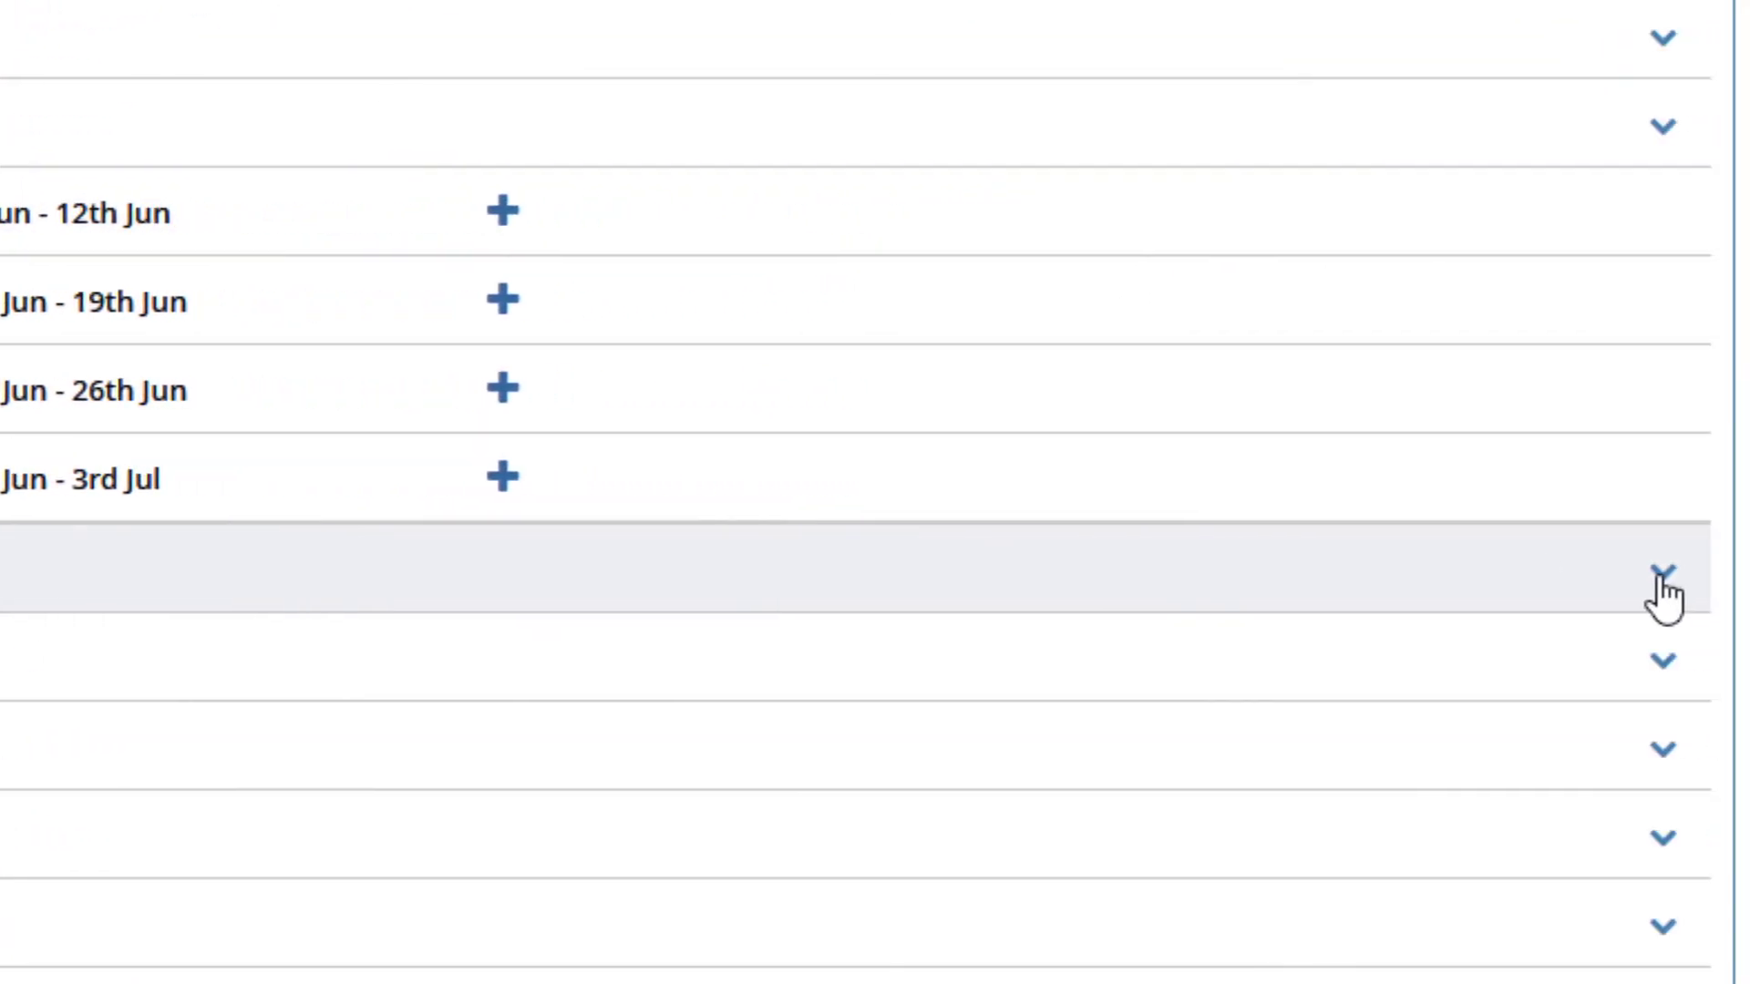
pyautogui.click(1659, 580)
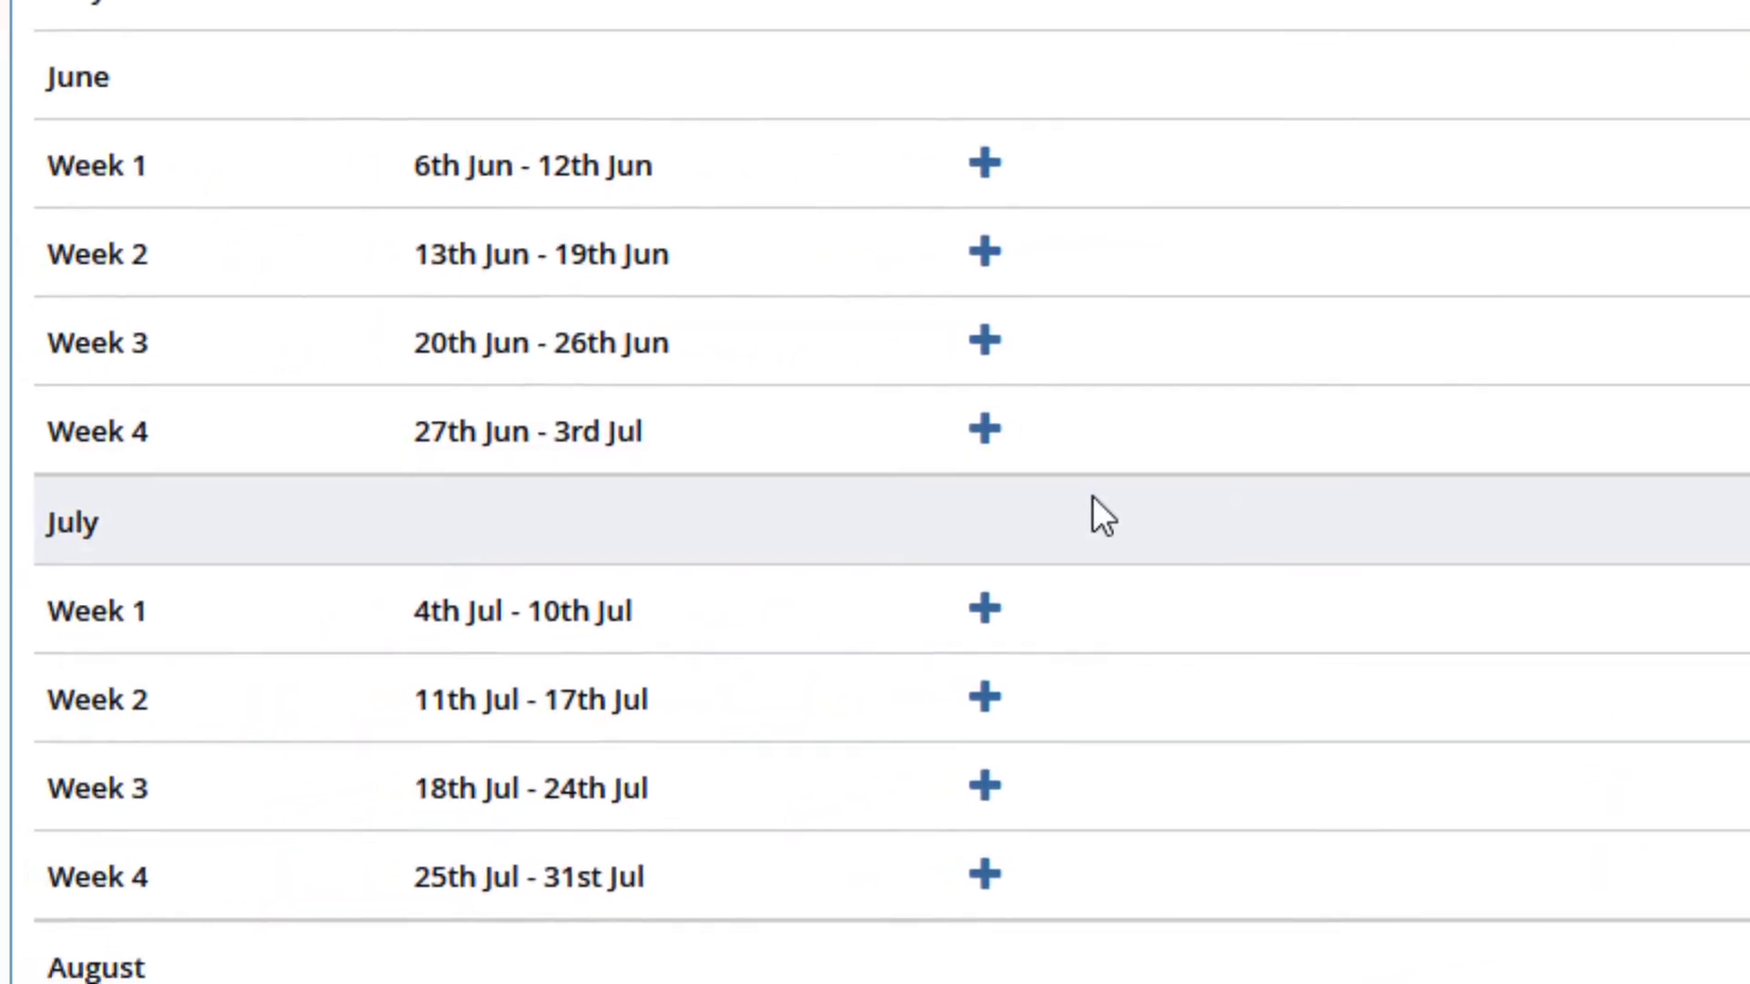
pyautogui.scroll(-3, 1096, 495)
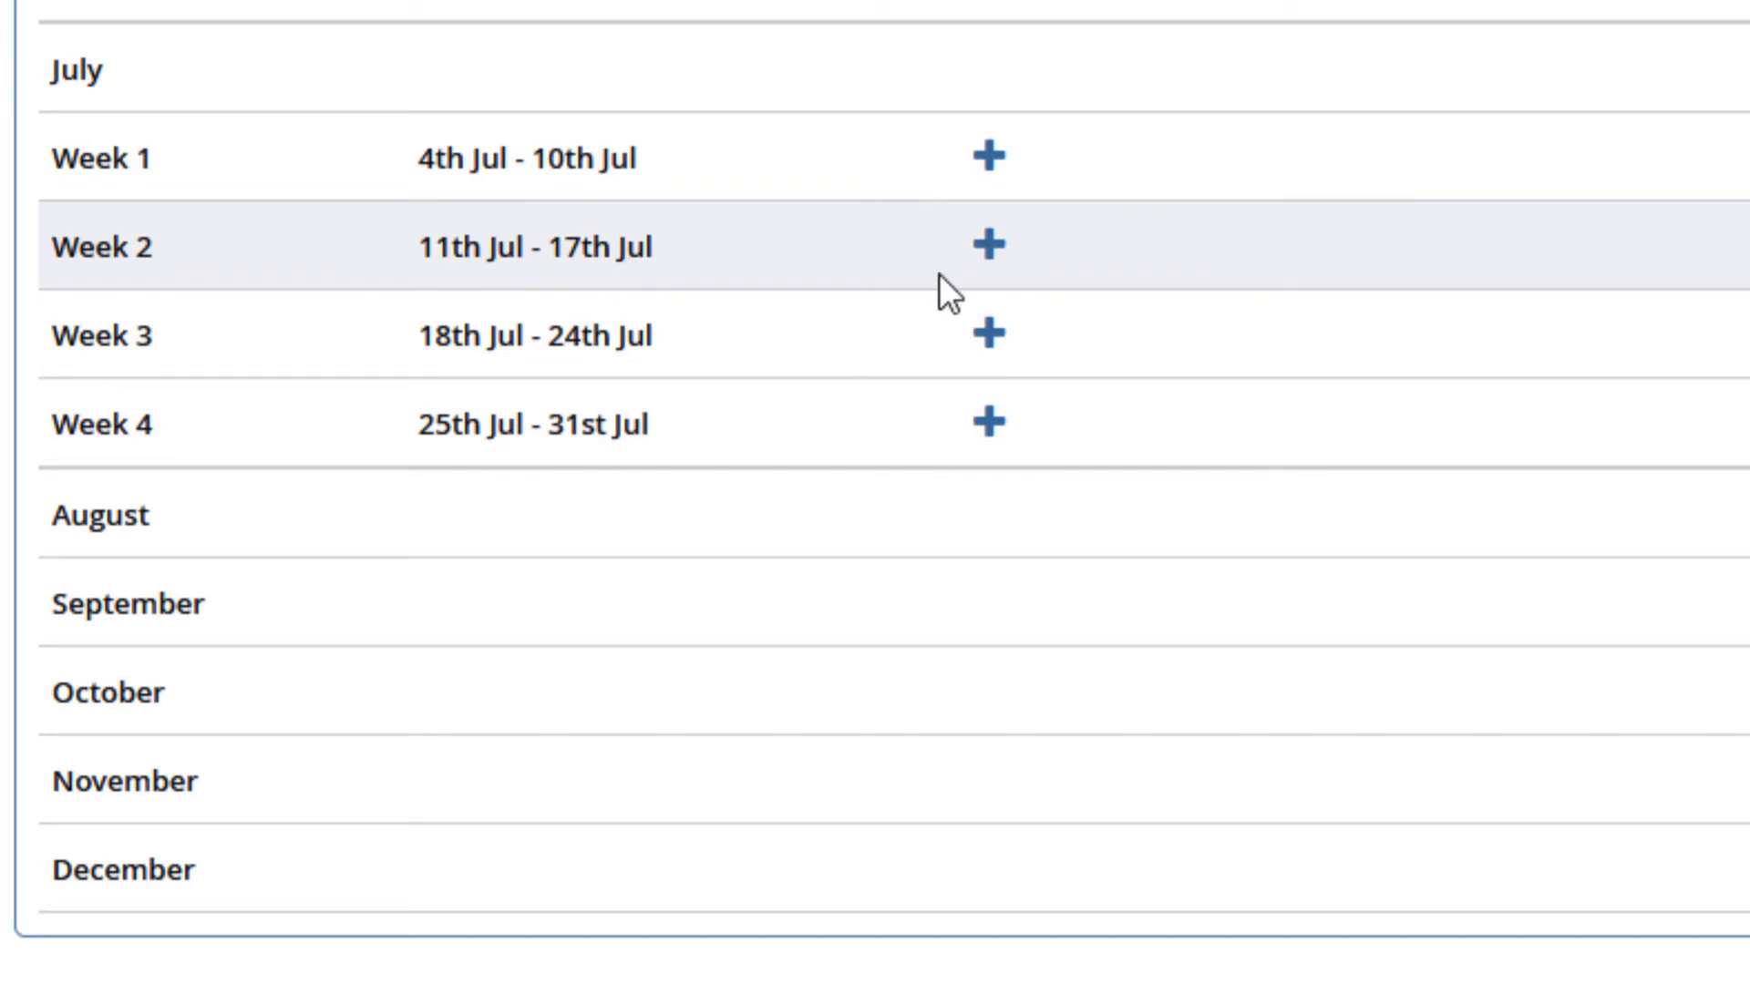
pyautogui.click(989, 248)
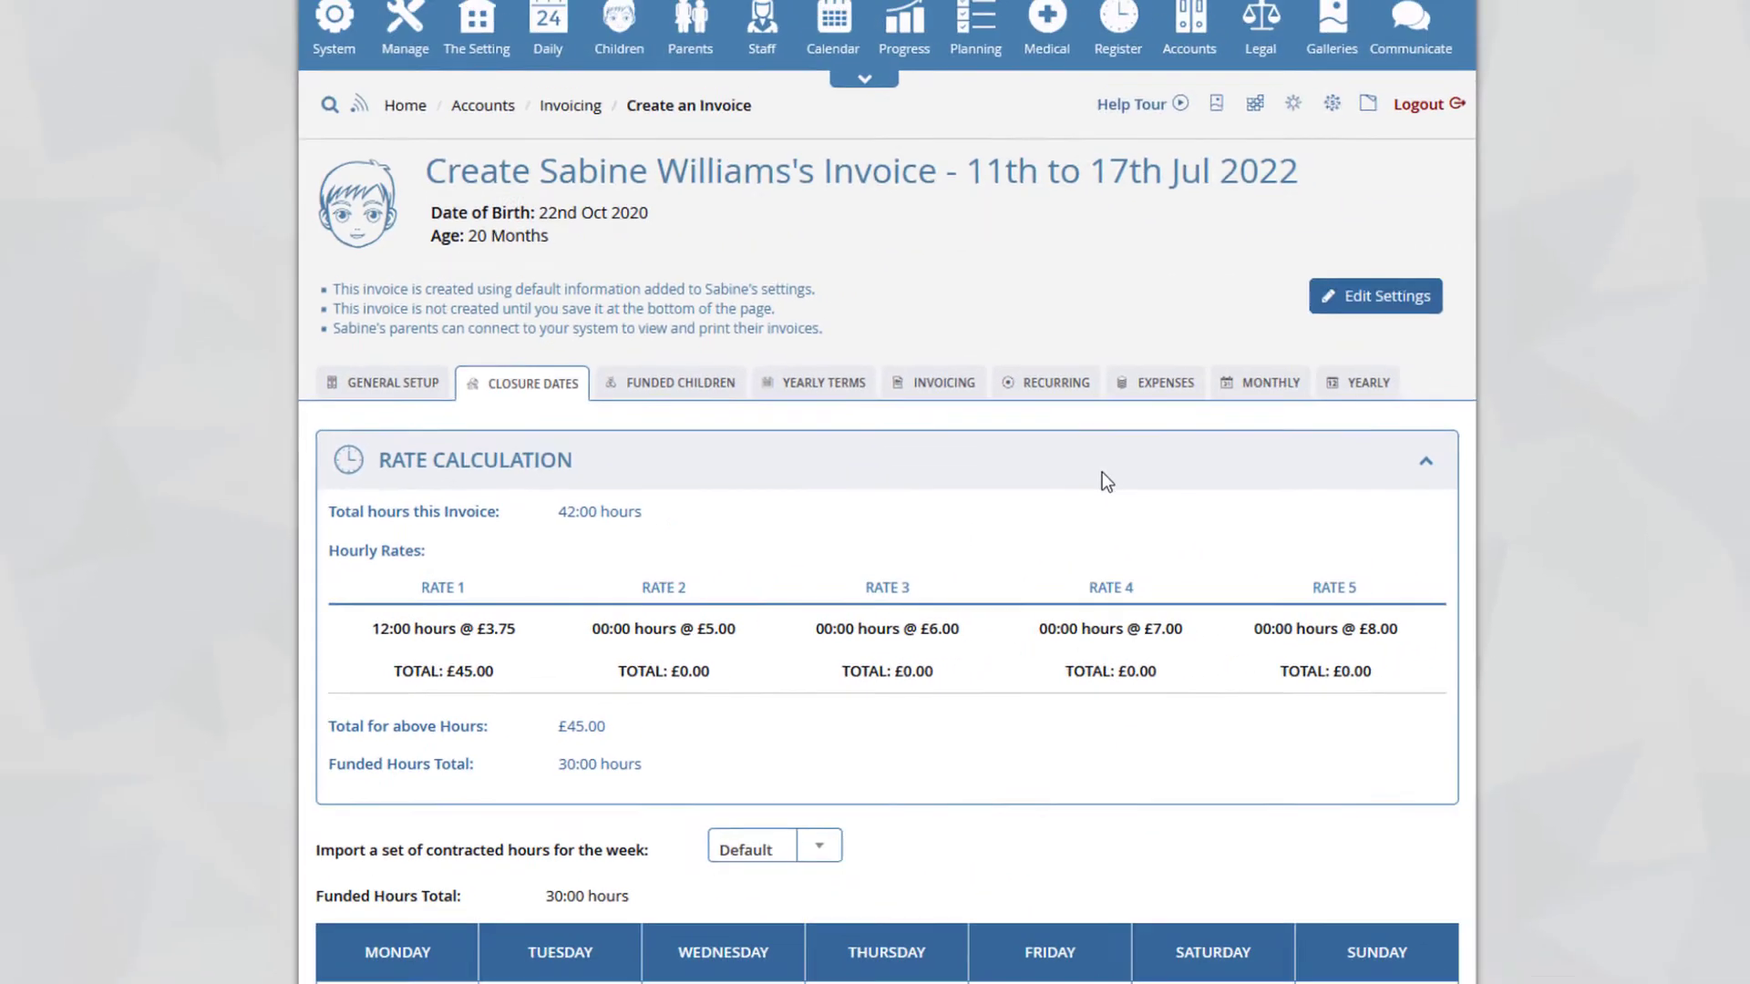
# - Mark the 11th to 17th July invoice as complete with Send Email off and payment status Unpaid, and save it
pyautogui.scroll(-5, 1575, 346)
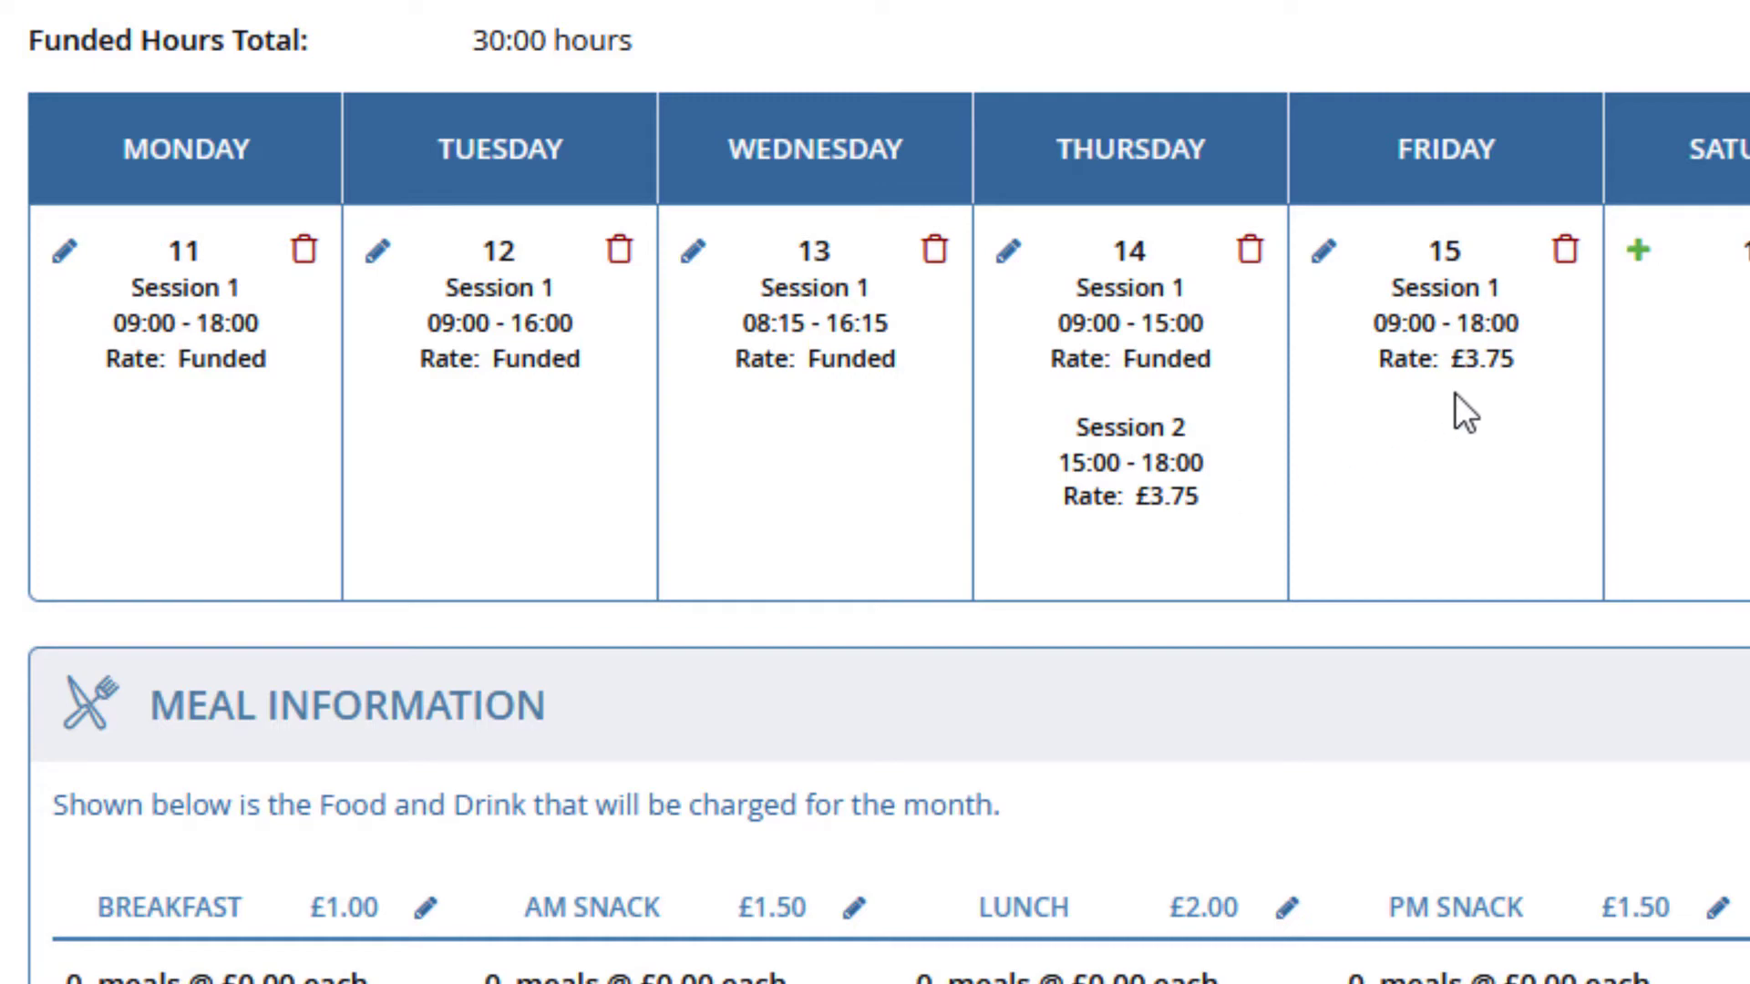
pyautogui.scroll(1, 1455, 391)
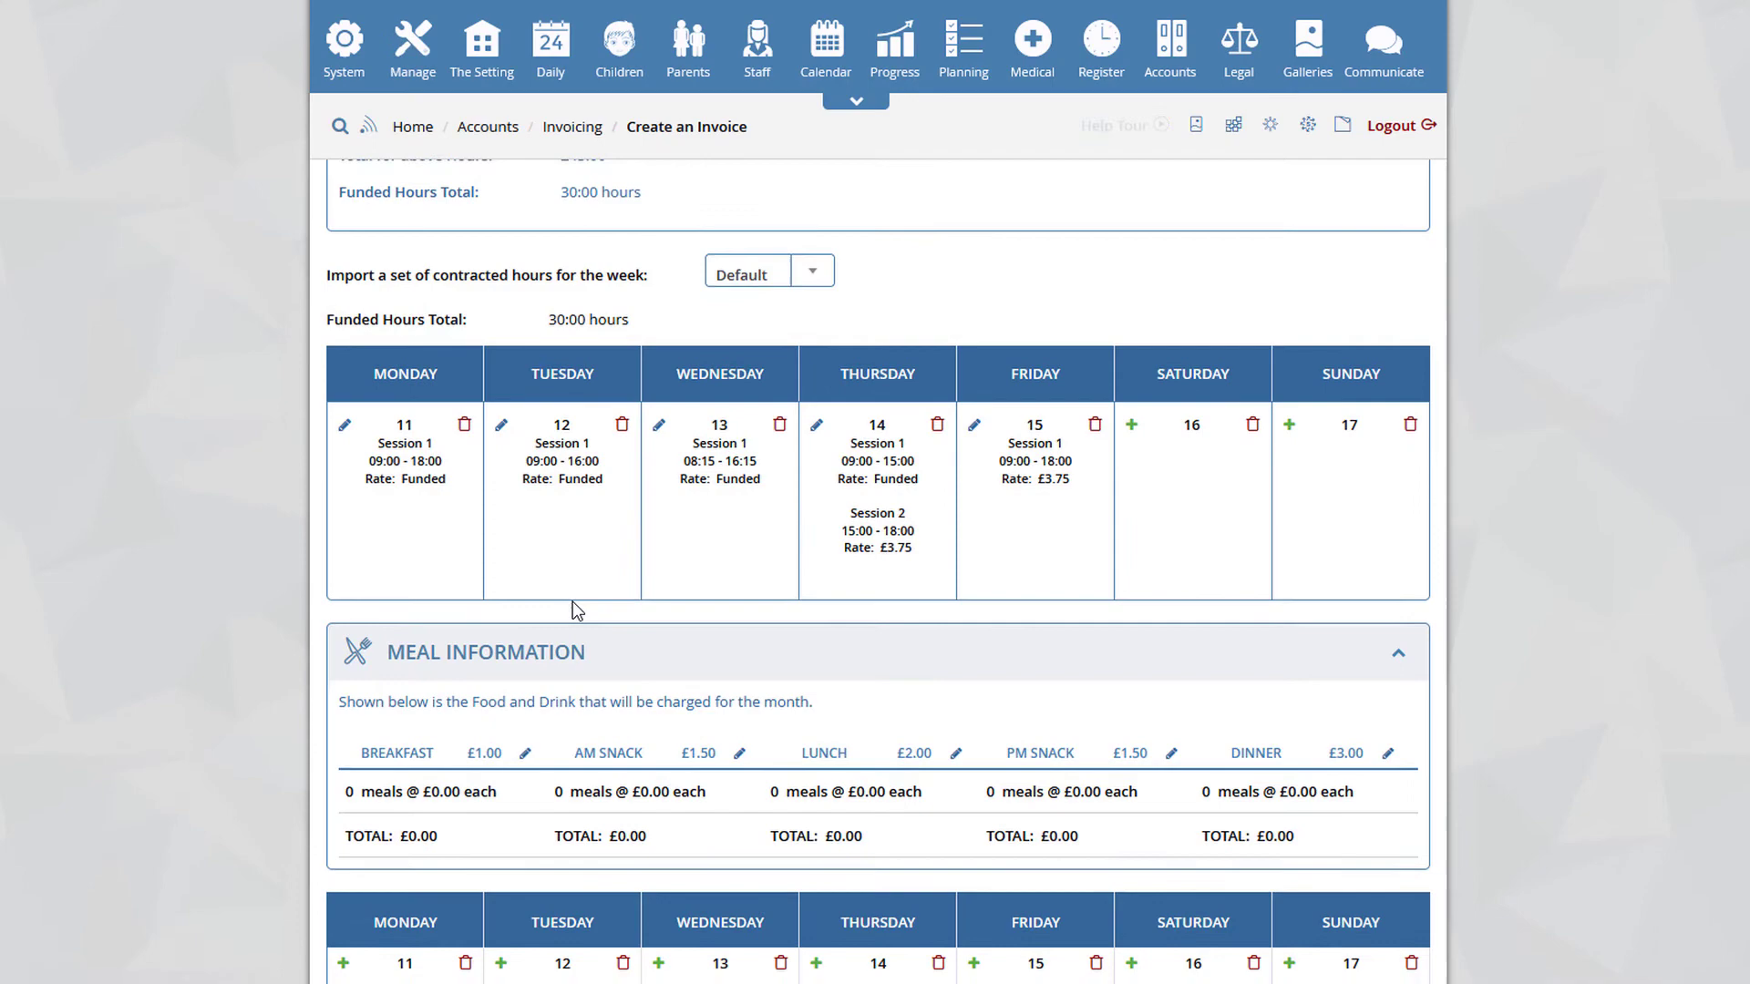
pyautogui.scroll(-3, 1083, 717)
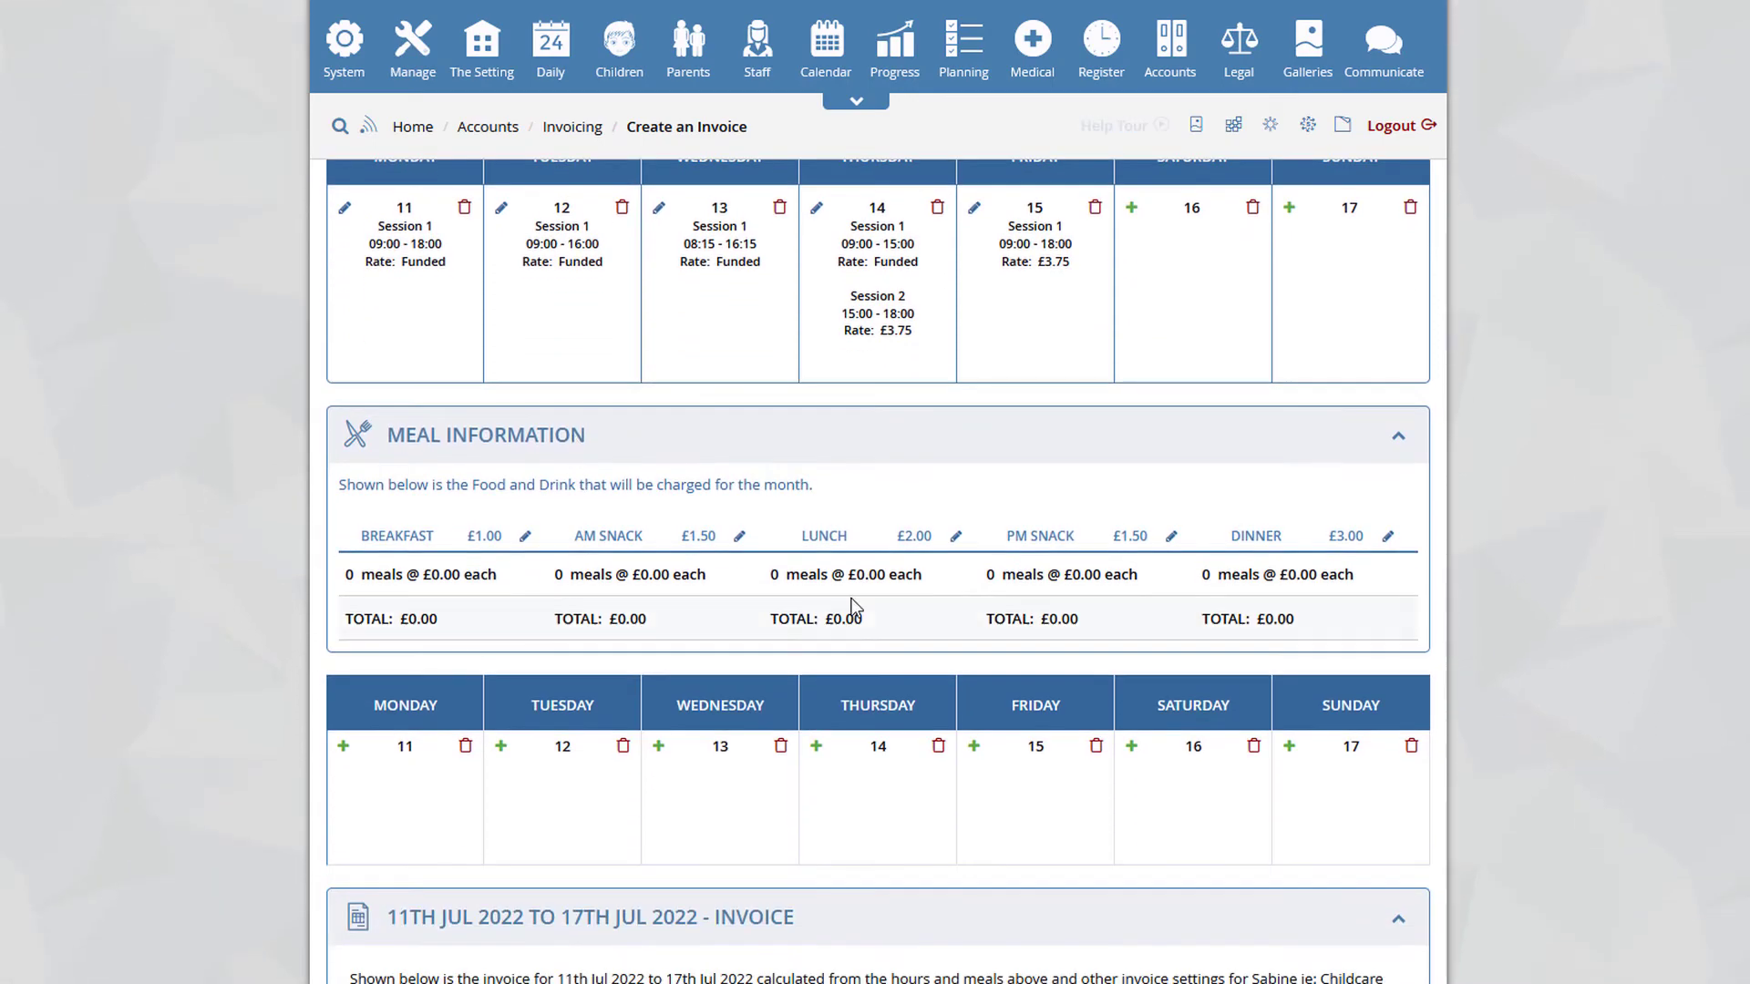
pyautogui.scroll(-6, 1161, 644)
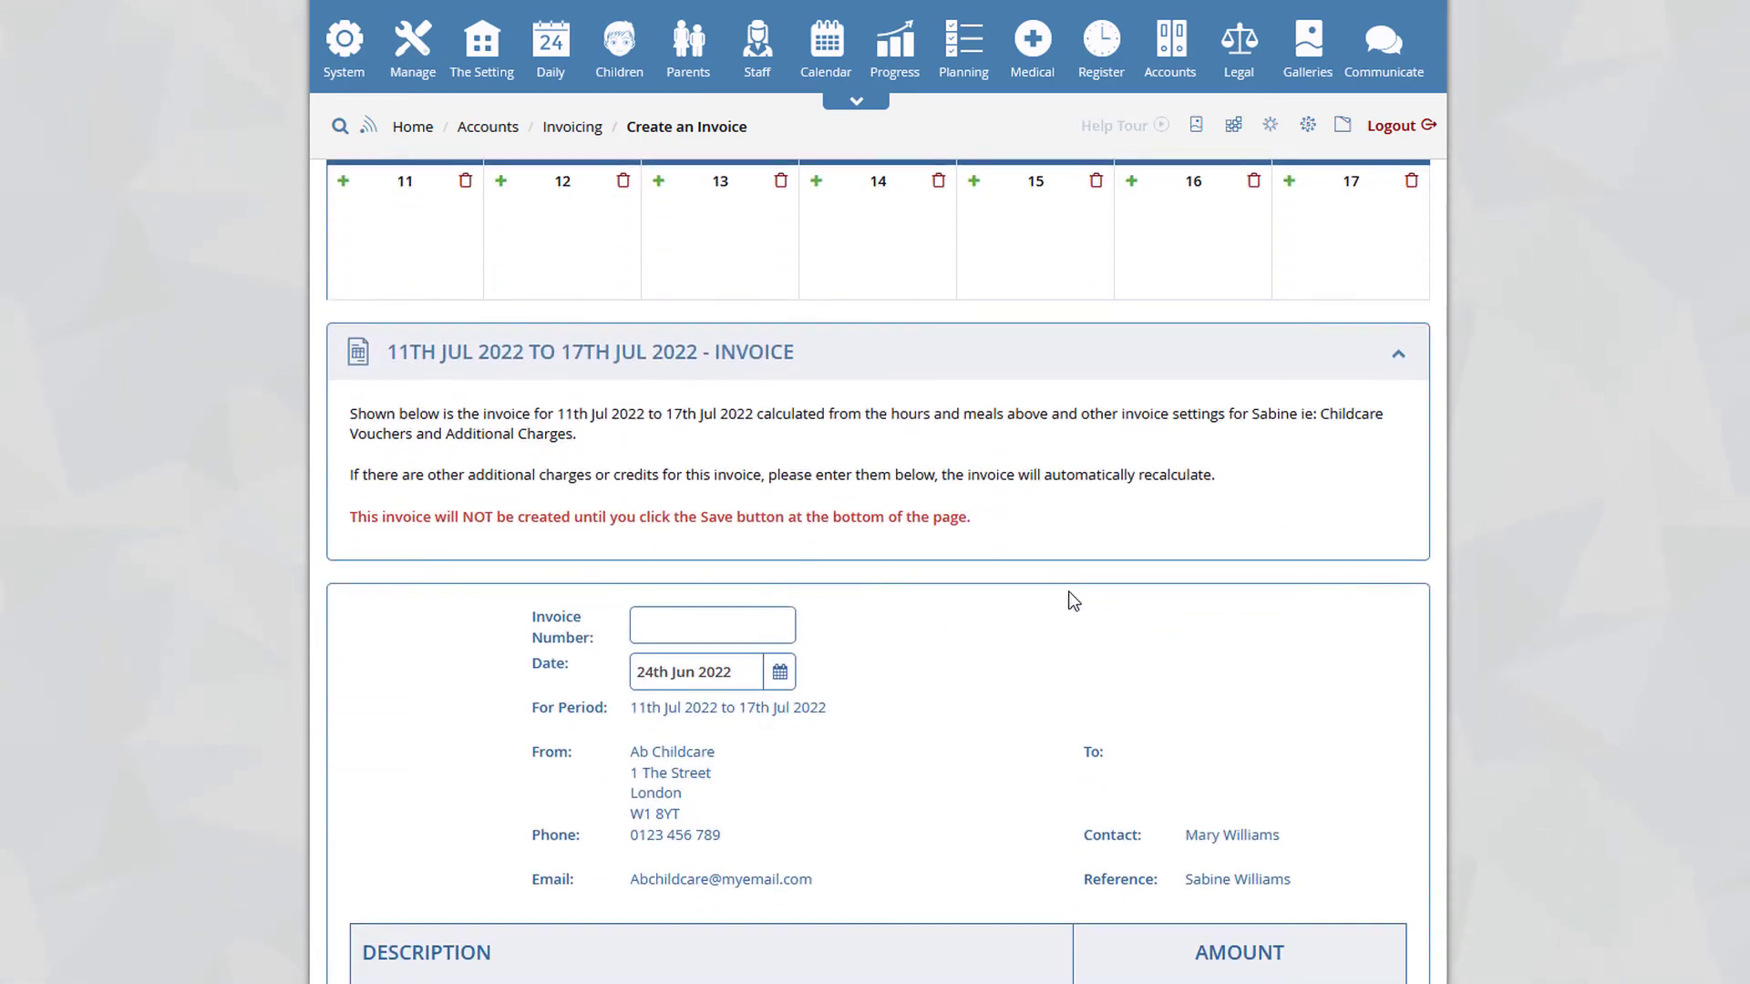
pyautogui.scroll(-8, 1073, 602)
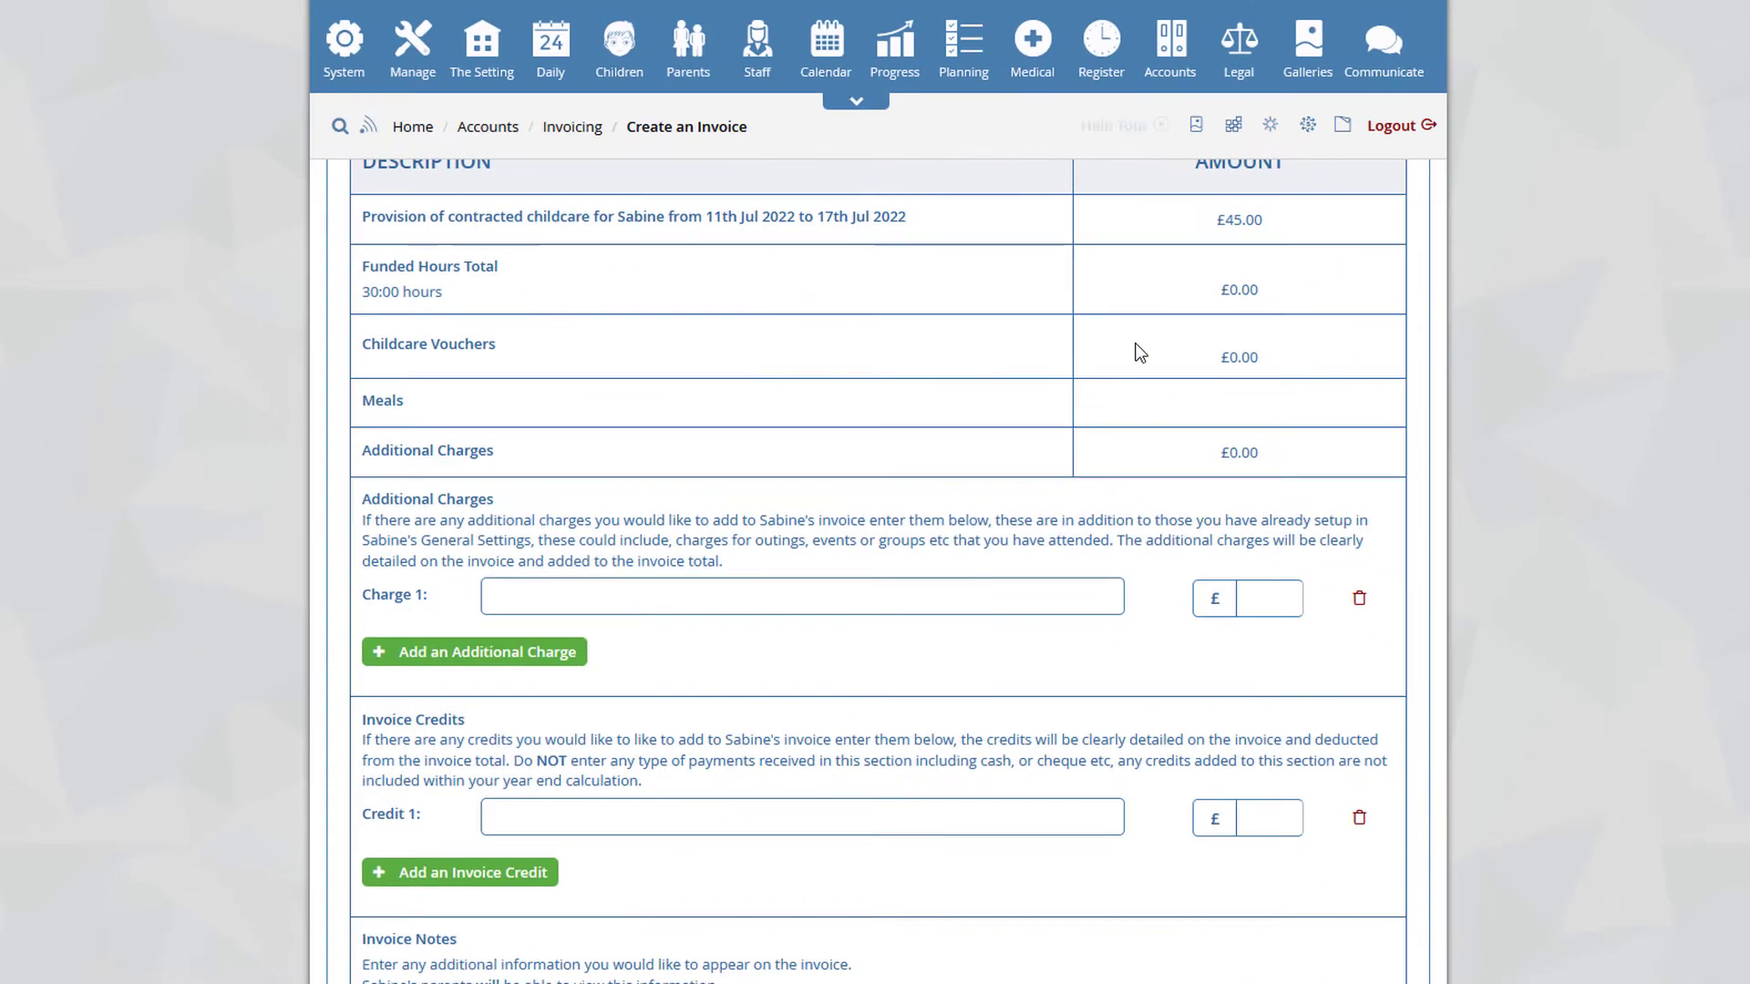
pyautogui.scroll(-5, 886, 593)
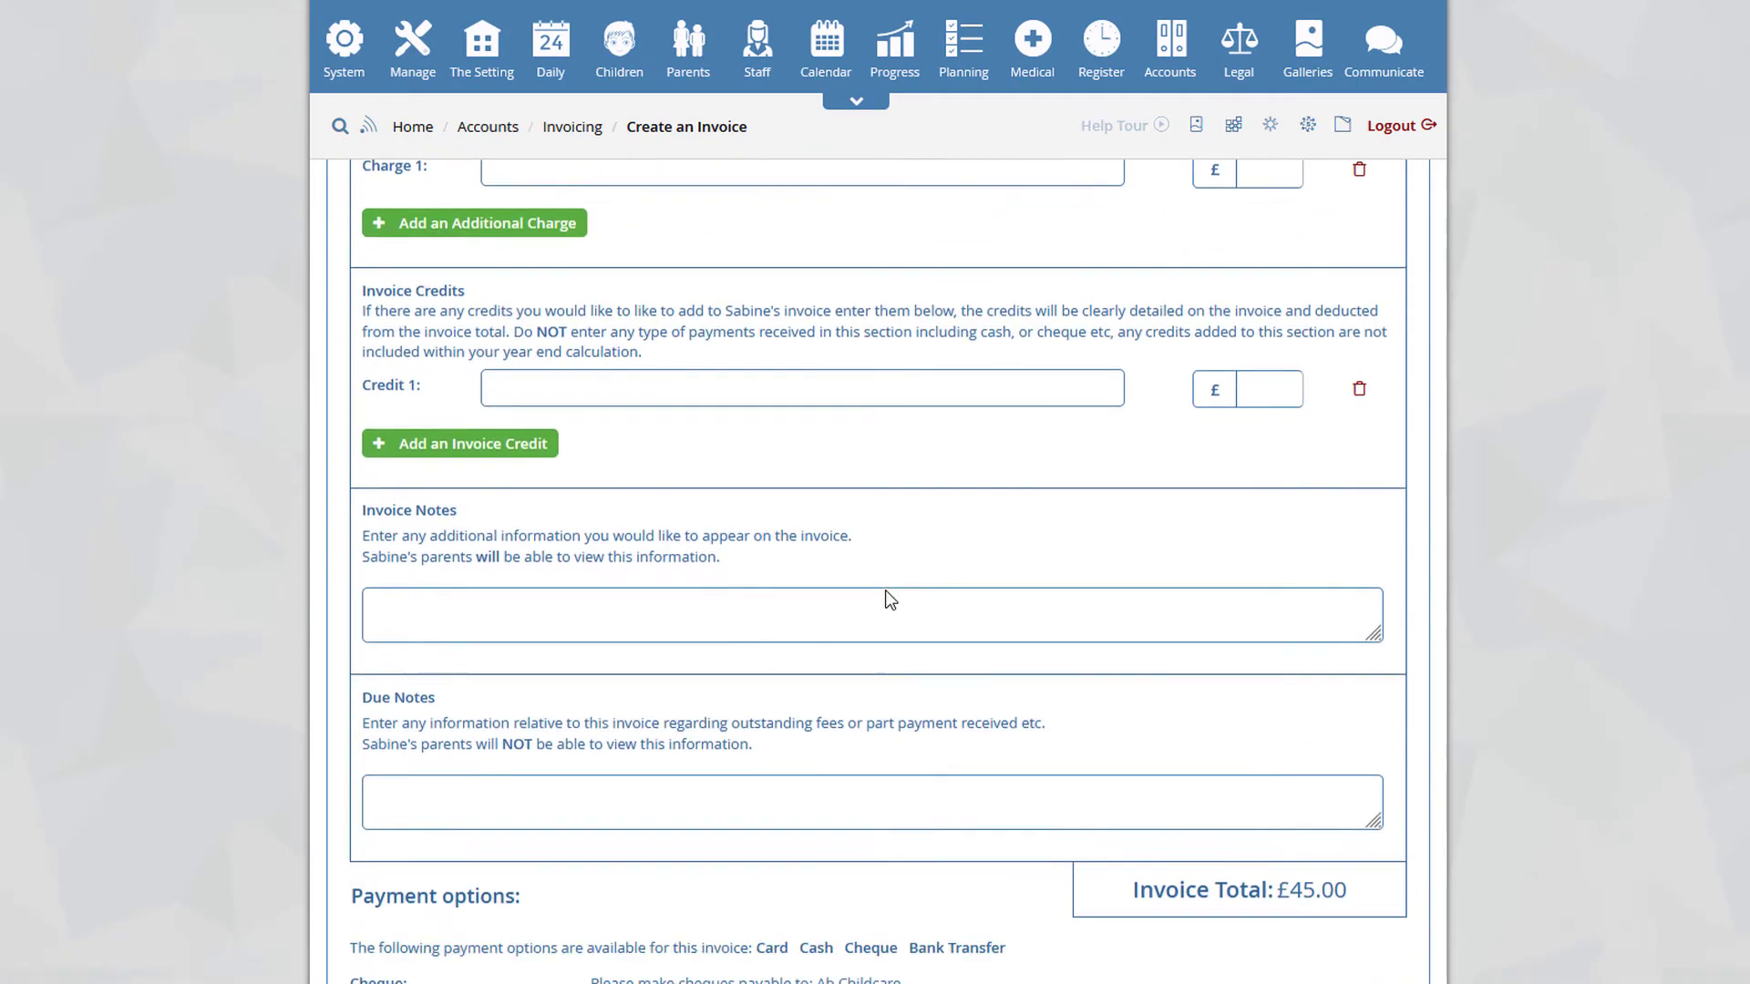
pyautogui.scroll(-10, 891, 599)
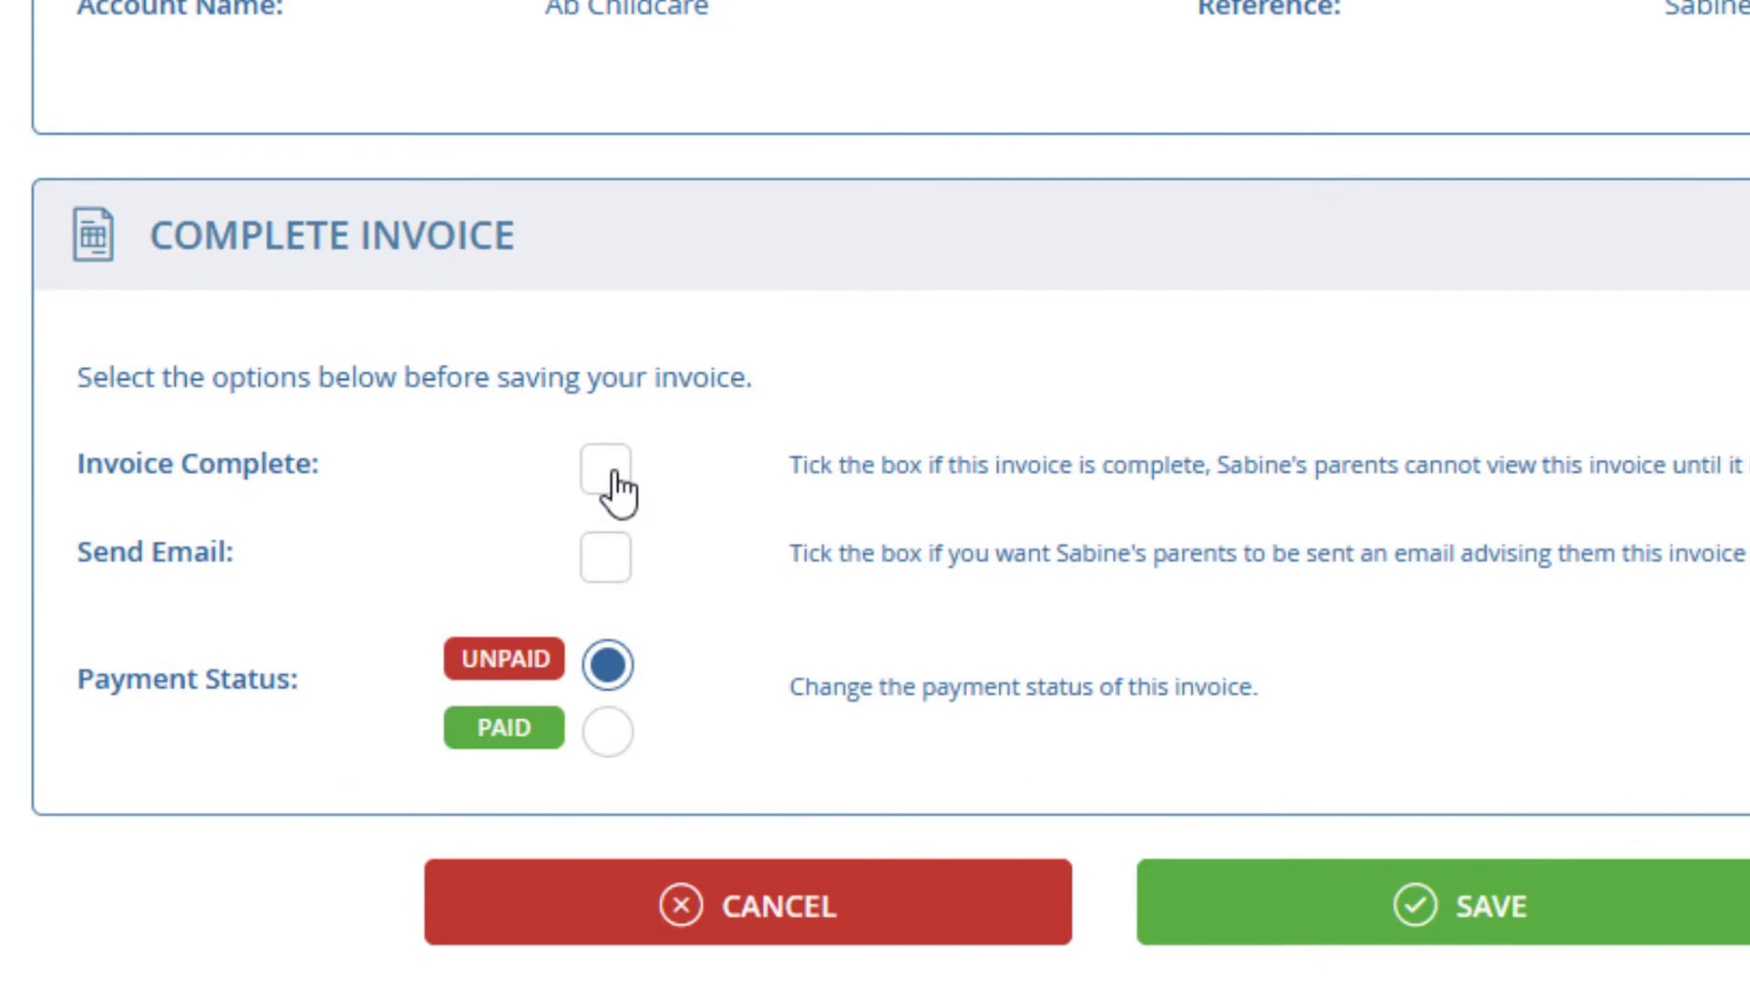
pyautogui.click(621, 542)
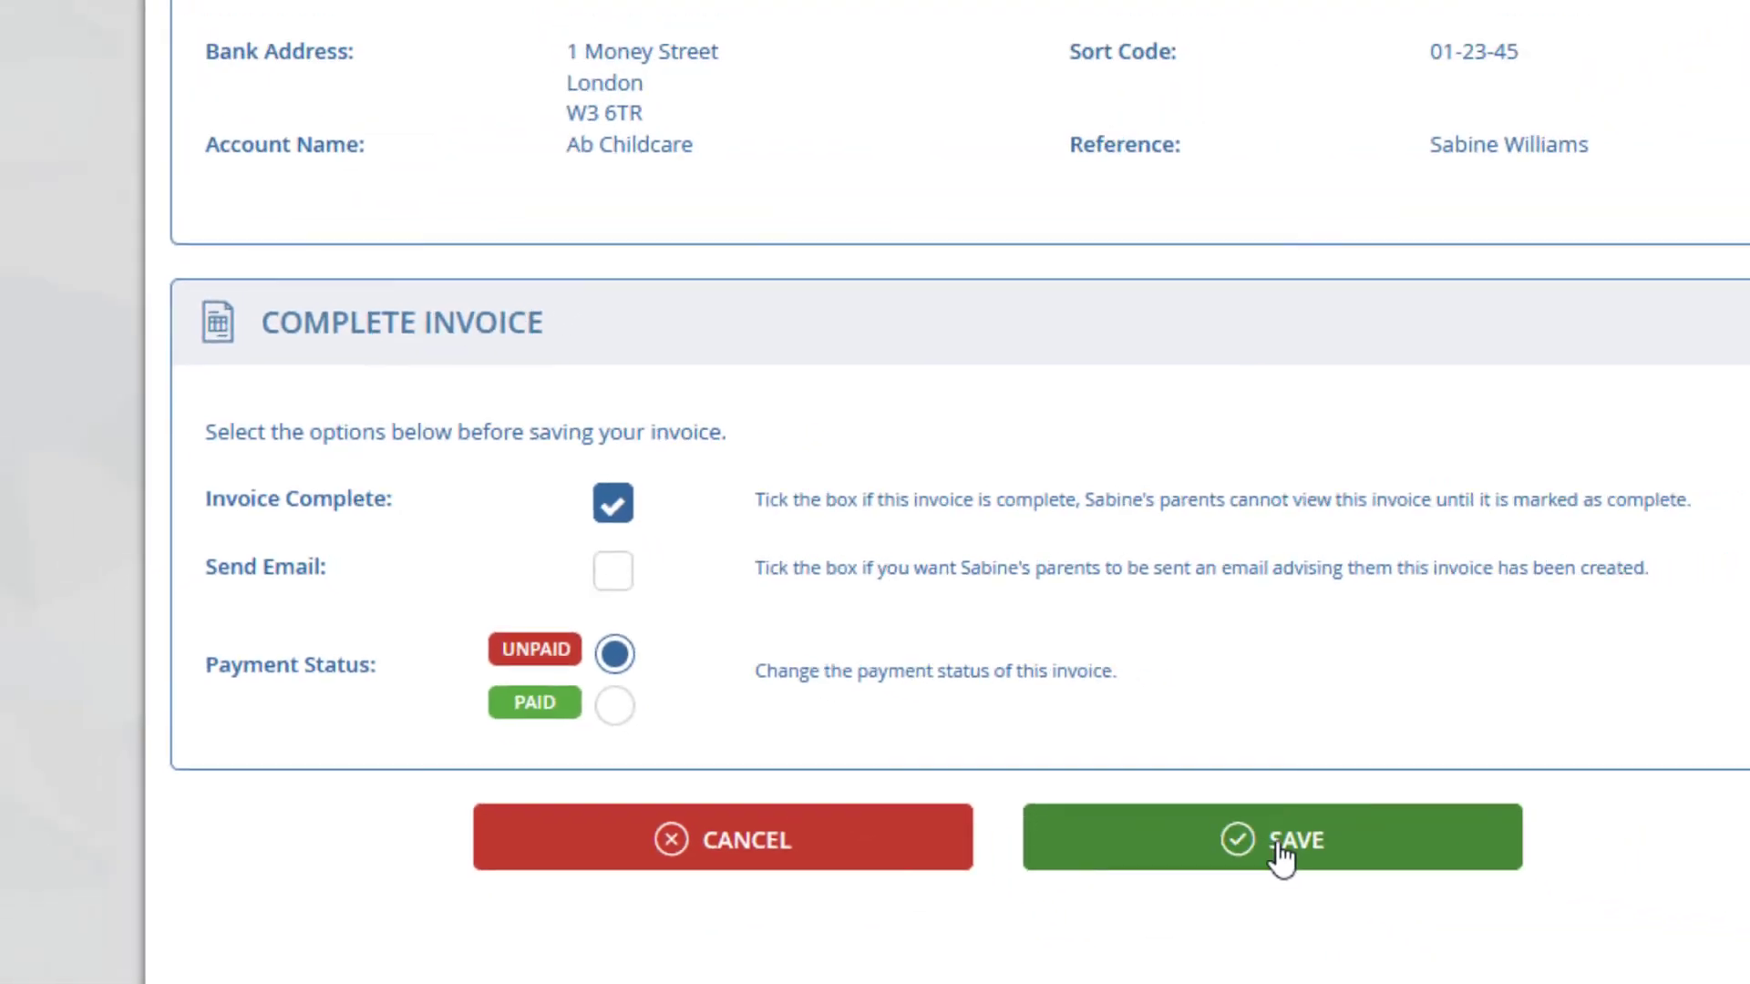
pyautogui.click(1494, 930)
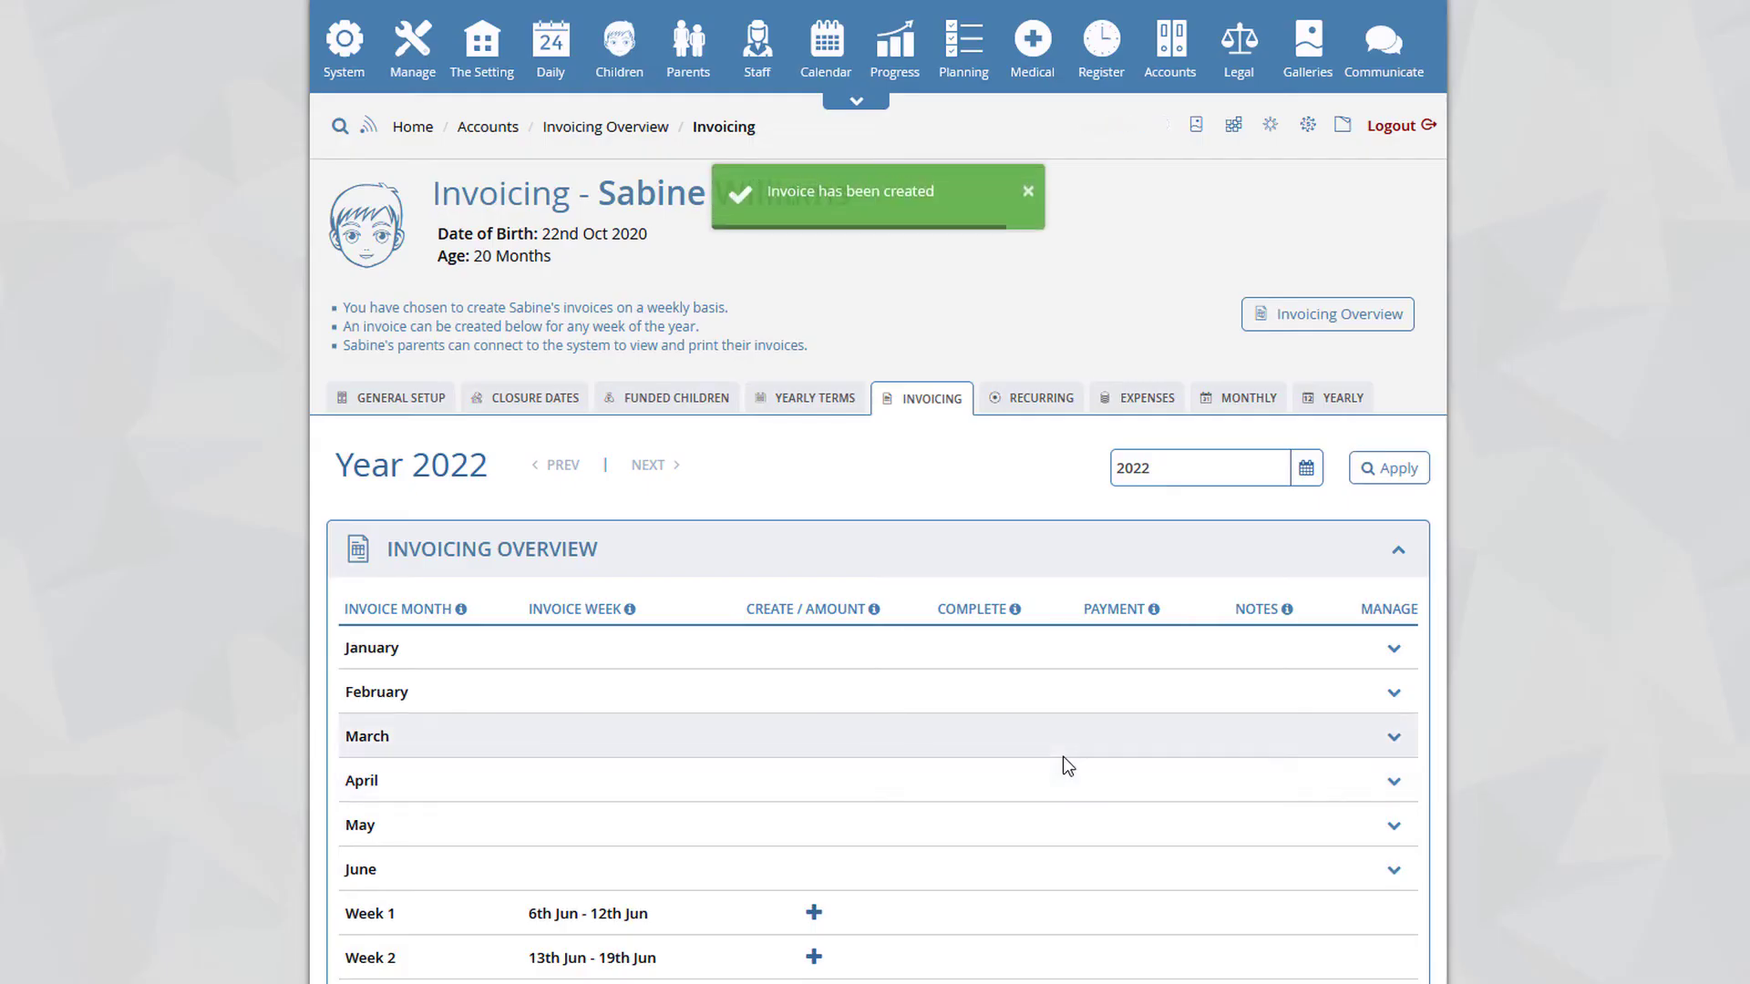
# - Check the July Week 2 invoice's status in the child's 2022 invoicing overview and return to the all-children invoicing list
pyautogui.scroll(-6, 709, 488)
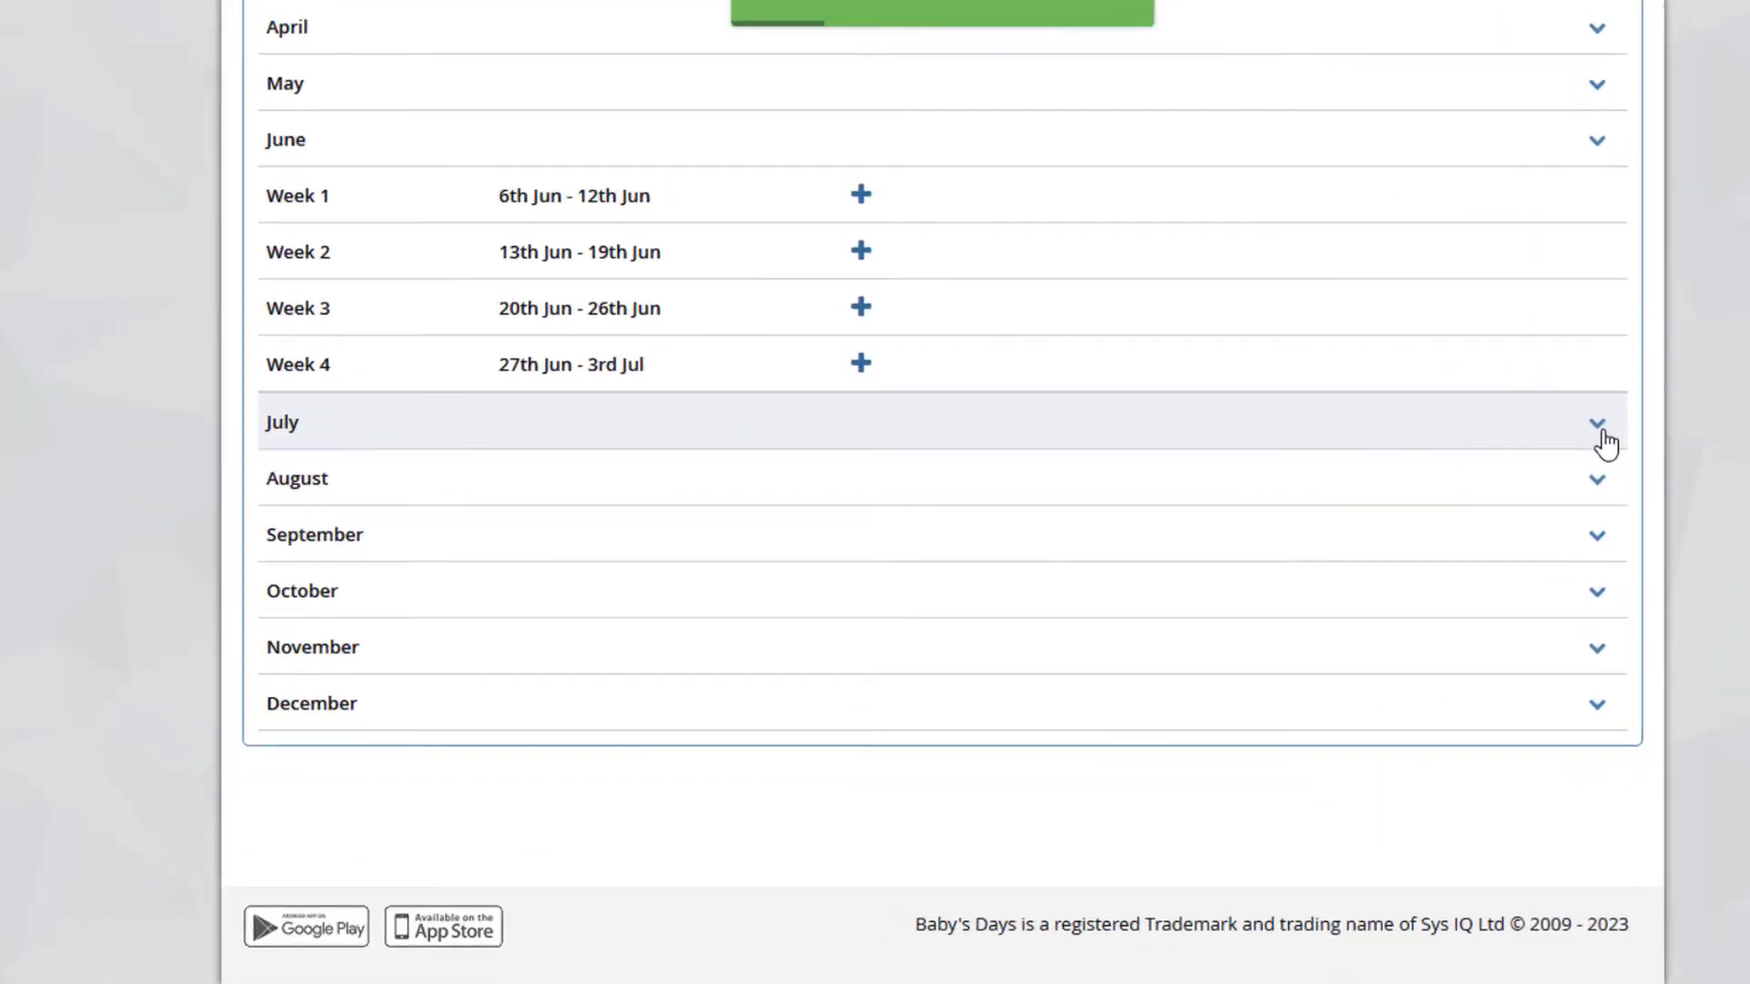
pyautogui.click(1397, 547)
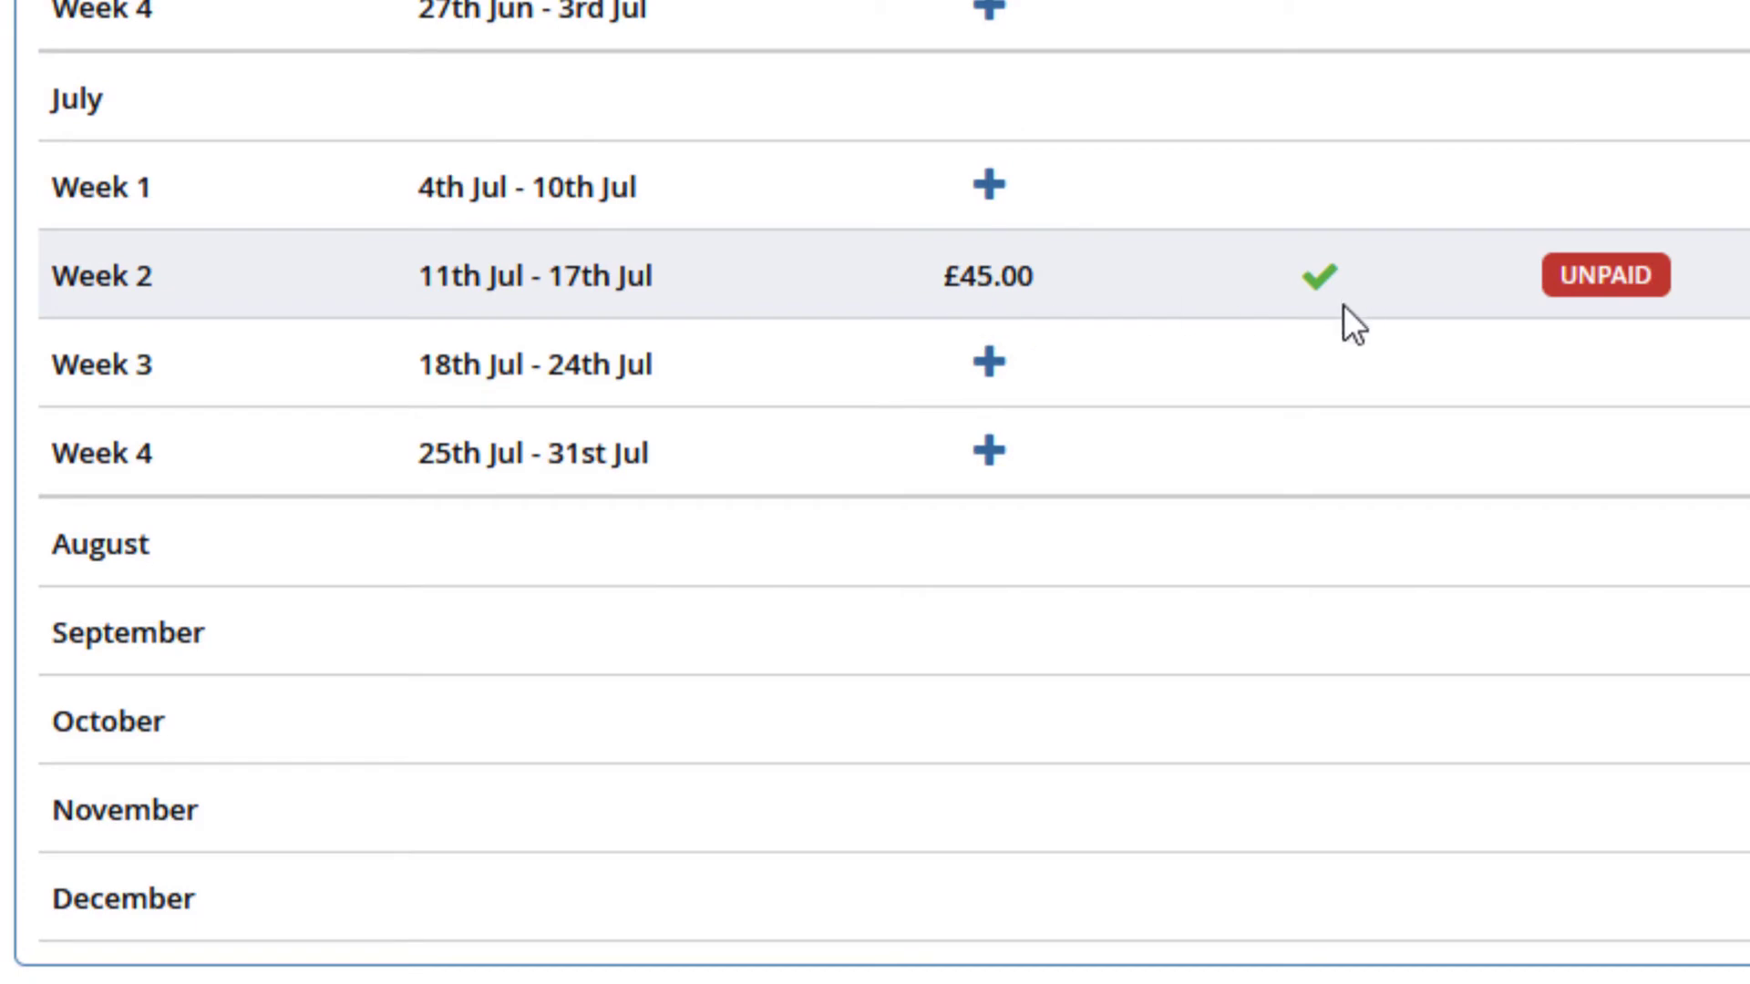
pyautogui.moveTo(1657, 279)
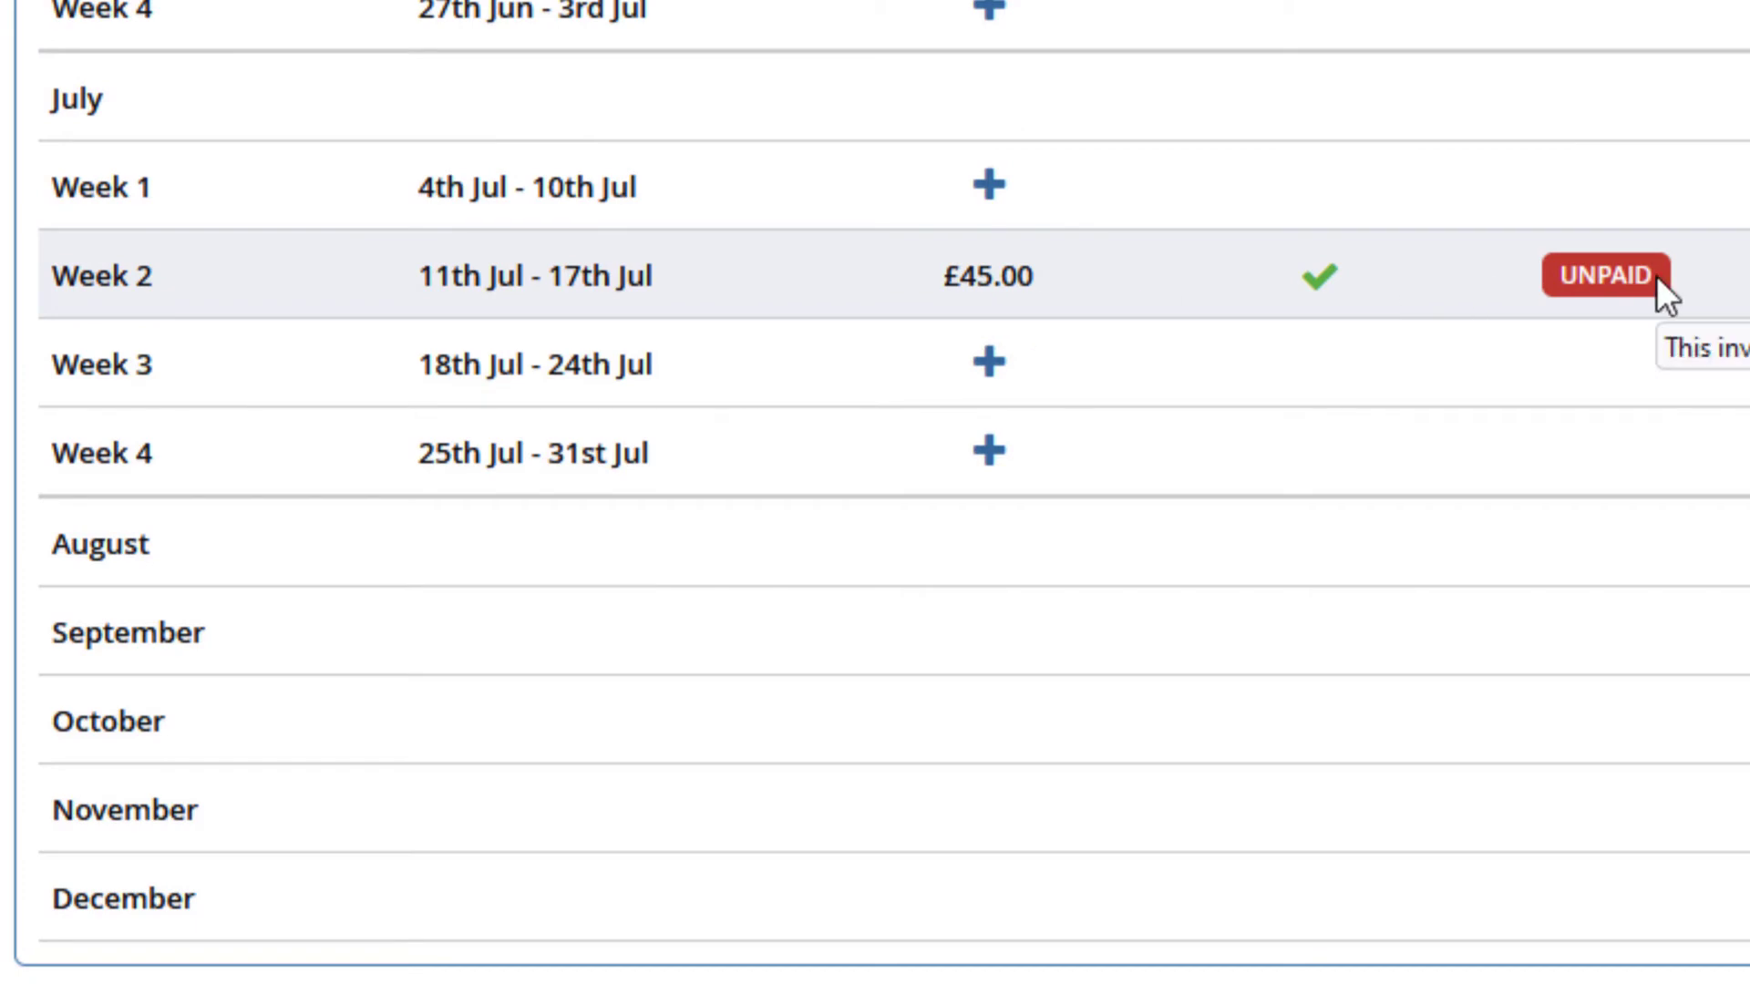
pyautogui.moveTo(1188, 23)
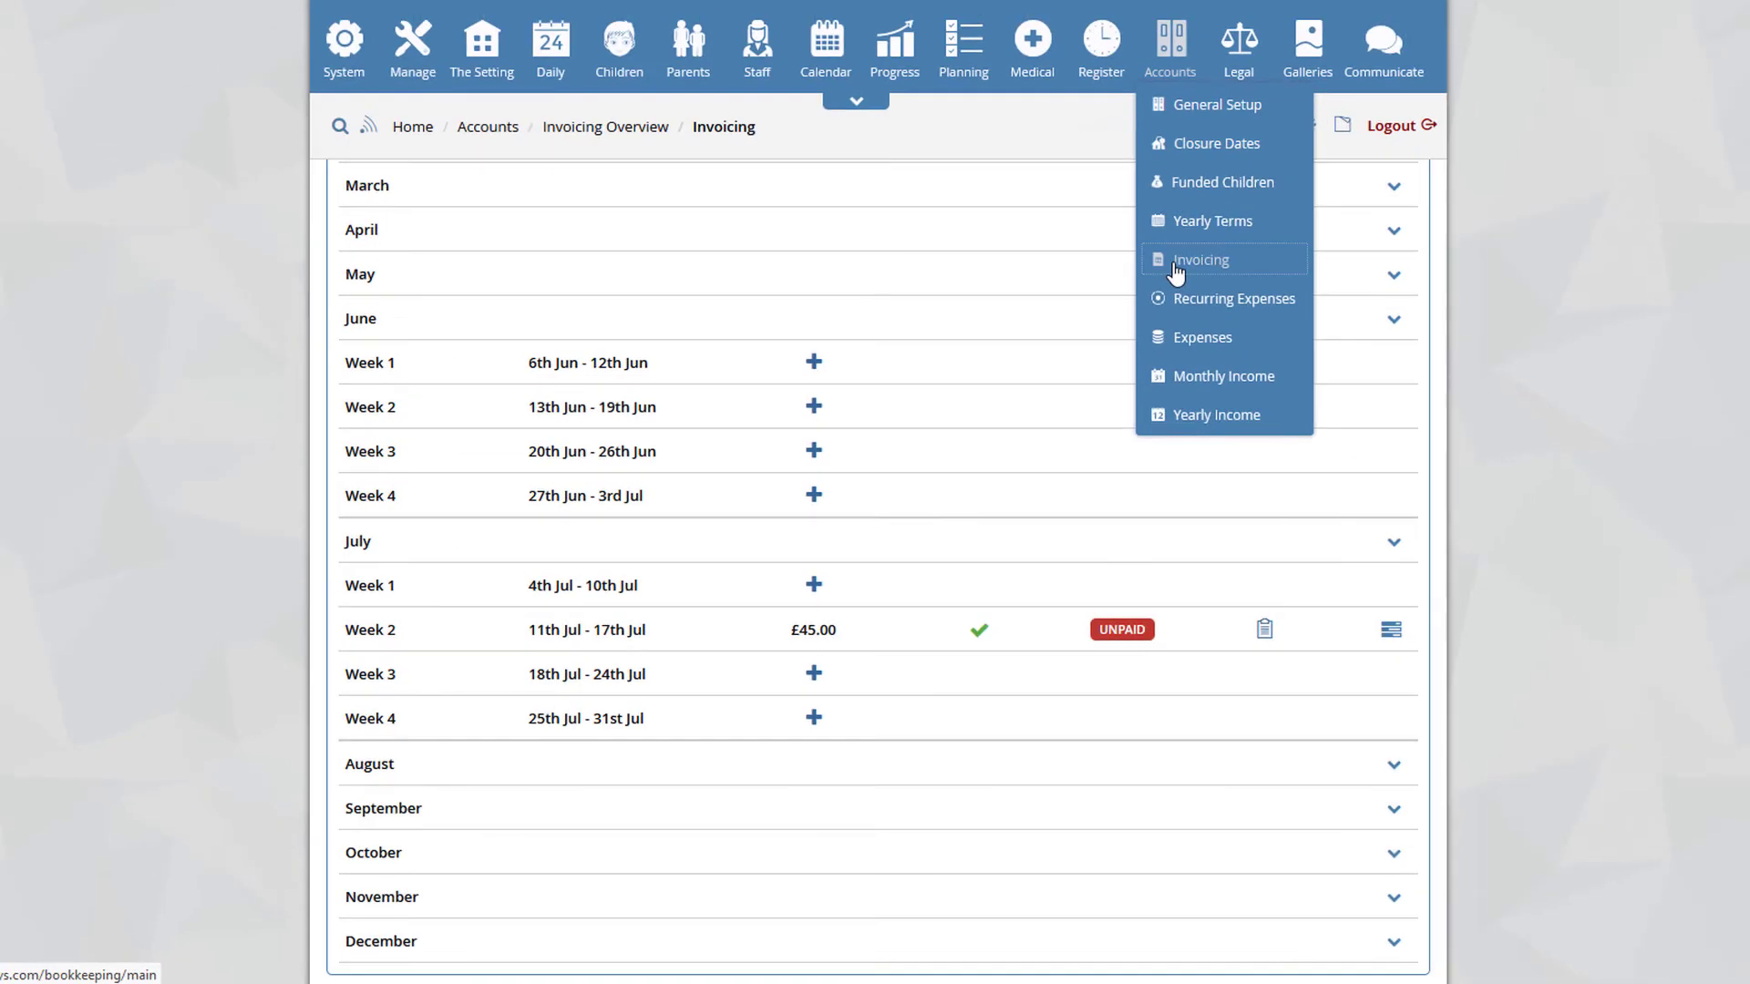
pyautogui.click(1195, 239)
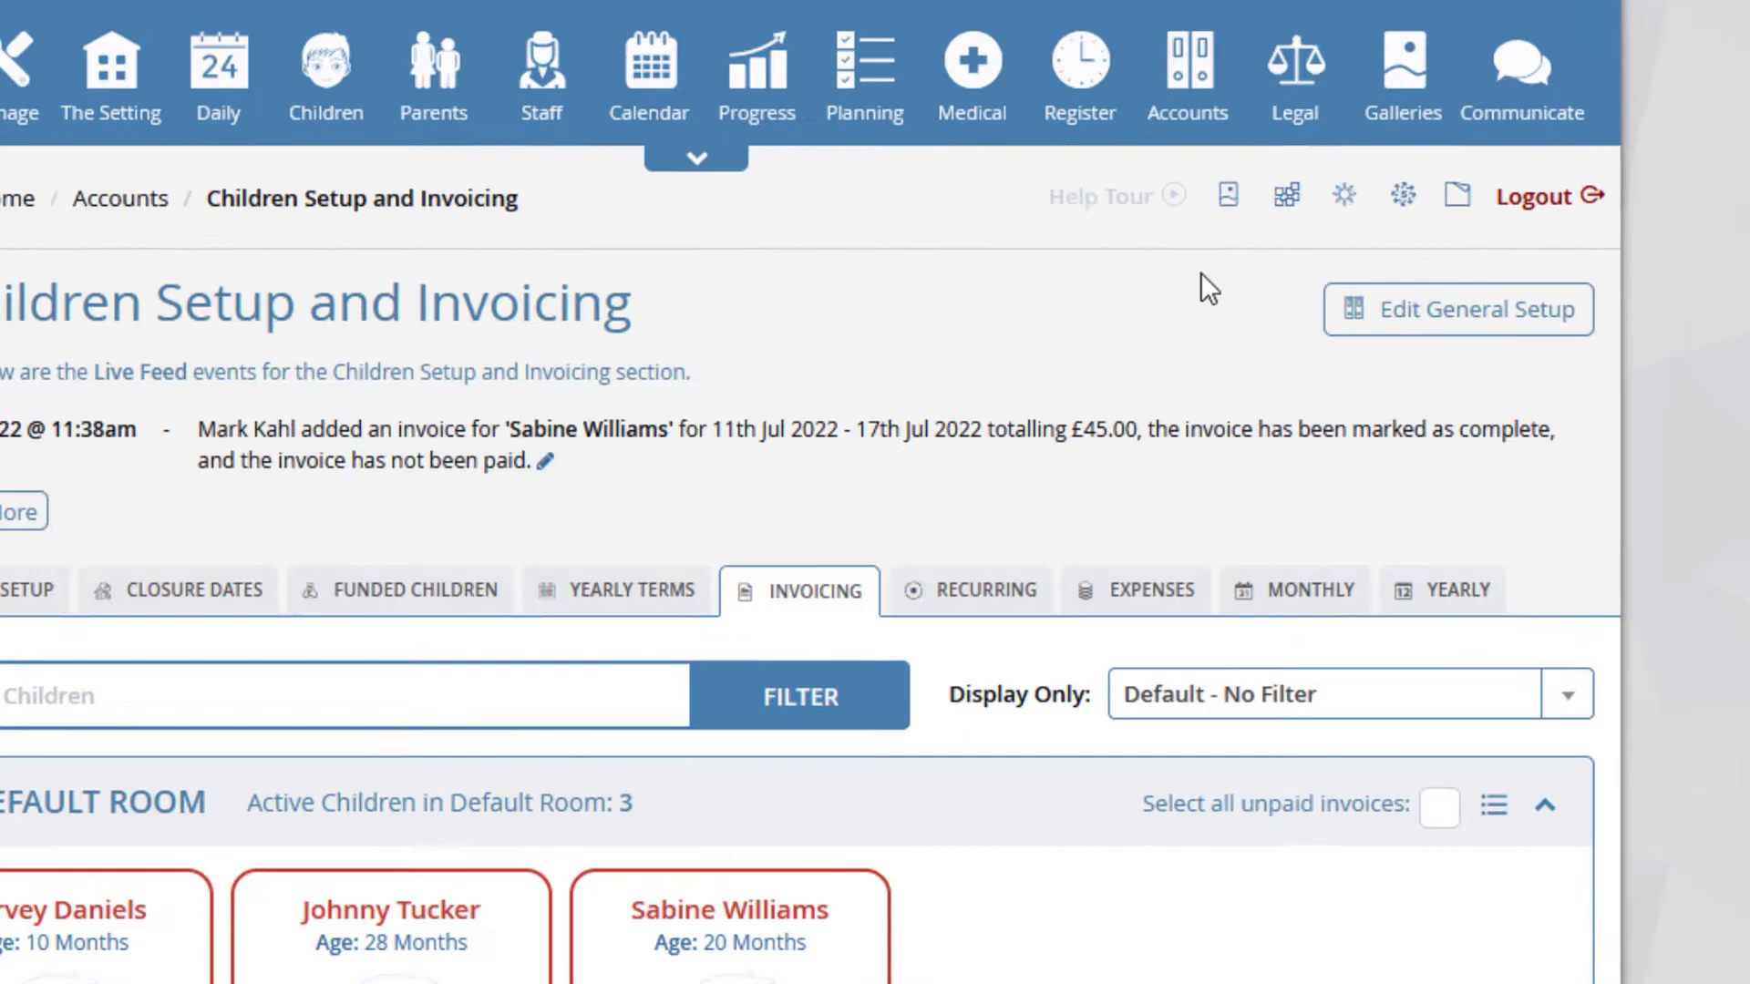
# - Open the 10-month-old child's 2022 funded hours overview from the Funded Children list
pyautogui.click(1175, 96)
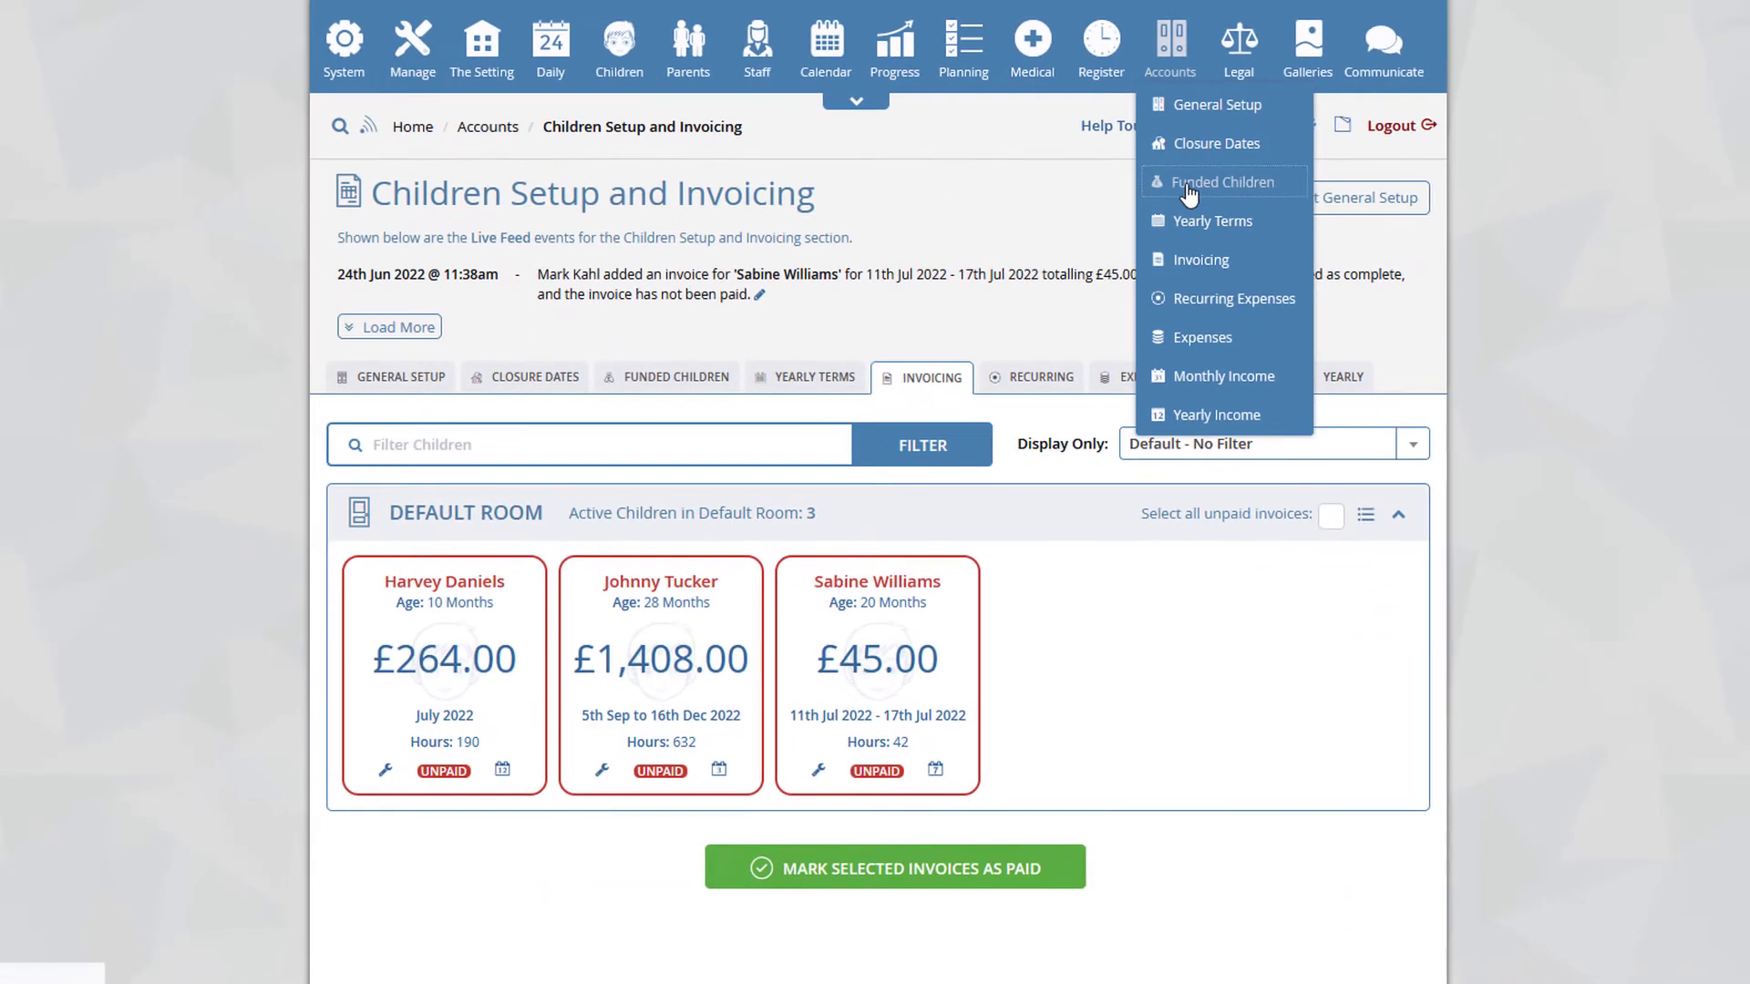
pyautogui.click(1189, 187)
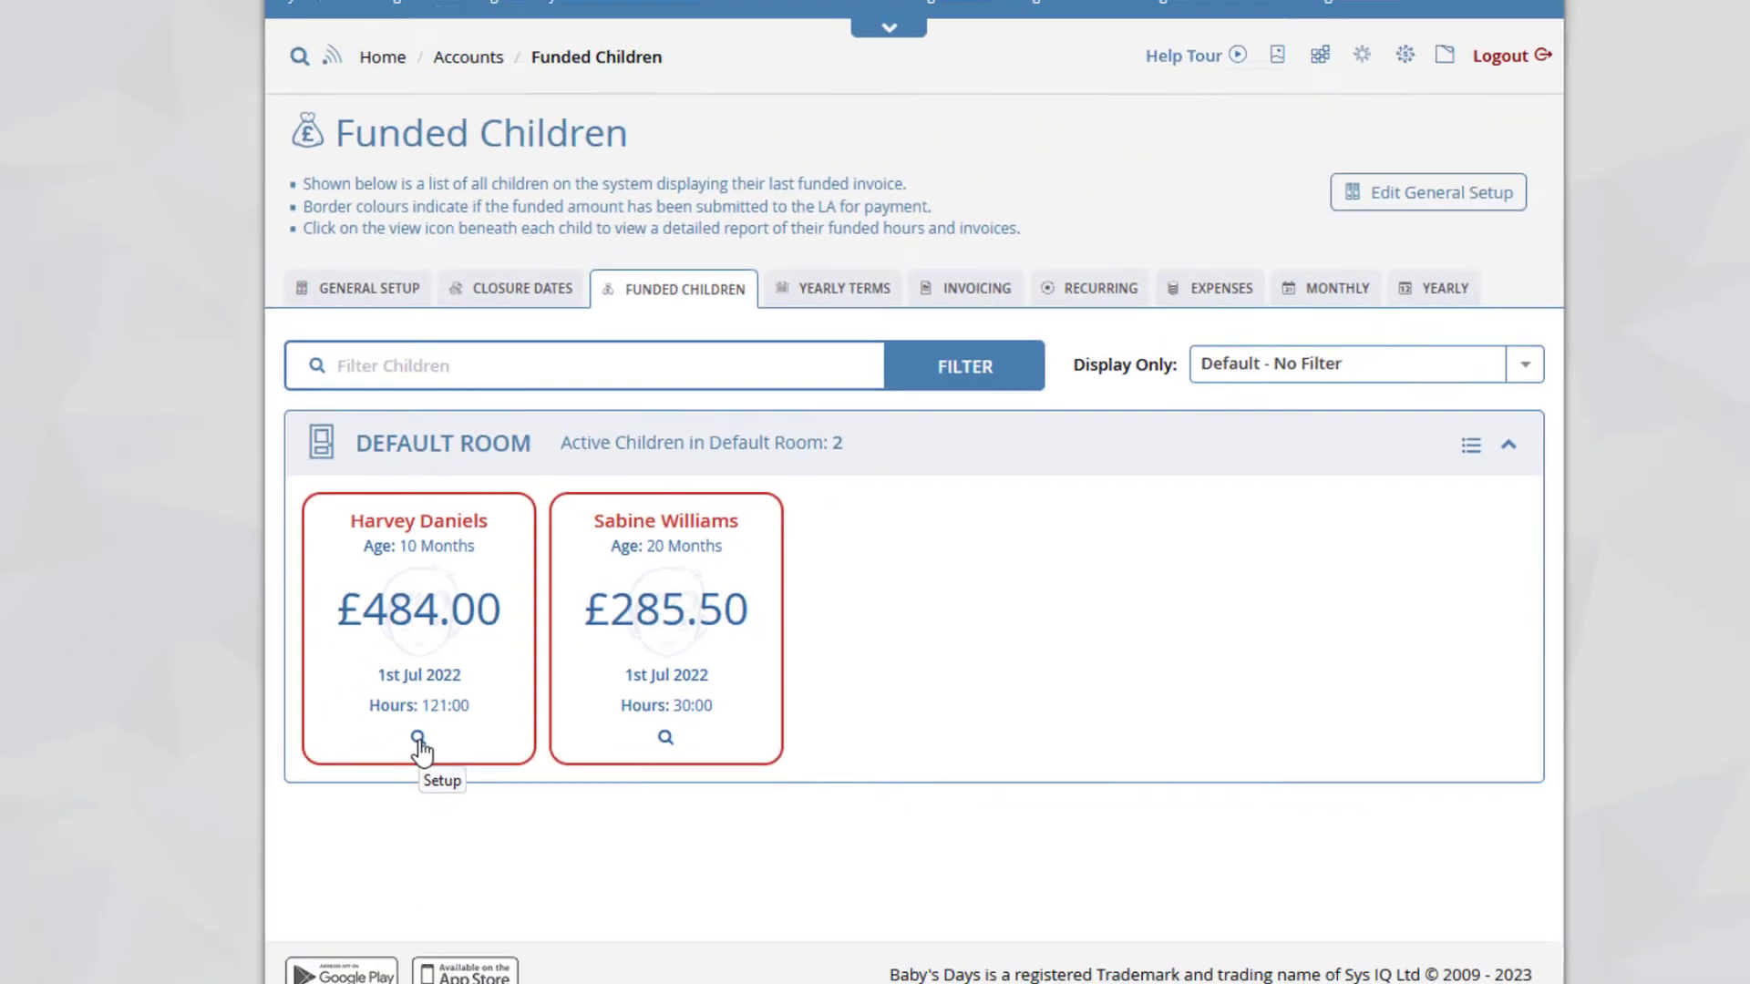
pyautogui.click(264, 833)
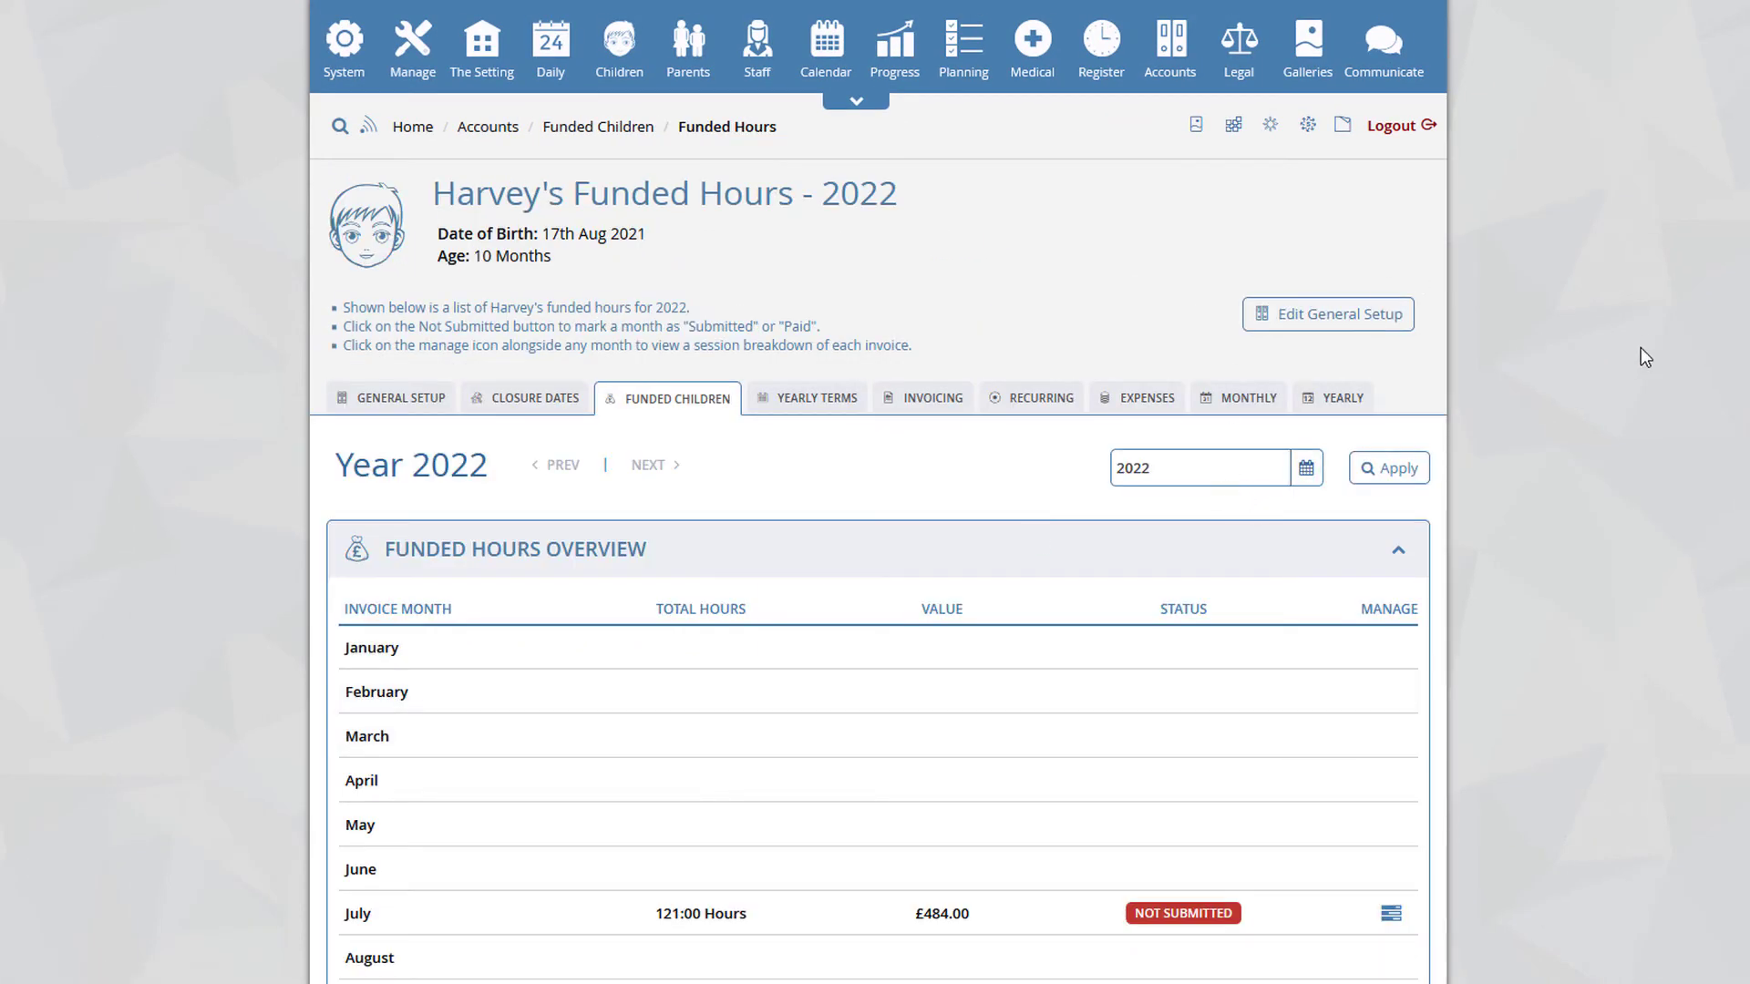
pyautogui.scroll(-4, 1640, 348)
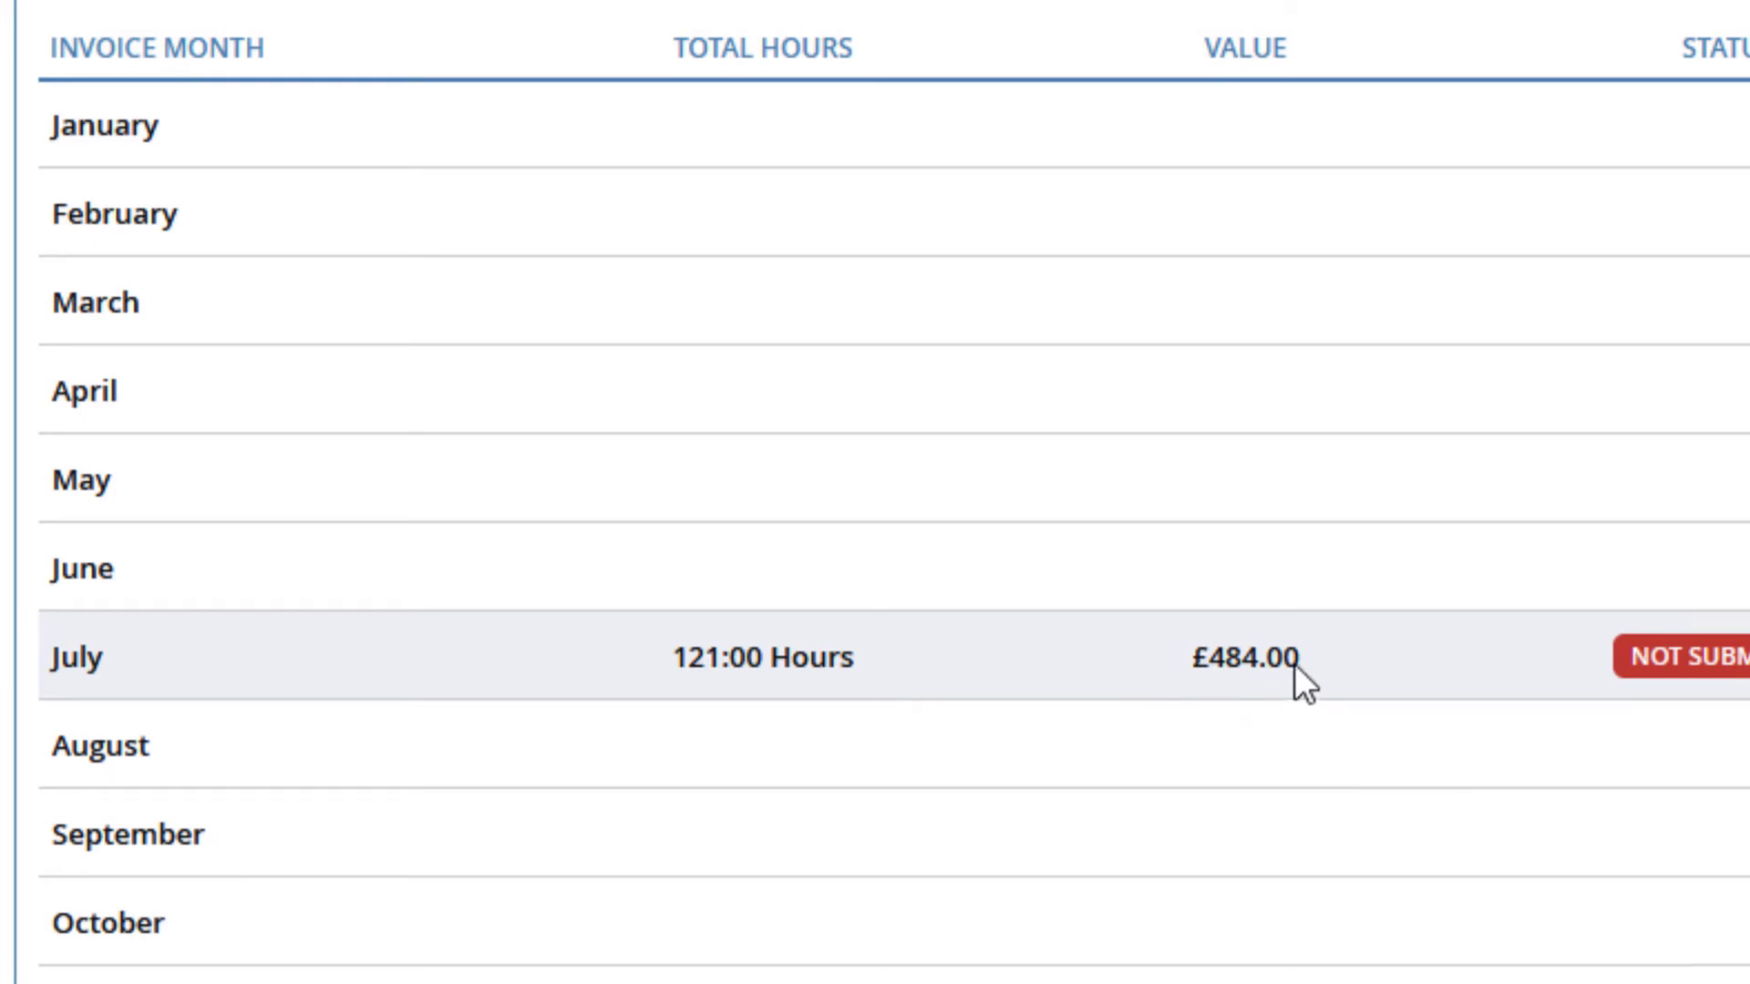
# - View the 10-month-old child's July 2022 funded hours by session across the whole month's calendar
pyautogui.moveTo(1321, 650)
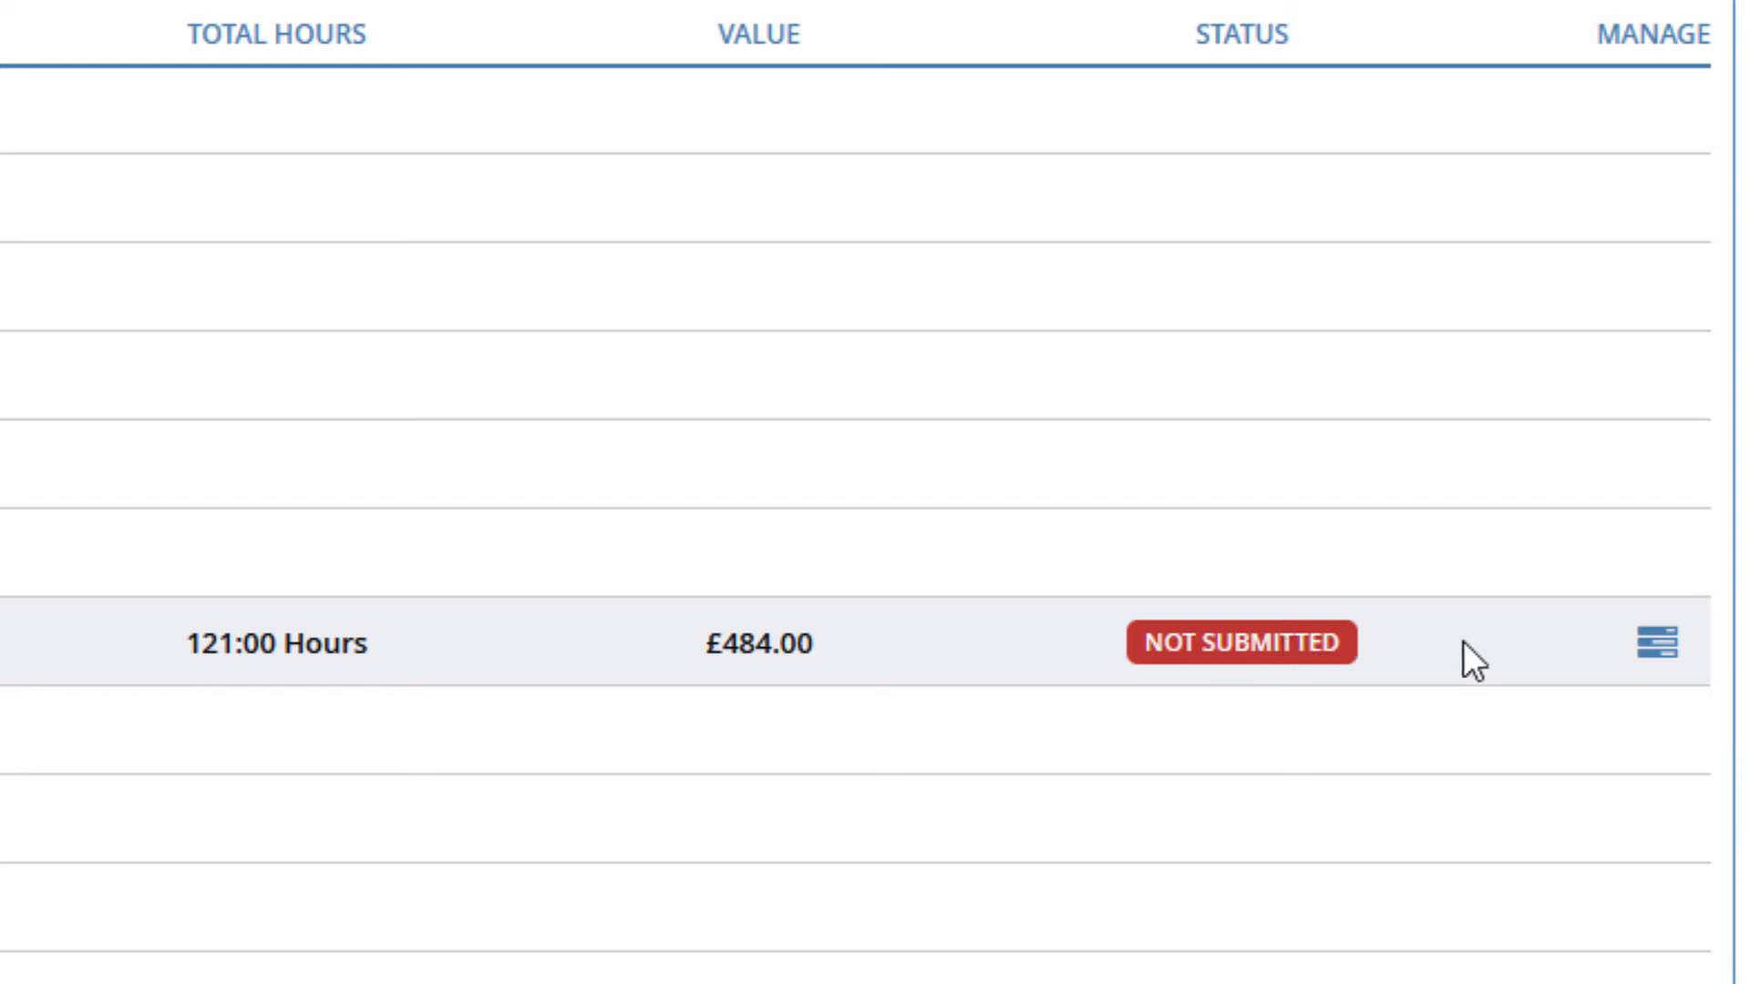
pyautogui.click(1658, 653)
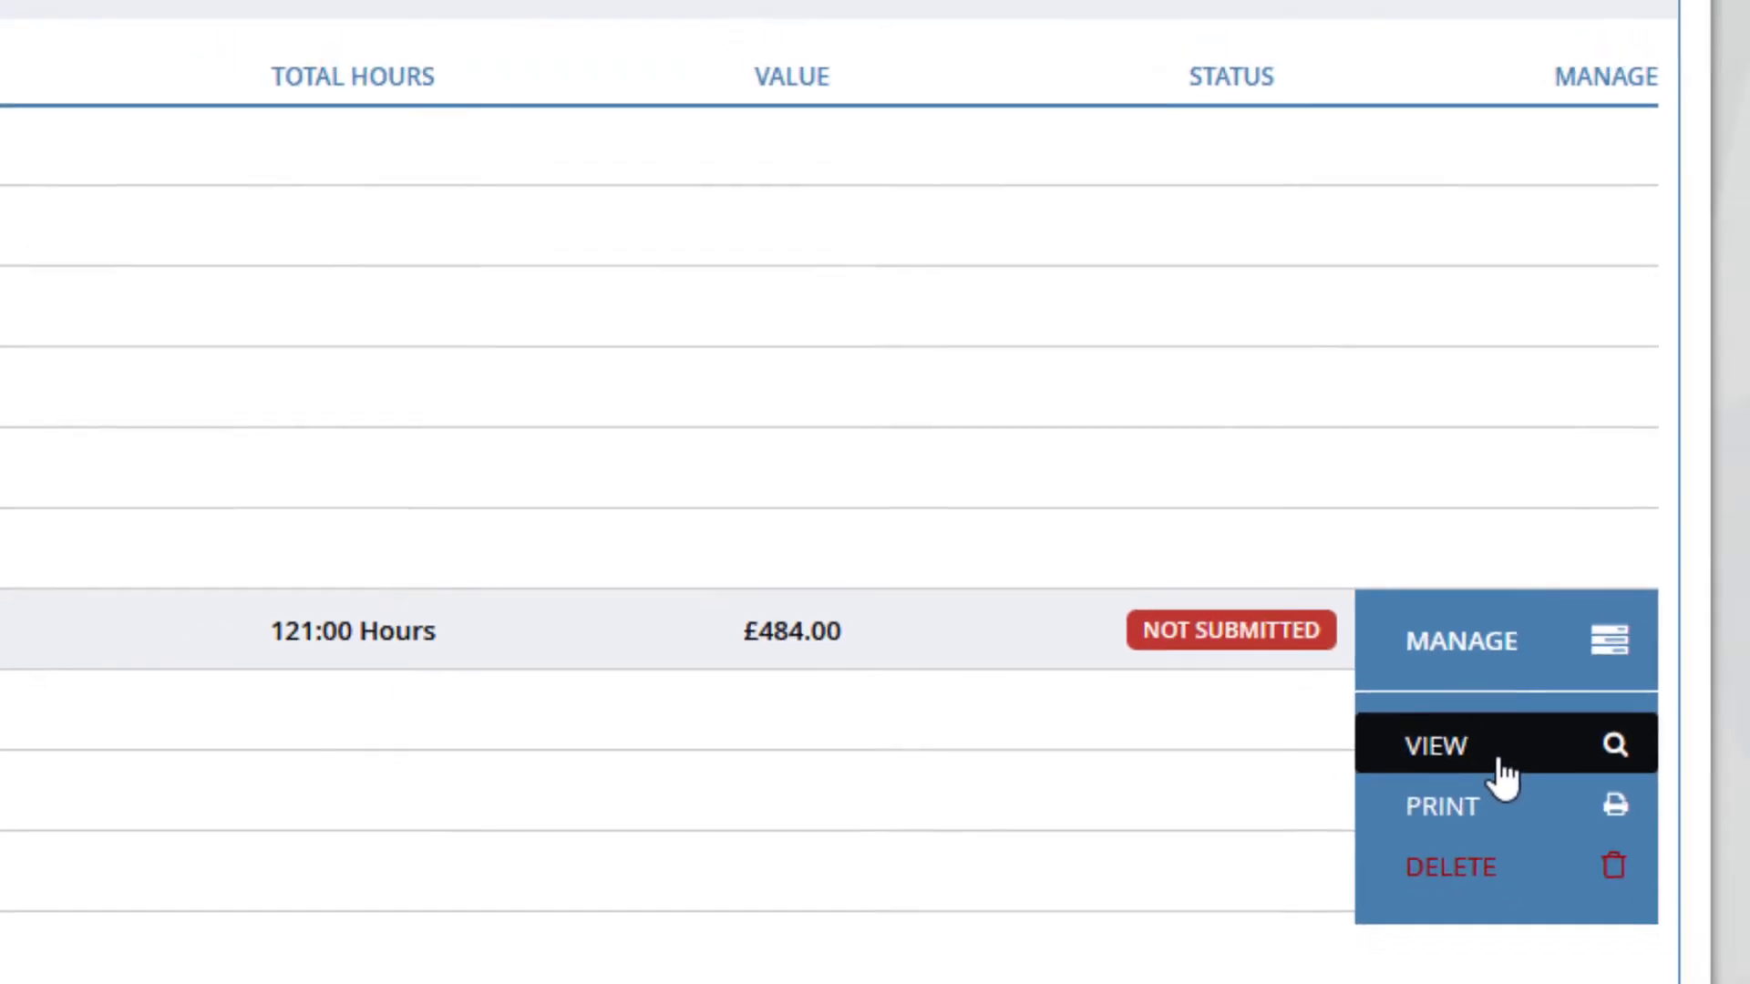
pyautogui.click(1508, 775)
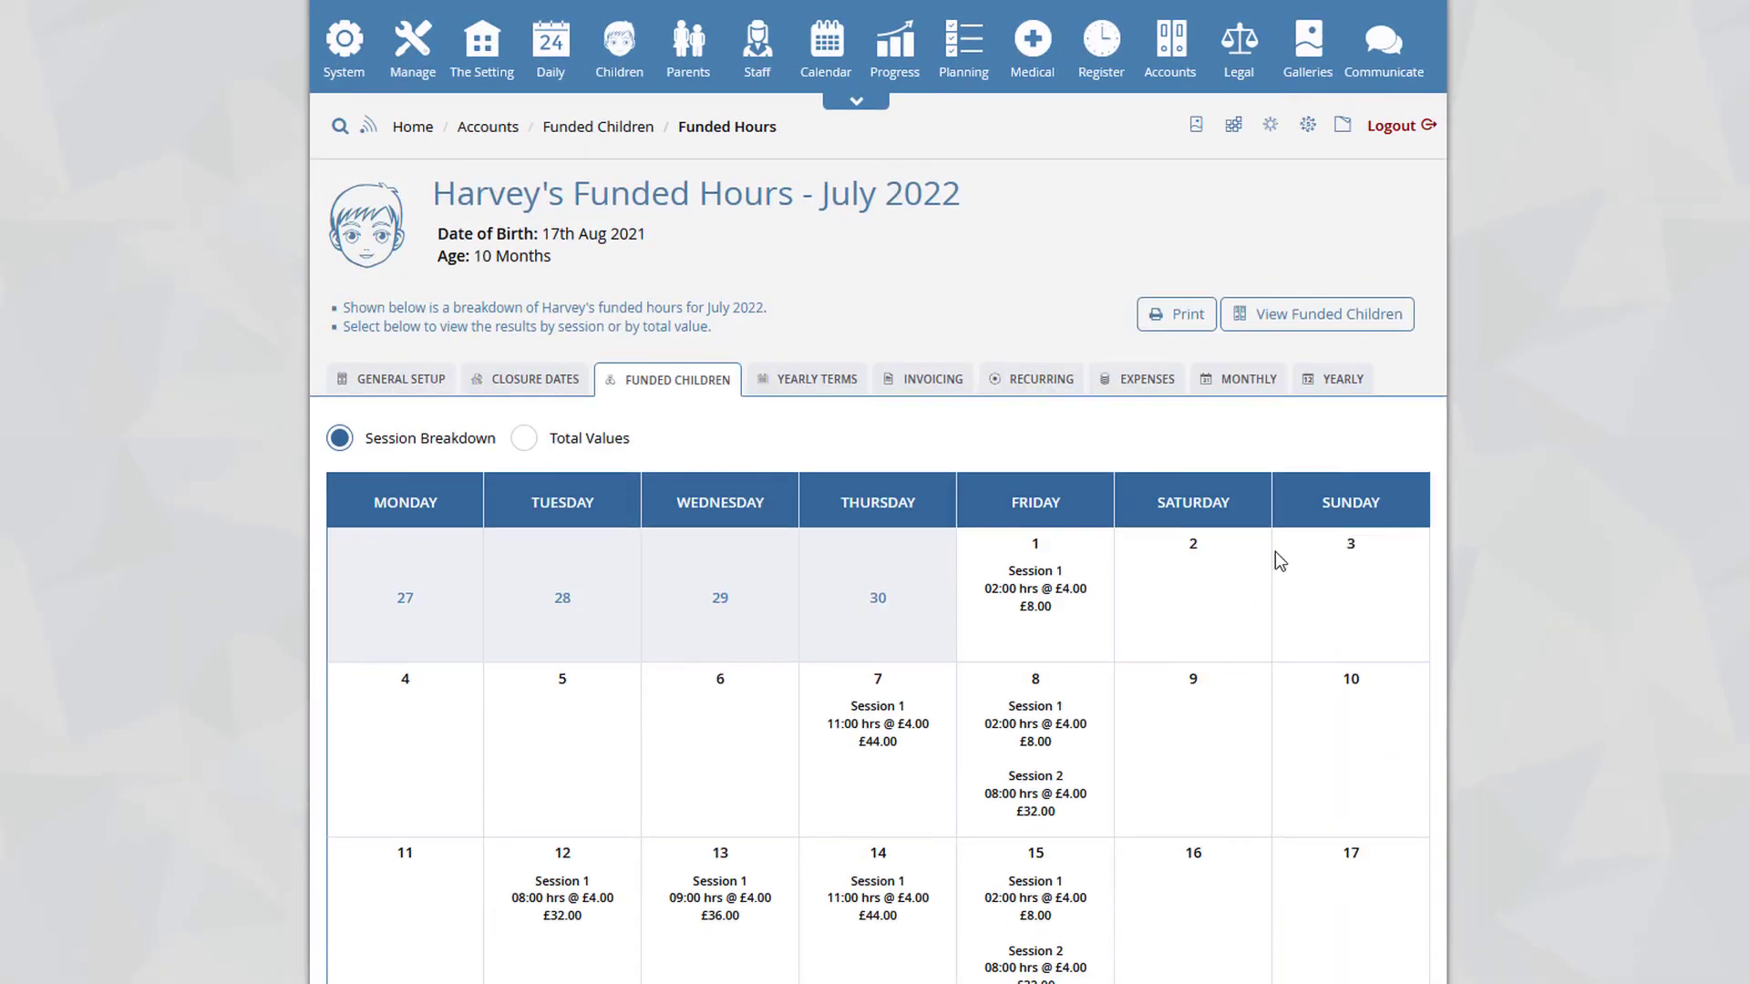
pyautogui.scroll(-2, 1279, 560)
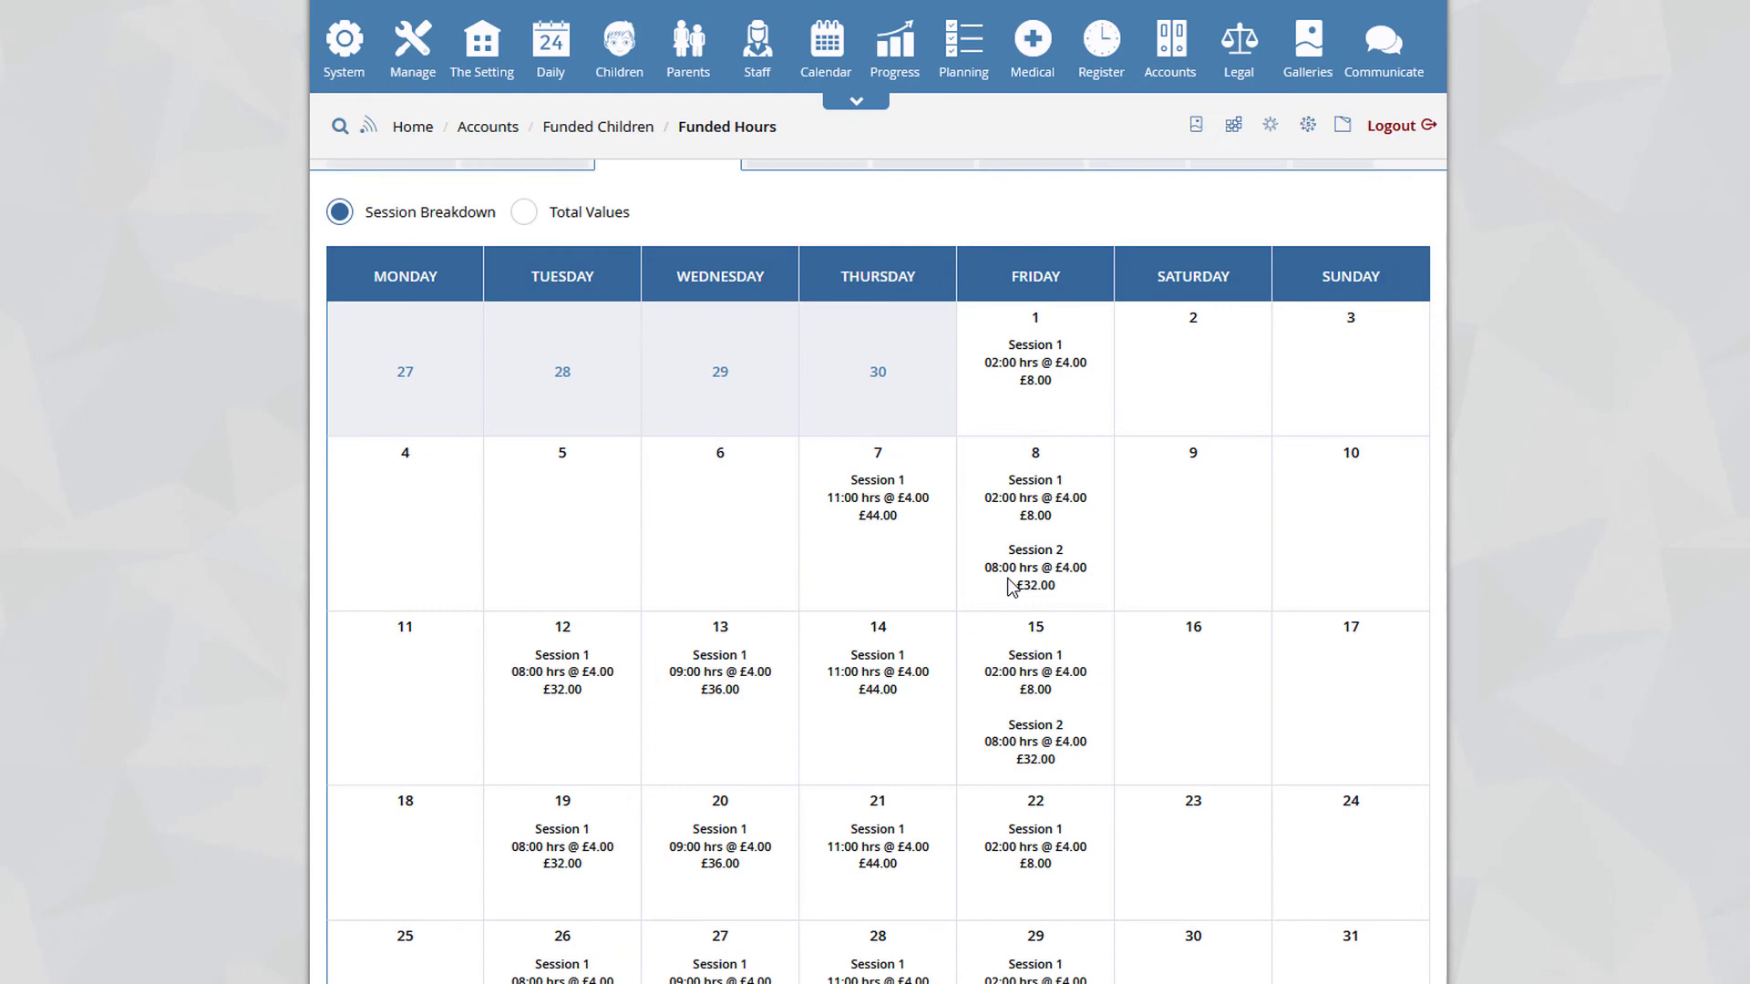
pyautogui.scroll(-3, 1404, 843)
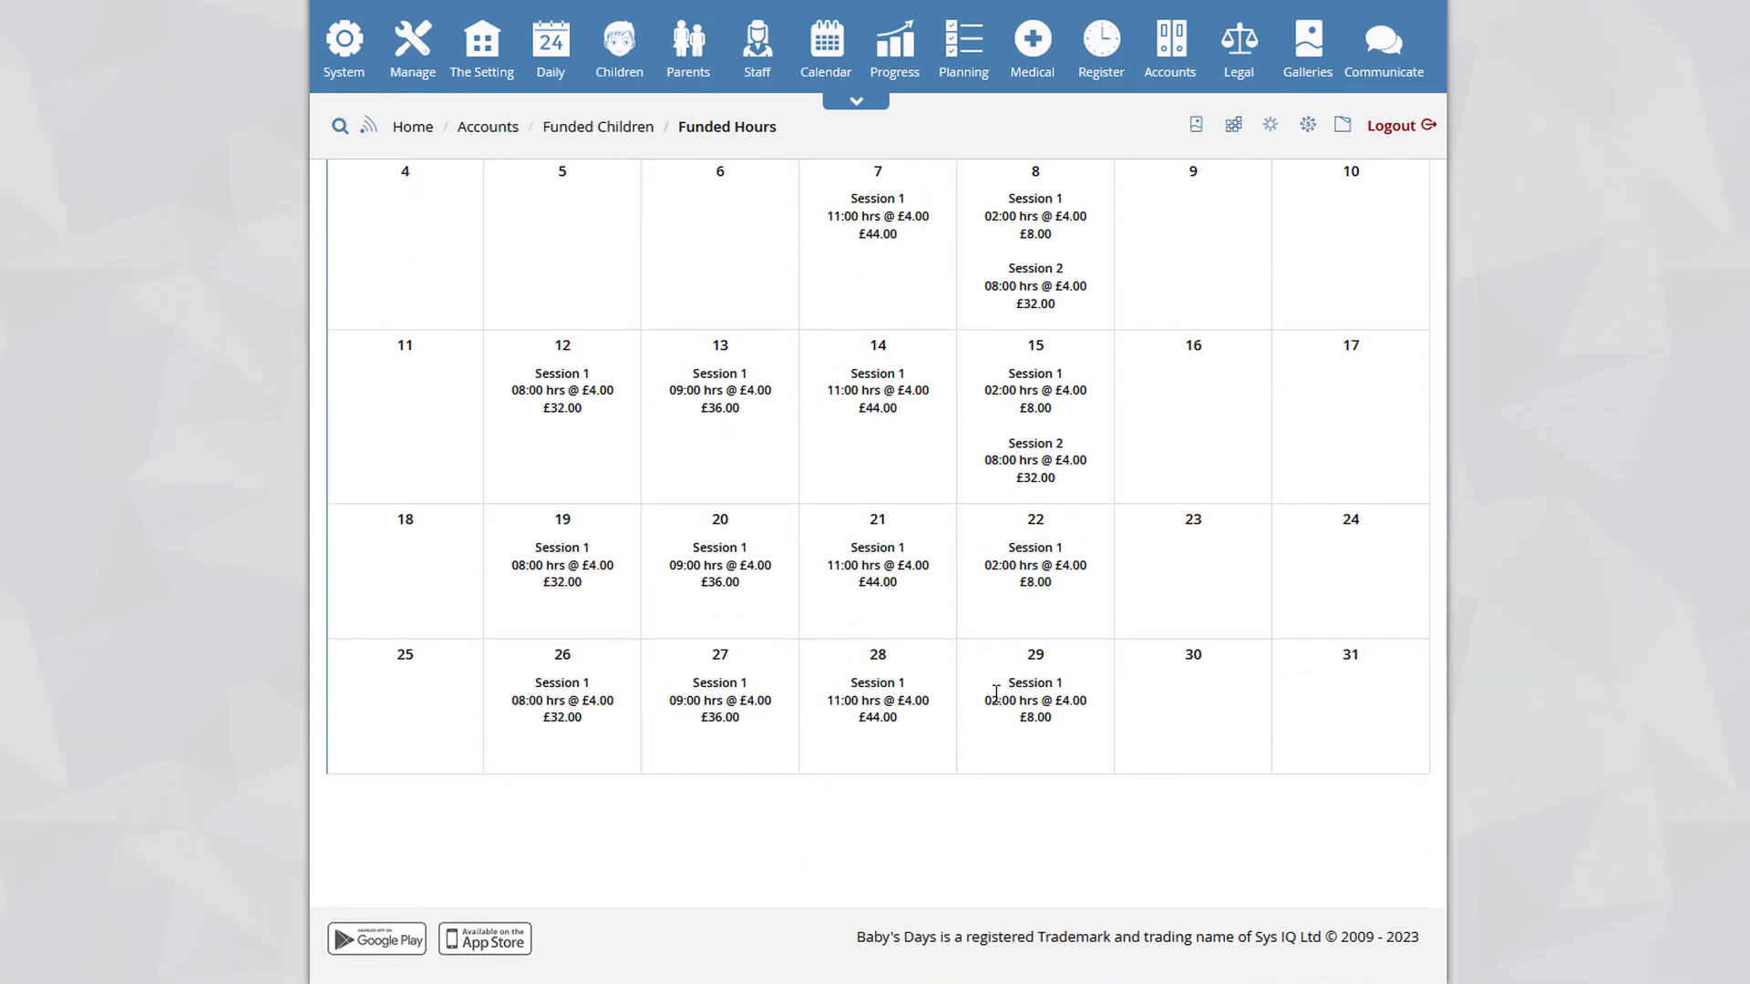
# - Compare the Total Values and Session Breakdown displays of the July 2022 funded hours, finishing on Session Breakdown
pyautogui.scroll(4, 996, 693)
pyautogui.click(525, 270)
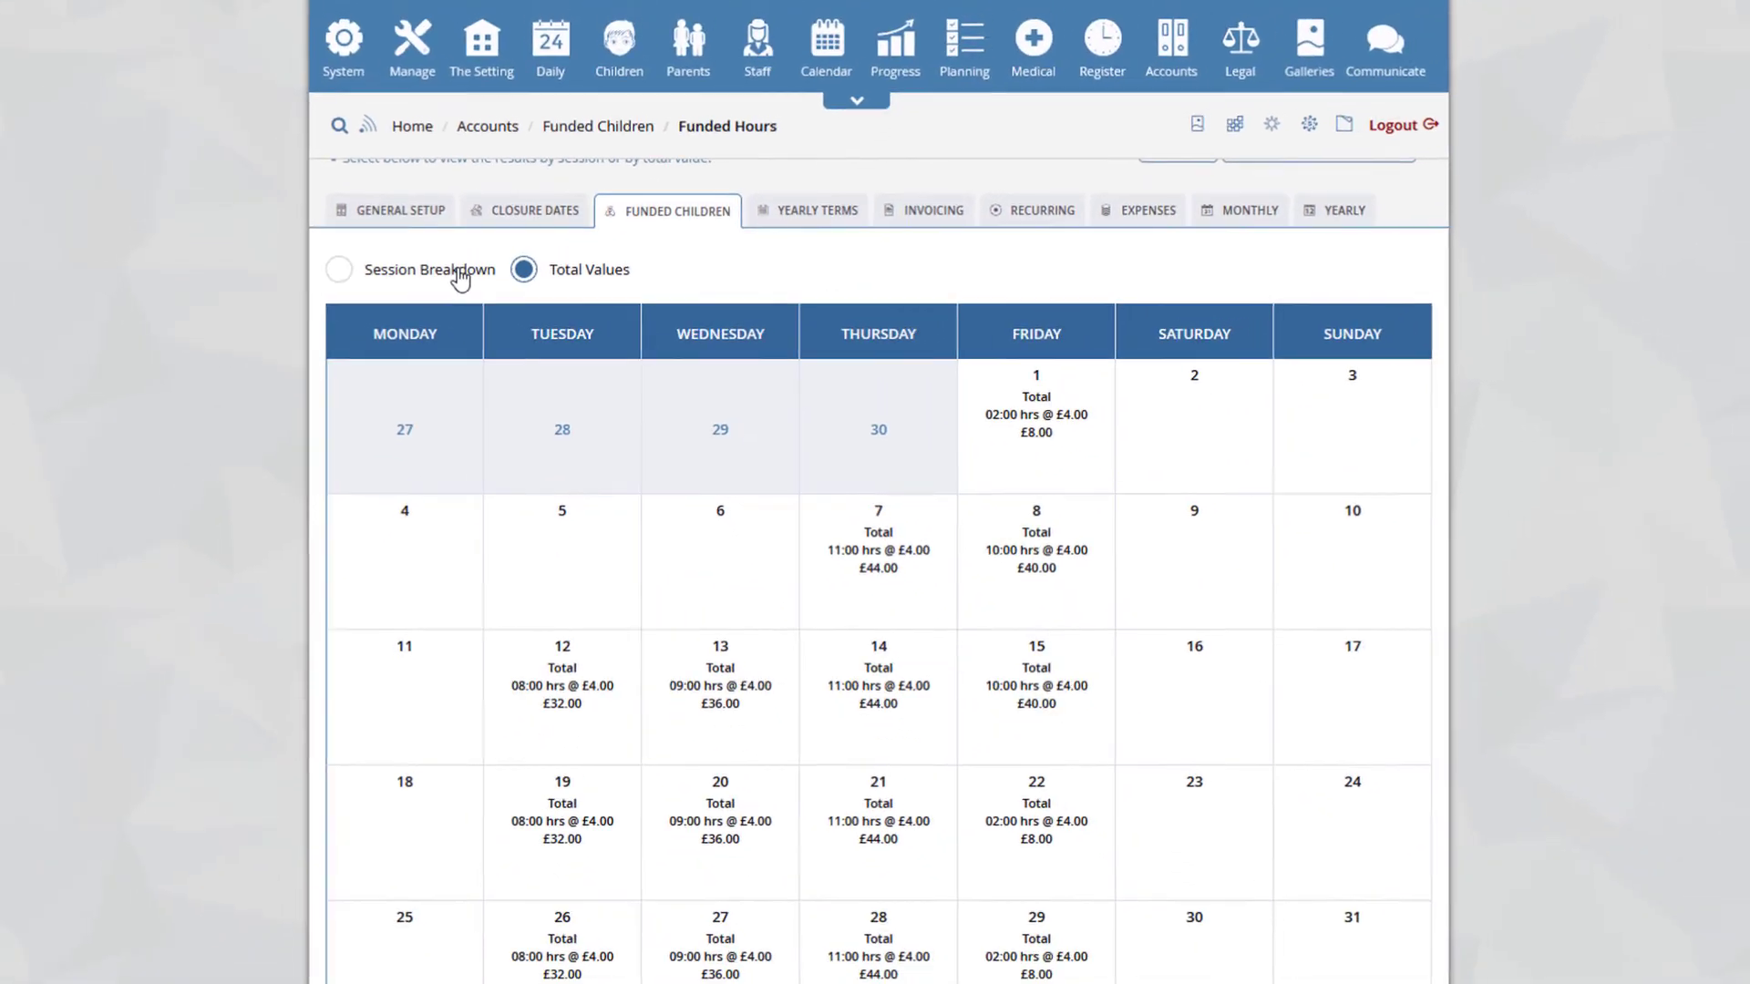
pyautogui.click(308, 182)
pyautogui.click(440, 180)
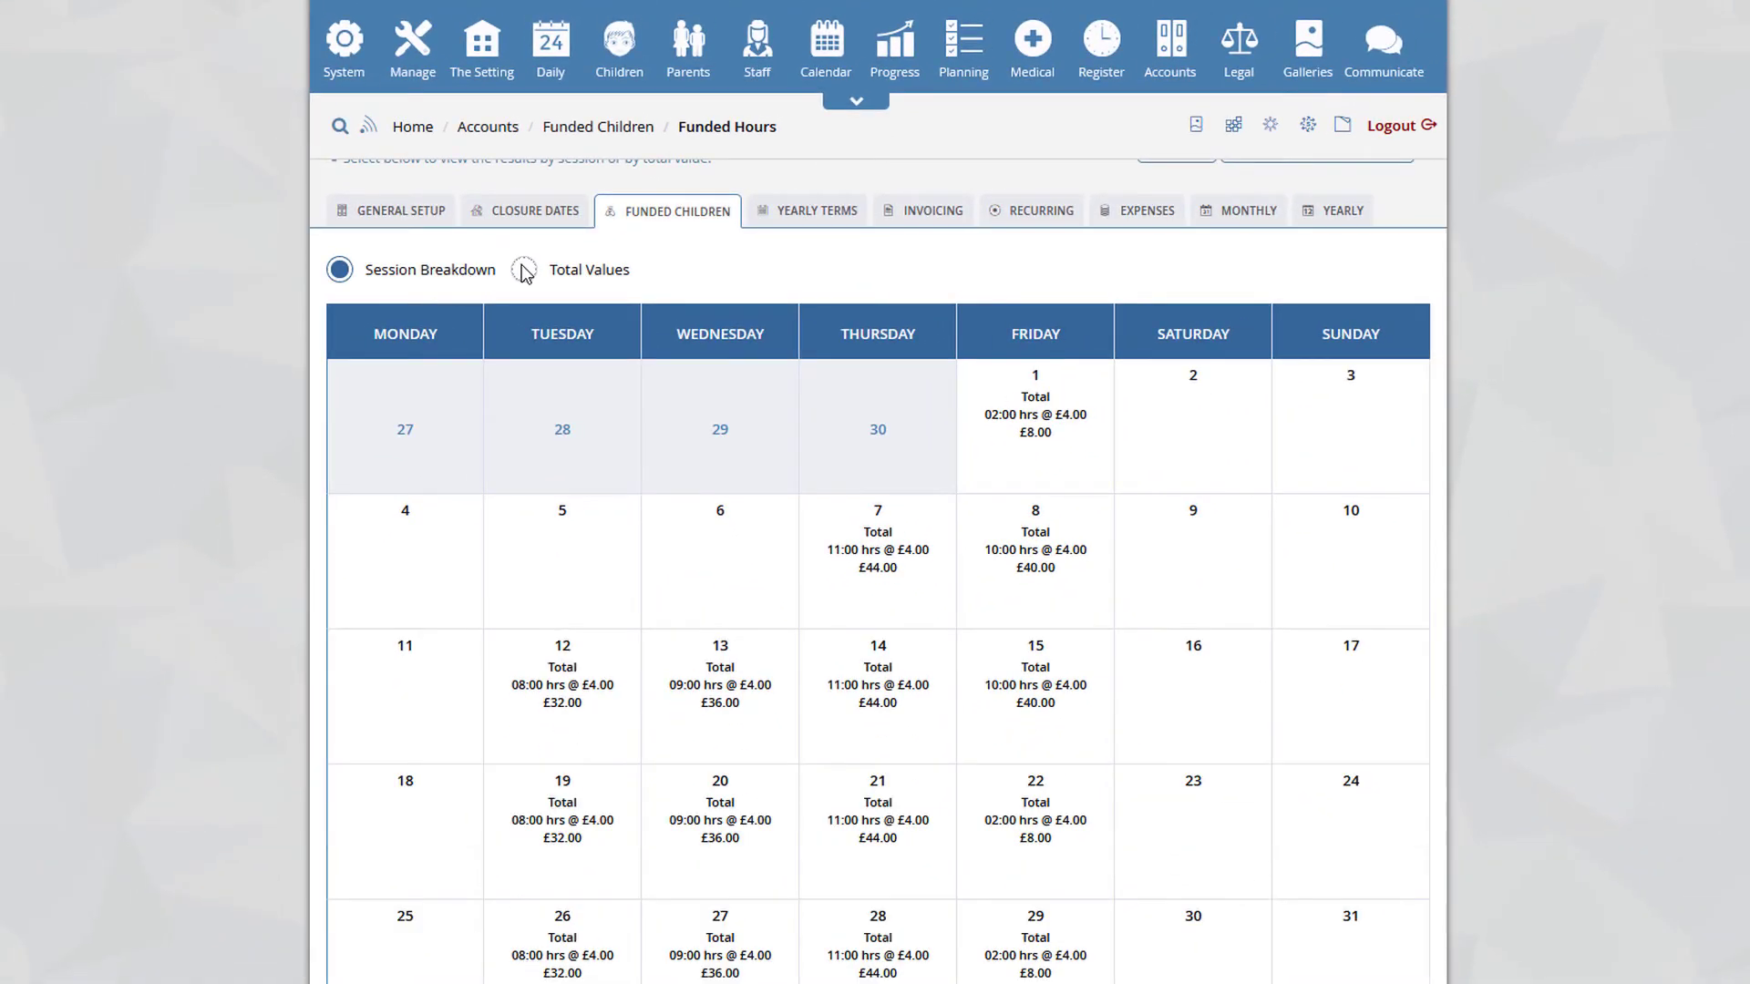
pyautogui.click(524, 271)
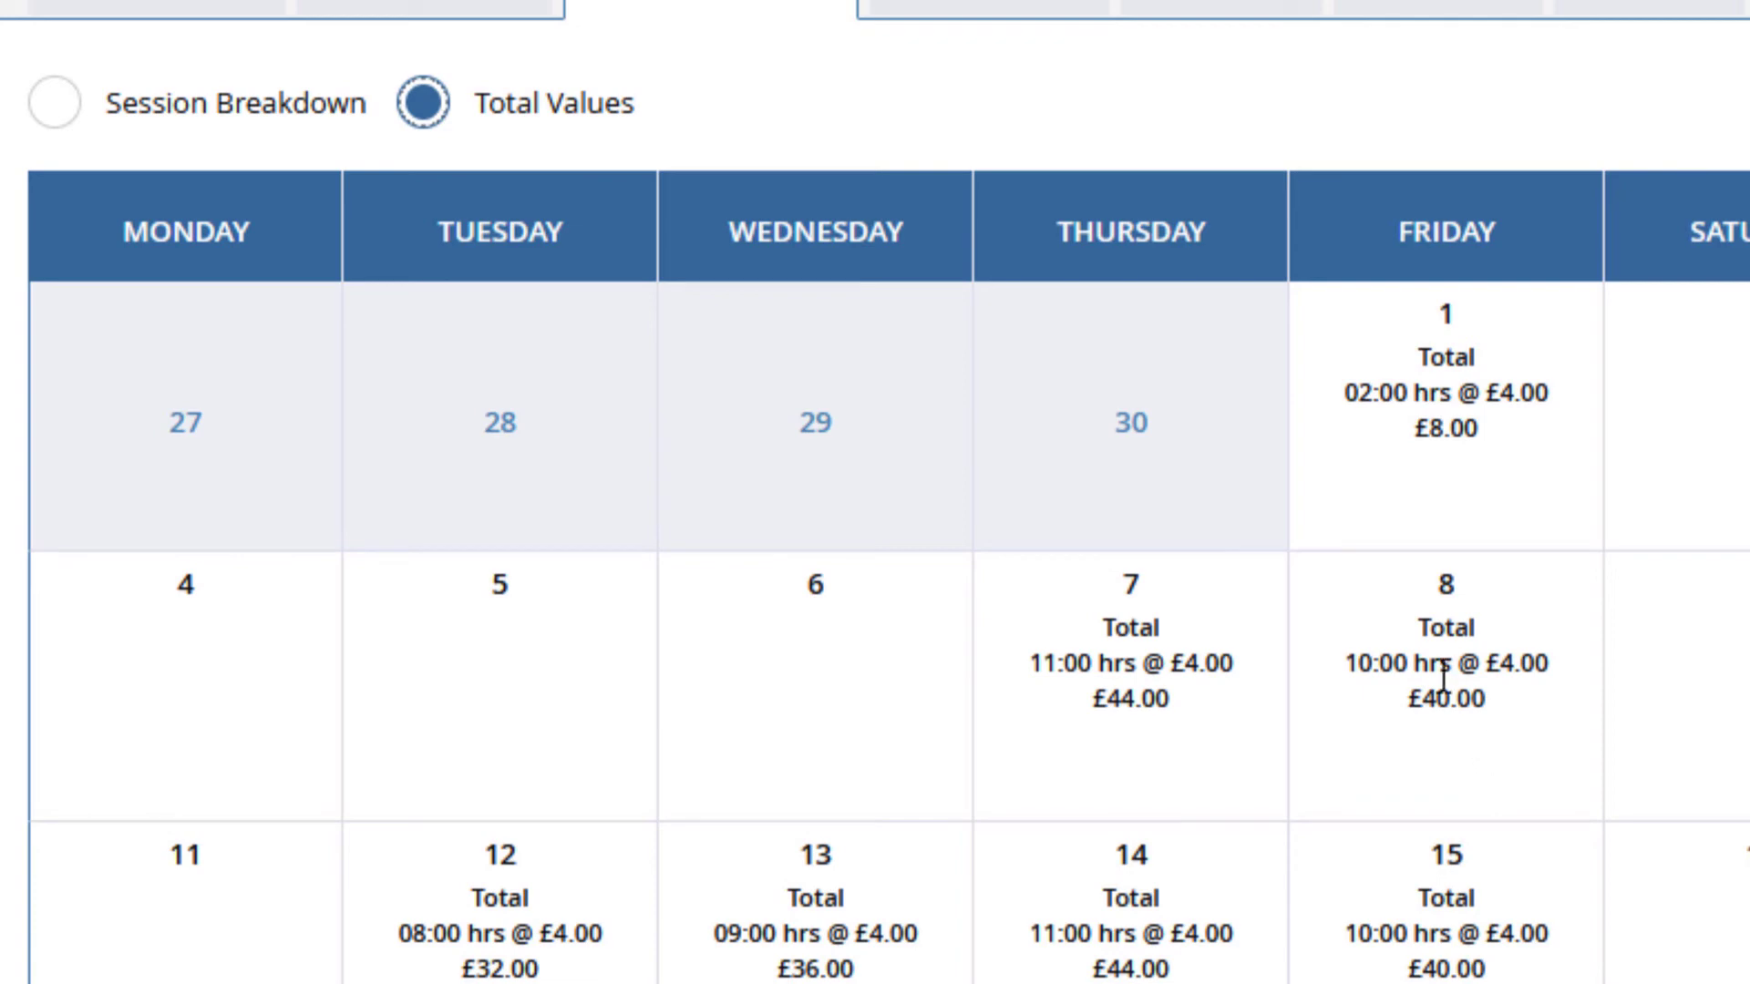
pyautogui.click(51, 104)
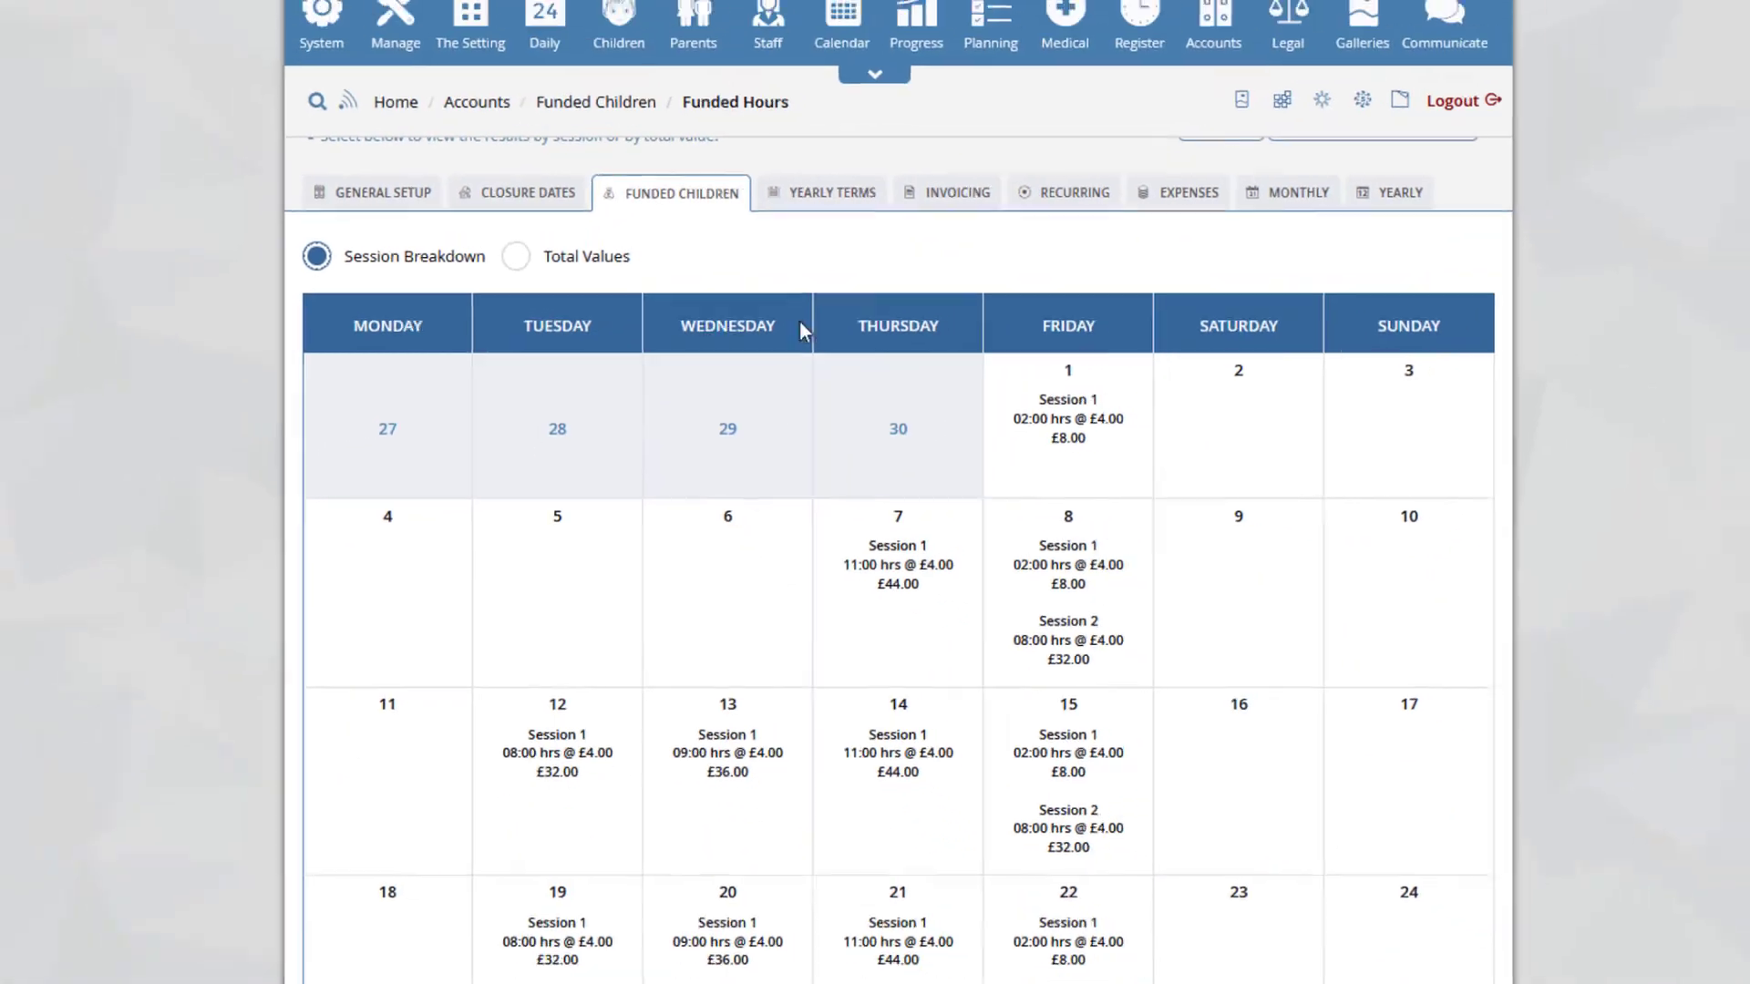
pyautogui.click(530, 272)
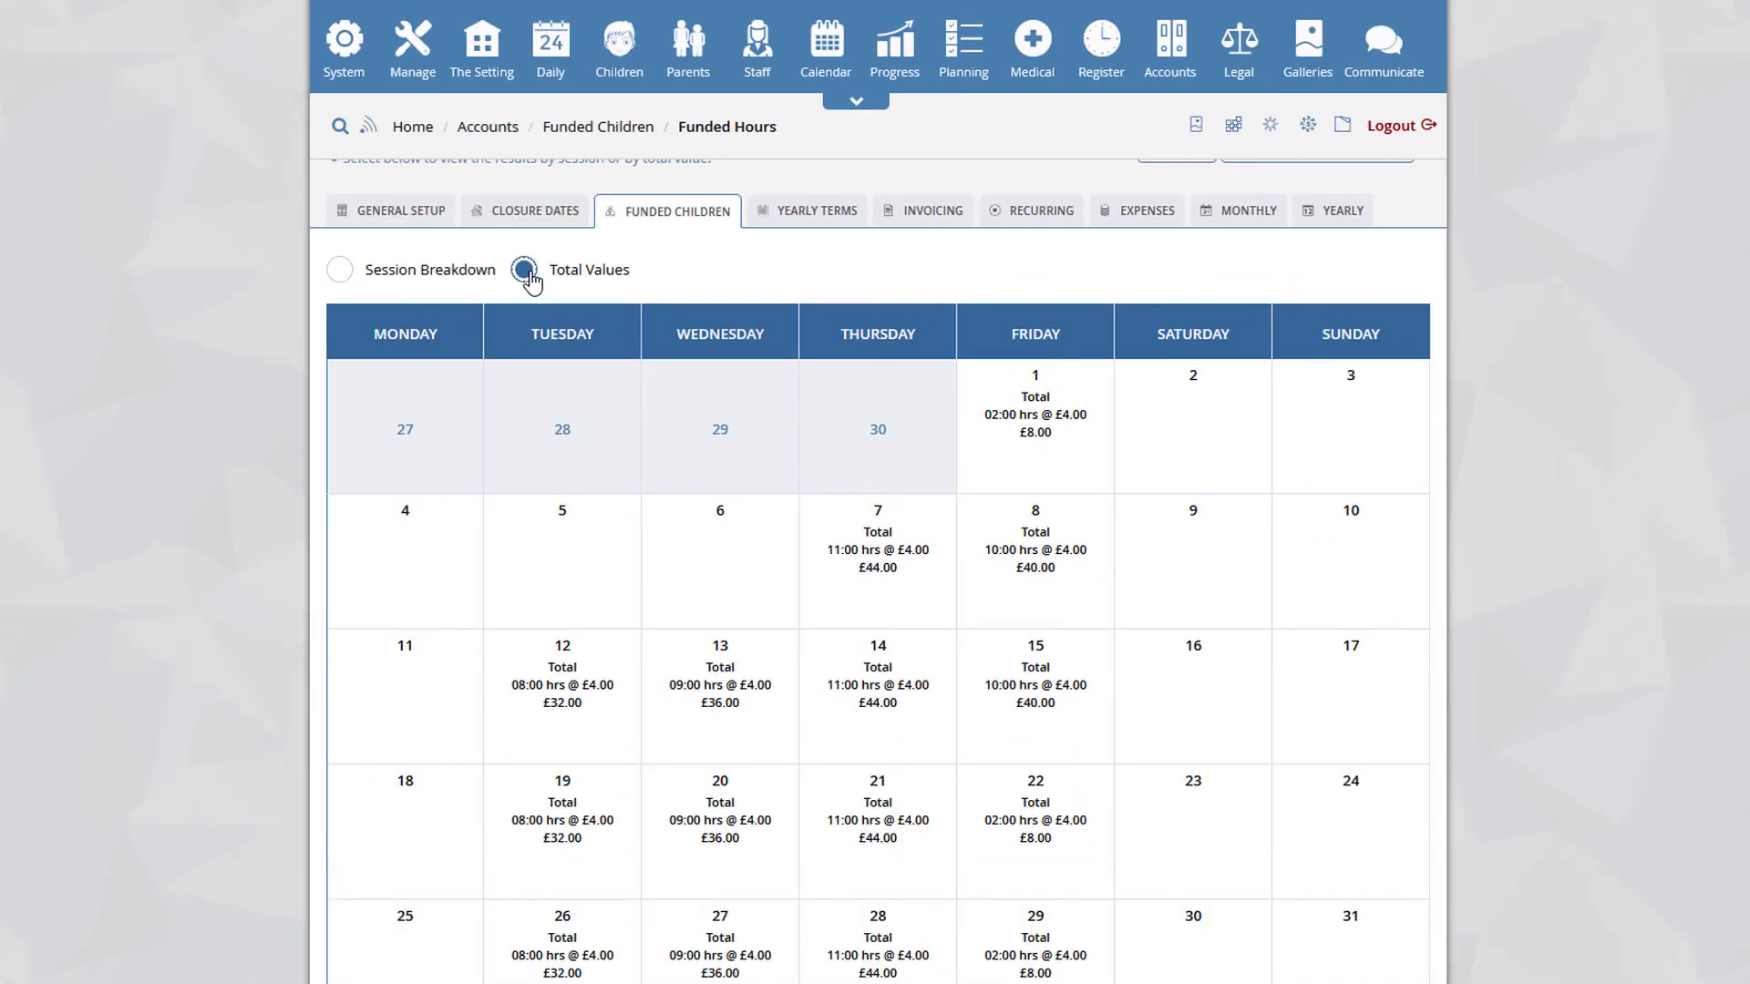
pyautogui.click(342, 271)
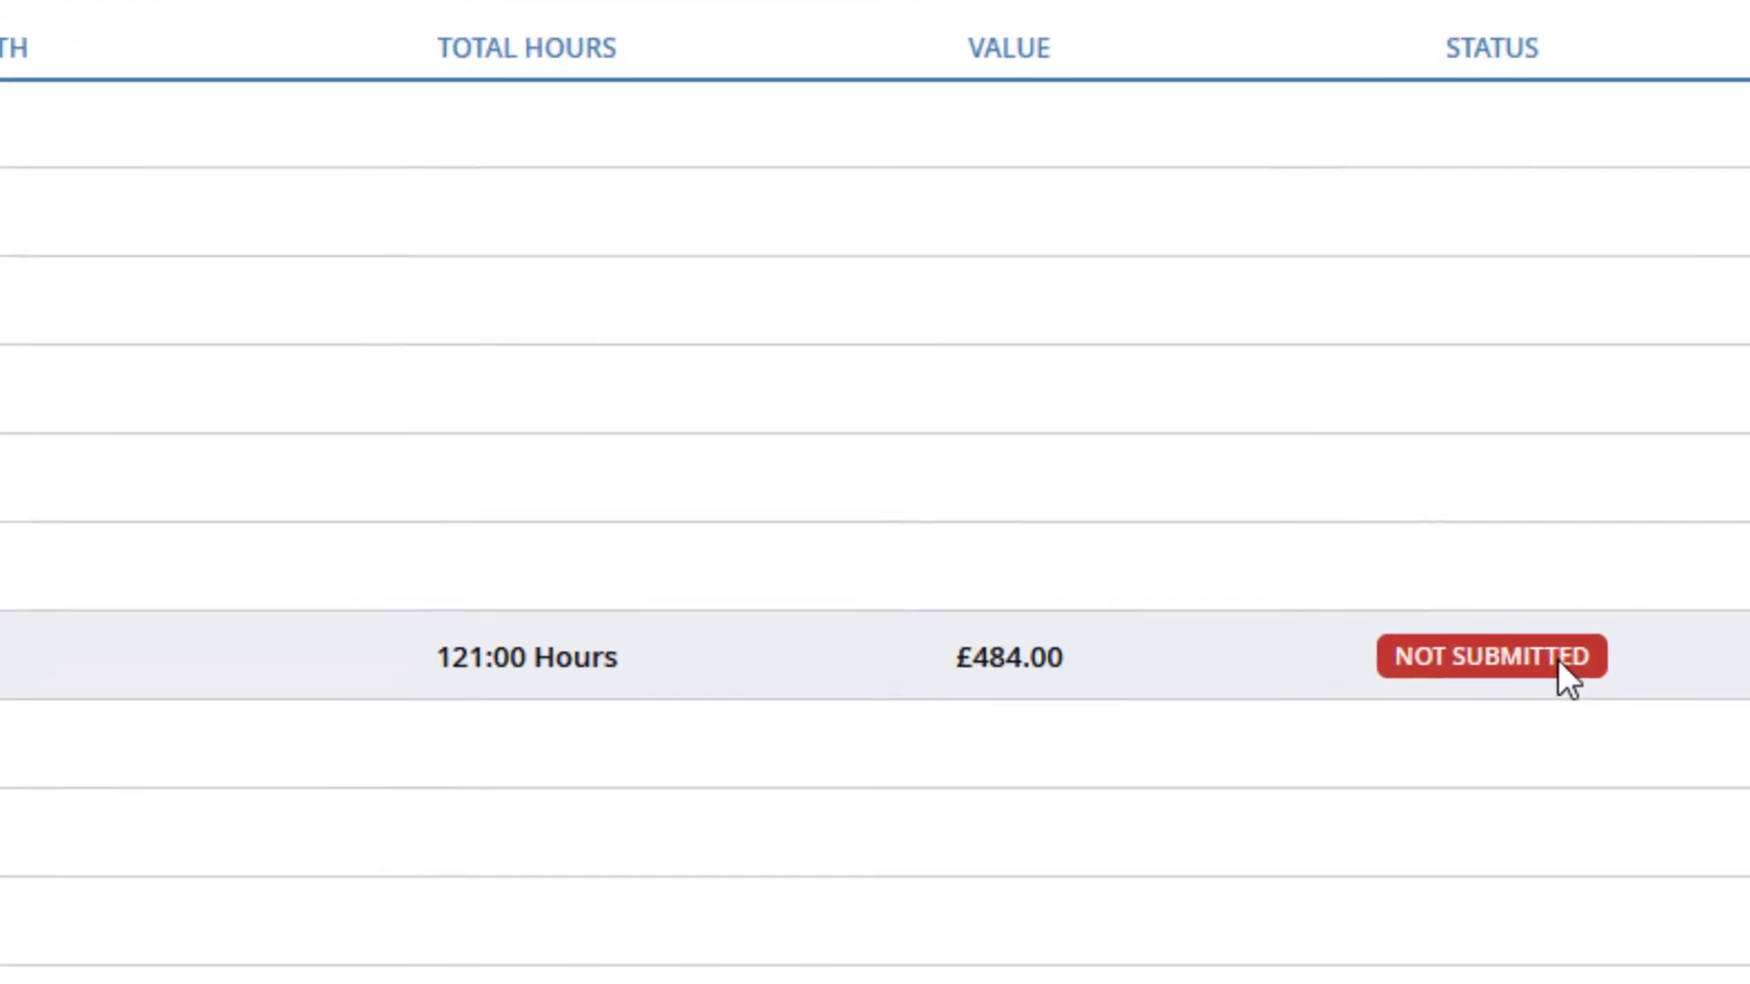
# - Change the 10-month-old child's July funded hours status to Submitted and on to Paid in the 2022 overview
pyautogui.moveTo(1215, 575)
pyautogui.click(1558, 660)
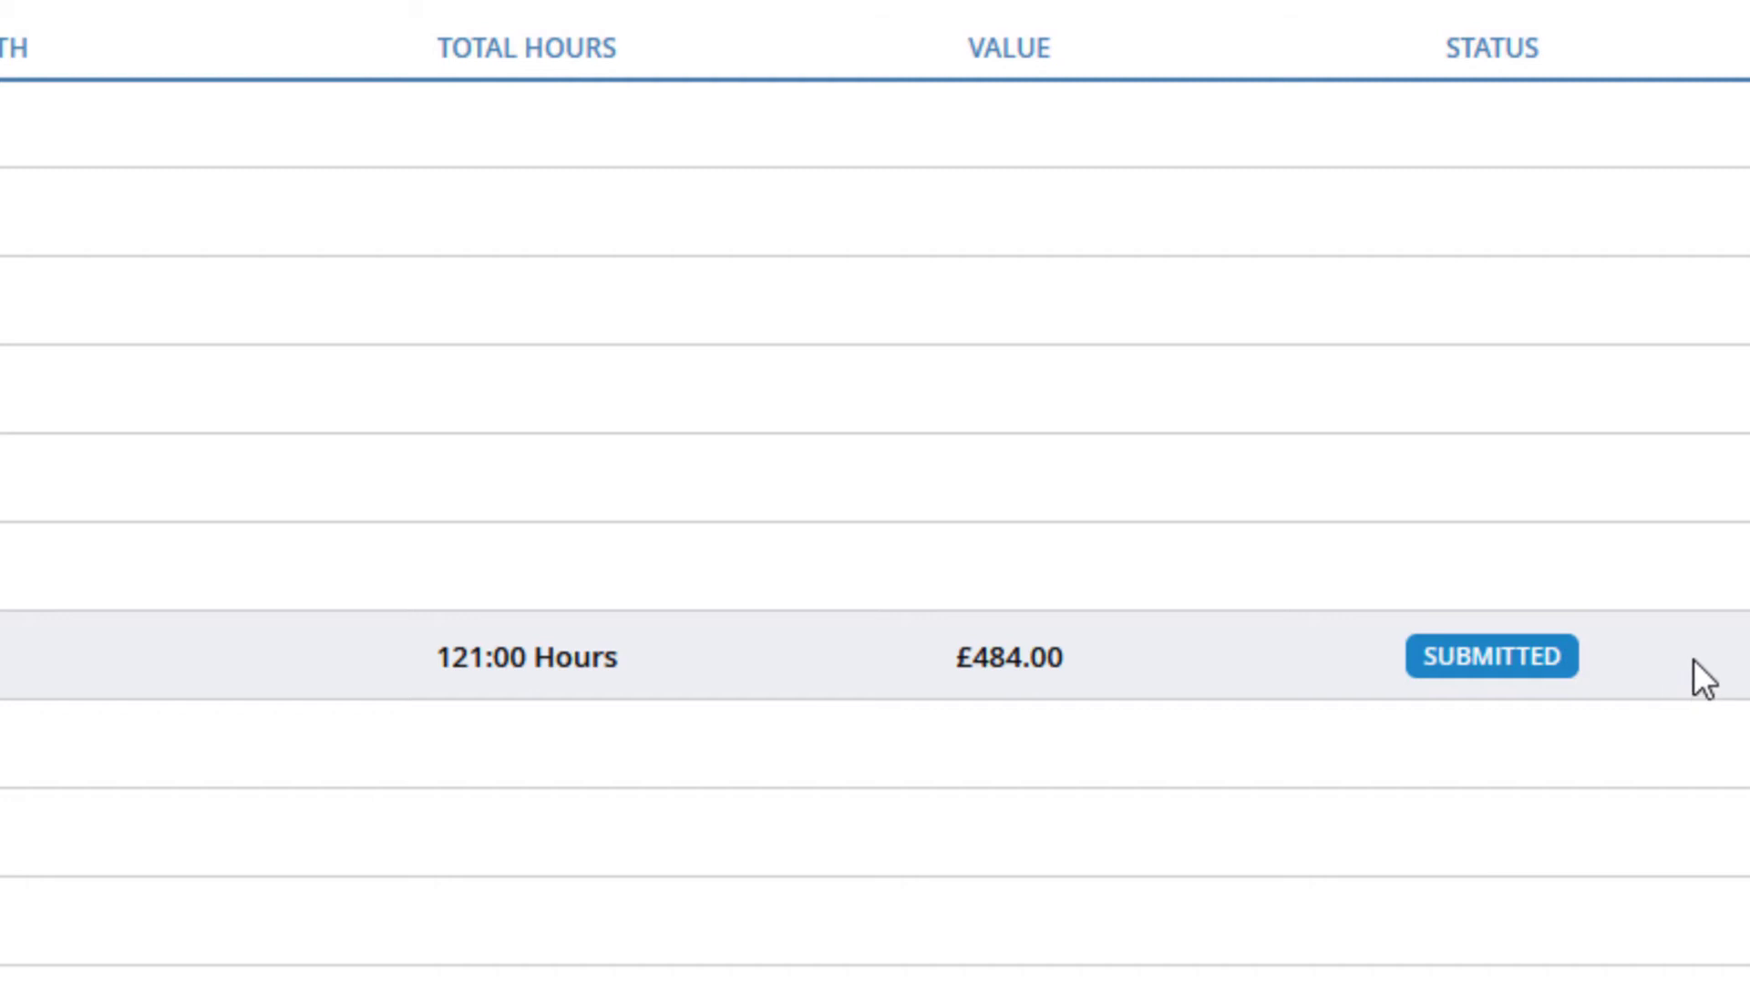
pyautogui.click(1487, 658)
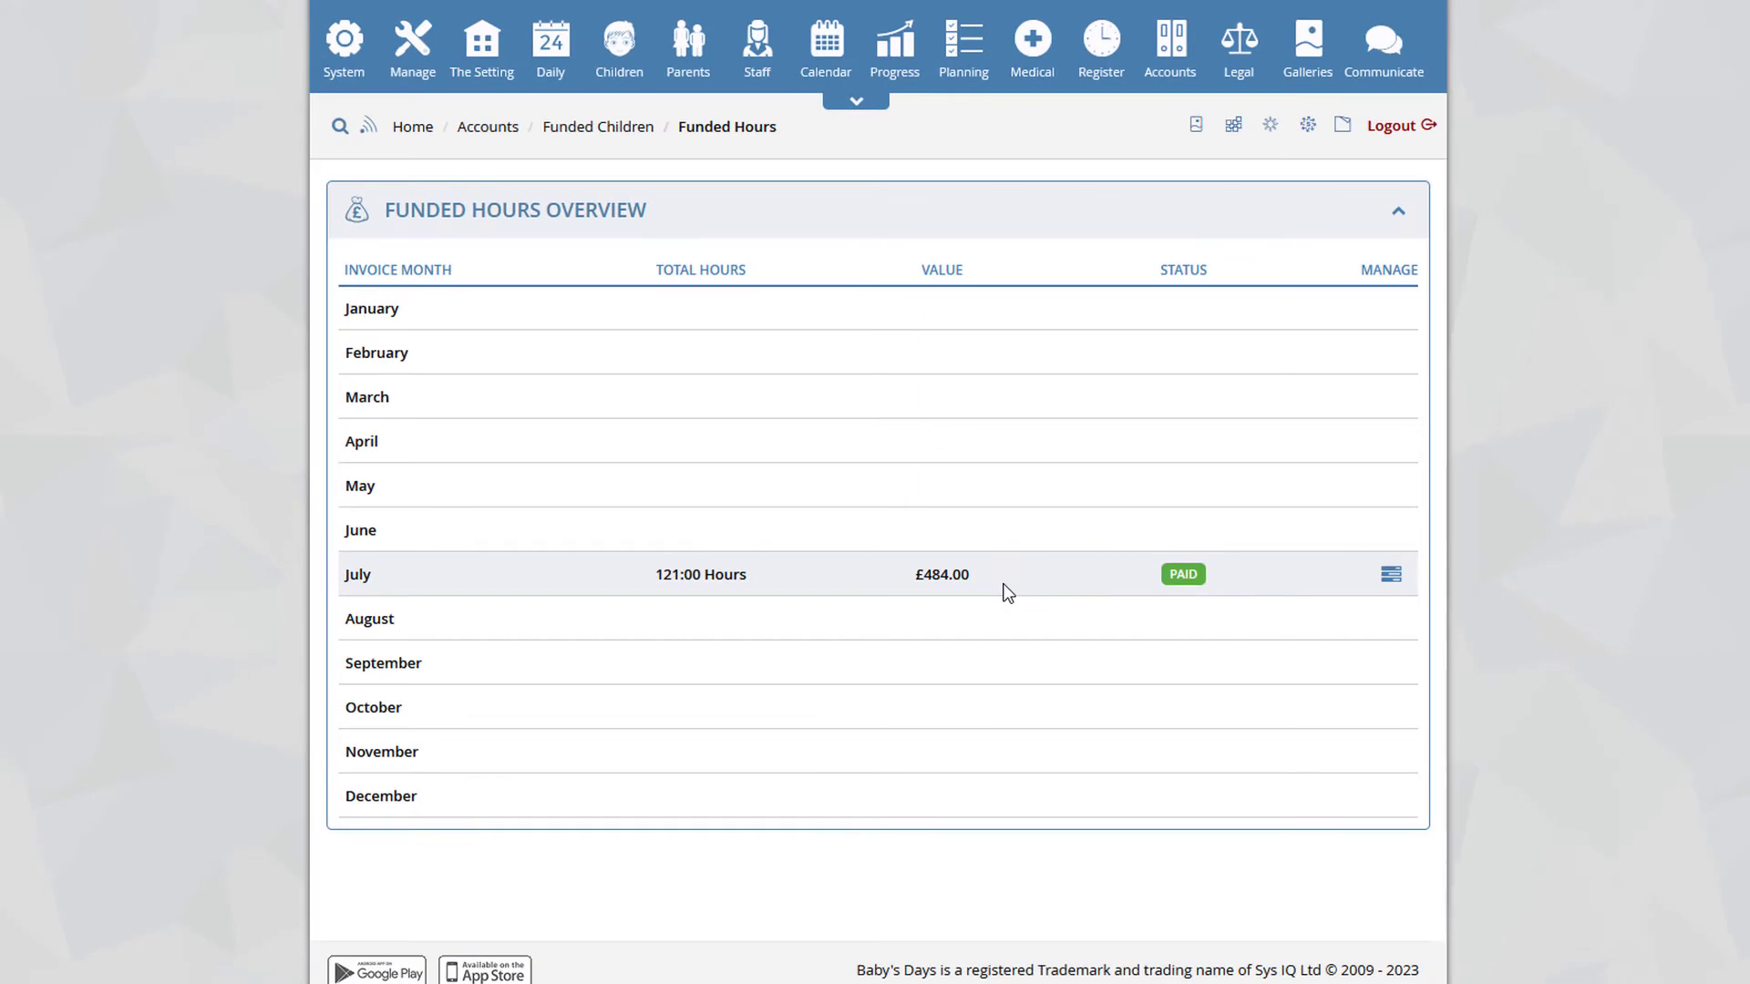
# - Open the 20-month-old child's 2022 funded hours from Funded Children and view the July session breakdown
pyautogui.click(601, 135)
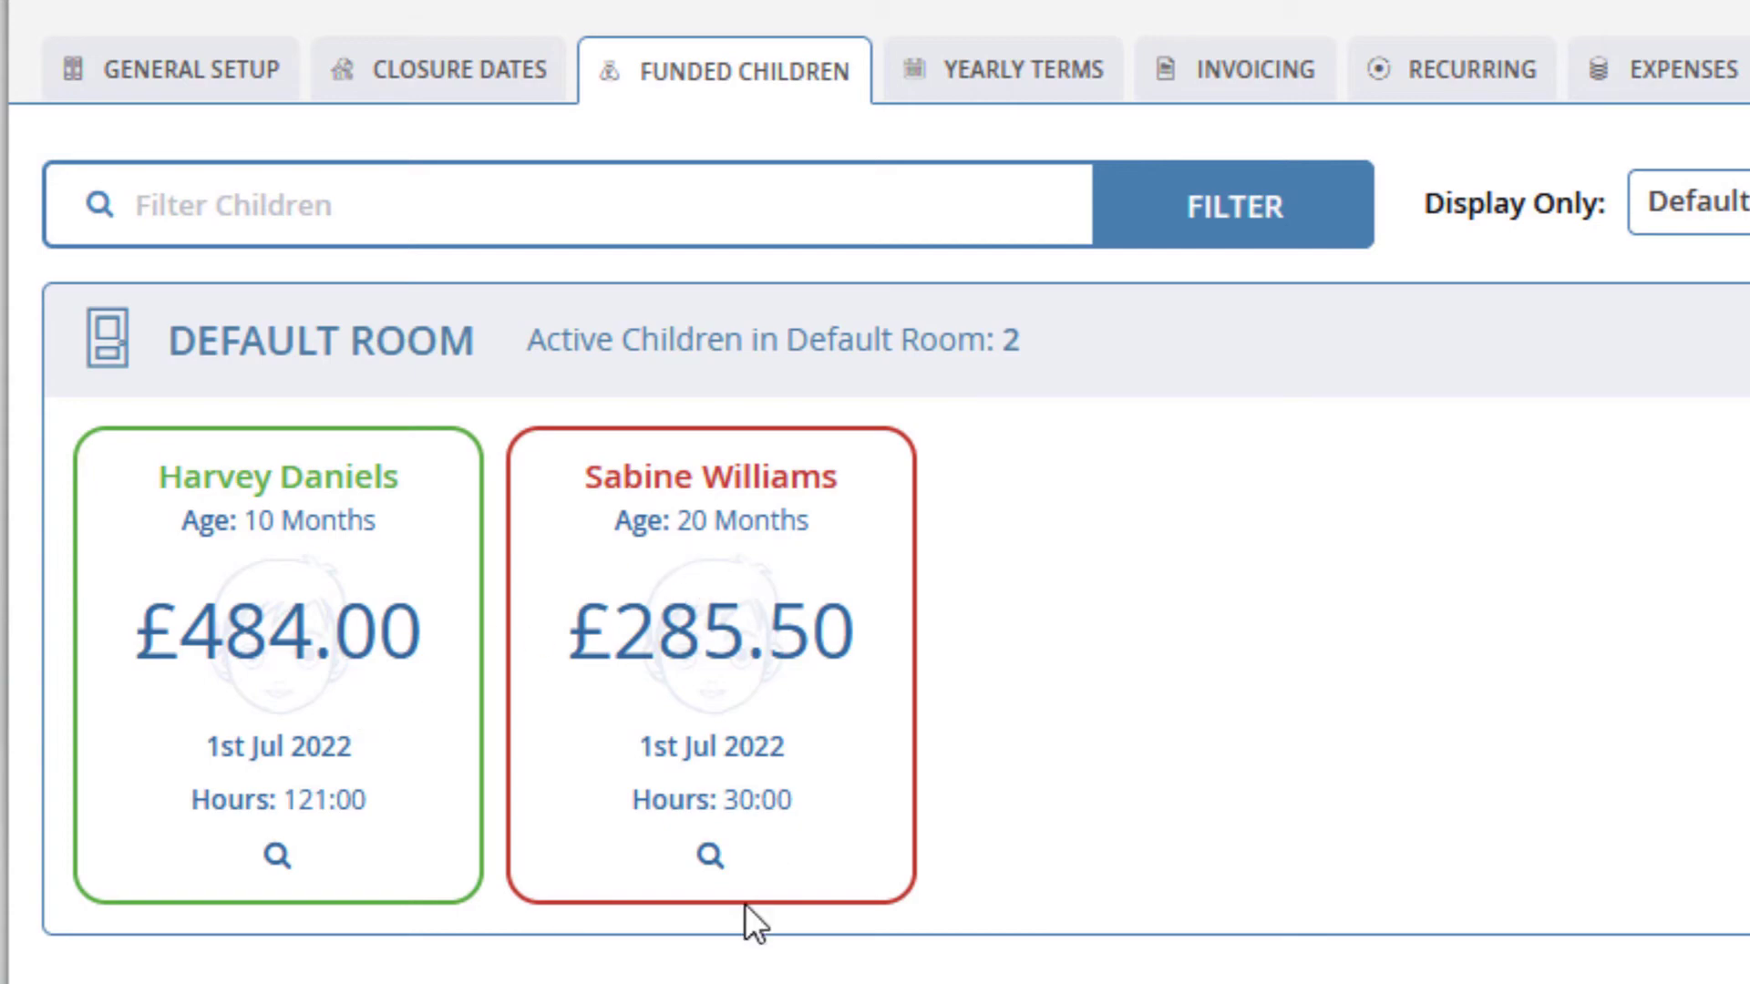
pyautogui.click(710, 855)
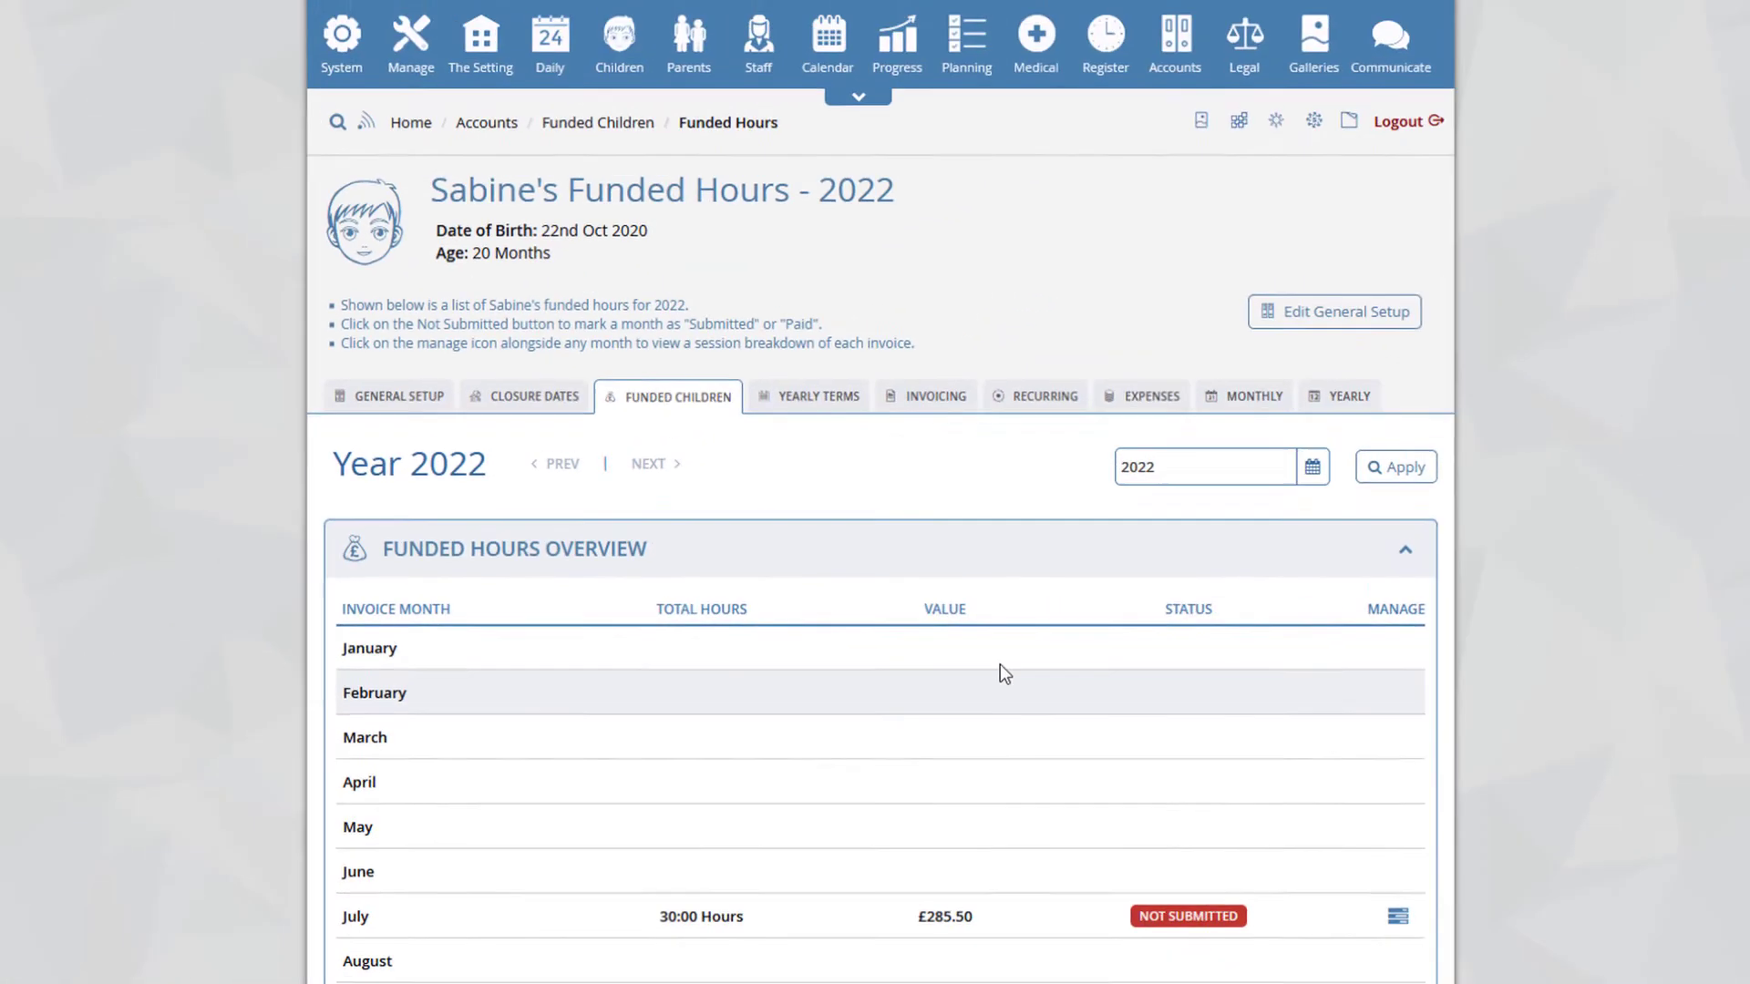
pyautogui.scroll(-5, 1208, 710)
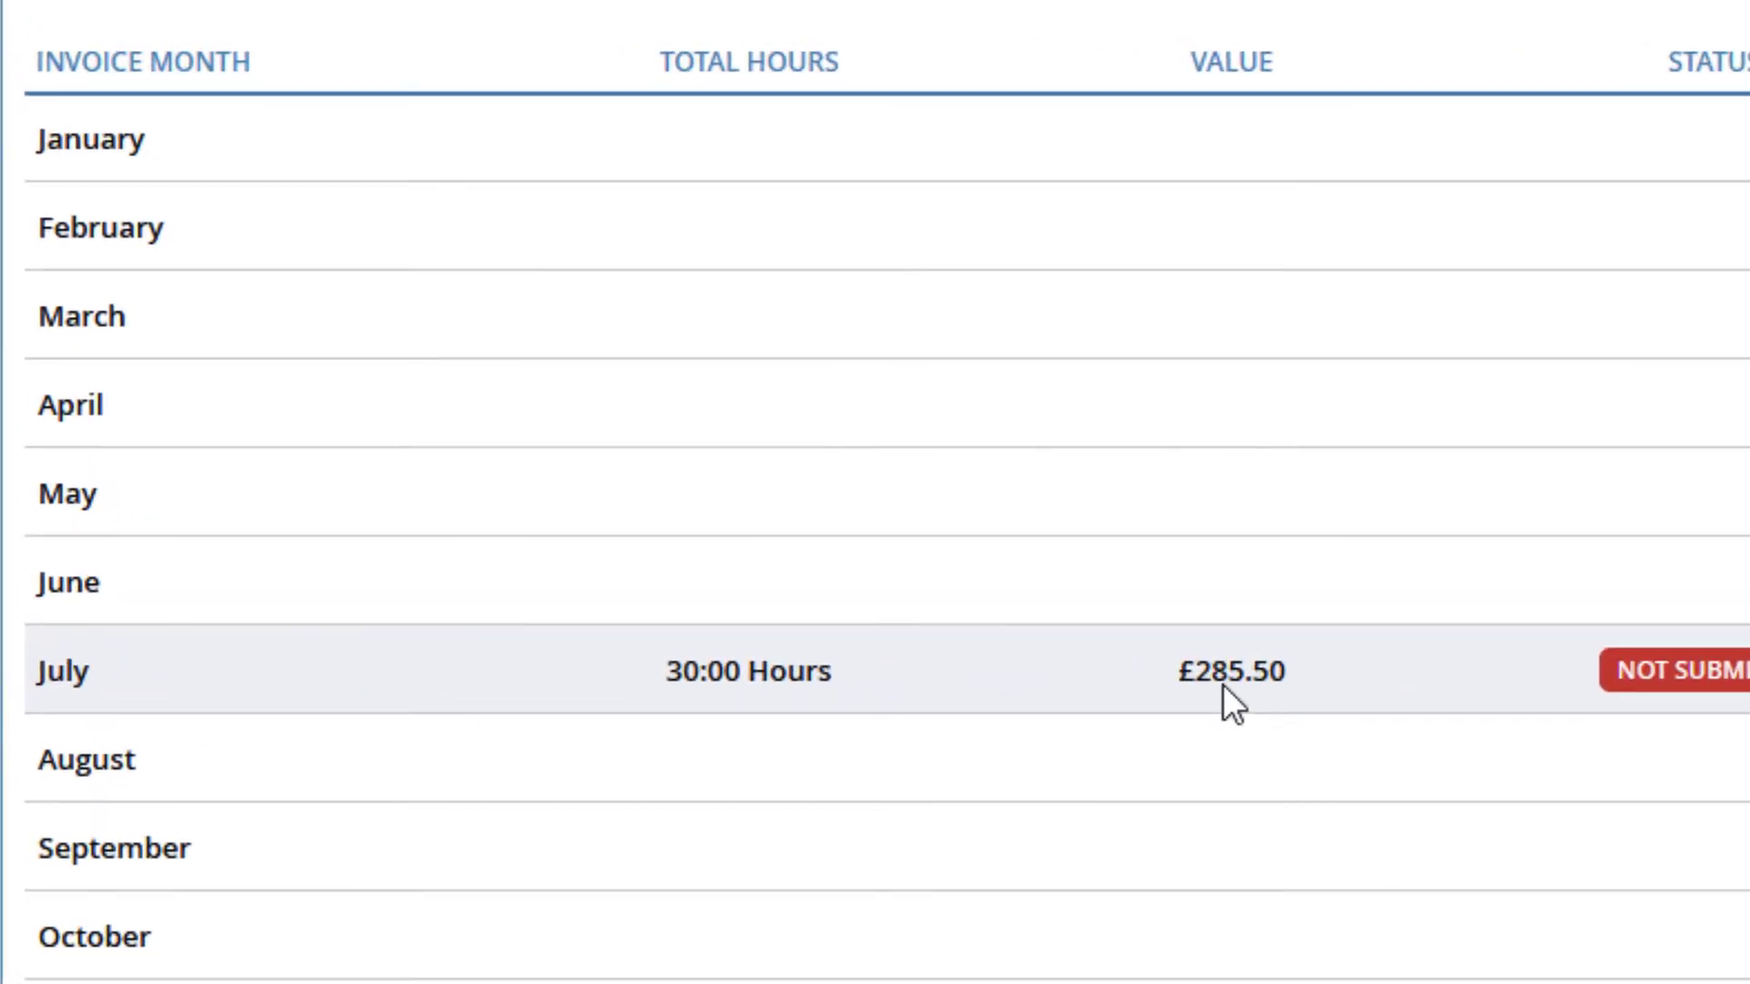
pyautogui.click(1668, 679)
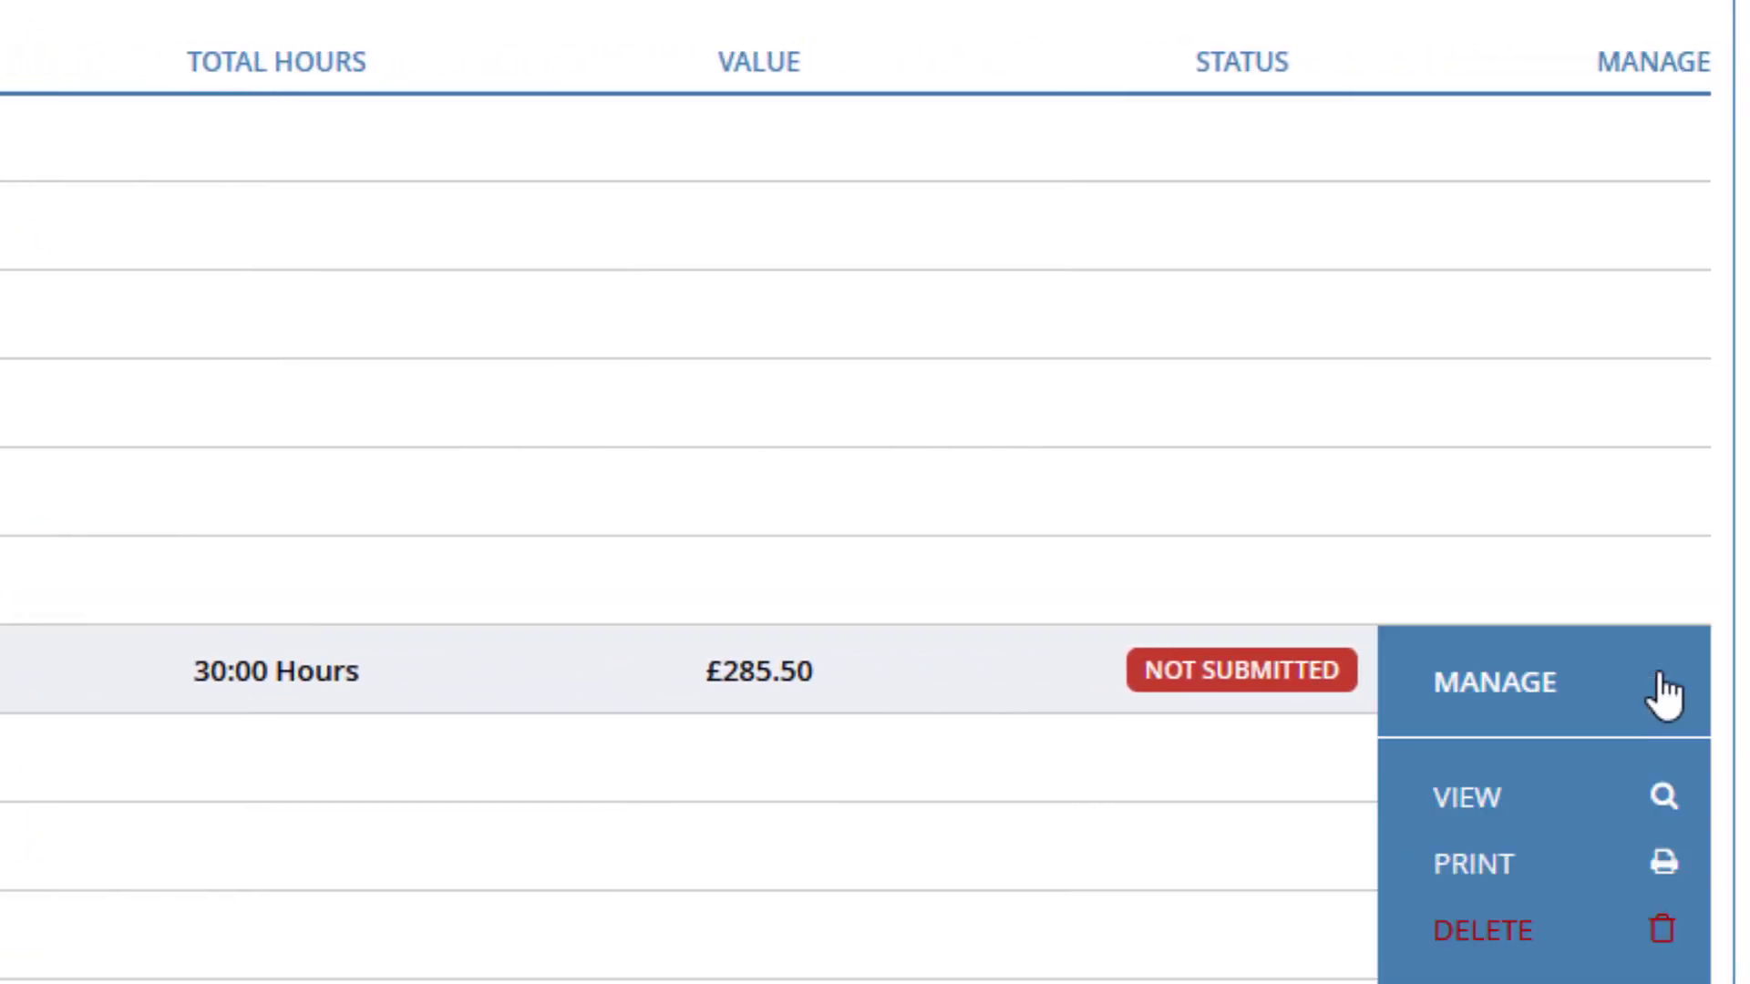
pyautogui.click(1577, 795)
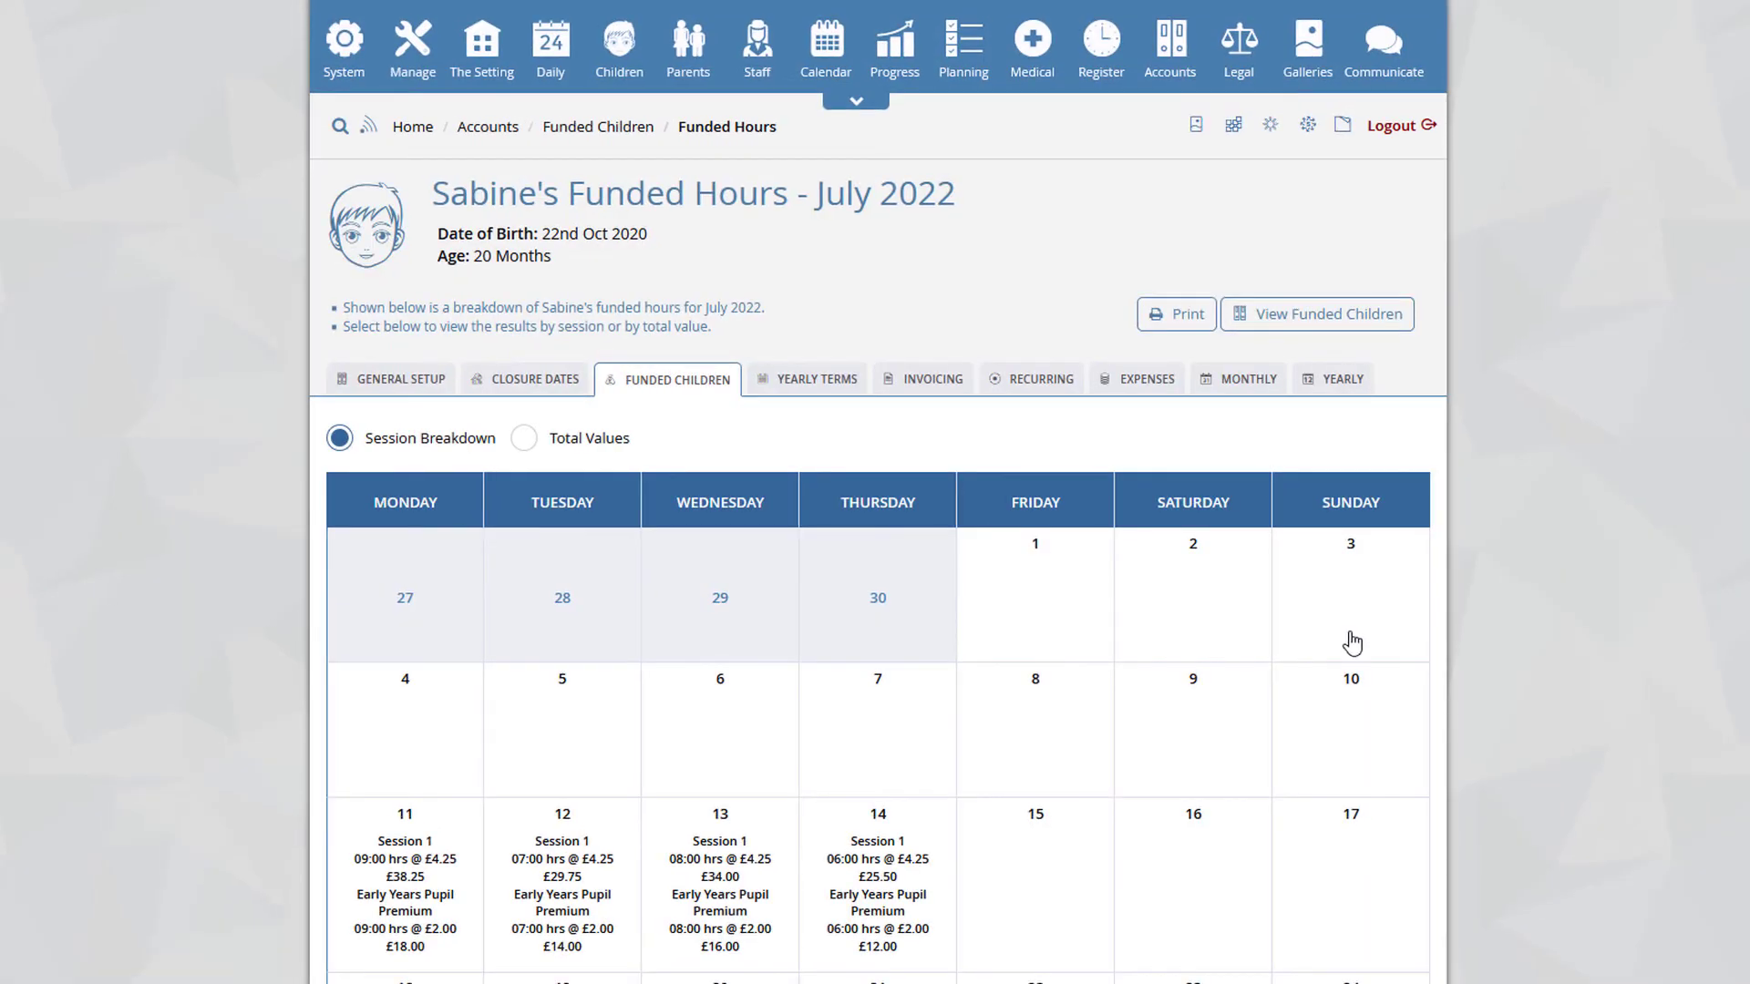
pyautogui.scroll(-2, 1012, 556)
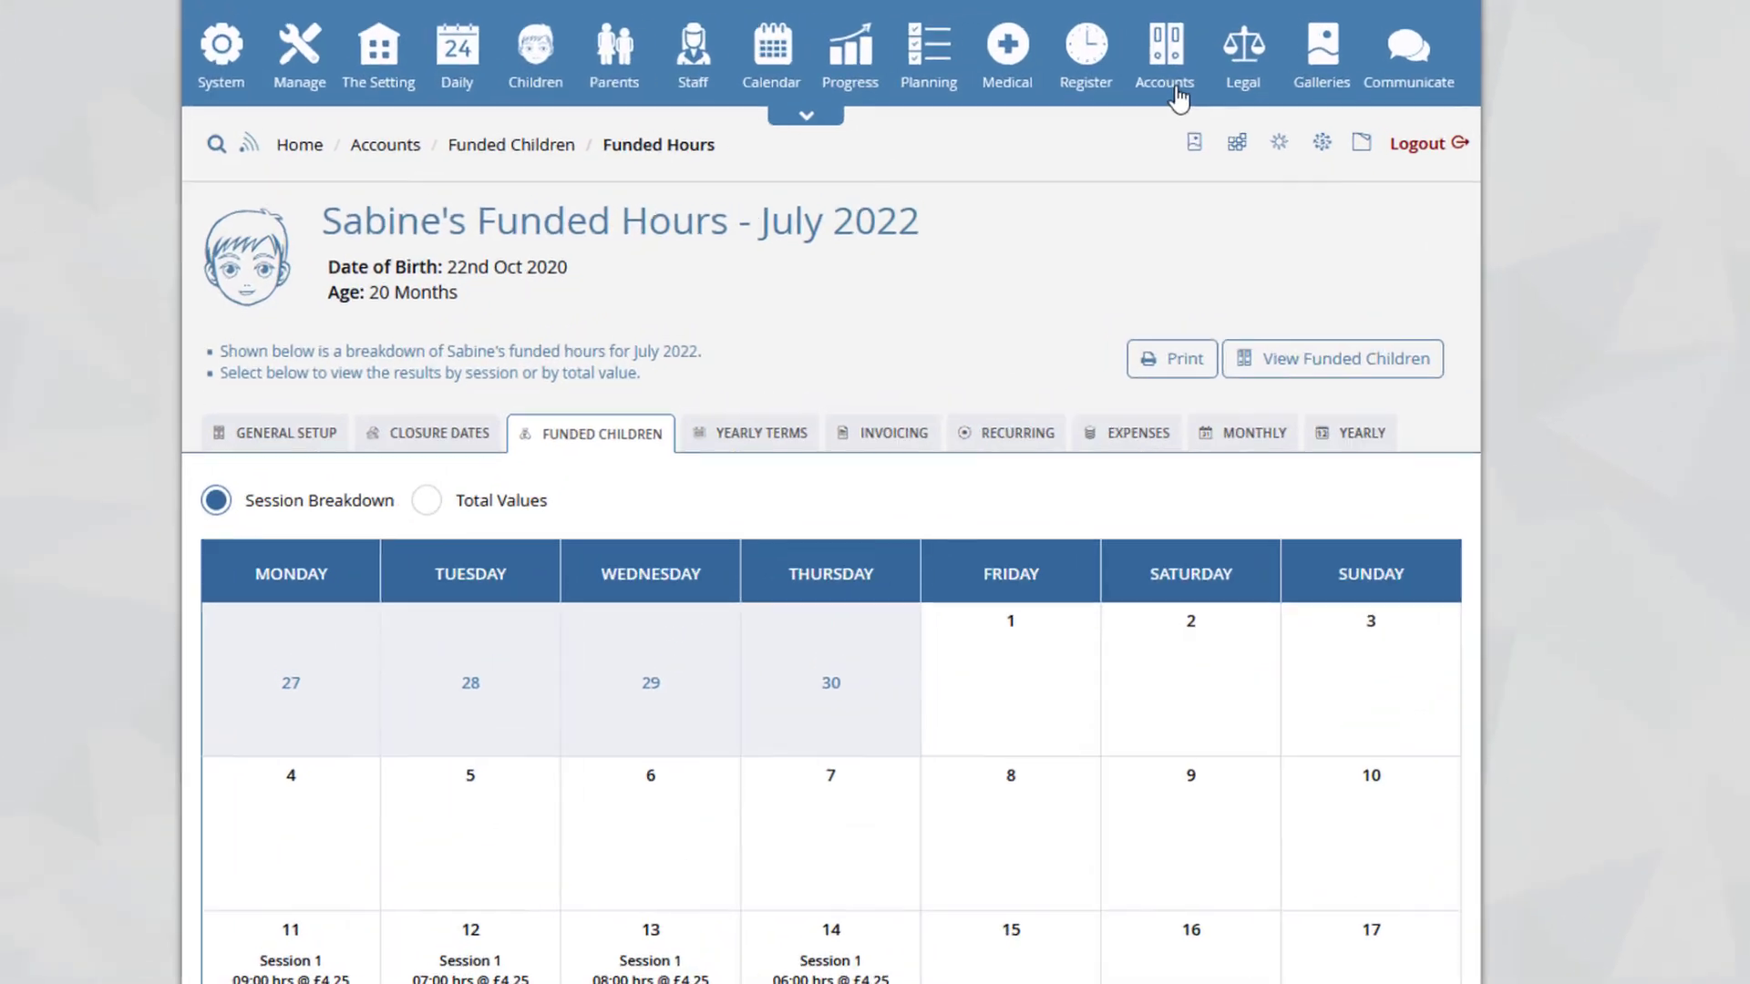
# - Open the Monthly Income and Expenditure page for July 2022 and examine its income breakdown
pyautogui.moveTo(1170, 64)
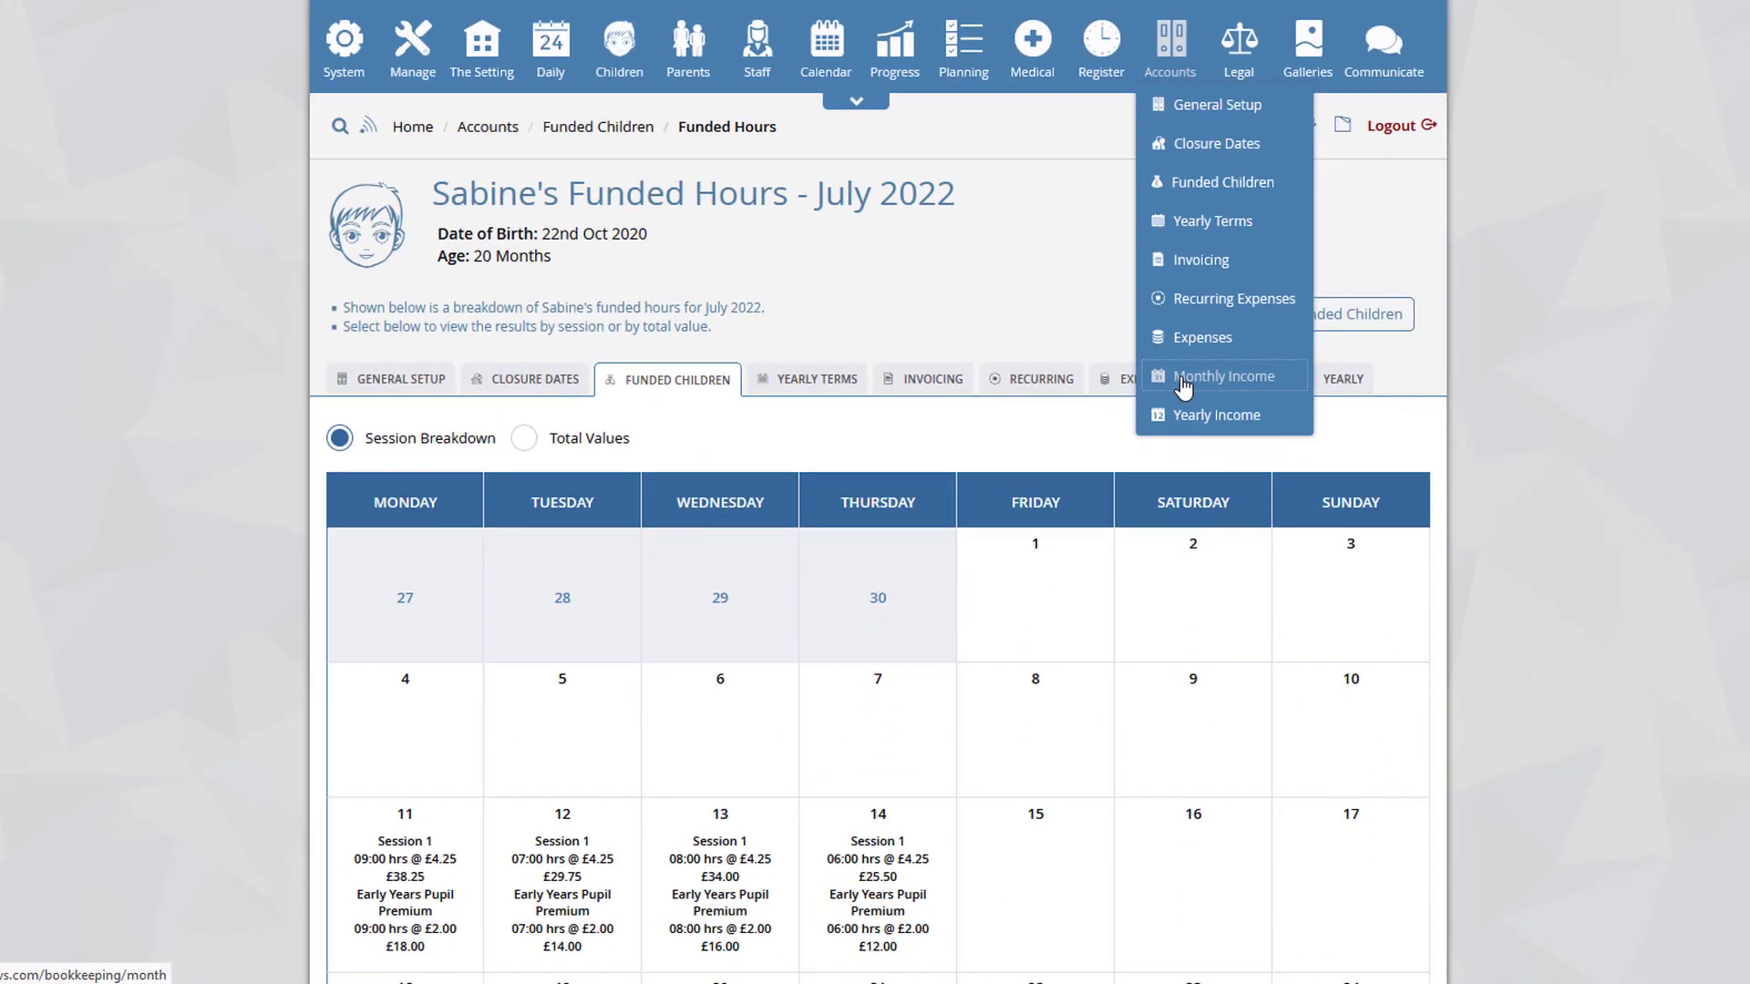
pyautogui.click(1162, 763)
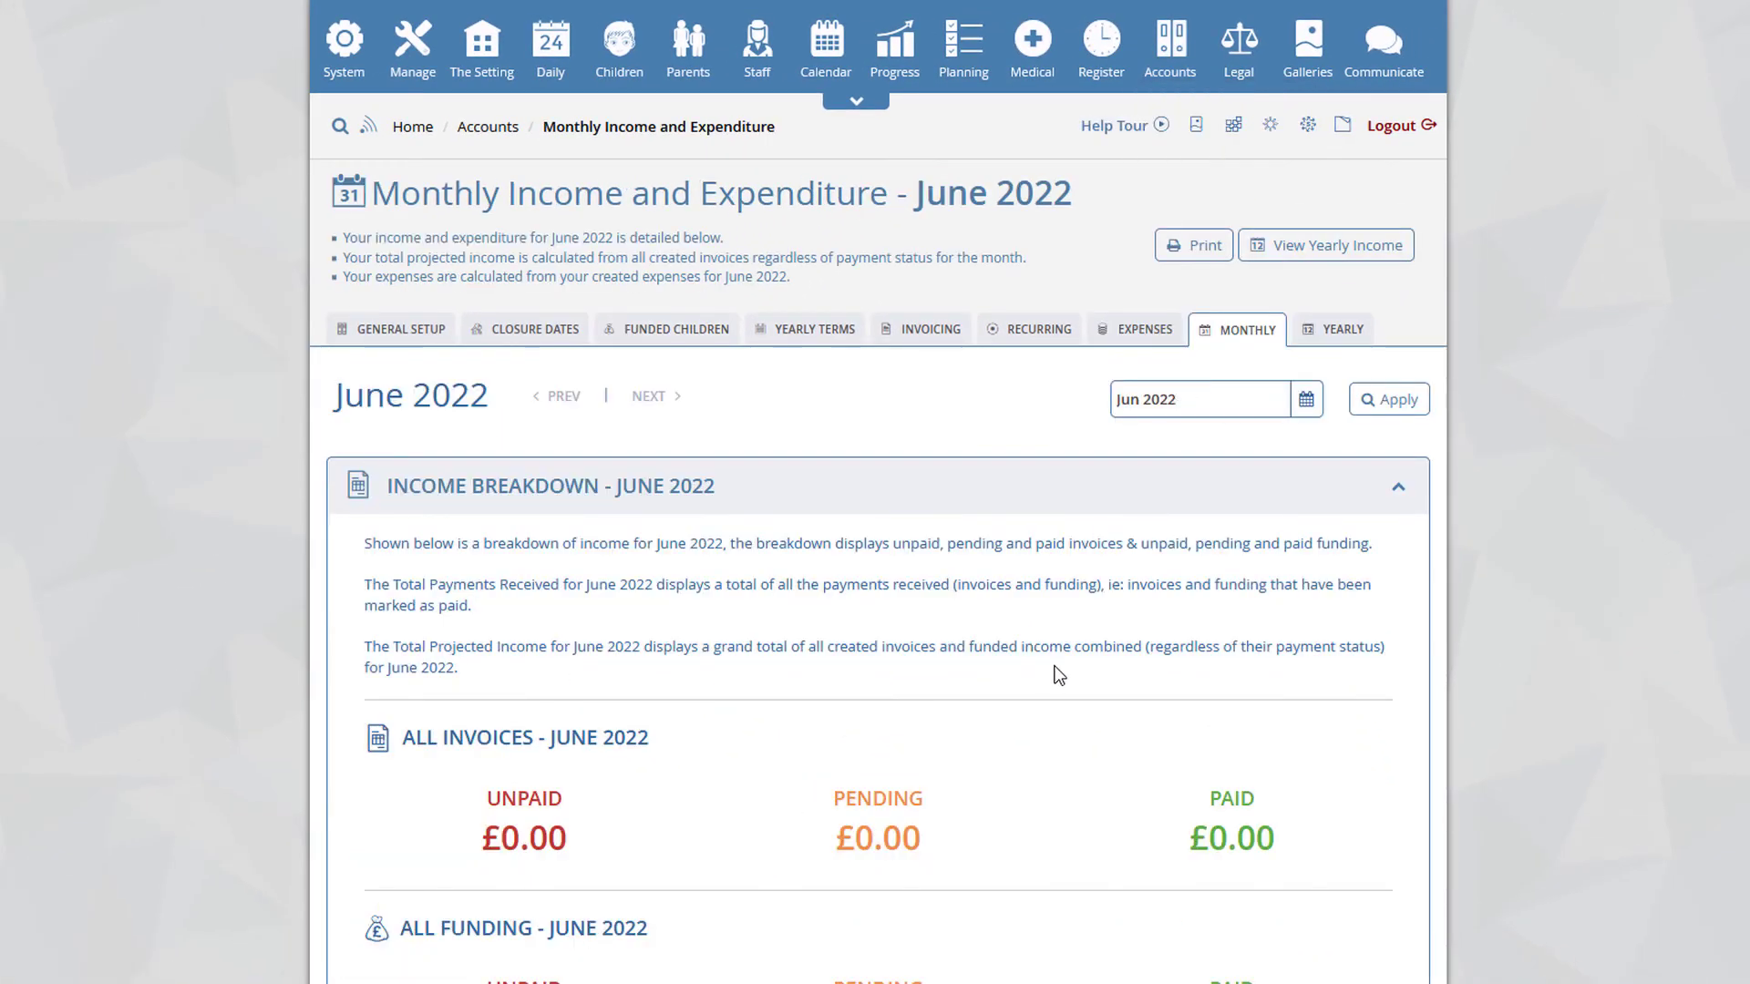
pyautogui.click(646, 401)
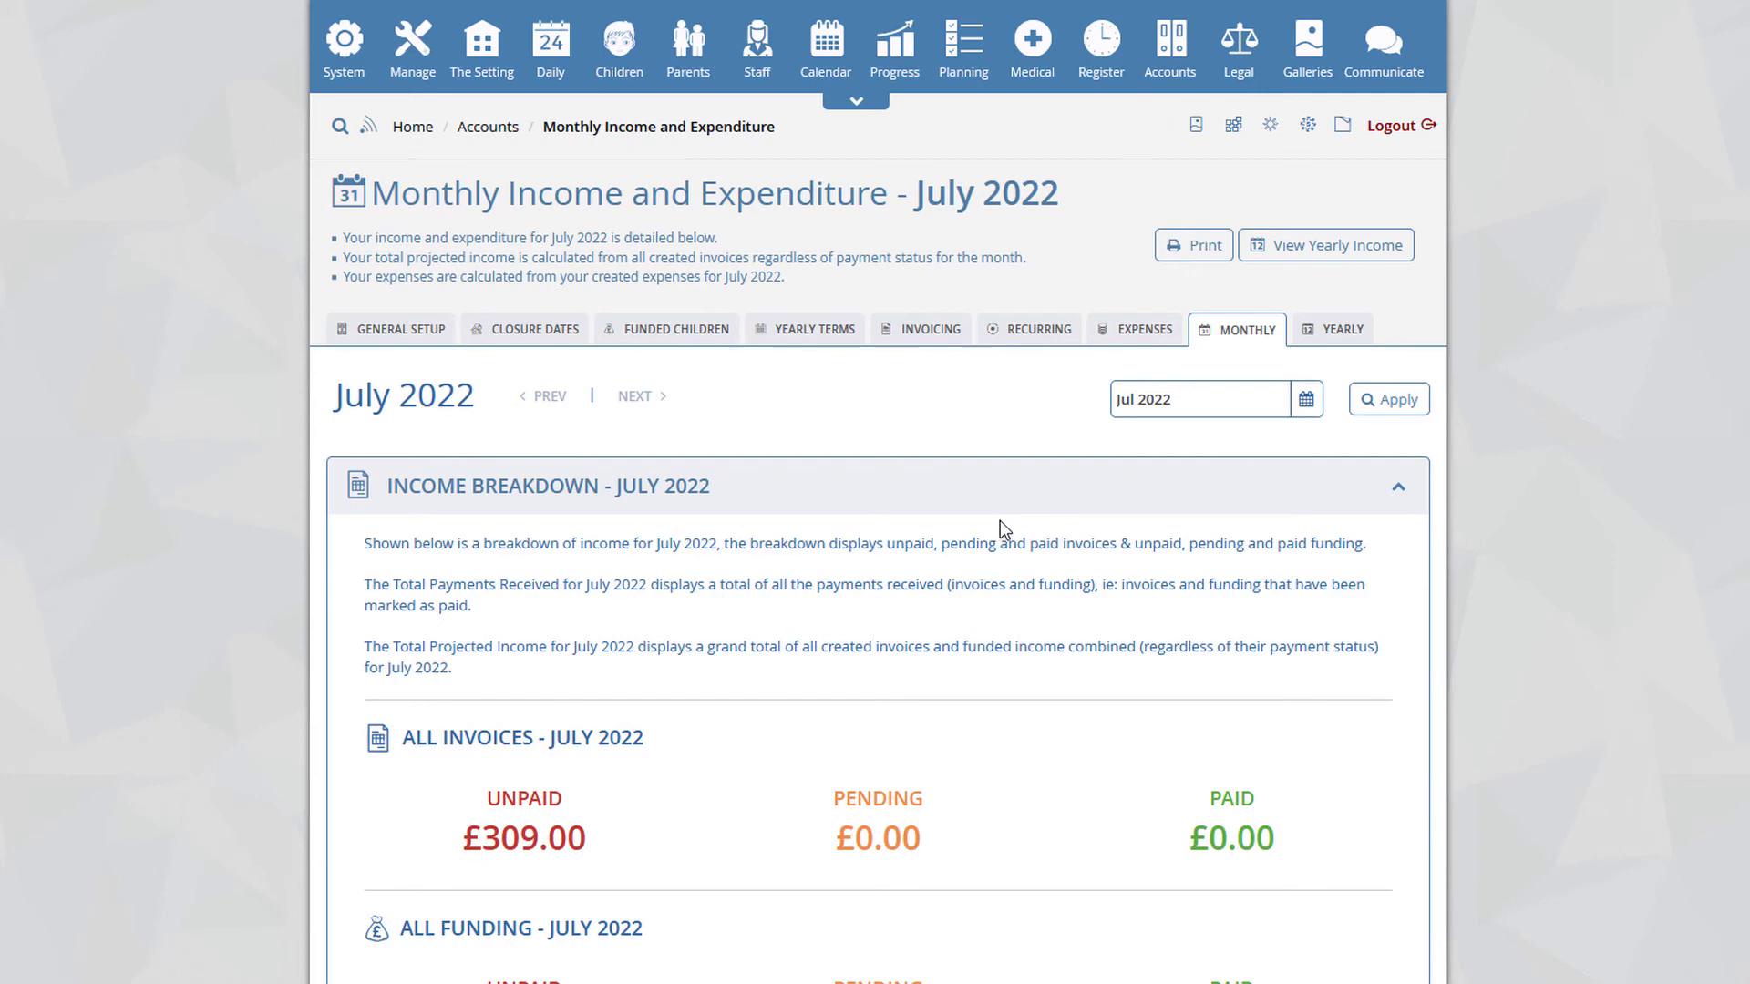
pyautogui.scroll(-4, 999, 521)
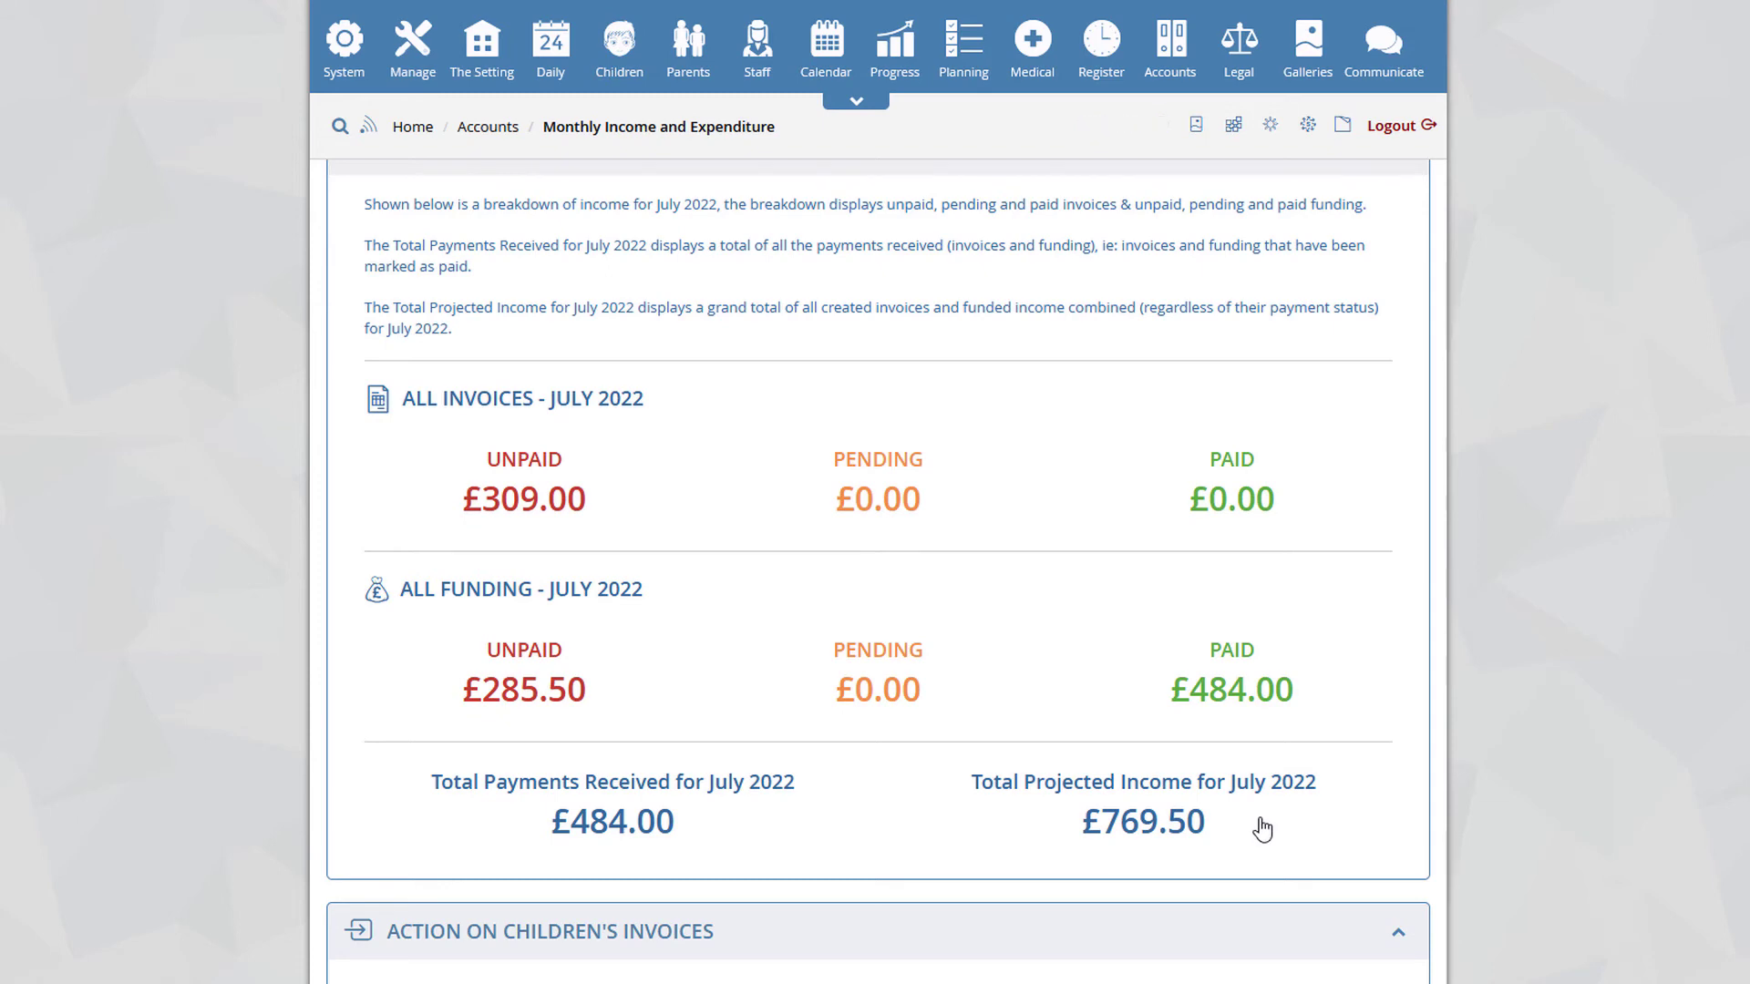
pyautogui.scroll(-6, 1262, 829)
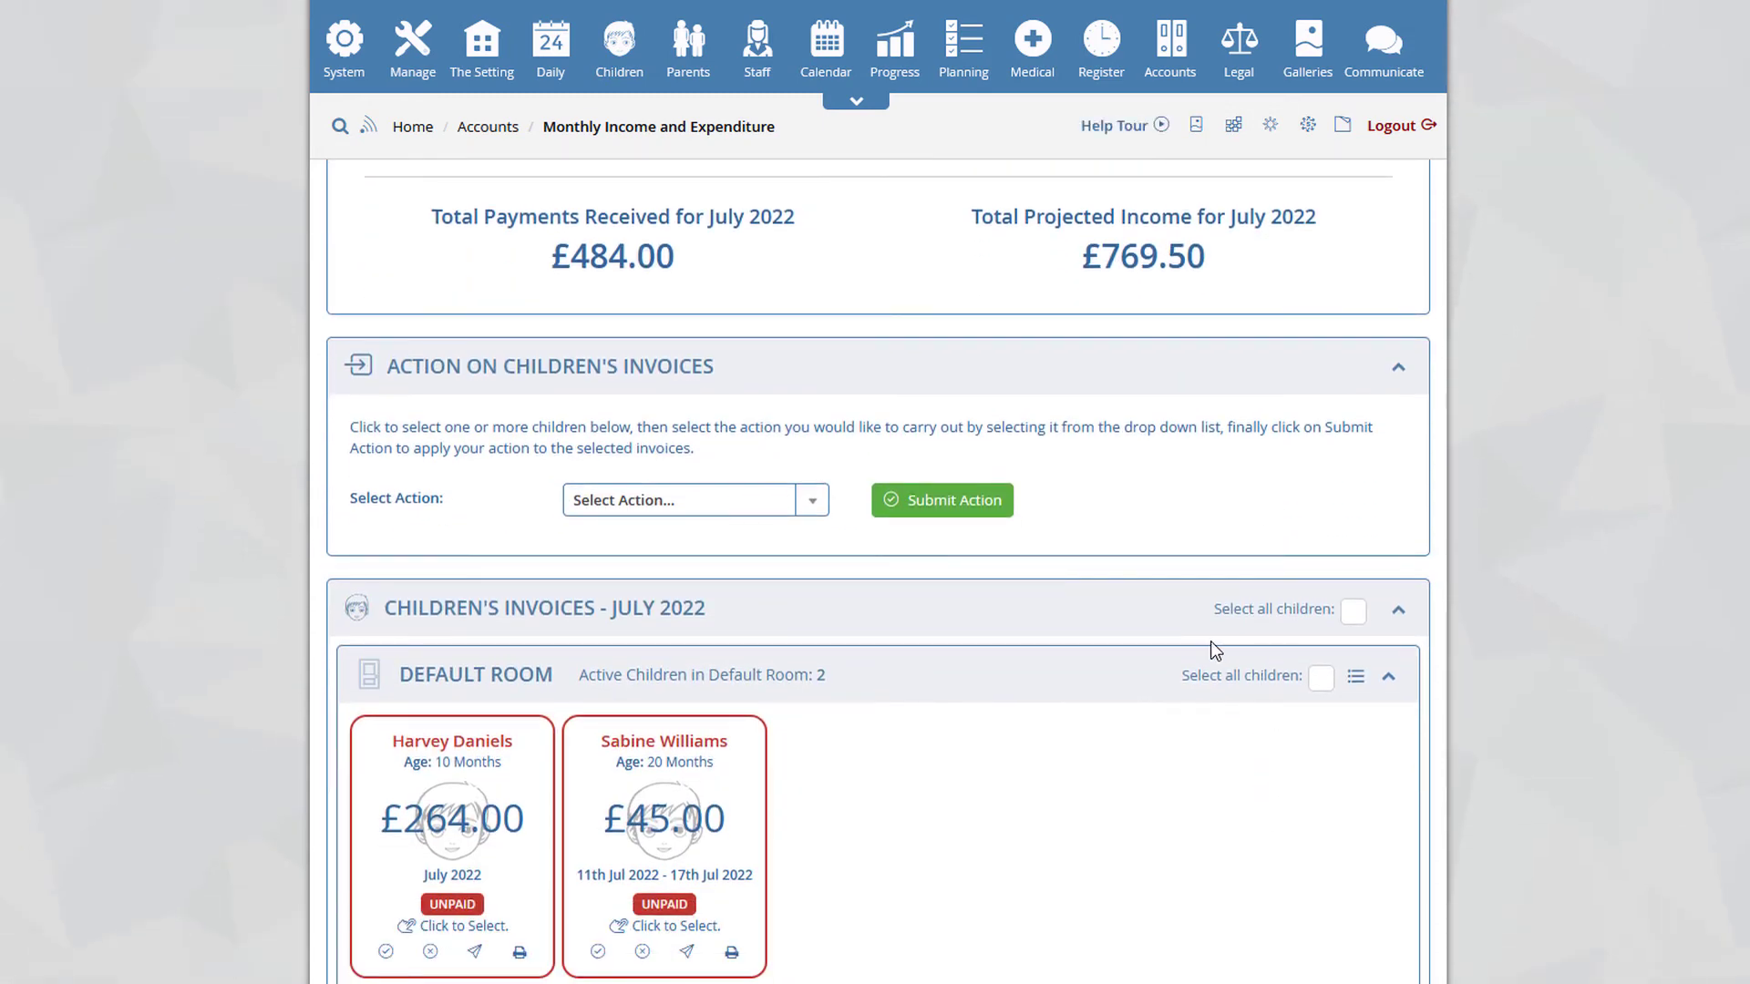
# - Review the actions available for the children's July 2022 invoices without choosing one
pyautogui.scroll(-1, 1212, 644)
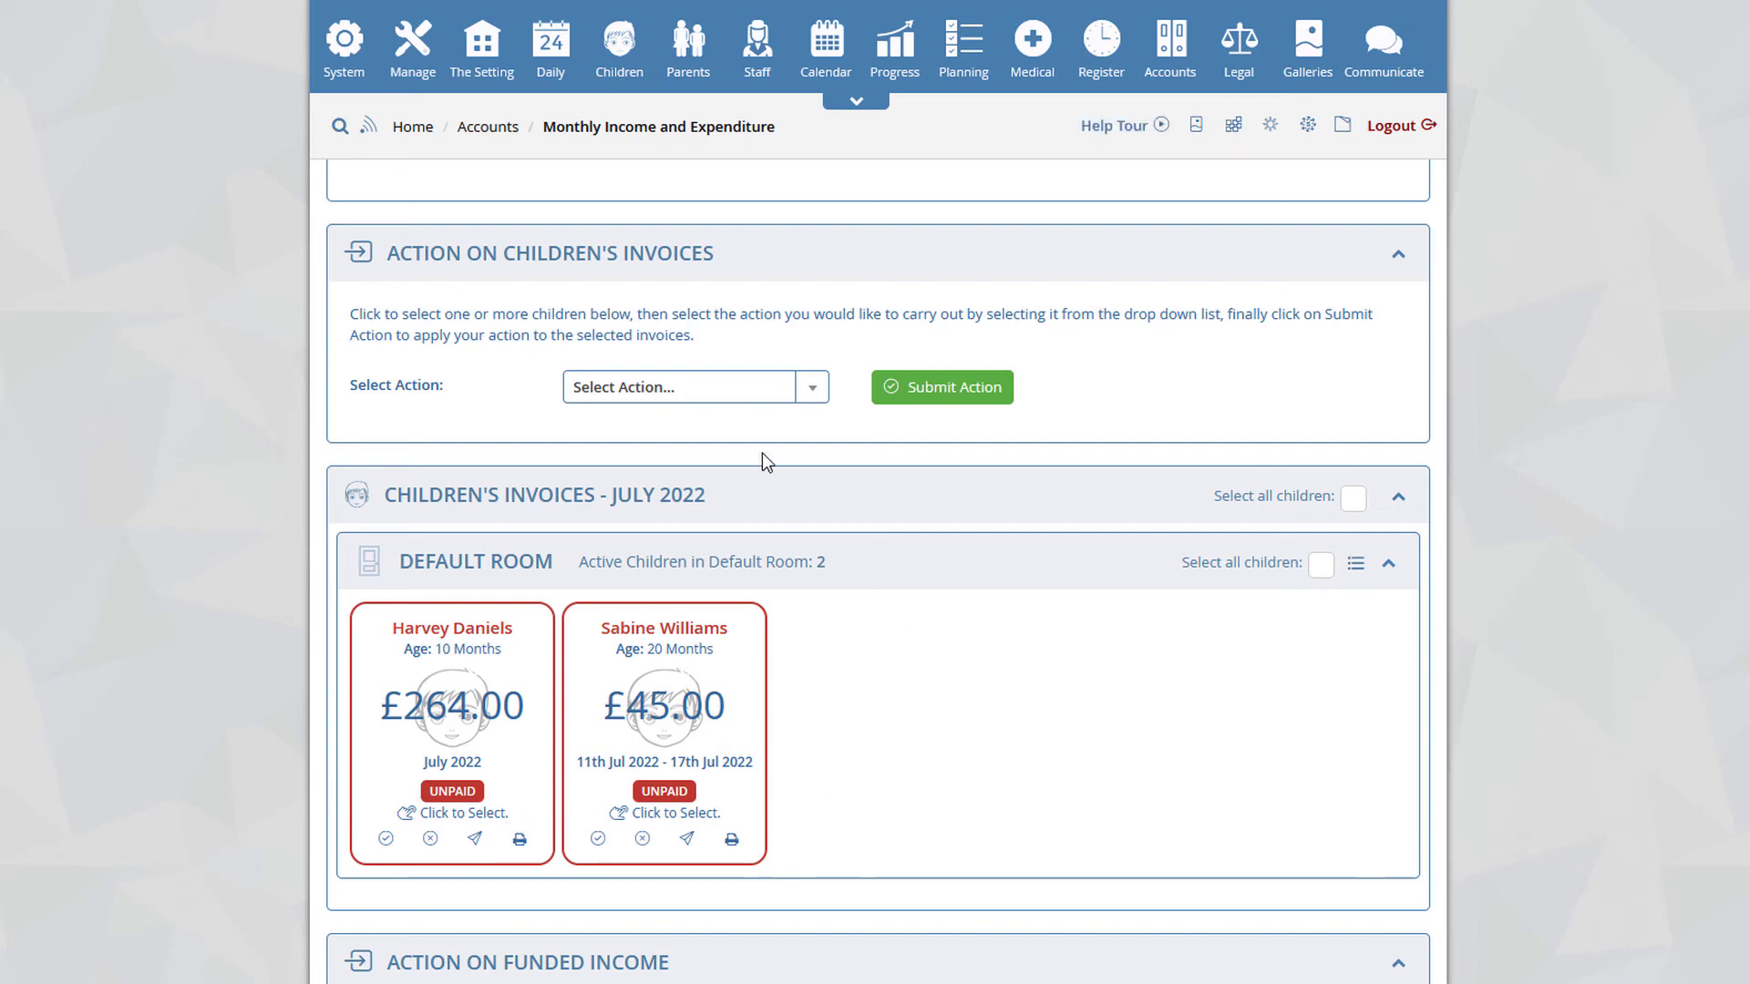
pyautogui.click(711, 391)
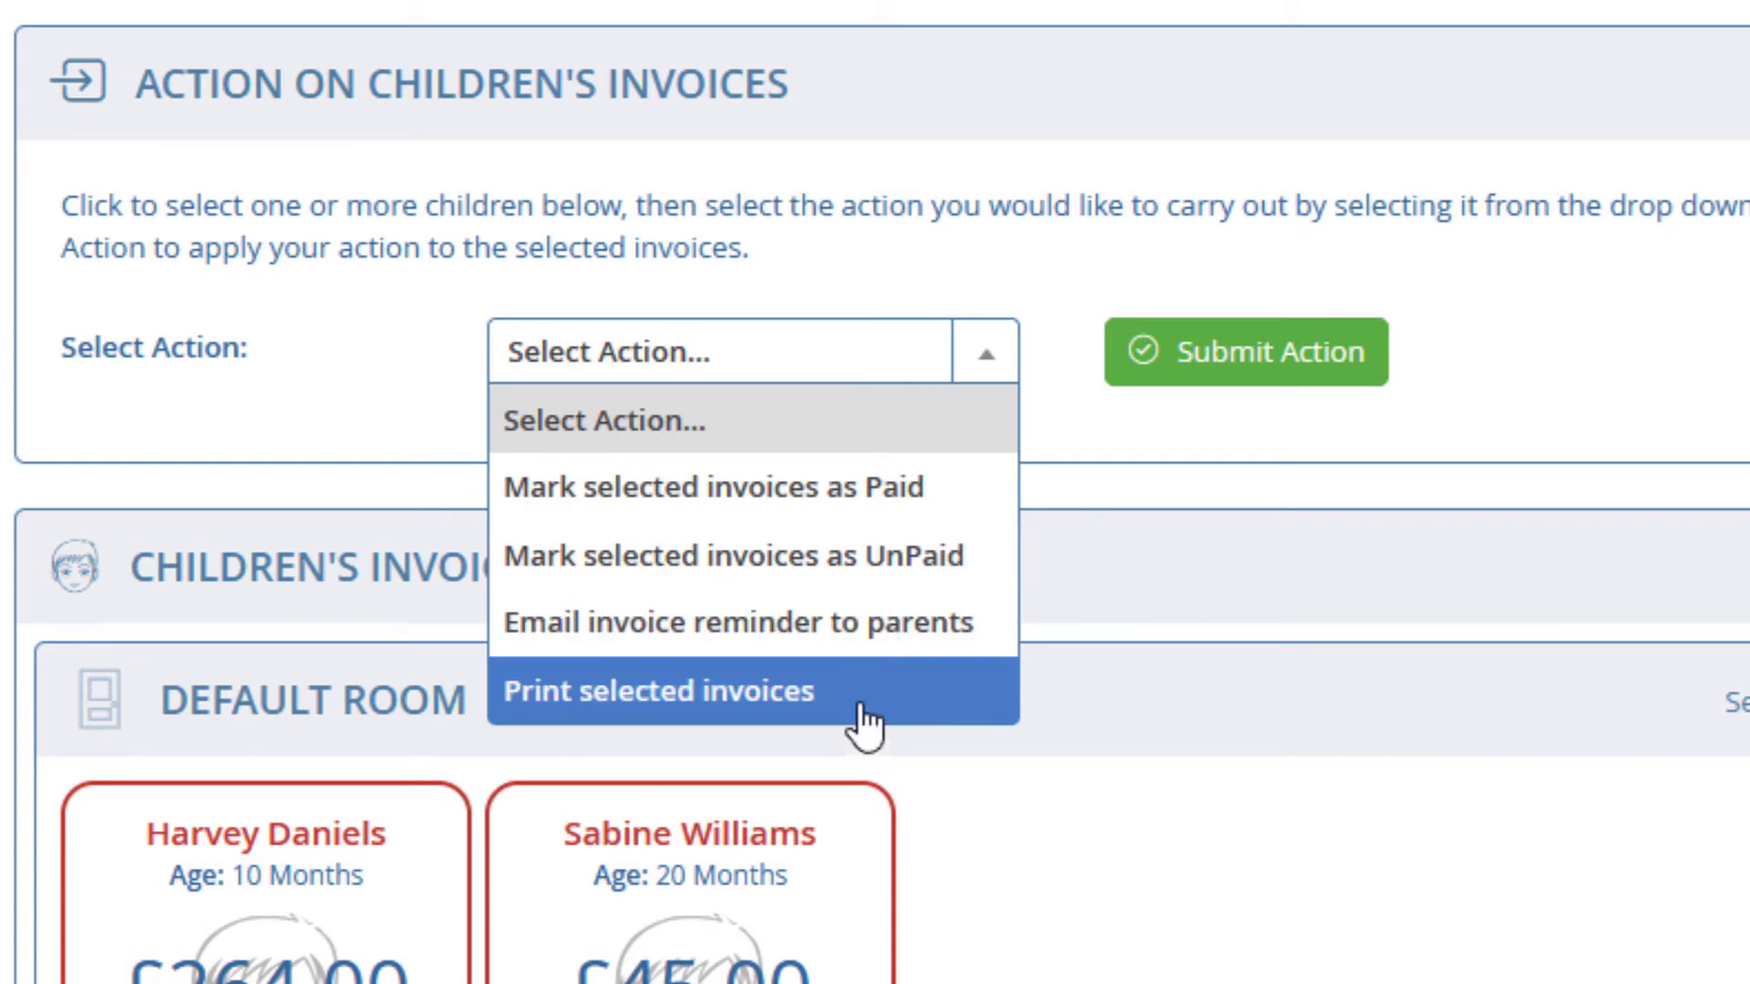
pyautogui.click(1249, 927)
pyautogui.scroll(-4, 1278, 834)
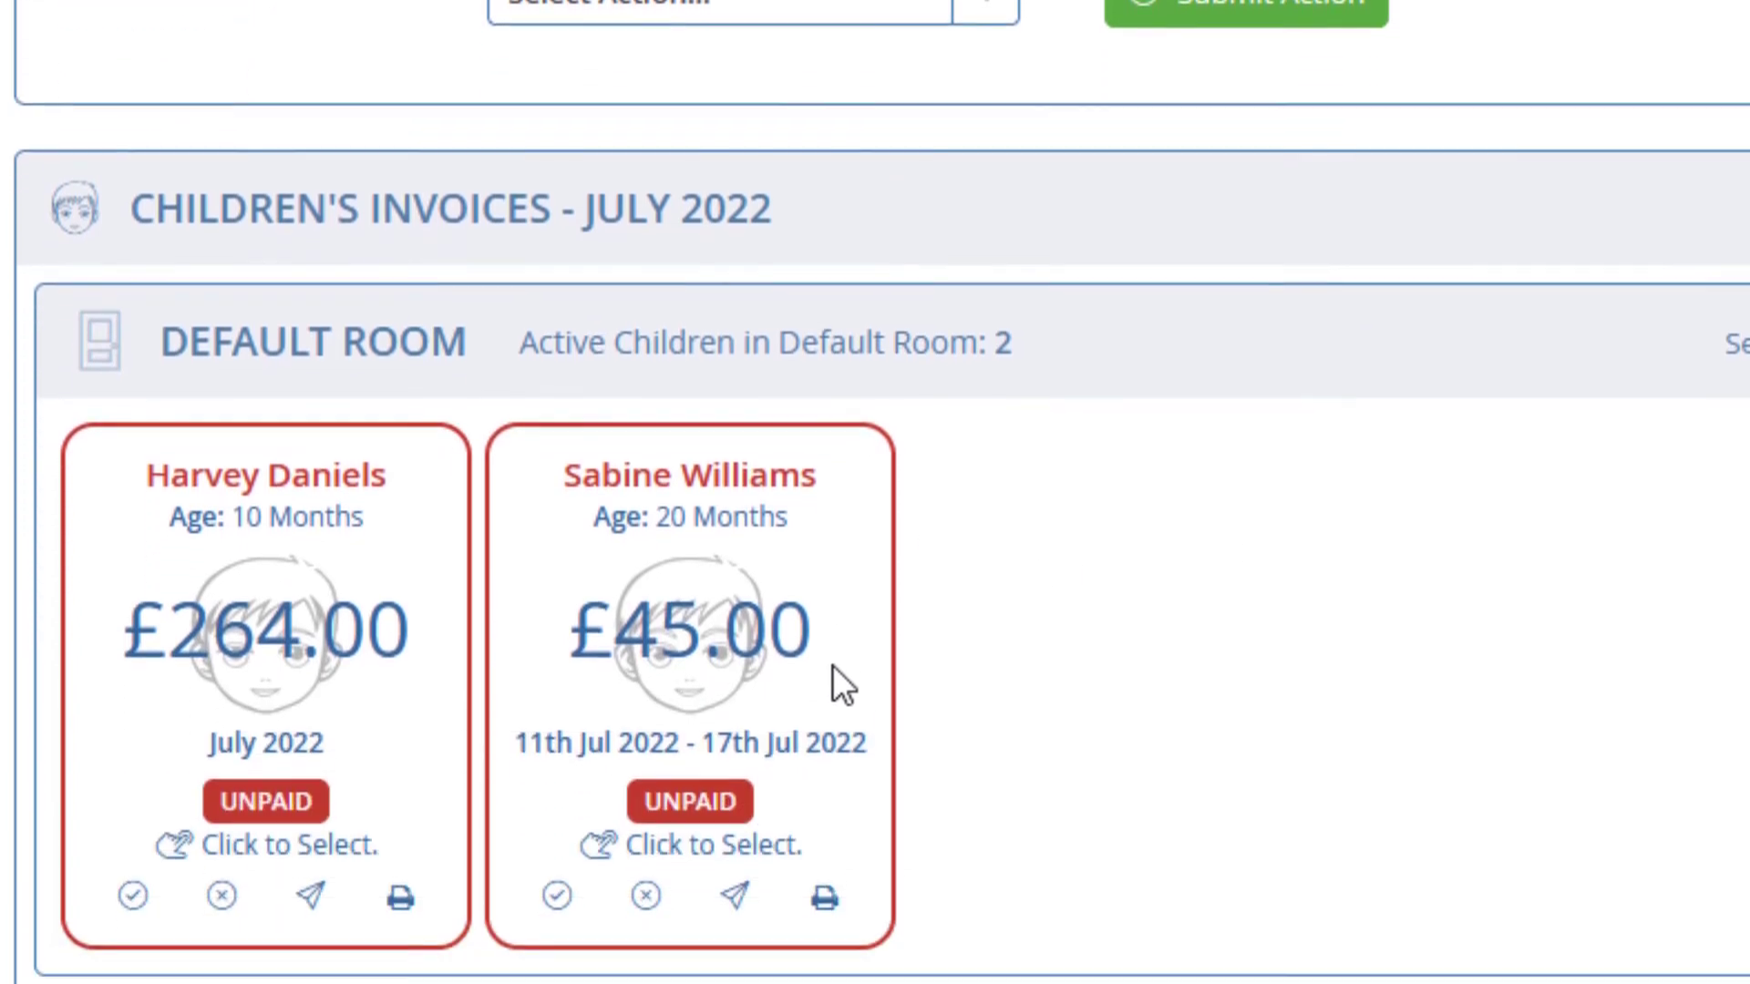
pyautogui.click(839, 610)
pyautogui.click(422, 476)
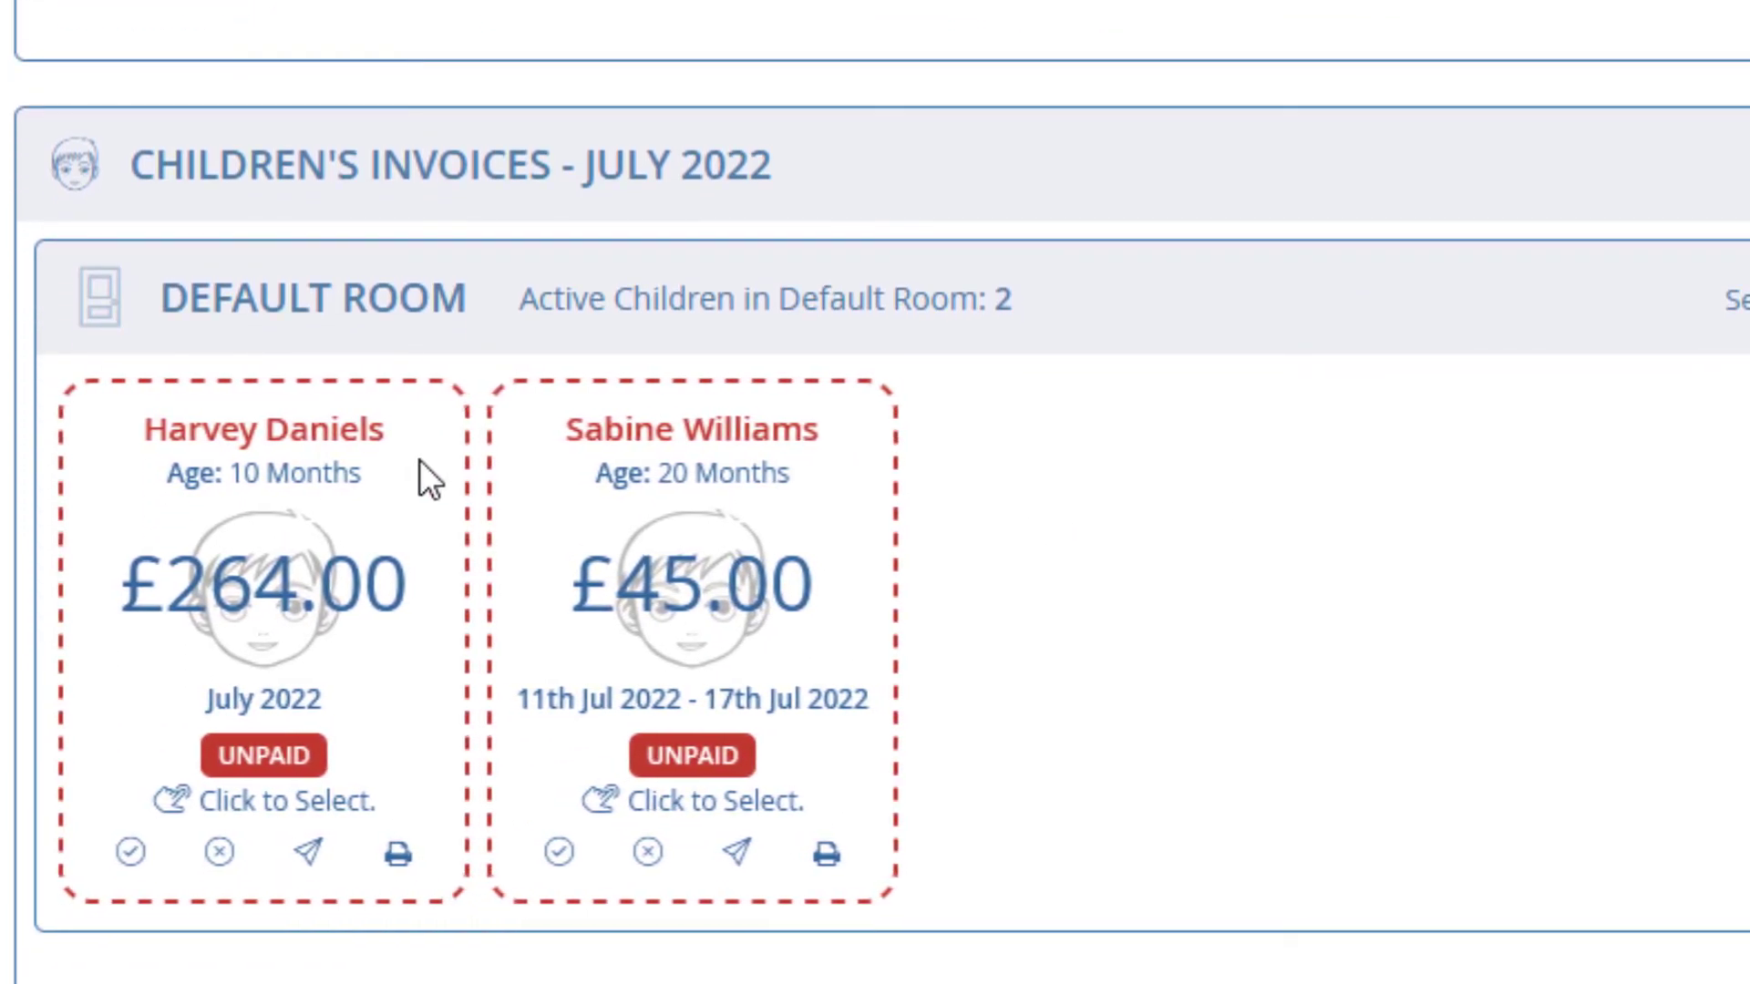
pyautogui.click(424, 458)
pyautogui.click(825, 483)
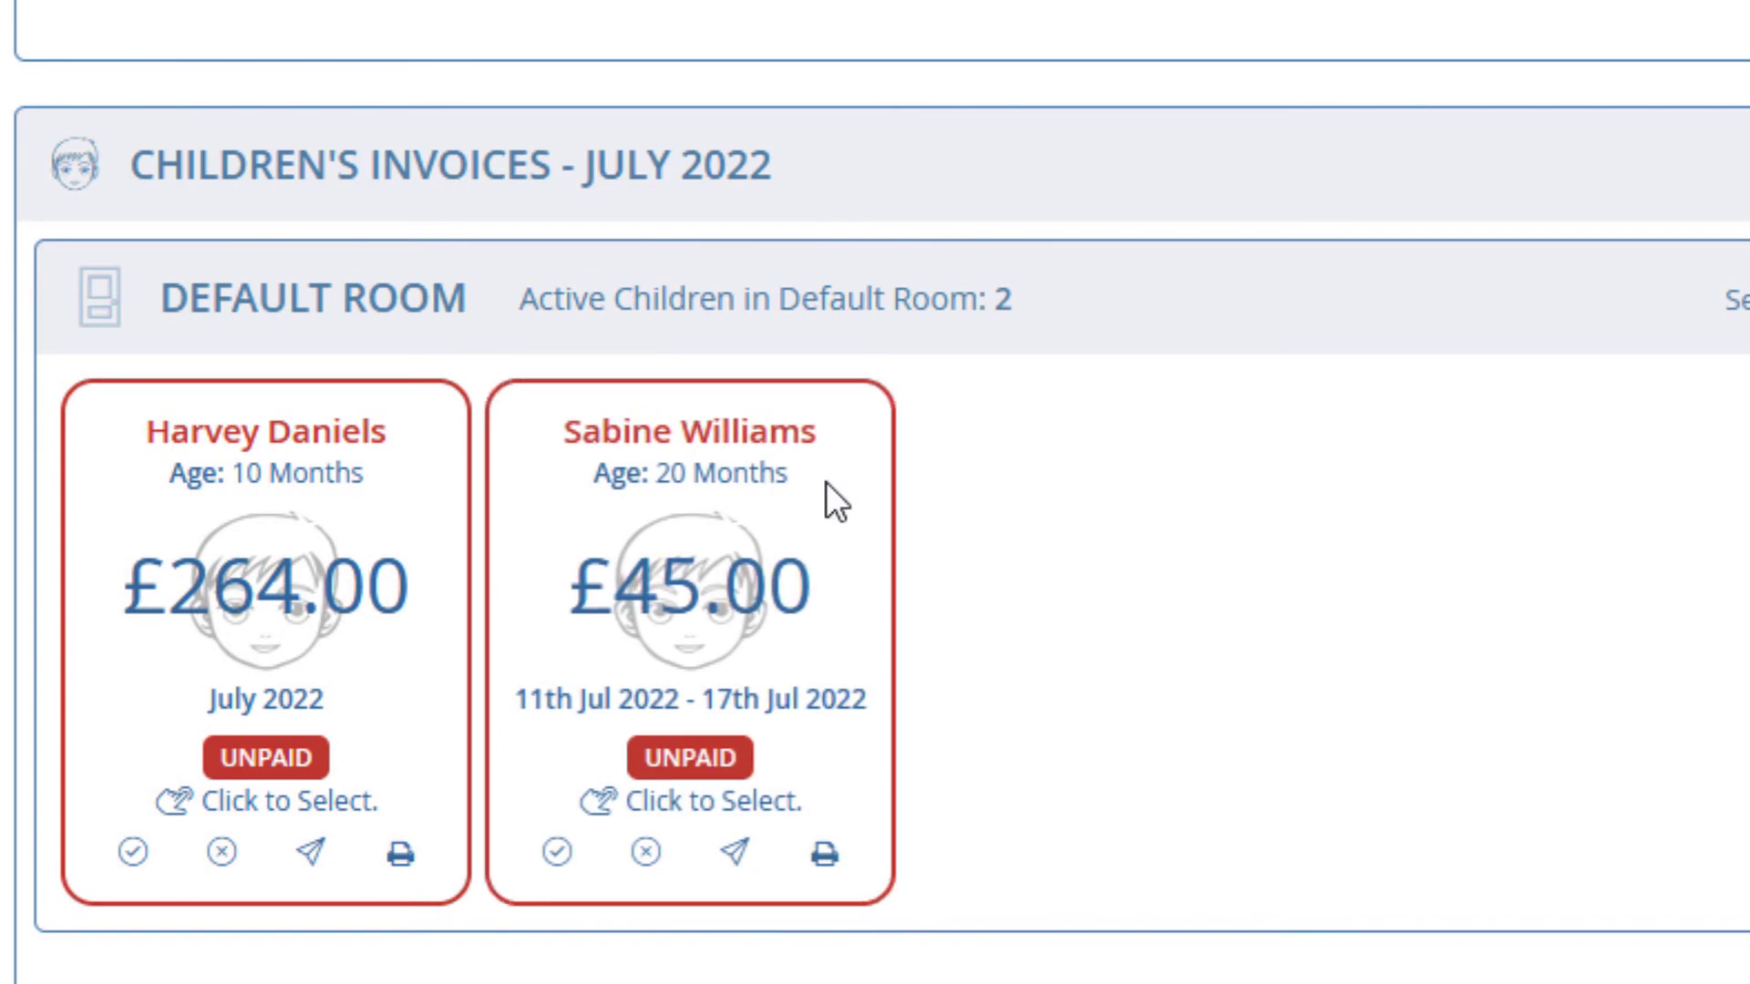
# - Select both children's July 2022 invoices in the Default Room and mark them as Paid
pyautogui.click(826, 481)
pyautogui.click(417, 472)
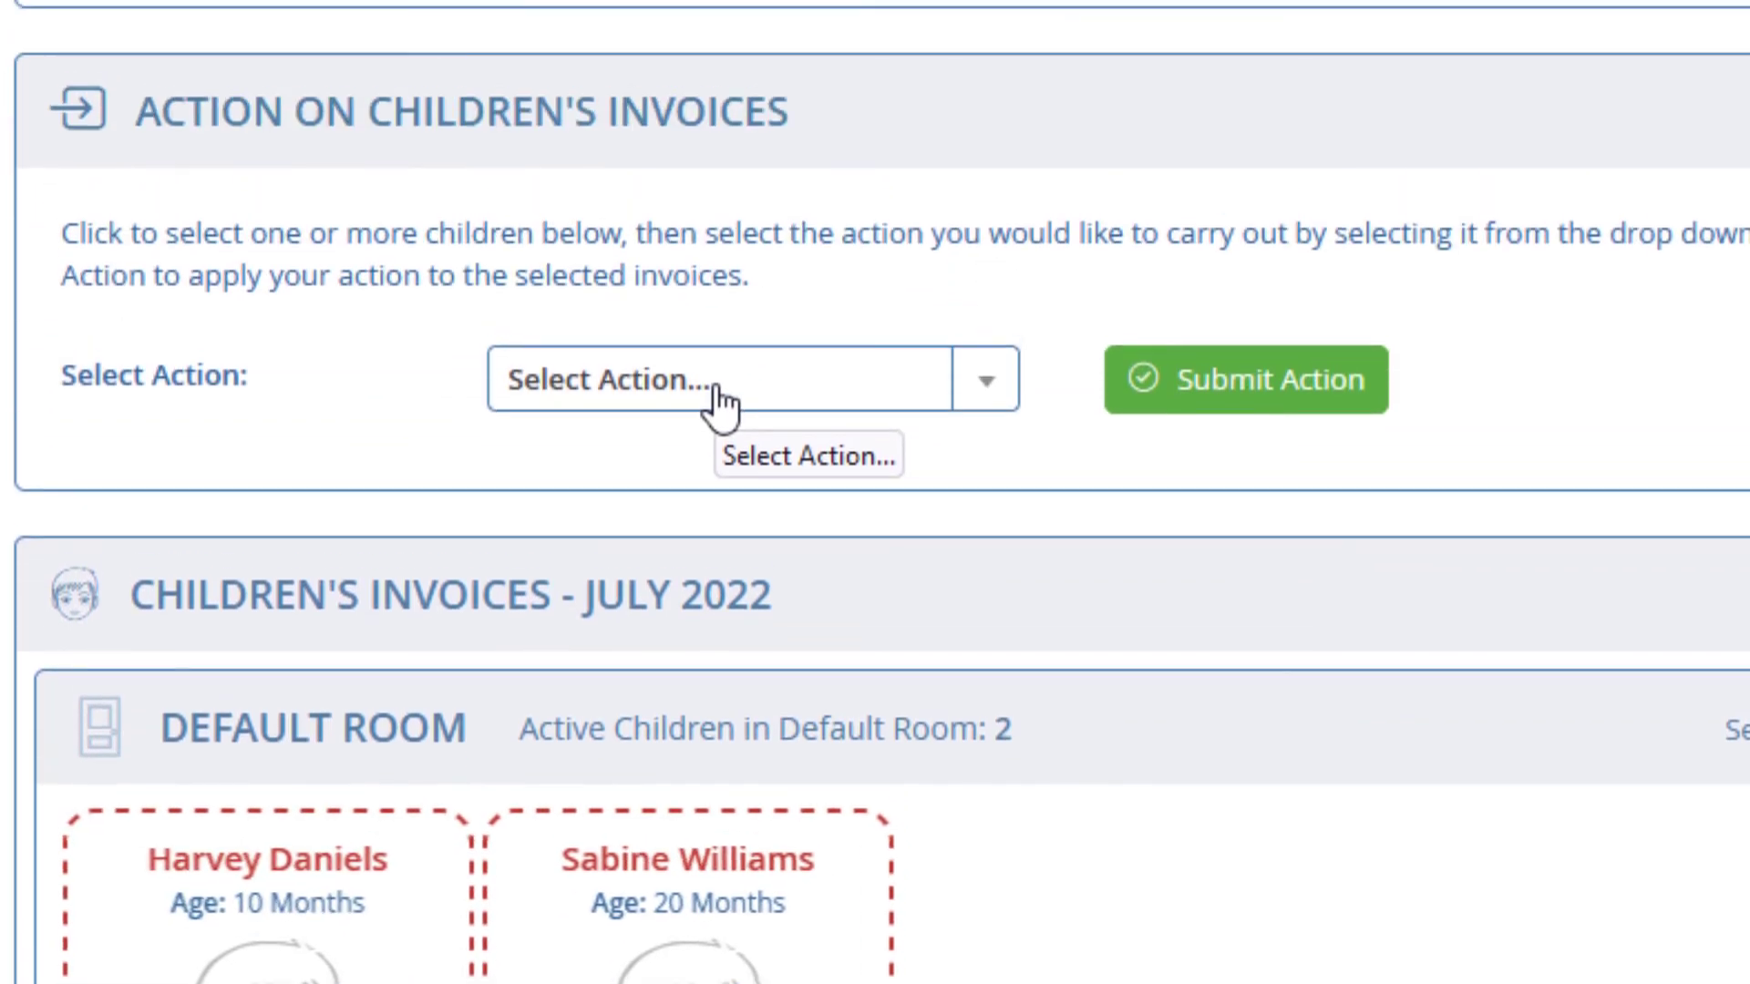
pyautogui.click(720, 401)
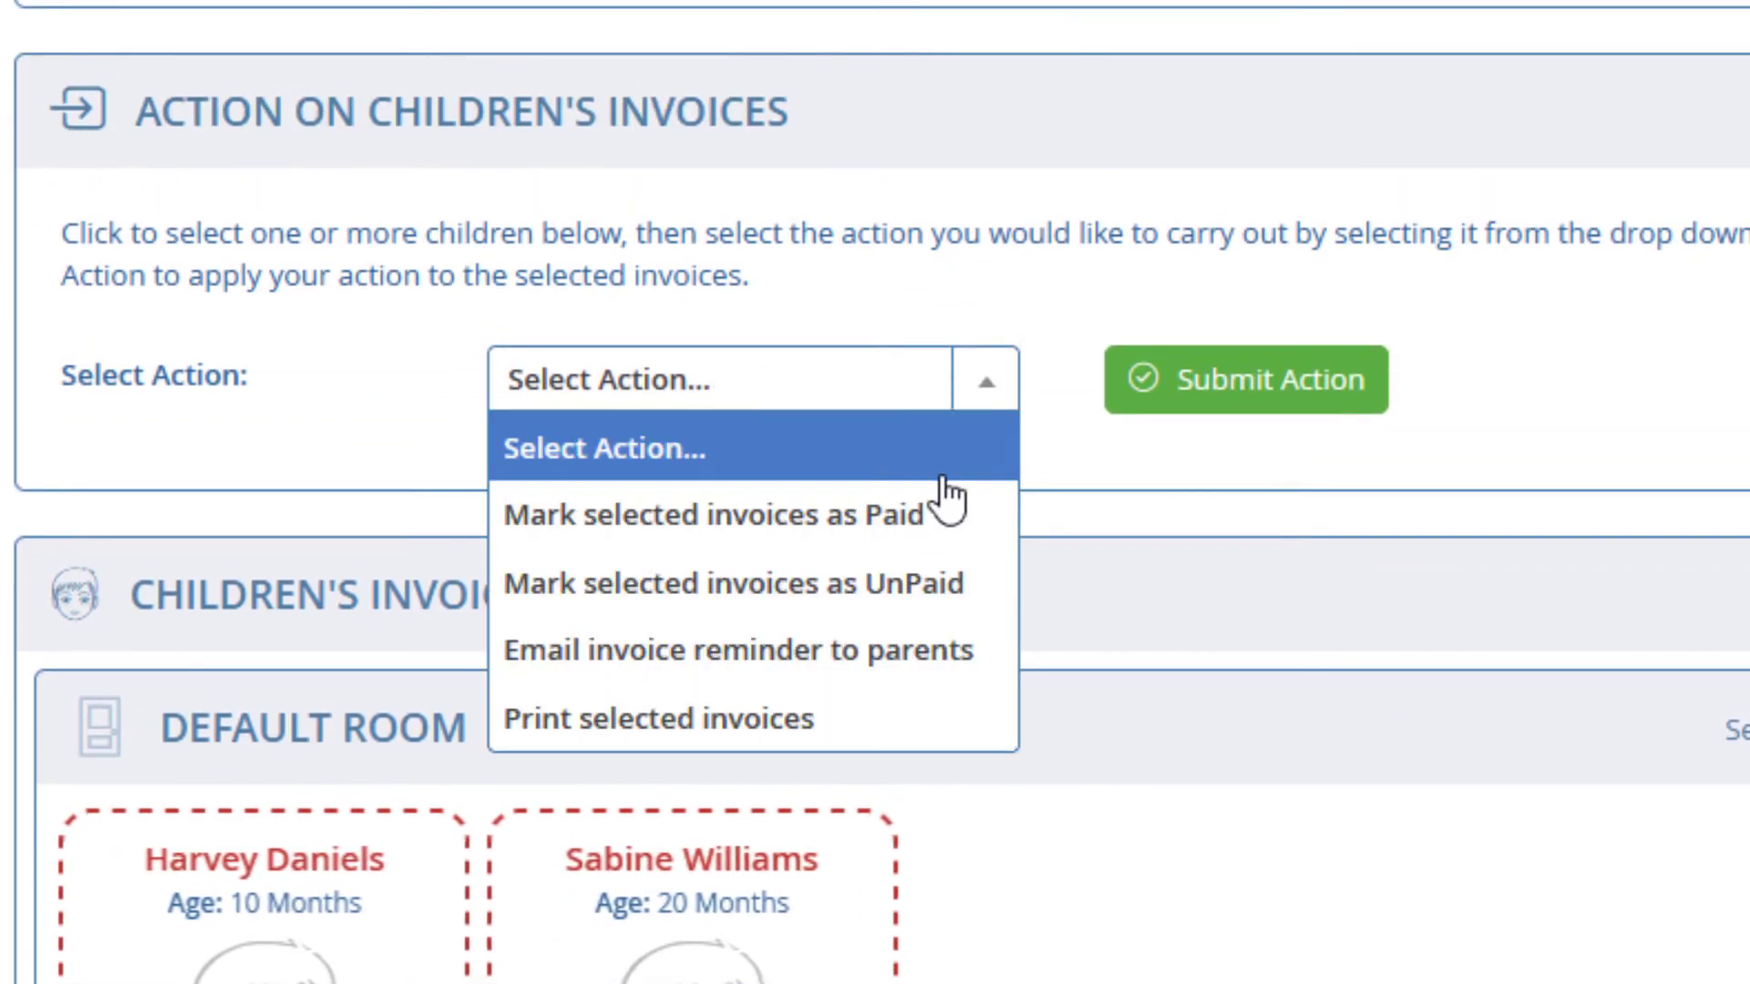
pyautogui.click(661, 546)
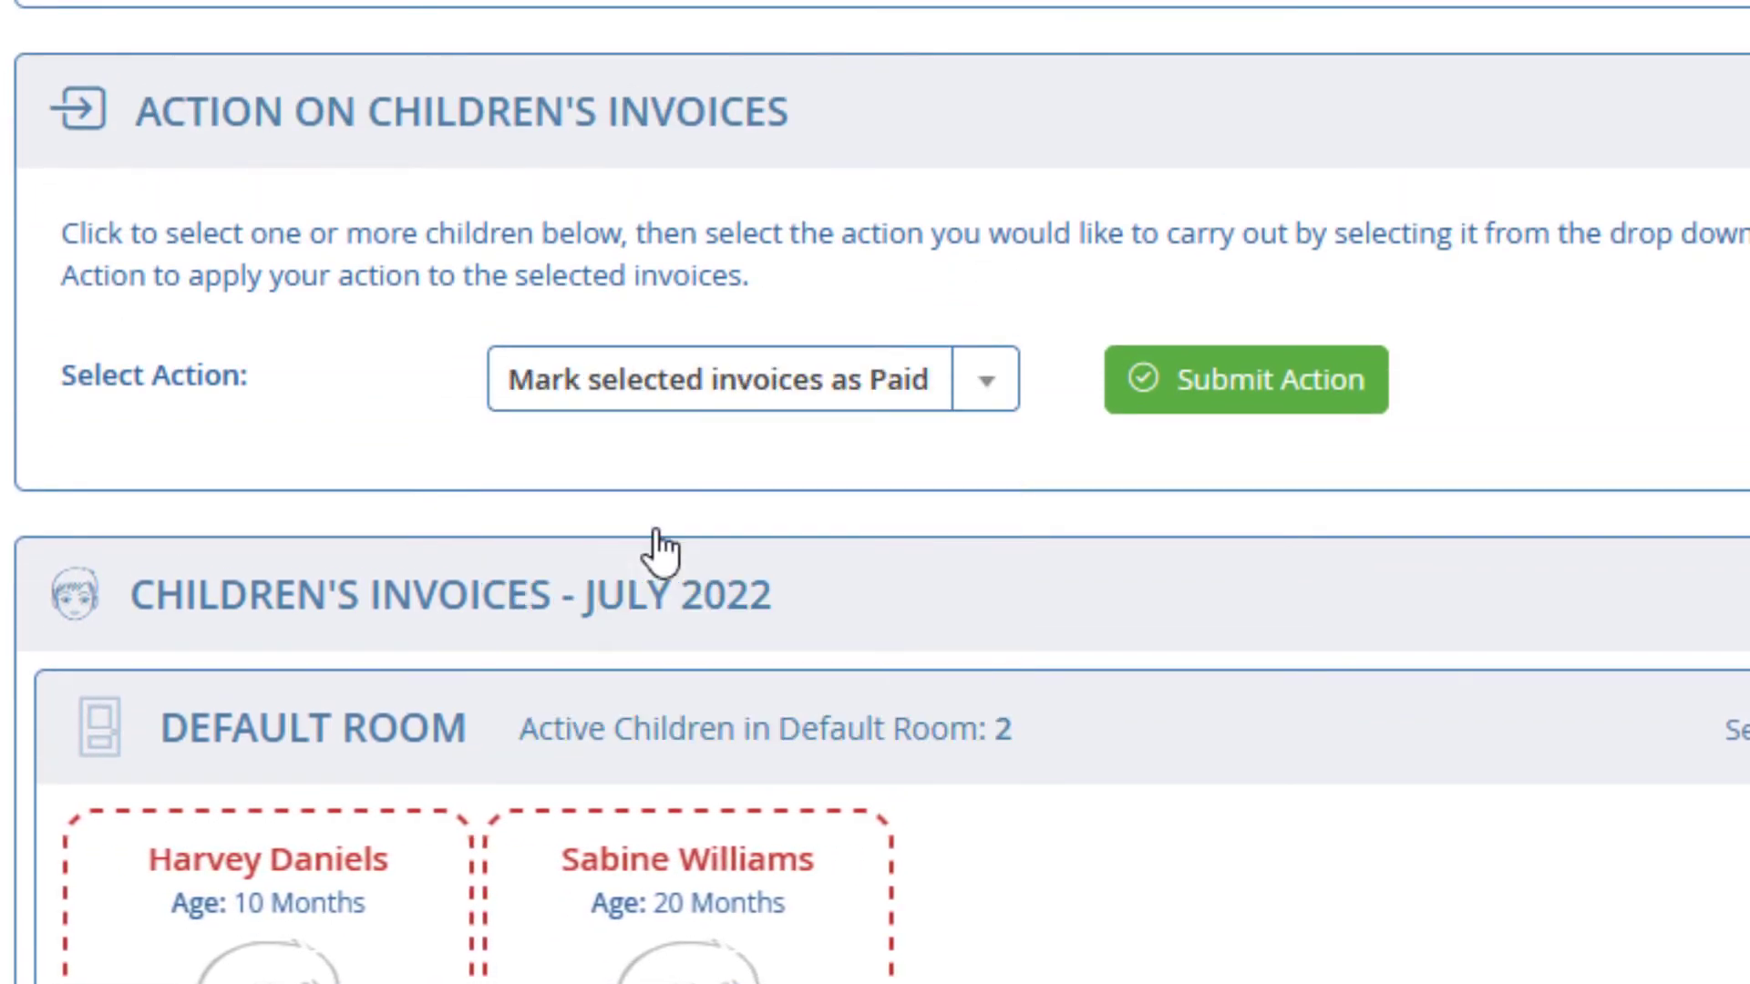
pyautogui.click(1241, 390)
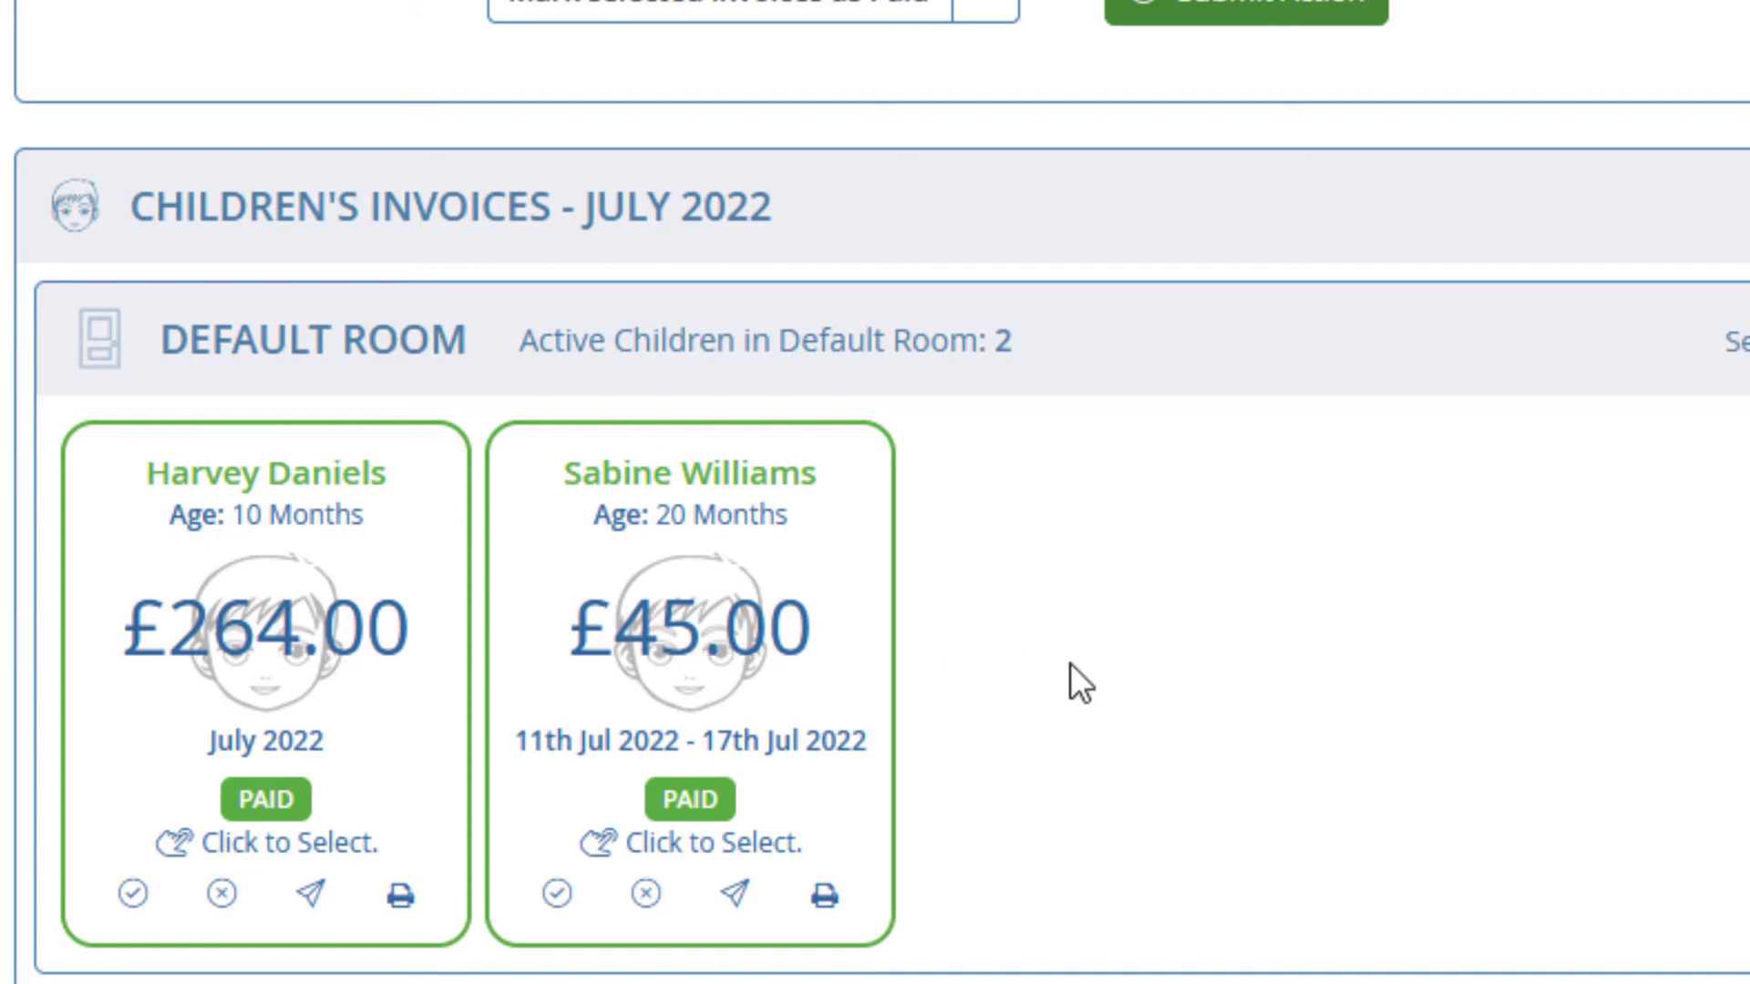
# - Select both children's July 2022 invoices again and mark them as UnPaid
pyautogui.click(857, 512)
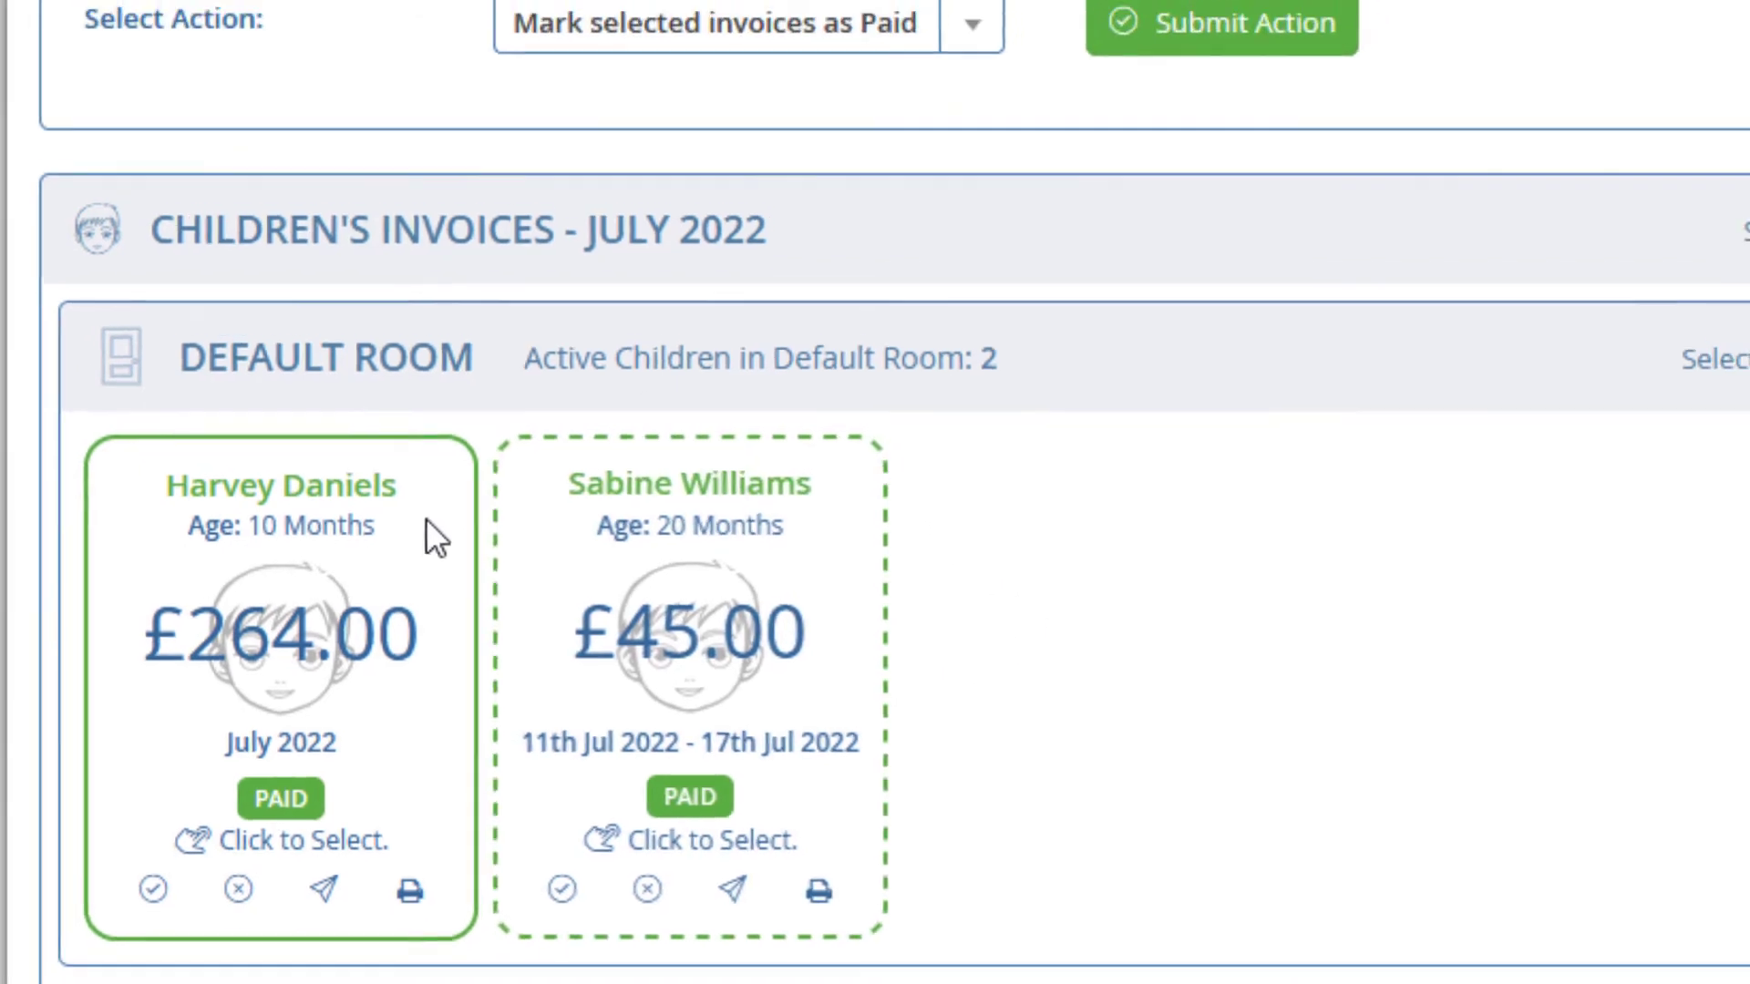
pyautogui.click(425, 521)
pyautogui.click(761, 344)
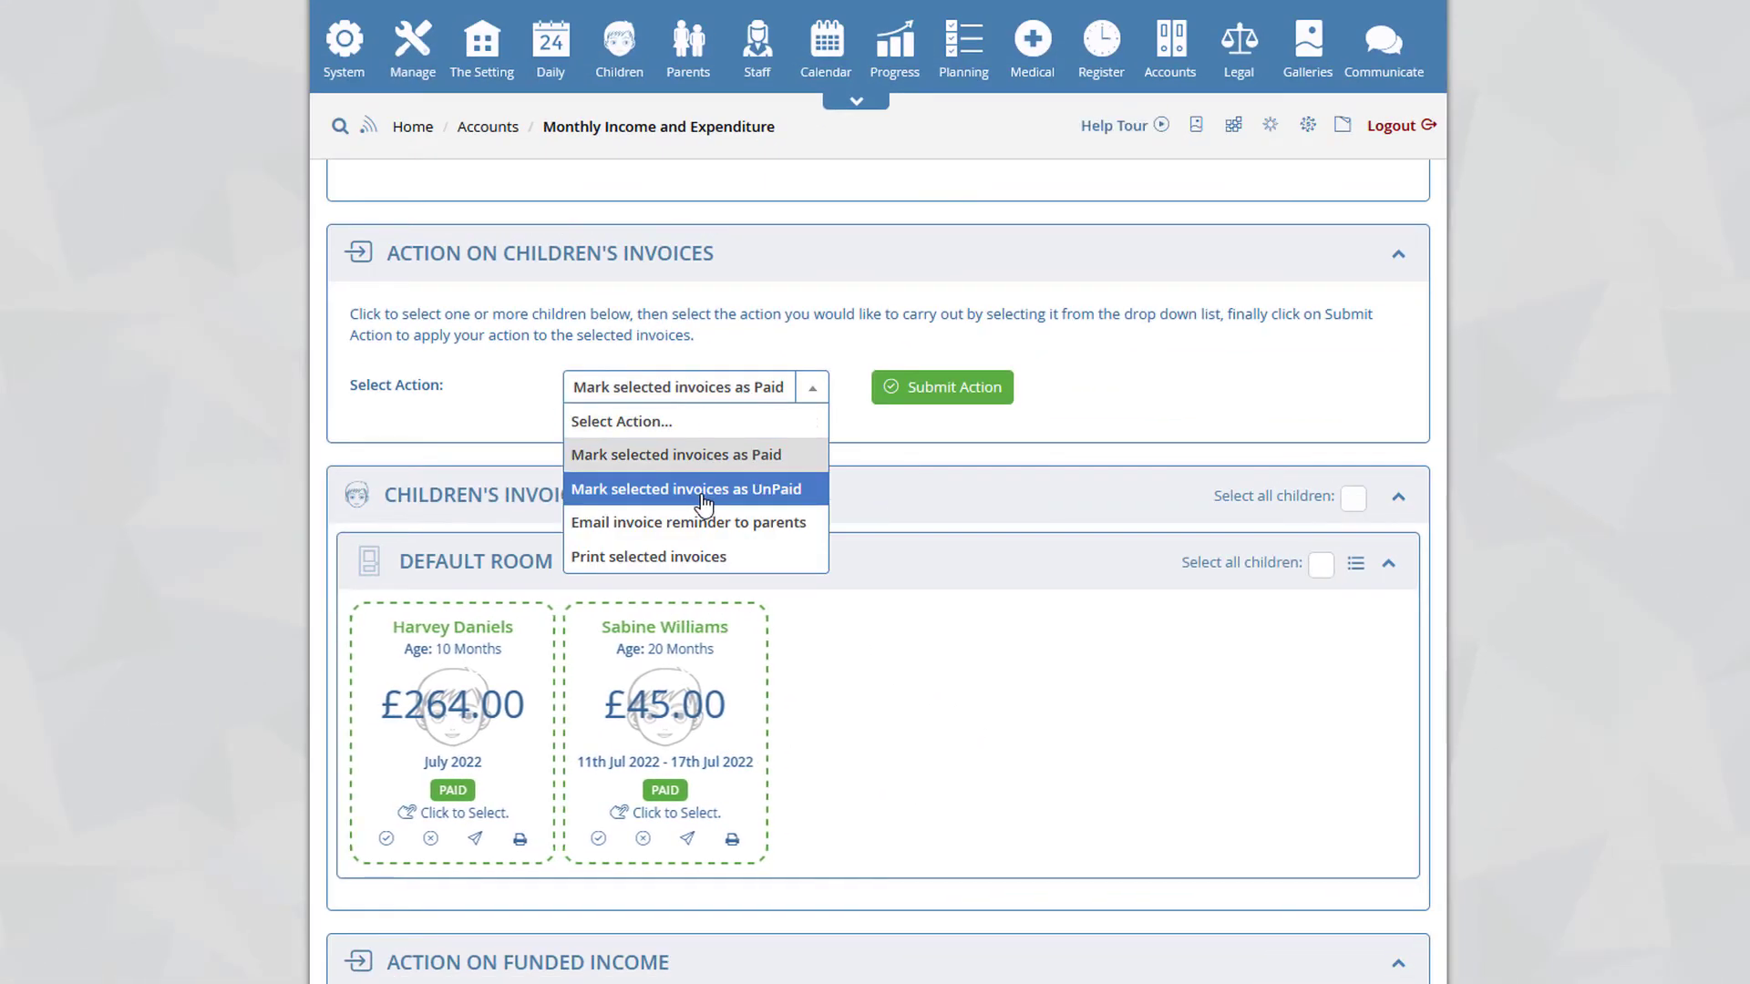
pyautogui.click(691, 440)
pyautogui.click(930, 398)
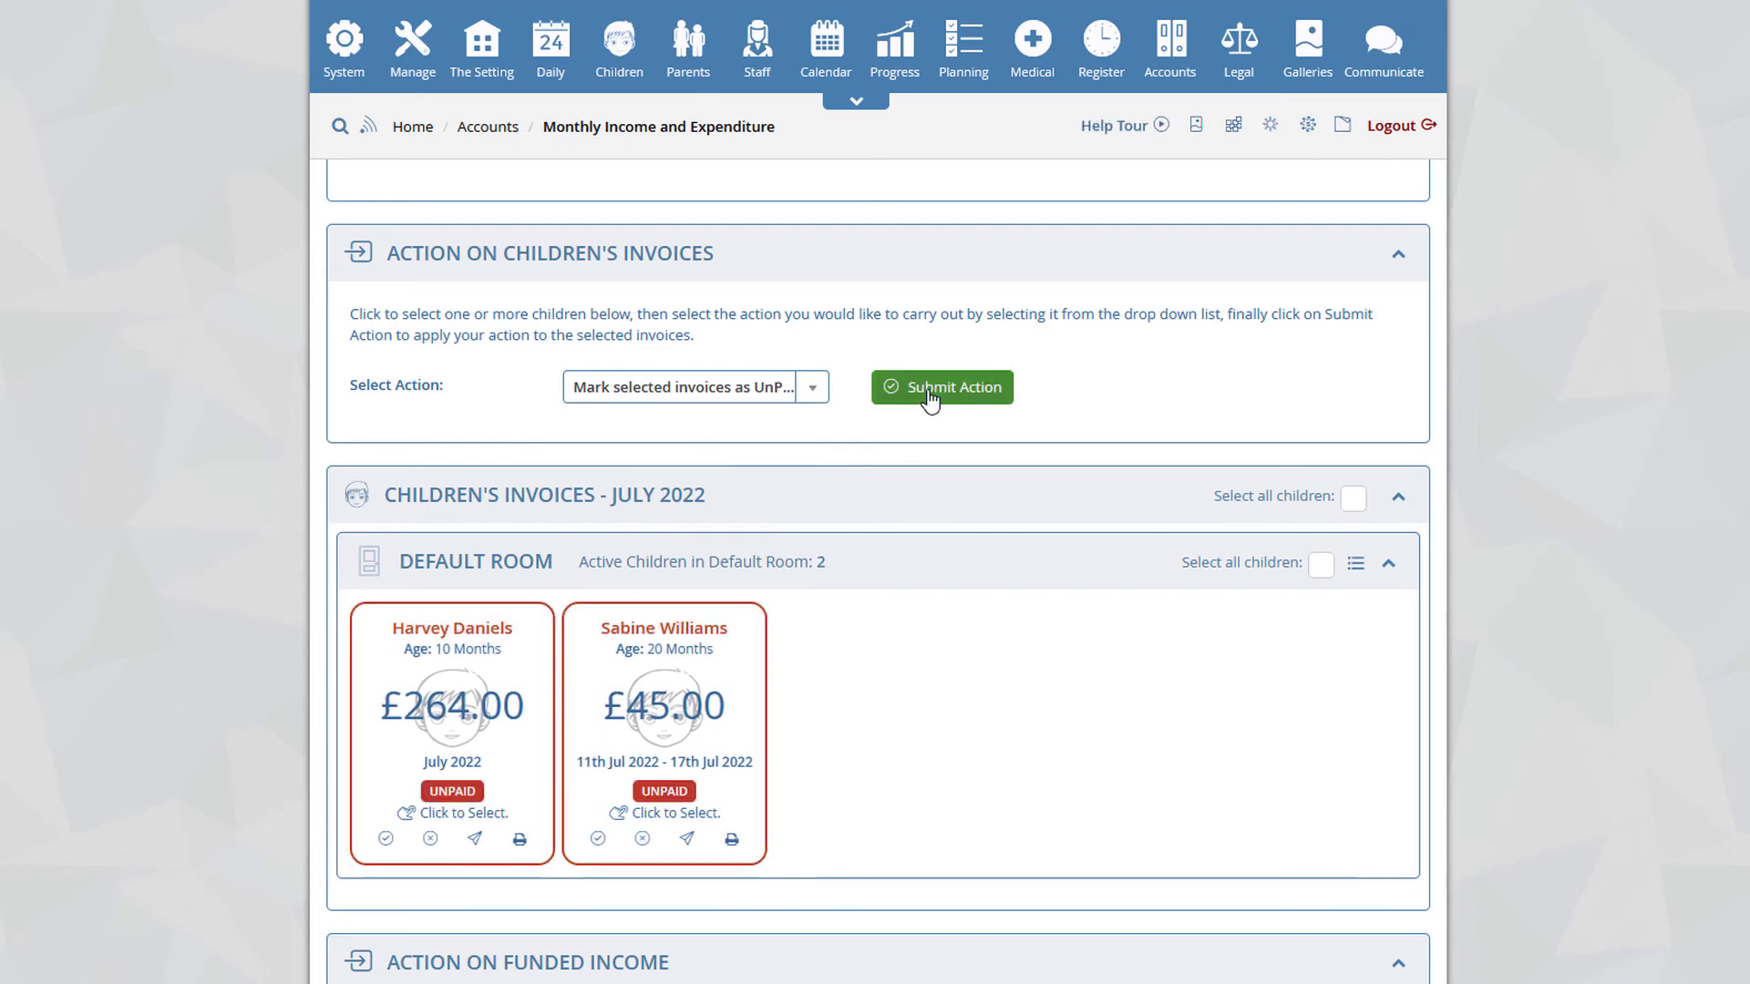
# - Email an invoice reminder to the parents for both children's July 2022 invoices
pyautogui.click(742, 674)
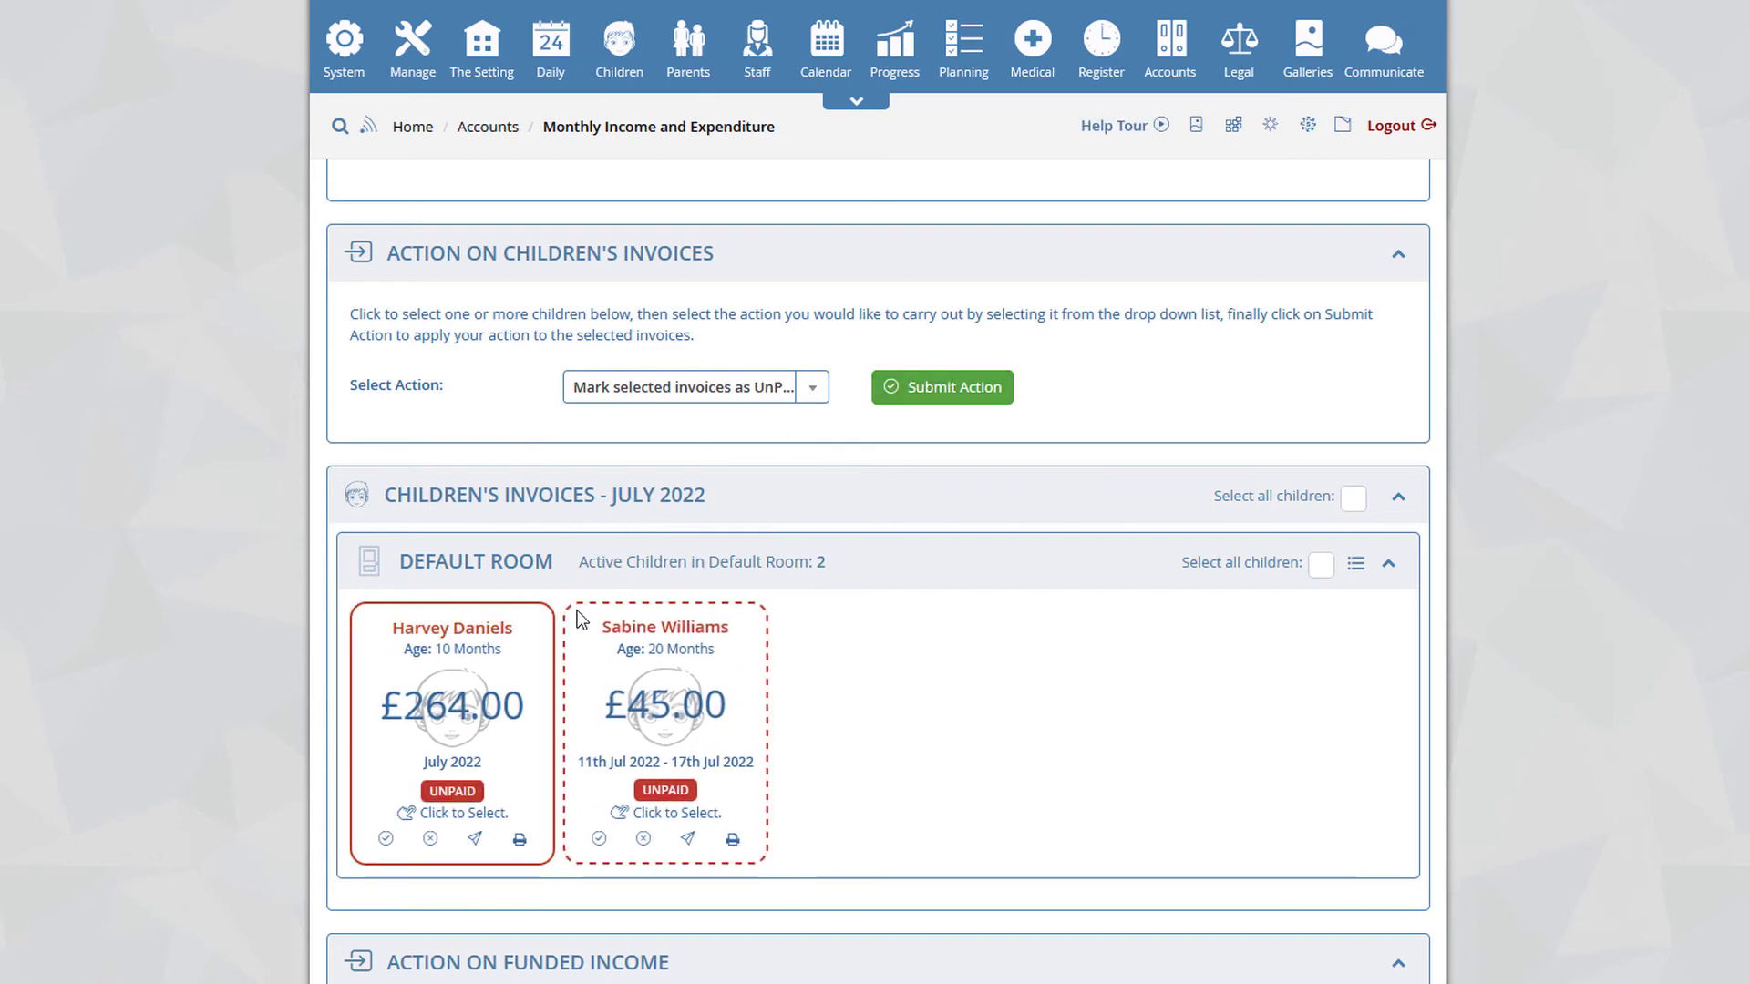
pyautogui.click(685, 387)
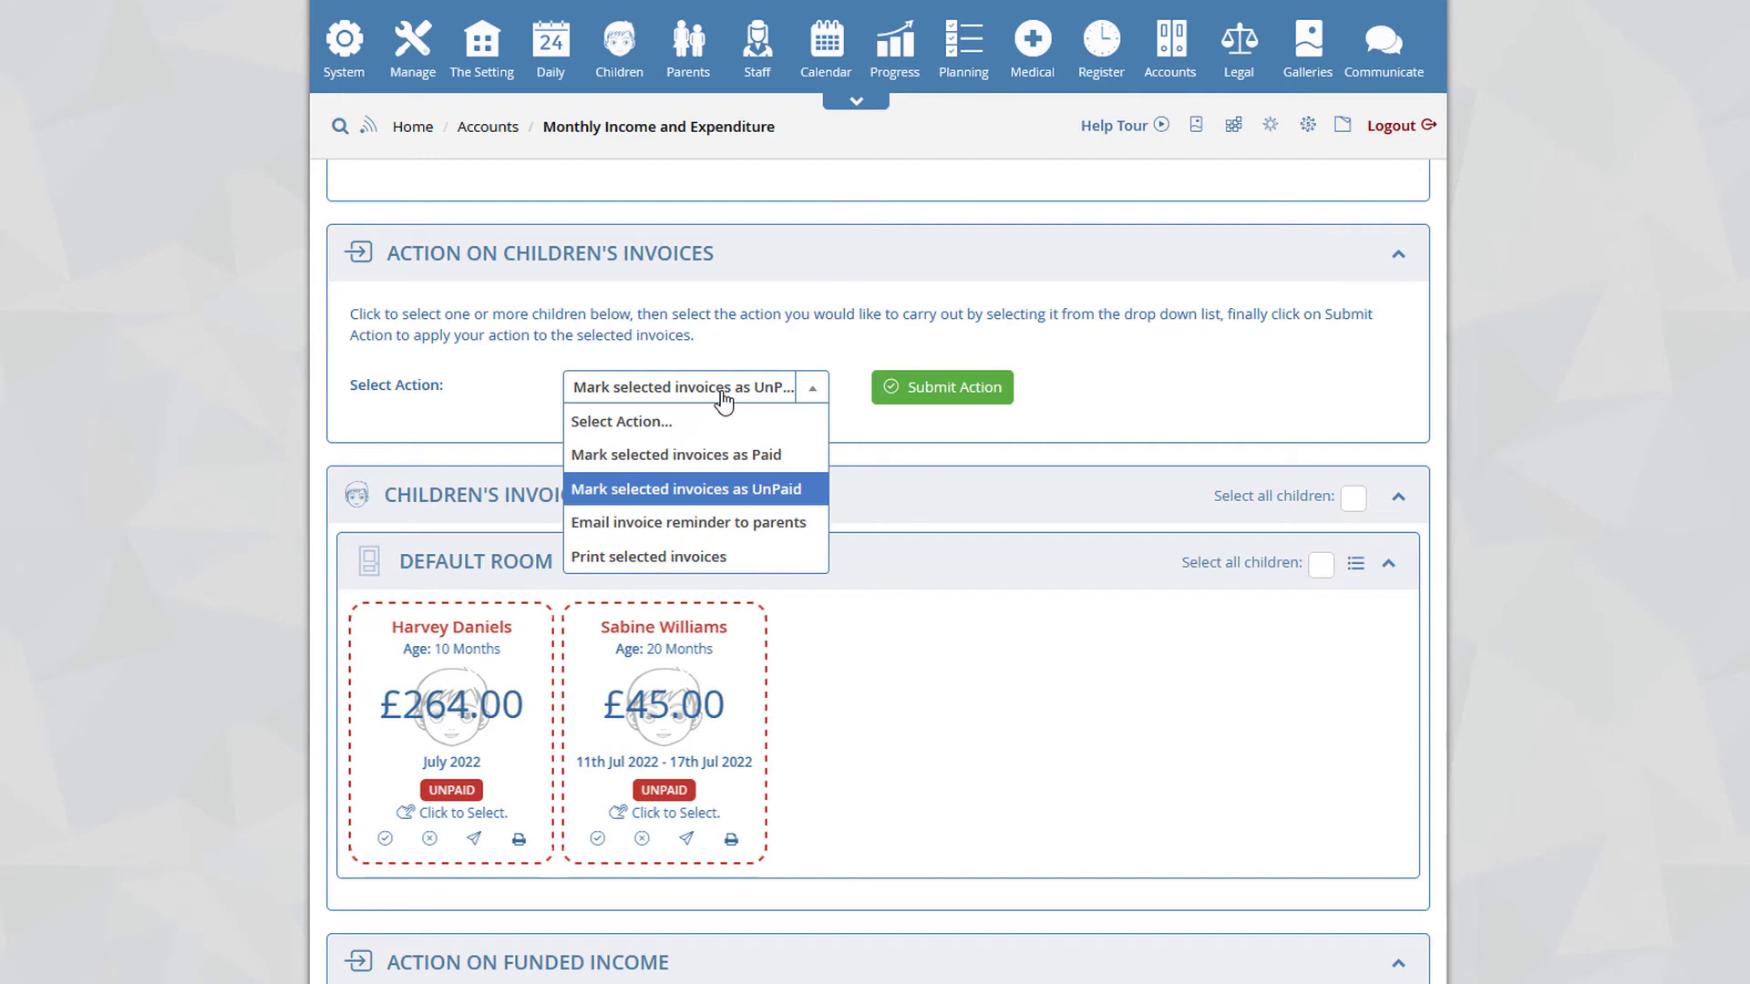
pyautogui.click(686, 537)
pyautogui.click(939, 392)
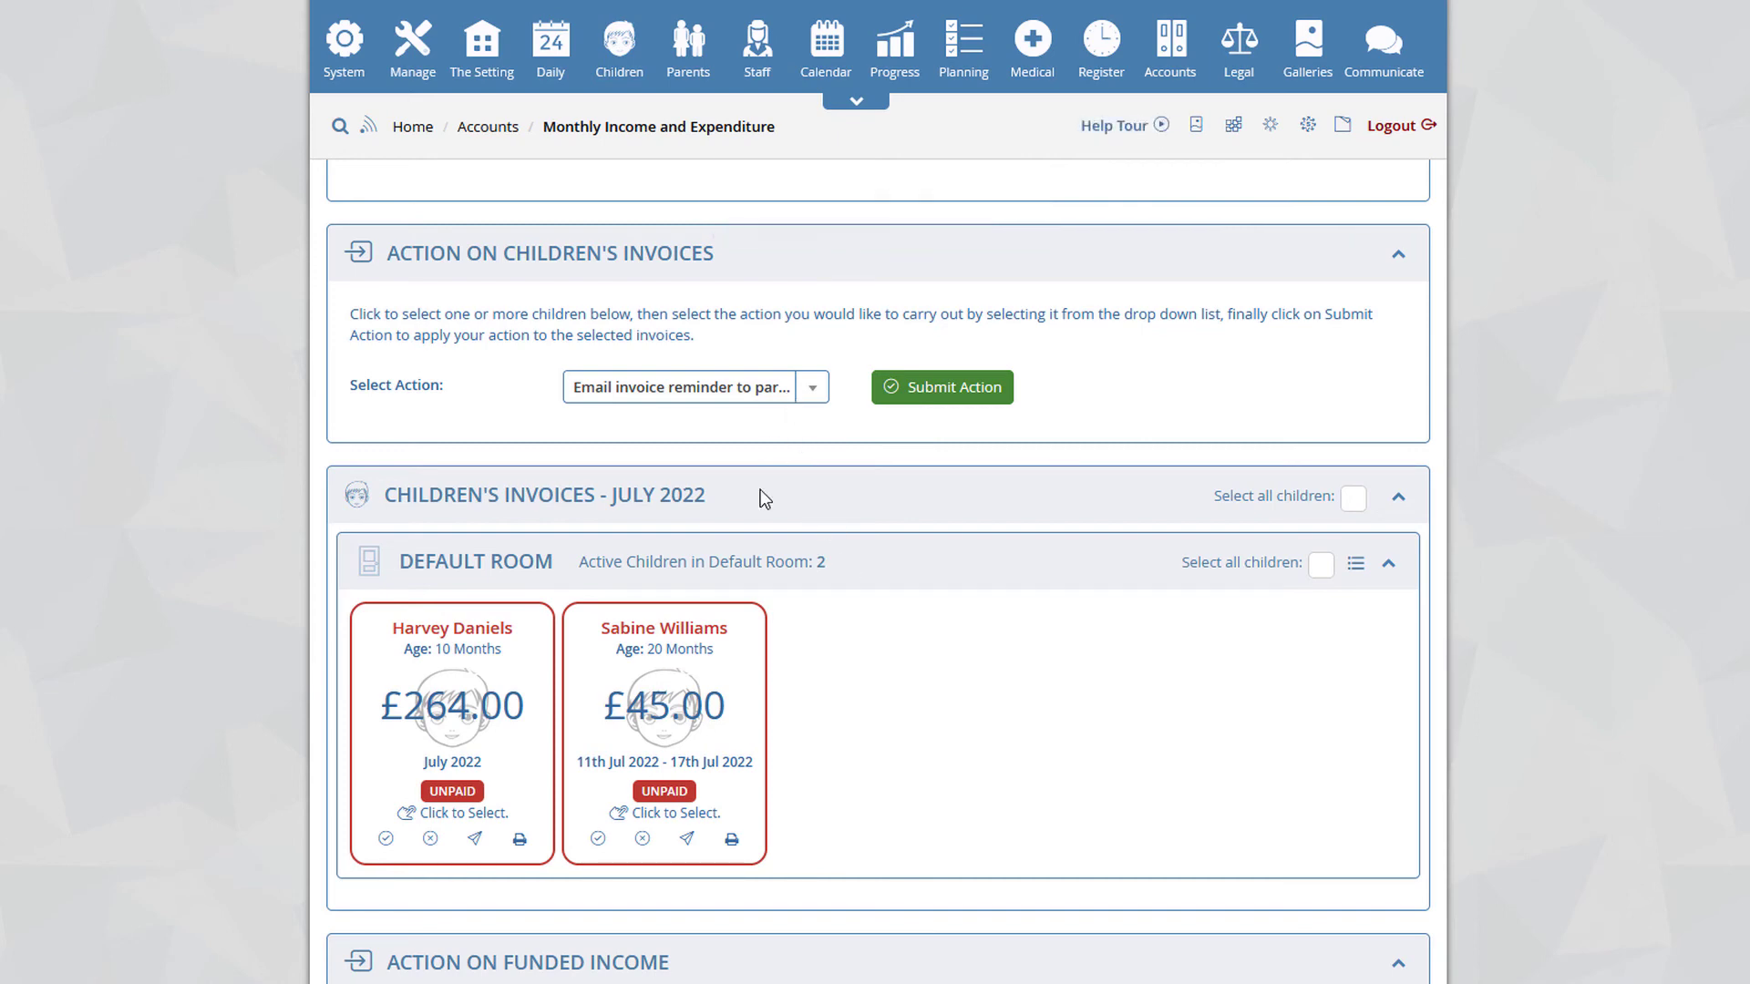
# - Print both children's selected July 2022 invoices
pyautogui.click(722, 386)
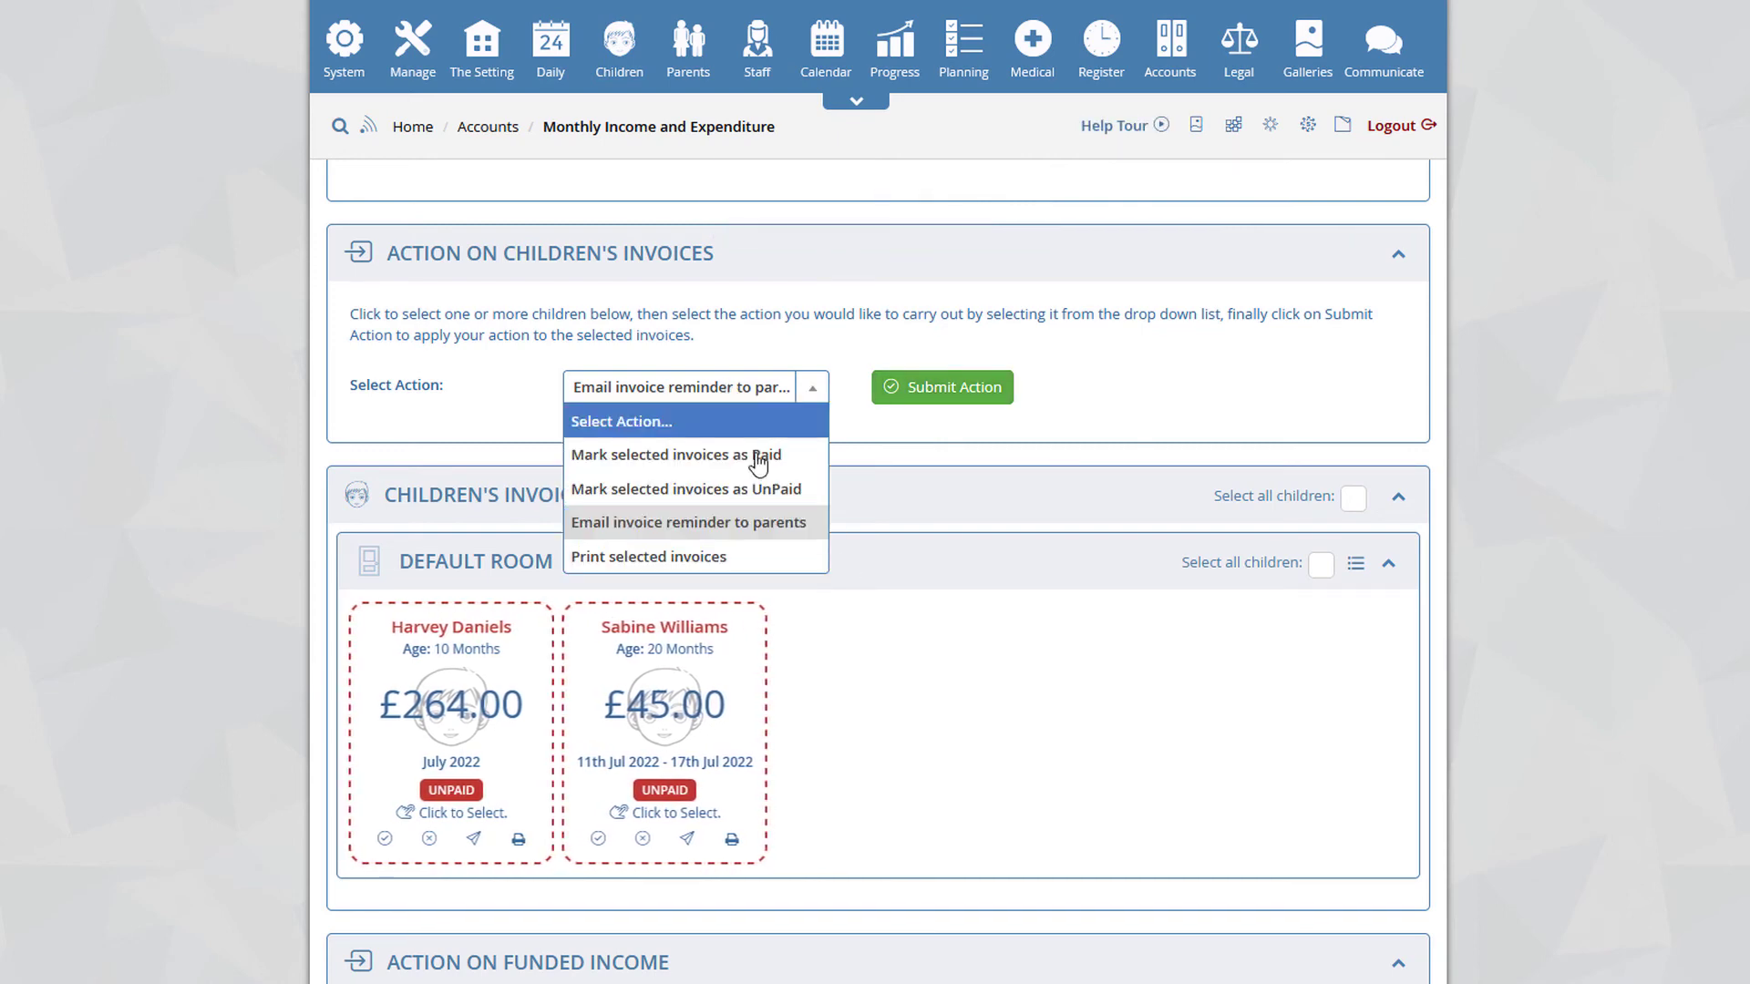
pyautogui.click(698, 559)
pyautogui.click(914, 390)
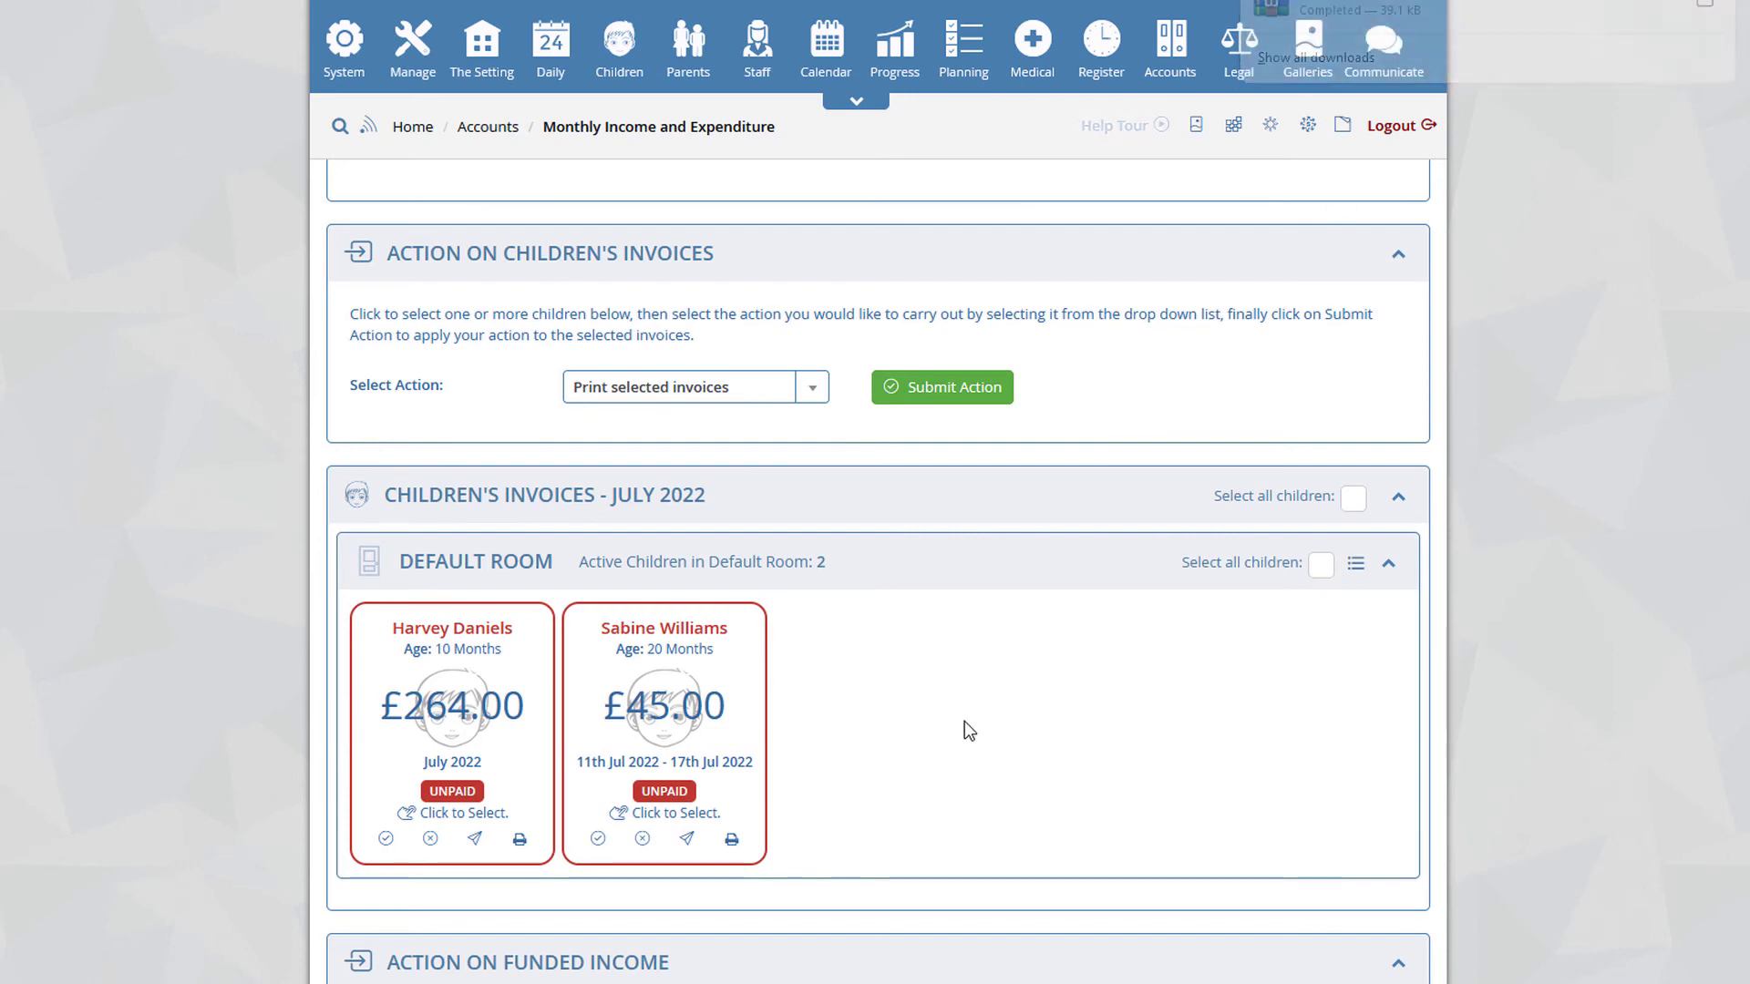
# - Select the 20-month-old child's July 2022 funded income, review the available actions, and deselect it without applying any
pyautogui.scroll(-9, 964, 722)
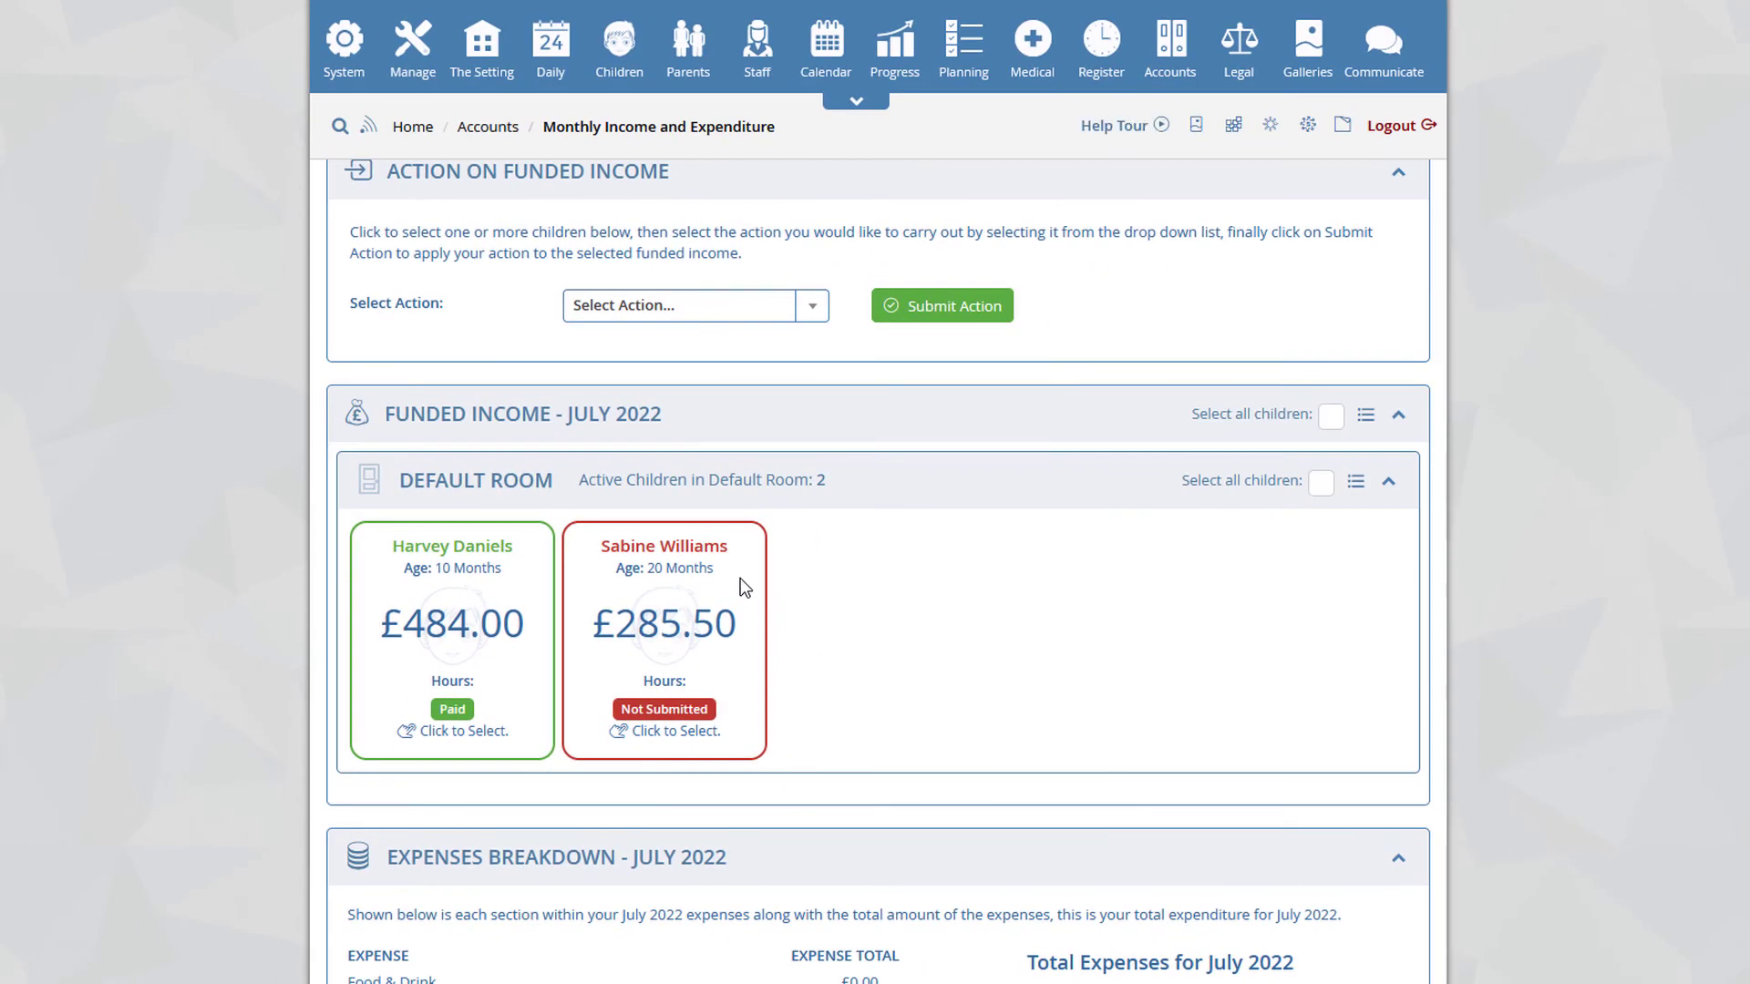
pyautogui.click(740, 578)
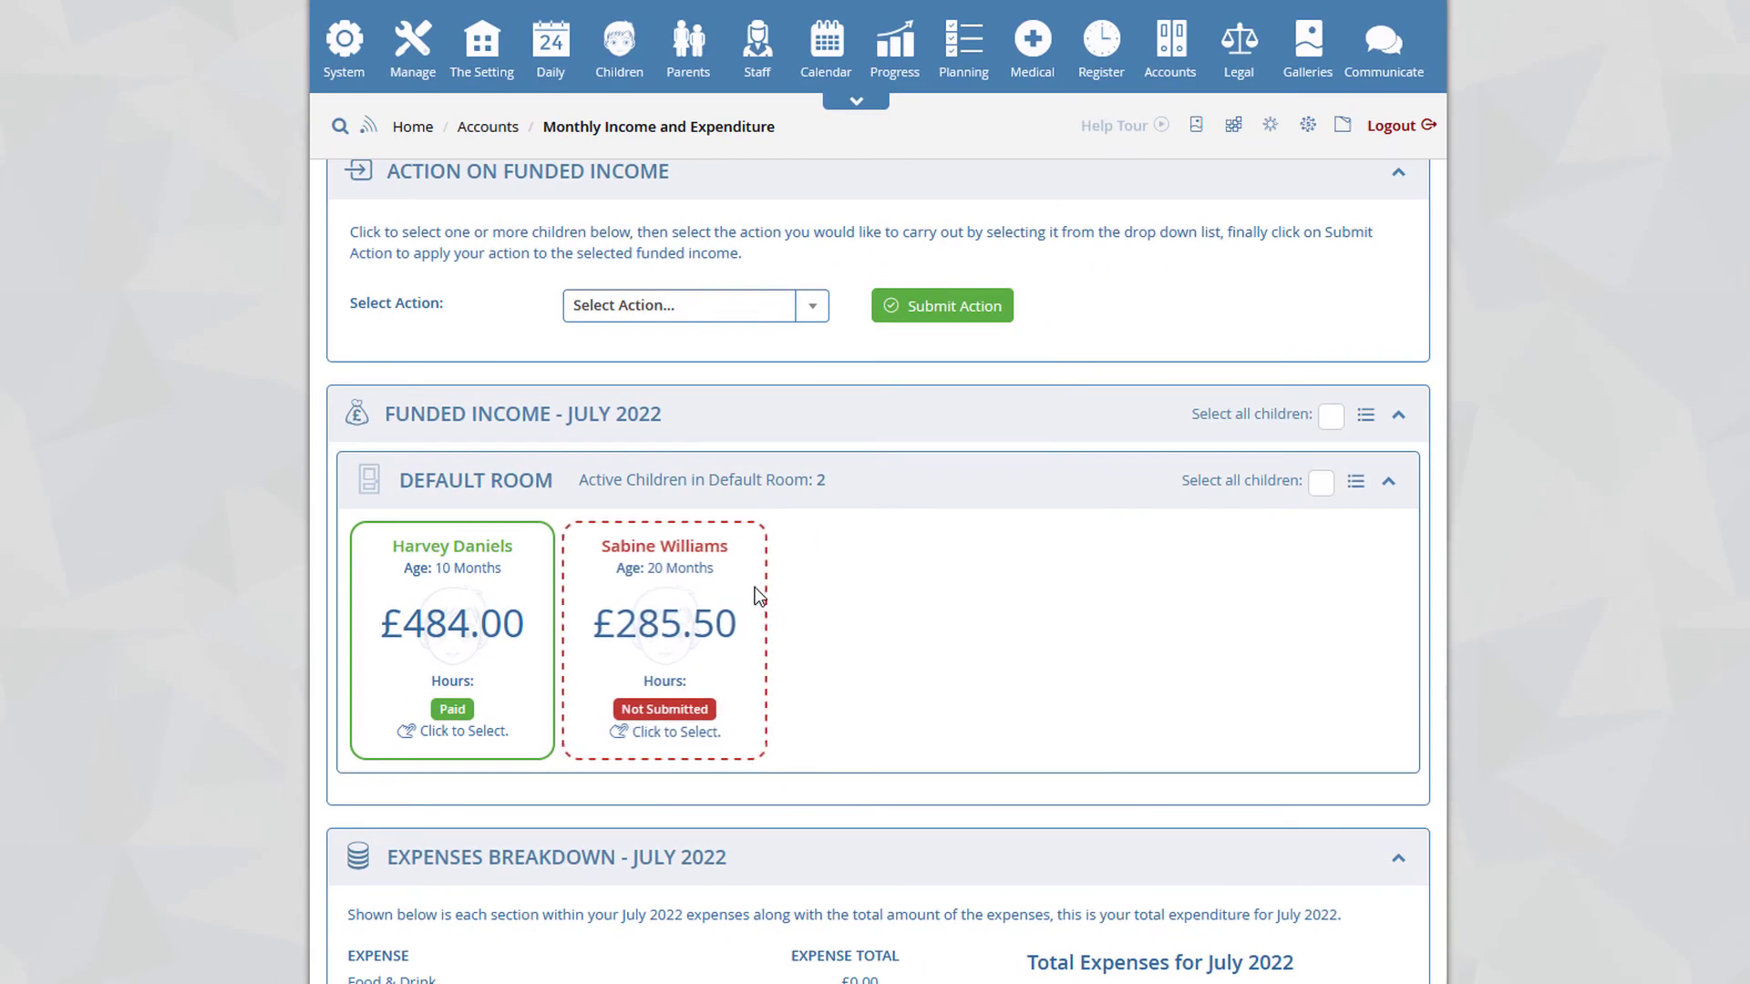
pyautogui.click(793, 307)
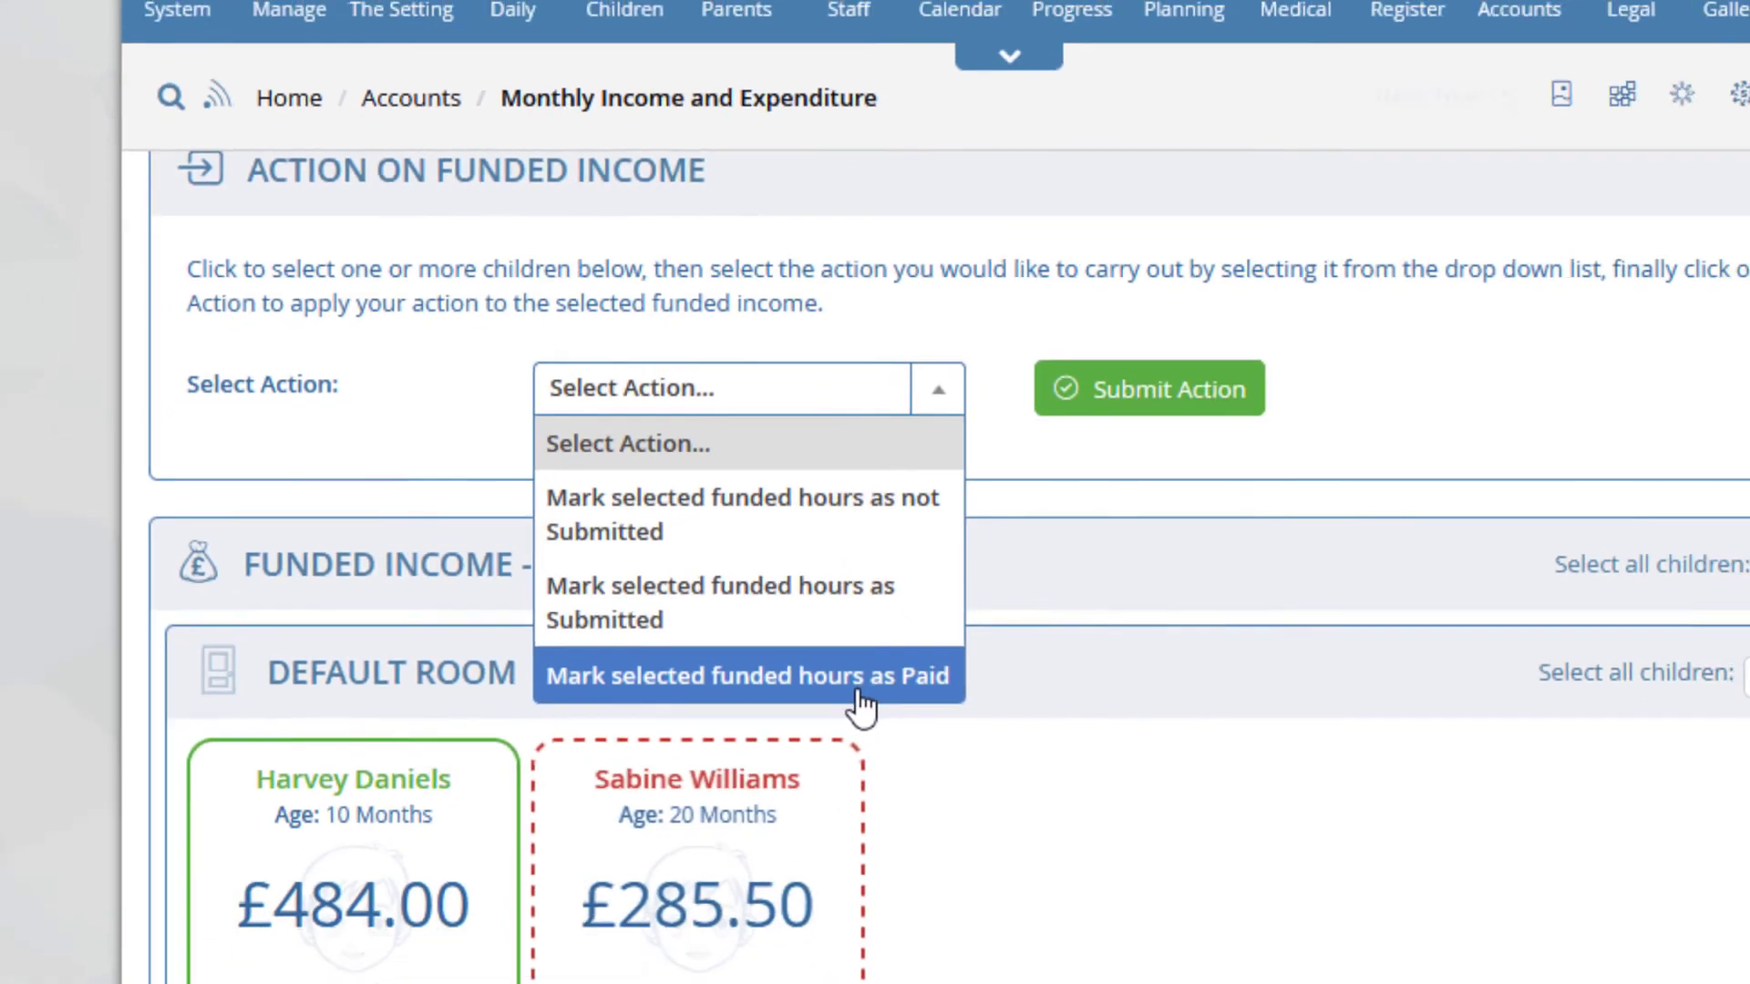
pyautogui.click(972, 839)
pyautogui.click(832, 902)
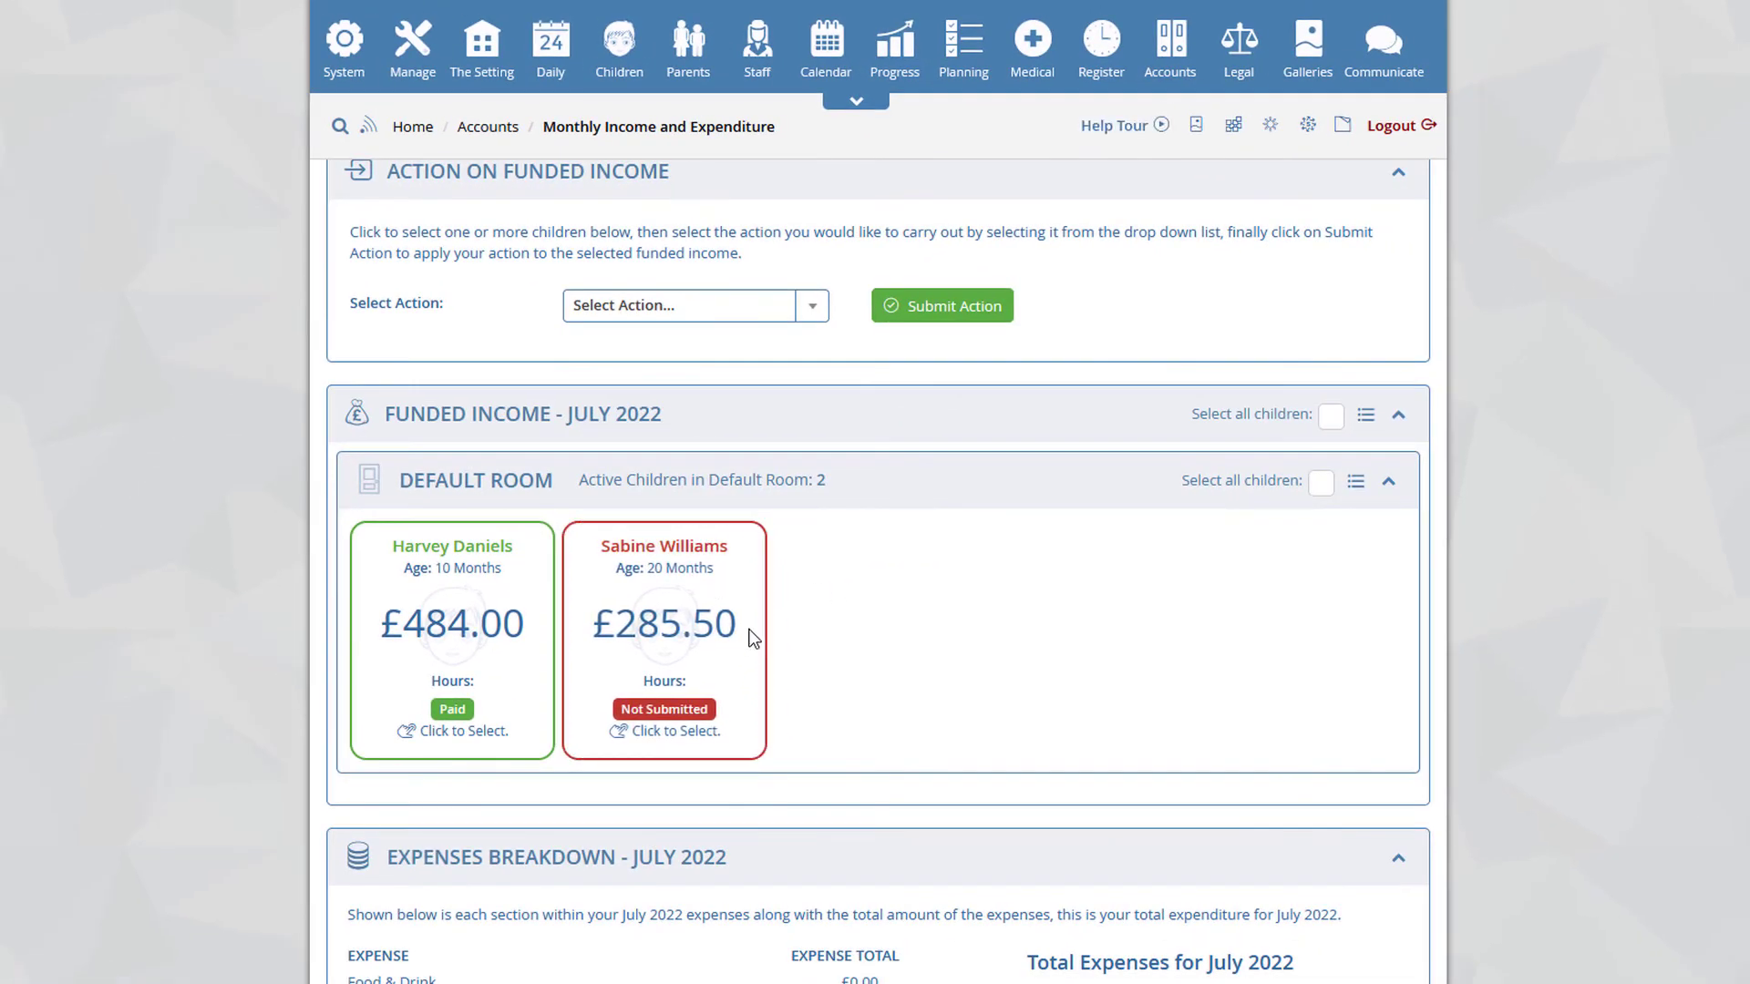
# - View the July 2022 expenses breakdown and open the Yearly Income and Expenditure page
pyautogui.scroll(-3, 1020, 508)
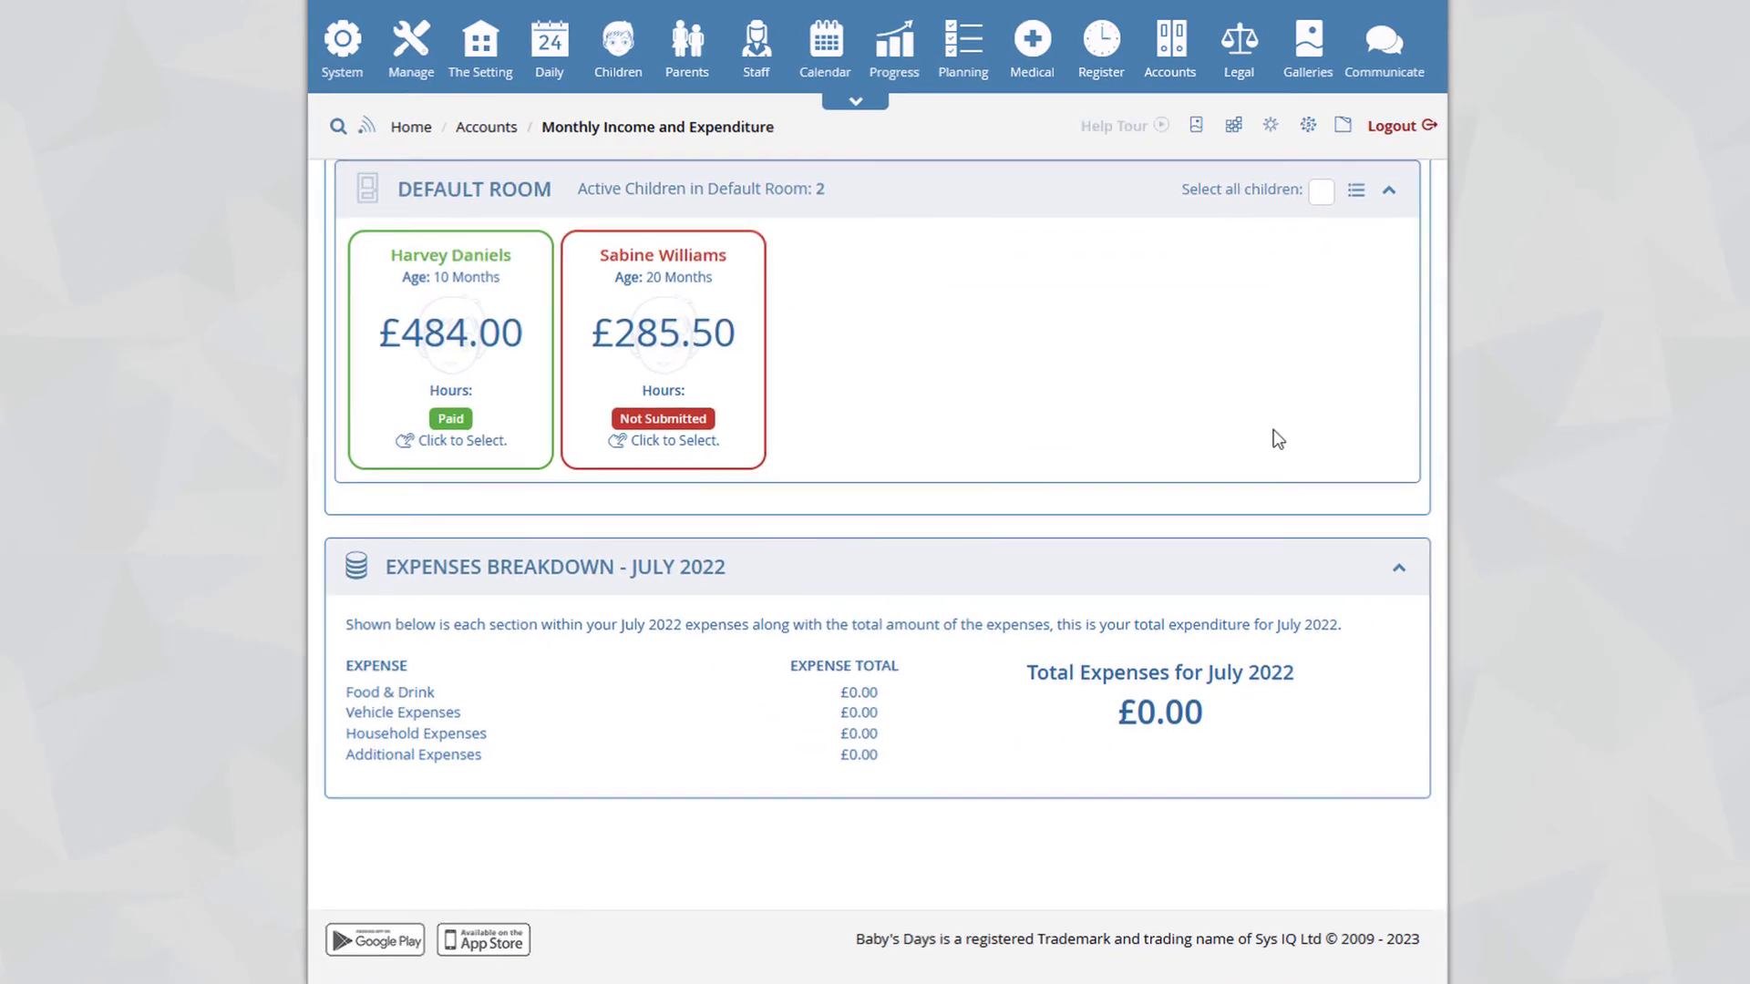
pyautogui.click(1170, 45)
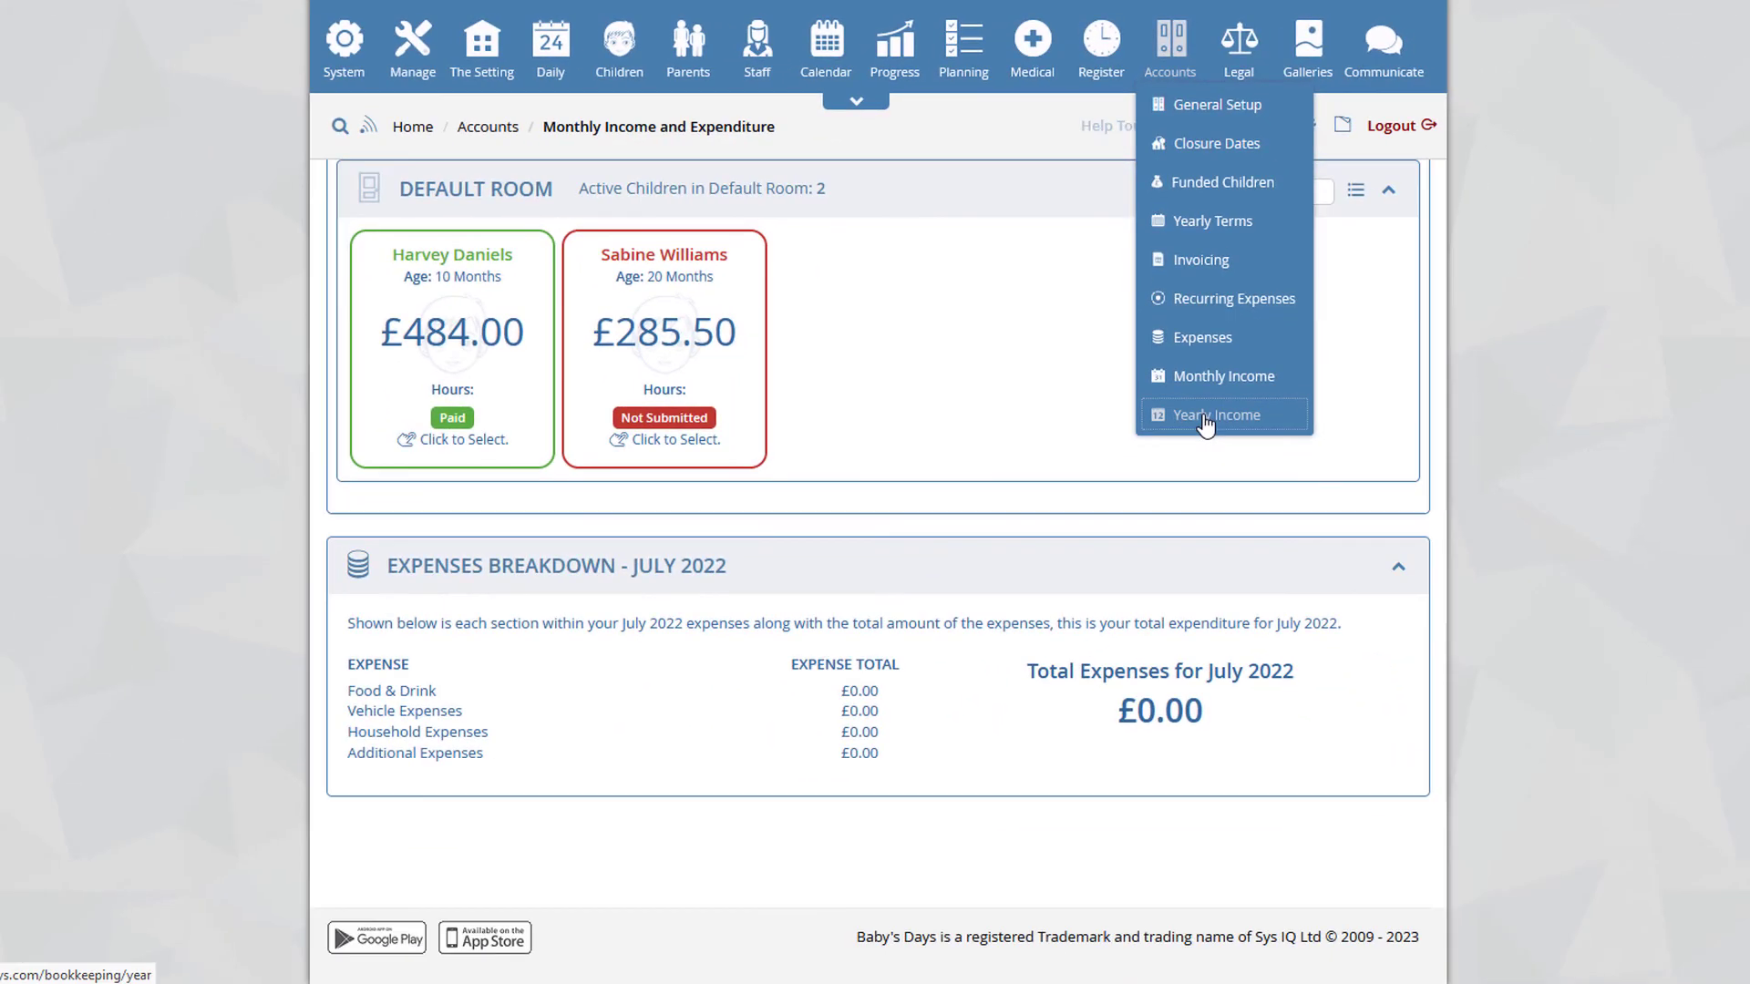
pyautogui.click(1260, 843)
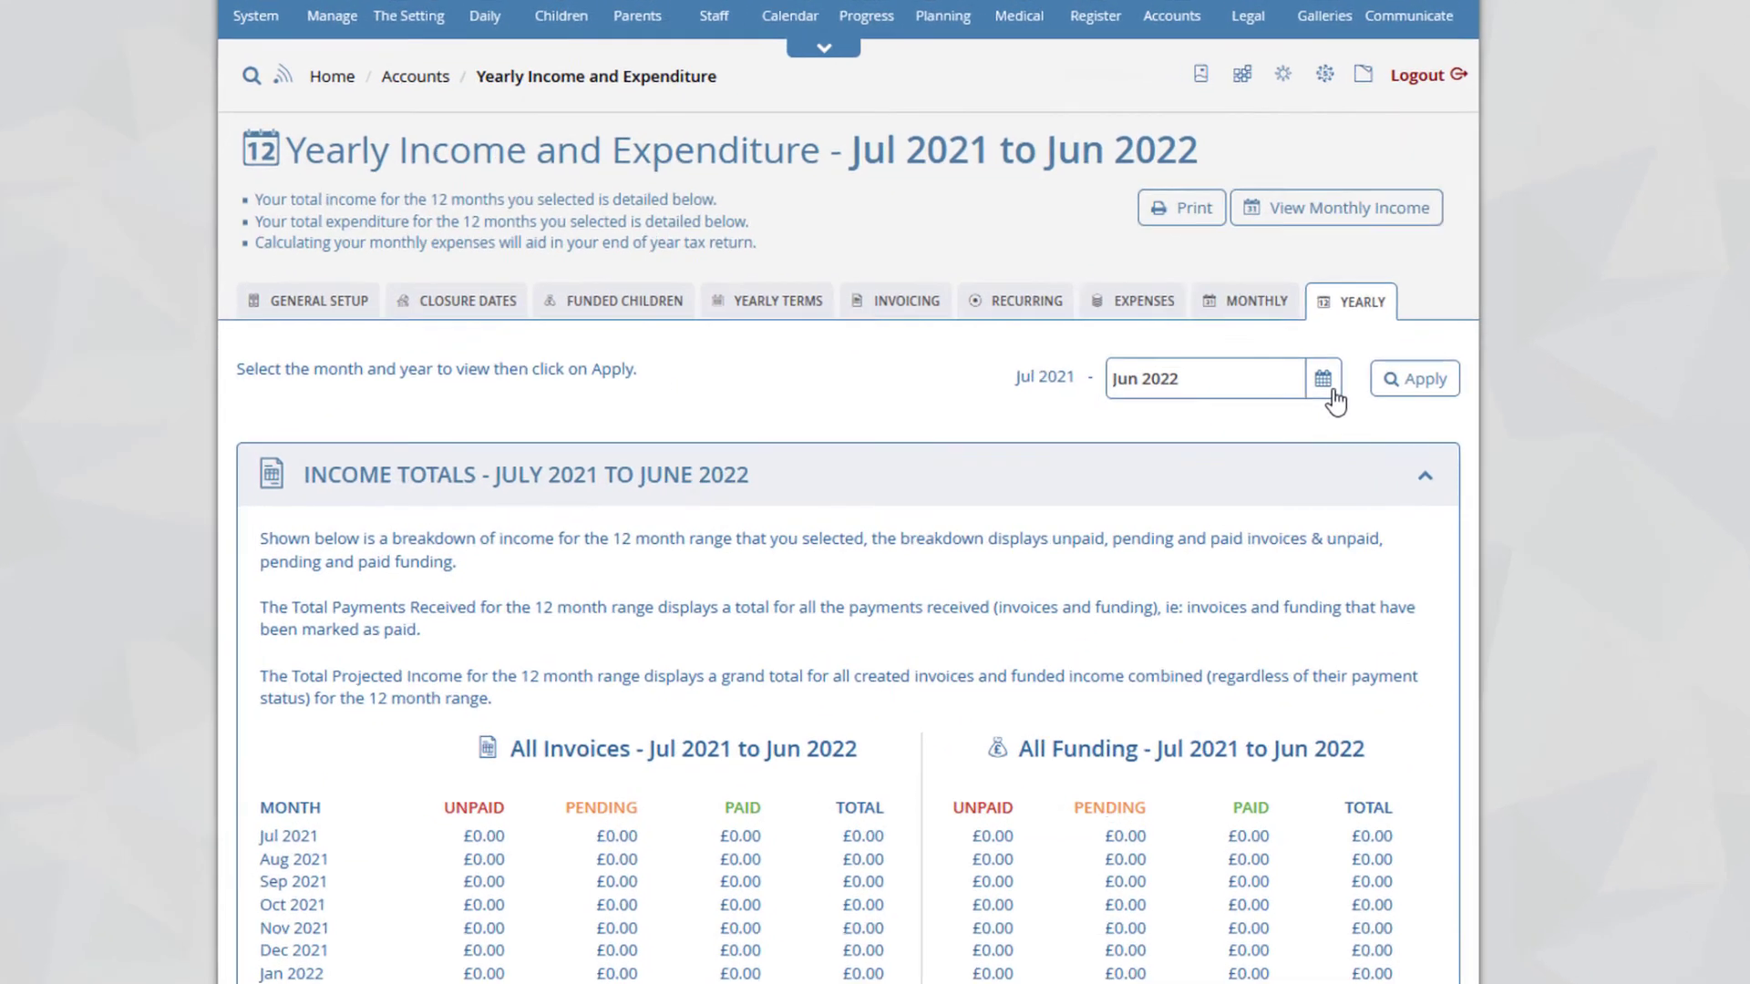
# - Set the yearly report to end in July 2022, apply it, and review the invoice, funding and wear and tear totals
pyautogui.click(1306, 399)
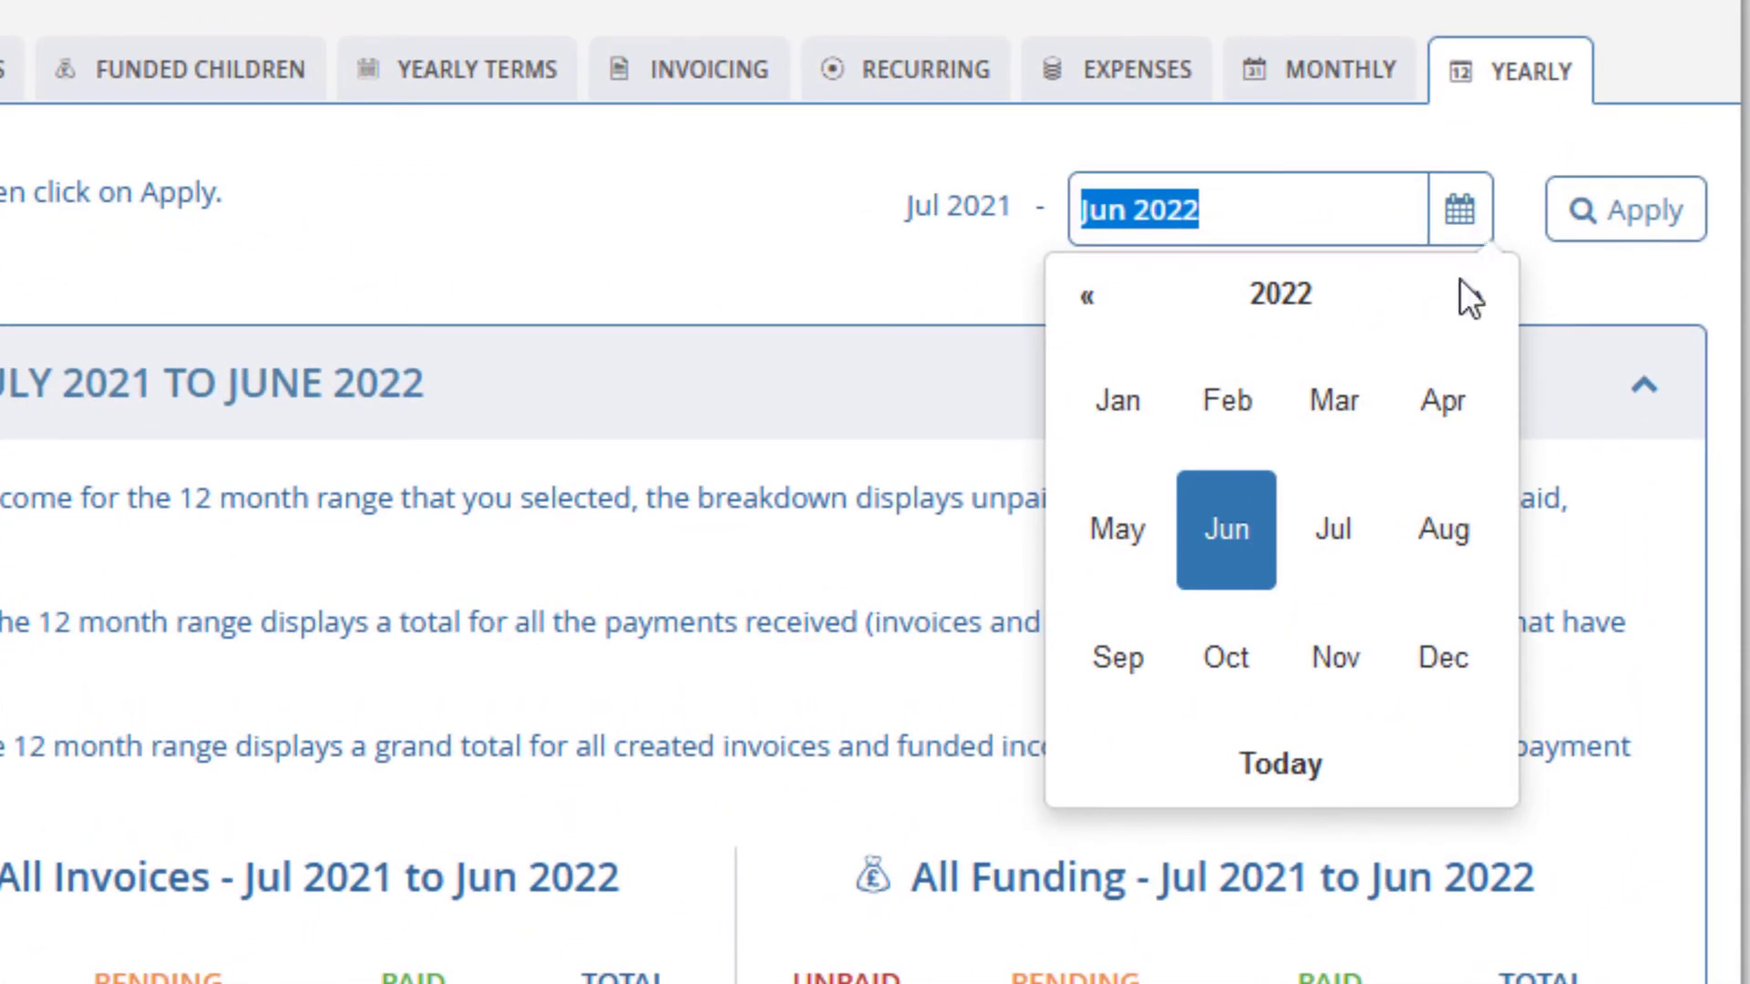
pyautogui.click(1339, 545)
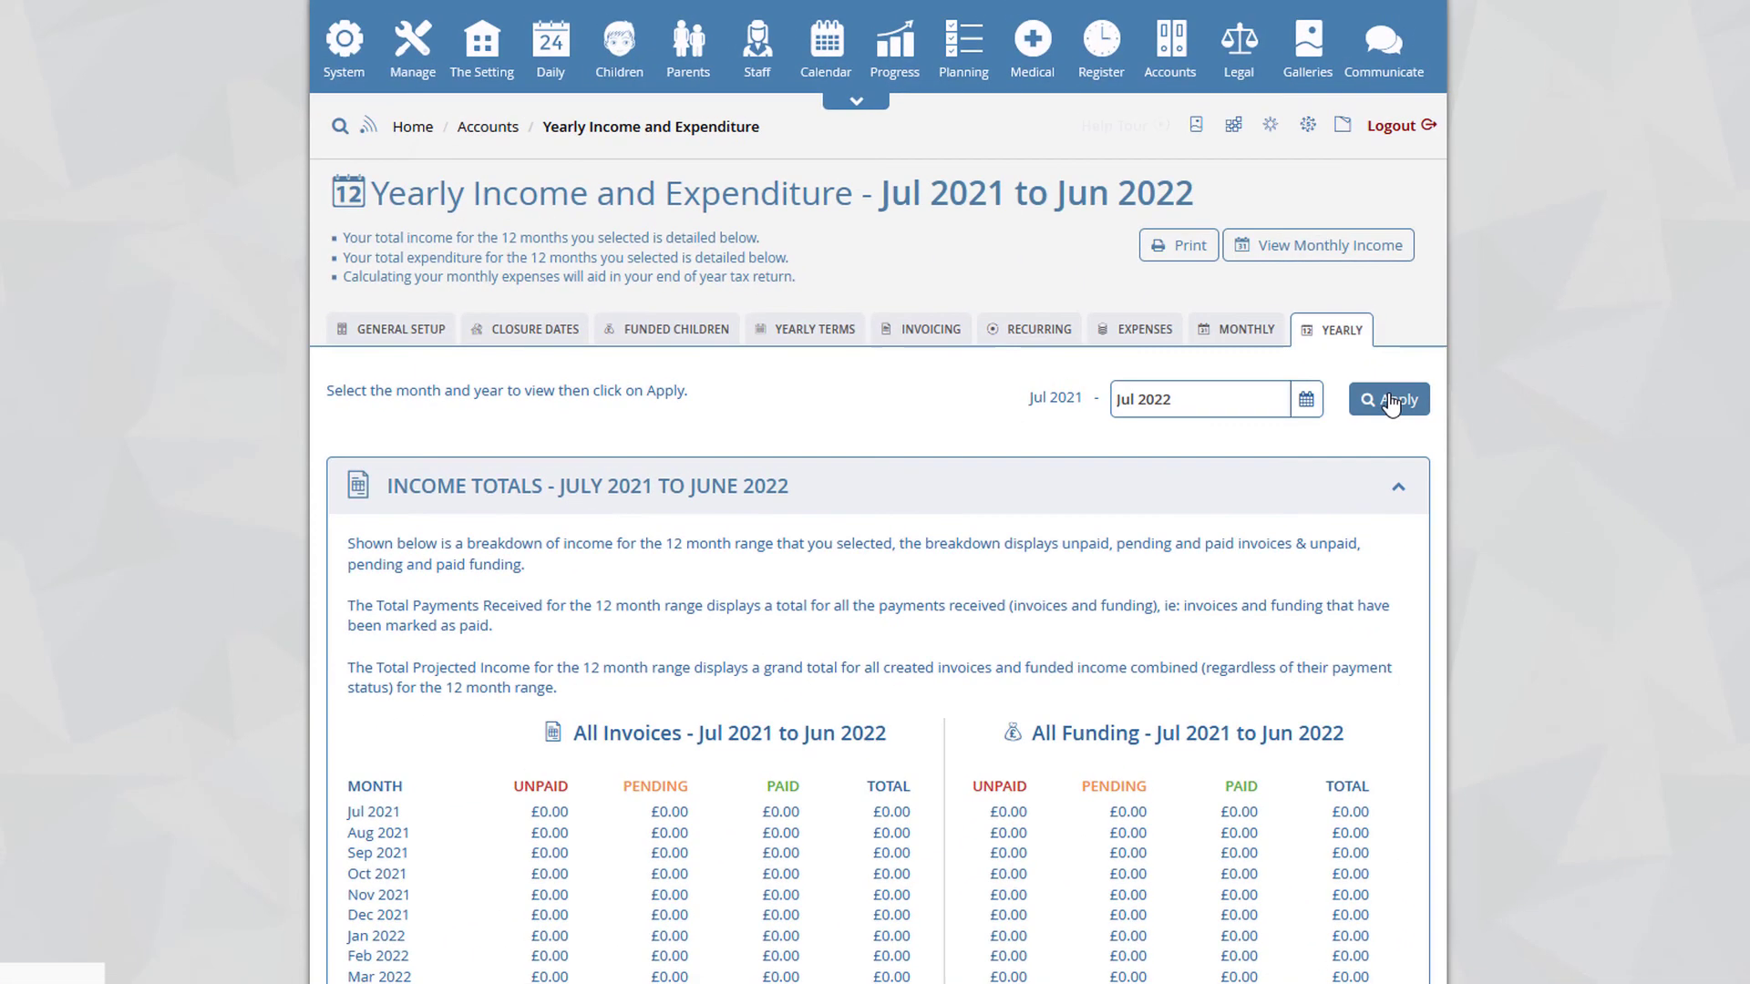
pyautogui.click(1625, 209)
pyautogui.scroll(-4, 986, 569)
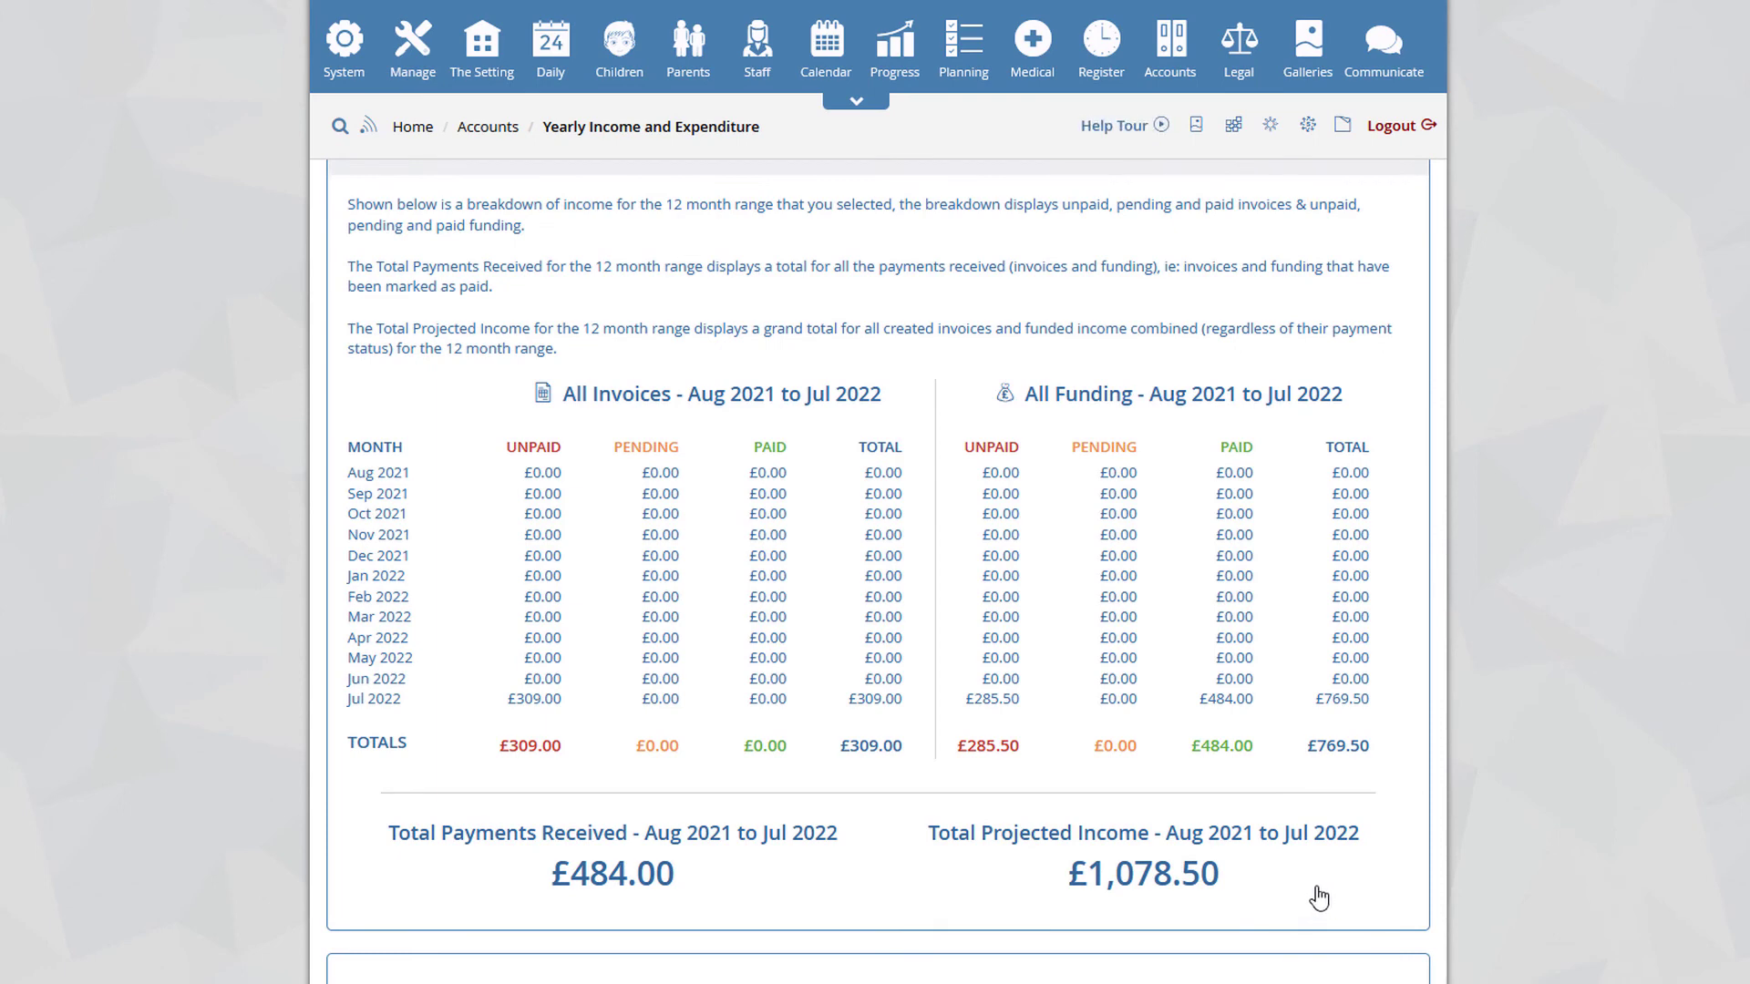
pyautogui.moveTo(1317, 746); pyautogui.dragTo(1363, 753)
pyautogui.moveTo(850, 749); pyautogui.dragTo(893, 745)
pyautogui.click(1152, 922)
pyautogui.scroll(-6, 1148, 906)
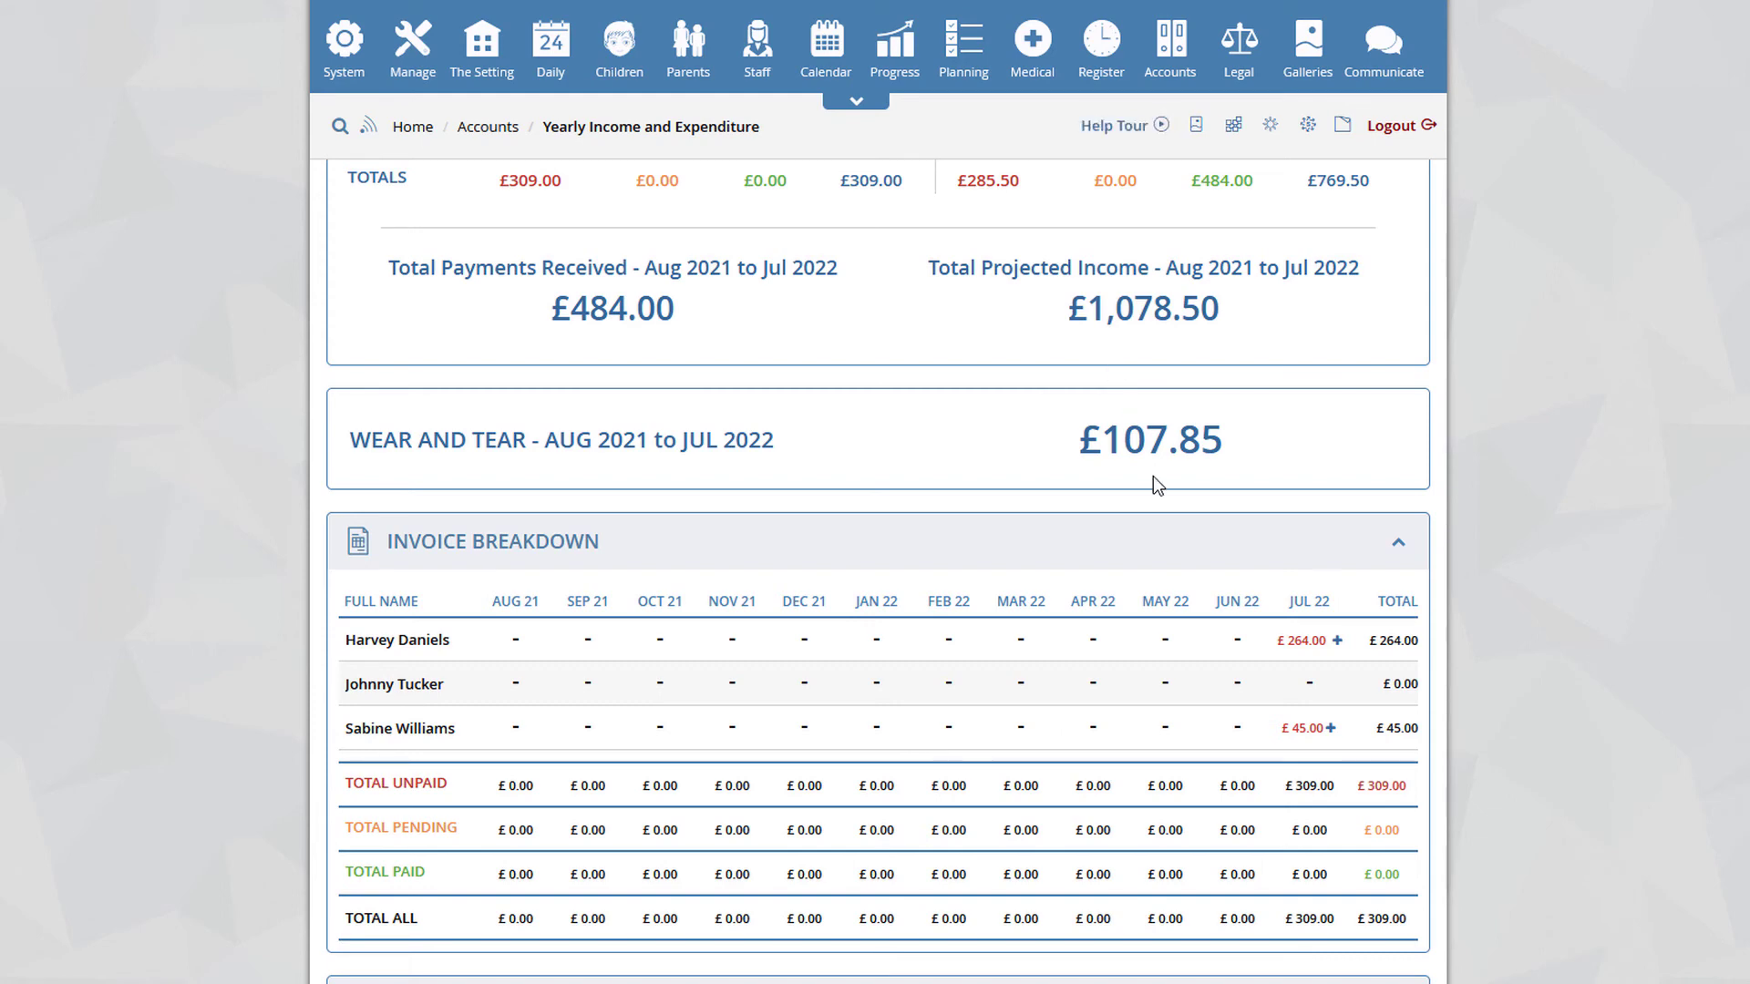
# - Mark the £264.00 July 2022 invoice as paid in the yearly invoice breakdown
pyautogui.scroll(-2, 1152, 475)
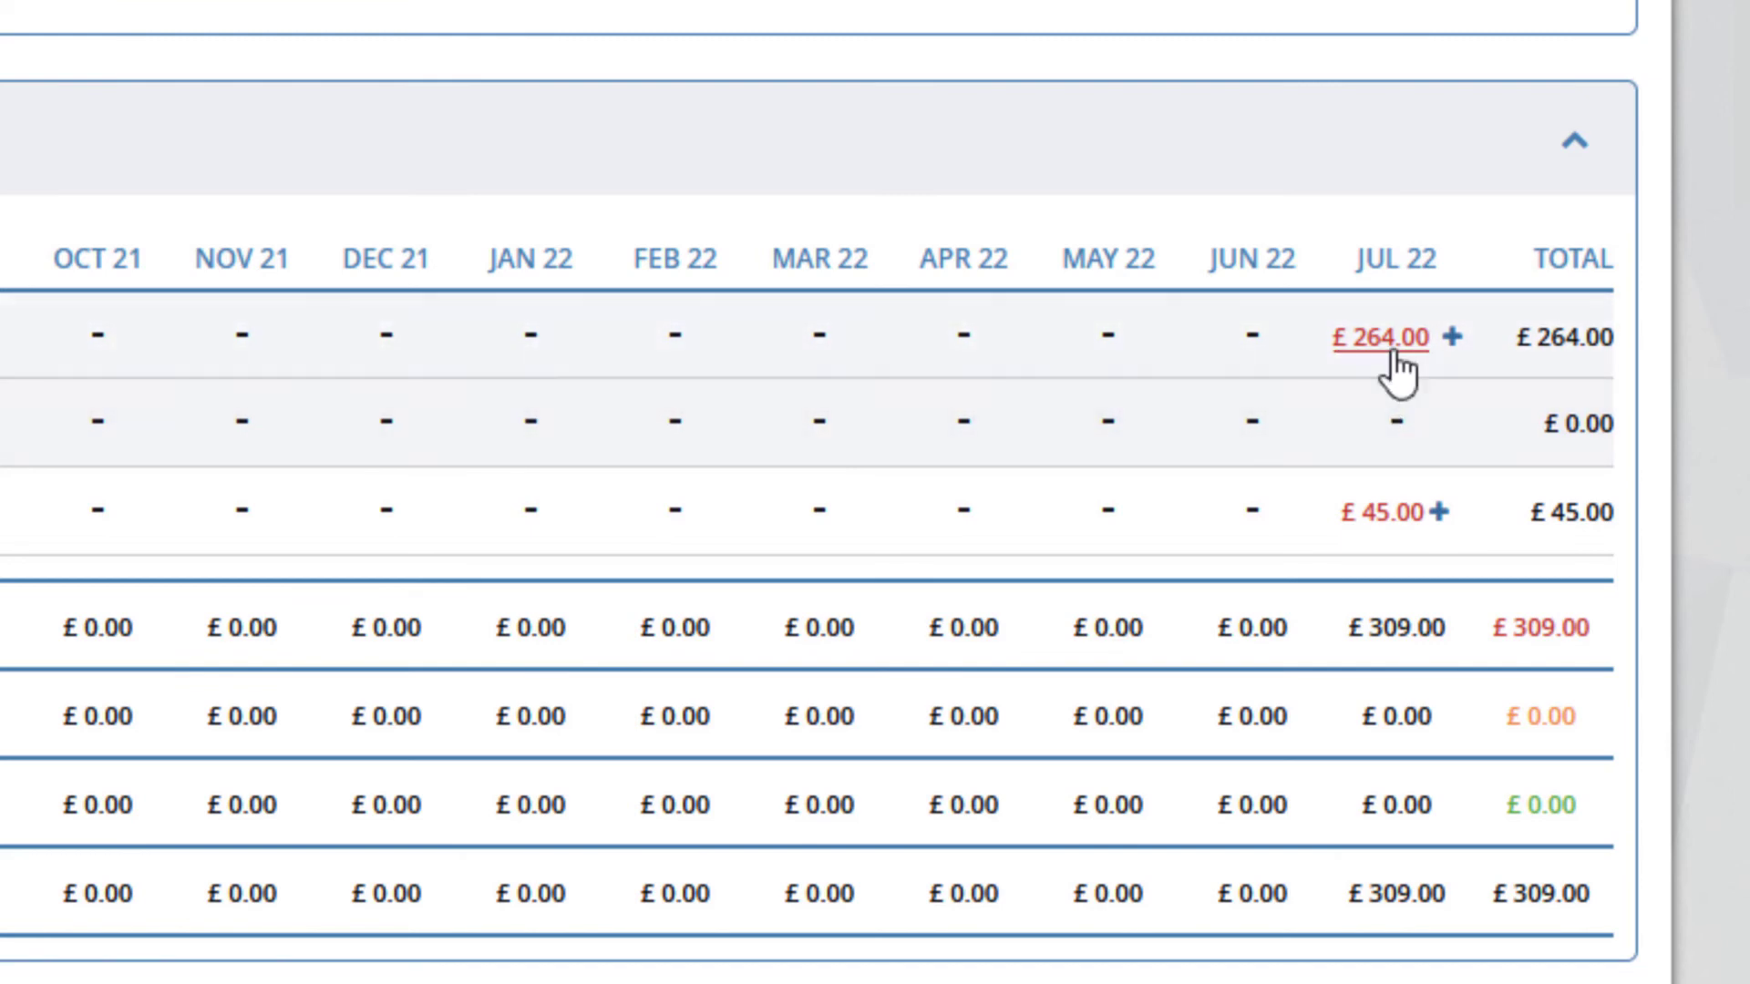
pyautogui.click(1383, 339)
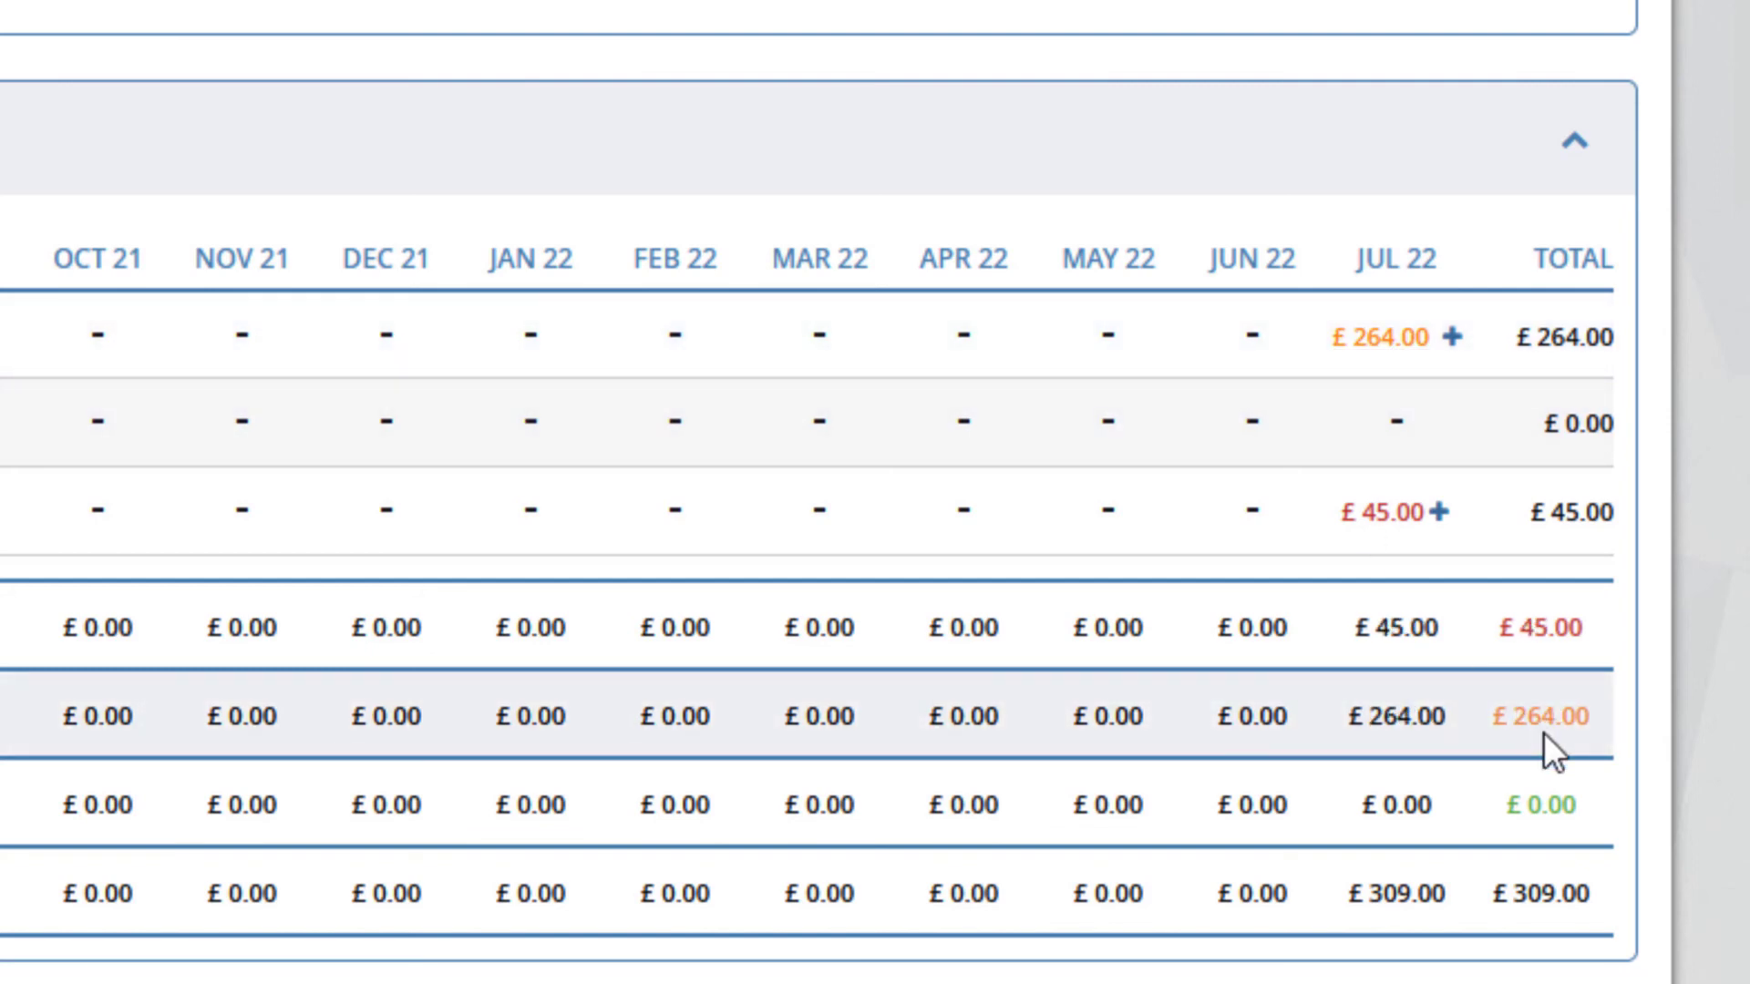
pyautogui.click(1387, 350)
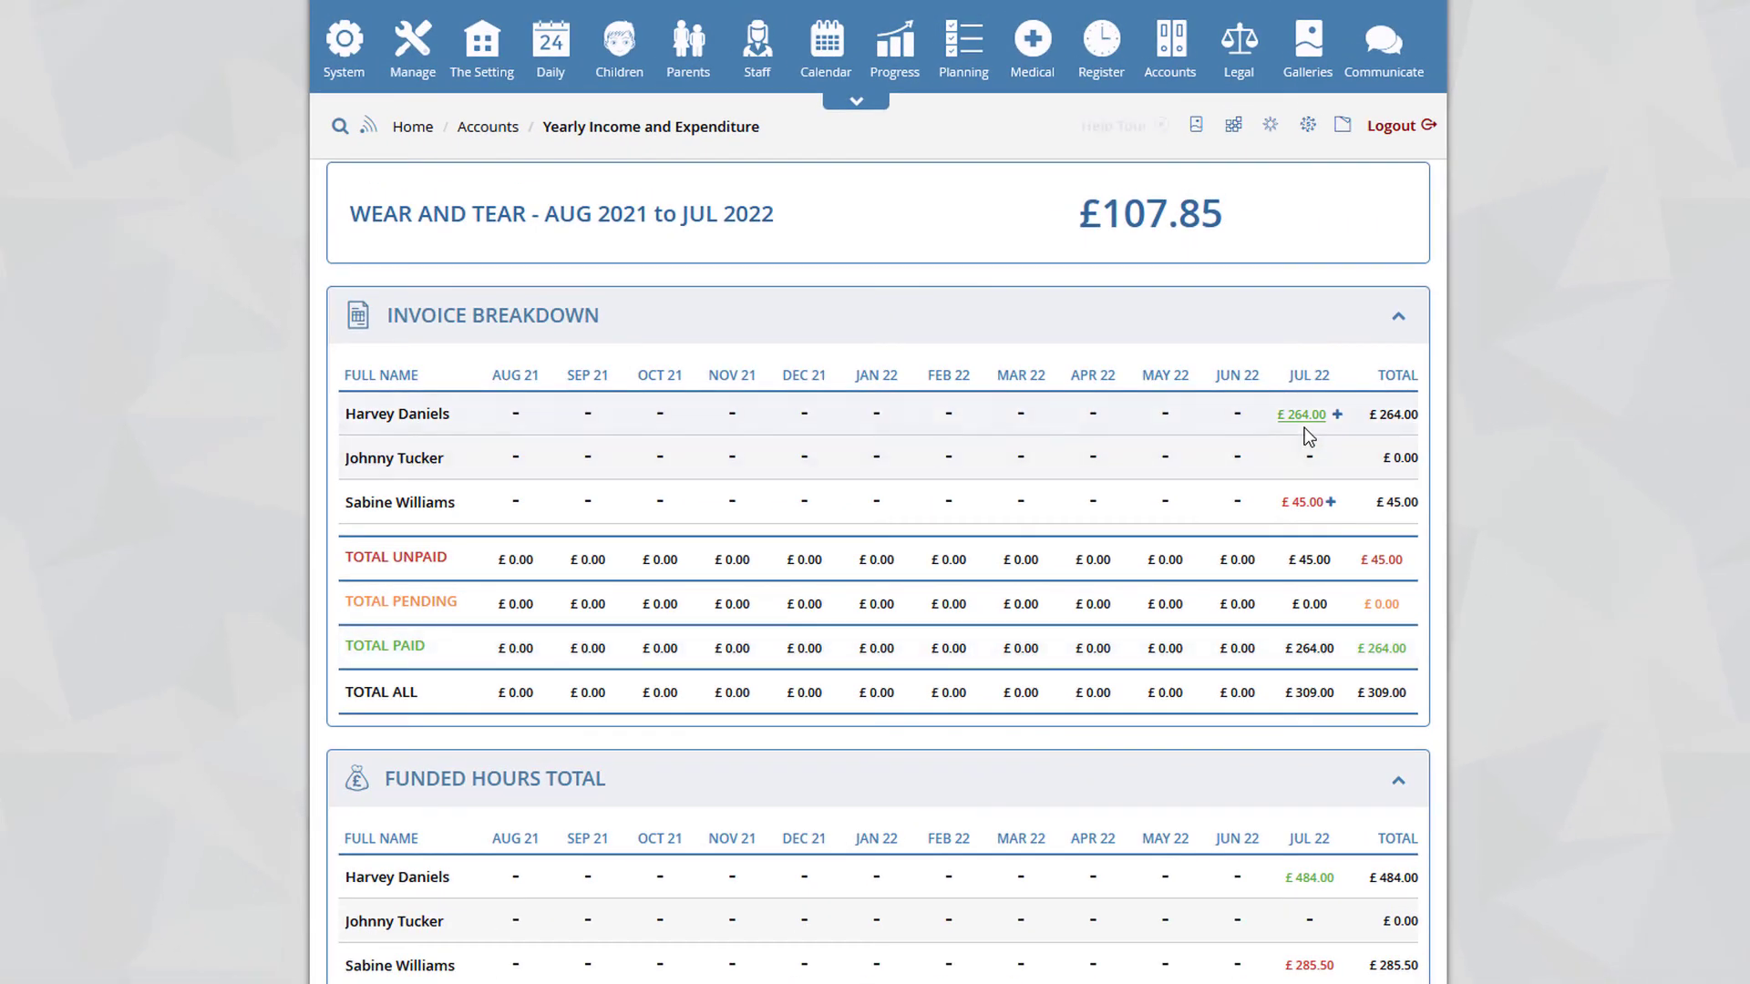
# - Mark the £285.50 July 2022 funded hours as paid and view the expenses totals below
pyautogui.scroll(-5, 1098, 492)
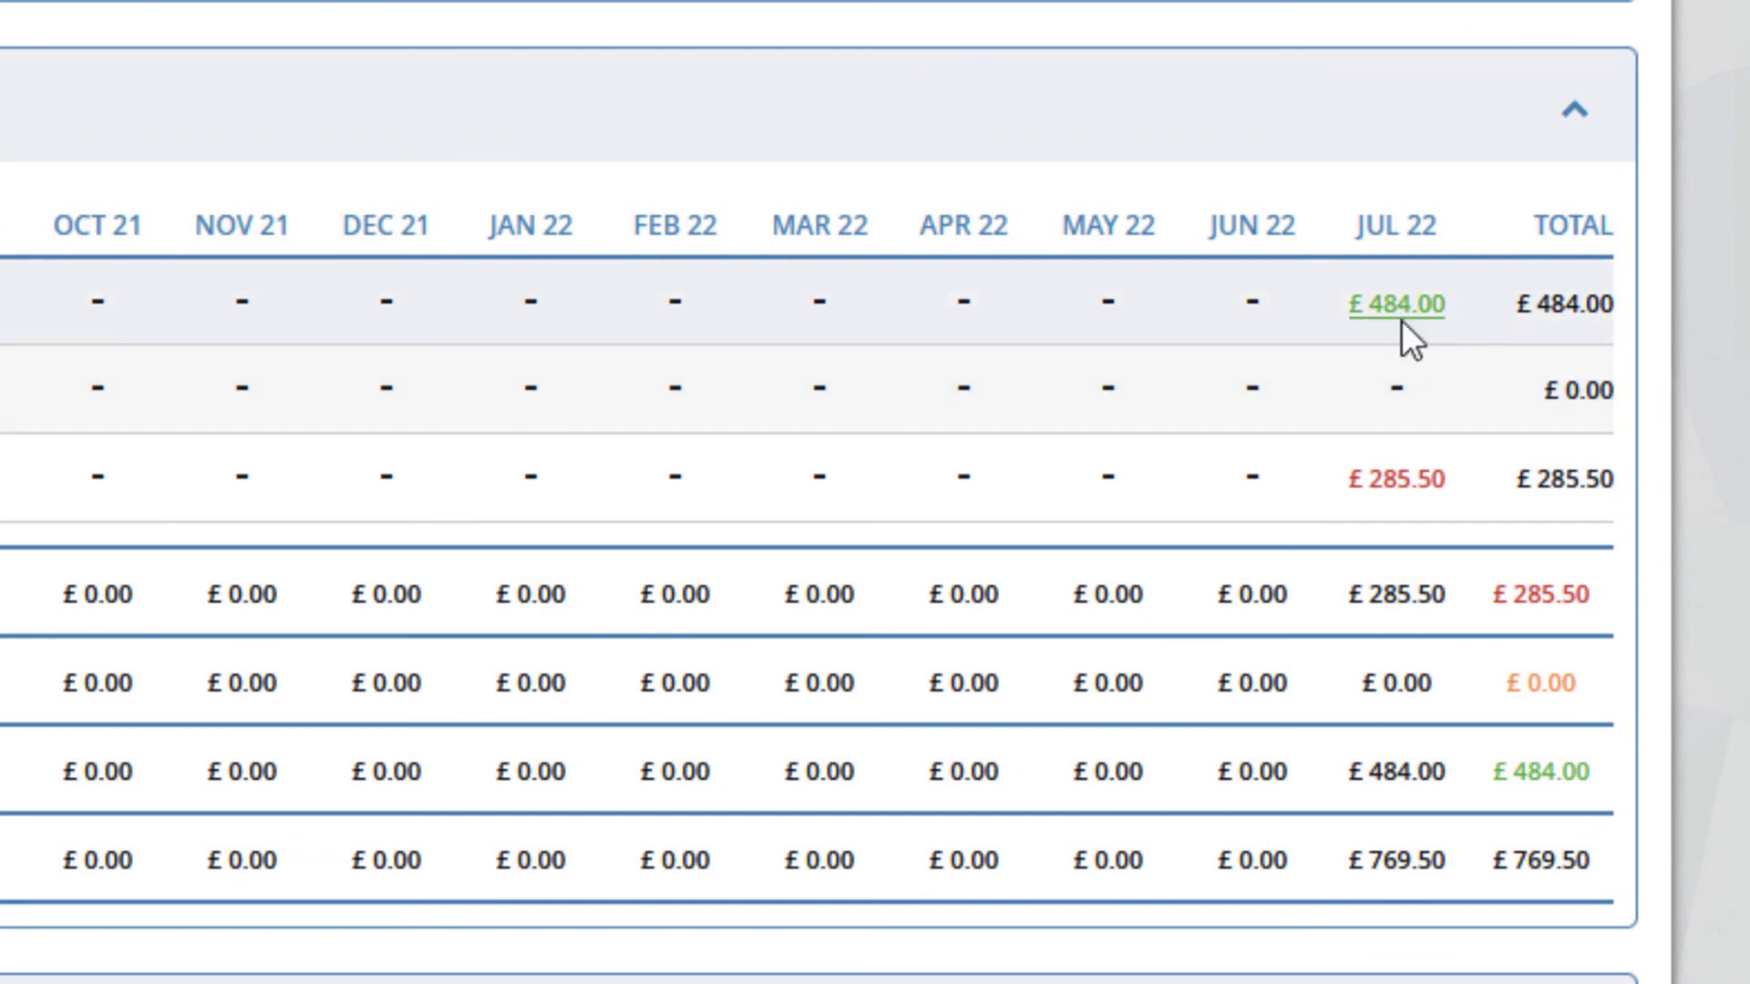
pyautogui.click(1399, 481)
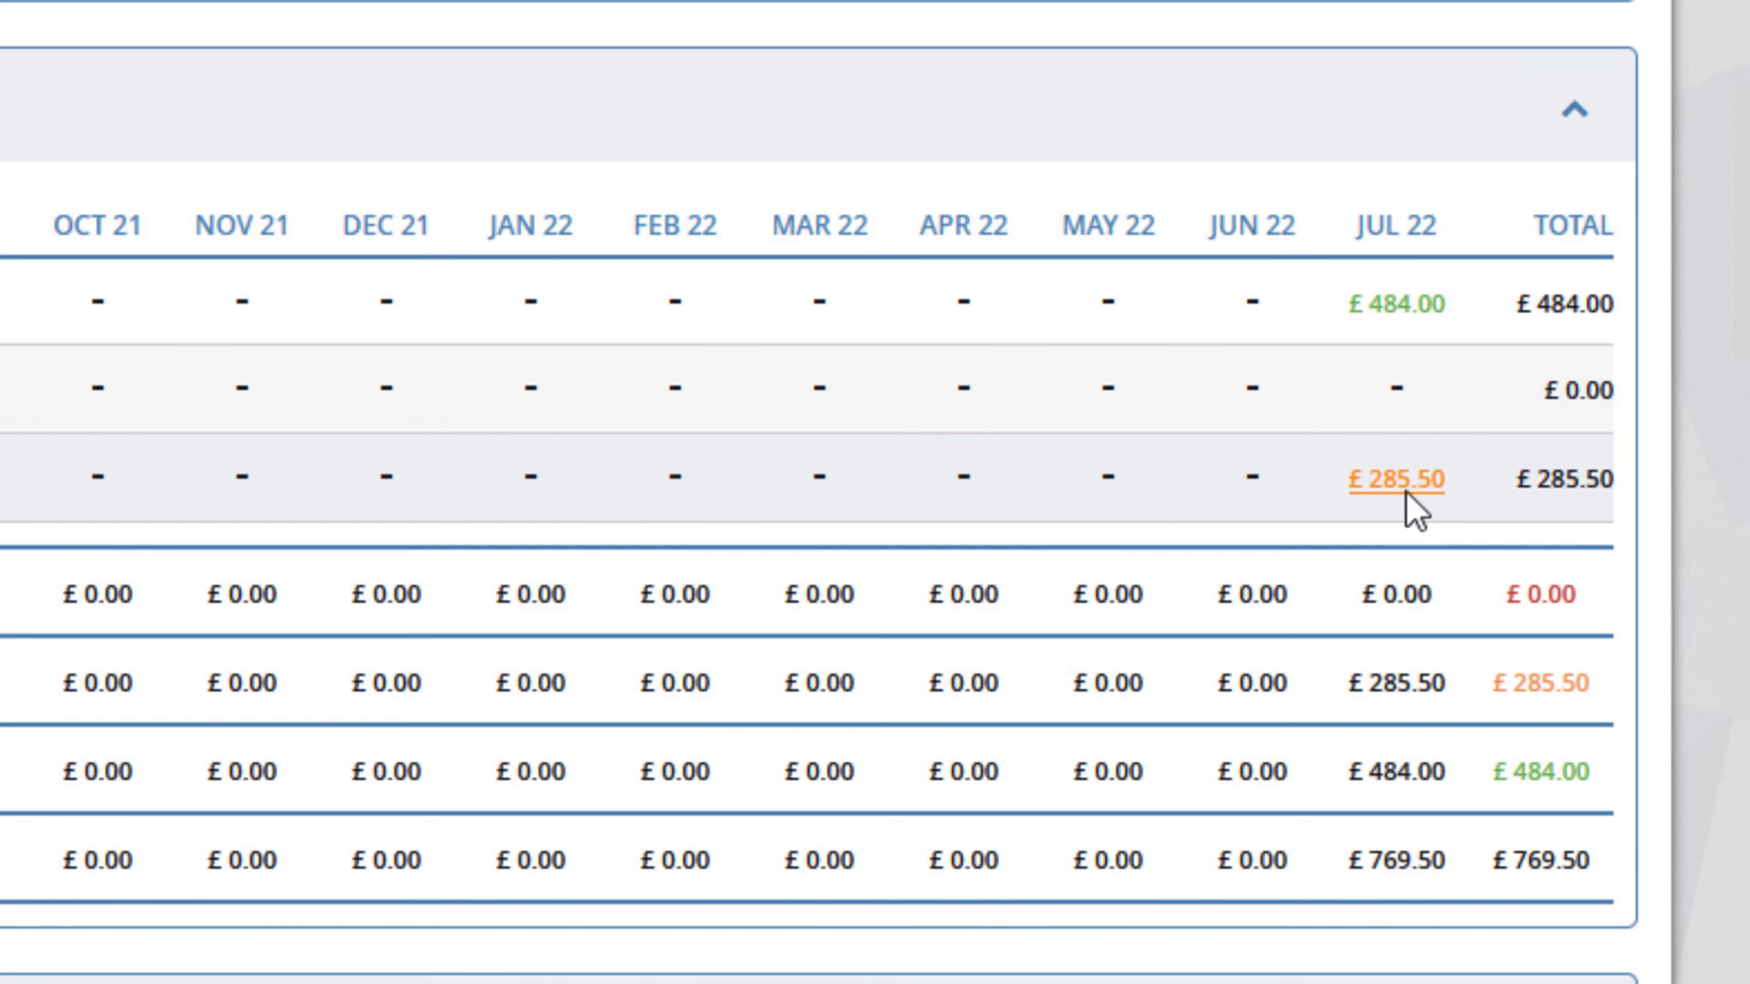
pyautogui.click(1403, 484)
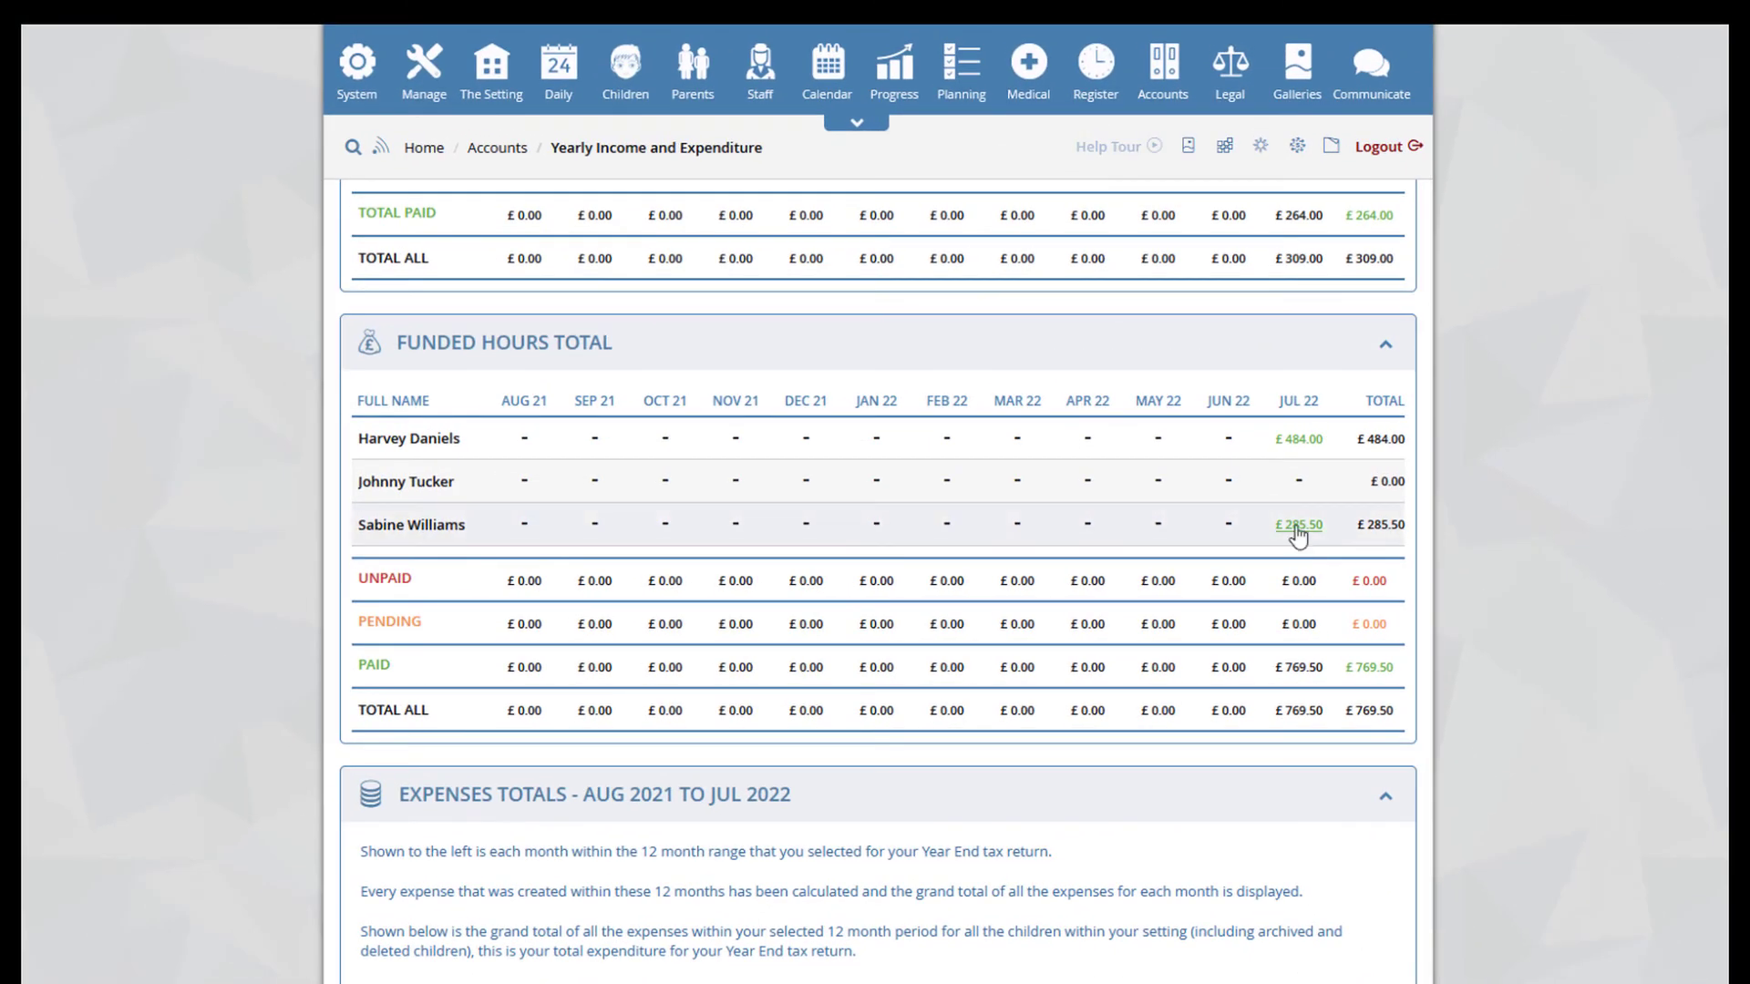
pyautogui.click(1298, 527)
pyautogui.scroll(-5, 1183, 638)
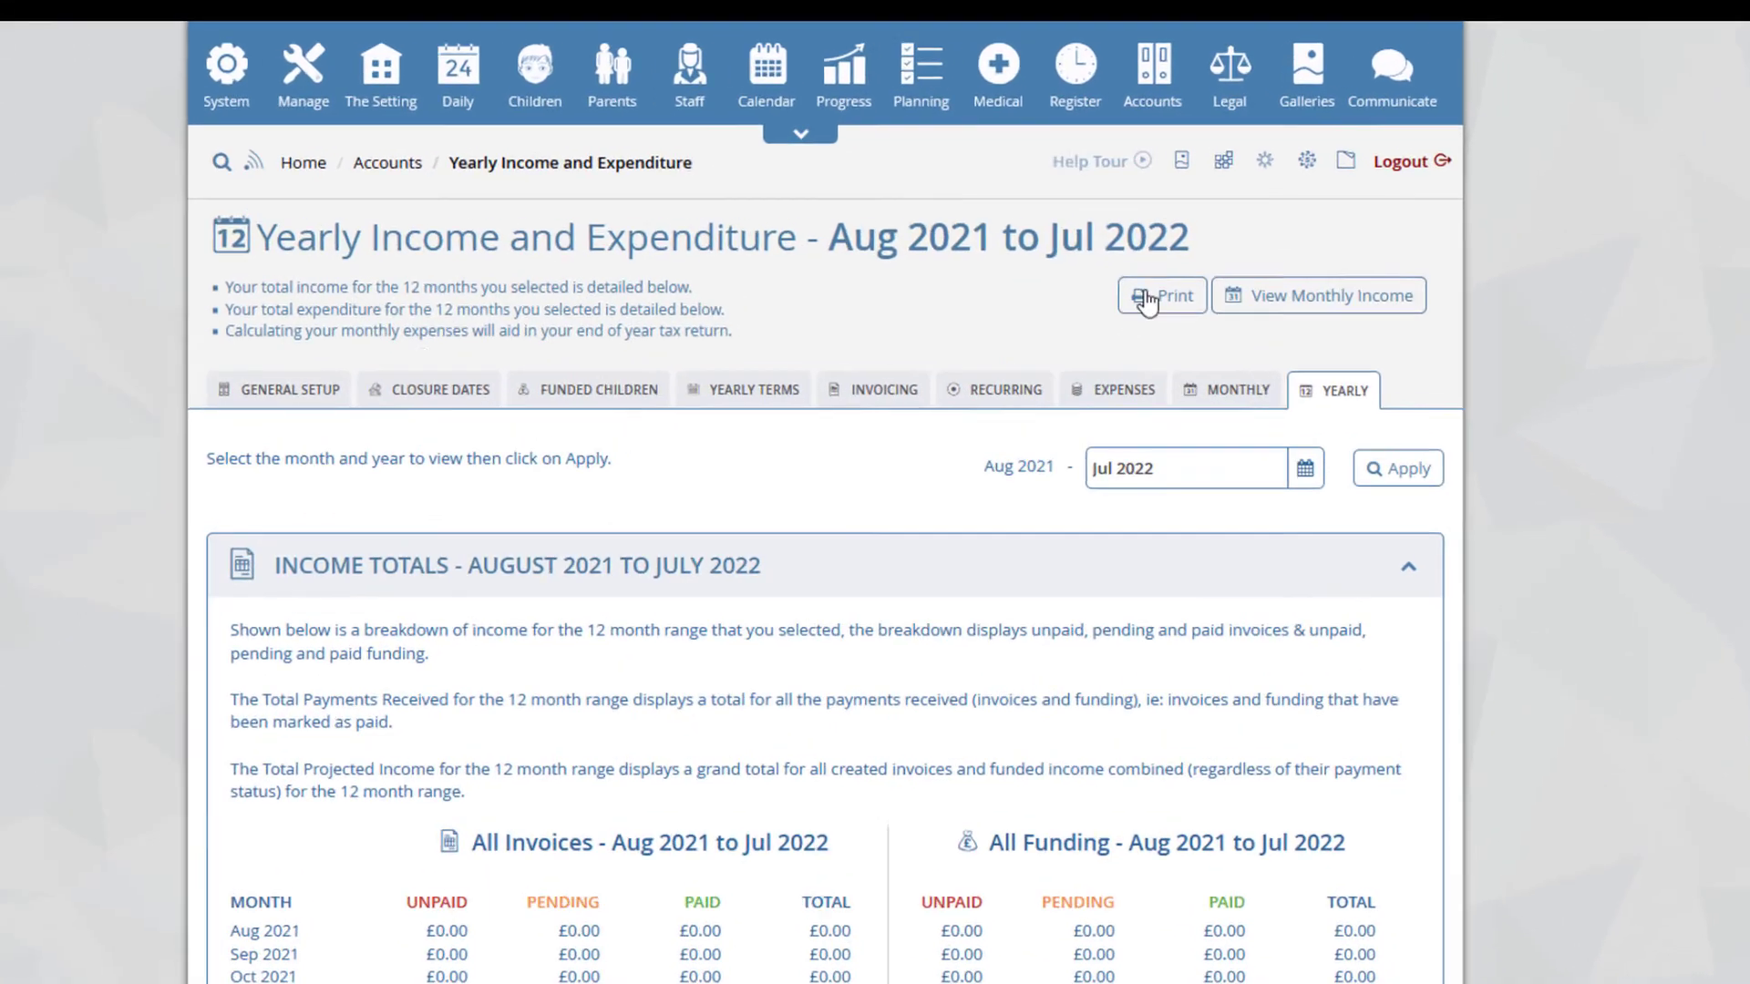
# - Open the Expenses Overview for 2022 and start creating the July expenses
pyautogui.moveTo(1162, 79)
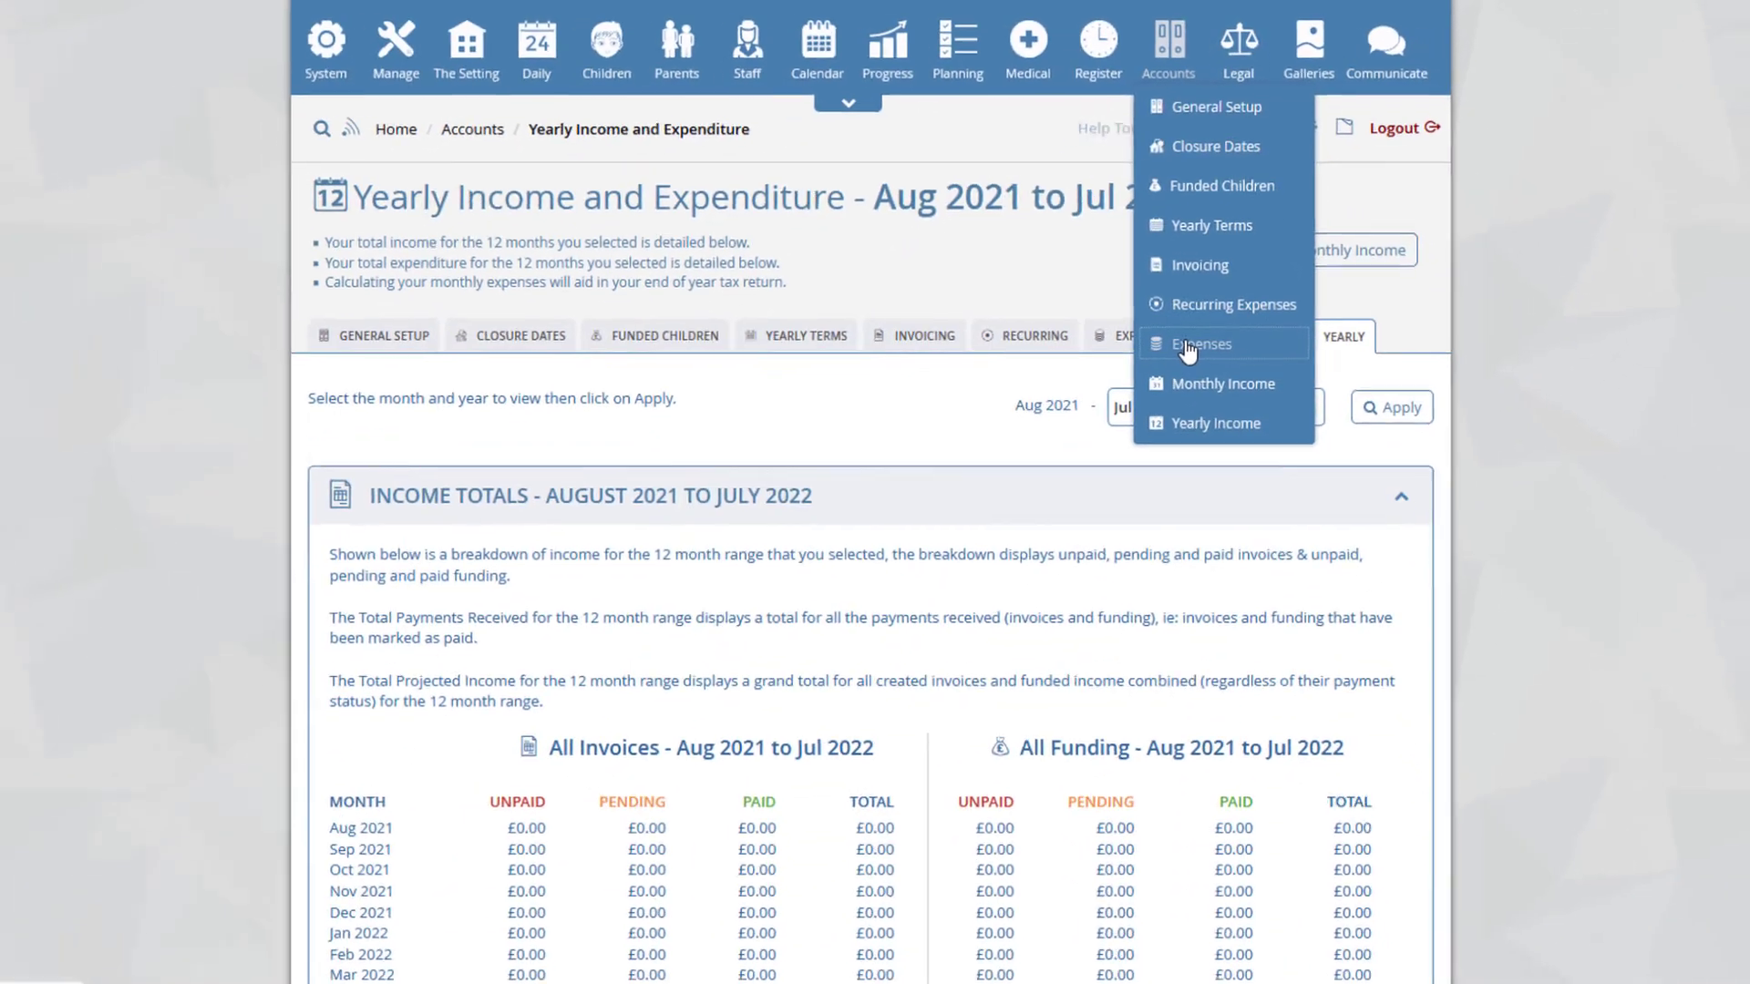
pyautogui.click(1150, 570)
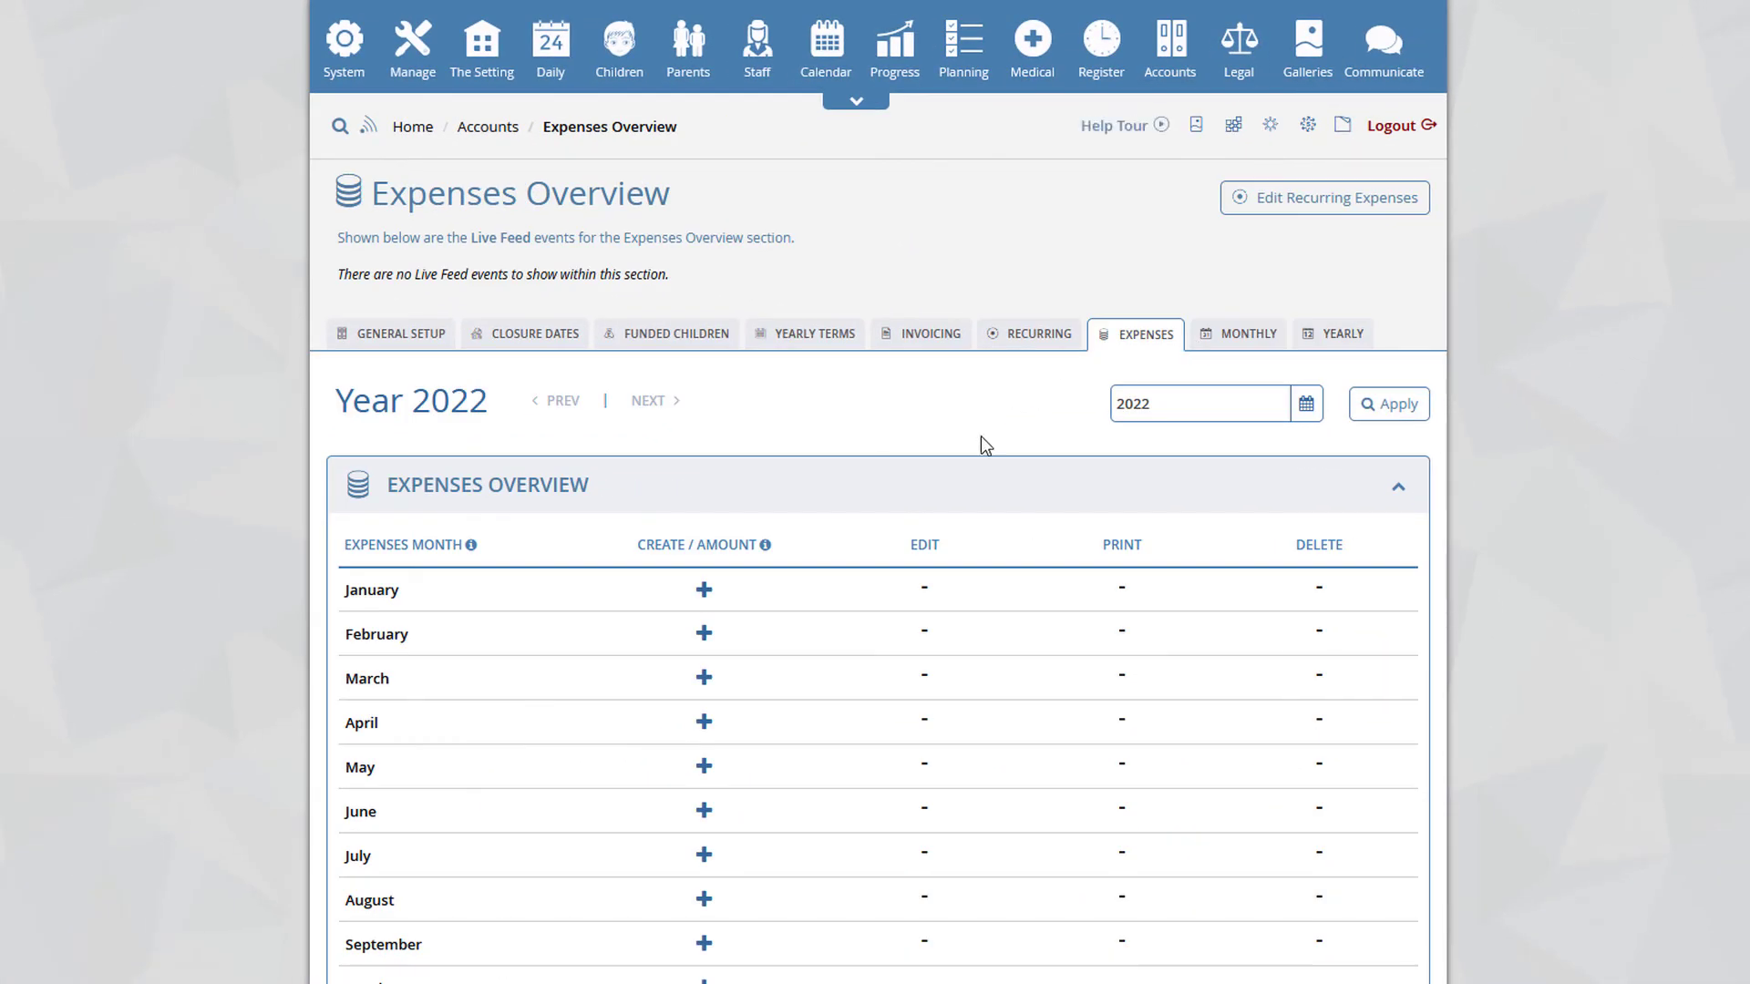
pyautogui.scroll(-1, 825, 612)
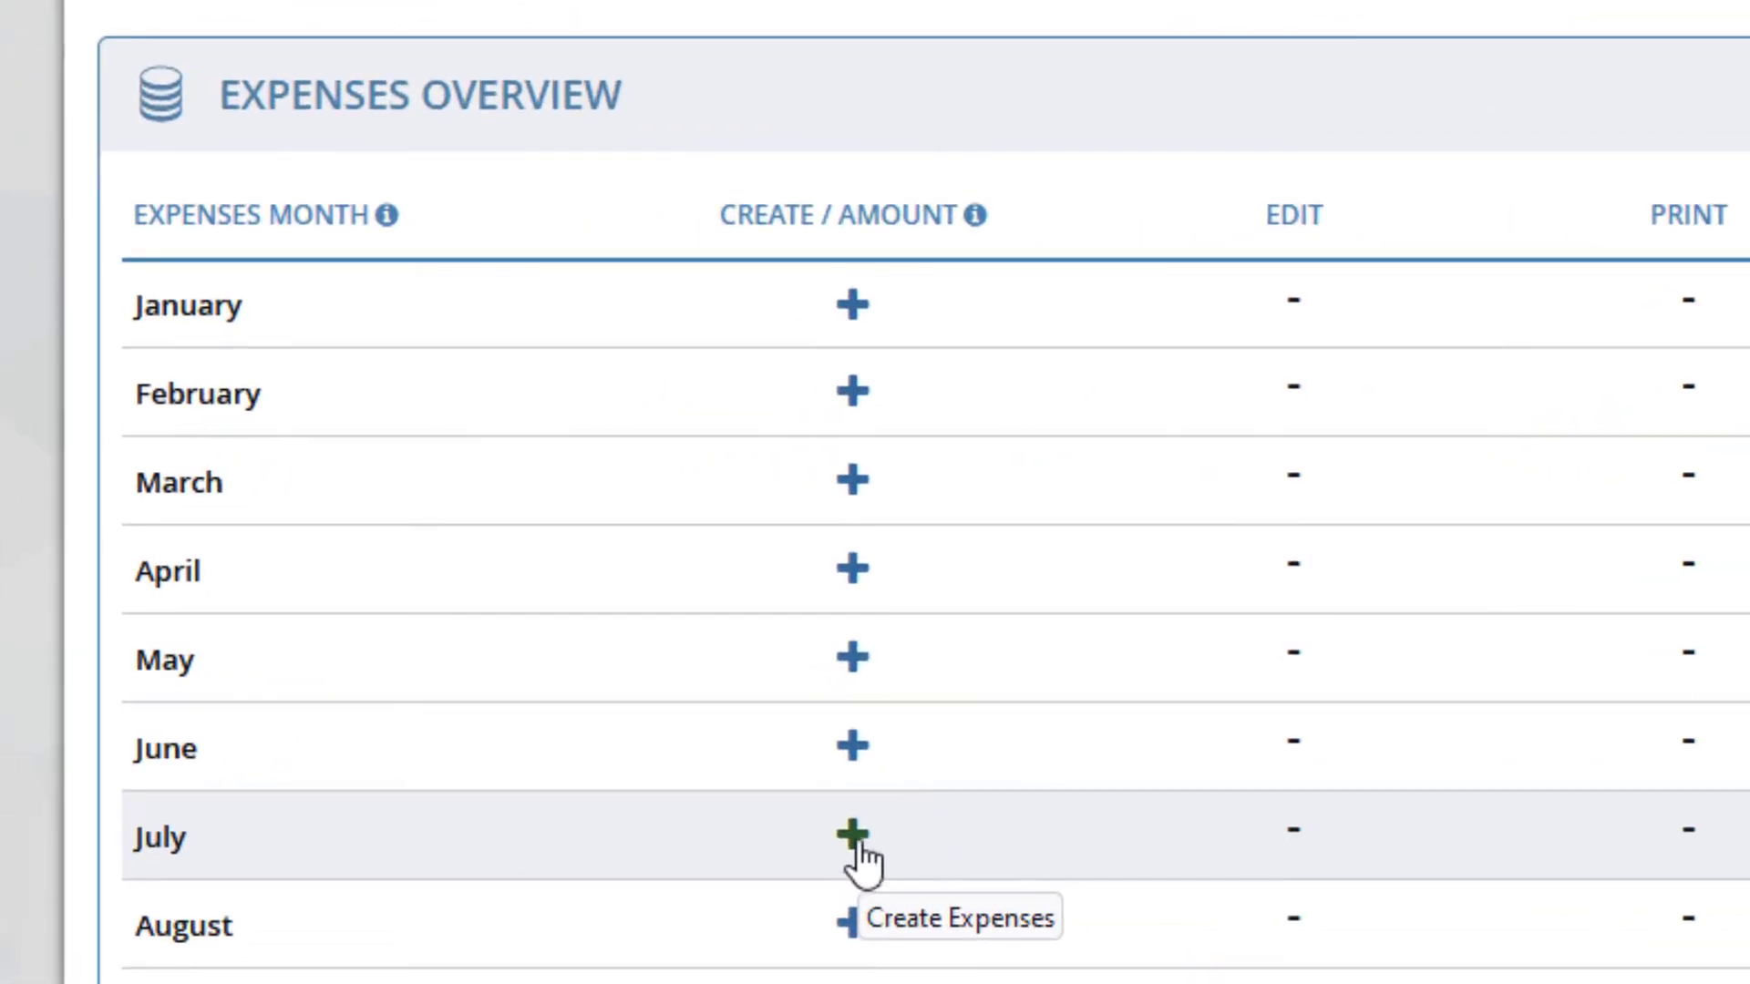
pyautogui.click(854, 839)
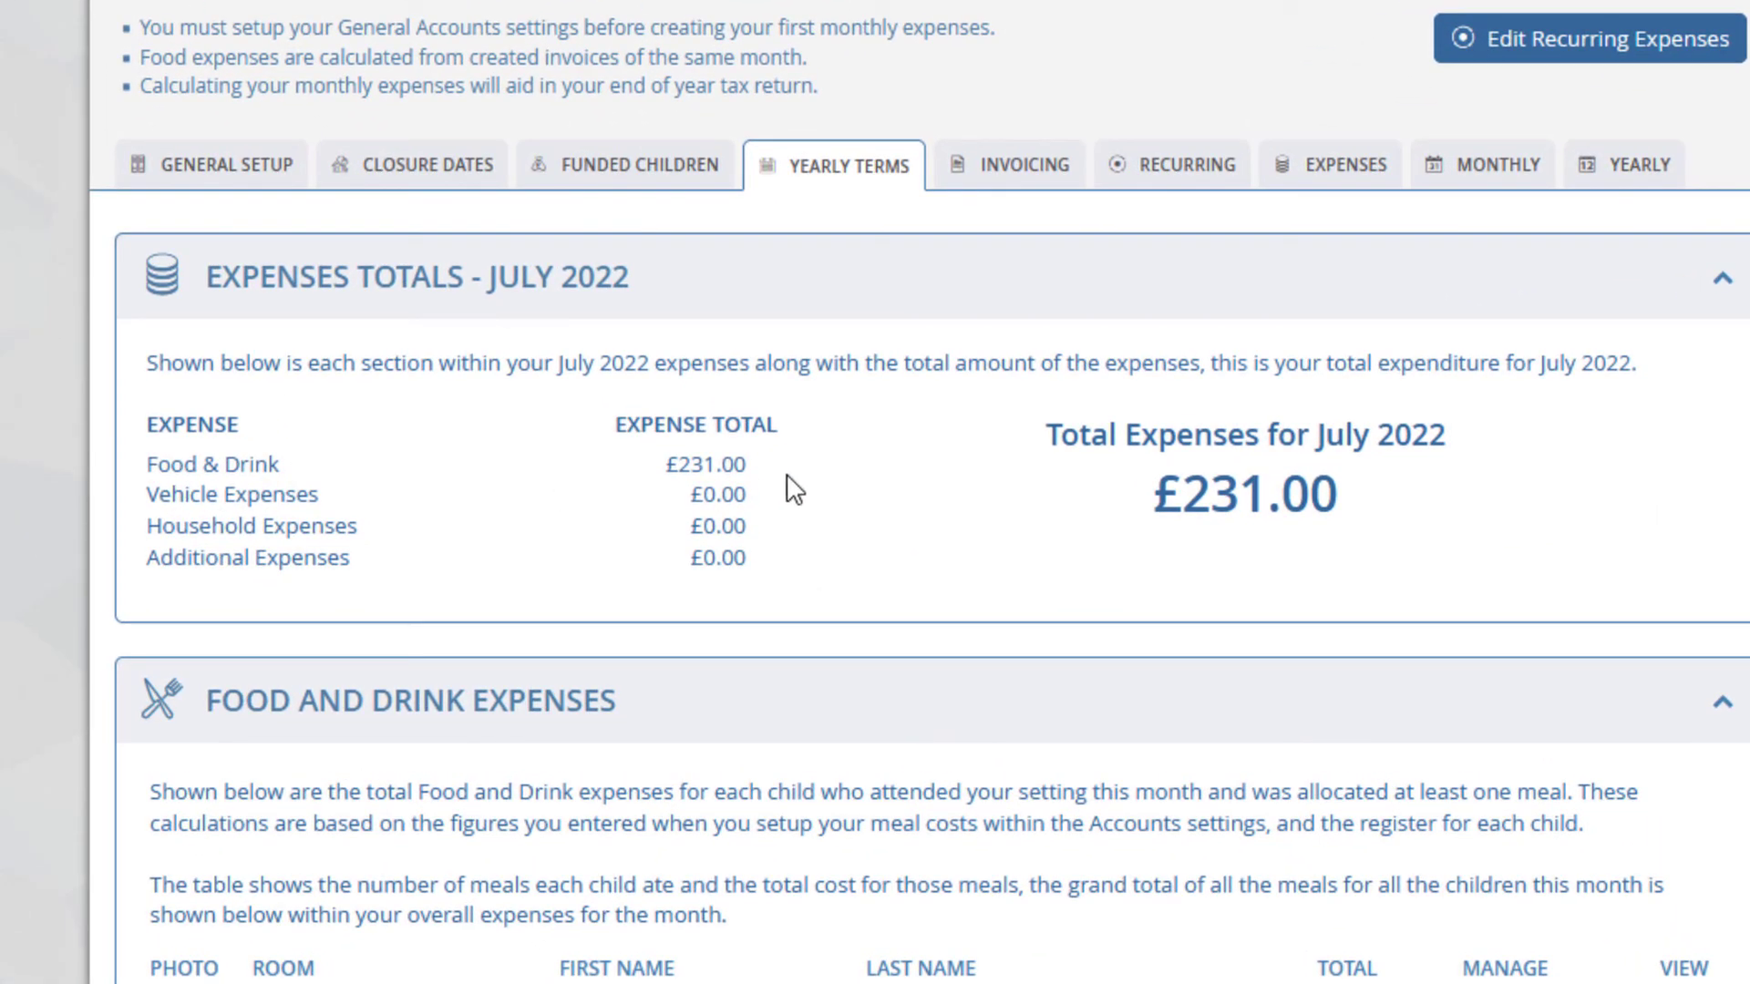
# - Review the July 2022 expenses totals and expand every child's food and drink breakdown
pyautogui.scroll(-2, 939, 401)
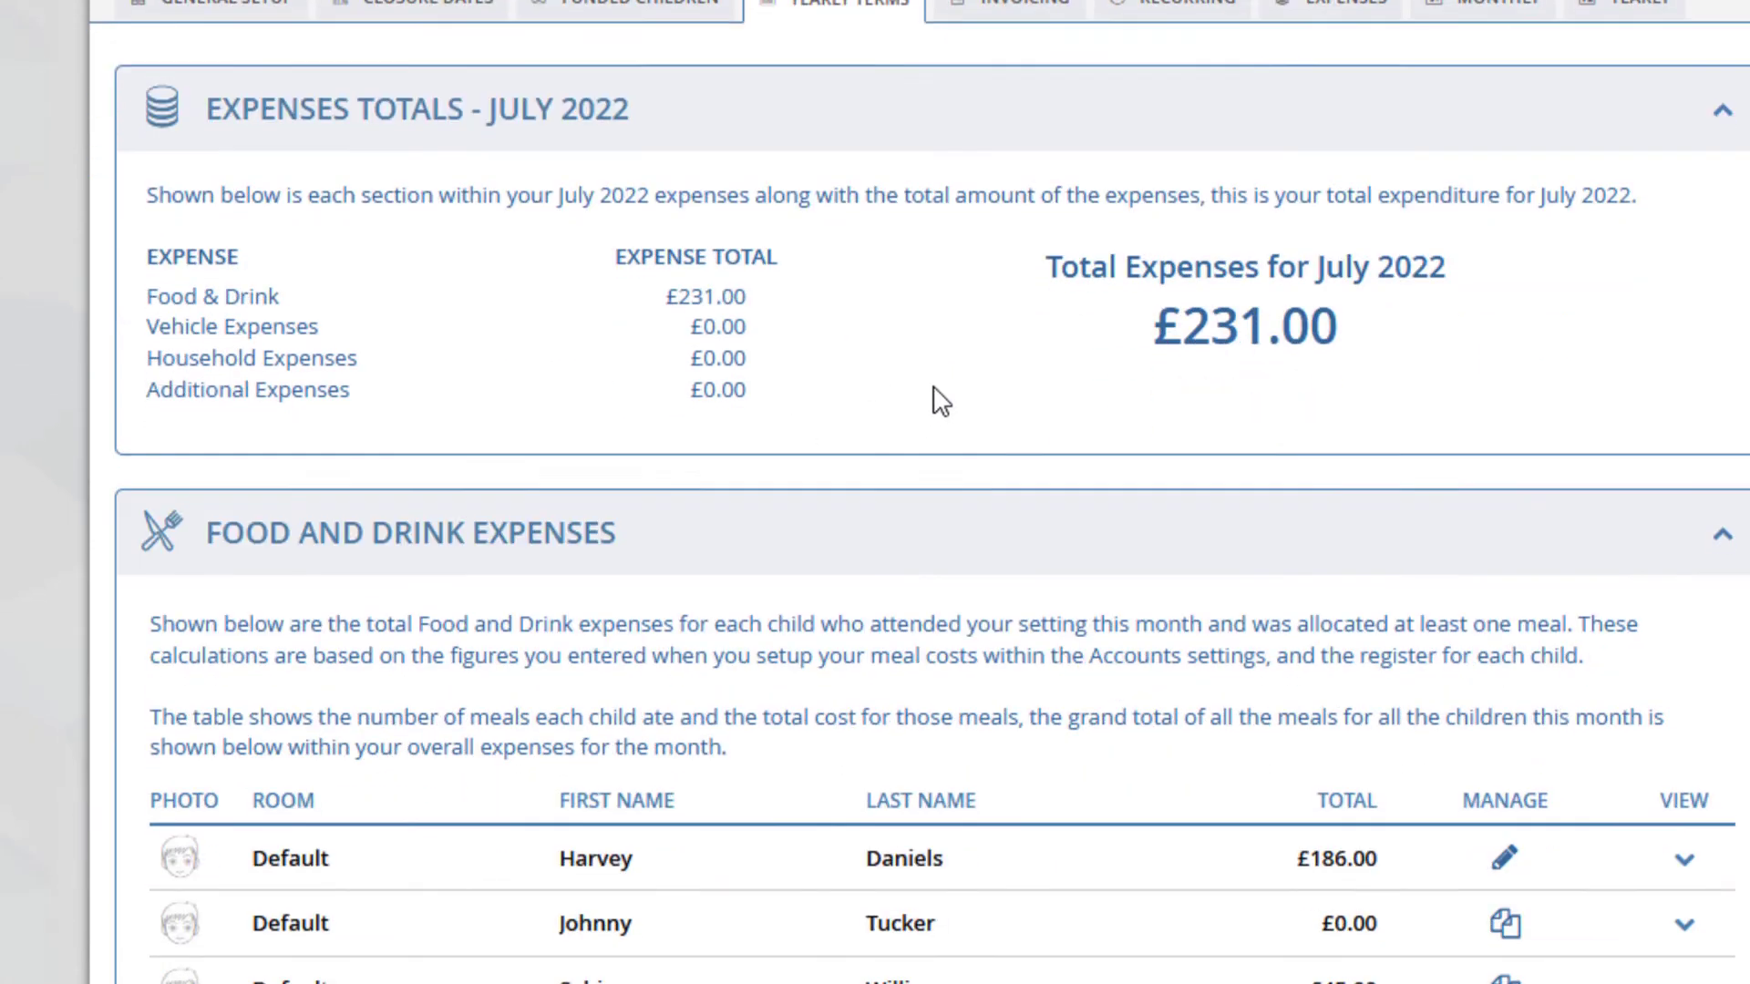
pyautogui.scroll(-4, 938, 401)
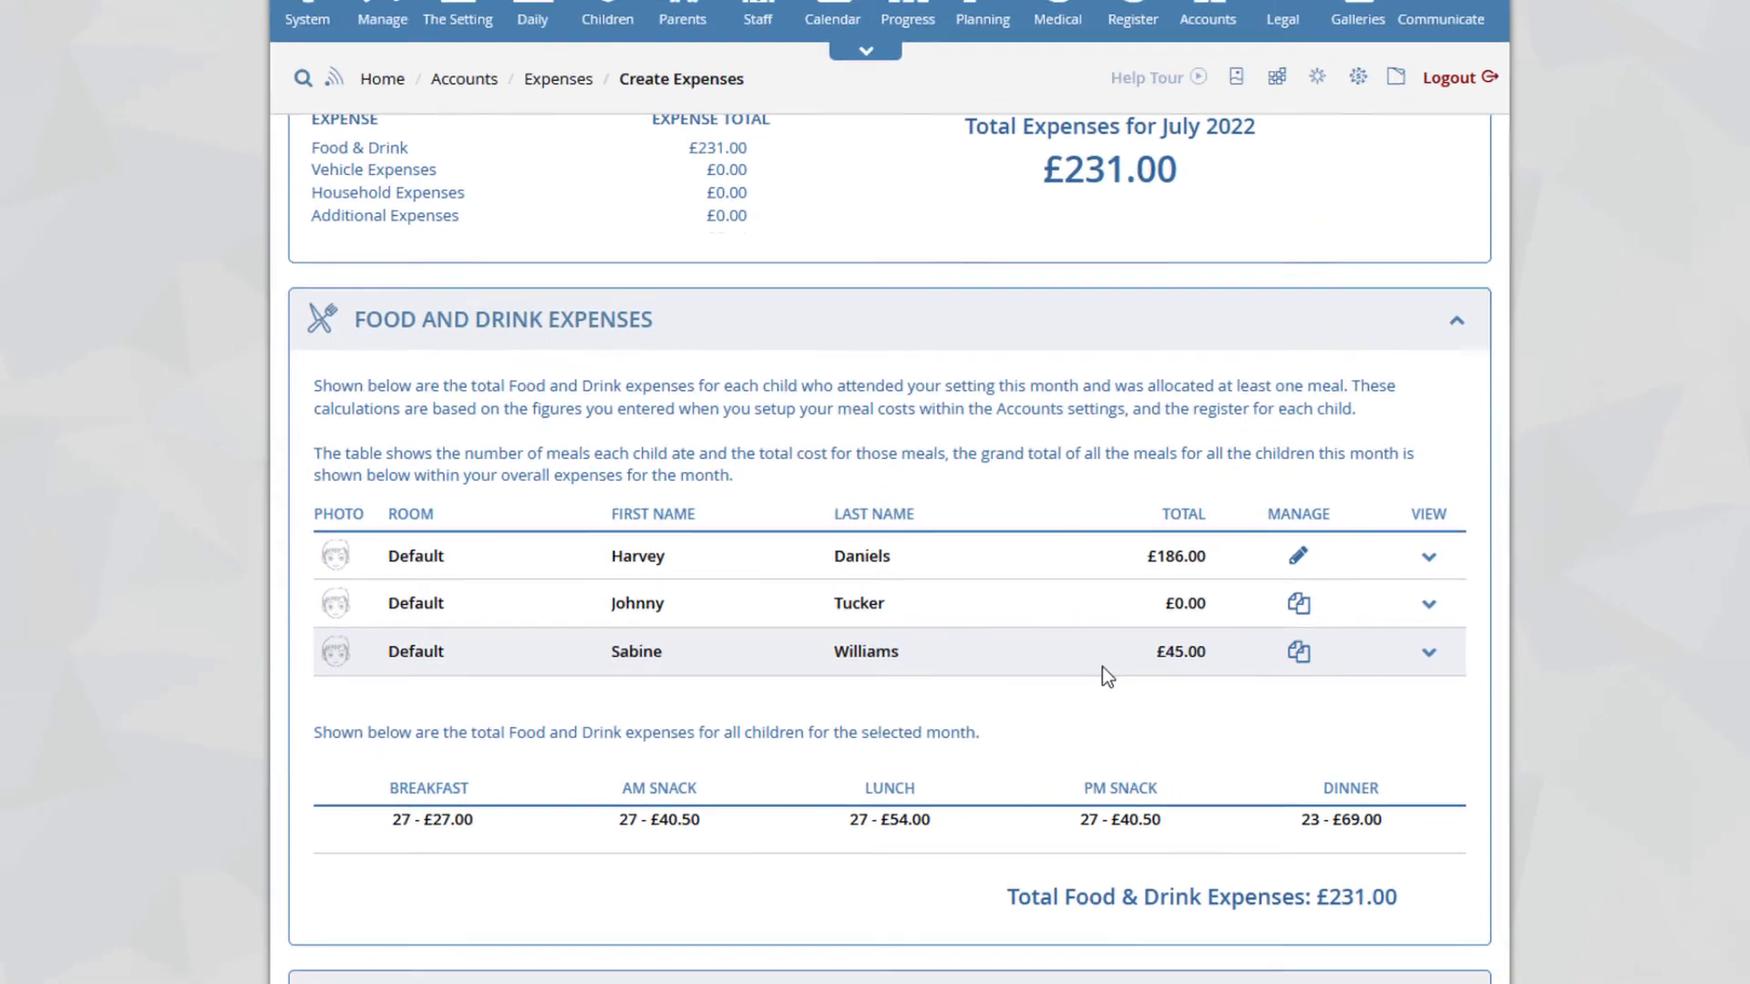
pyautogui.scroll(-3, 1236, 656)
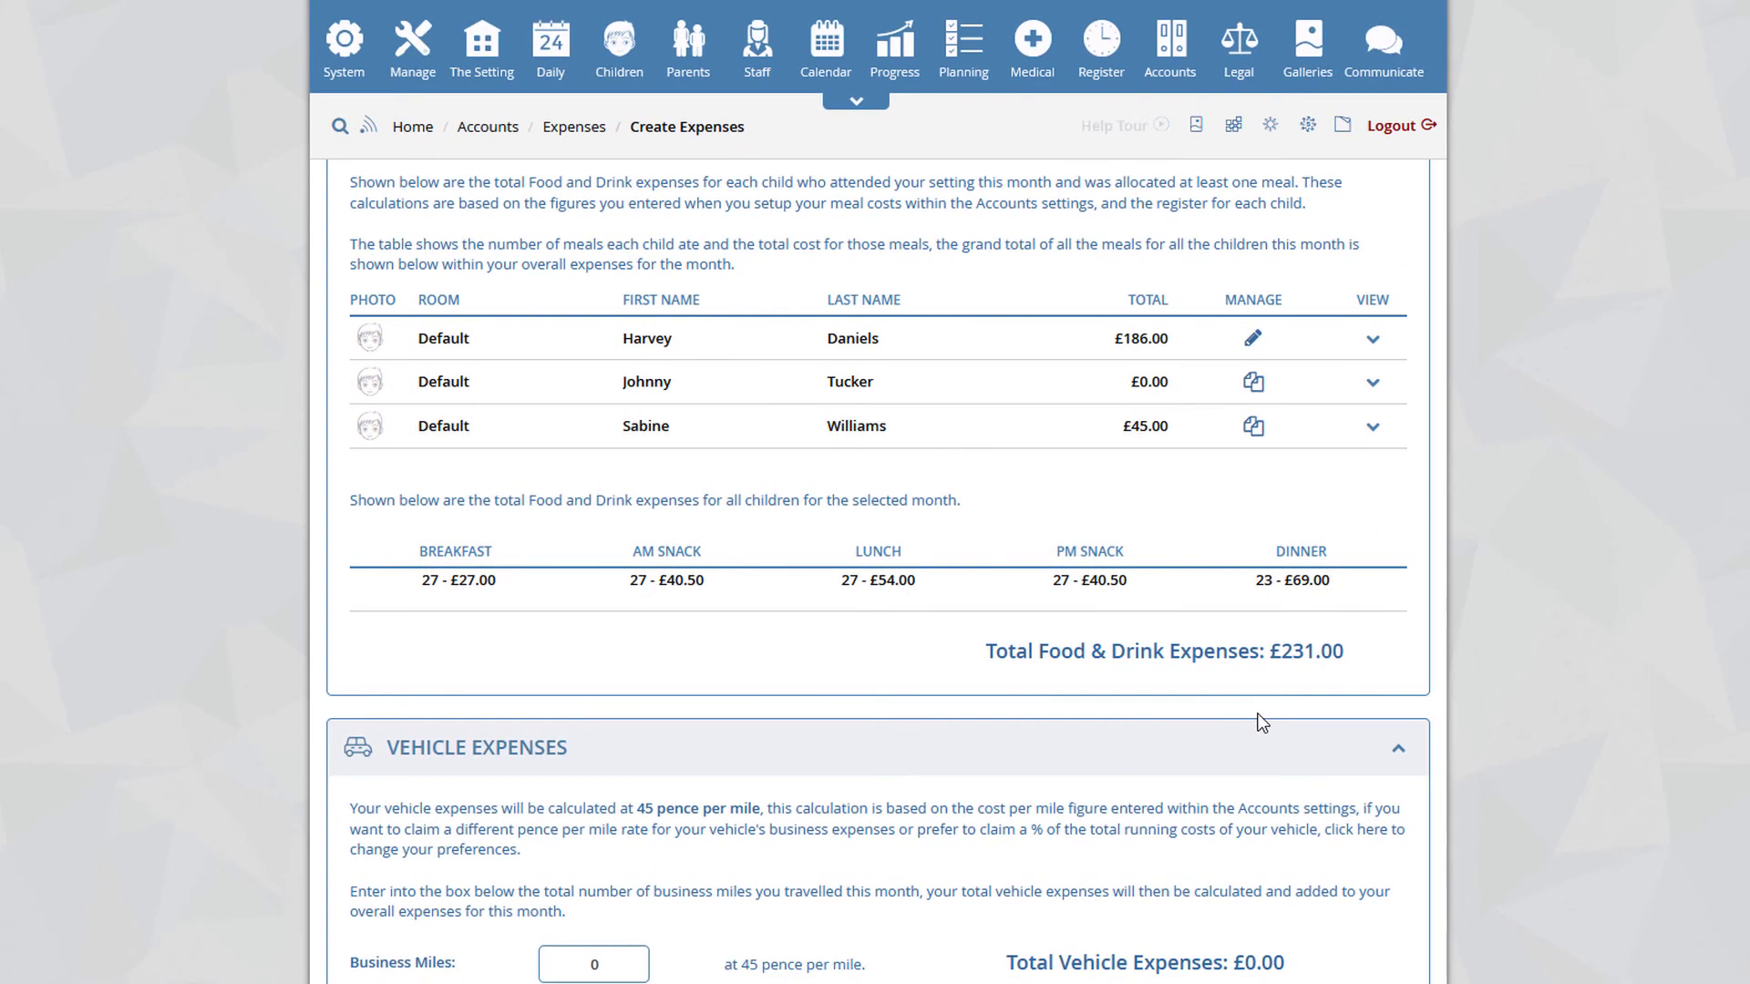
pyautogui.click(1372, 343)
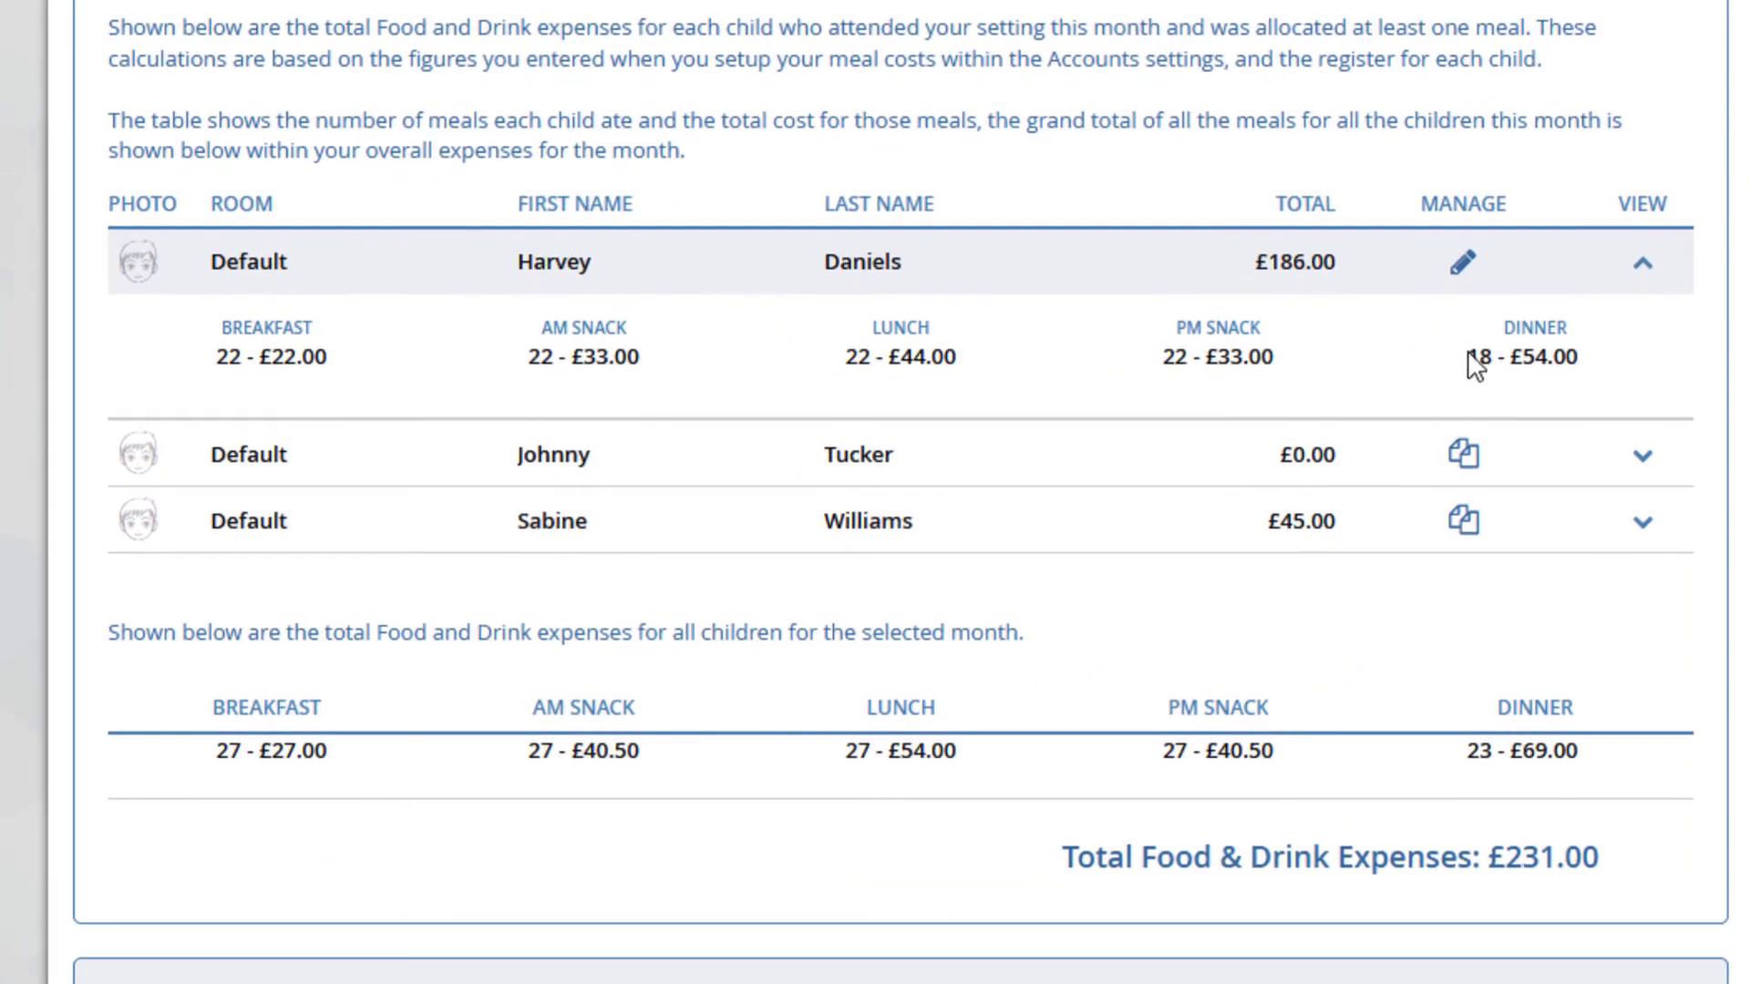
pyautogui.click(1643, 456)
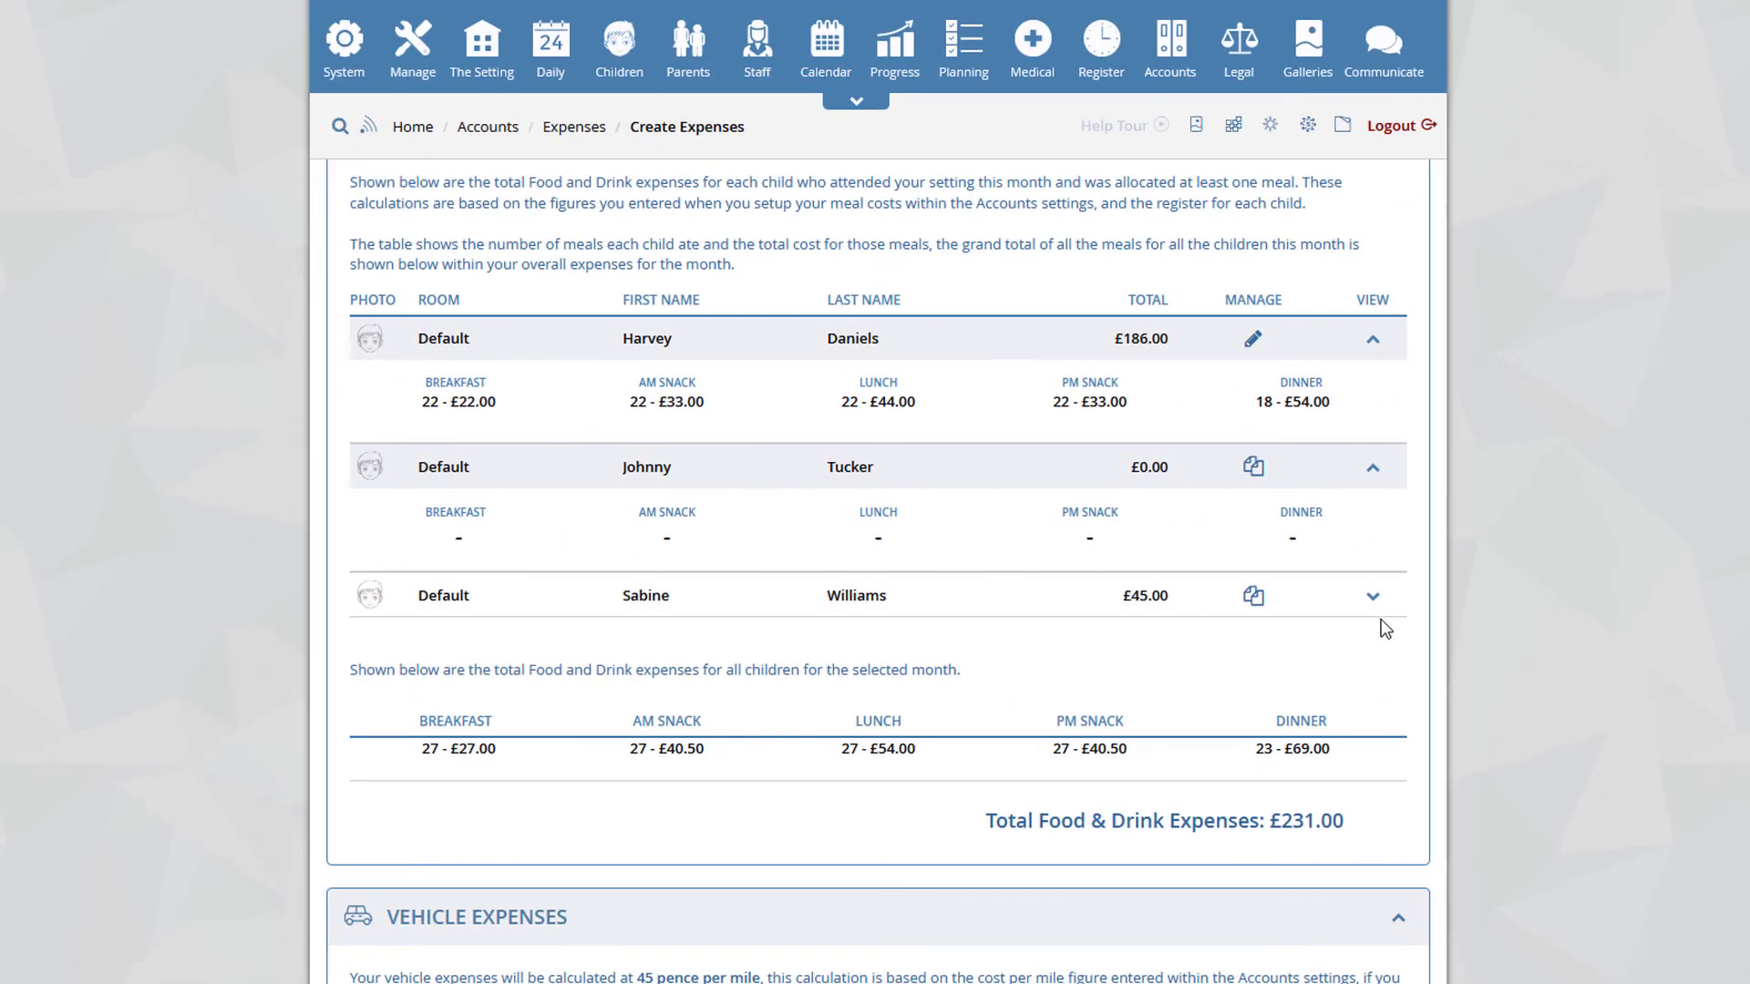
pyautogui.click(1373, 596)
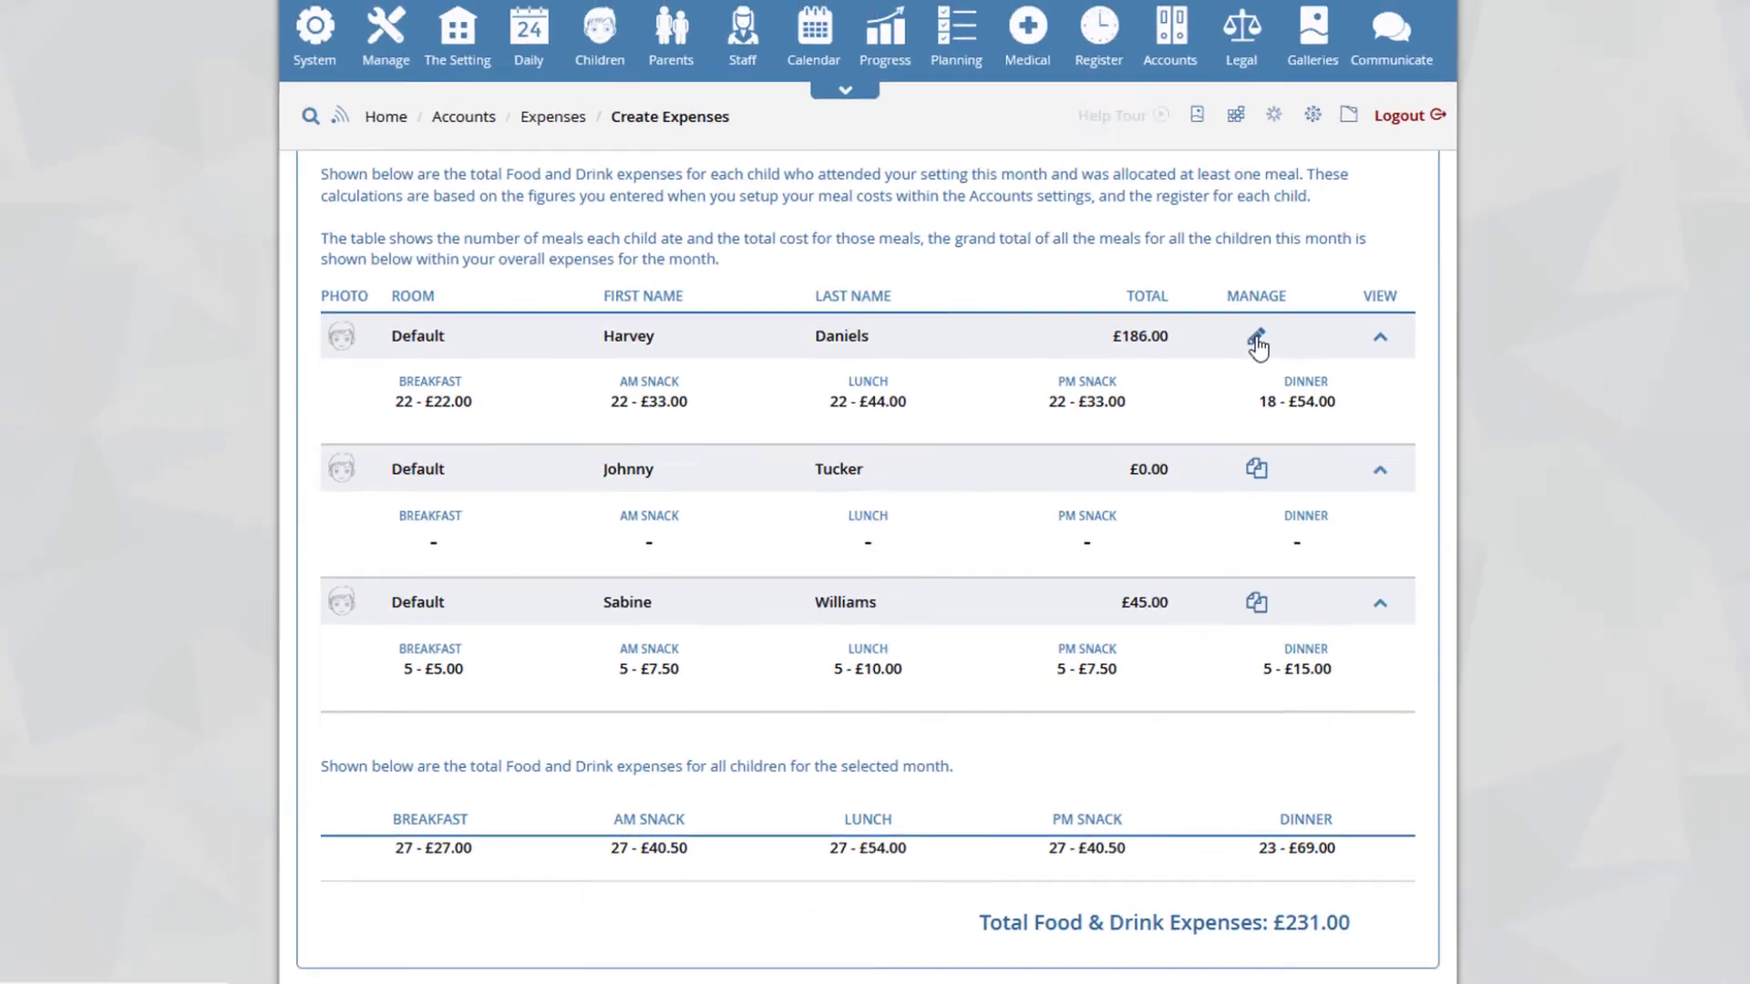
# - Open the invoice behind the first child's food and drink expenses, leaving the expenses page, and examine its hours and monthly sessions
pyautogui.click(1251, 342)
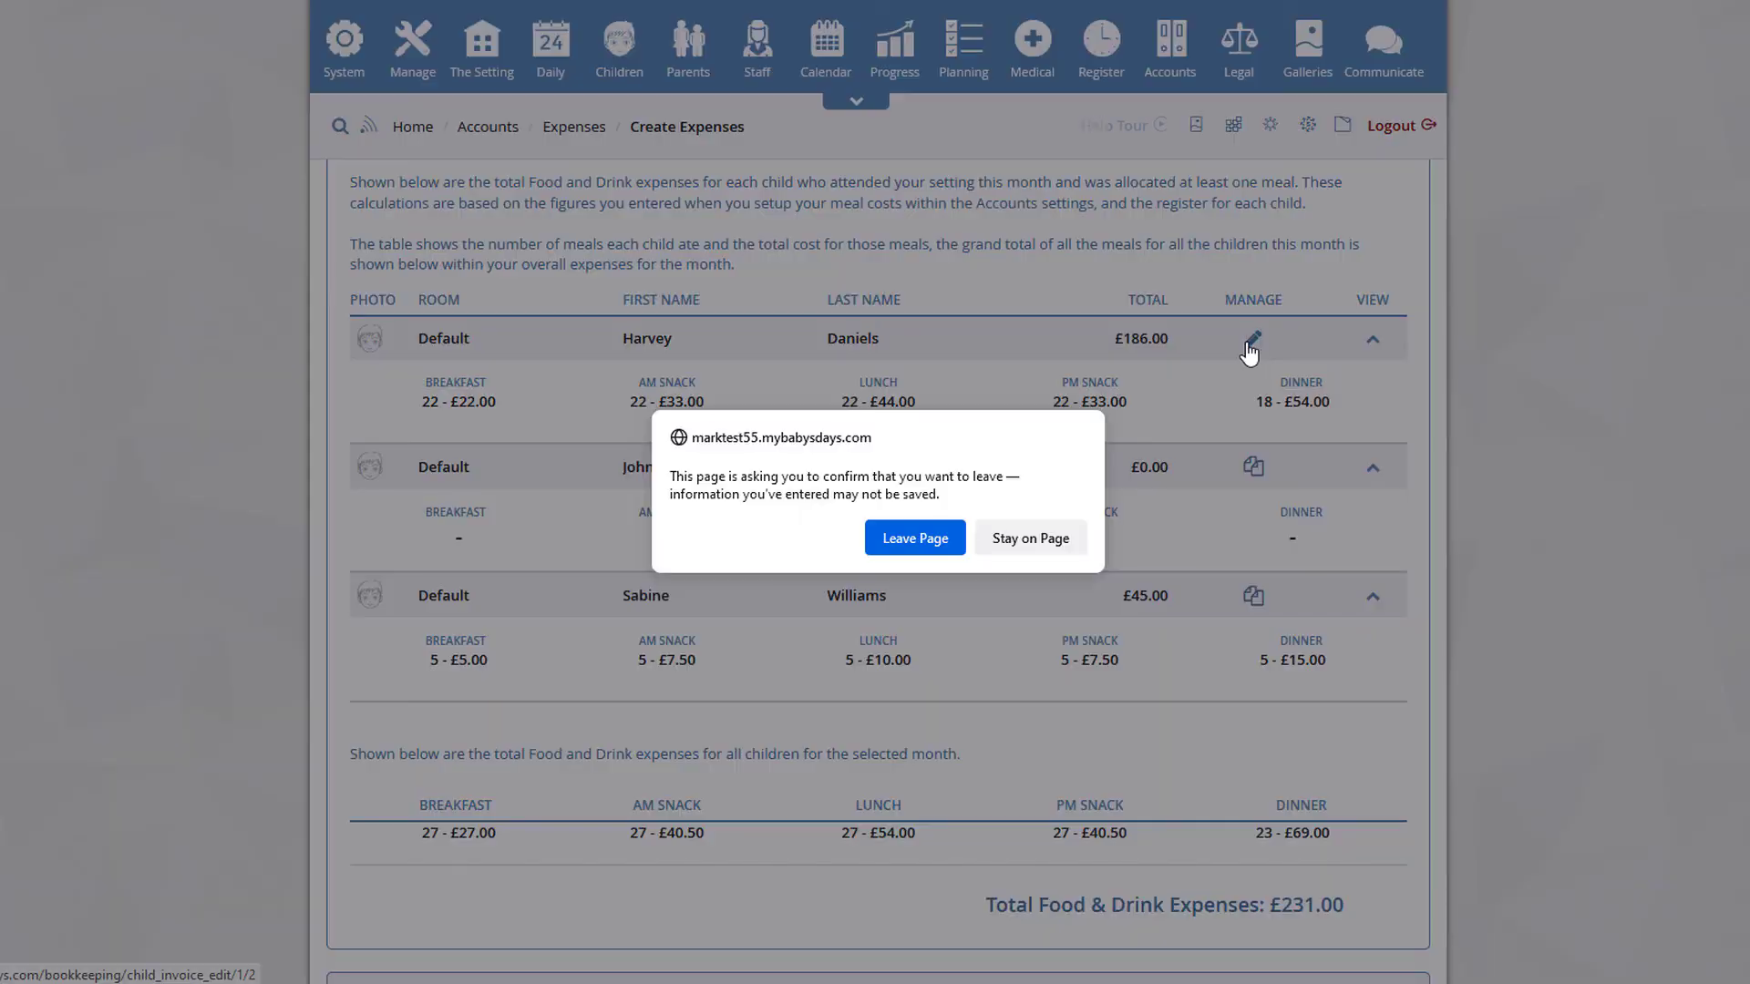
pyautogui.click(914, 539)
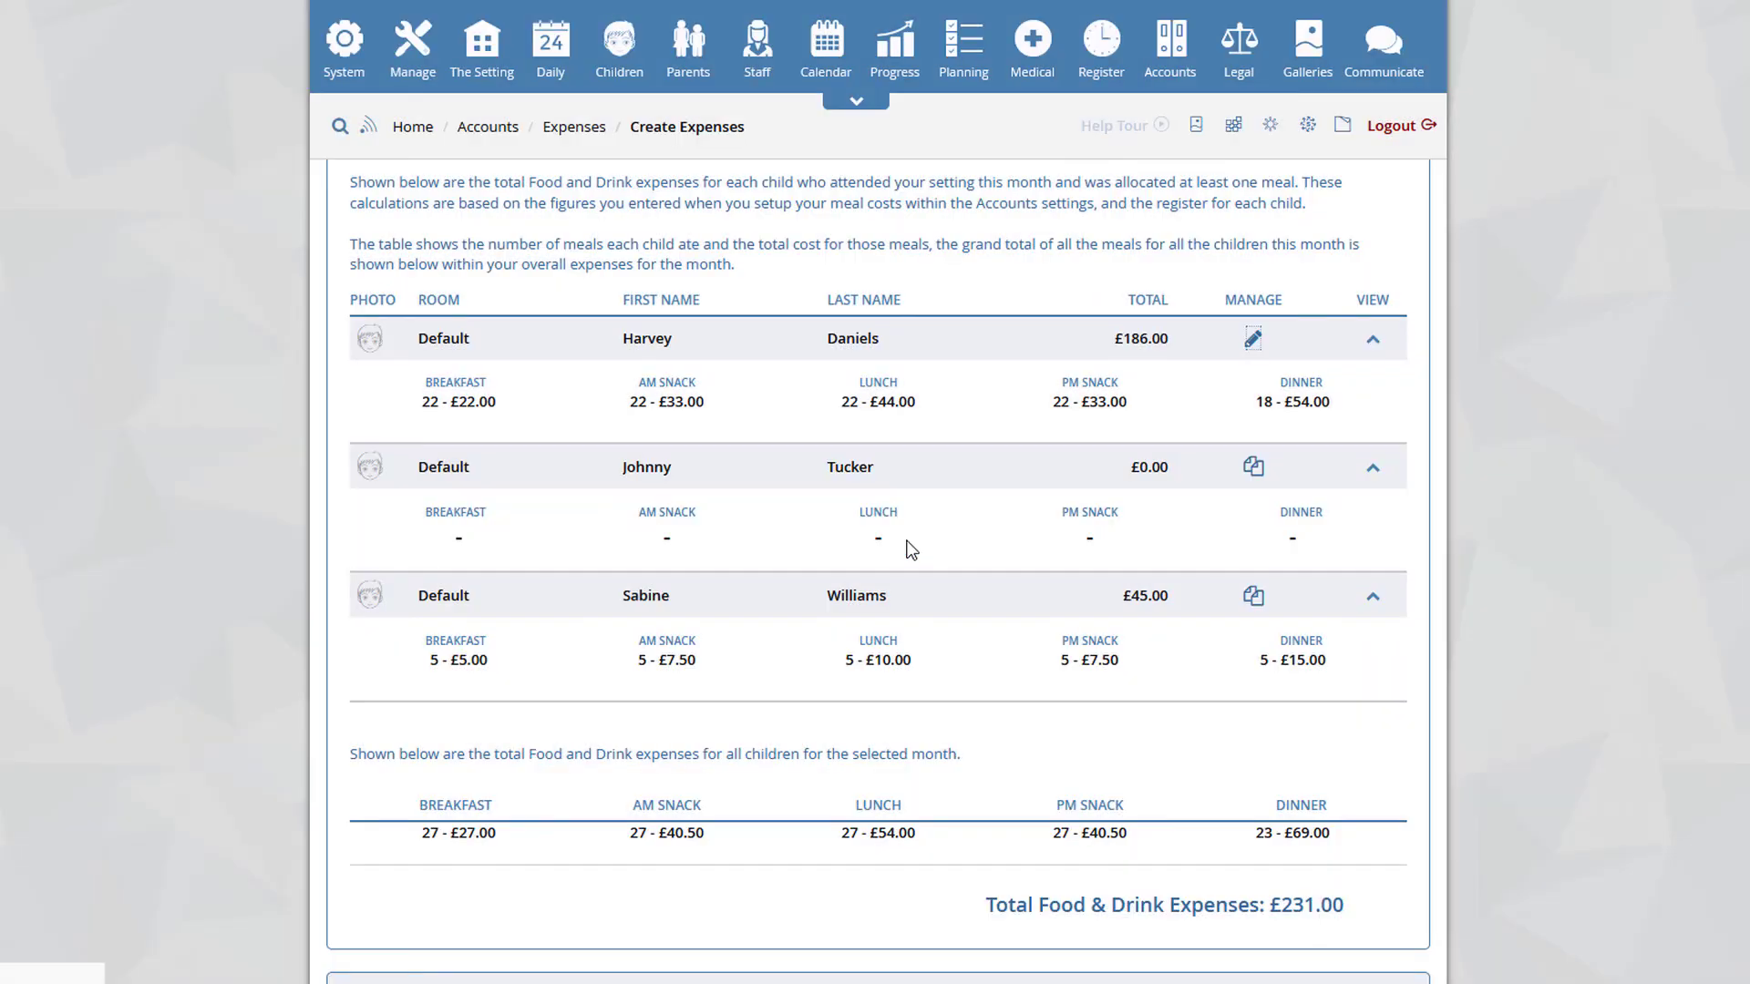
pyautogui.scroll(8, 938, 638)
pyautogui.scroll(-15, 1009, 627)
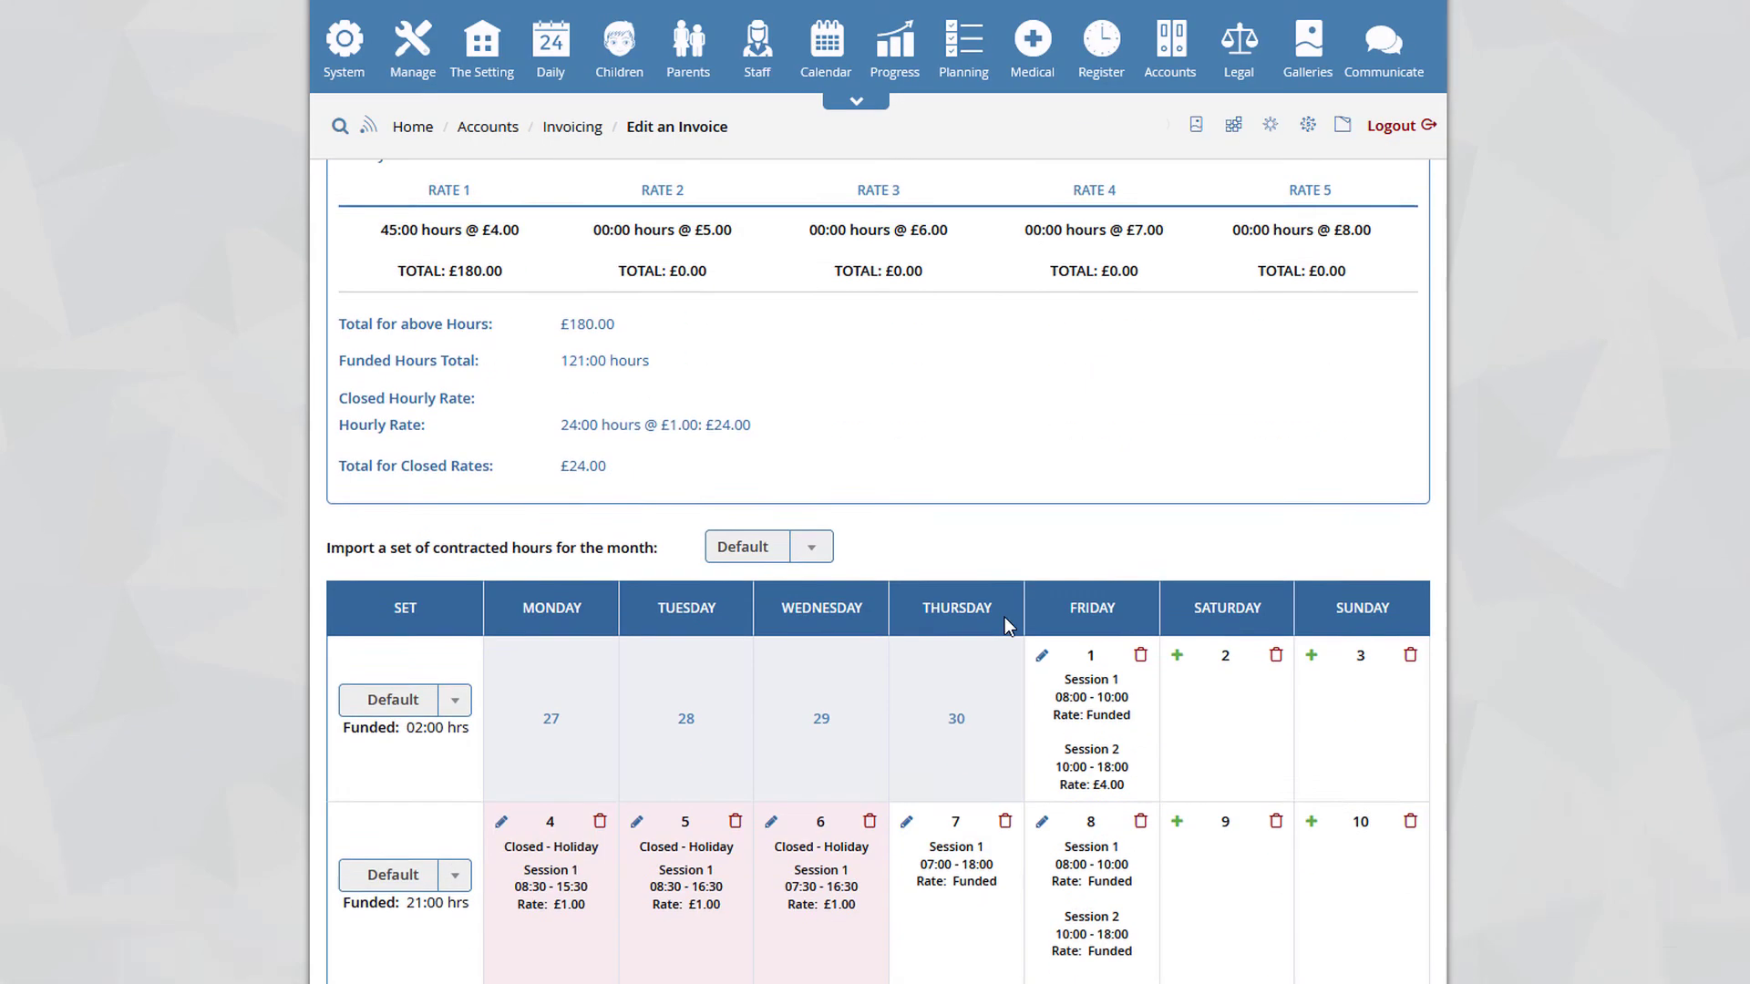
pyautogui.scroll(-1, 1009, 627)
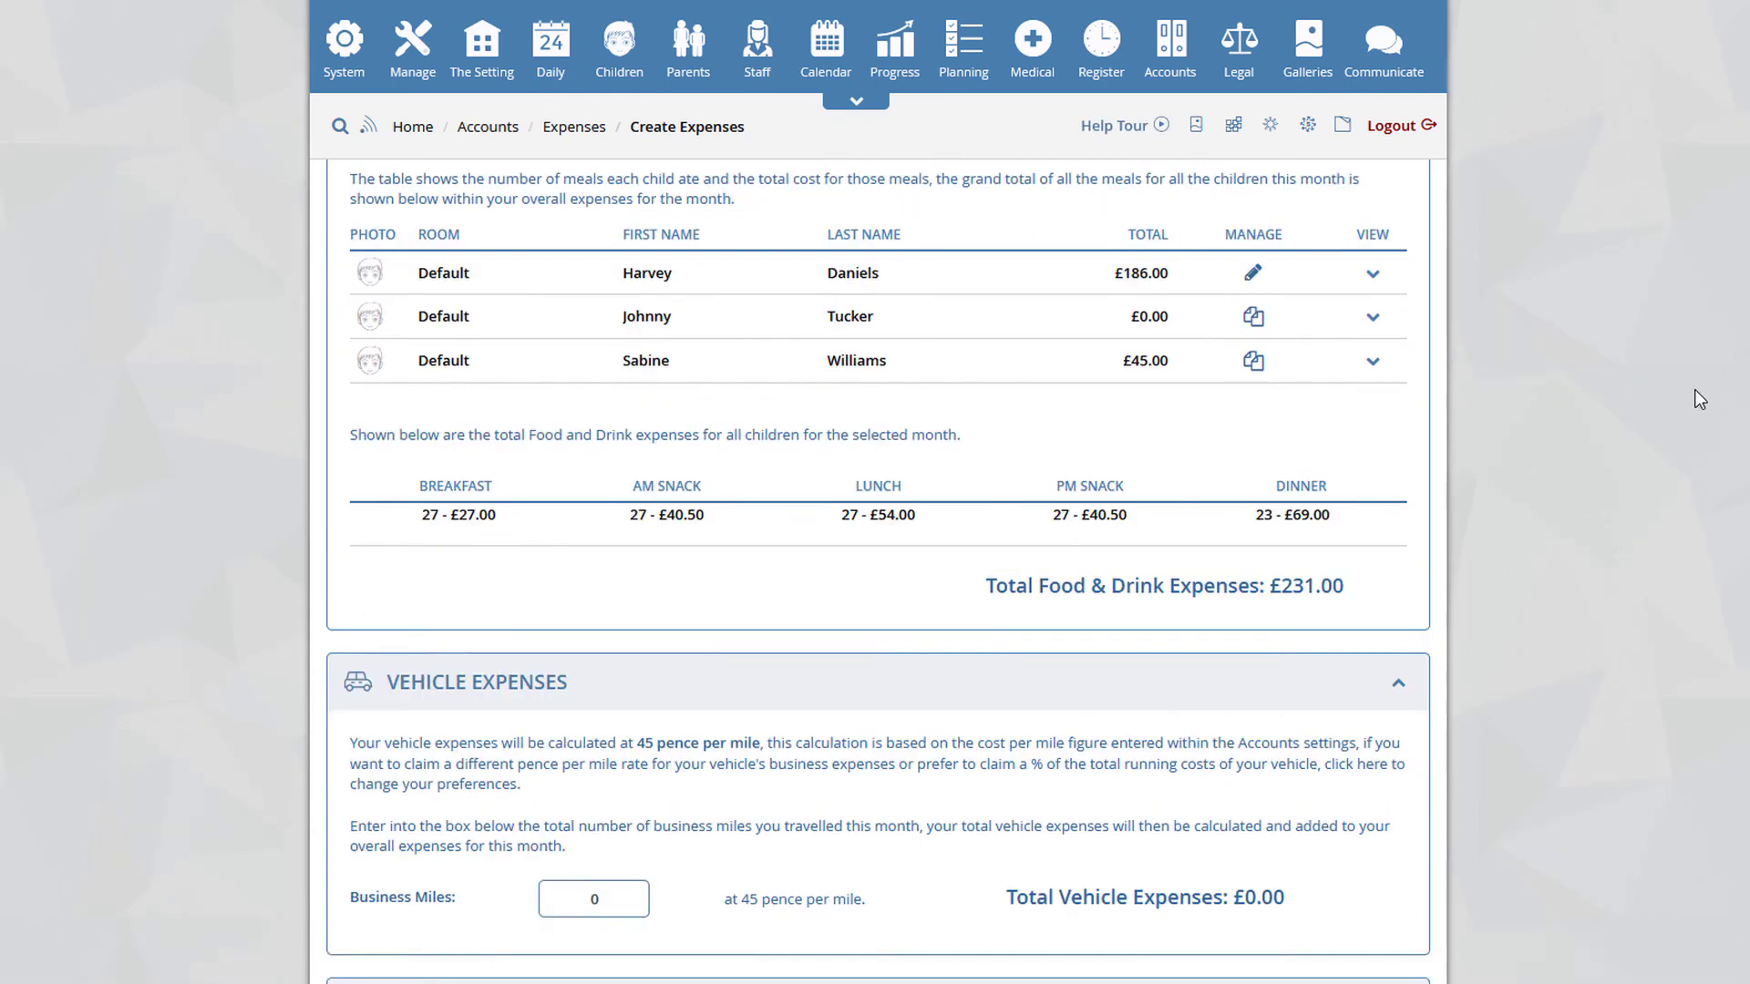
# - Set the business miles in the July 2022 vehicle expenses to 532
pyautogui.scroll(2, 1694, 390)
pyautogui.scroll(-7, 1691, 411)
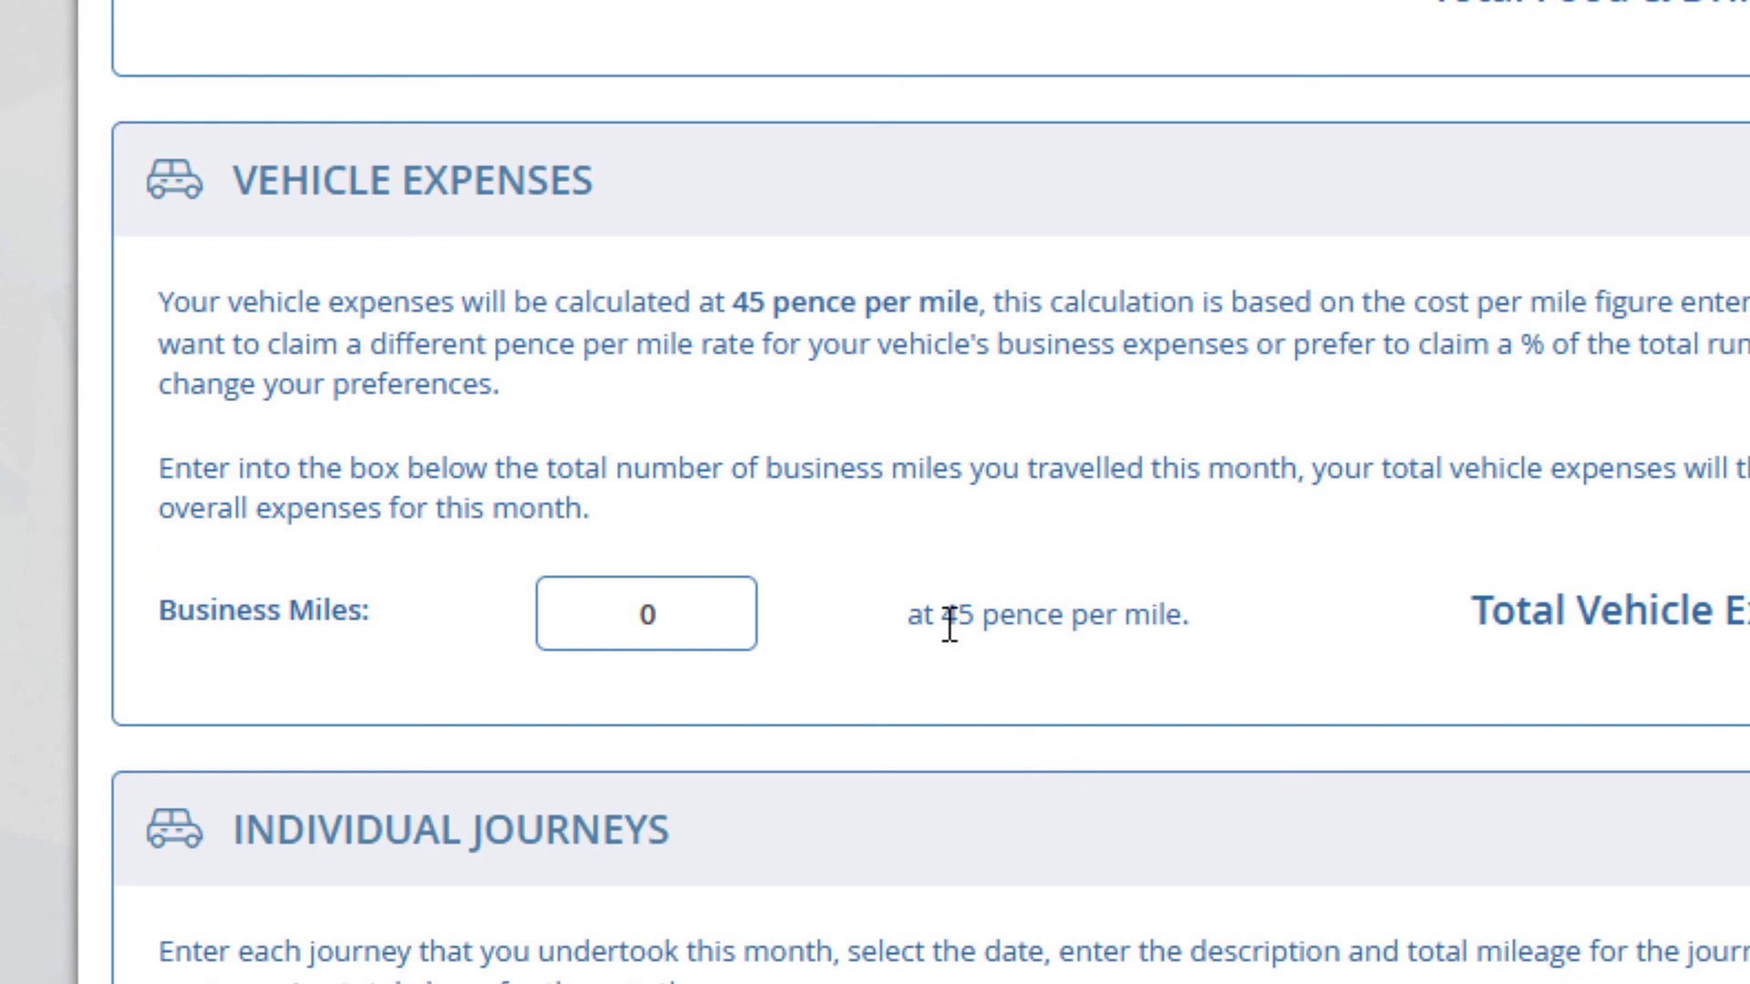
pyautogui.moveTo(948, 626); pyautogui.dragTo(964, 624)
pyautogui.click(954, 709)
pyautogui.moveTo(625, 613); pyautogui.dragTo(783, 601)
pyautogui.write('532')
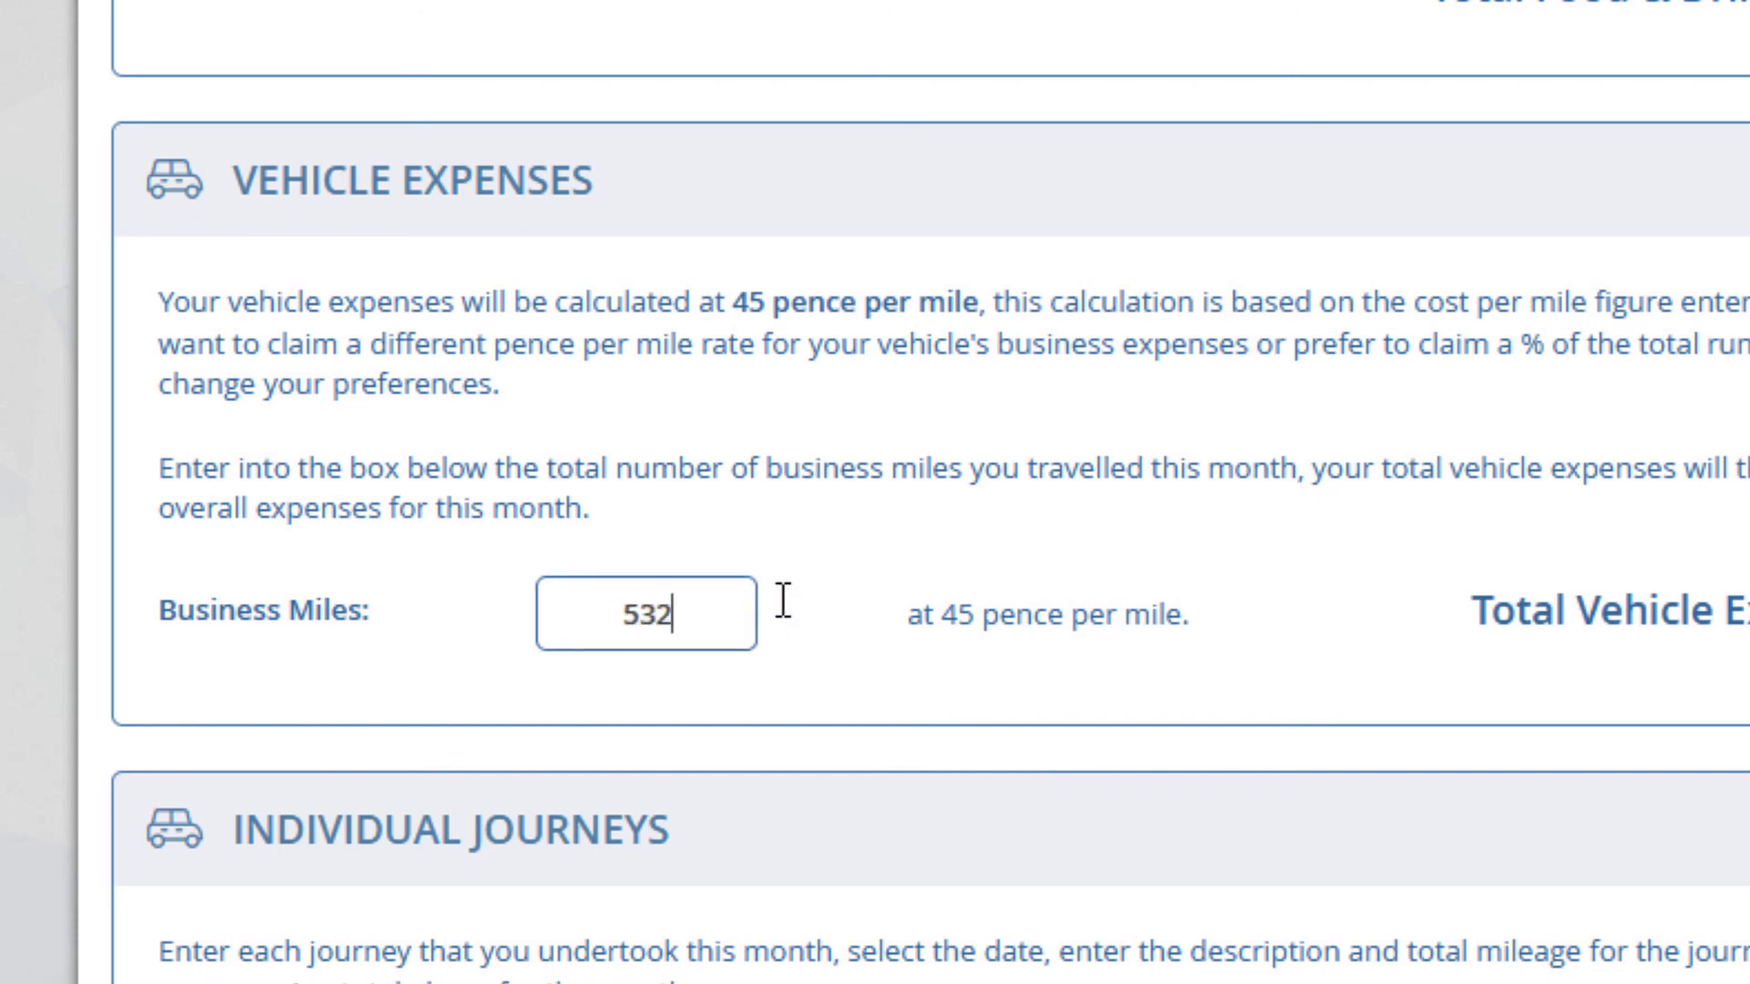
pyautogui.click(957, 715)
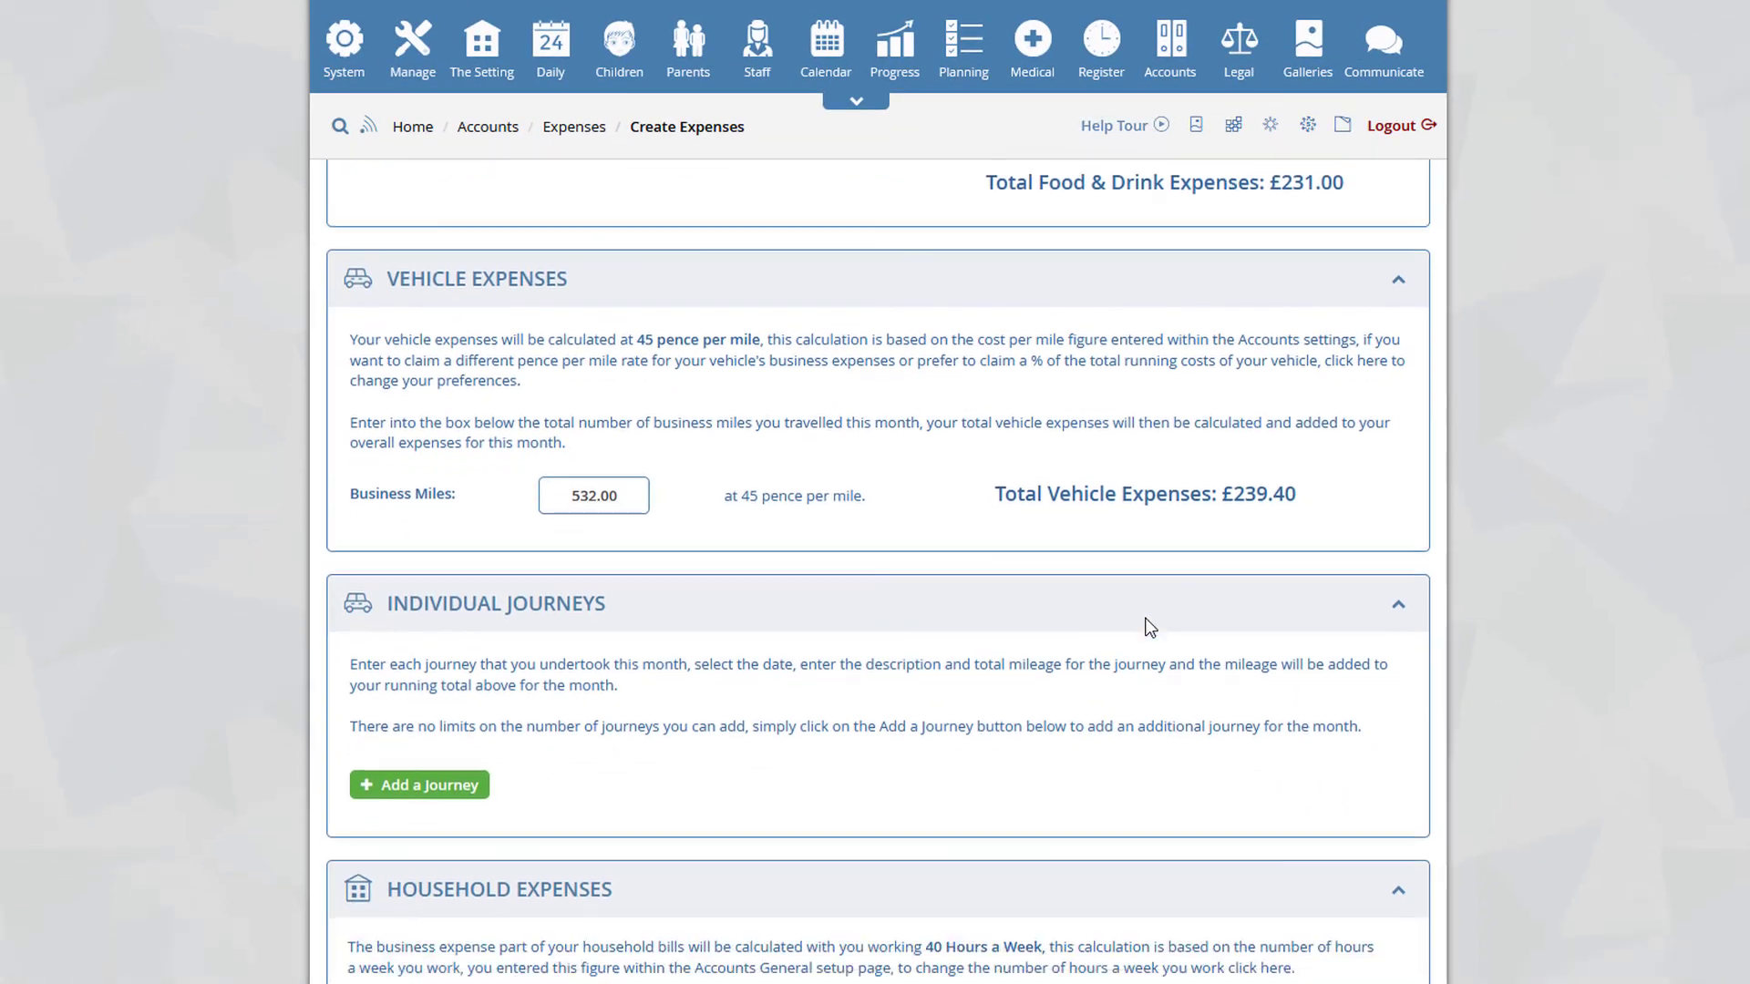
# - Add two "School run" journeys: 13th Jul 2022 with 23 miles and 22nd Jul 2022 with 24 miles
pyautogui.scroll(-2, 1150, 627)
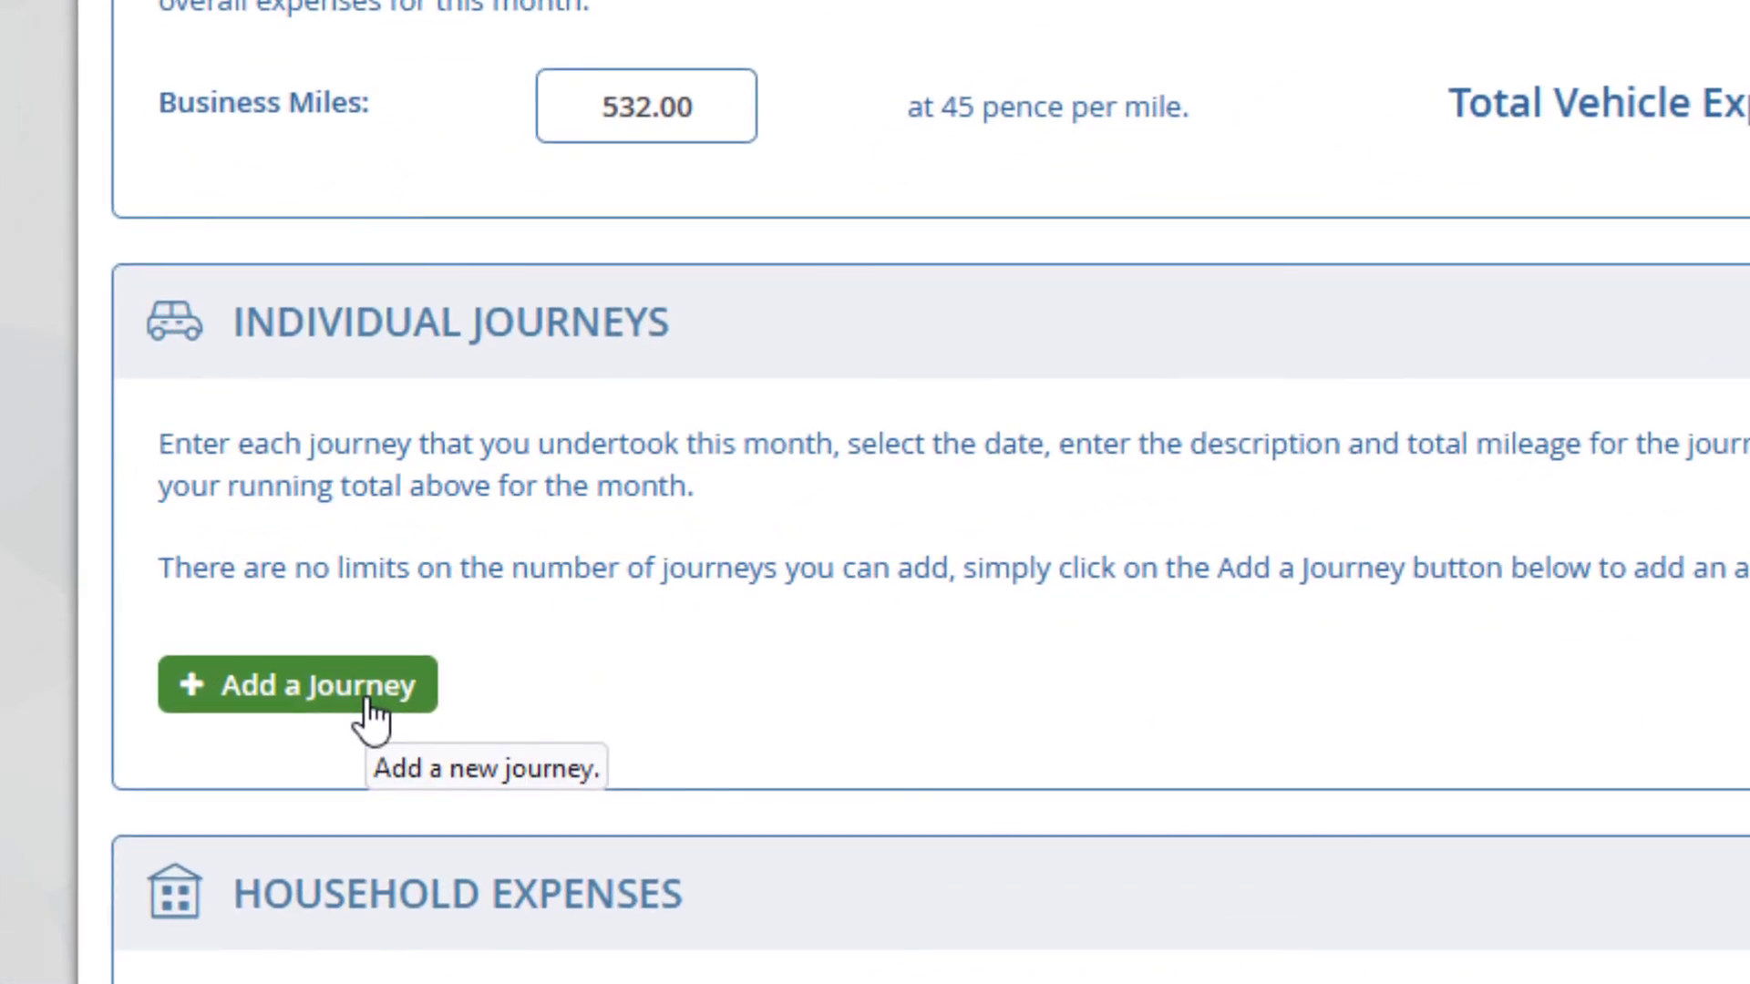
pyautogui.click(460, 631)
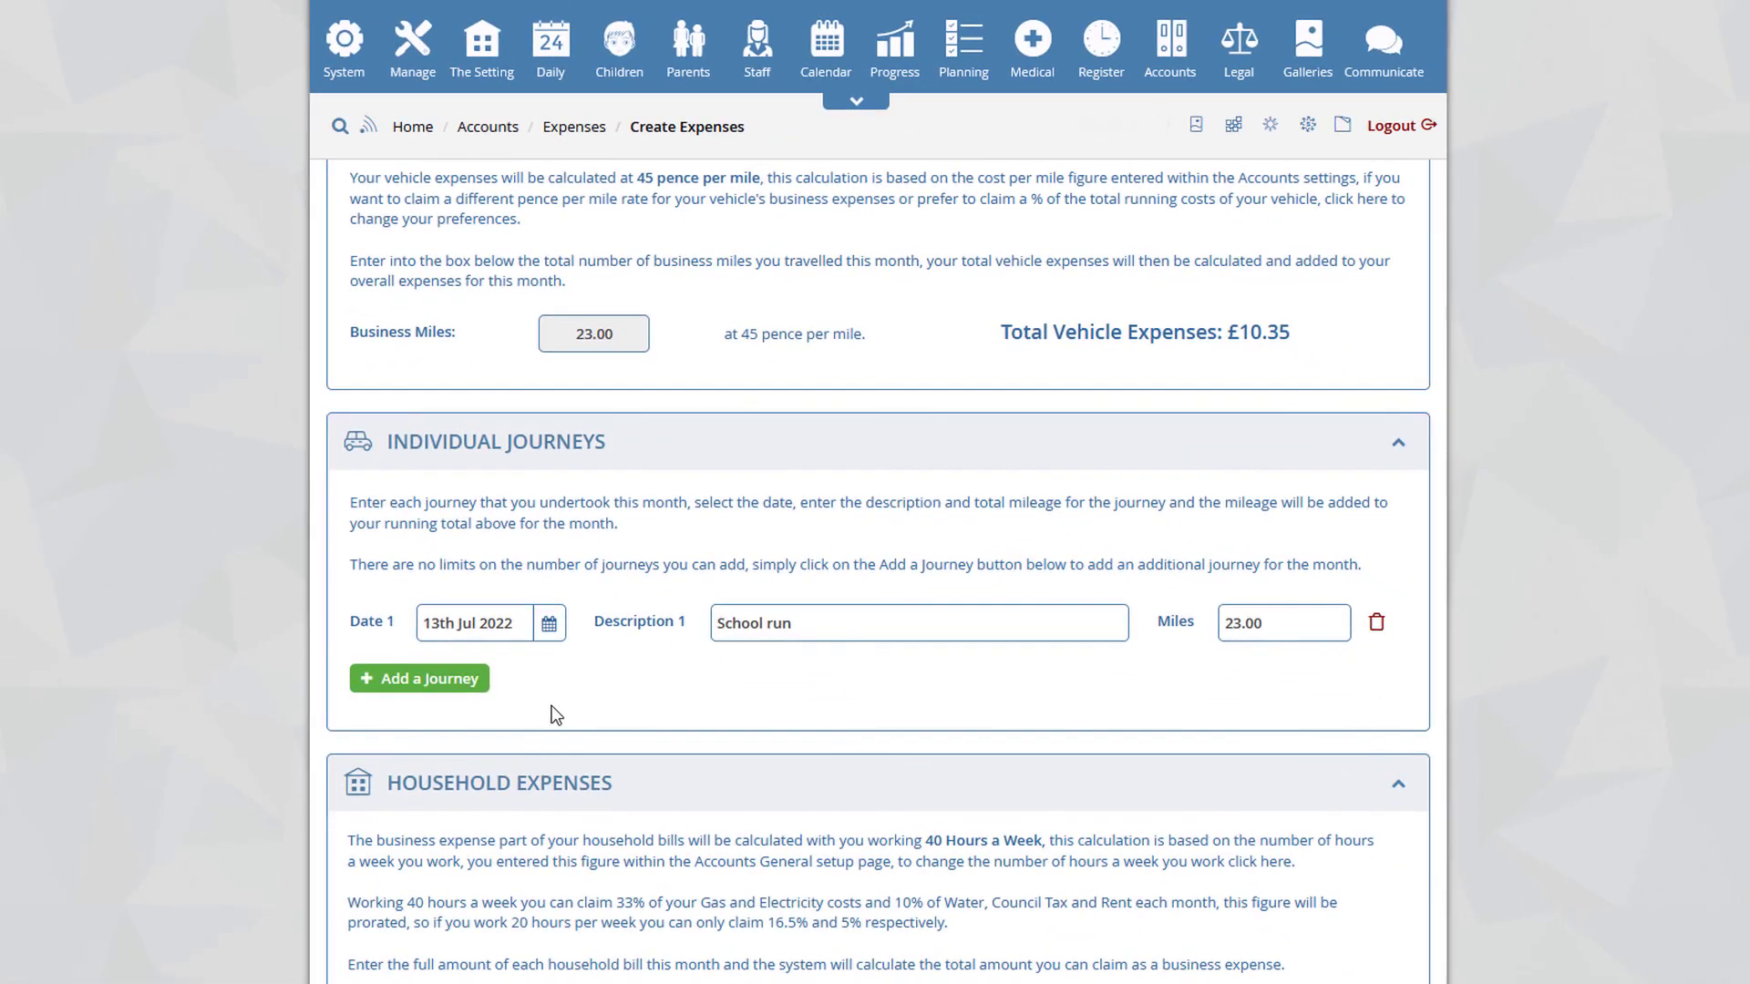
pyautogui.click(445, 689)
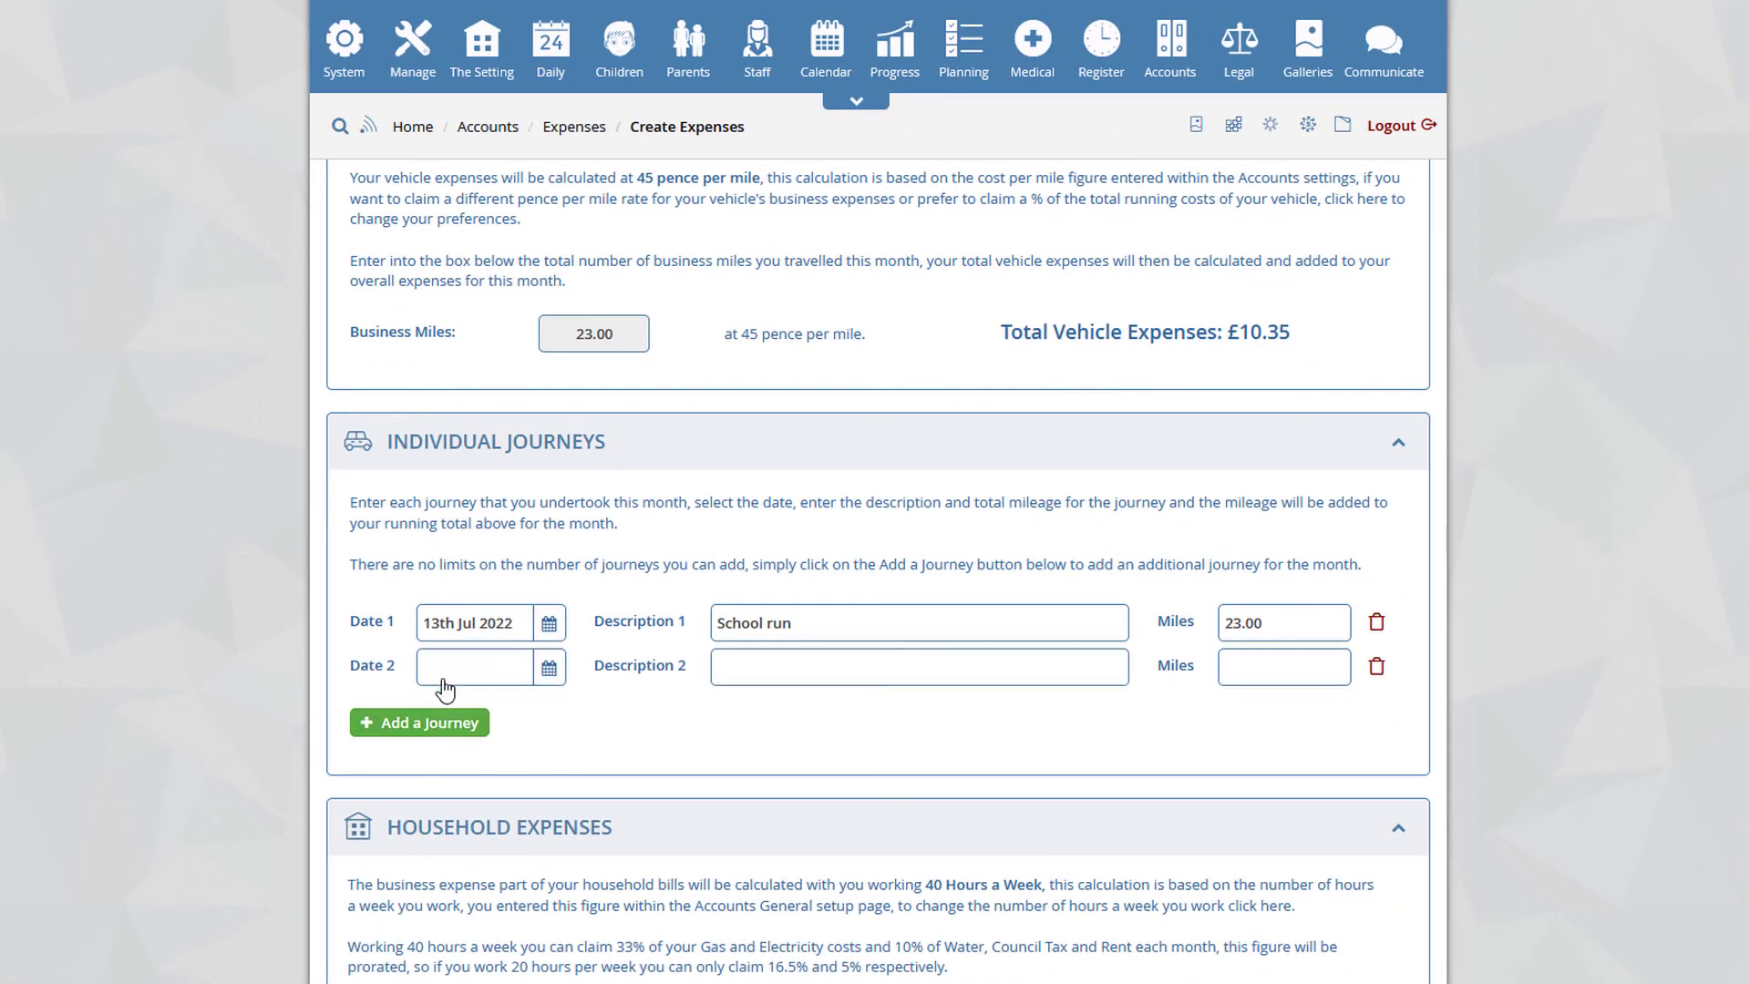
pyautogui.click(467, 668)
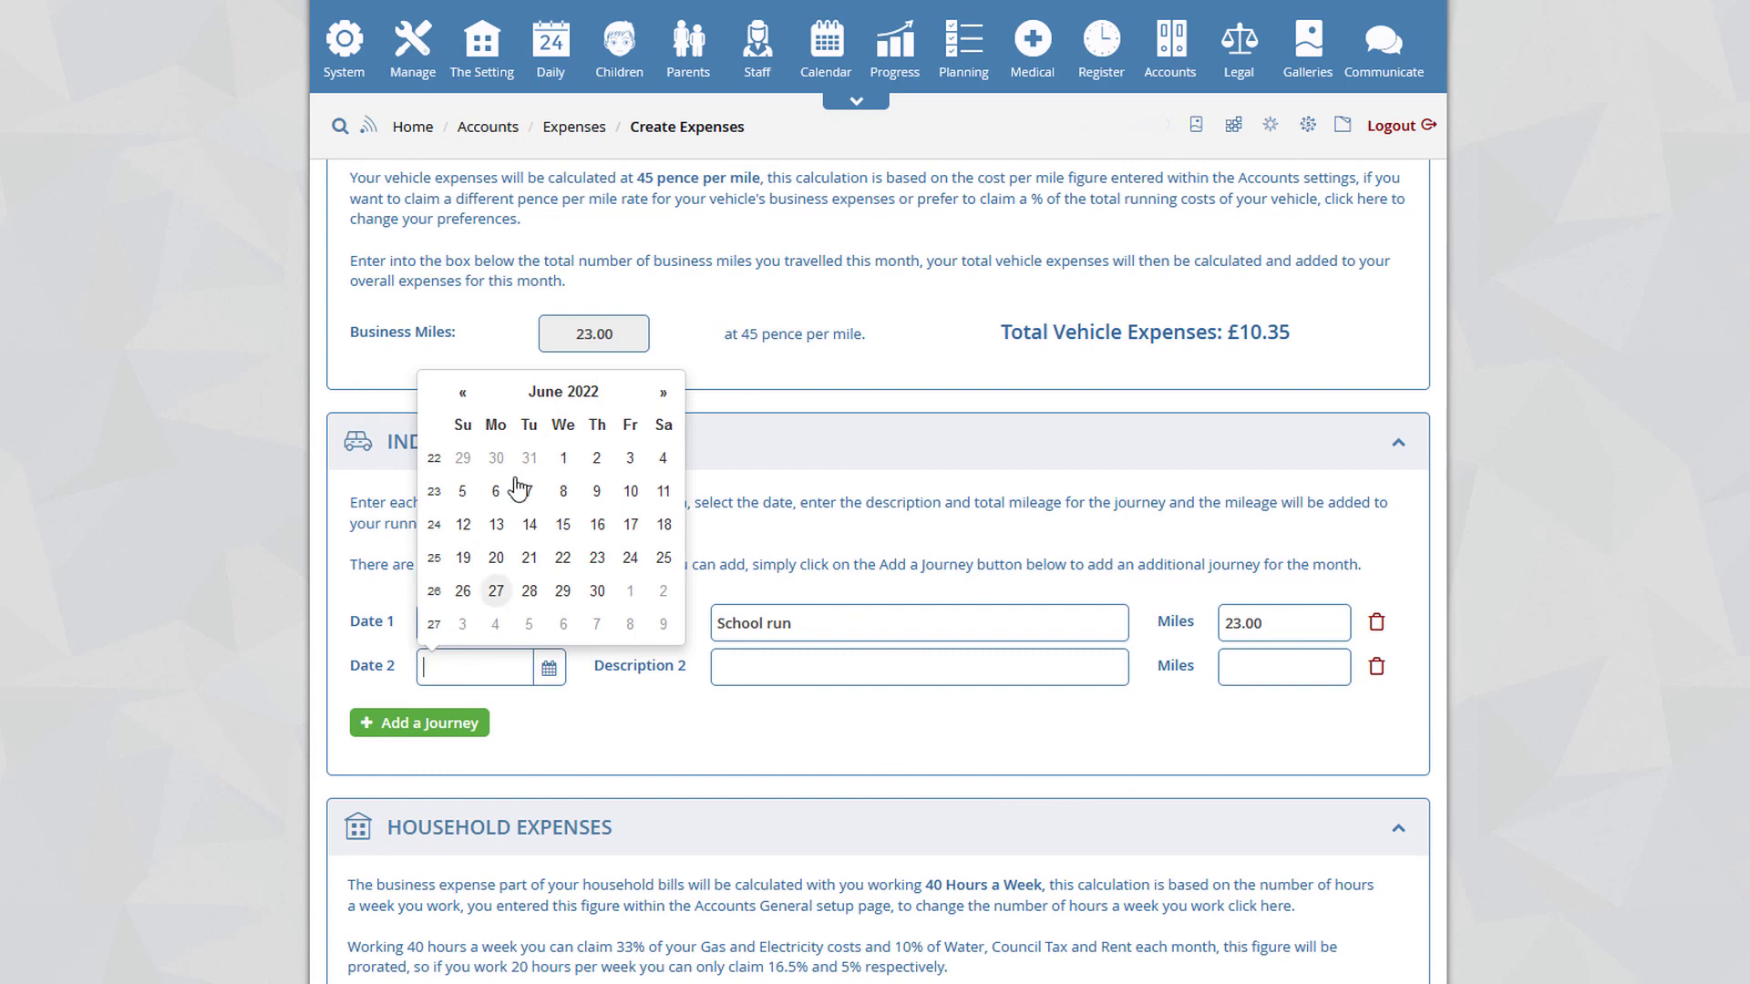
pyautogui.click(664, 391)
pyautogui.click(630, 558)
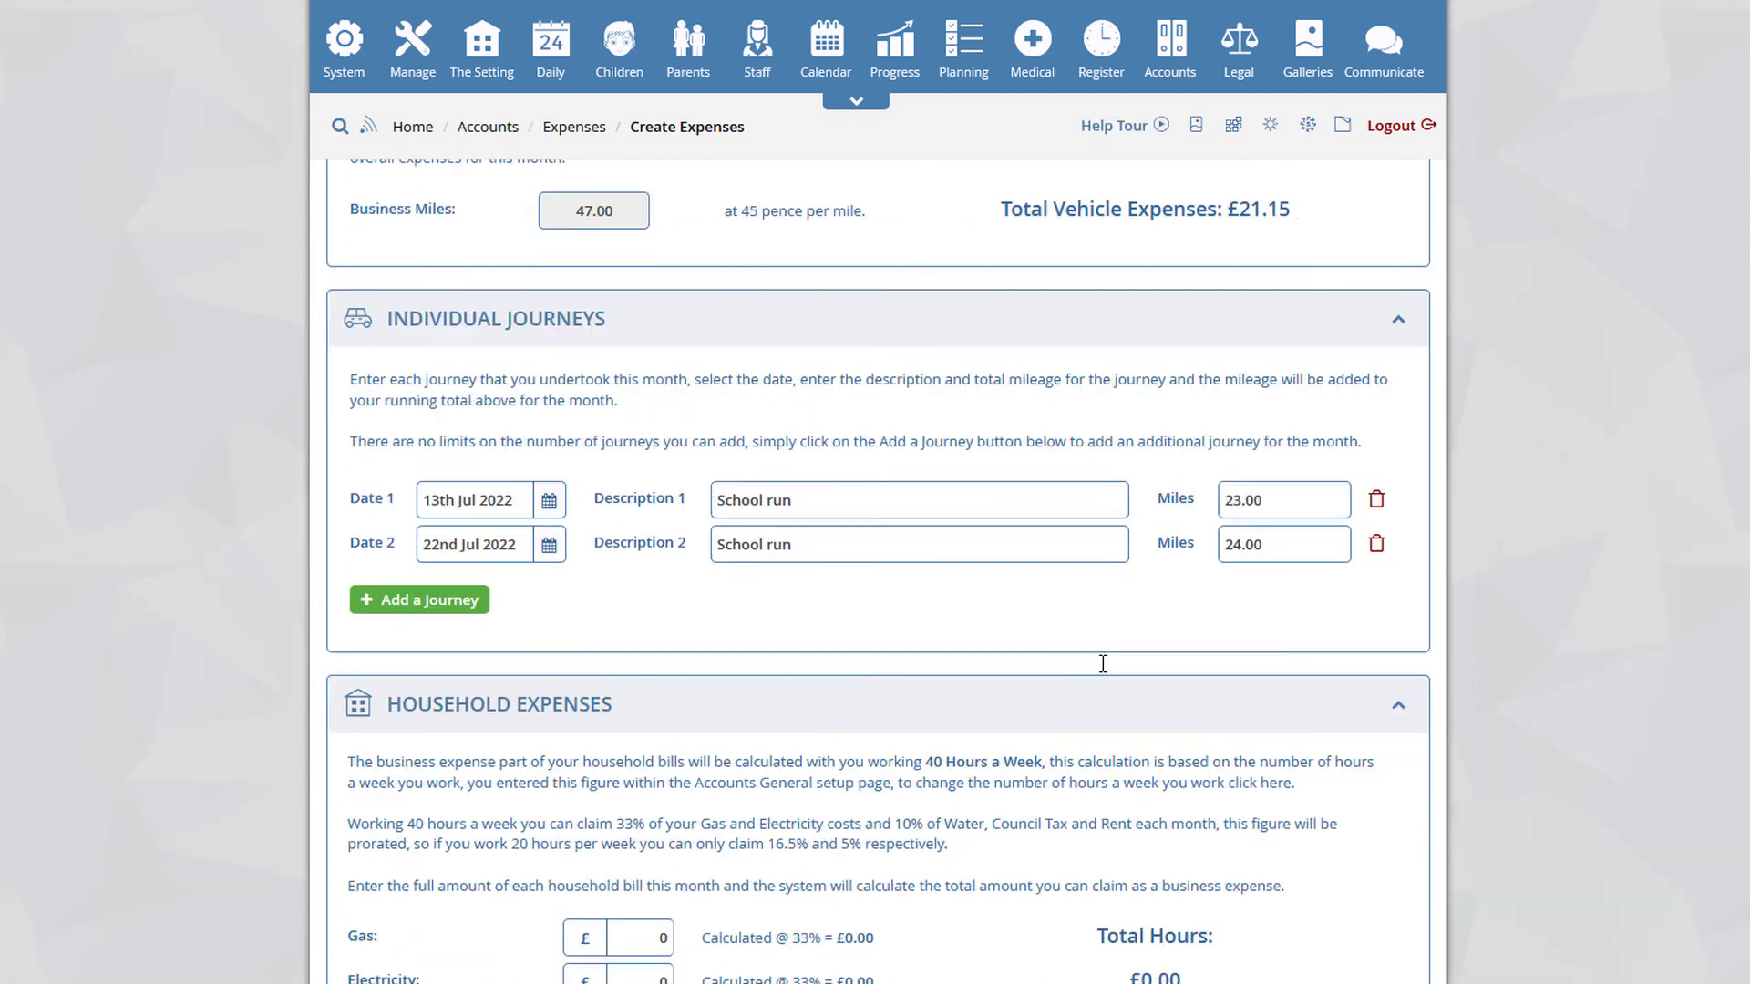
# - Enter the household expenses: gas £150, electricity £120, water £50, council tax £150 and rent £600
pyautogui.scroll(-5, 1103, 664)
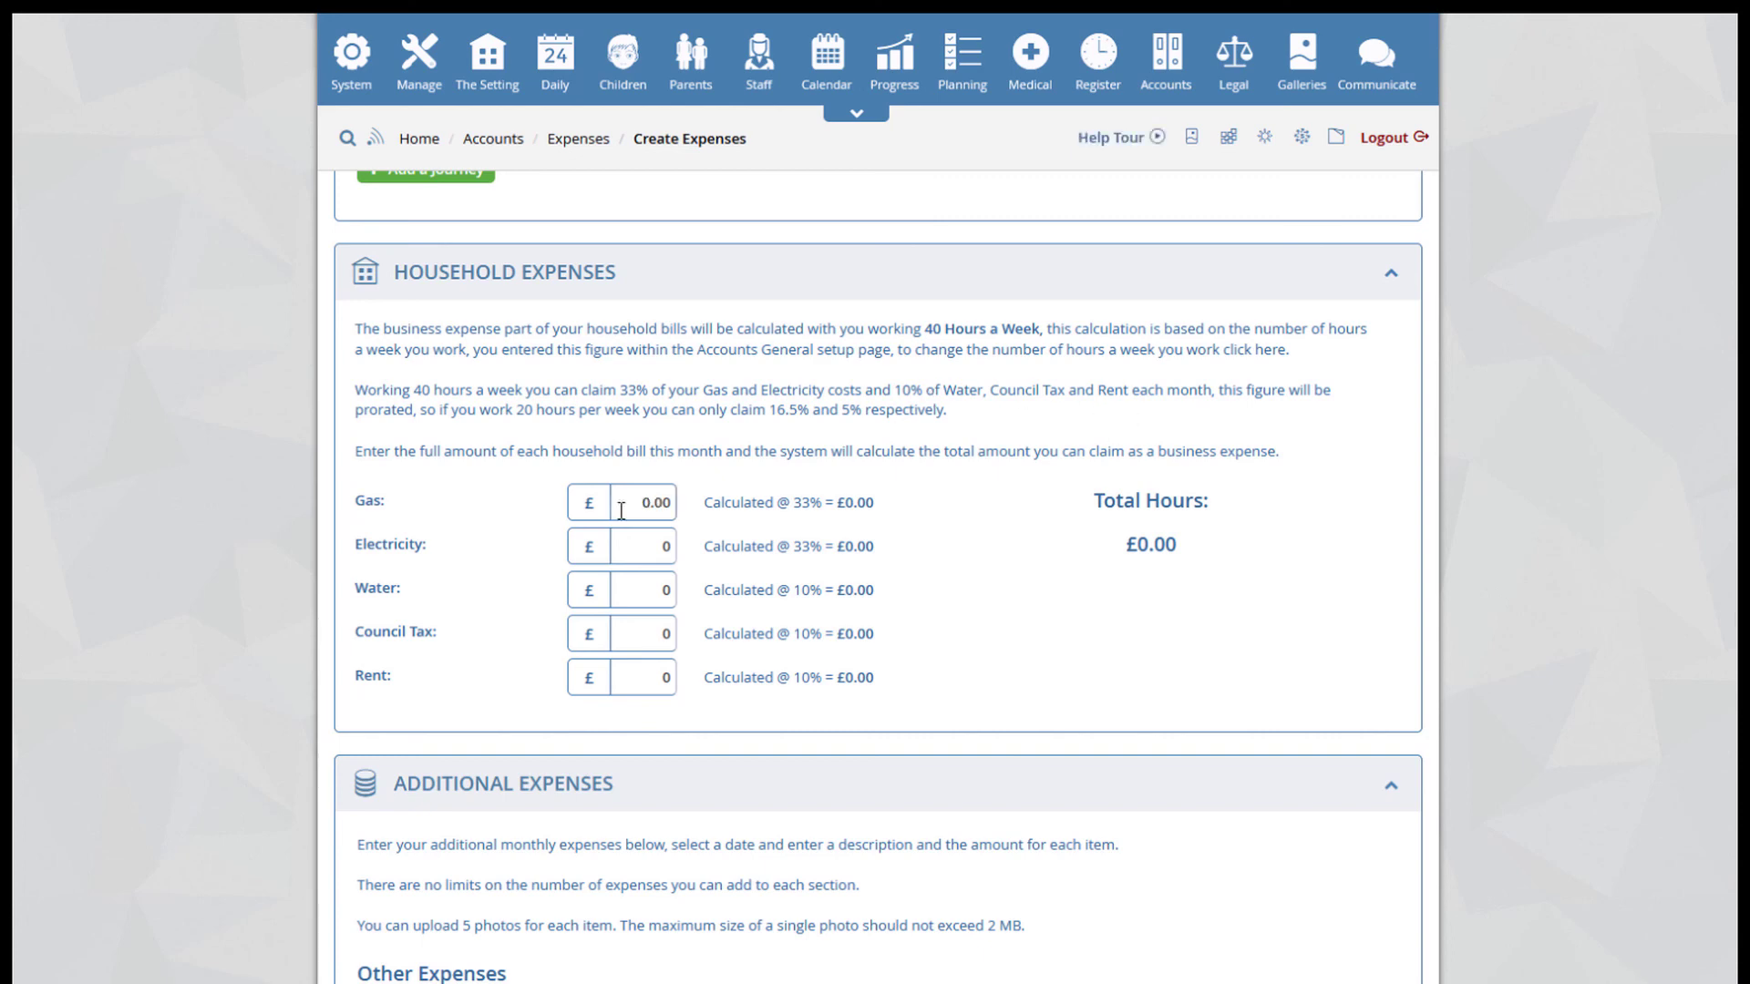
pyautogui.write('15')
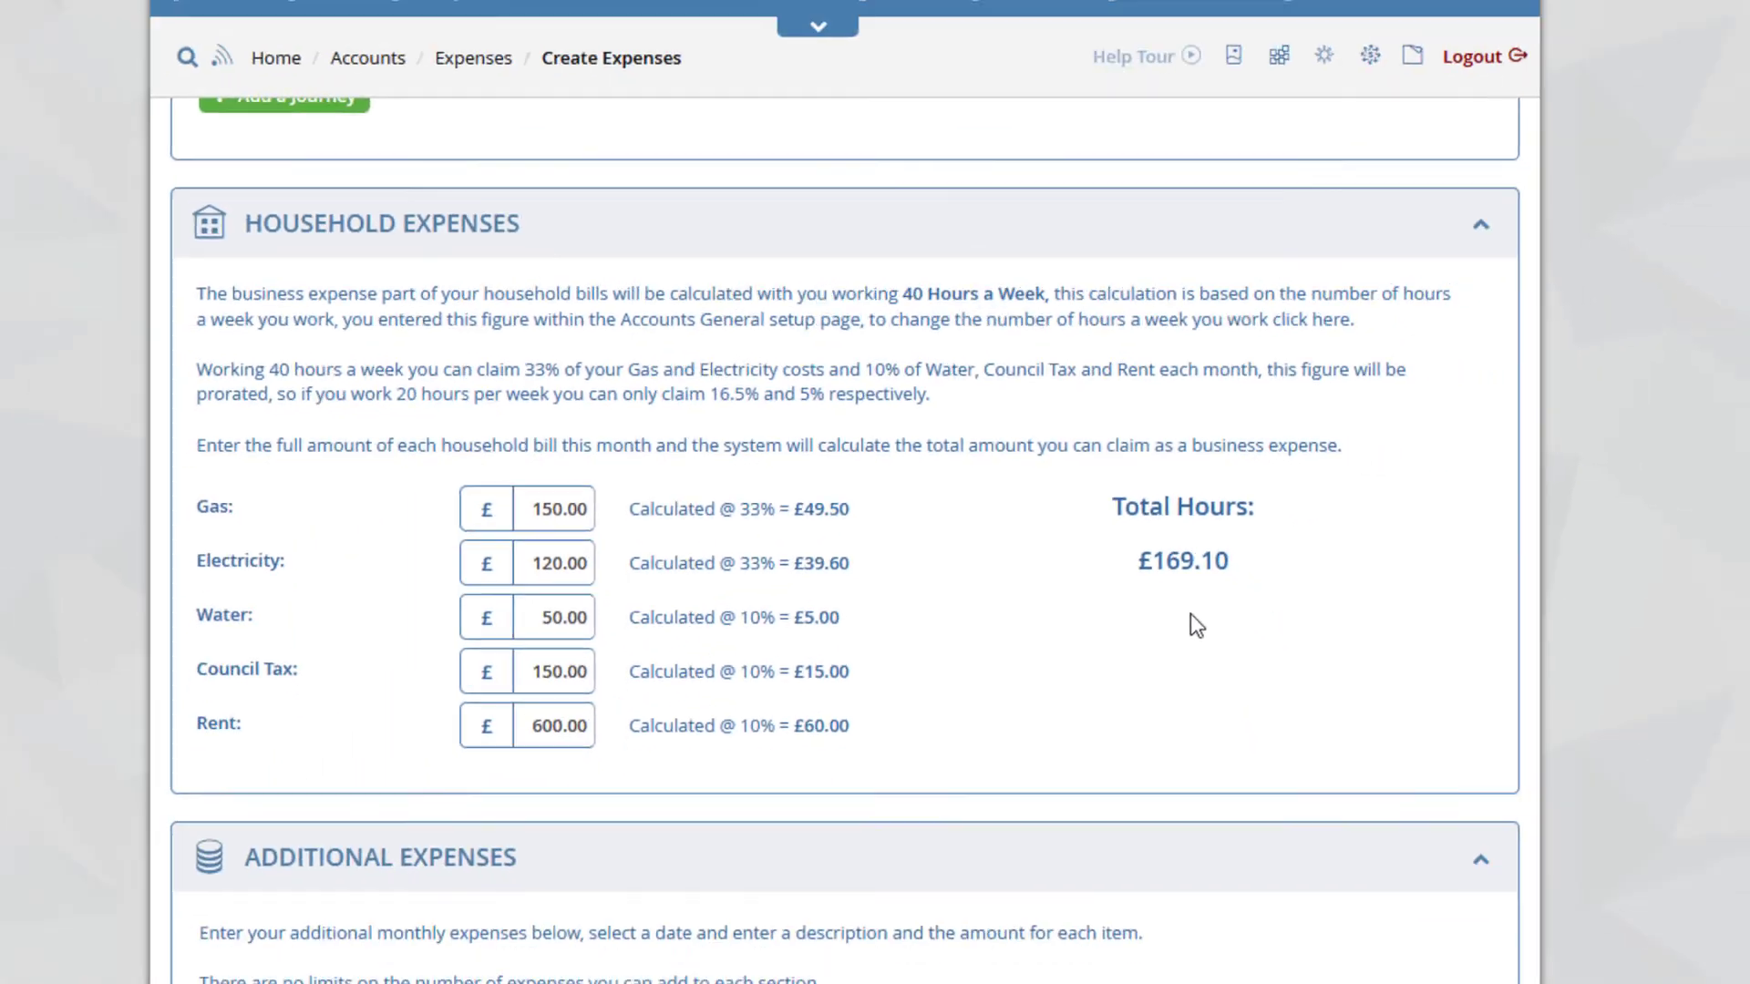
# - Add a "Train" travel fares expense of £56.00 dated 22nd Jul 2022 and save the July 2022 expenses
pyautogui.scroll(-5, 1192, 647)
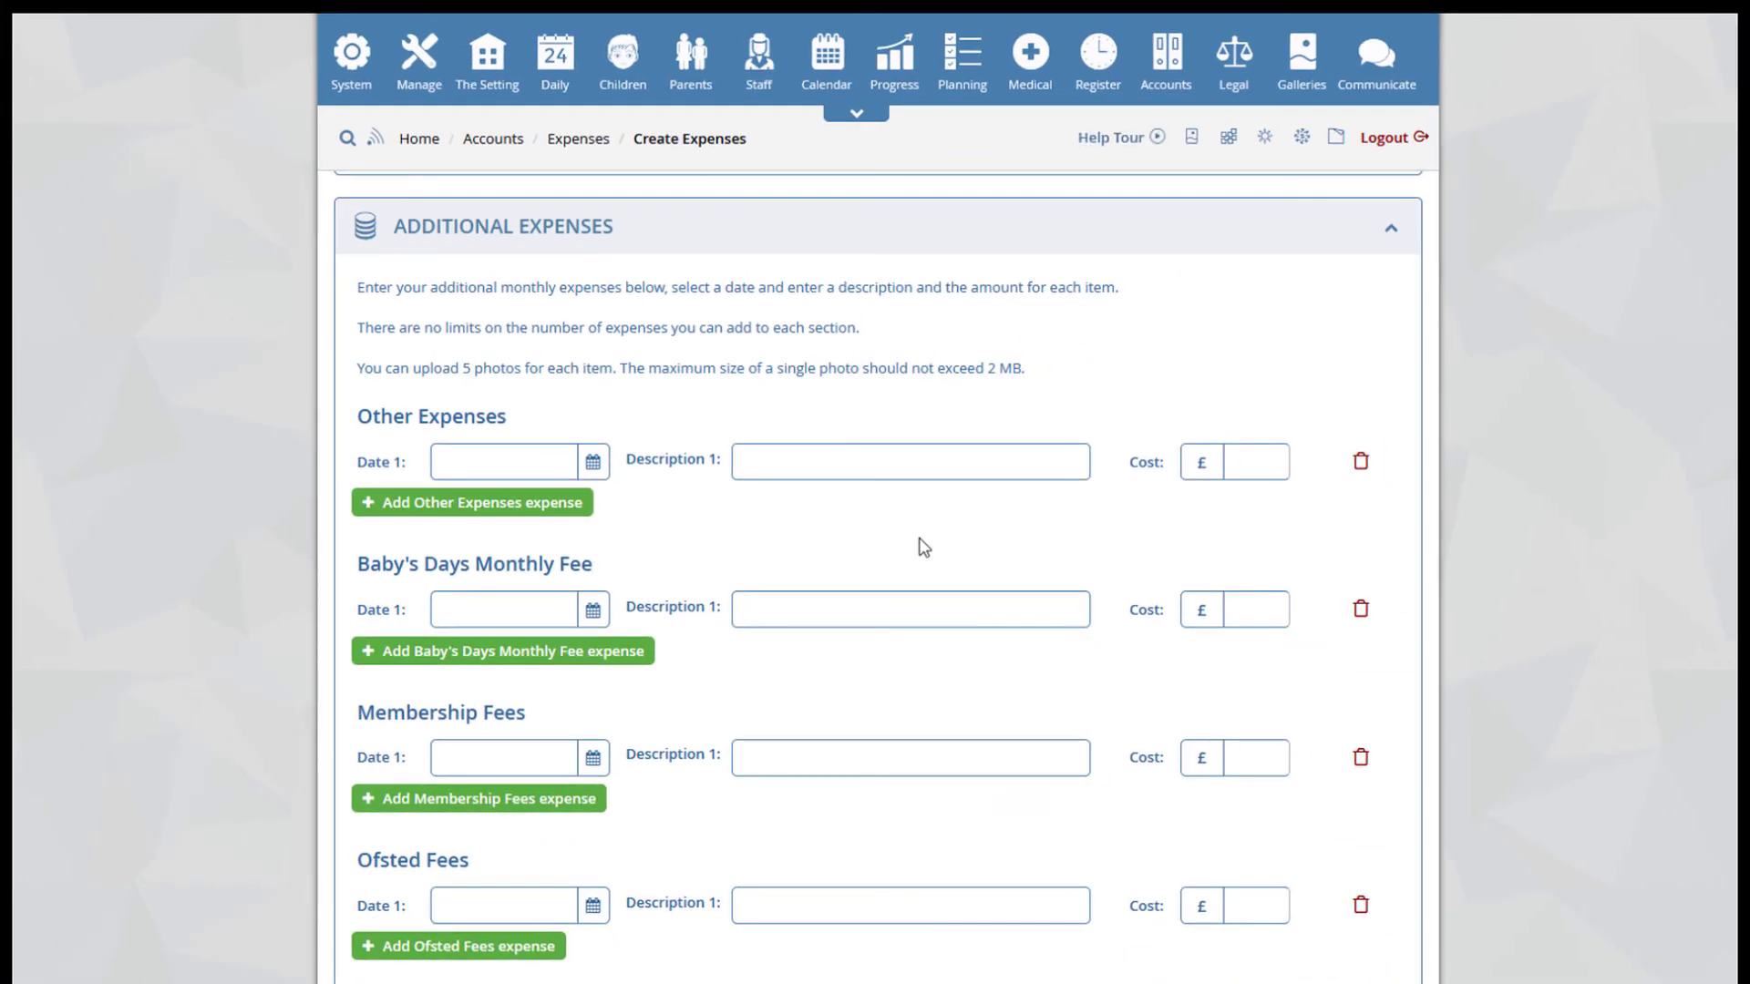
pyautogui.scroll(-15, 923, 546)
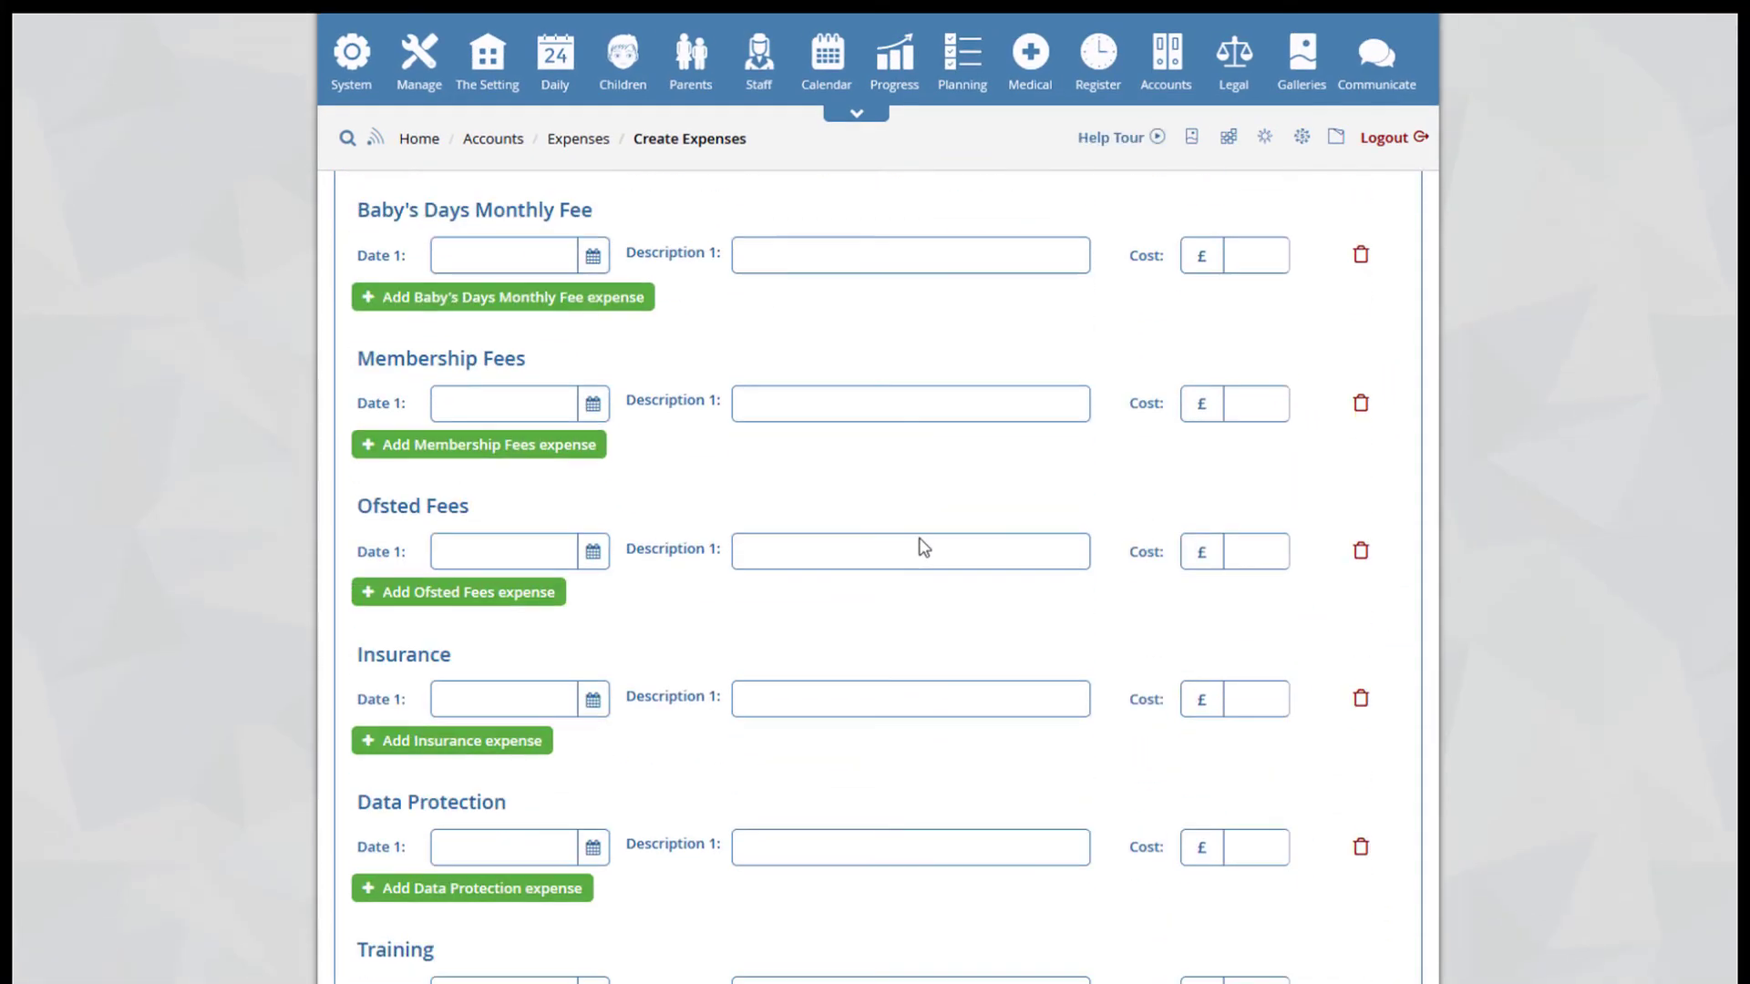
pyautogui.scroll(-8, 923, 547)
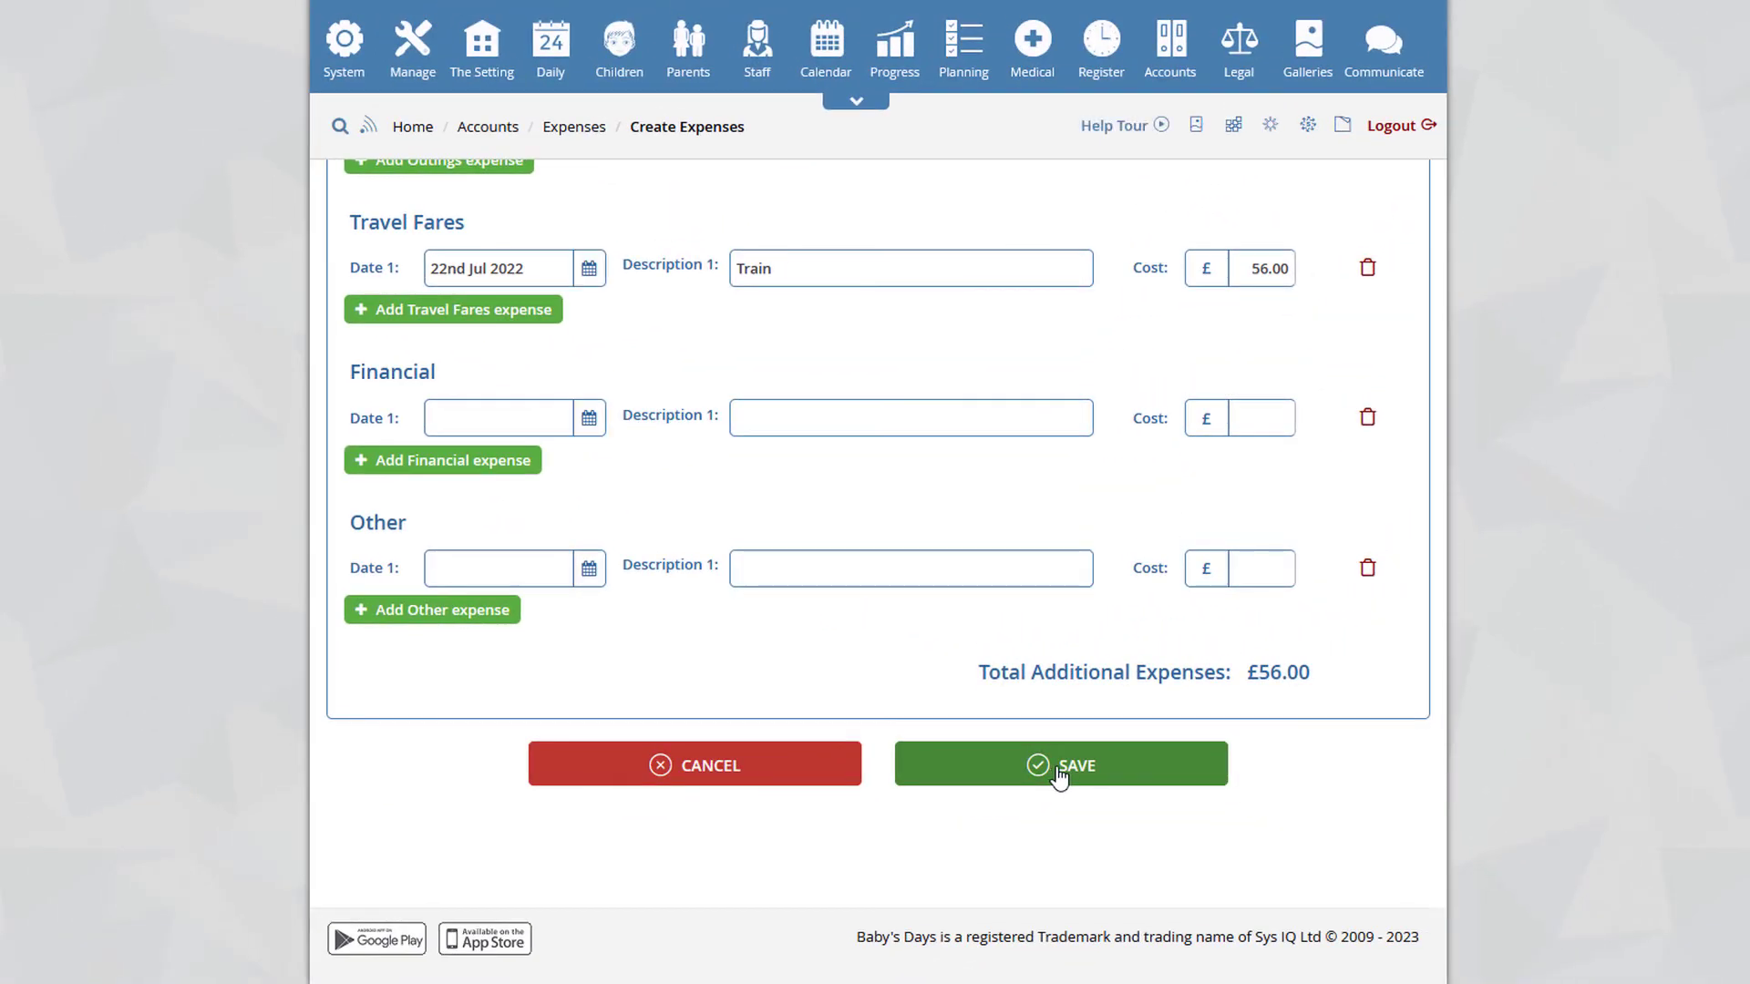
pyautogui.click(1058, 775)
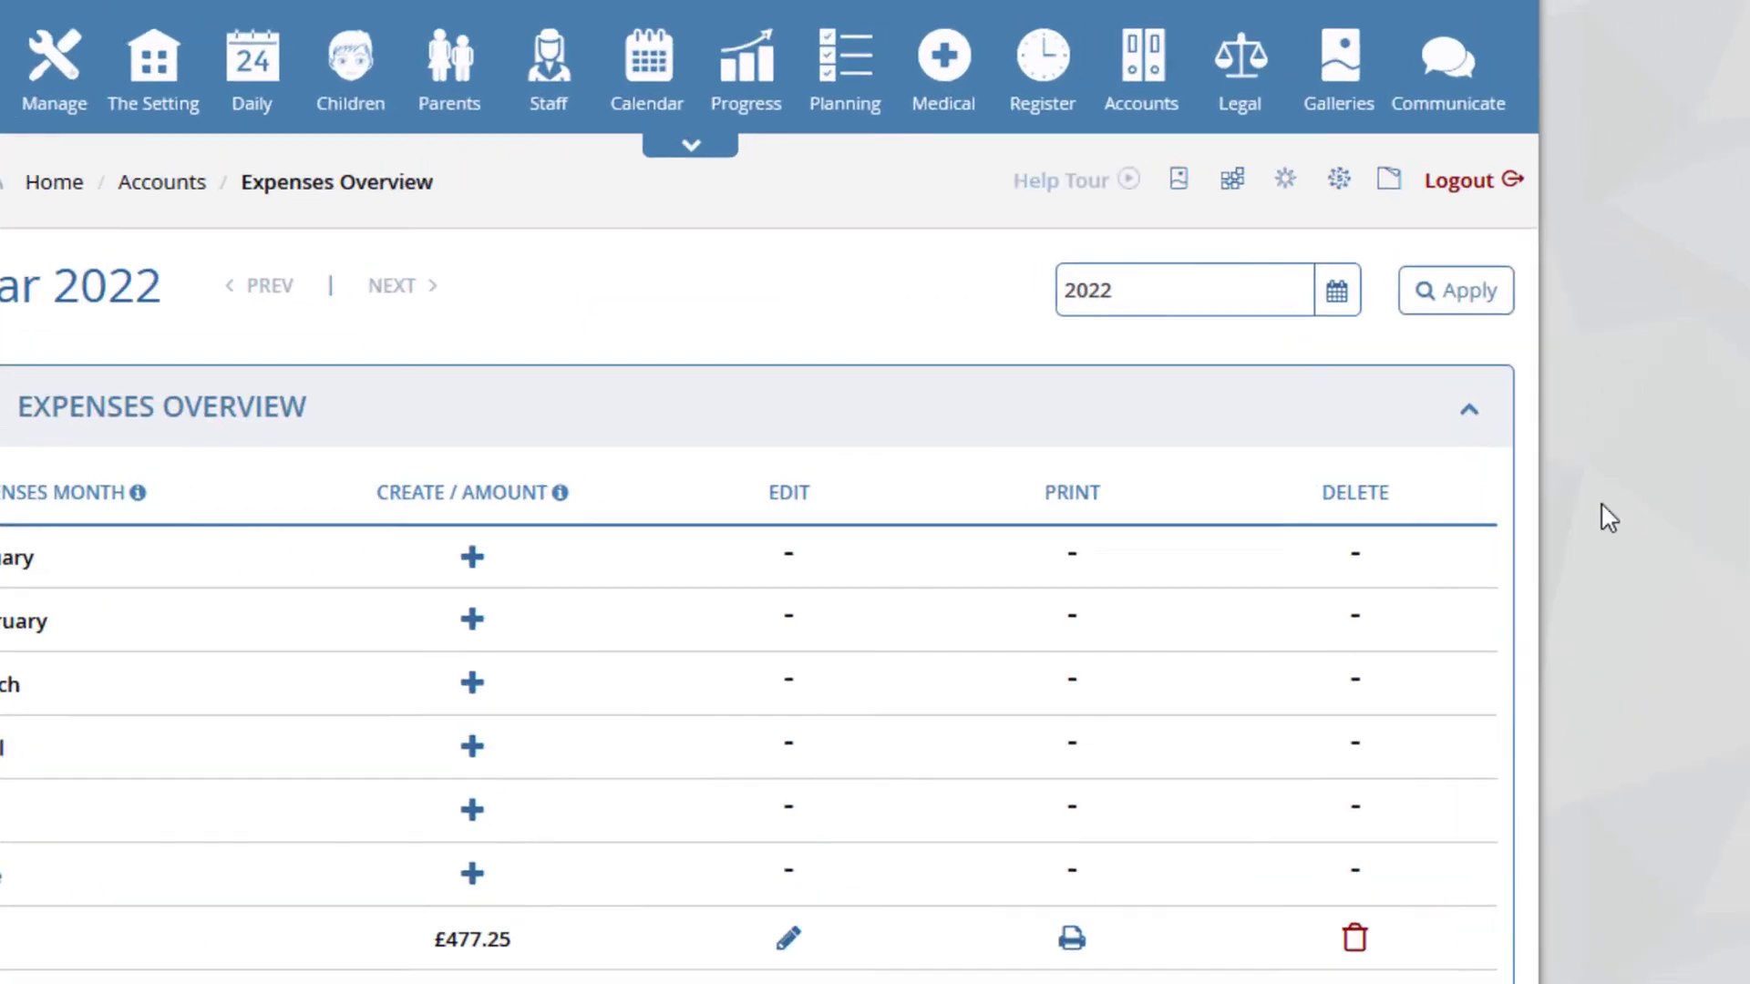
# - Open the monthly income and expenditure for July 2022 and review its income, children's invoices, funding and expenses breakdown
pyautogui.moveTo(1139, 137)
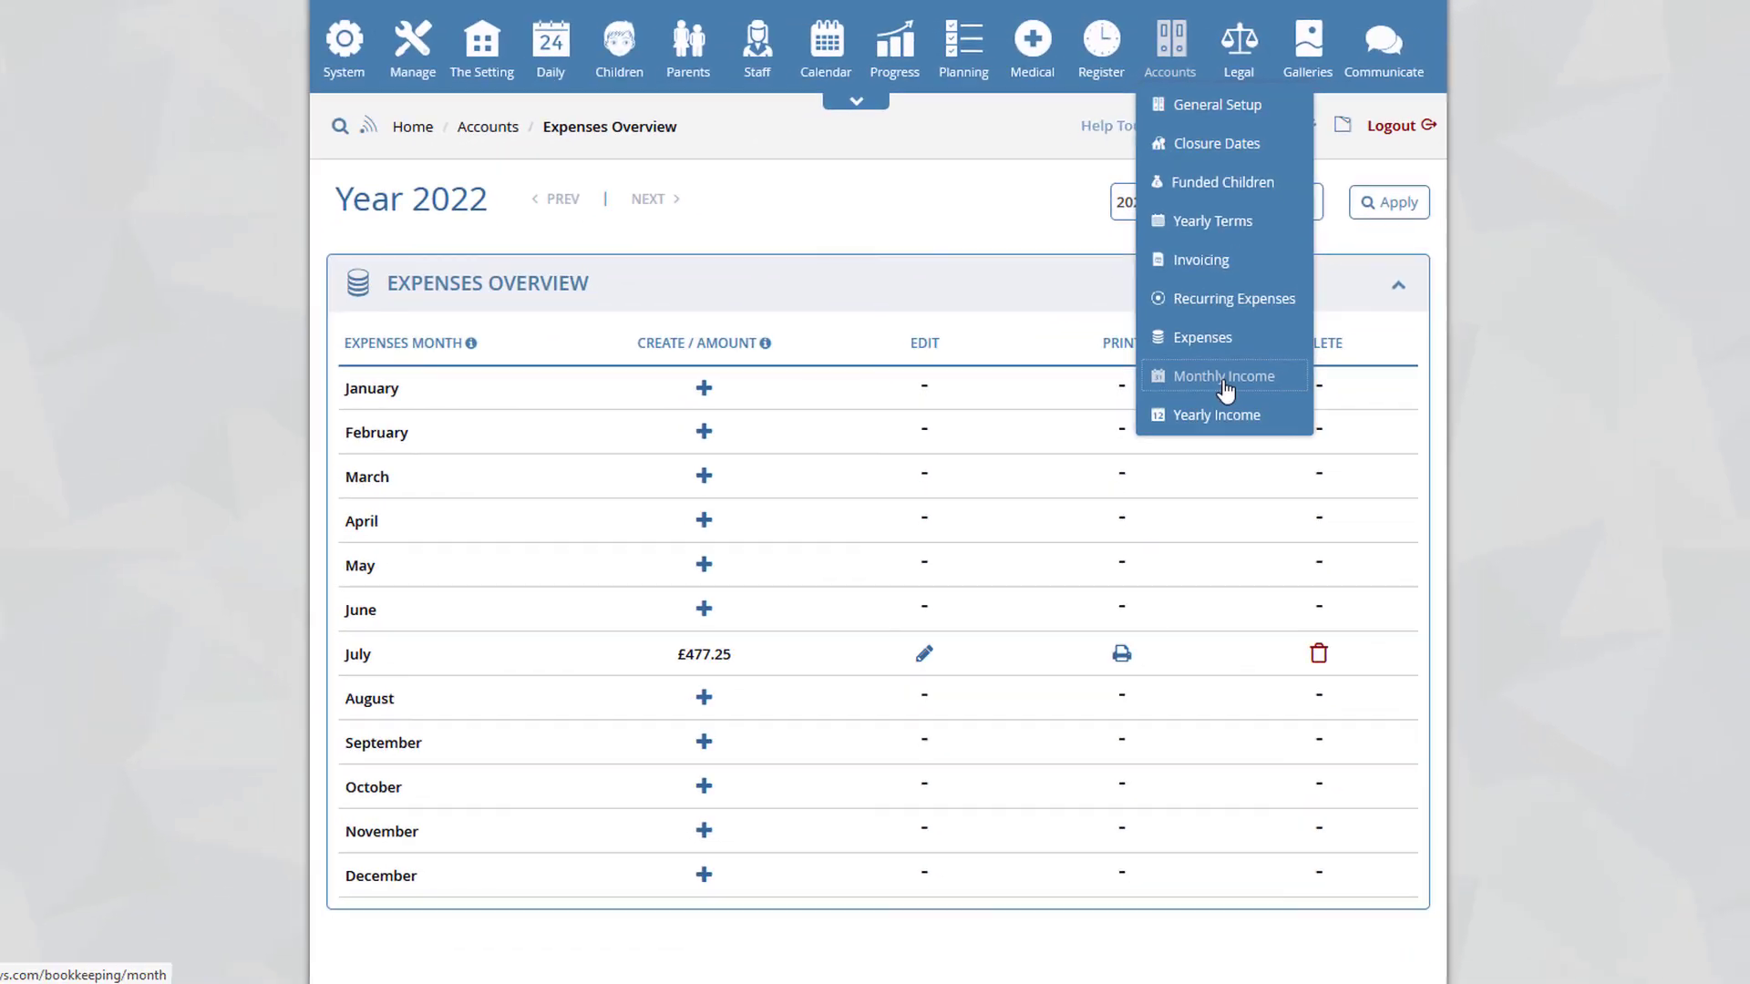
pyautogui.click(1224, 377)
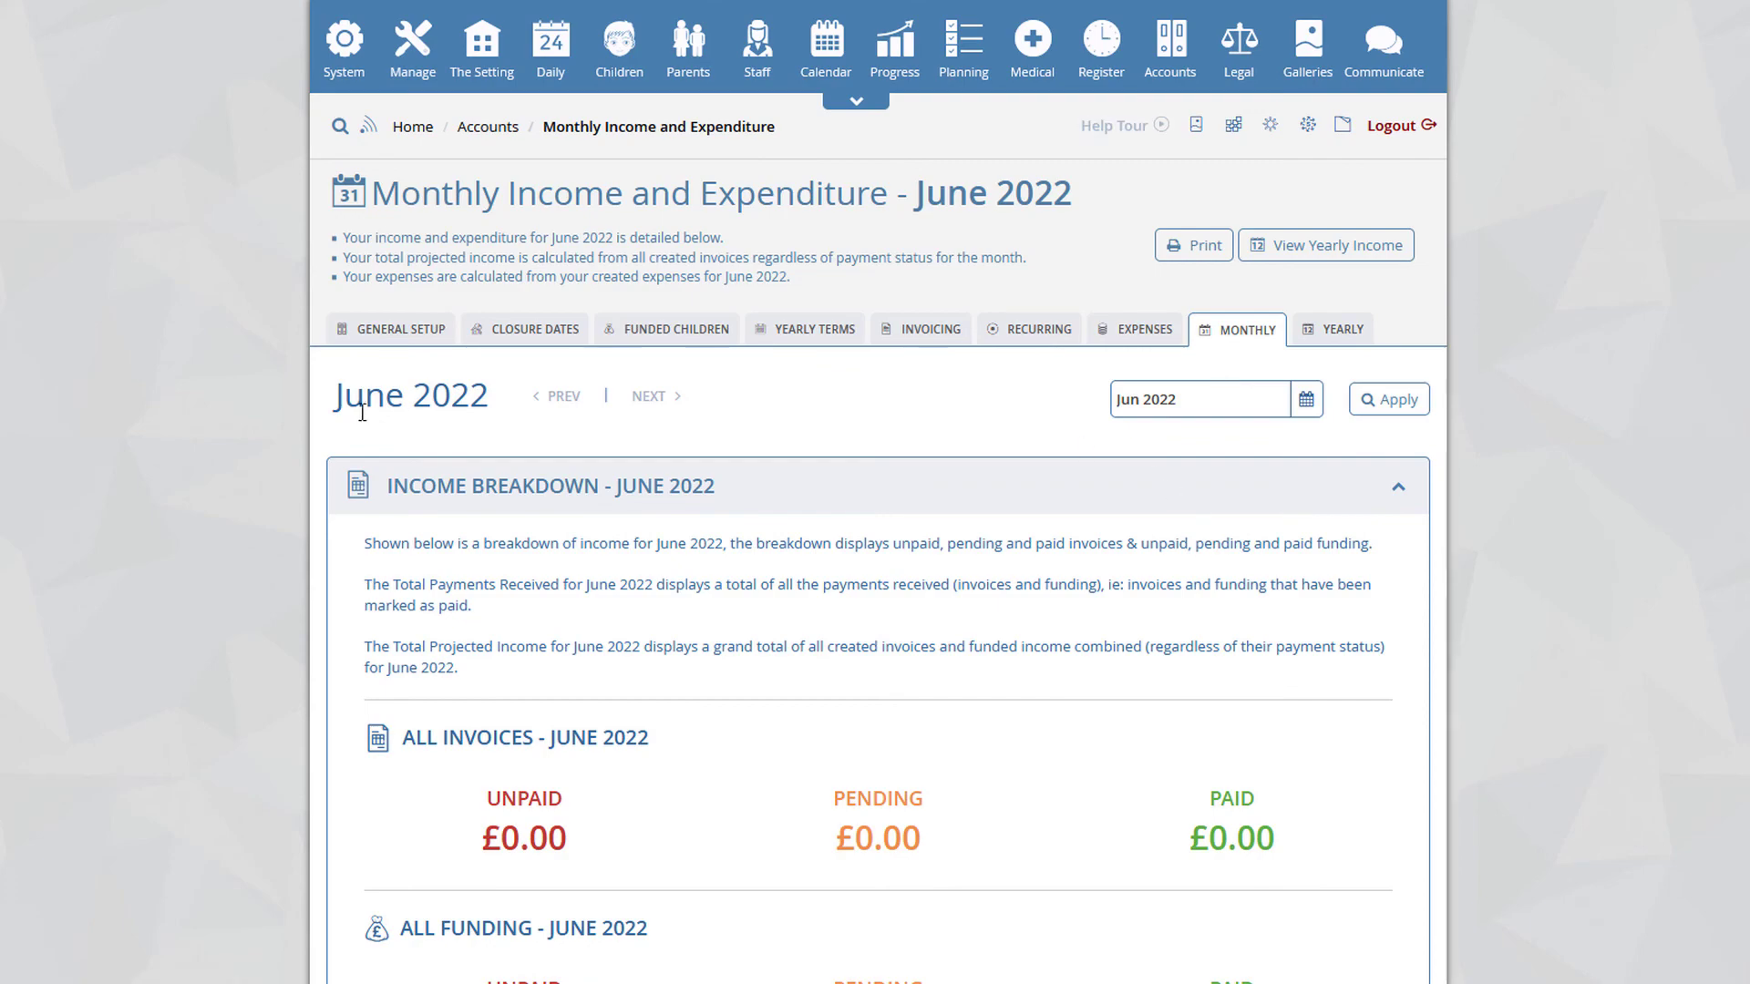
pyautogui.click(654, 395)
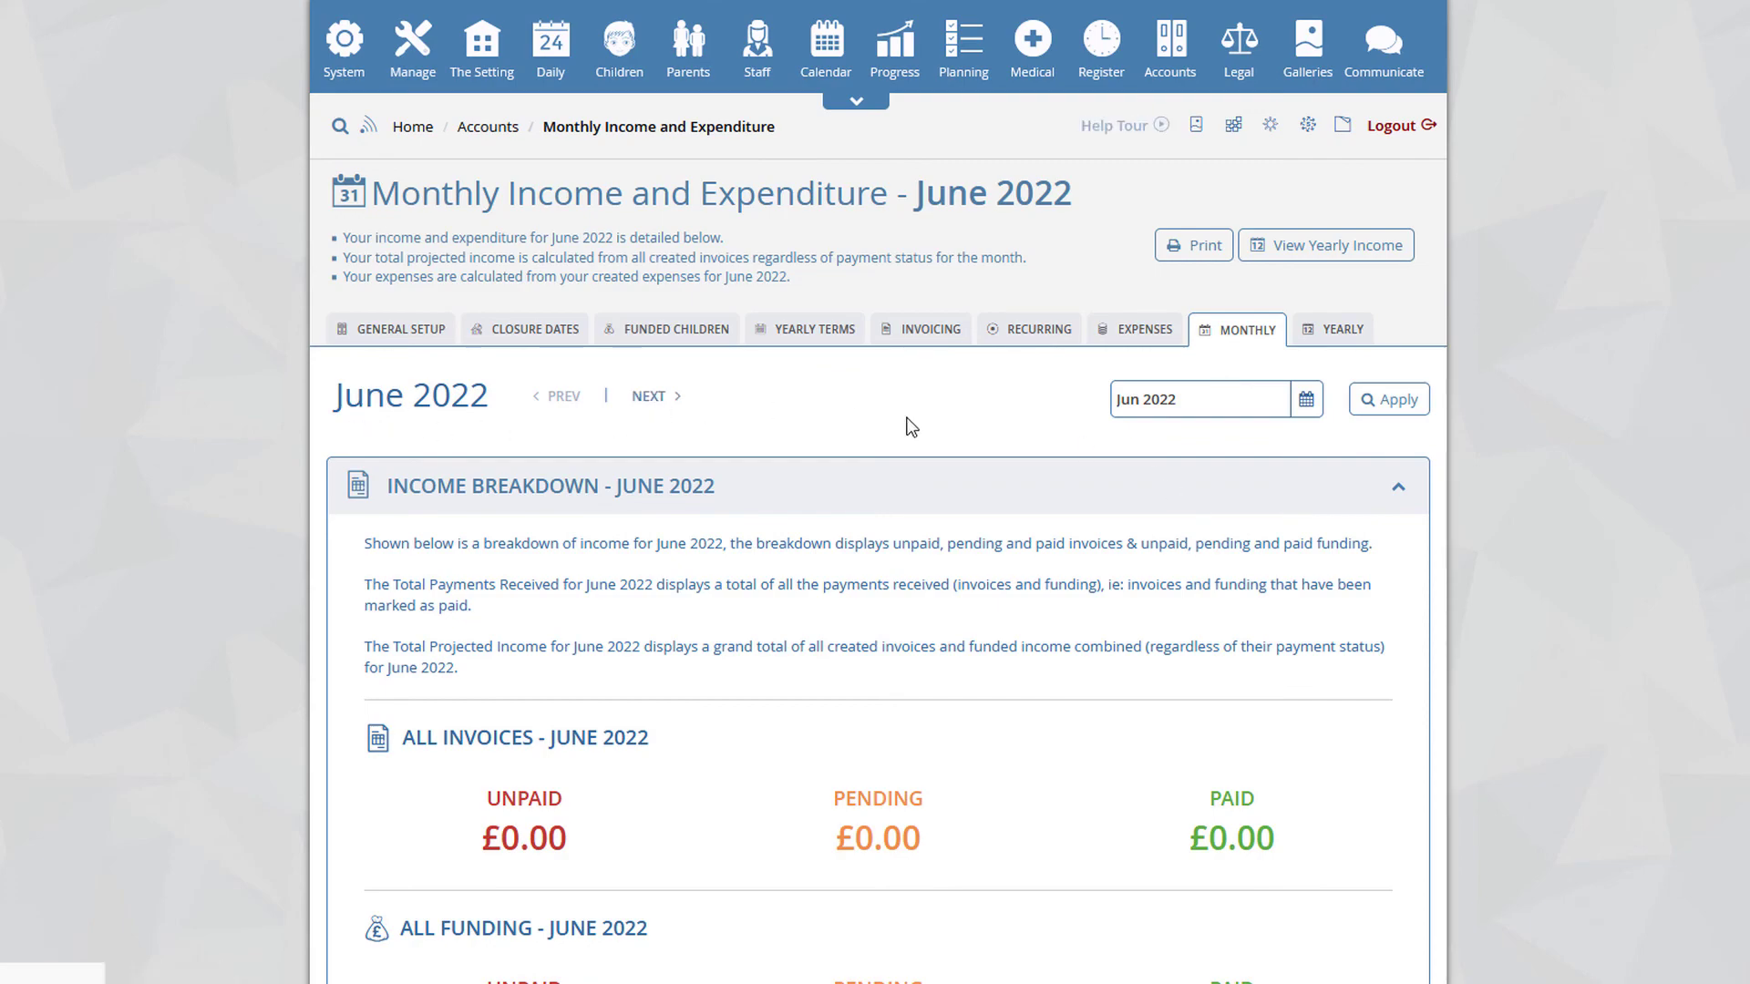
pyautogui.scroll(-3, 621, 384)
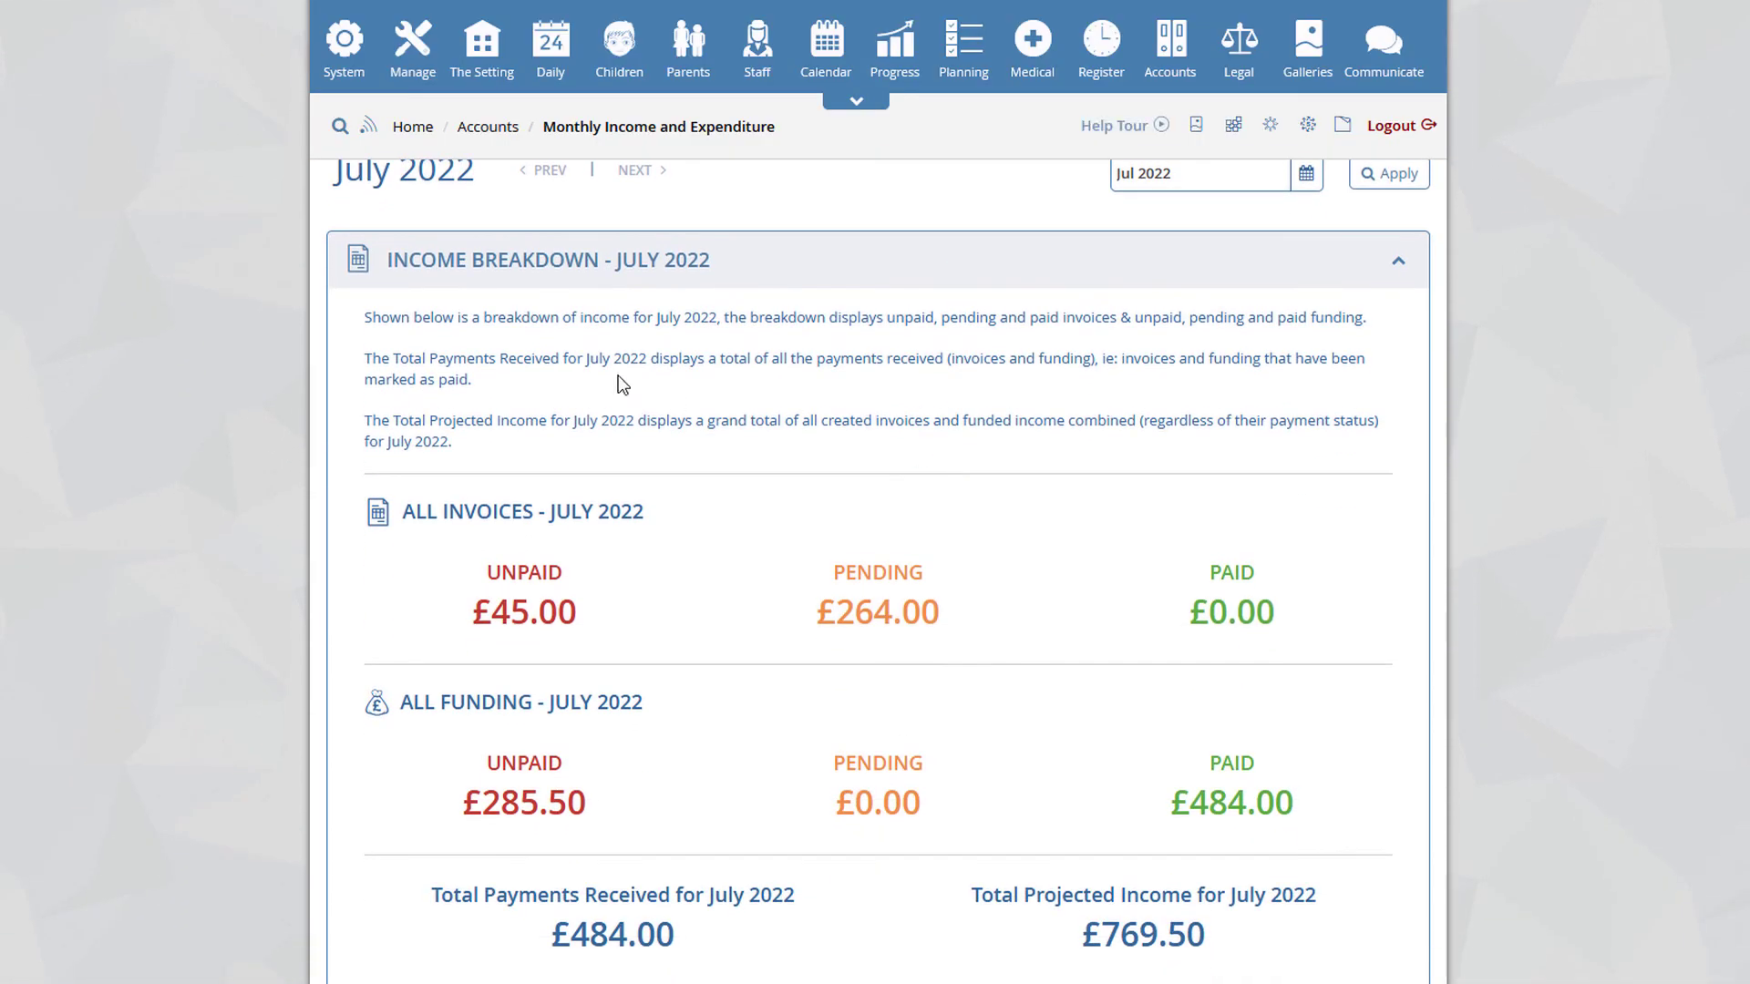
pyautogui.scroll(-15, 915, 518)
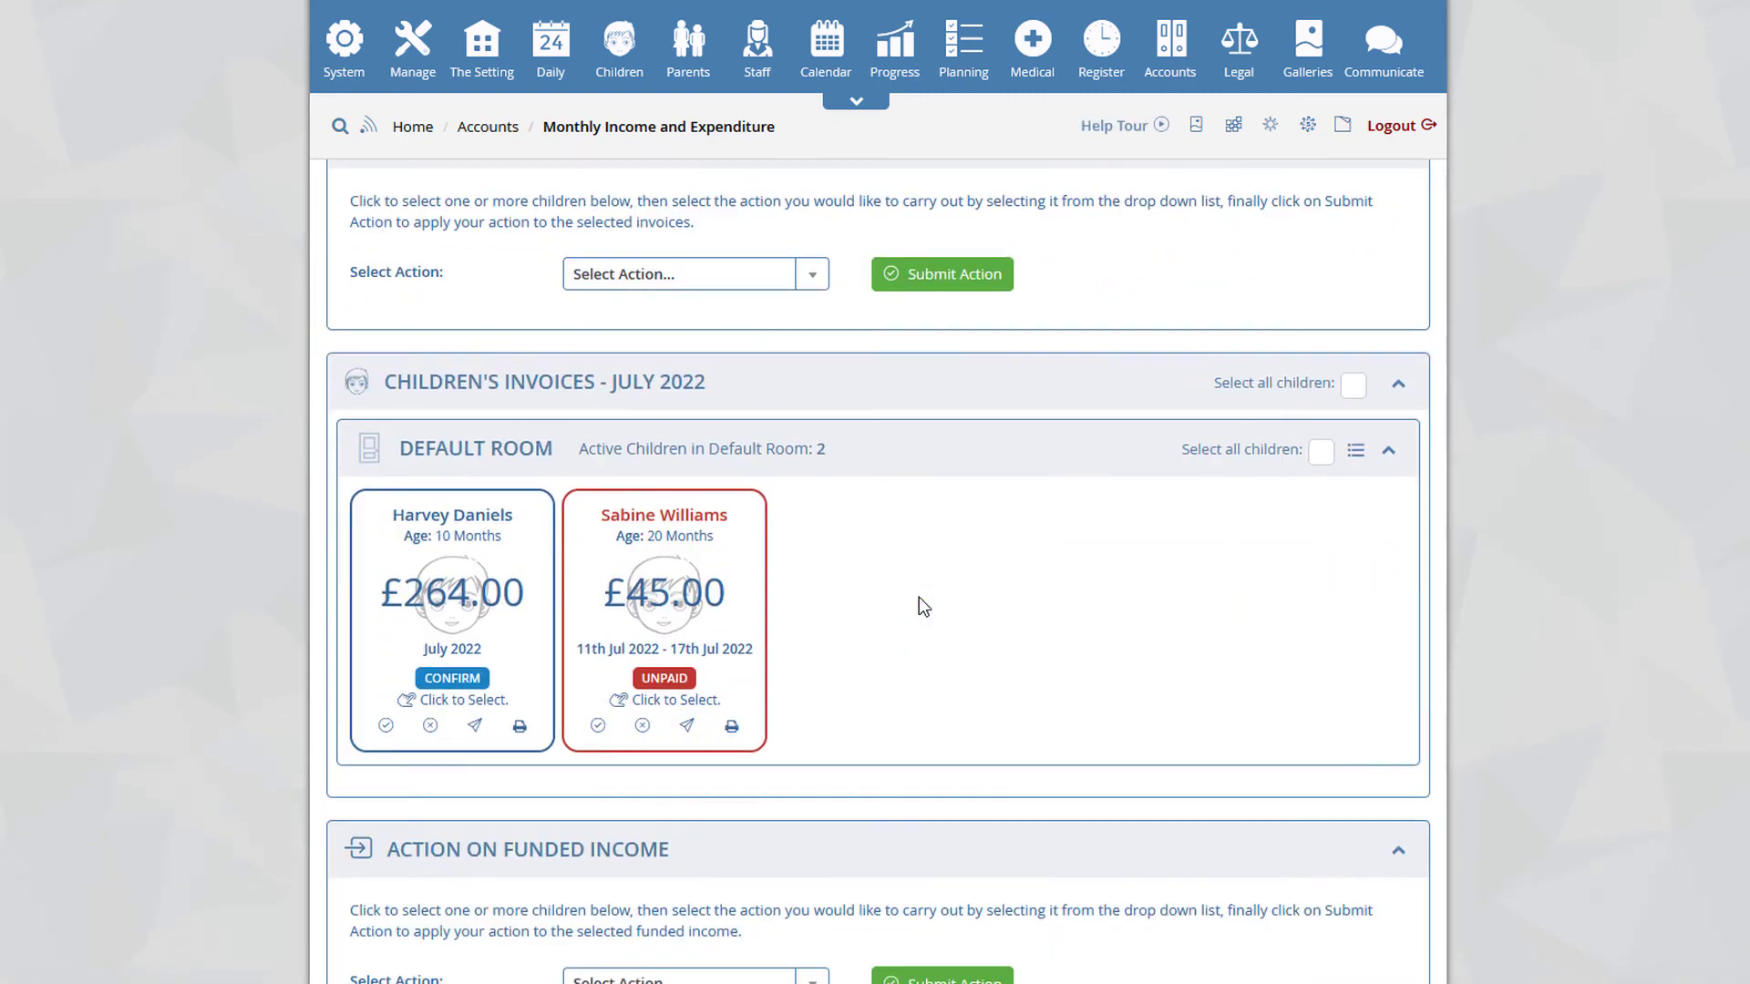
pyautogui.scroll(-6, 947, 638)
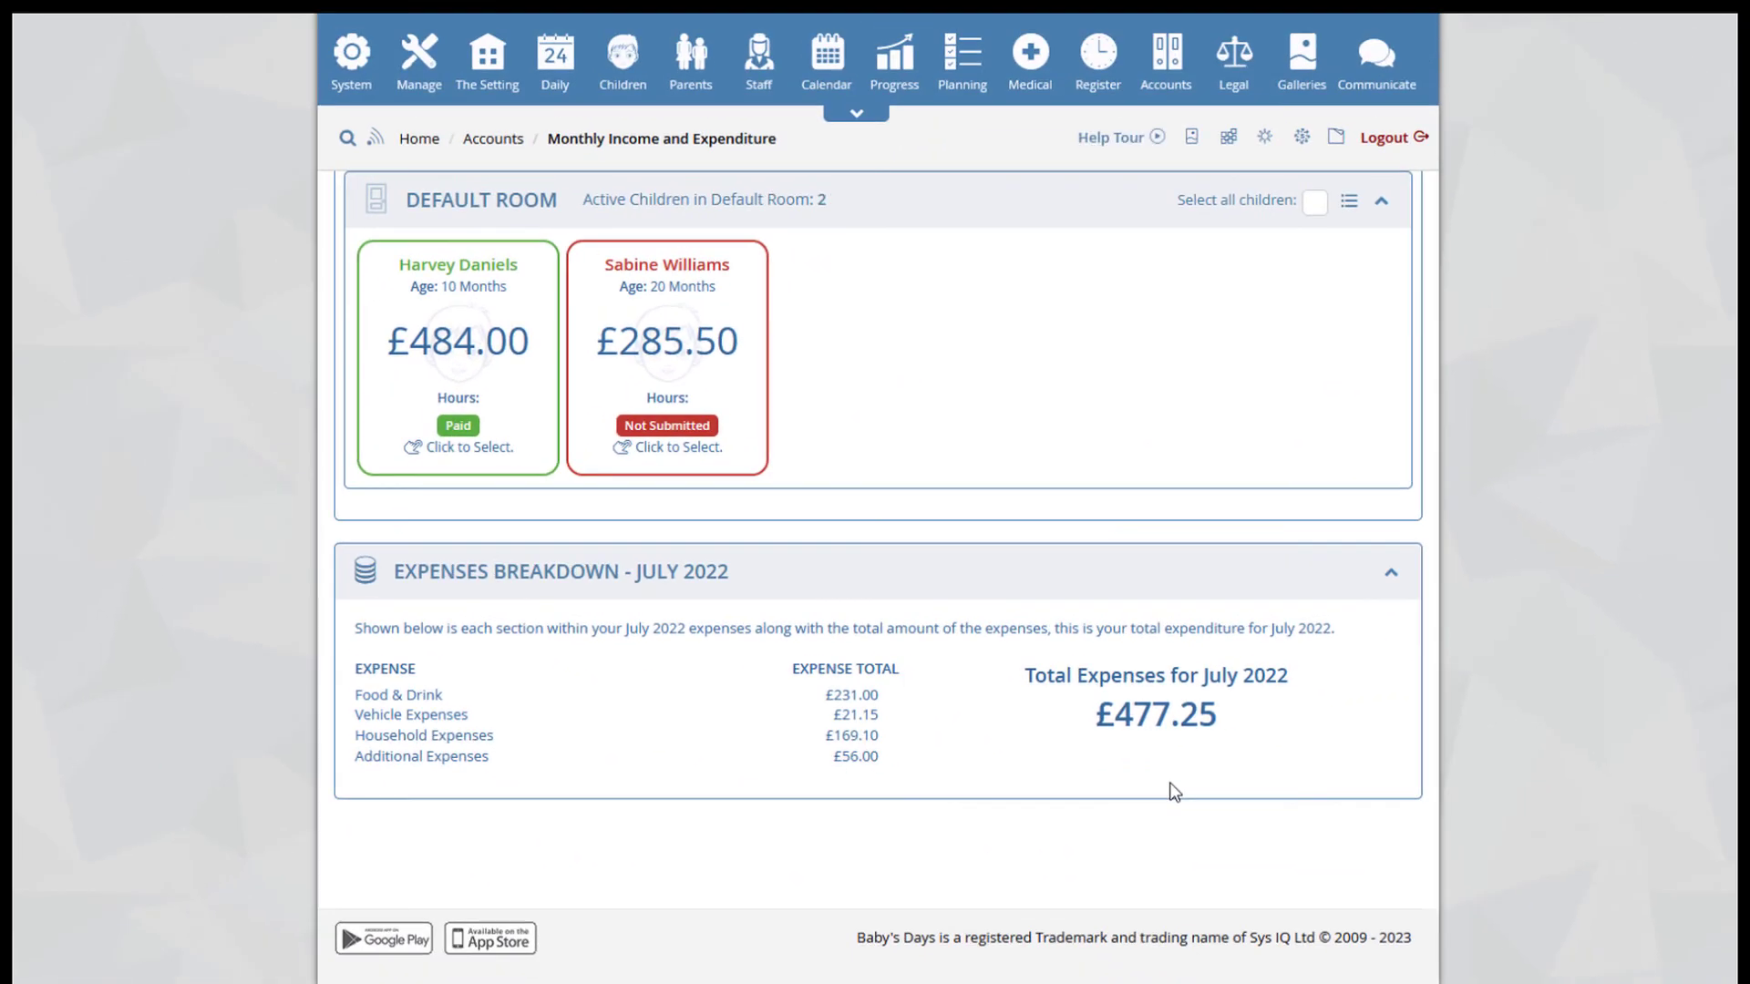
# - Open the yearly income and expenditure for Aug 2021 to Jul 2022 and review the income totals, wear and tear, invoices and expenses
pyautogui.moveTo(1145, 77)
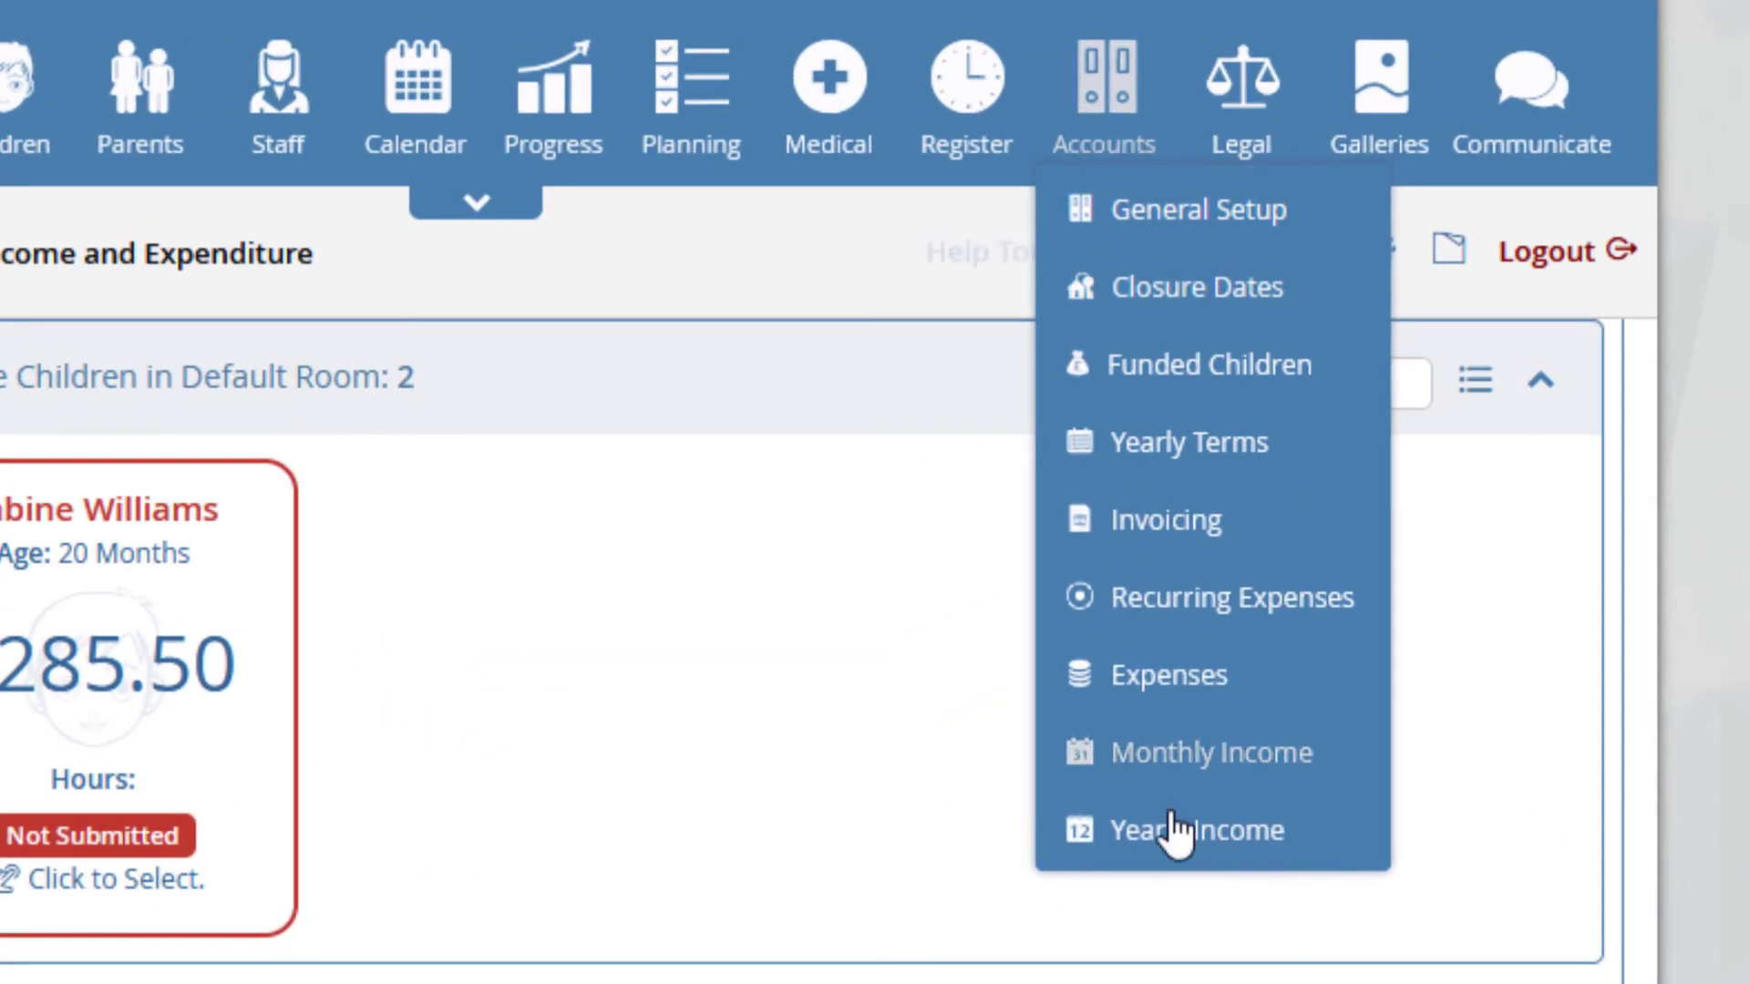
pyautogui.click(1195, 443)
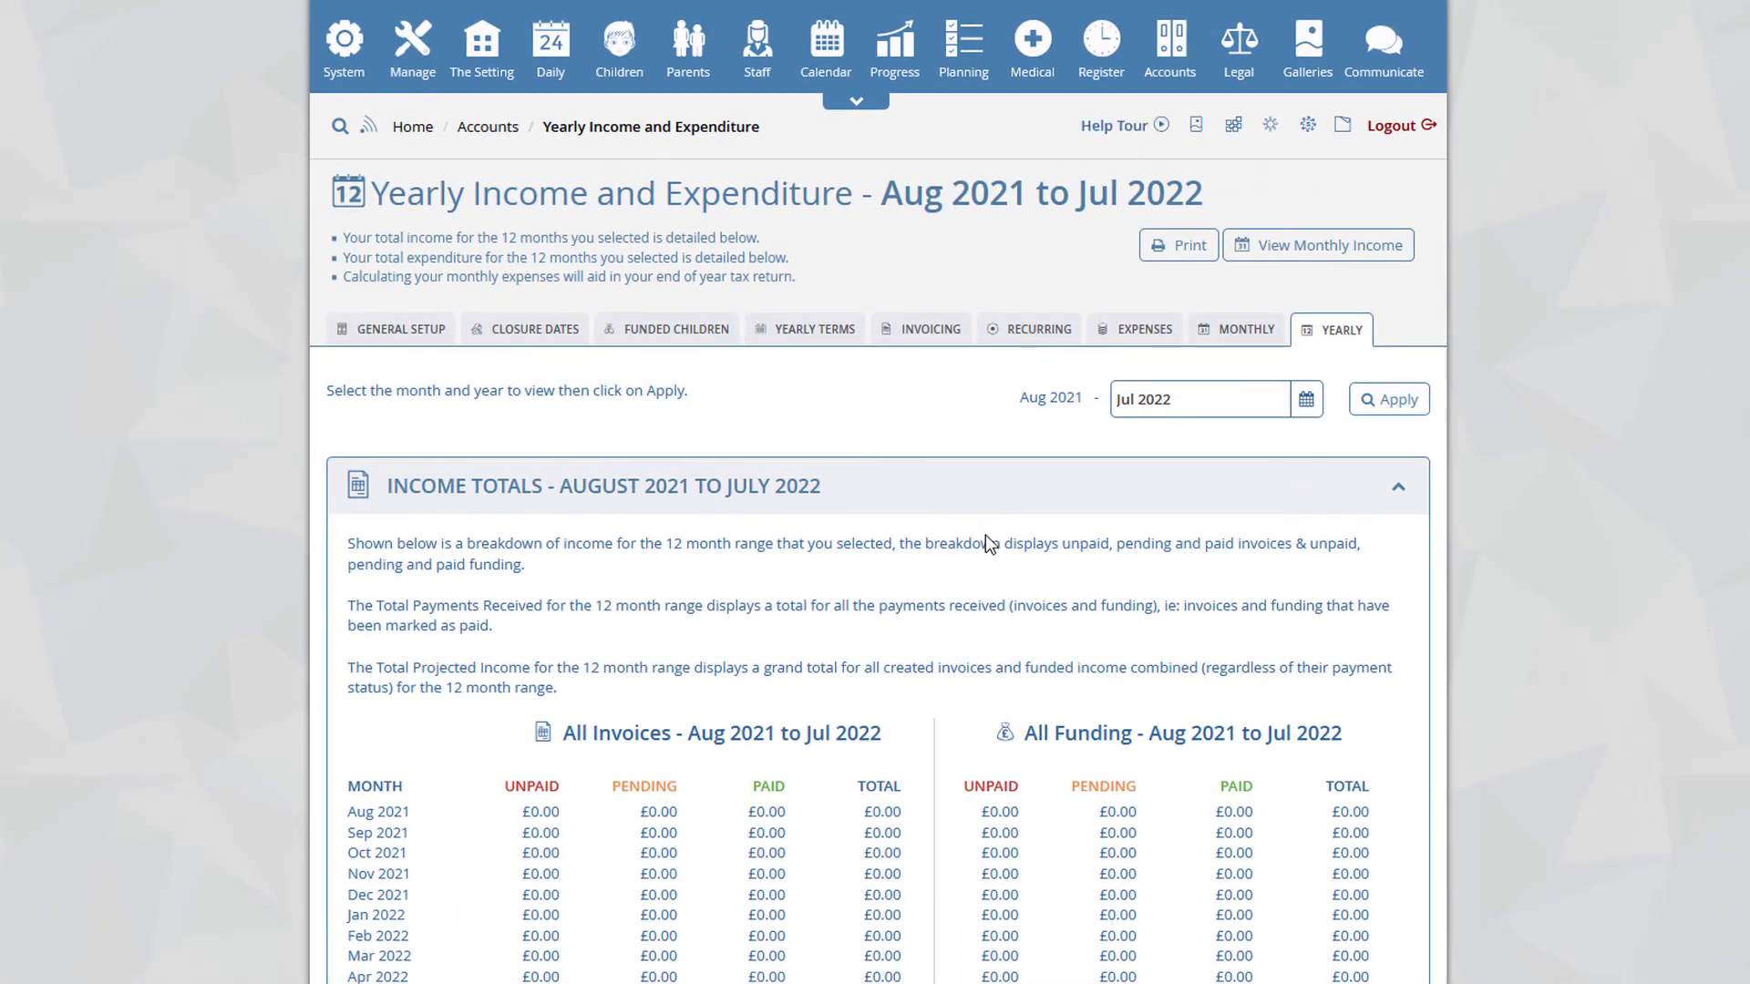
pyautogui.scroll(-7, 986, 538)
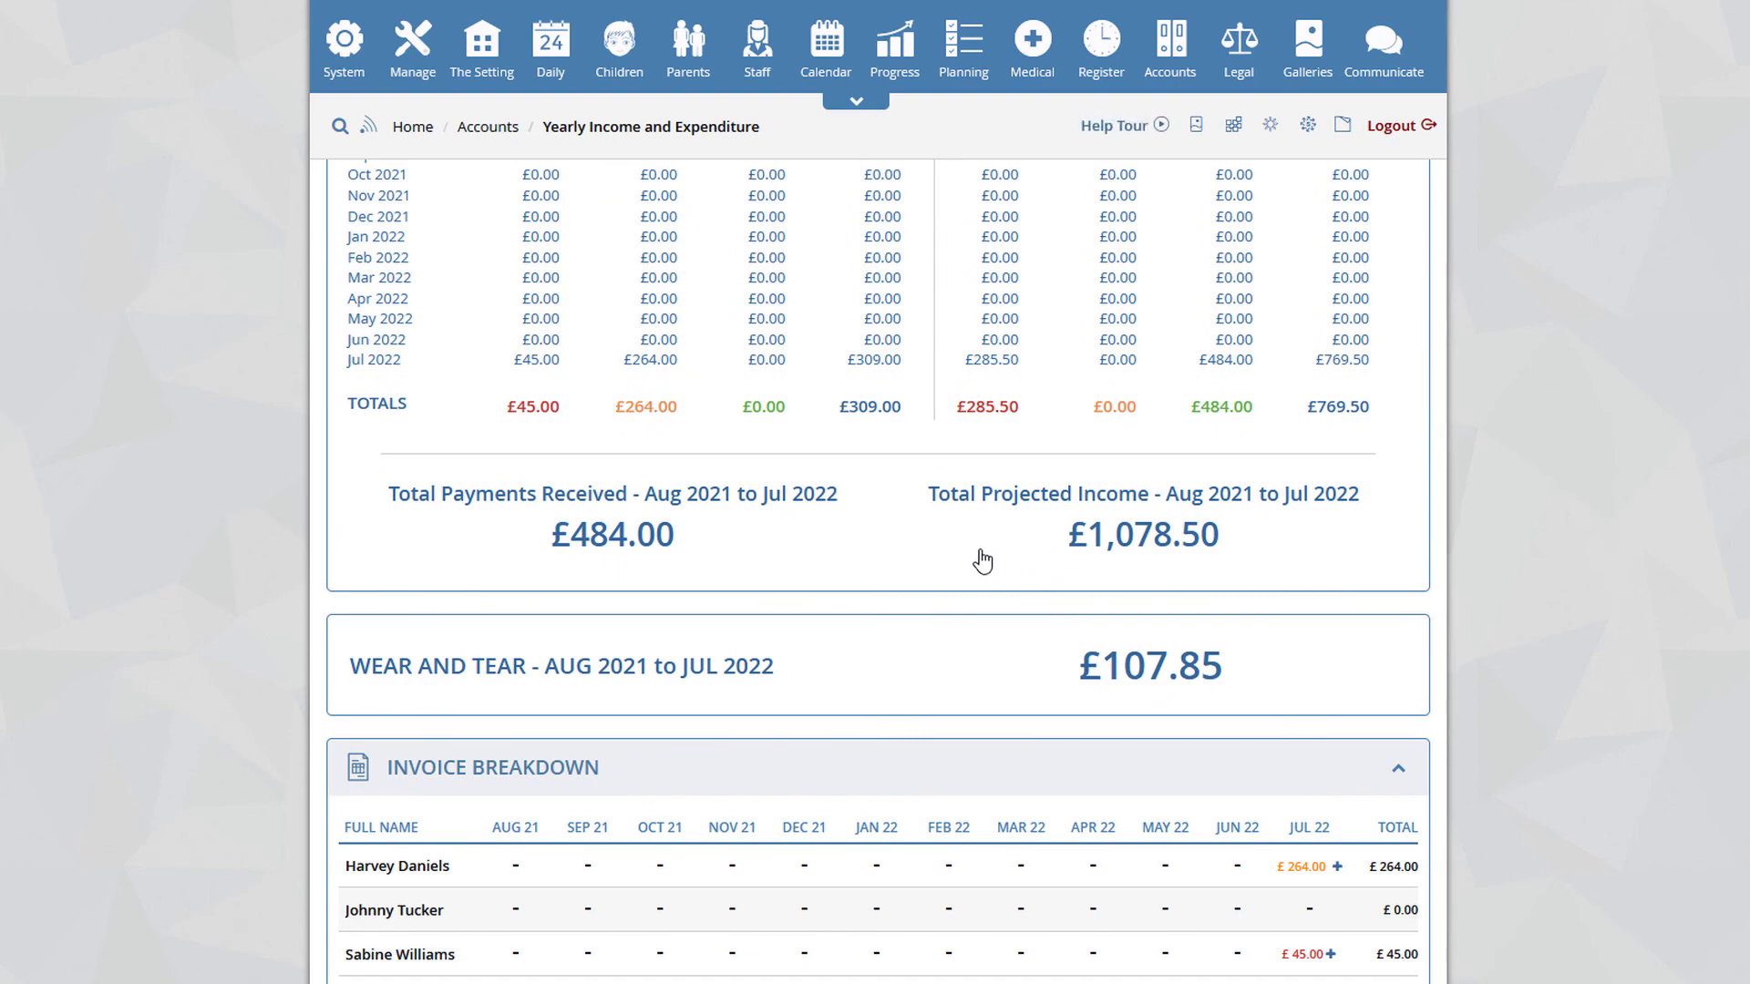
pyautogui.scroll(-5, 984, 551)
pyautogui.scroll(-10, 982, 570)
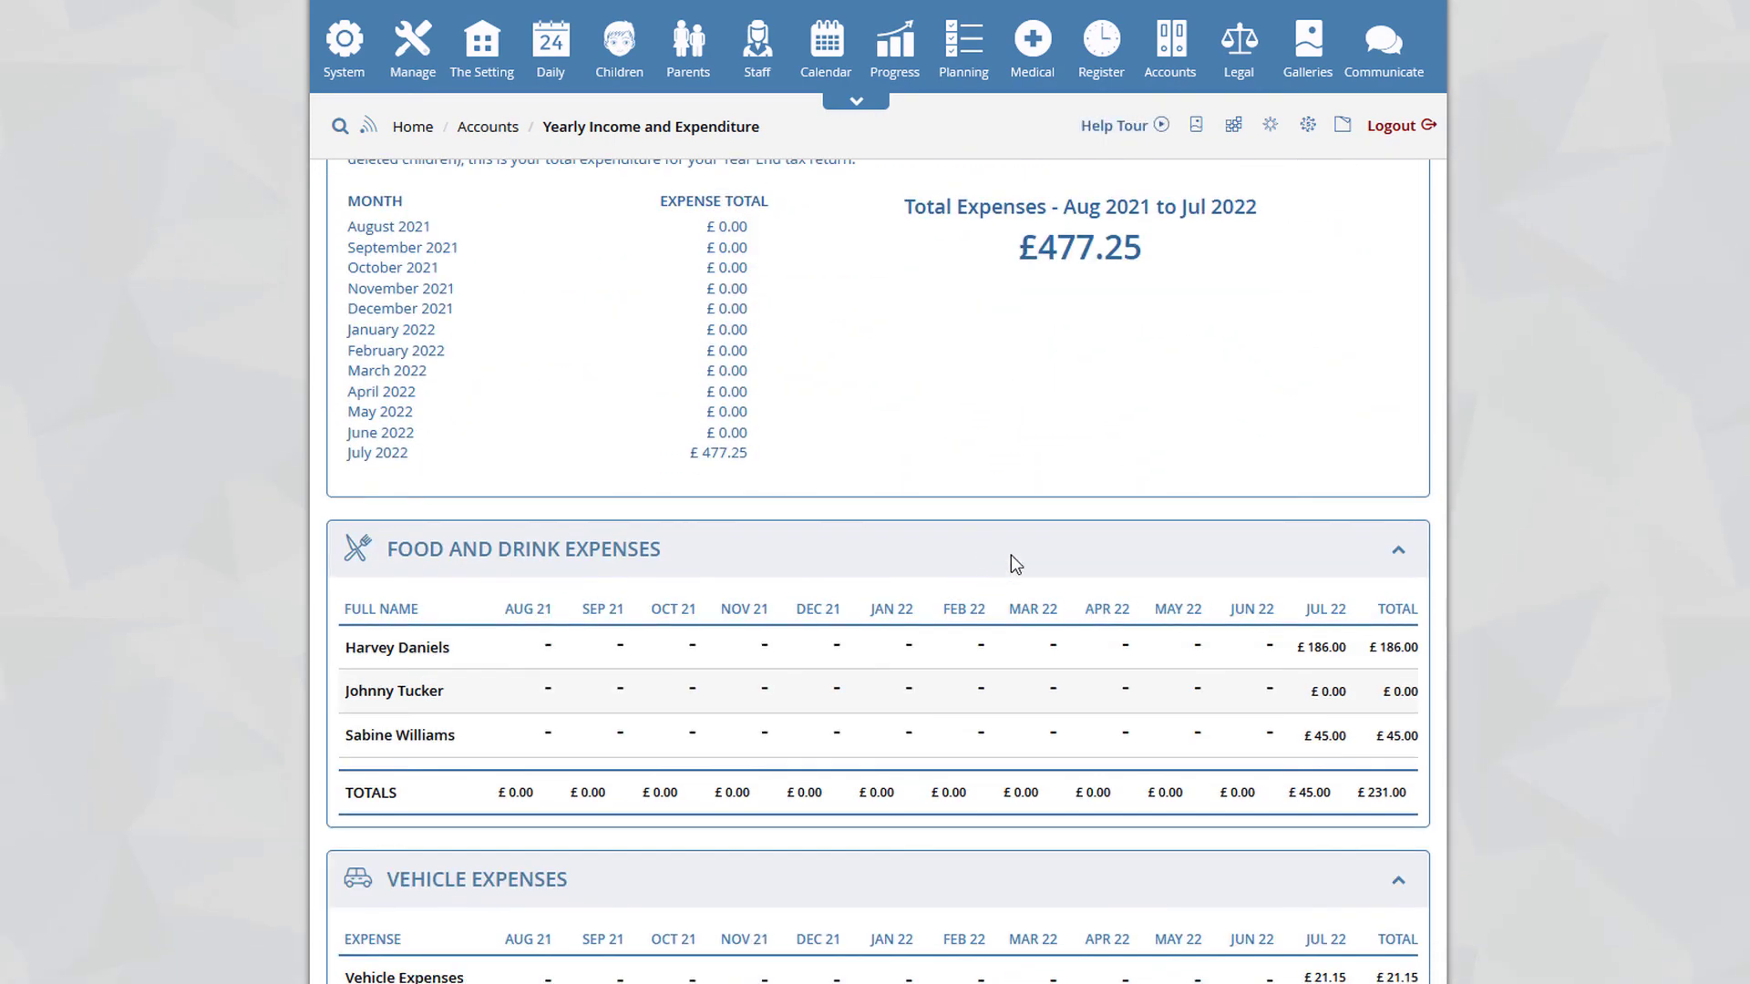